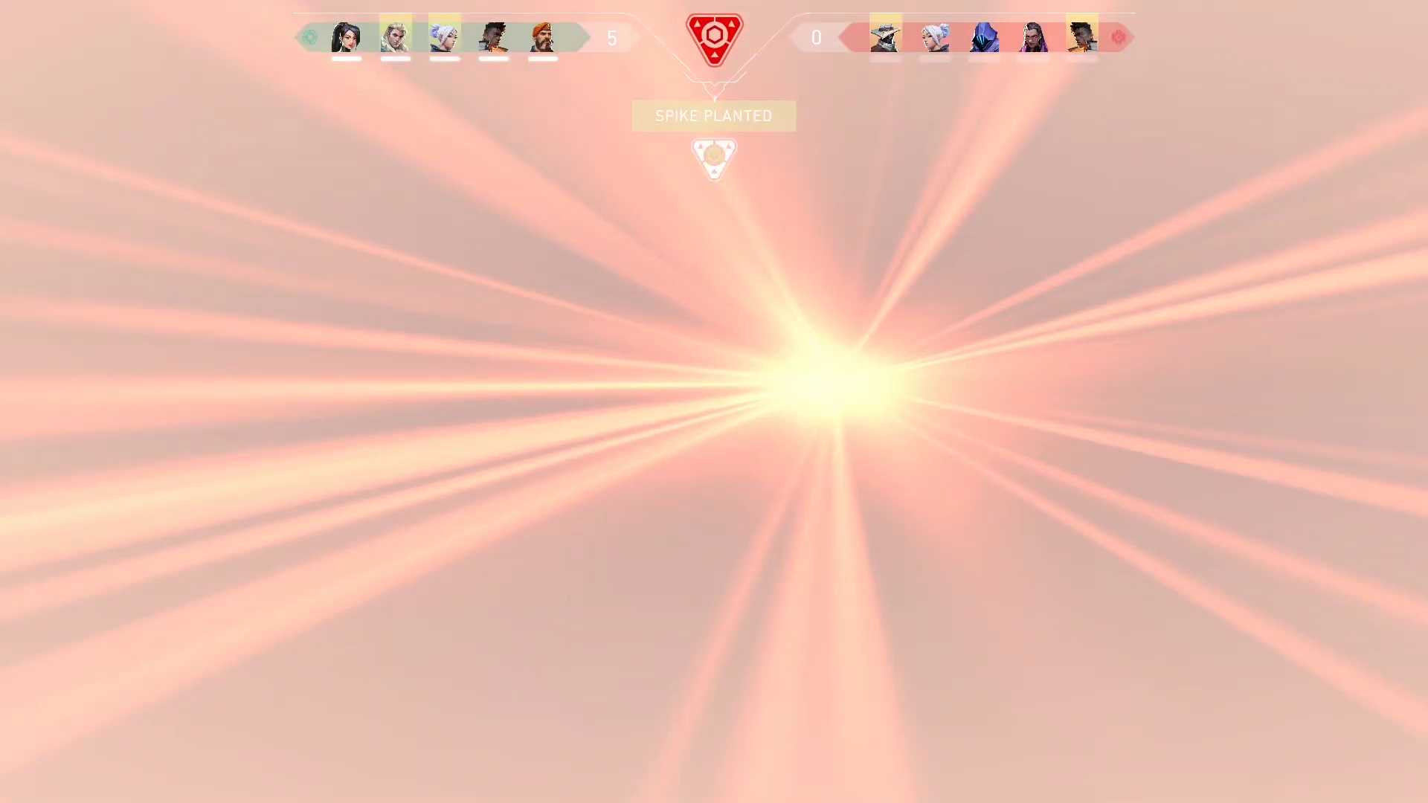
key(w)
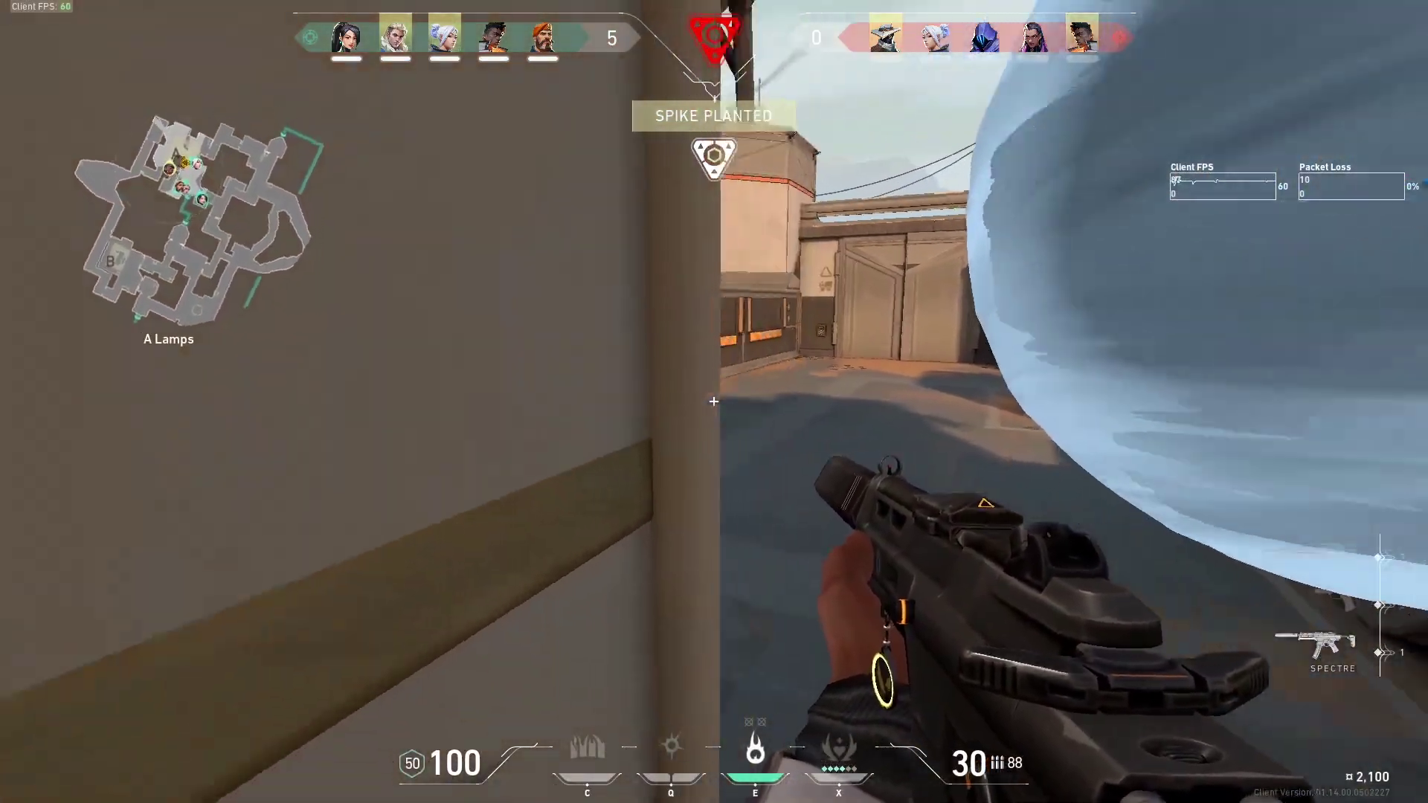
key(w)
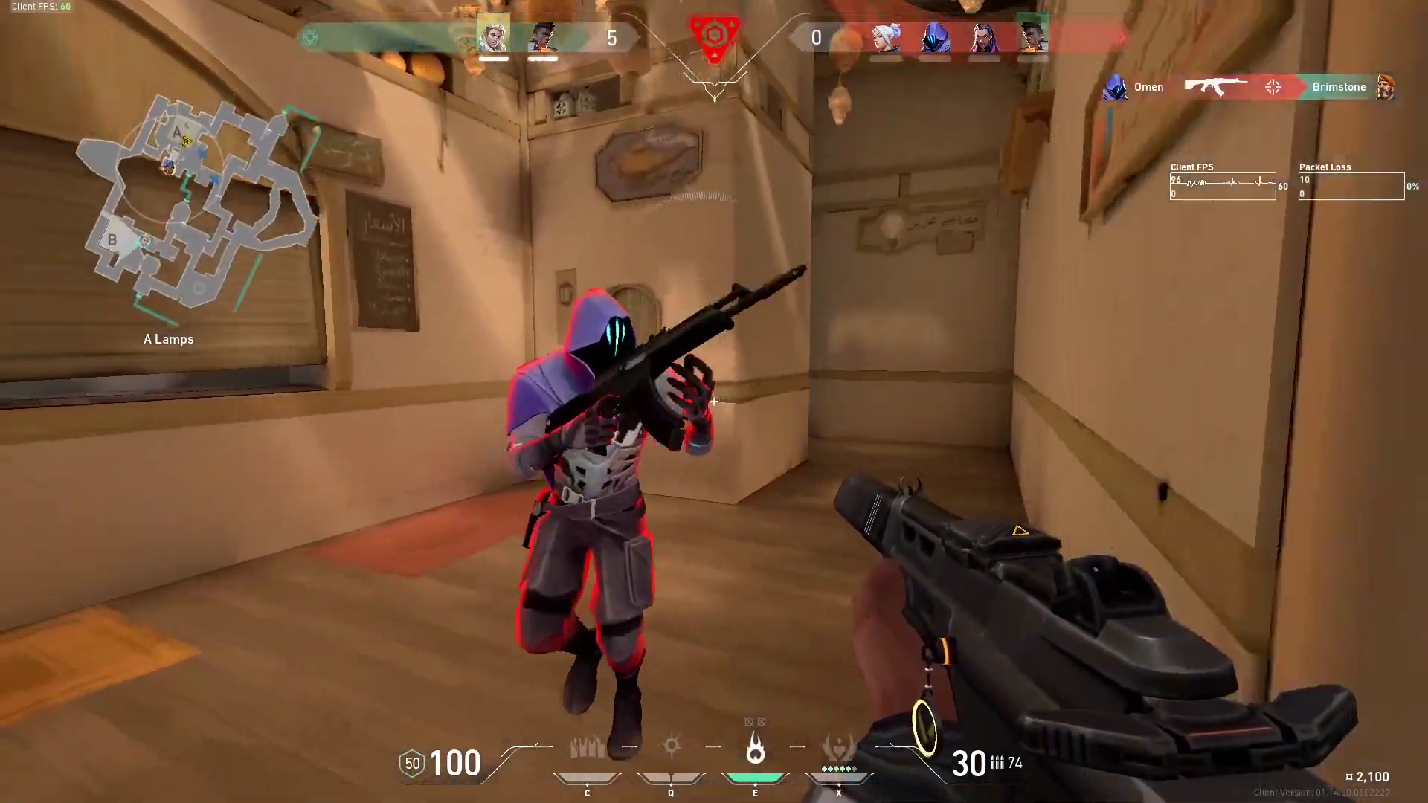
click(715, 401)
key(r)
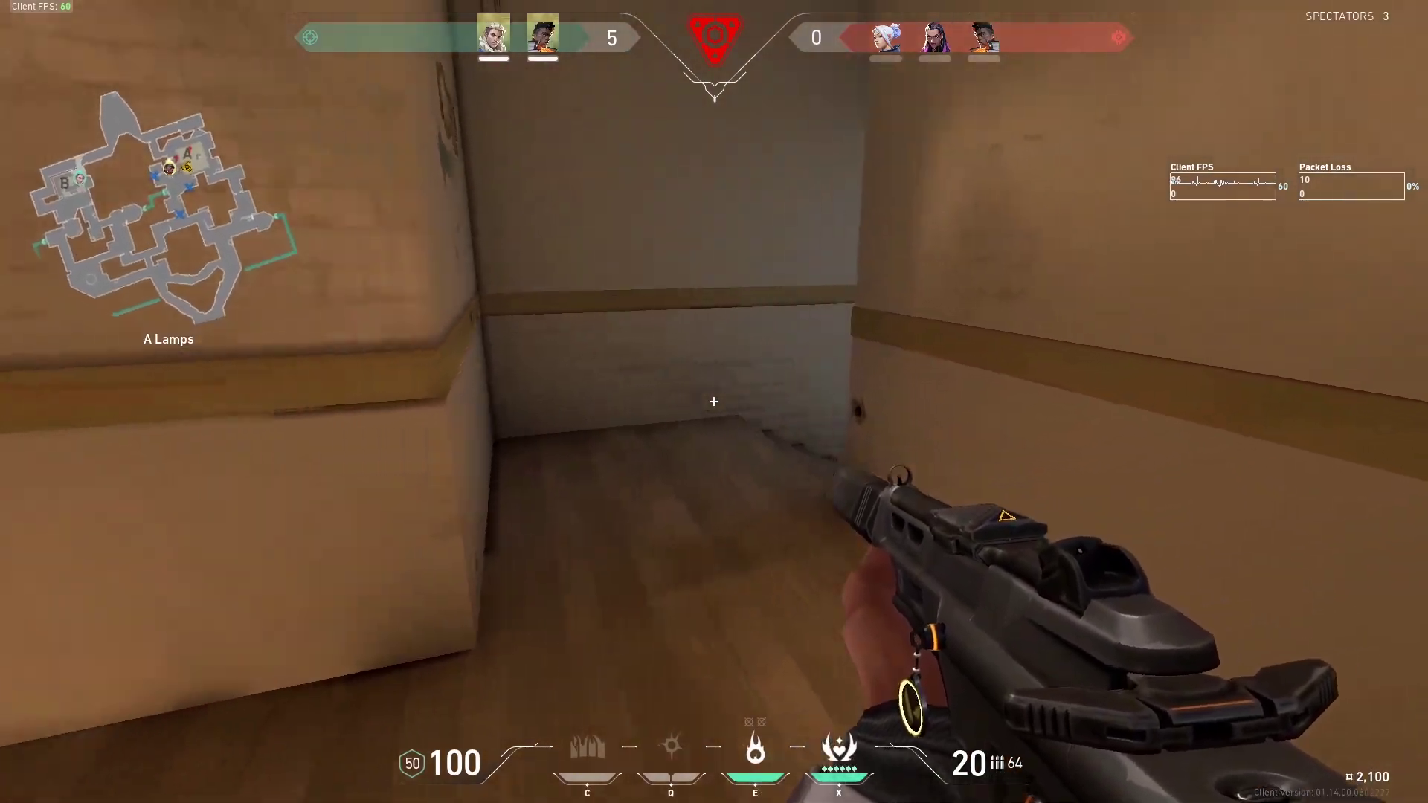
key(a)
key(e)
click(714, 401)
key(w)
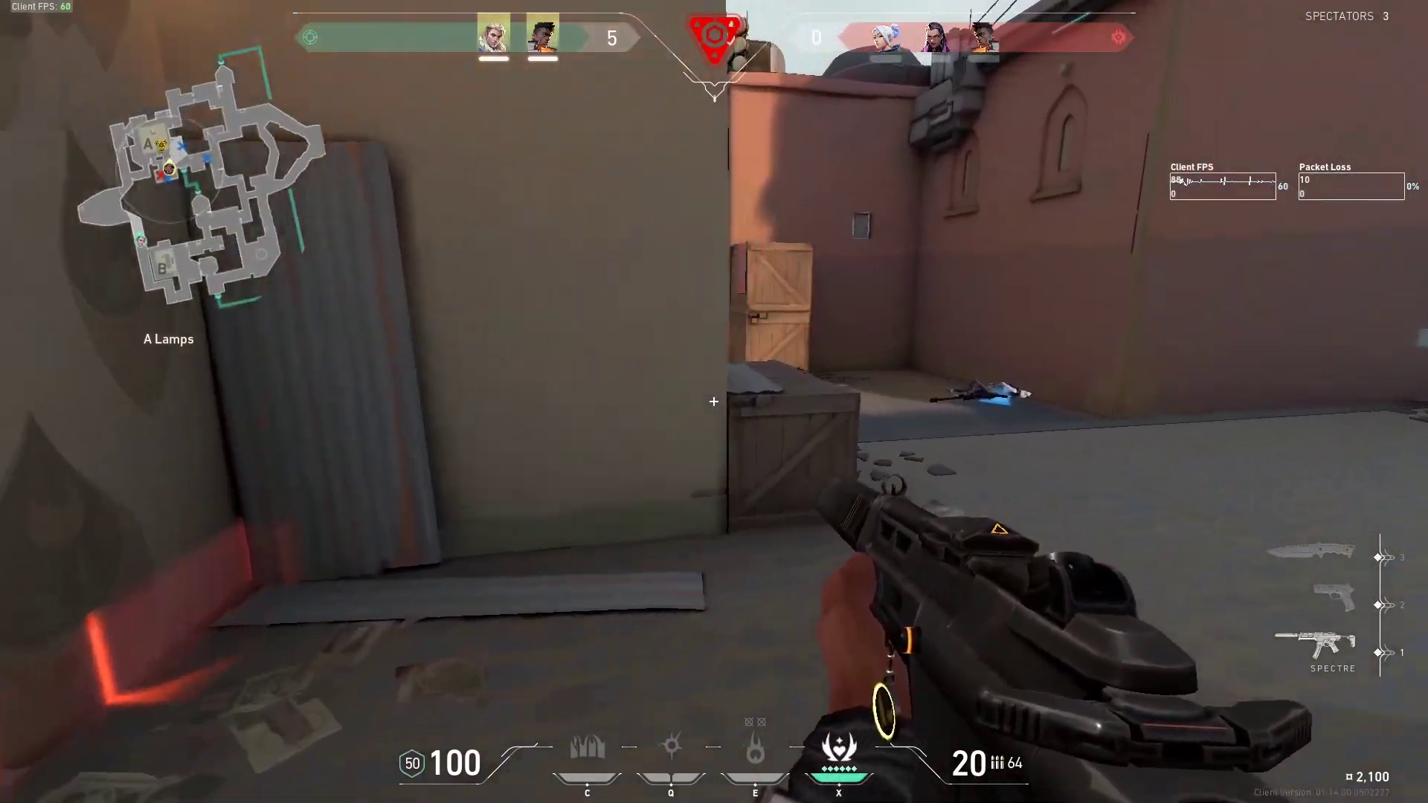
key(w)
drag(715, 402, 714, 402)
key(a)
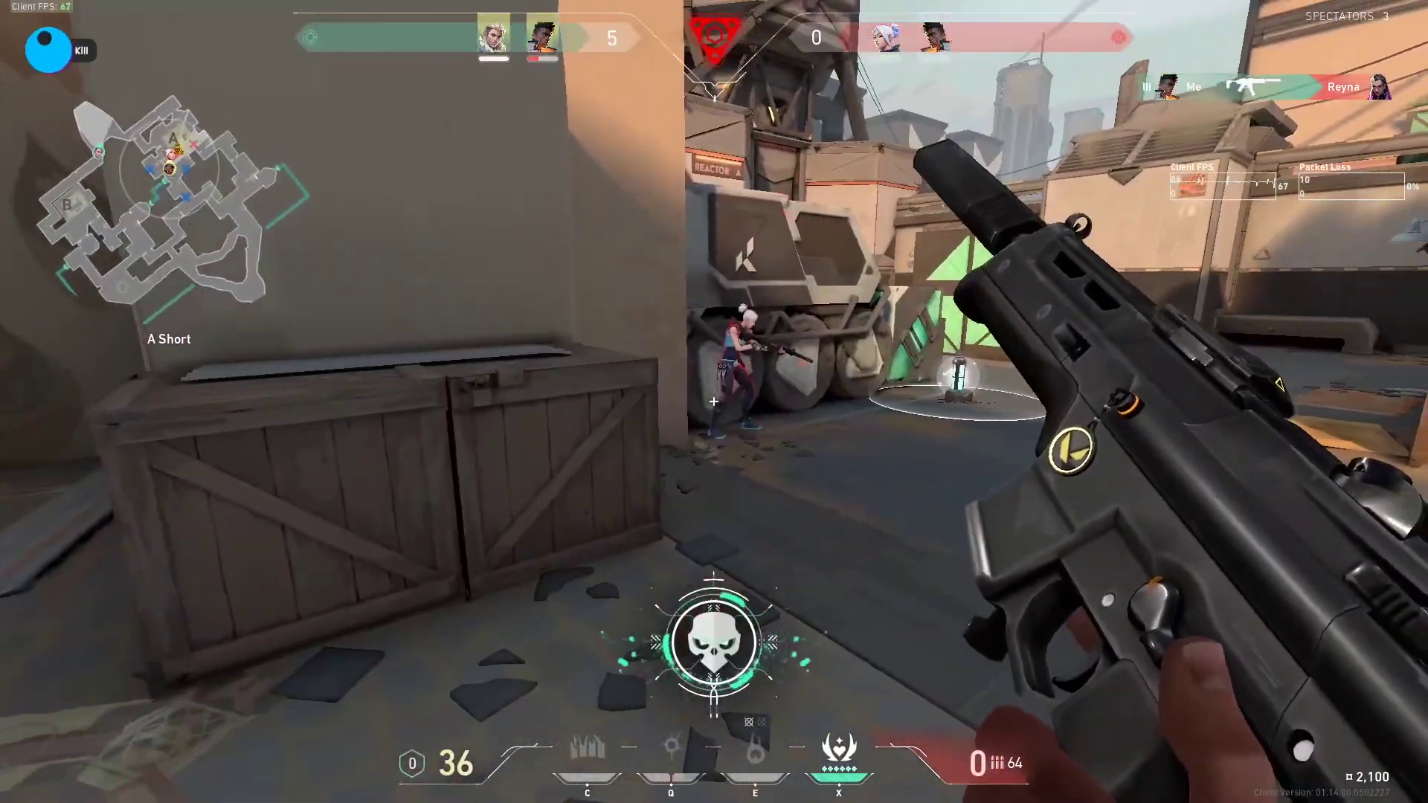
key(3)
key(w)
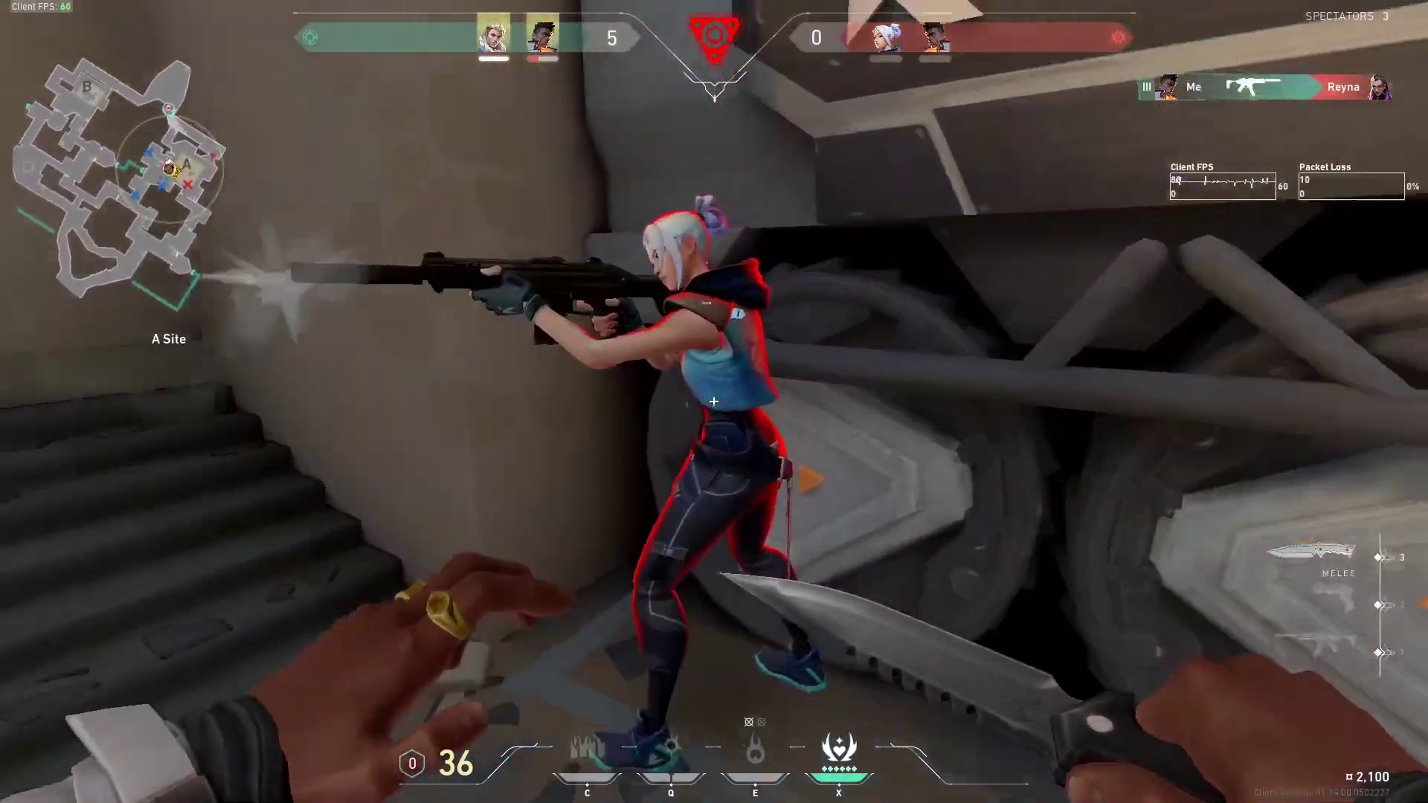
click(714, 402)
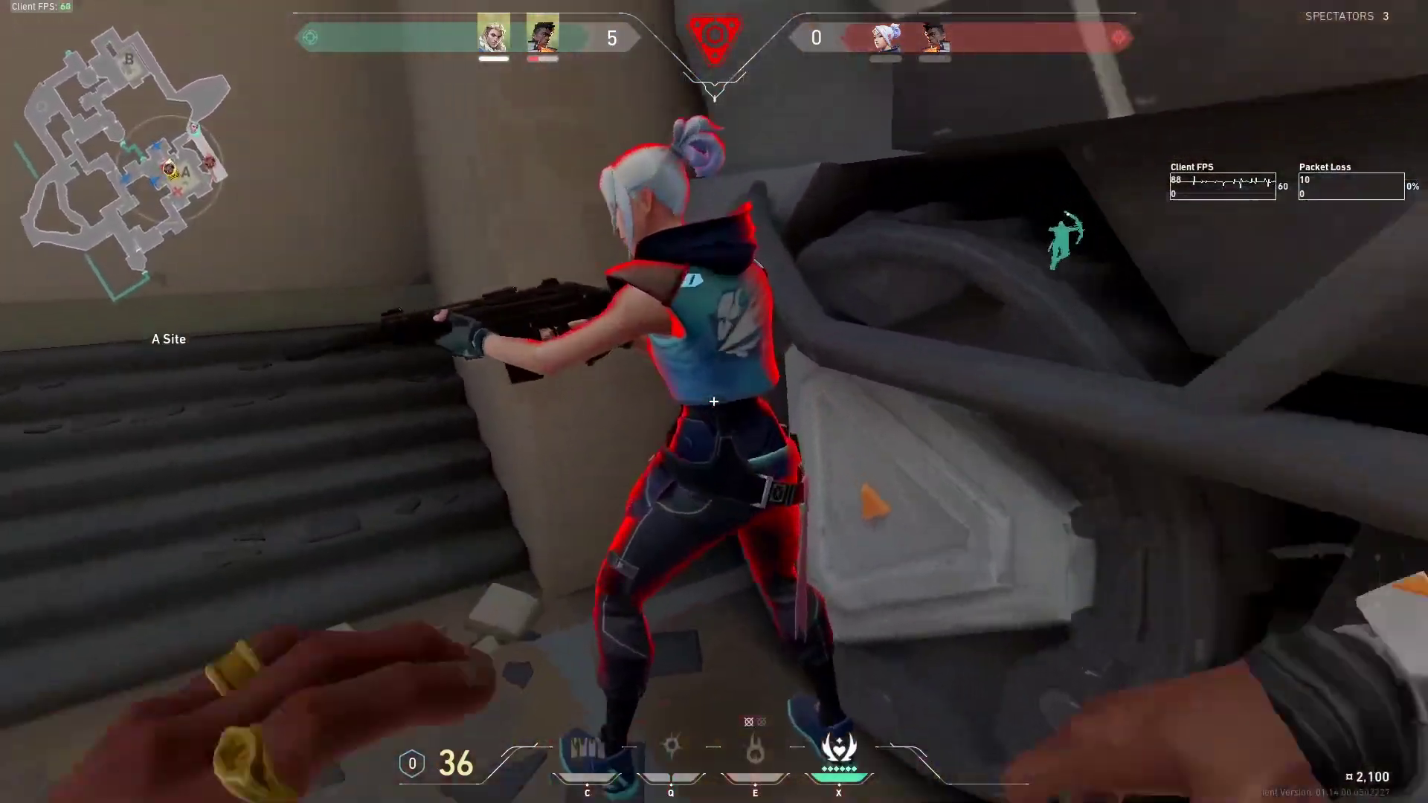
click(714, 402)
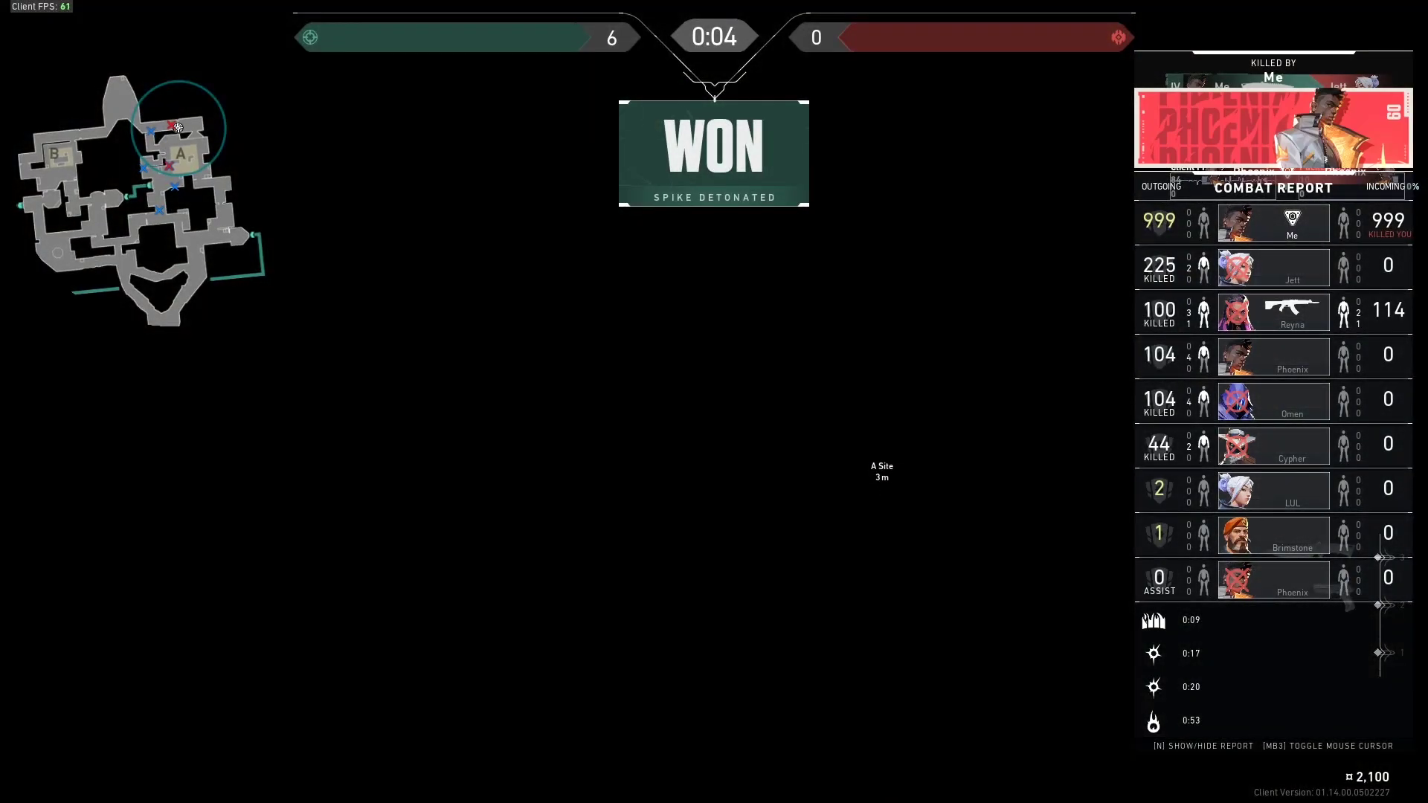
key(Tab)
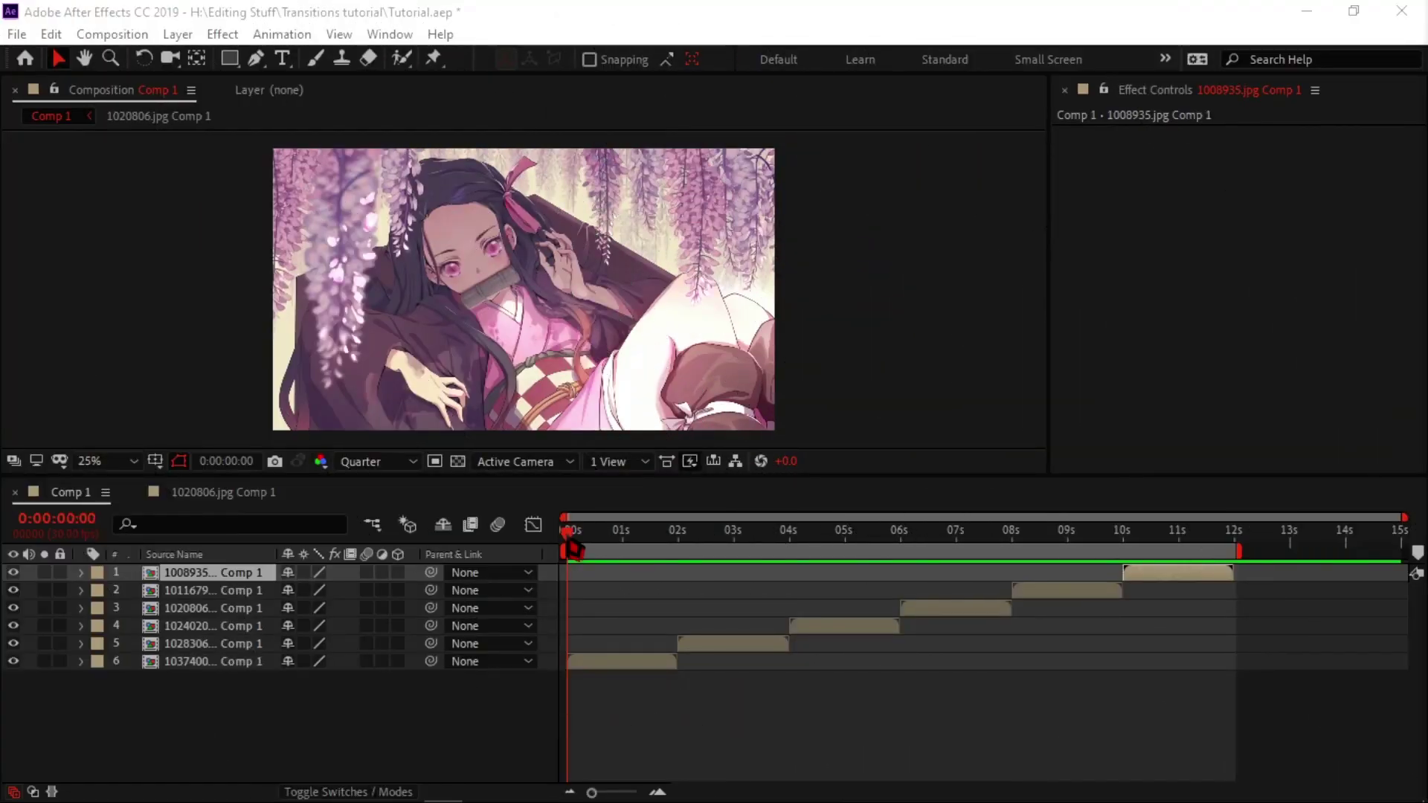
Add a null object directly above the first clip's layer, 1037400 Comp 1, in the Comp 1 timeline.
drag(571, 548, 568, 657)
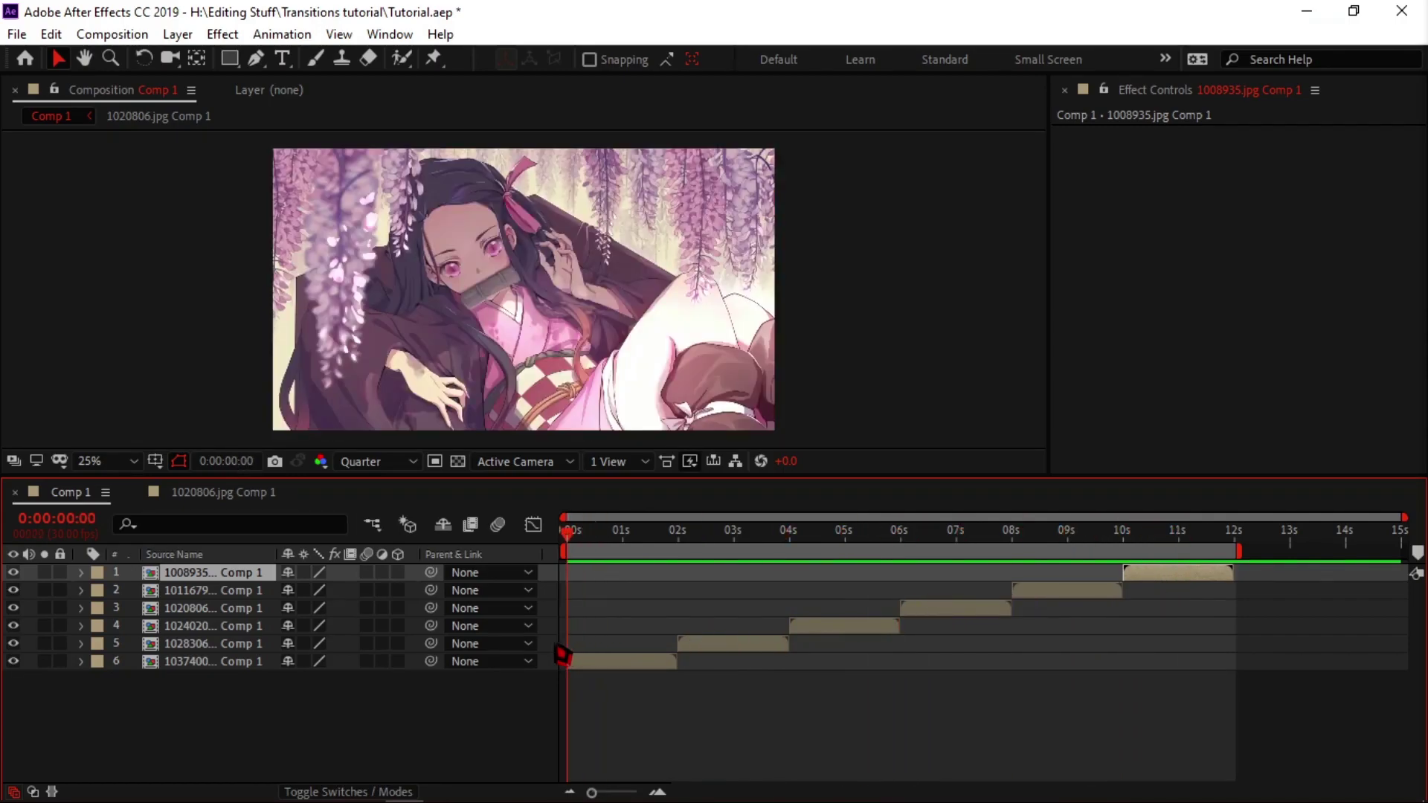
click(579, 662)
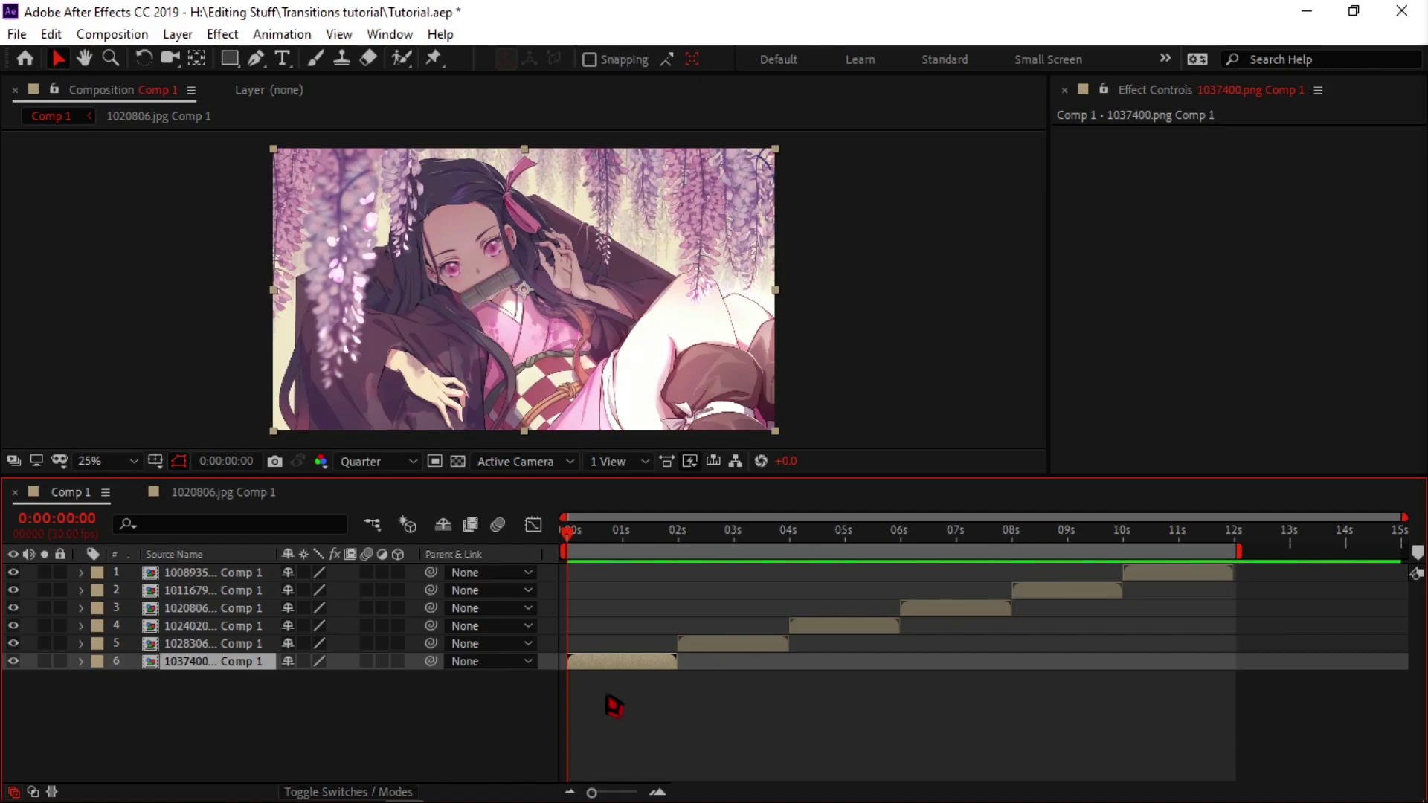
key(ctrl+alt+shift+y)
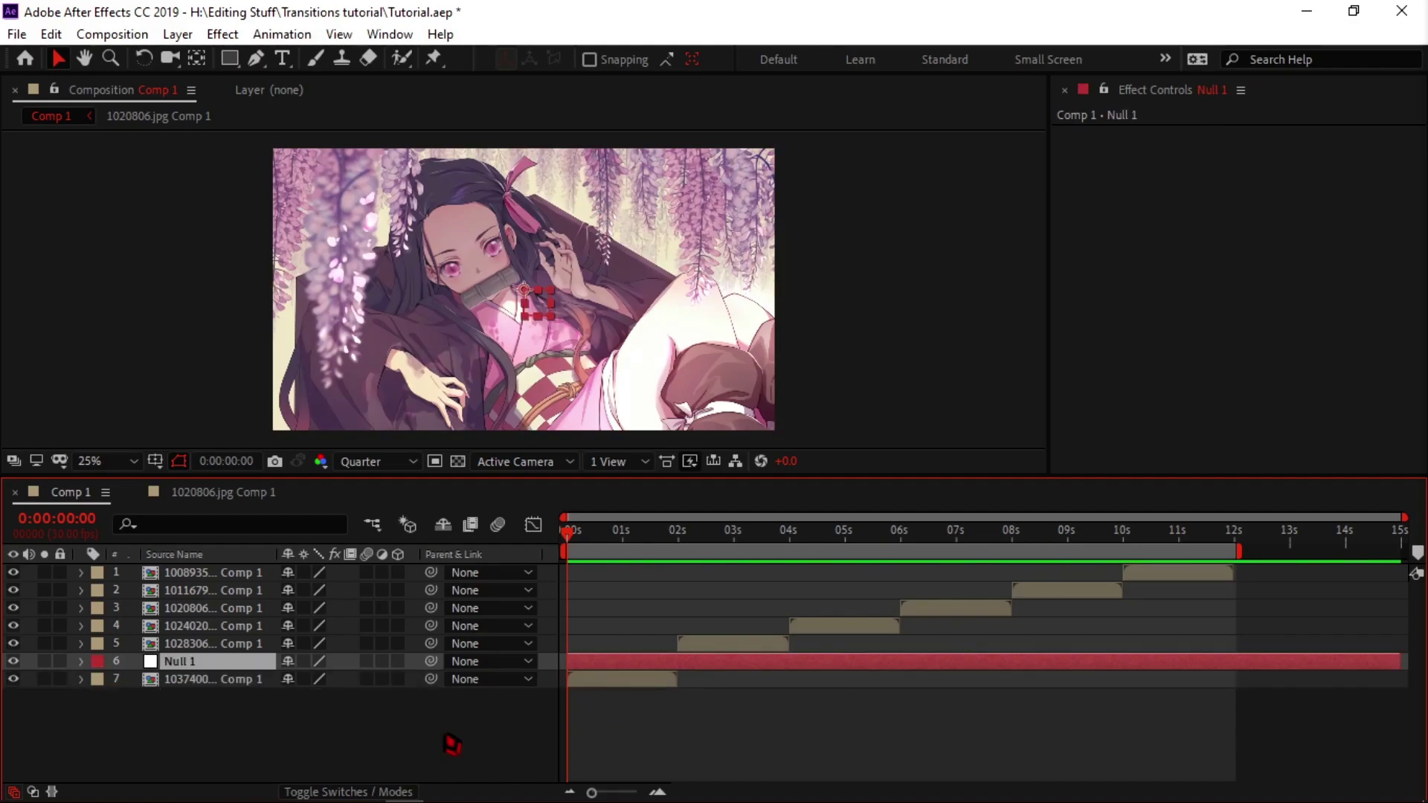
right_click(652, 728)
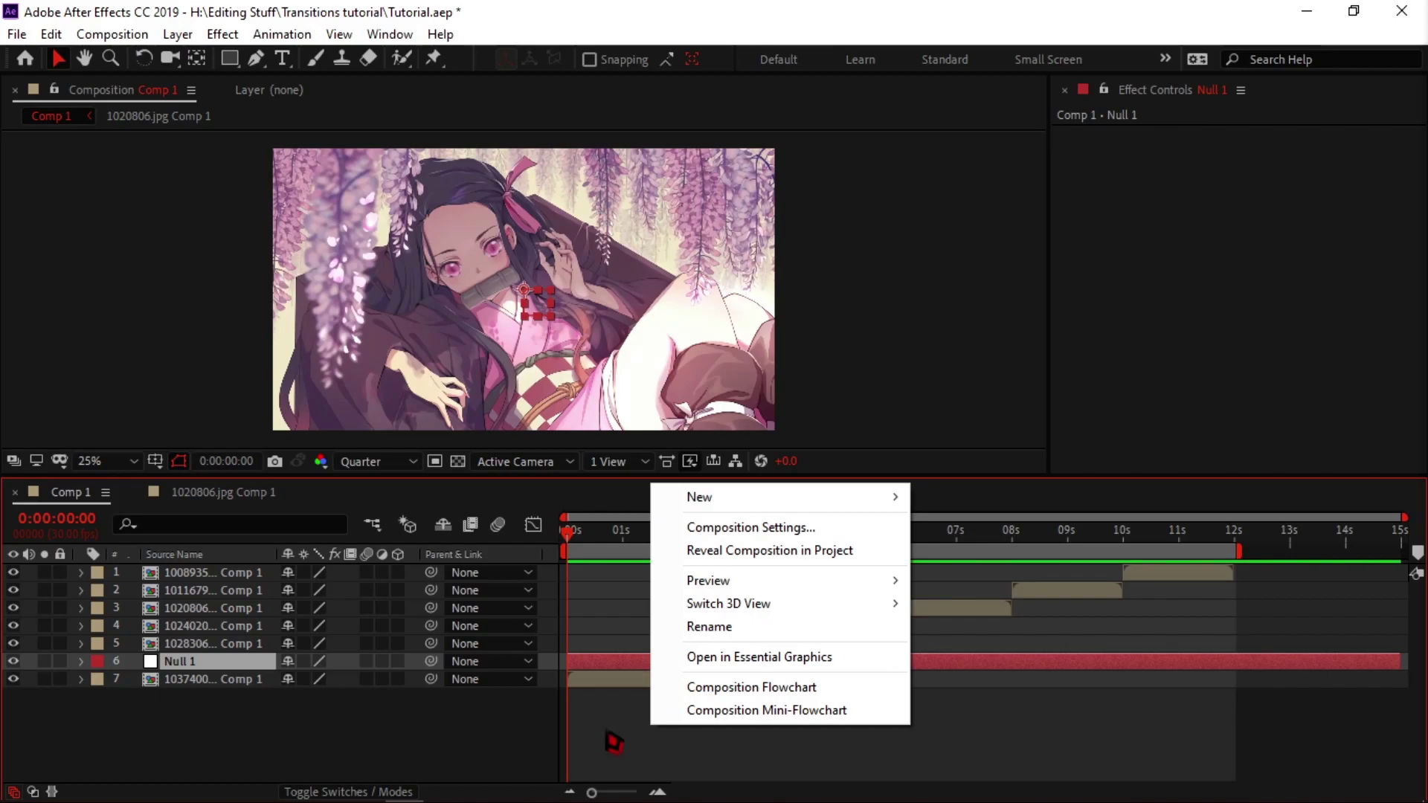
mouse_move(721, 498)
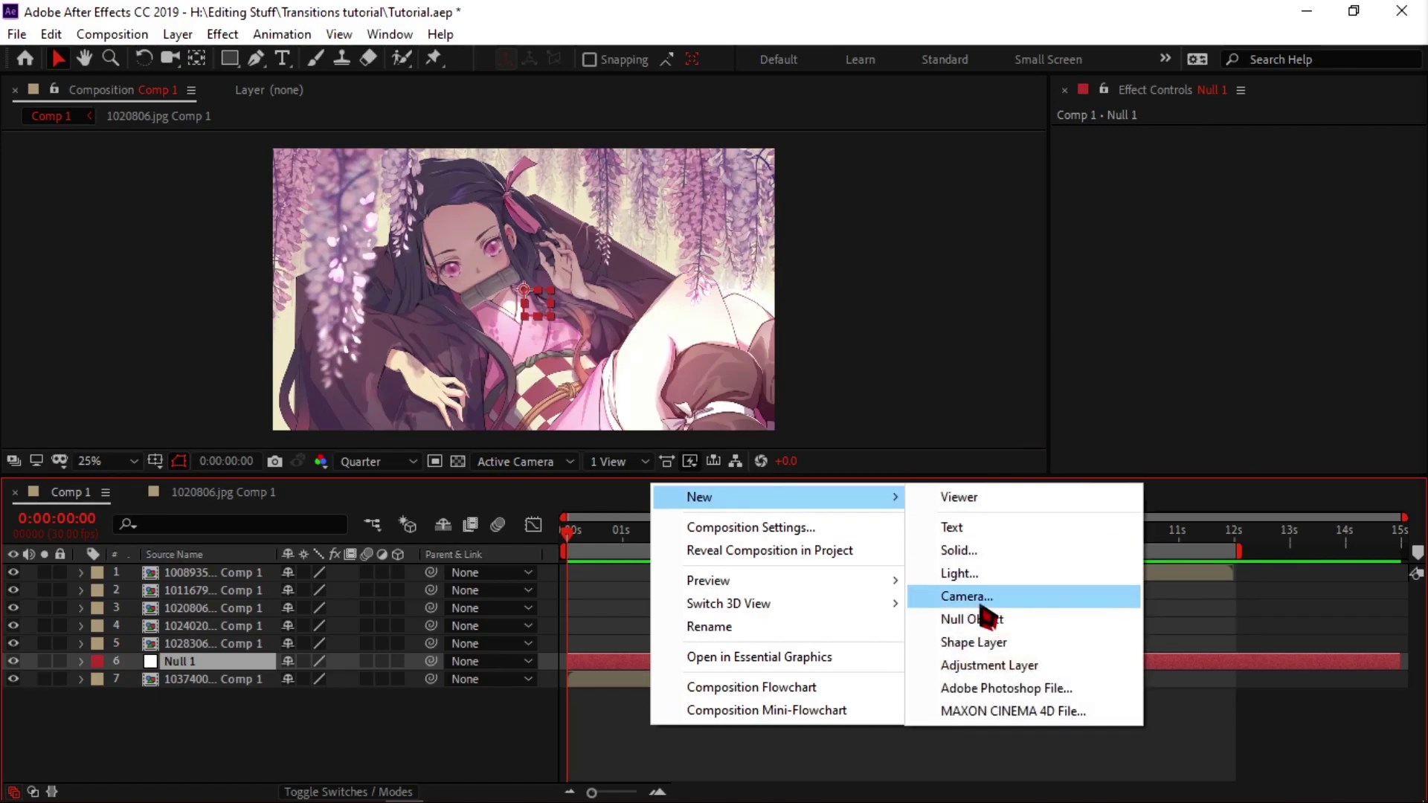
click(615, 720)
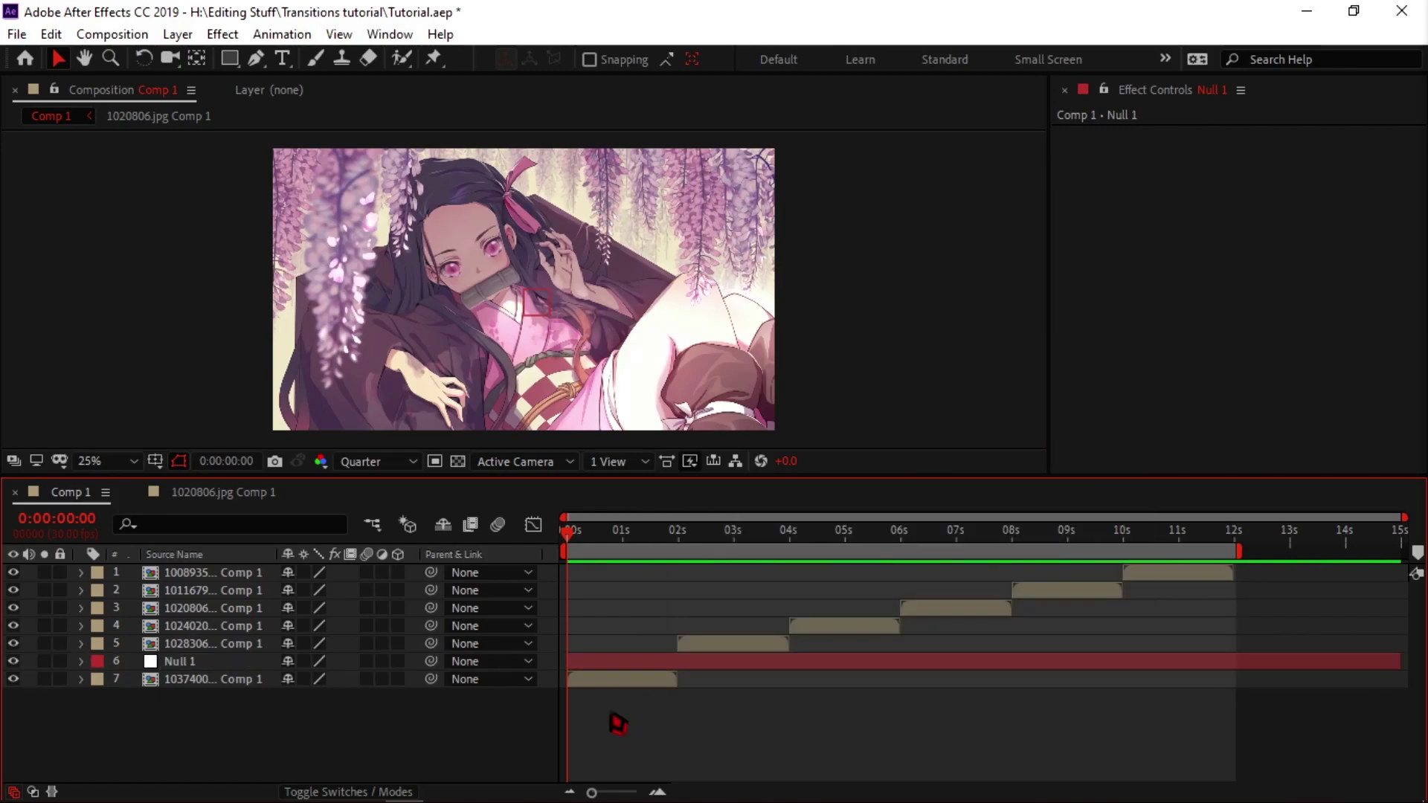
Trim the null layer's out point to 0:00:02:00, where the first clip ends.
click(677, 549)
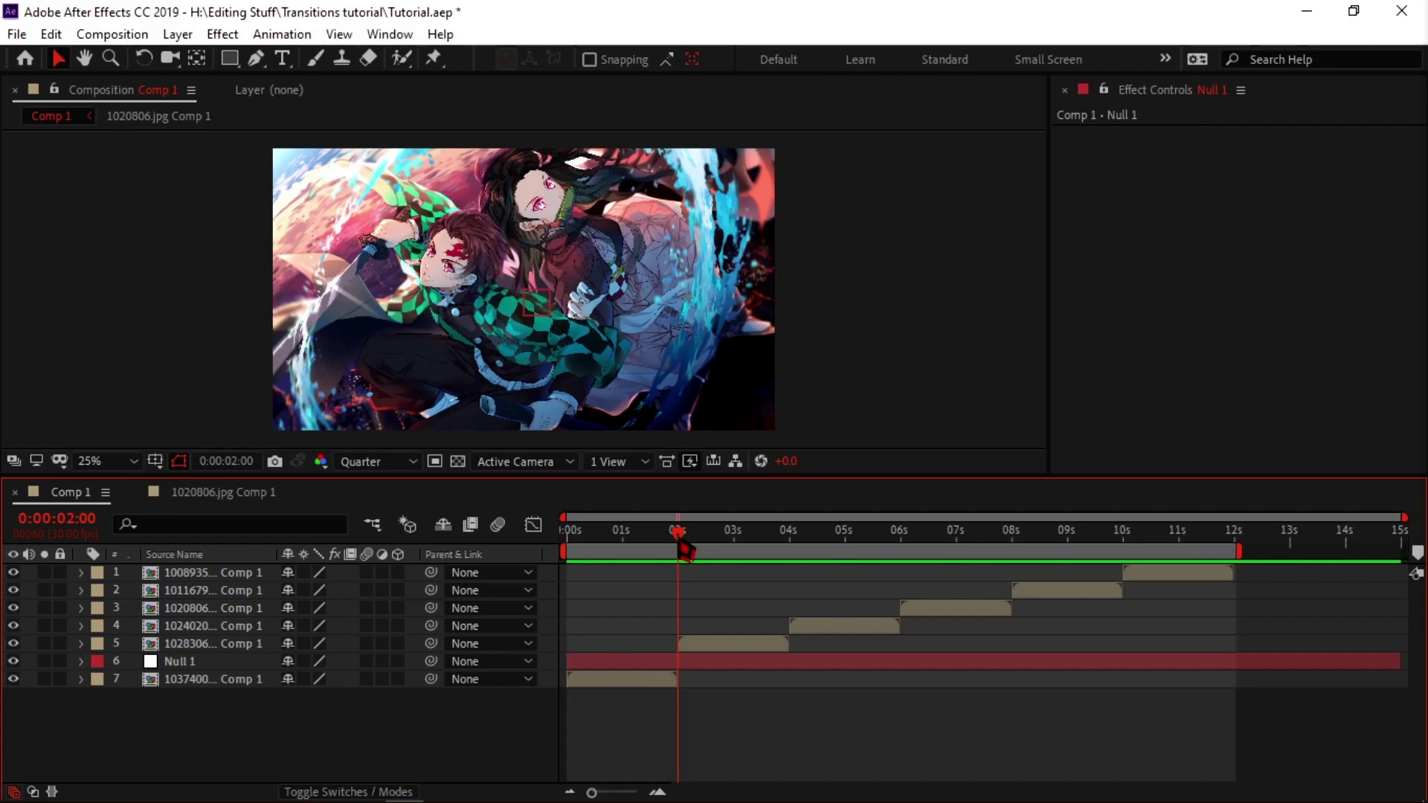
click(703, 663)
key(alt+])
click(708, 667)
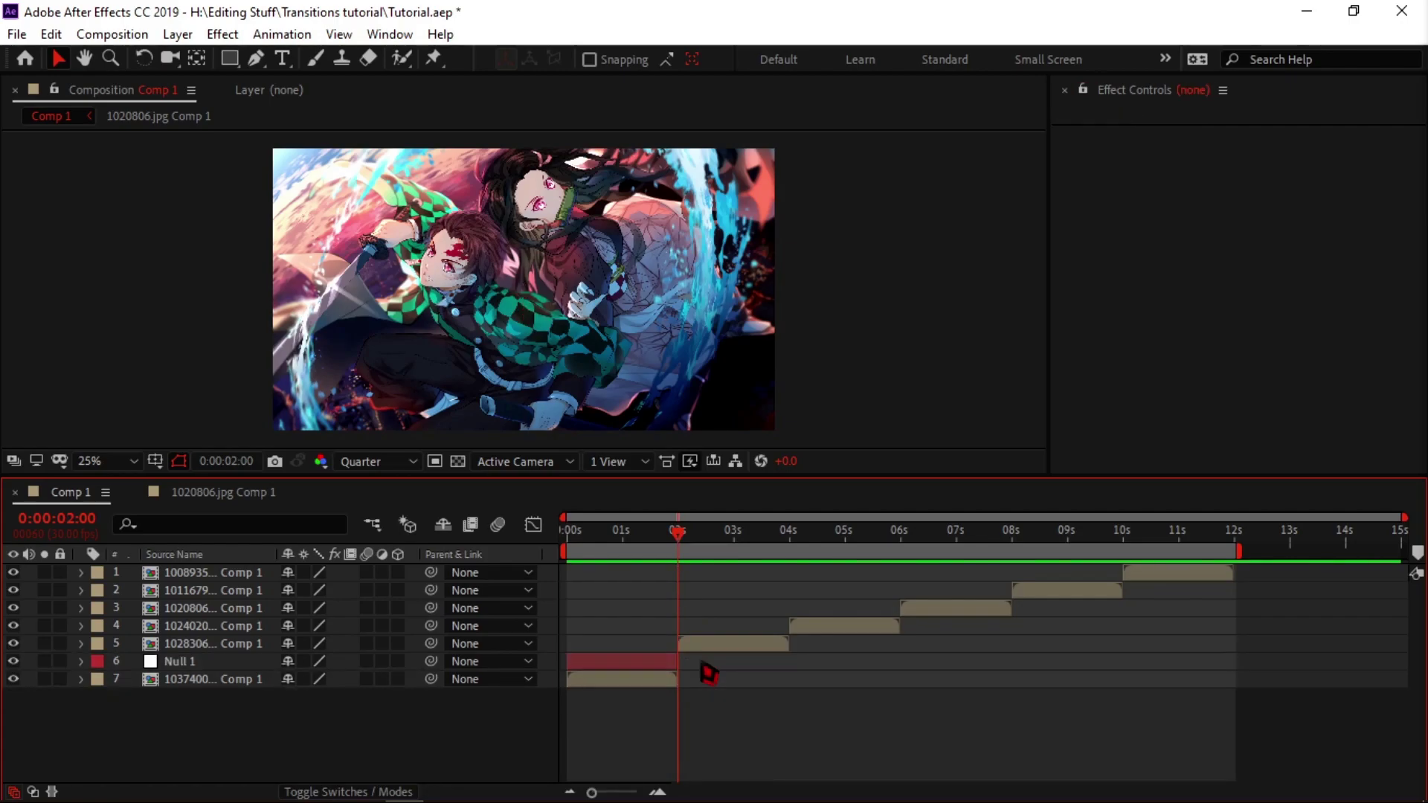
Move the current time to 0:00:01:03 and duplicate the trimmed null layer.
click(631, 543)
drag(630, 534, 629, 535)
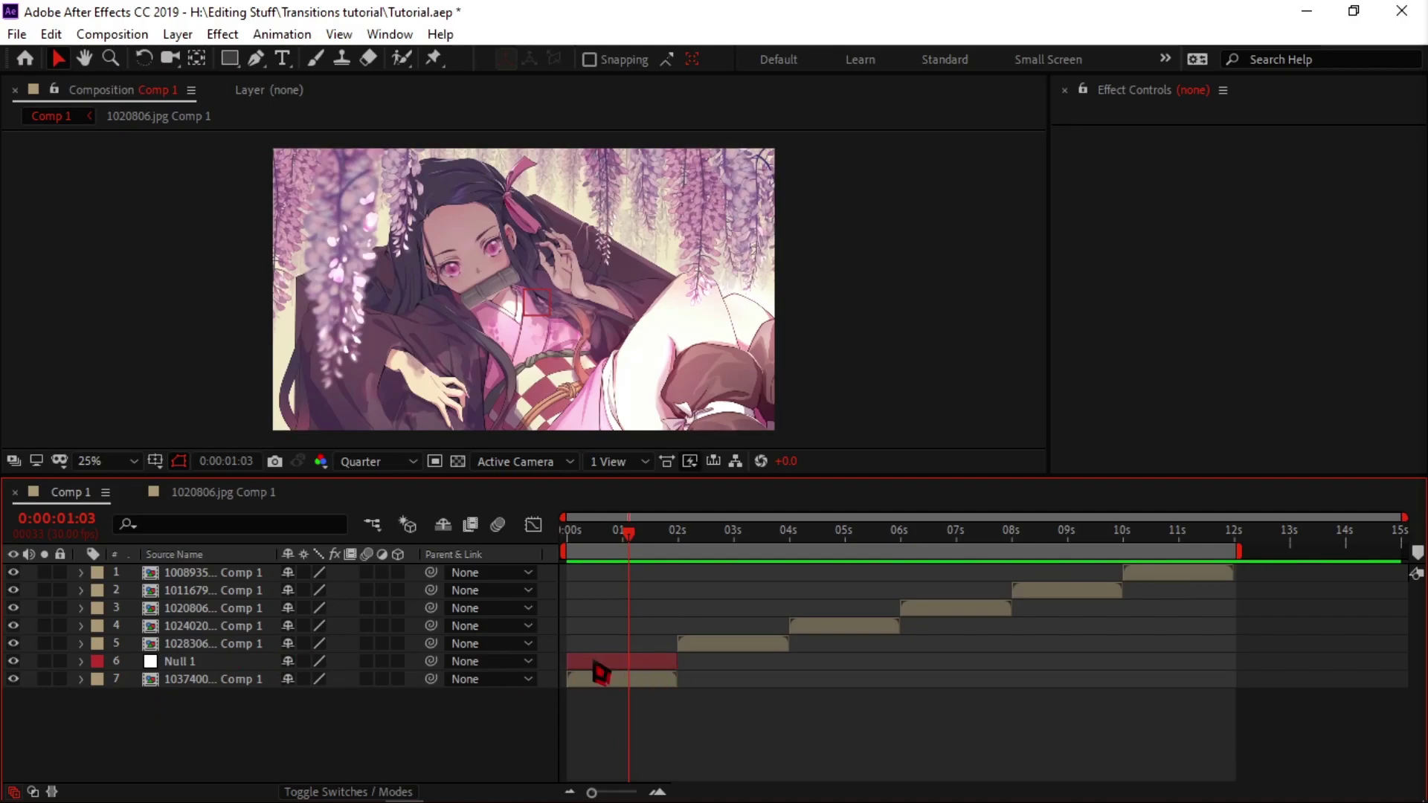
click(598, 665)
key(ctrl+d)
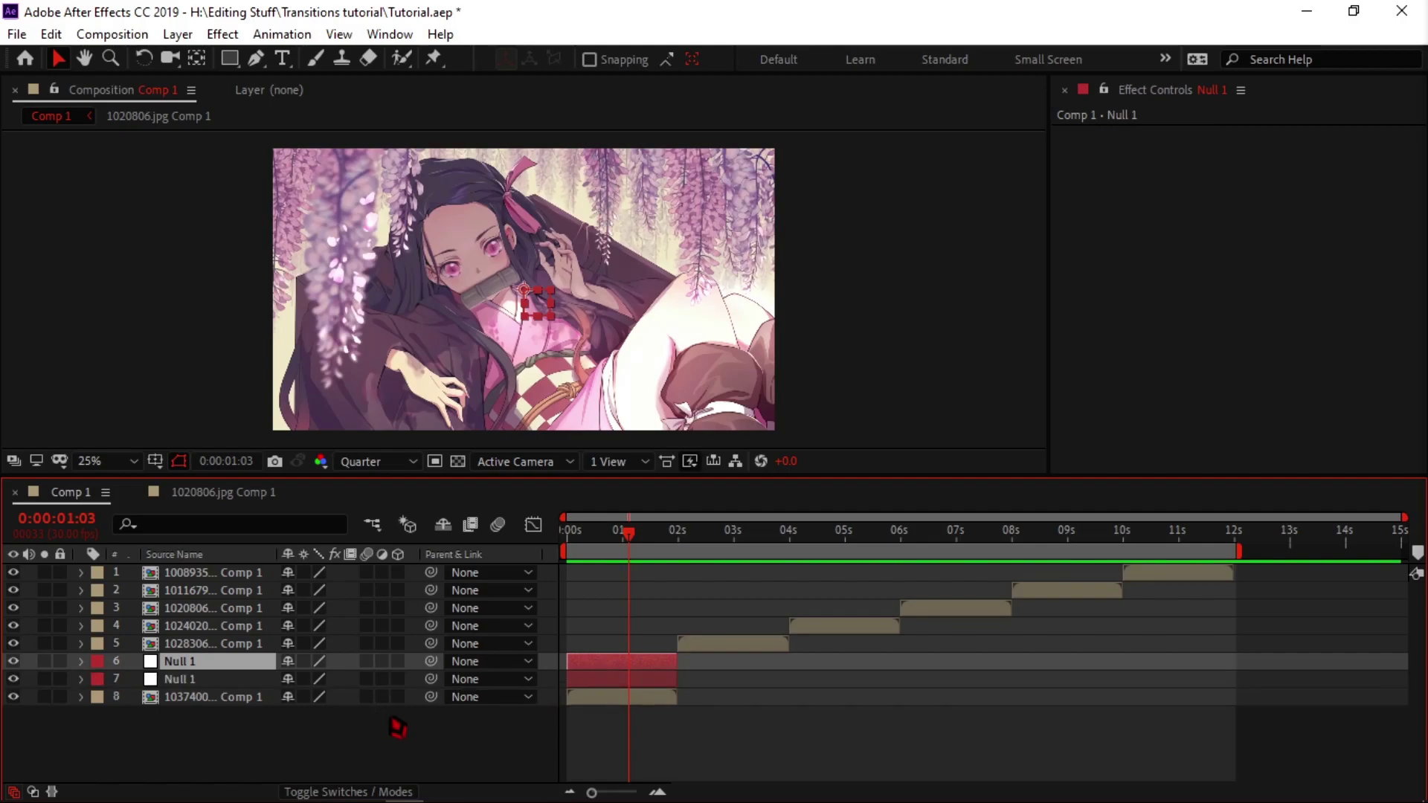
click(437, 739)
Parent the 1037400 clip to the lower null on layer 7, and parent that null to the upper null on layer 6.
click(202, 699)
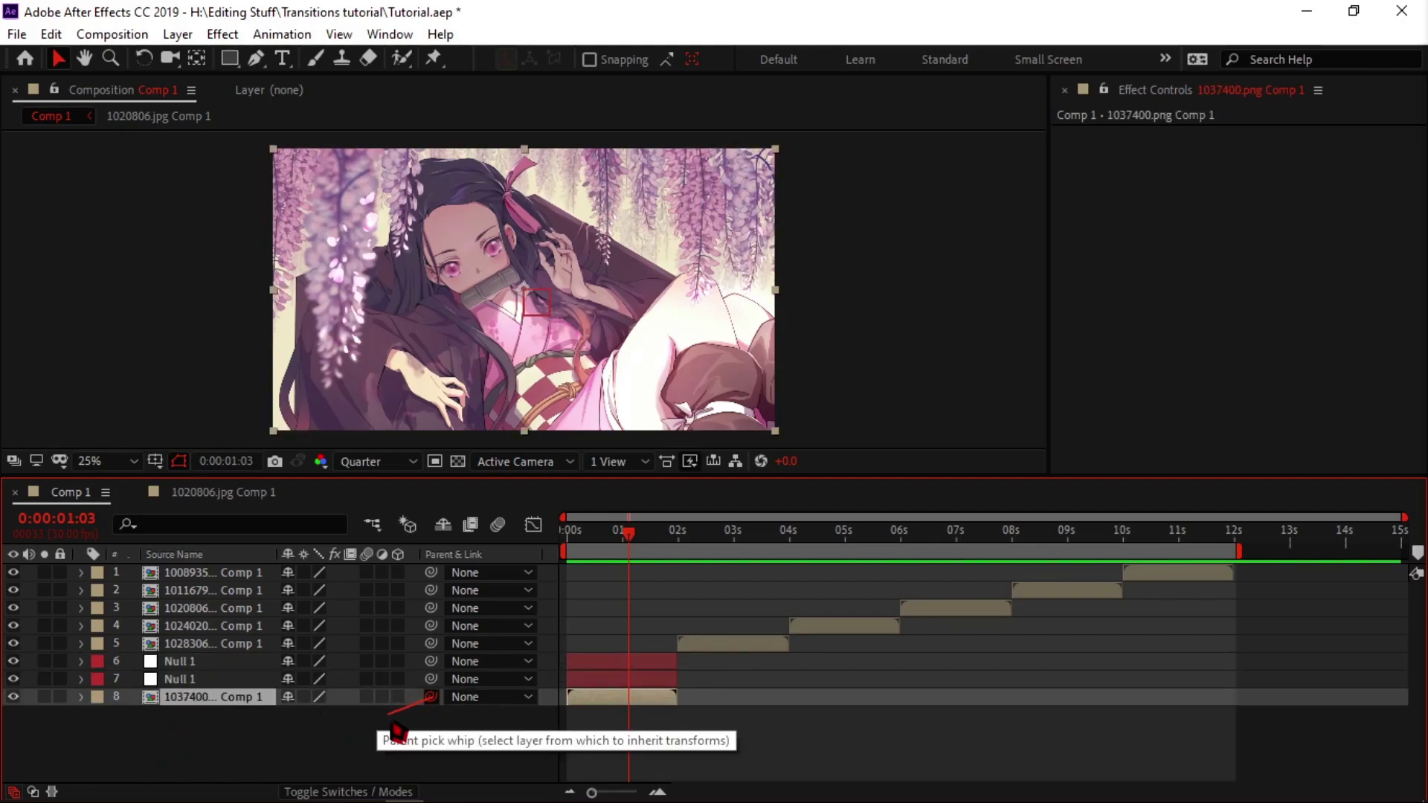
drag(430, 698, 199, 680)
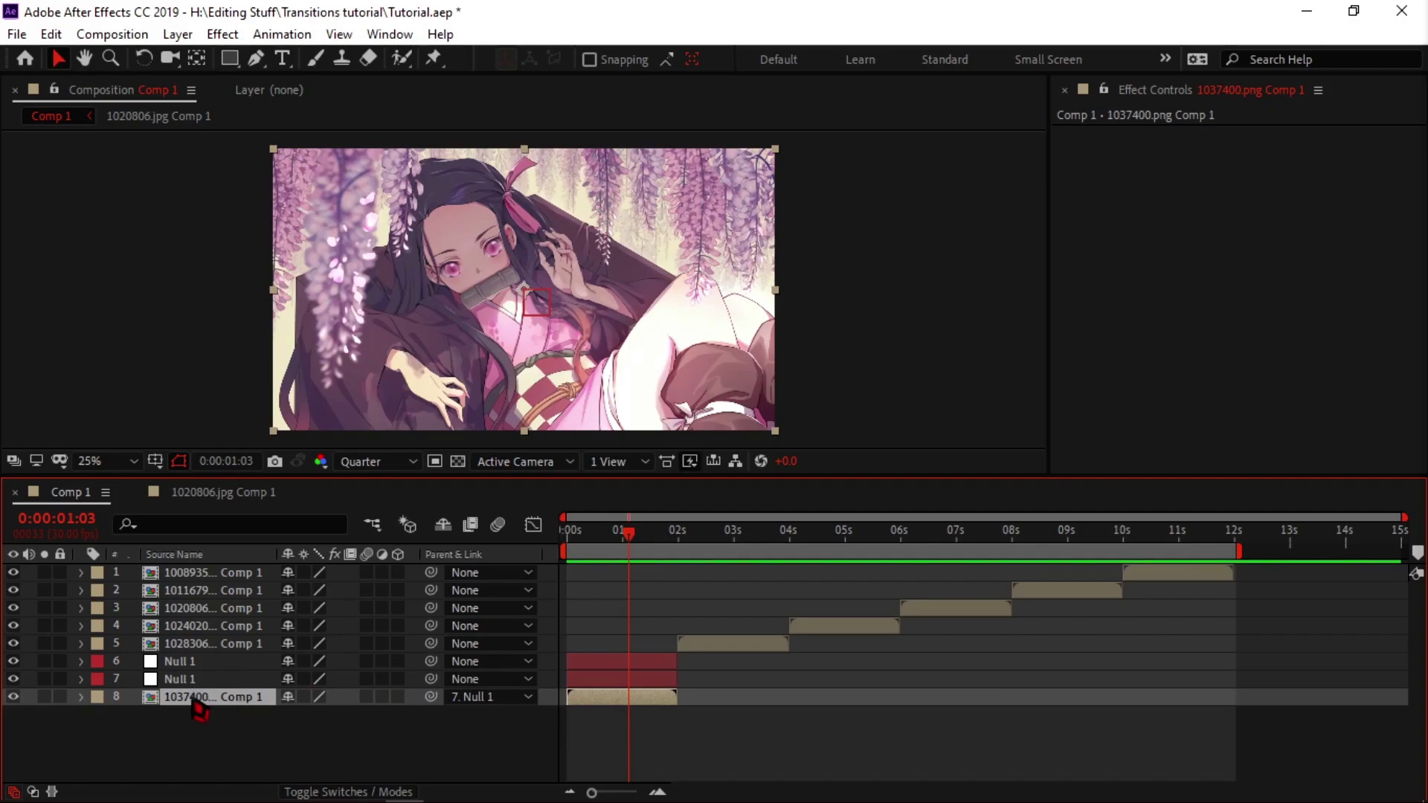
click(204, 684)
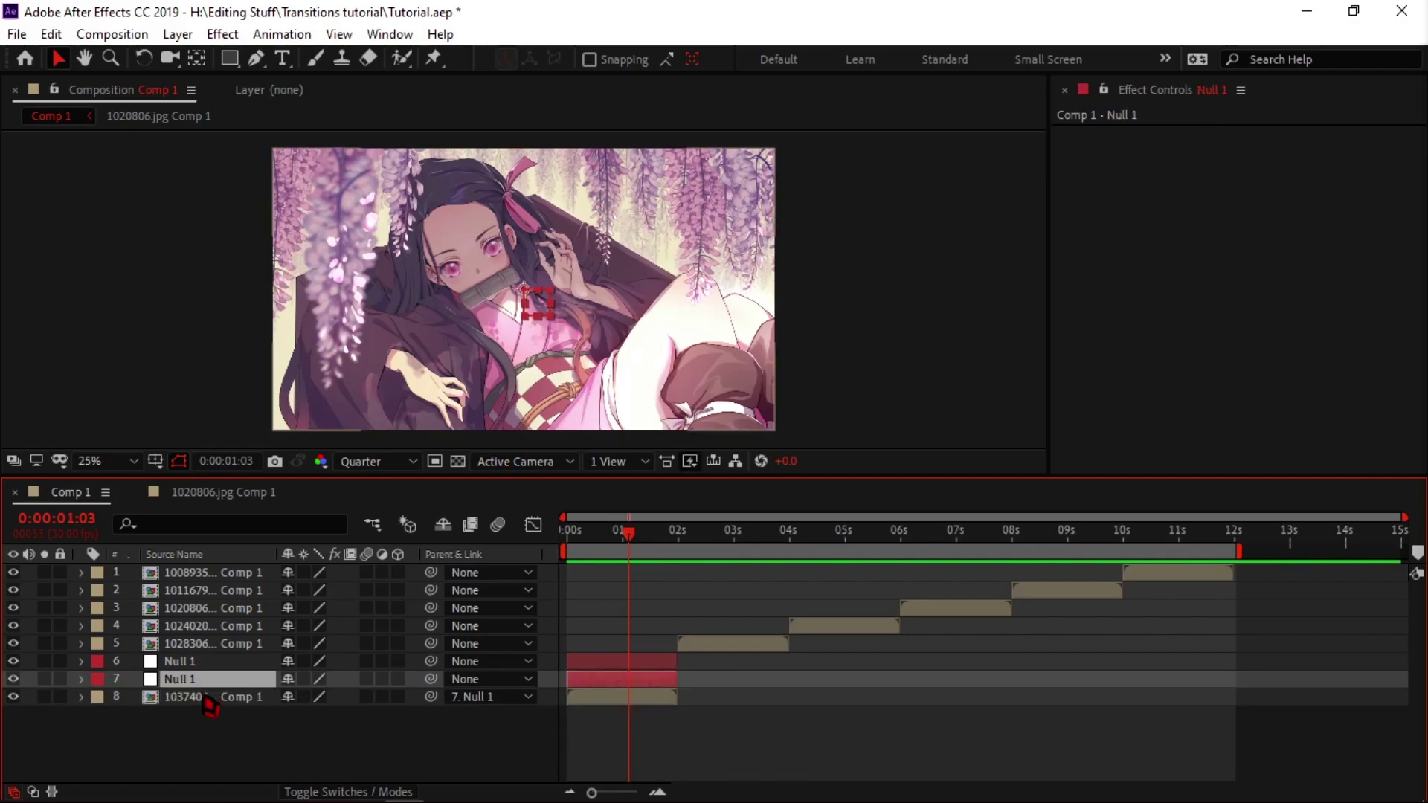
click(207, 700)
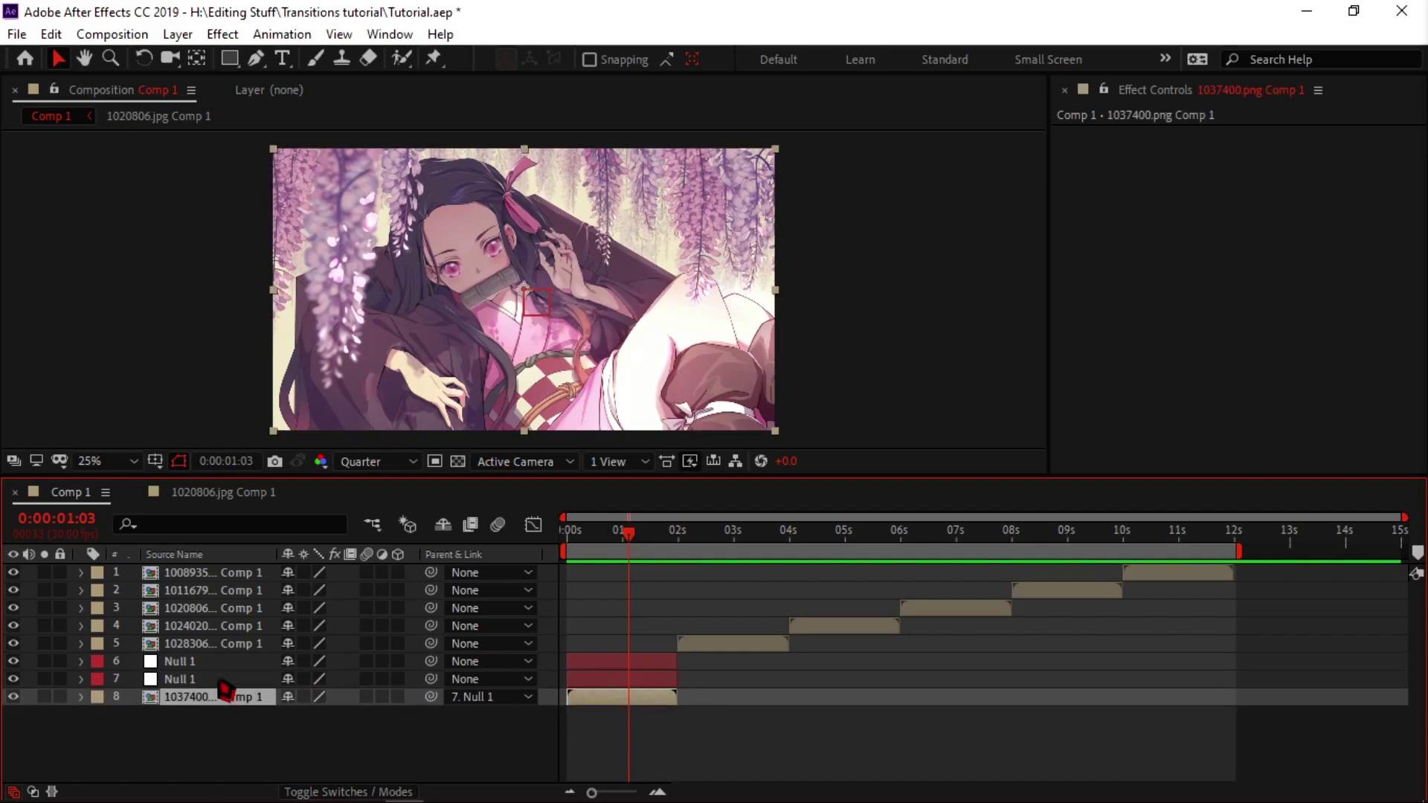
click(219, 682)
drag(430, 679, 211, 674)
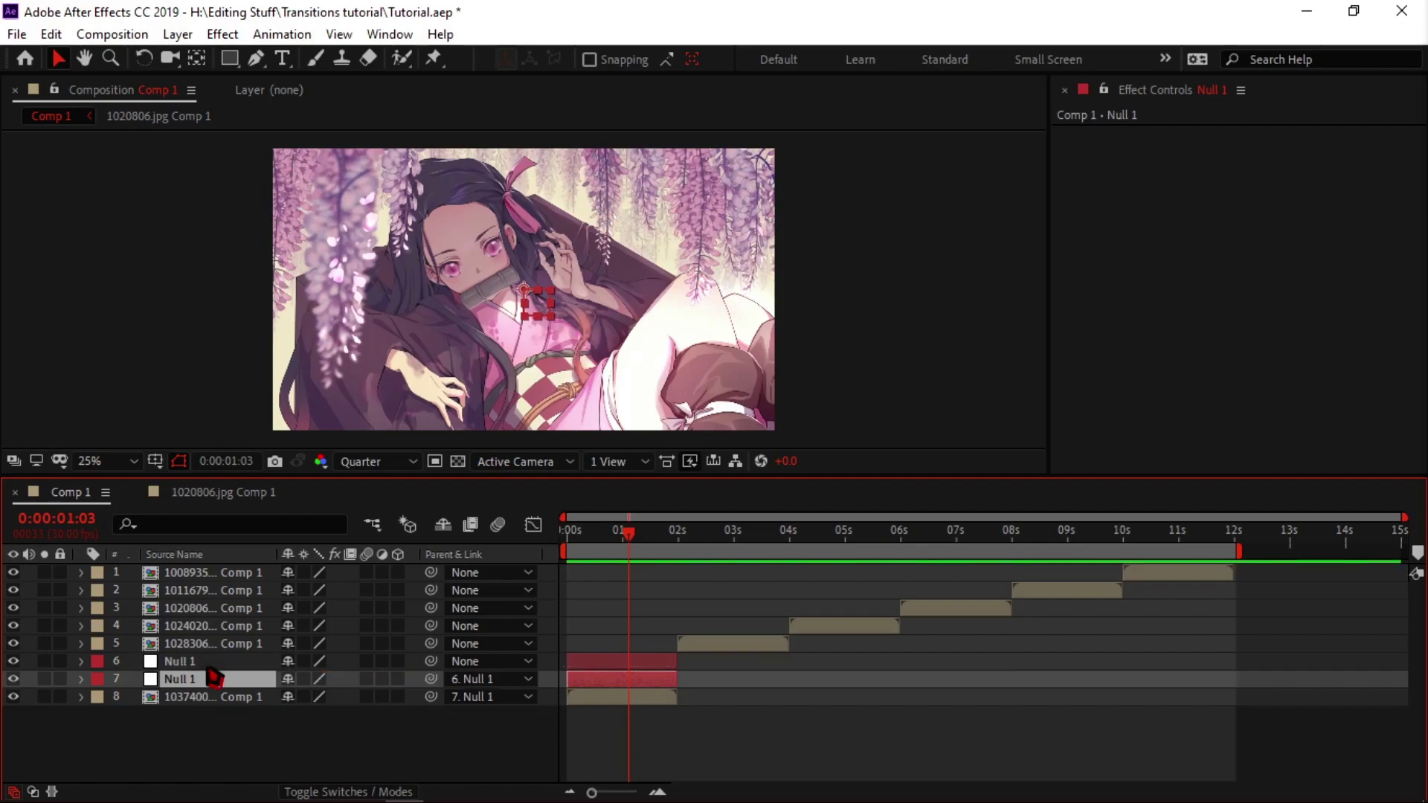
Reveal the Scale property of both null layers.
click(591, 668)
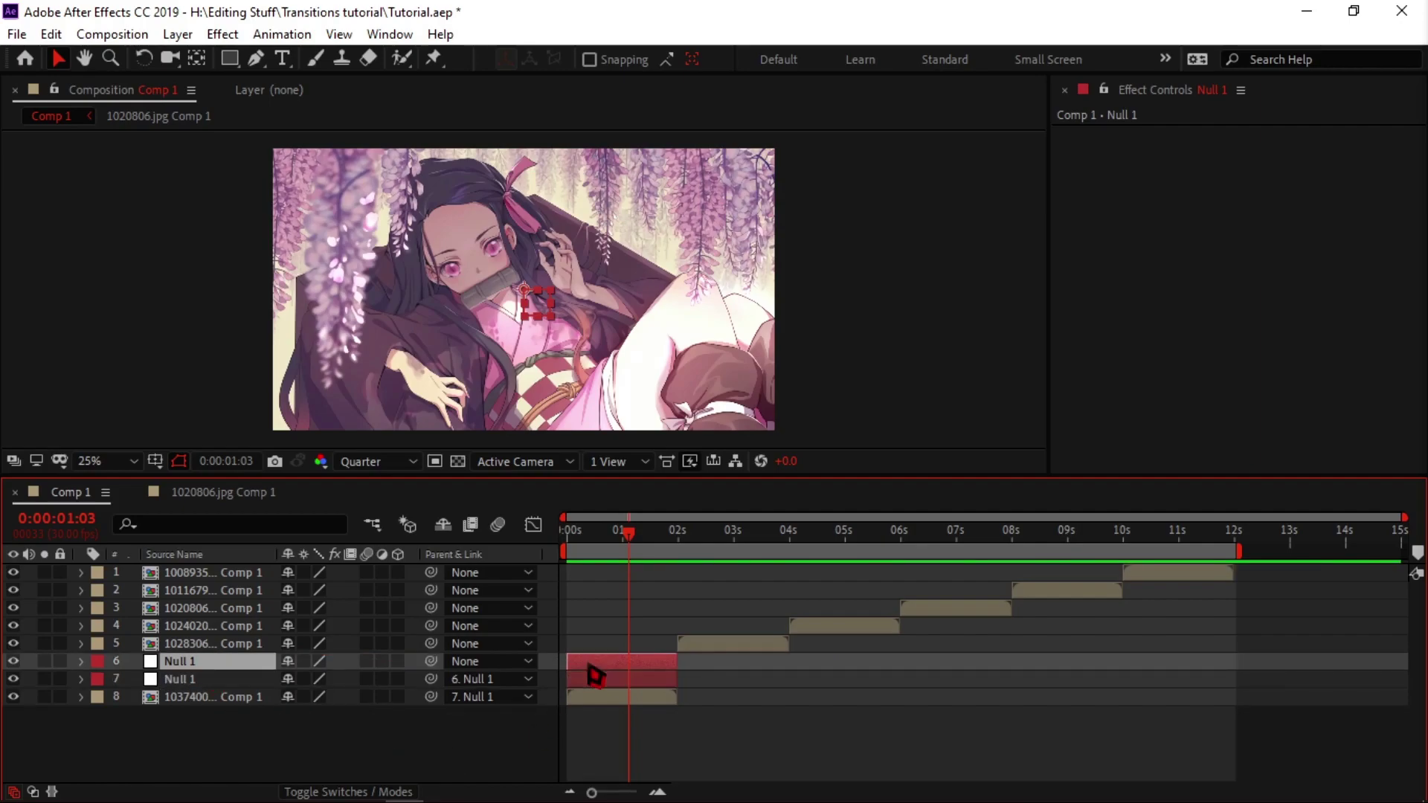
key(s)
drag(322, 679, 313, 715)
click(257, 699)
key(s)
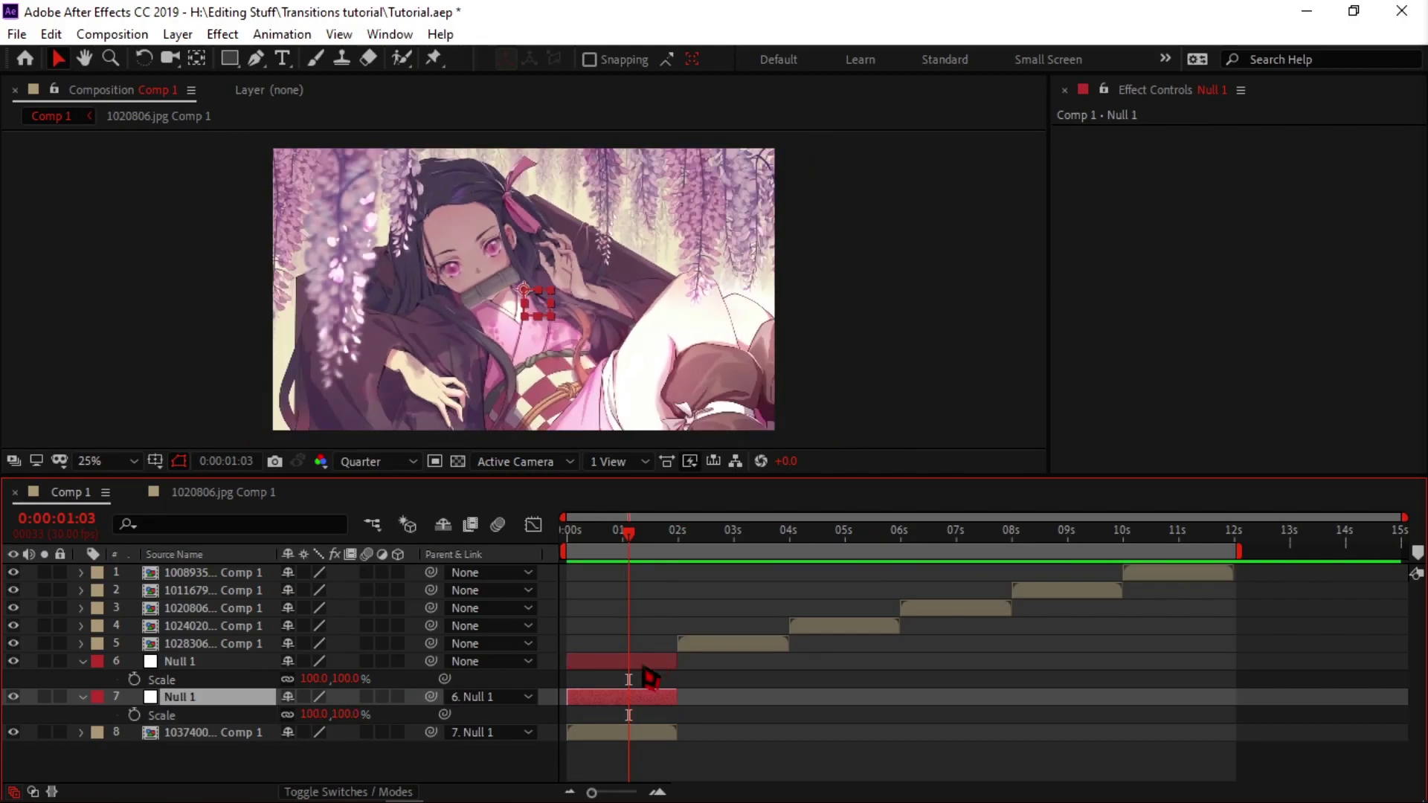
Keyframe the lower null's Scale at 100% at 0:00:00:28 and at 125% at 0:00:01:17.
drag(619, 548, 602, 548)
click(659, 793)
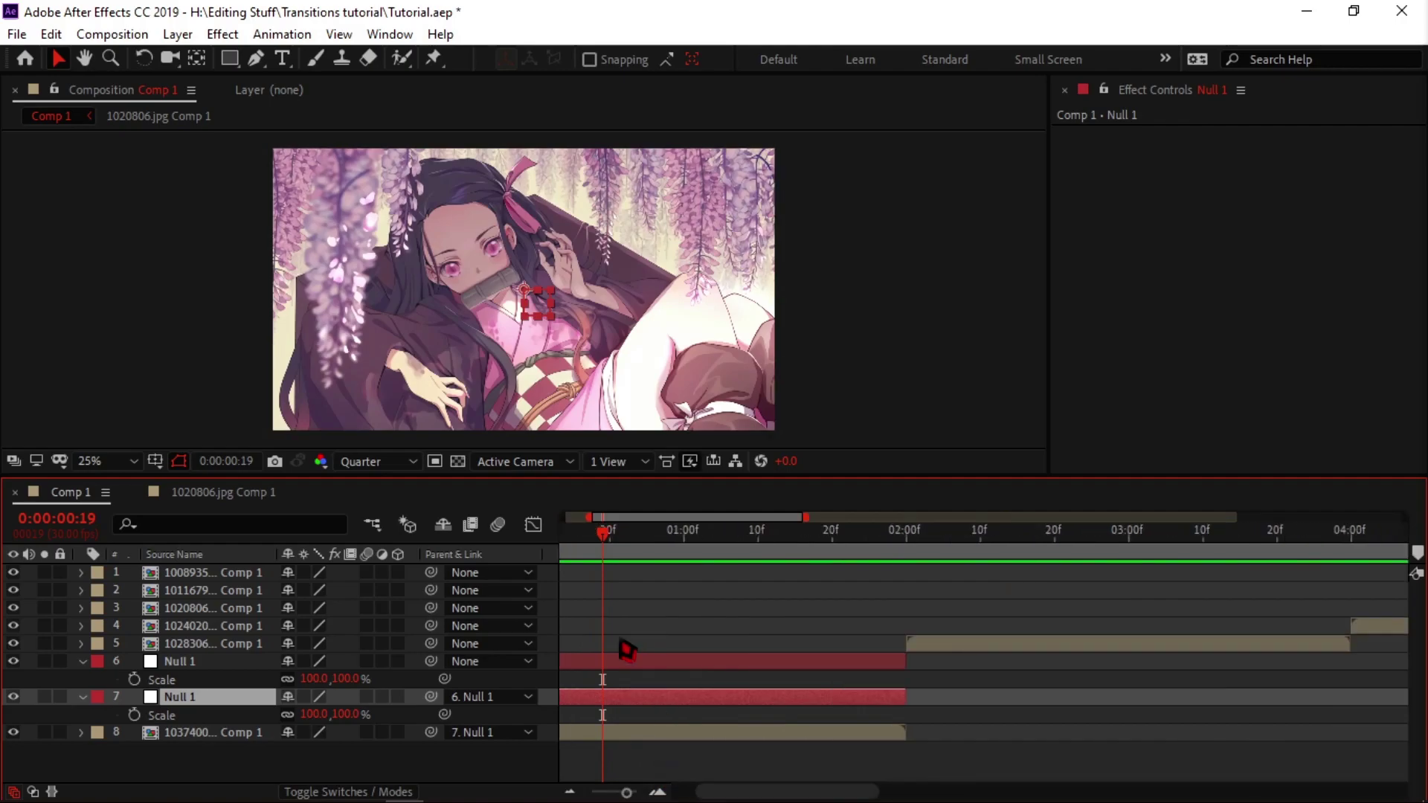
key(equal)
drag(607, 546, 637, 548)
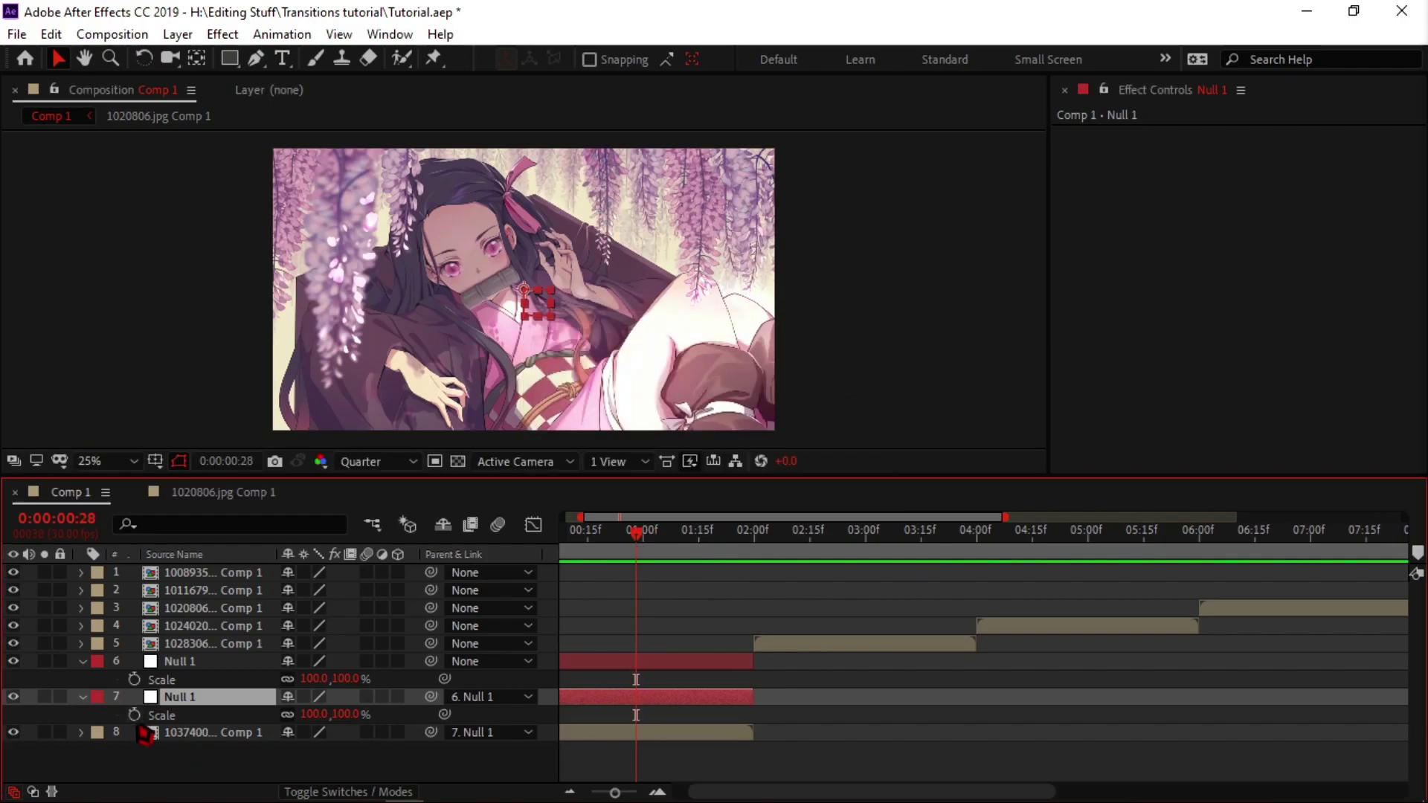
click(134, 715)
drag(646, 554, 706, 558)
click(313, 714)
text(125)
key(Return)
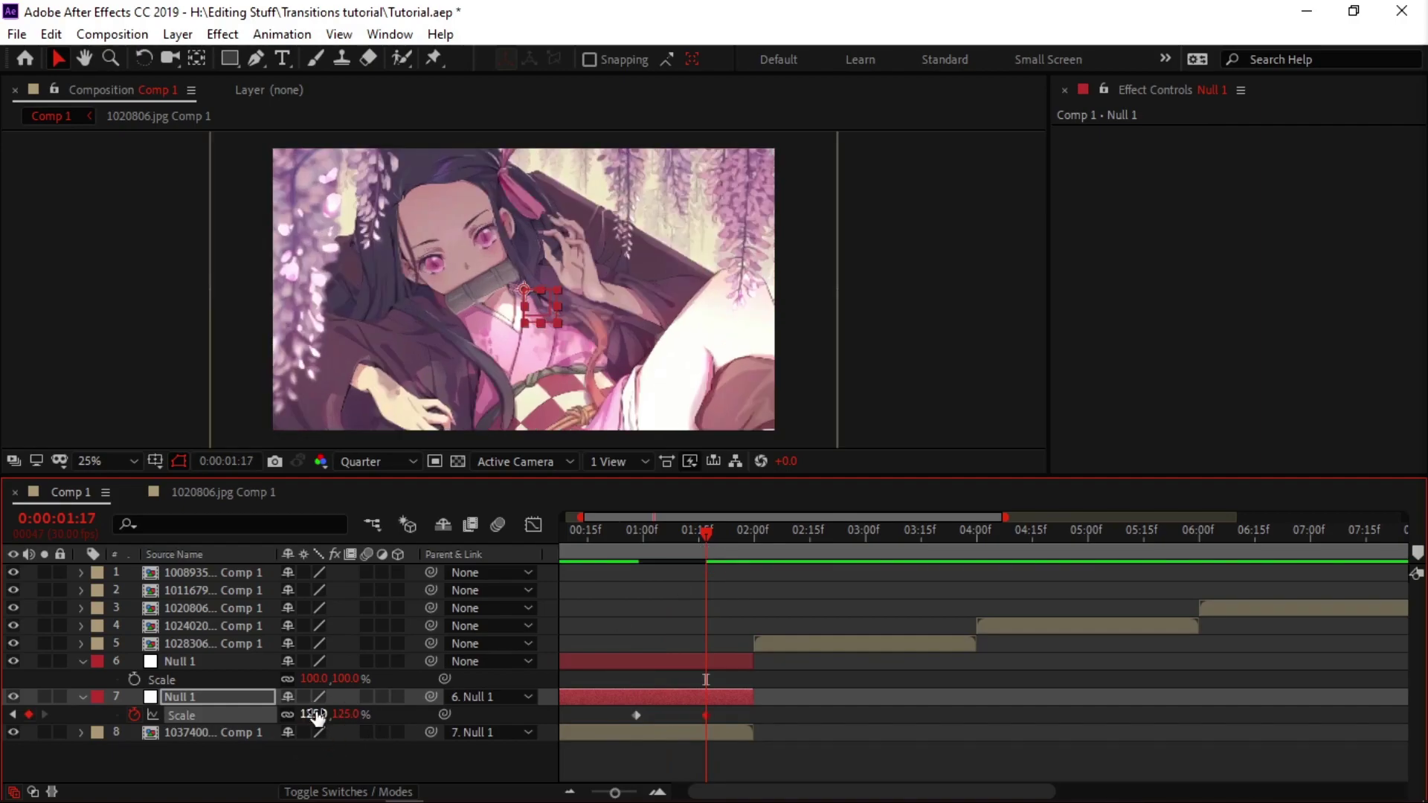
Keyframe the upper null's Scale at 100% at 0:00:01:07 and at 25% at 0:00:01:29.
click(674, 664)
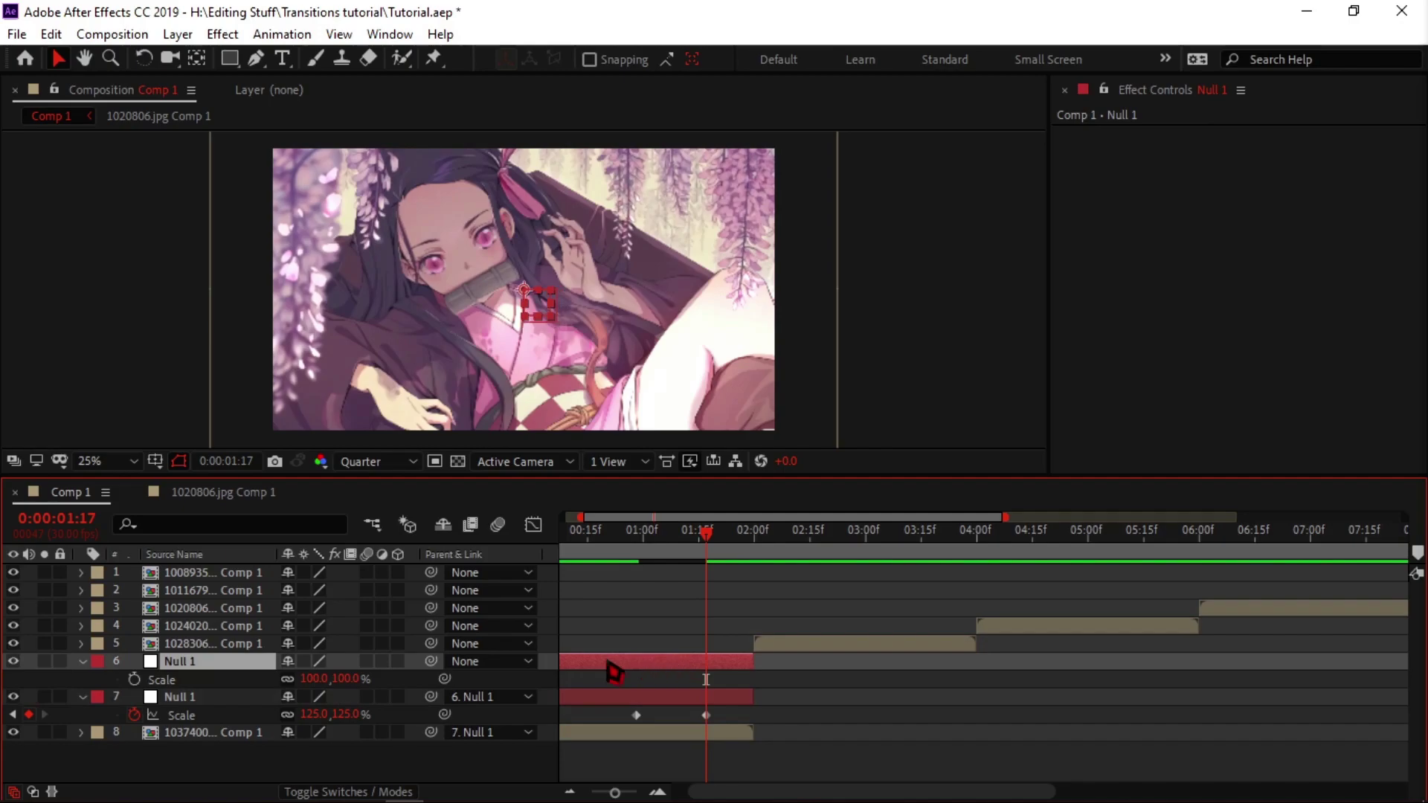
click(671, 543)
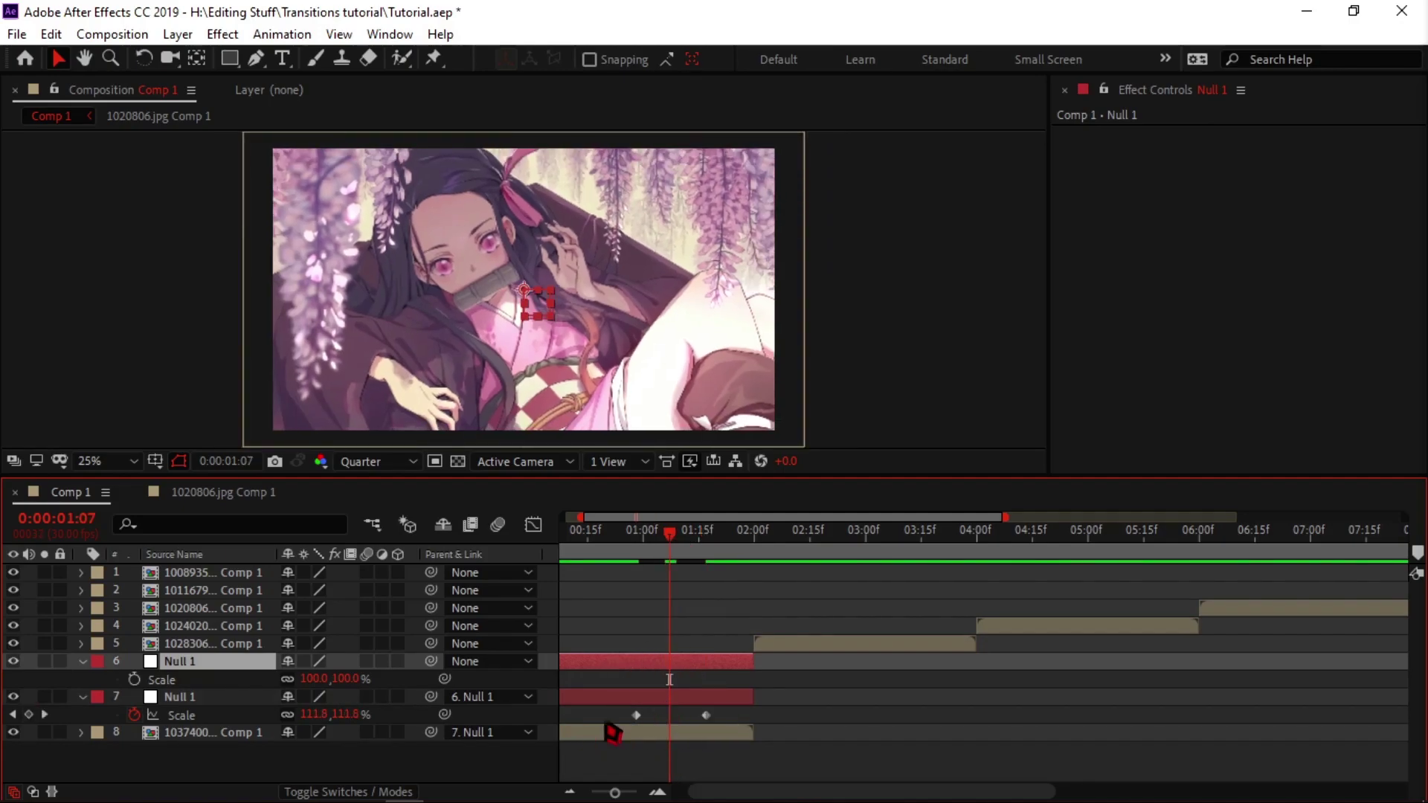
click(134, 679)
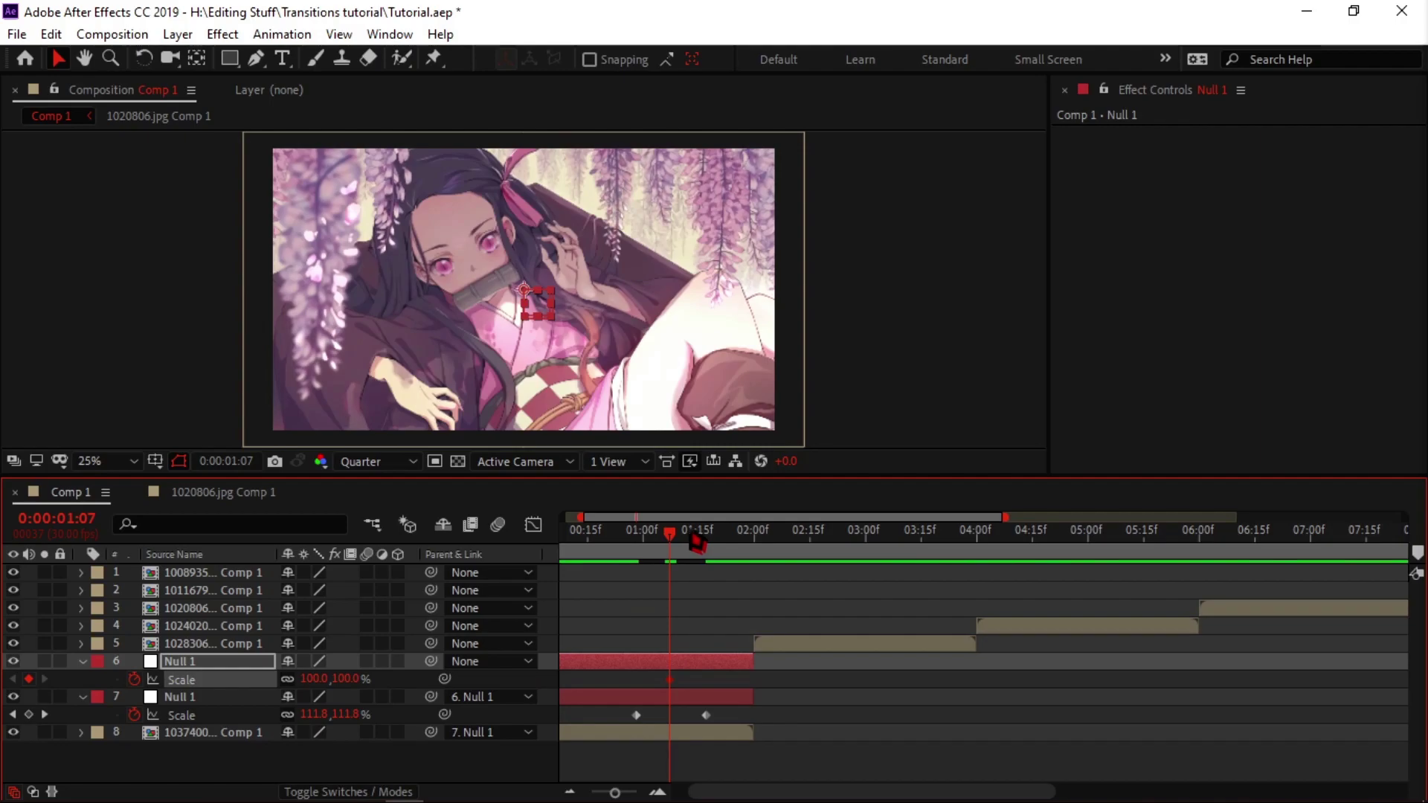
drag(671, 534, 753, 572)
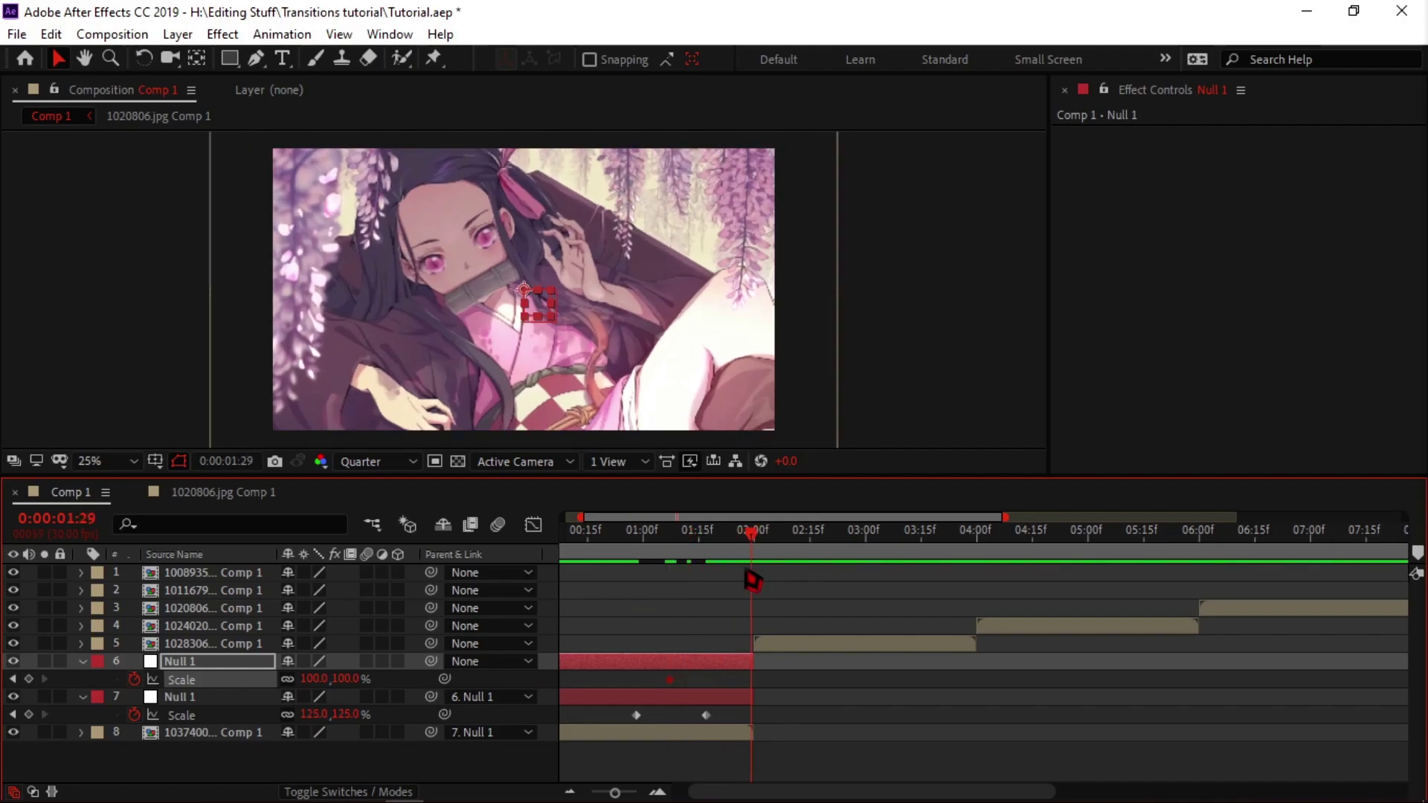
click(320, 679)
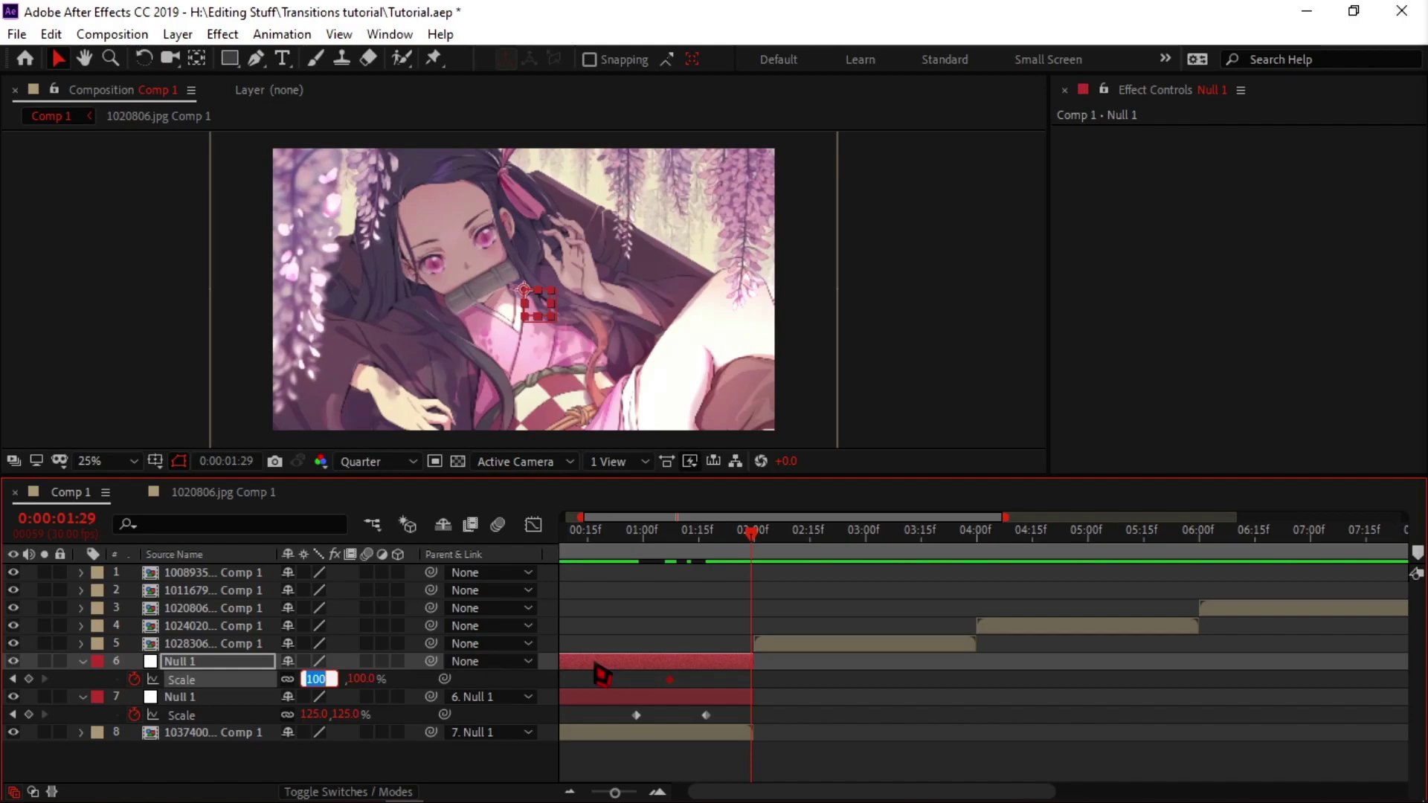
text(25)
key(Return)
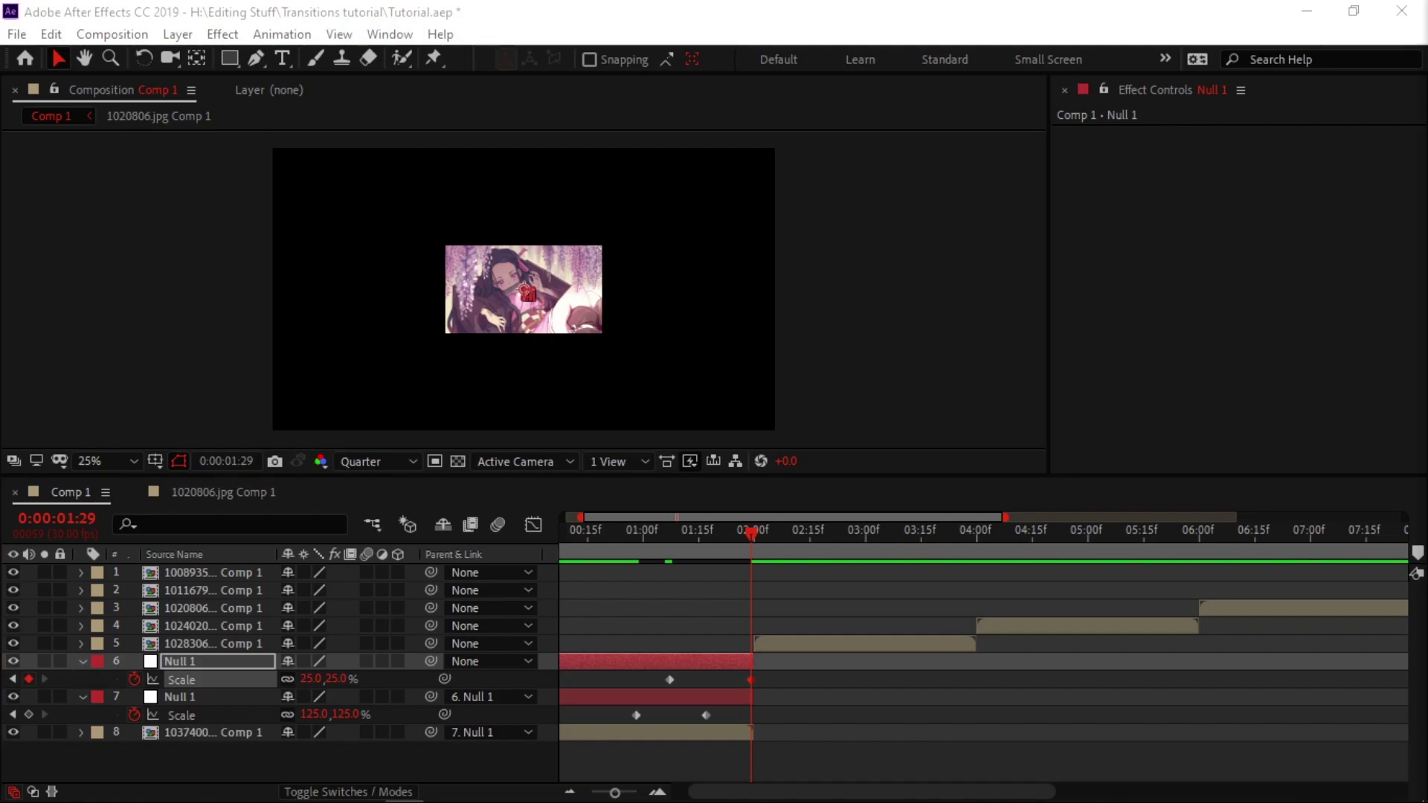
Apply Motion Tile to the 1037400 clip with Output Width 450, Output Height 450 and Mirror Edges enabled.
drag(1427, 547, 690, 730)
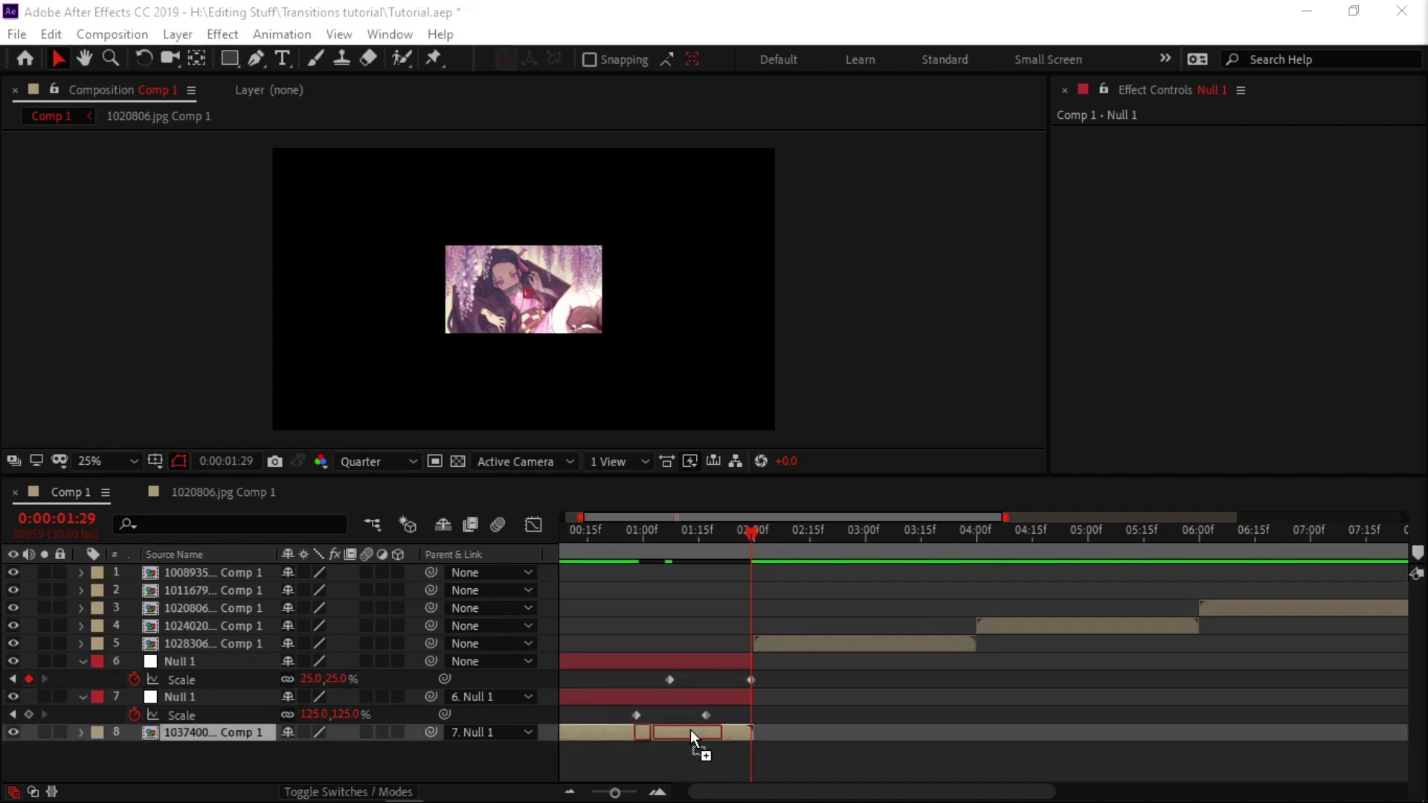
drag(653, 730, 662, 726)
click(1271, 205)
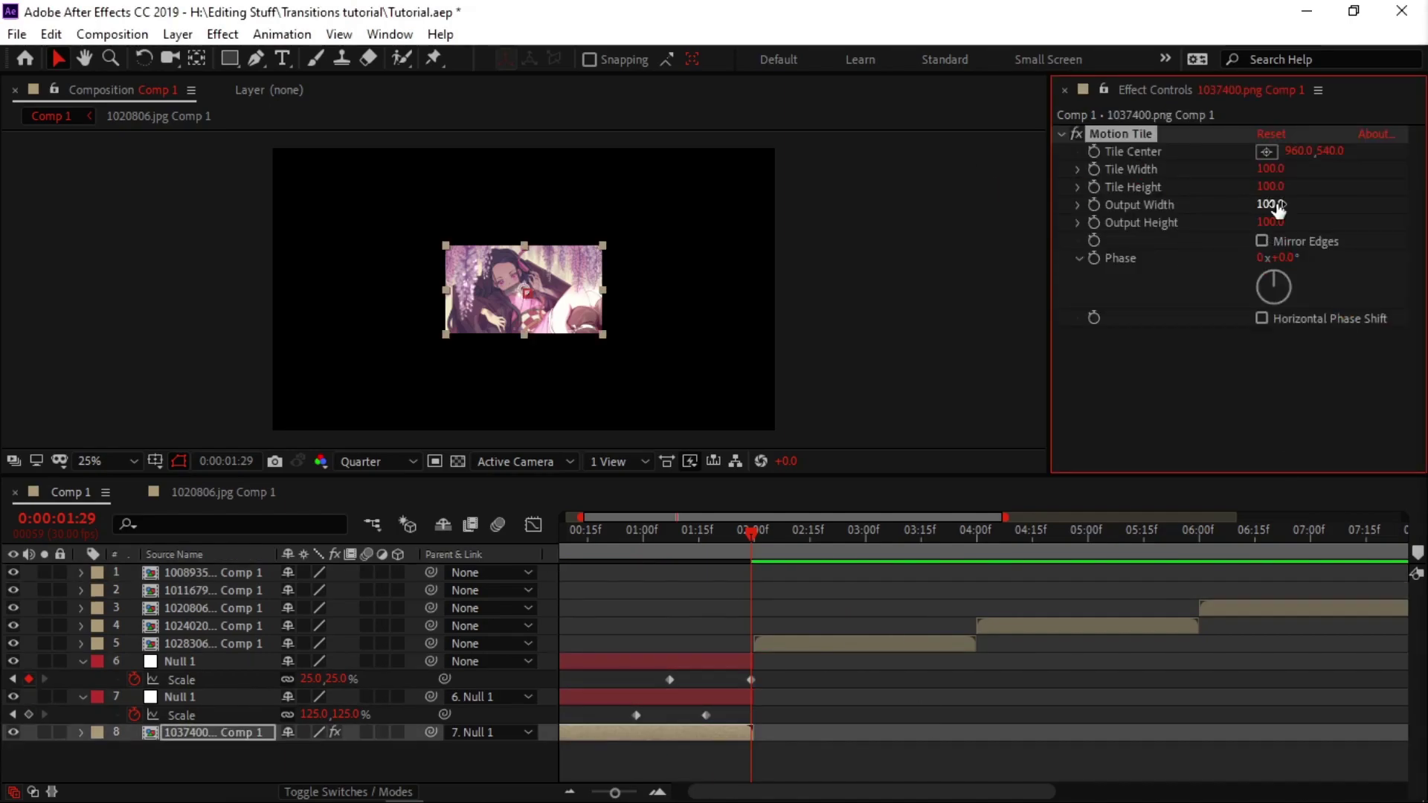
text(450)
key(Return)
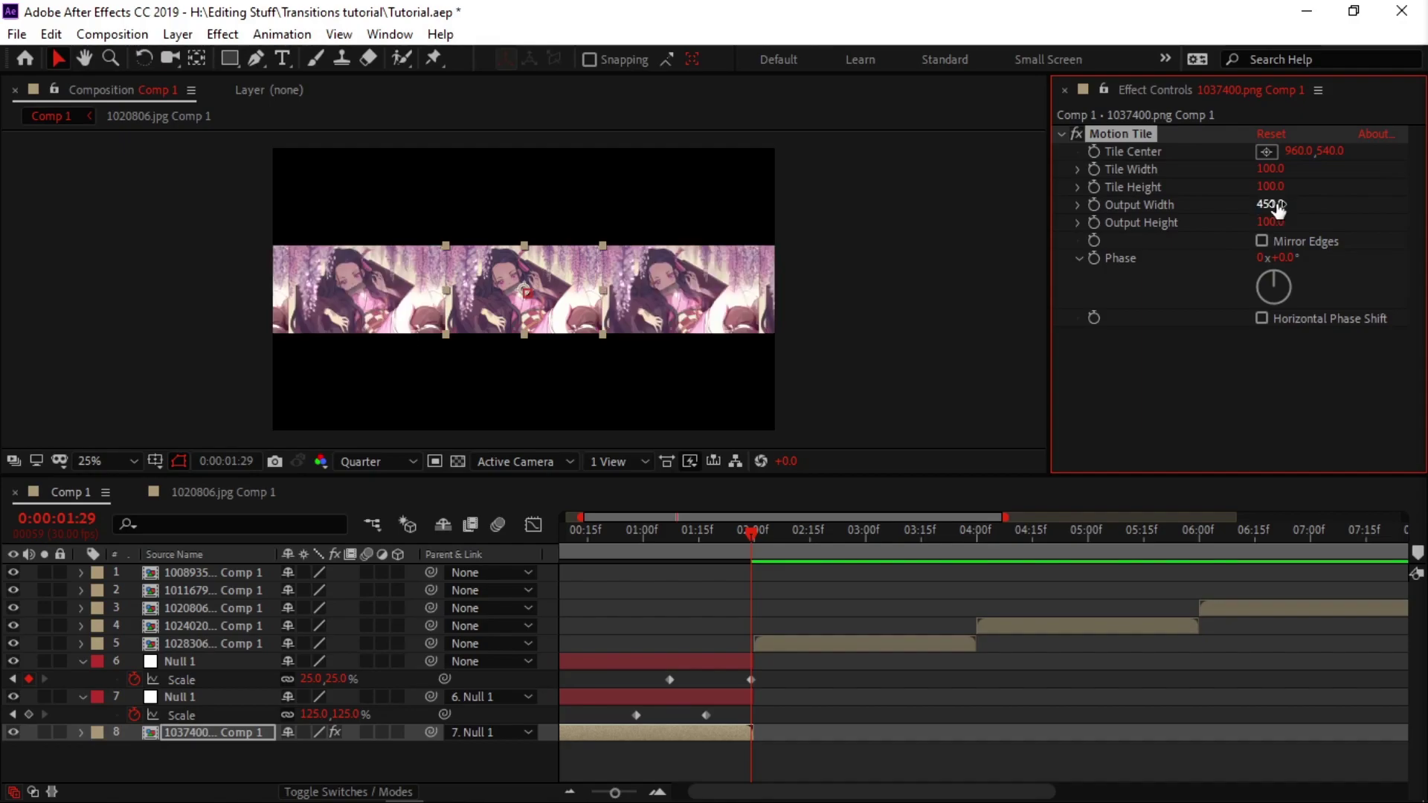
click(1281, 221)
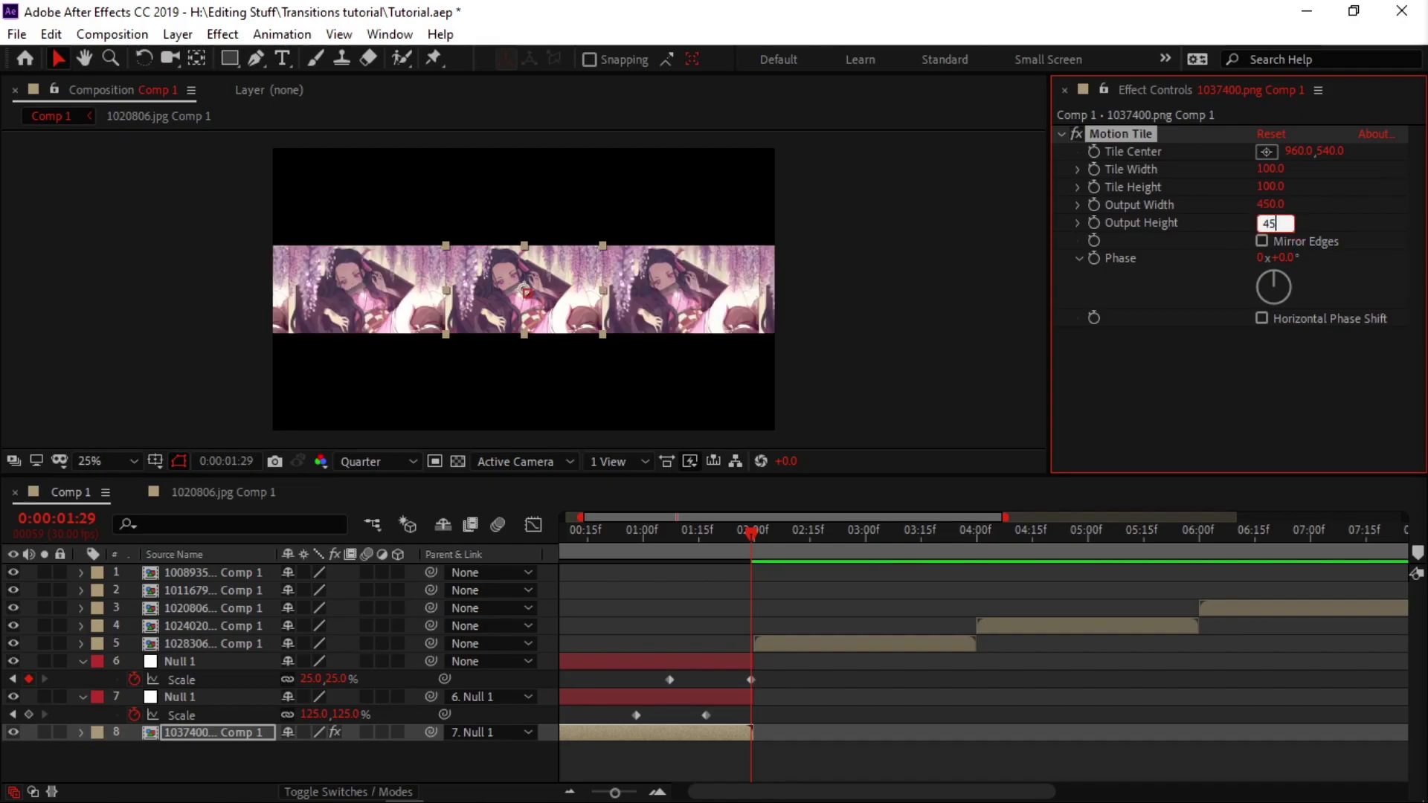
text(450)
click(1263, 241)
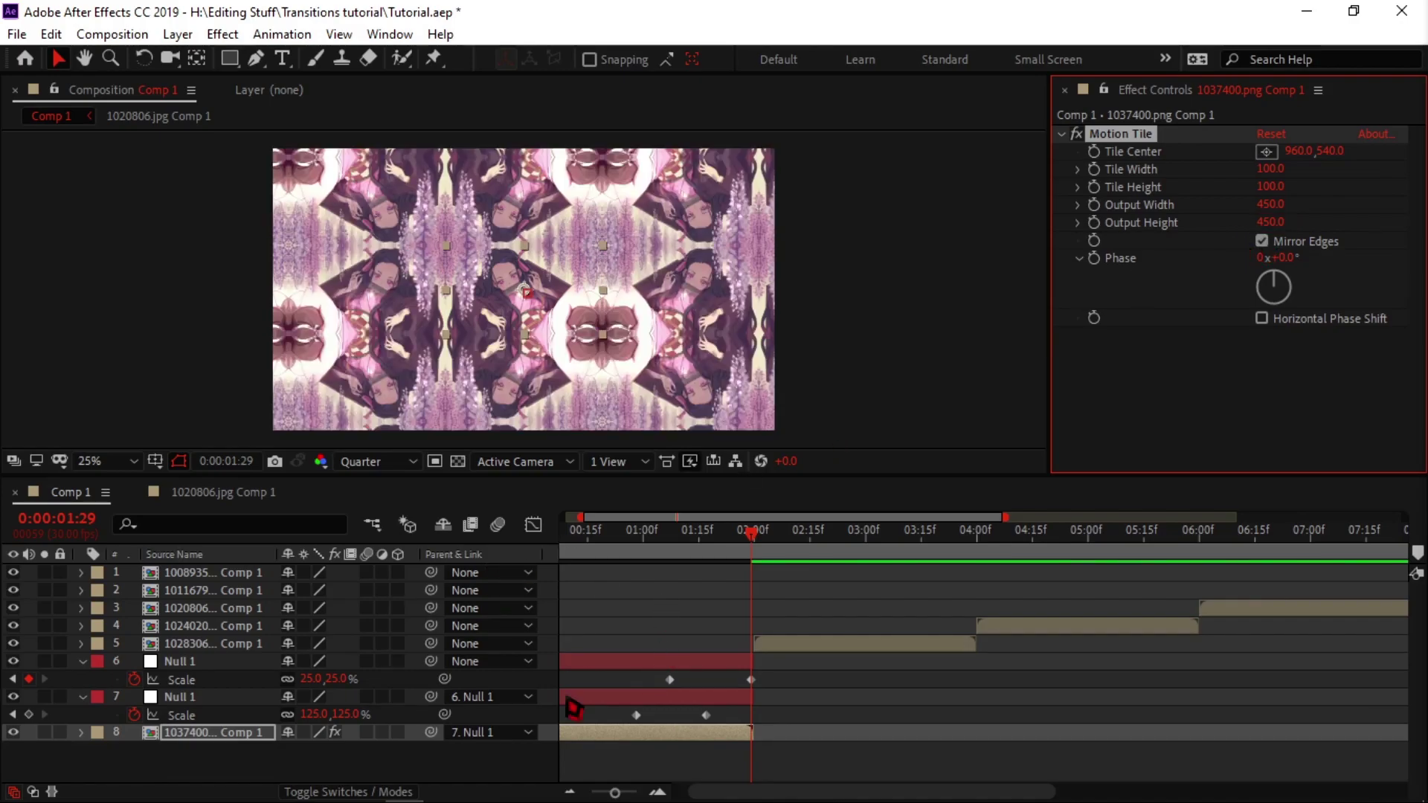
Shift the upper null's last Scale keyframe to 0:00:02:00 and enable motion blur for the 1037400 clip and the composition.
drag(750, 680, 755, 680)
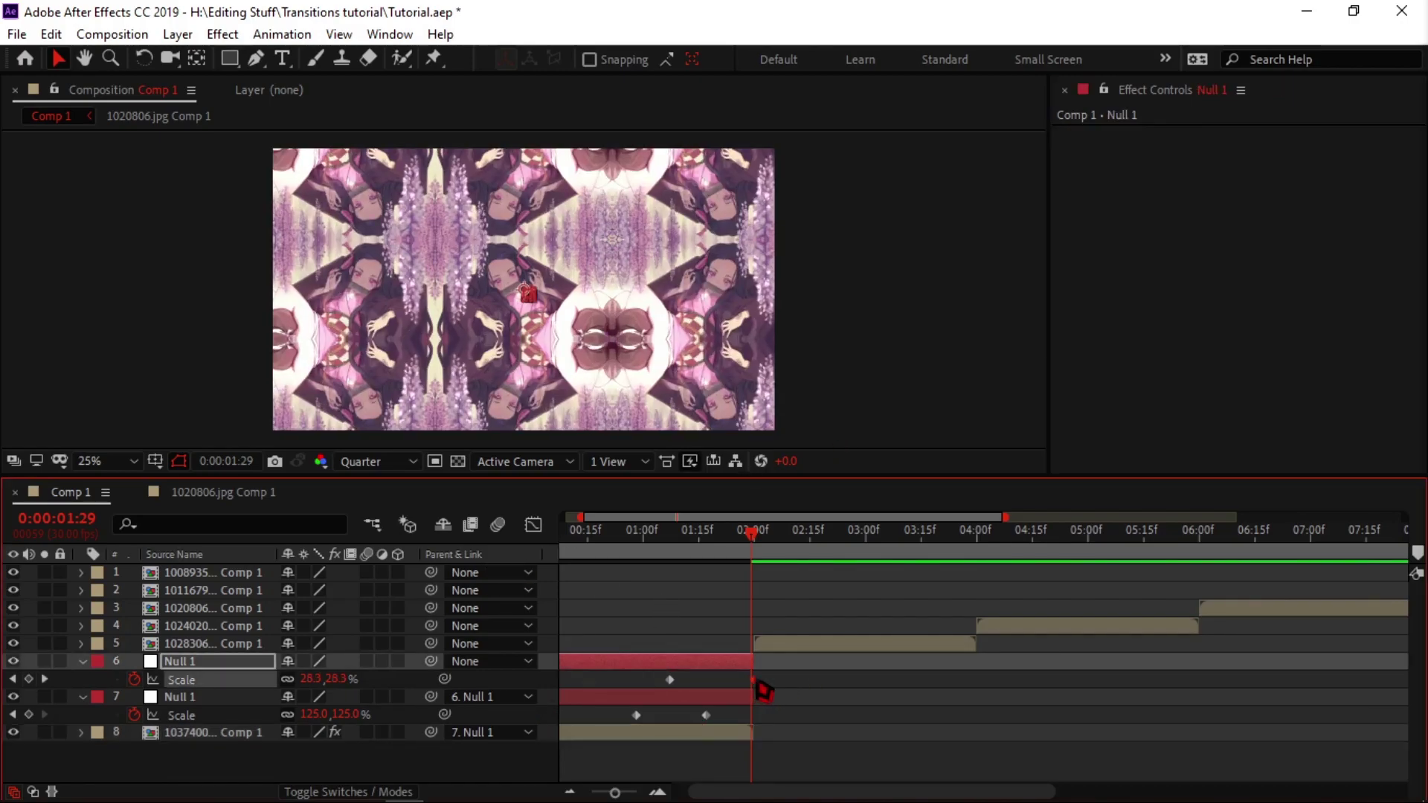
click(331, 765)
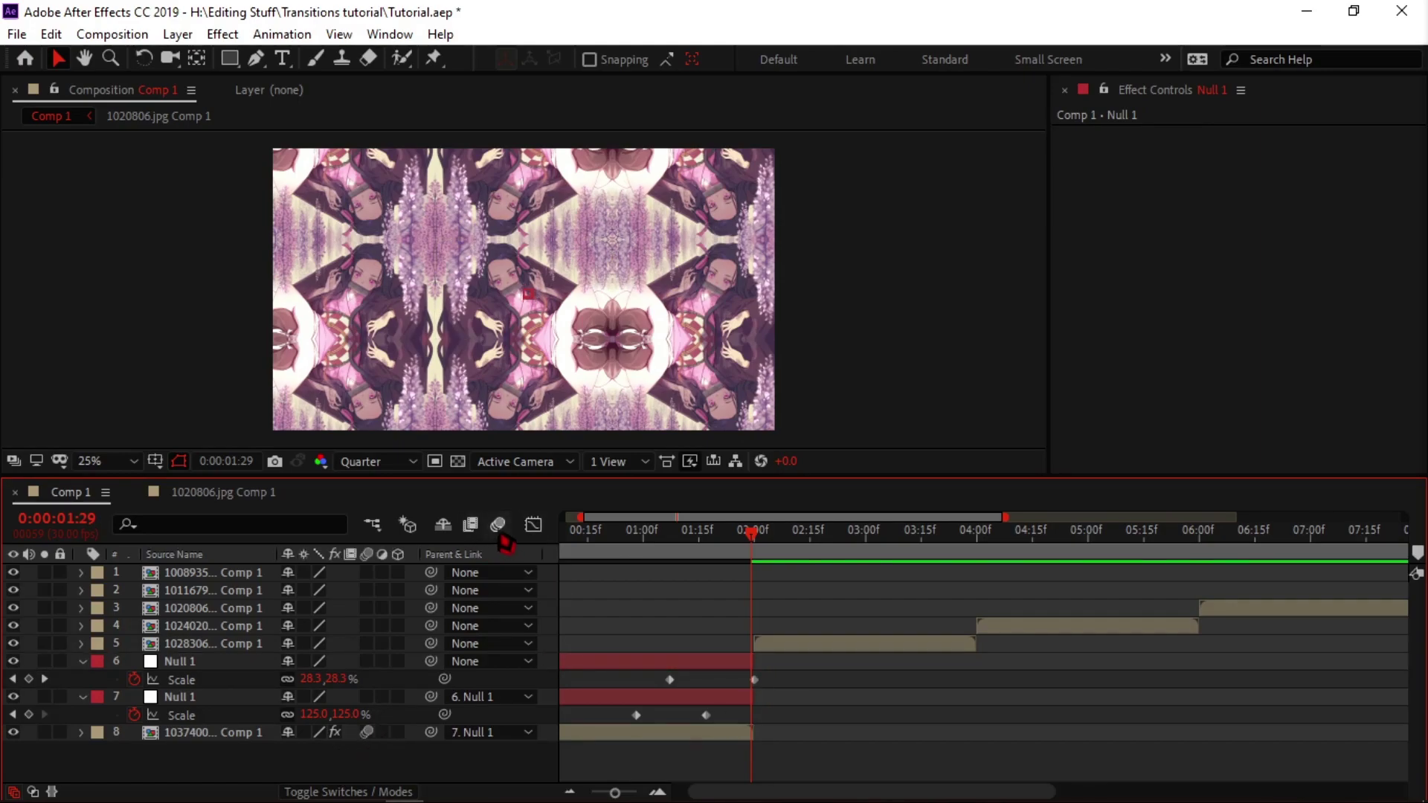
click(721, 532)
Apply Easy Ease to the Scale keyframes of both null layers.
drag(601, 709, 756, 732)
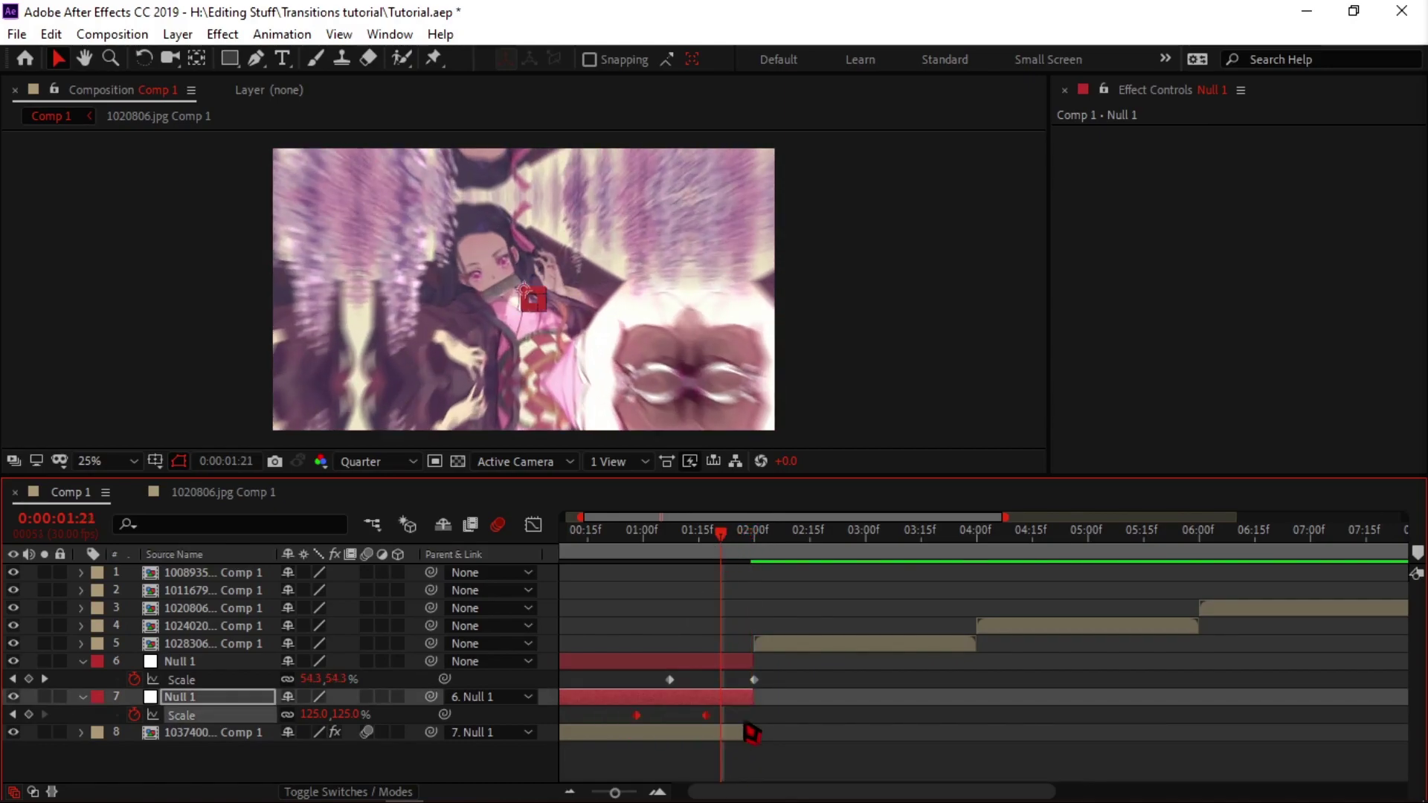
drag(647, 673, 867, 701)
key(F9)
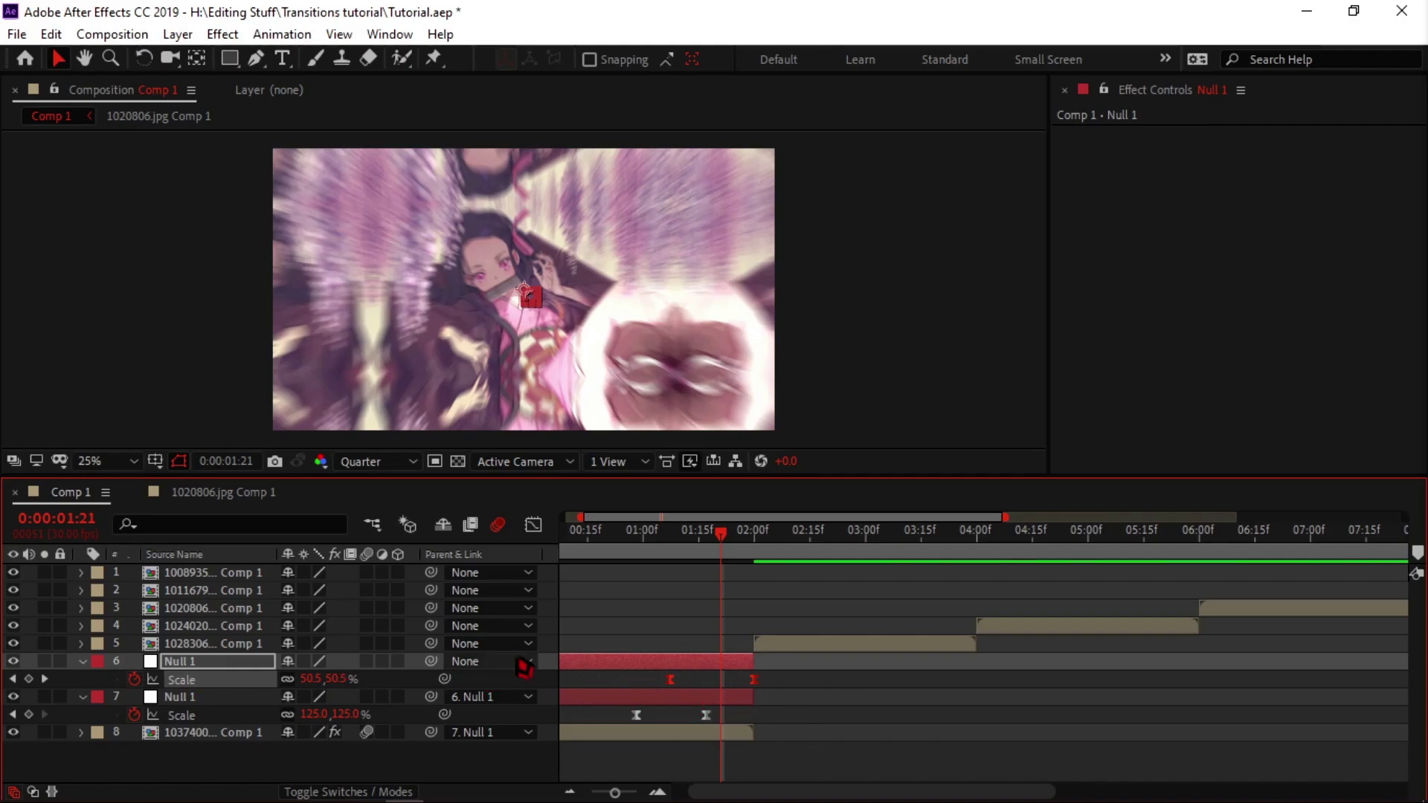
Reshape the upper null's Scale curve in the Graph Editor so it starts flat and drops steeply just before 0:00:02:00.
click(533, 526)
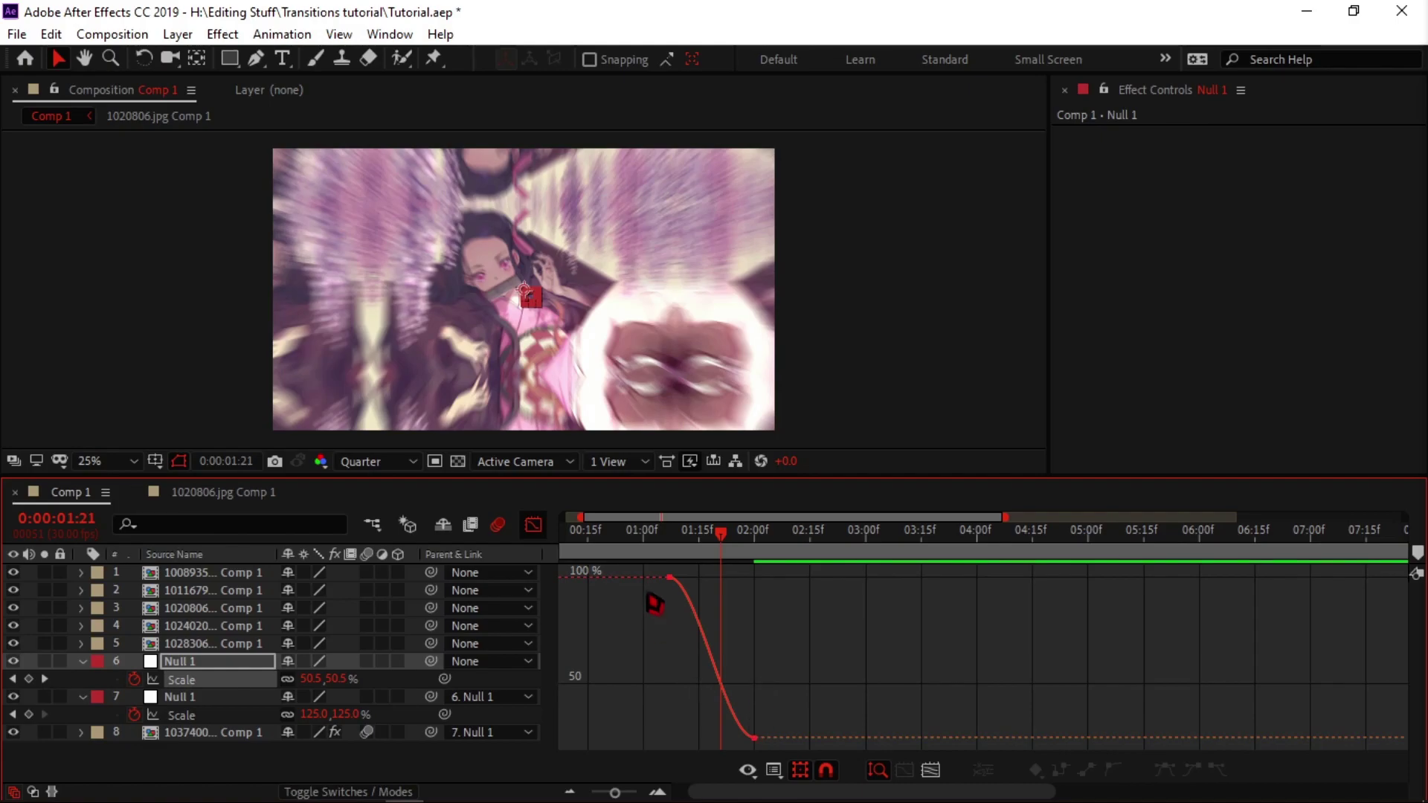
drag(661, 568, 769, 747)
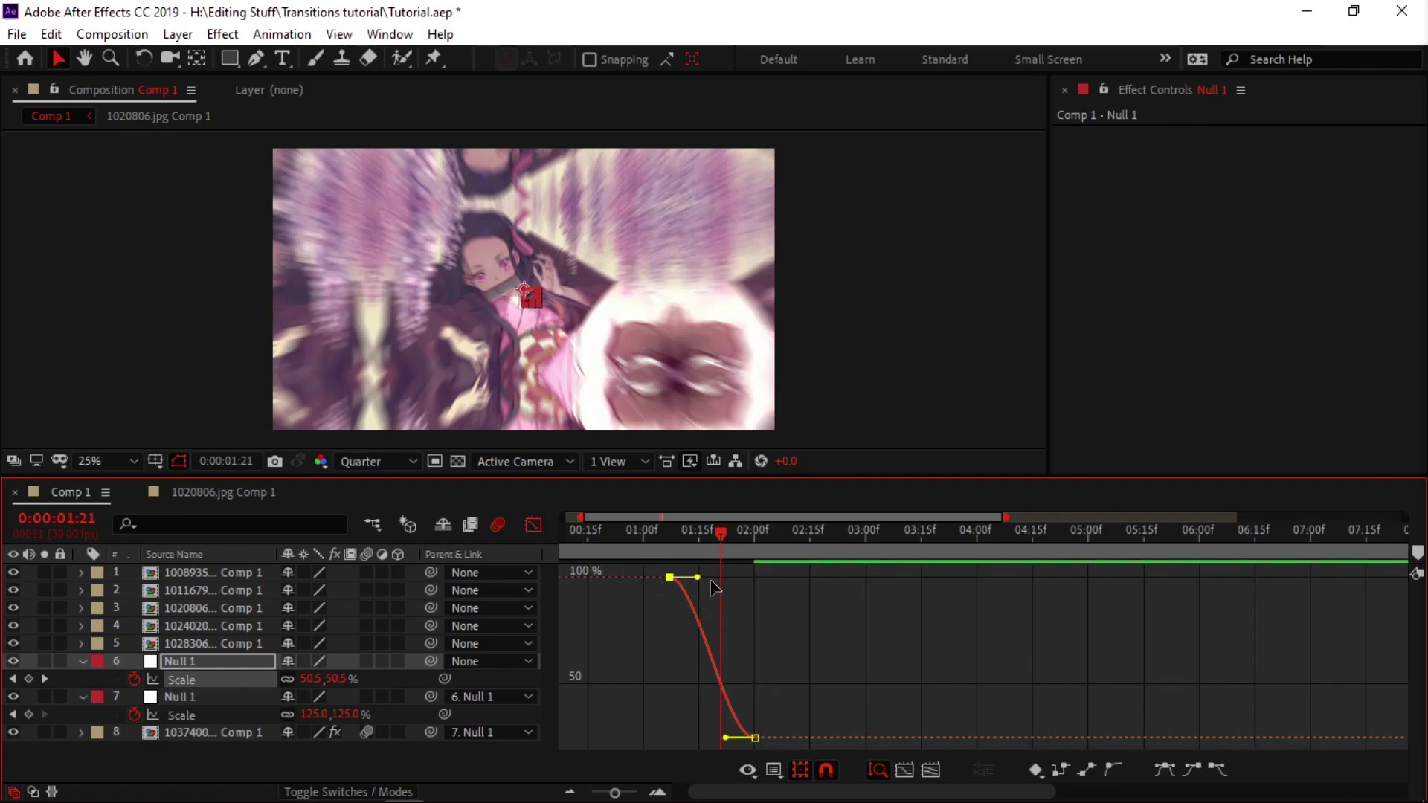
drag(711, 581, 754, 577)
drag(729, 740, 772, 593)
click(755, 626)
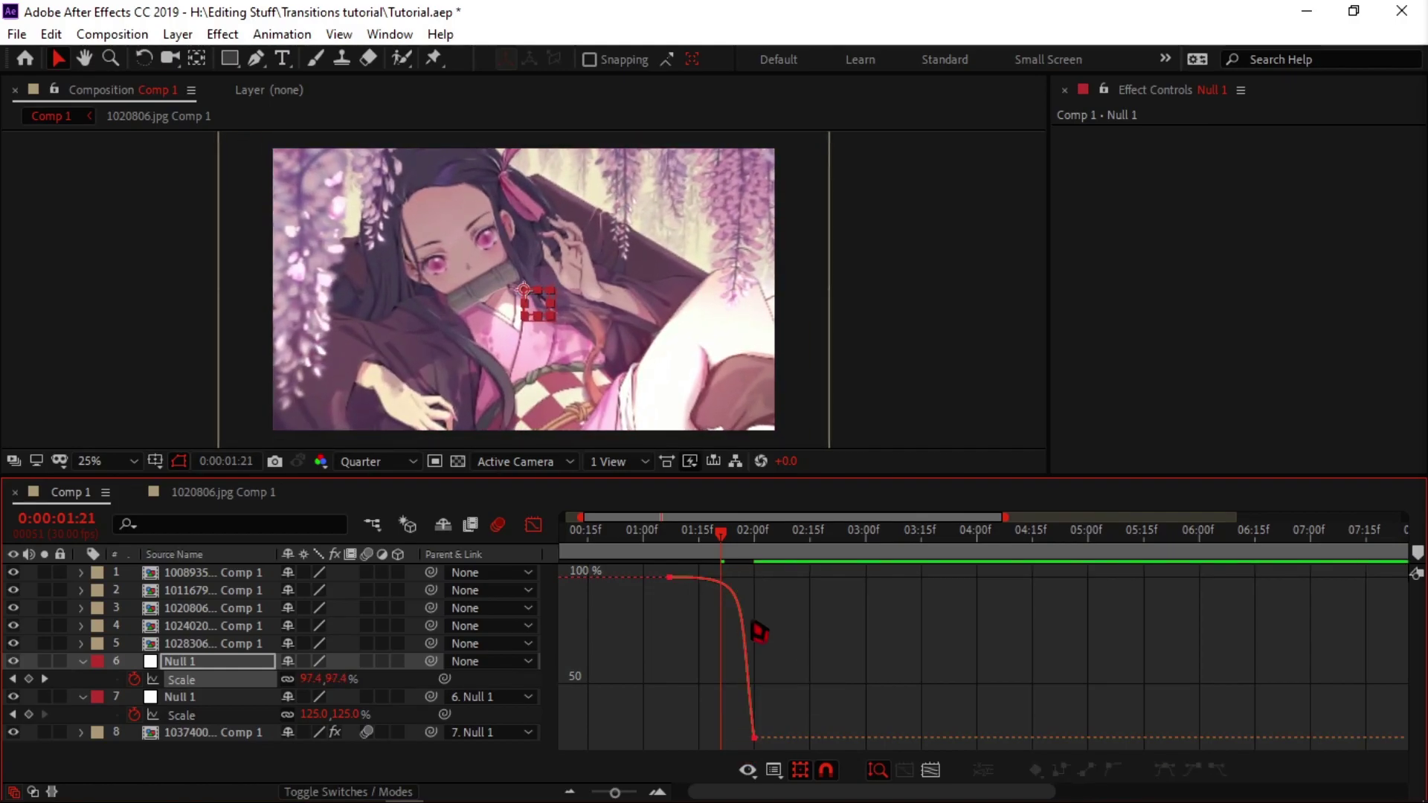
click(534, 525)
Preview the scale transition from the start of the composition.
drag(718, 545, 568, 546)
click(570, 792)
click(570, 792)
key(space)
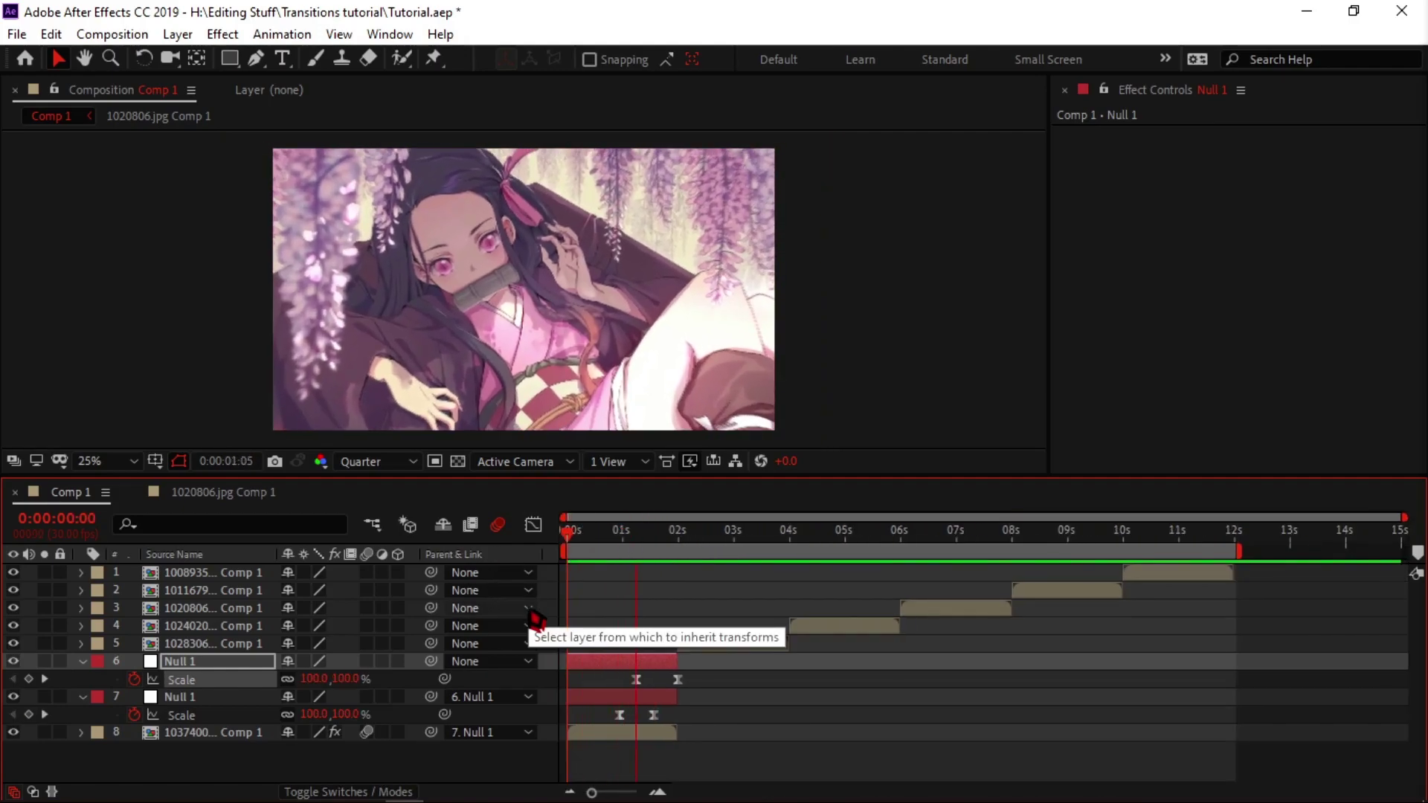
click(619, 550)
drag(640, 547, 658, 550)
Add a null object above the 1028306 clip, split it at 0:00:01:29 and delete the earlier part.
click(698, 644)
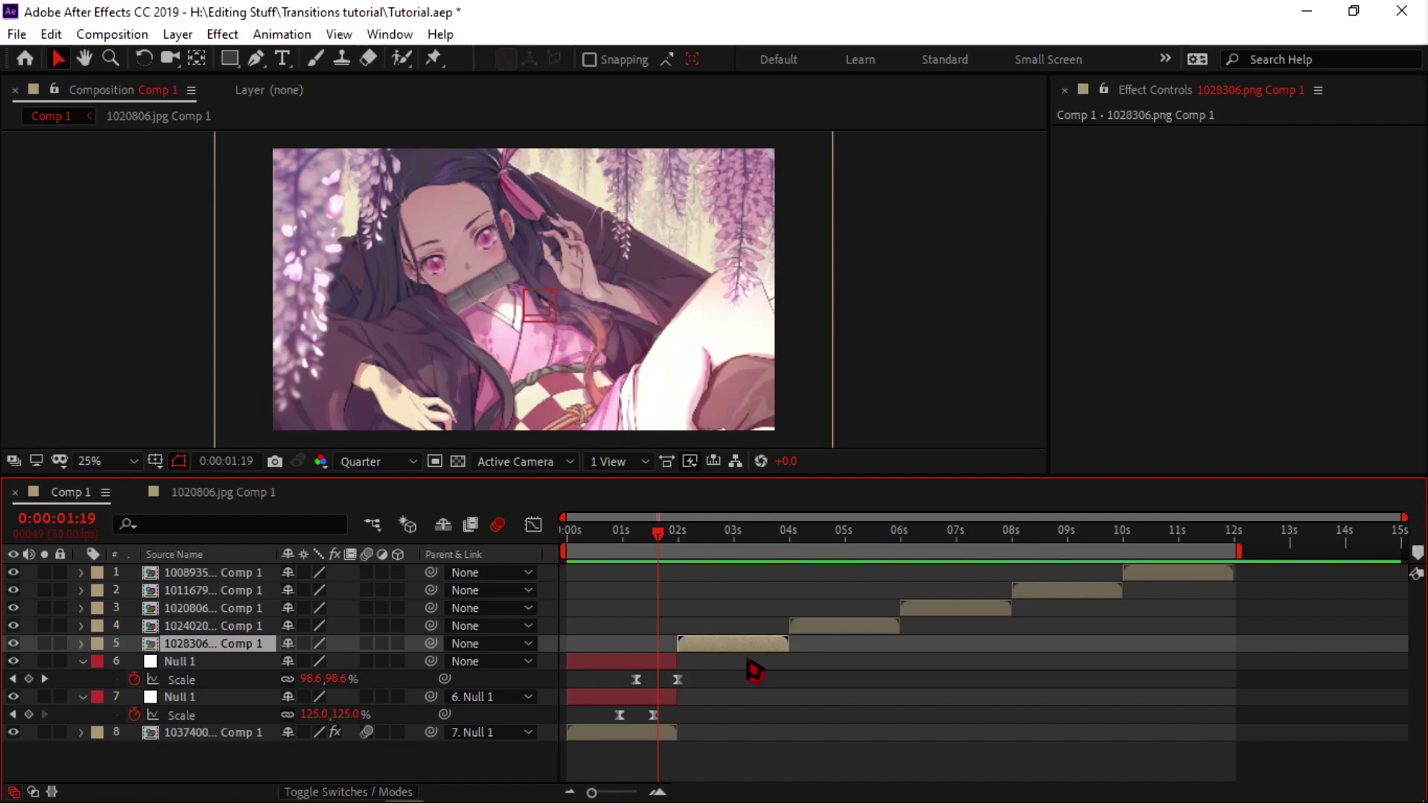
drag(658, 543, 678, 546)
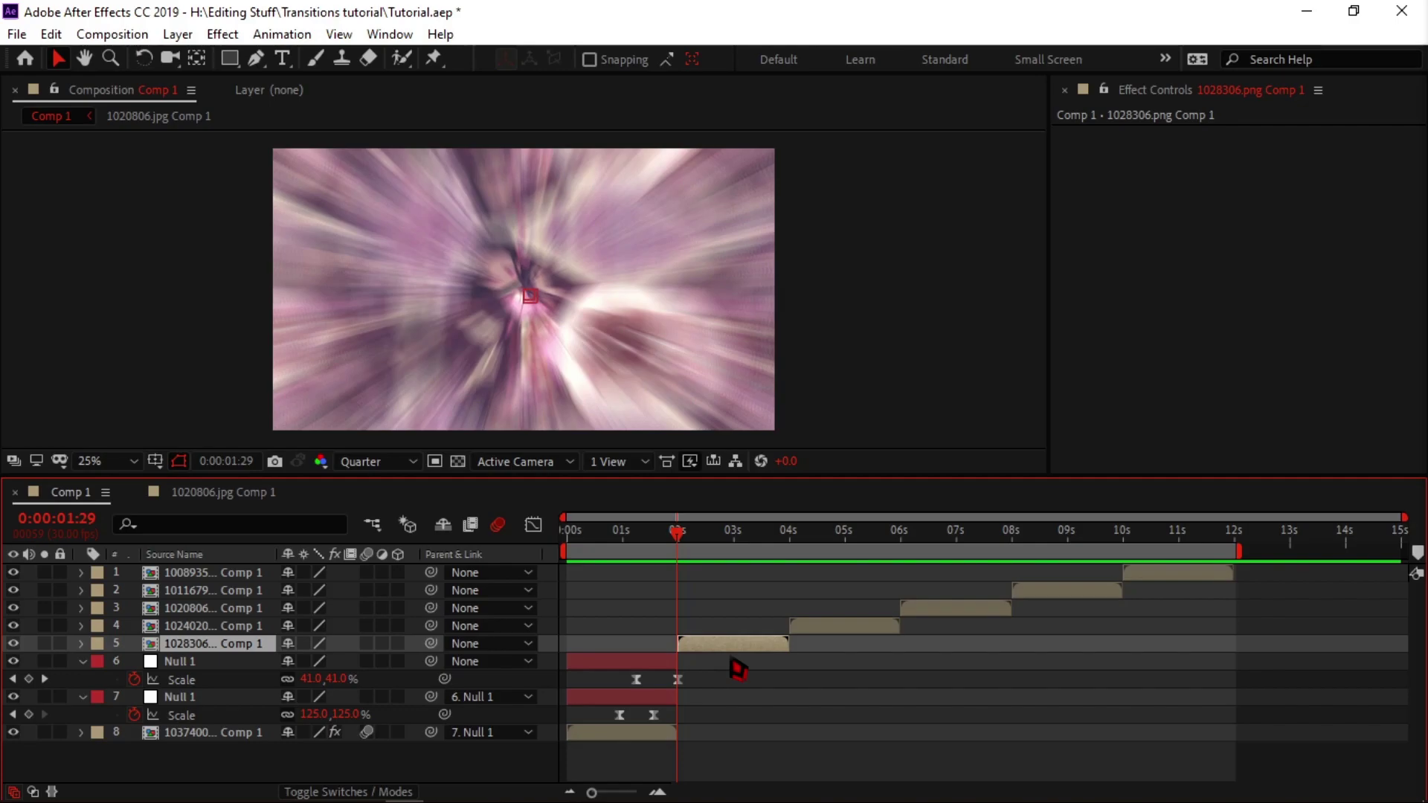
key(ctrl+alt+shift+y)
key(ctrl+shift+d)
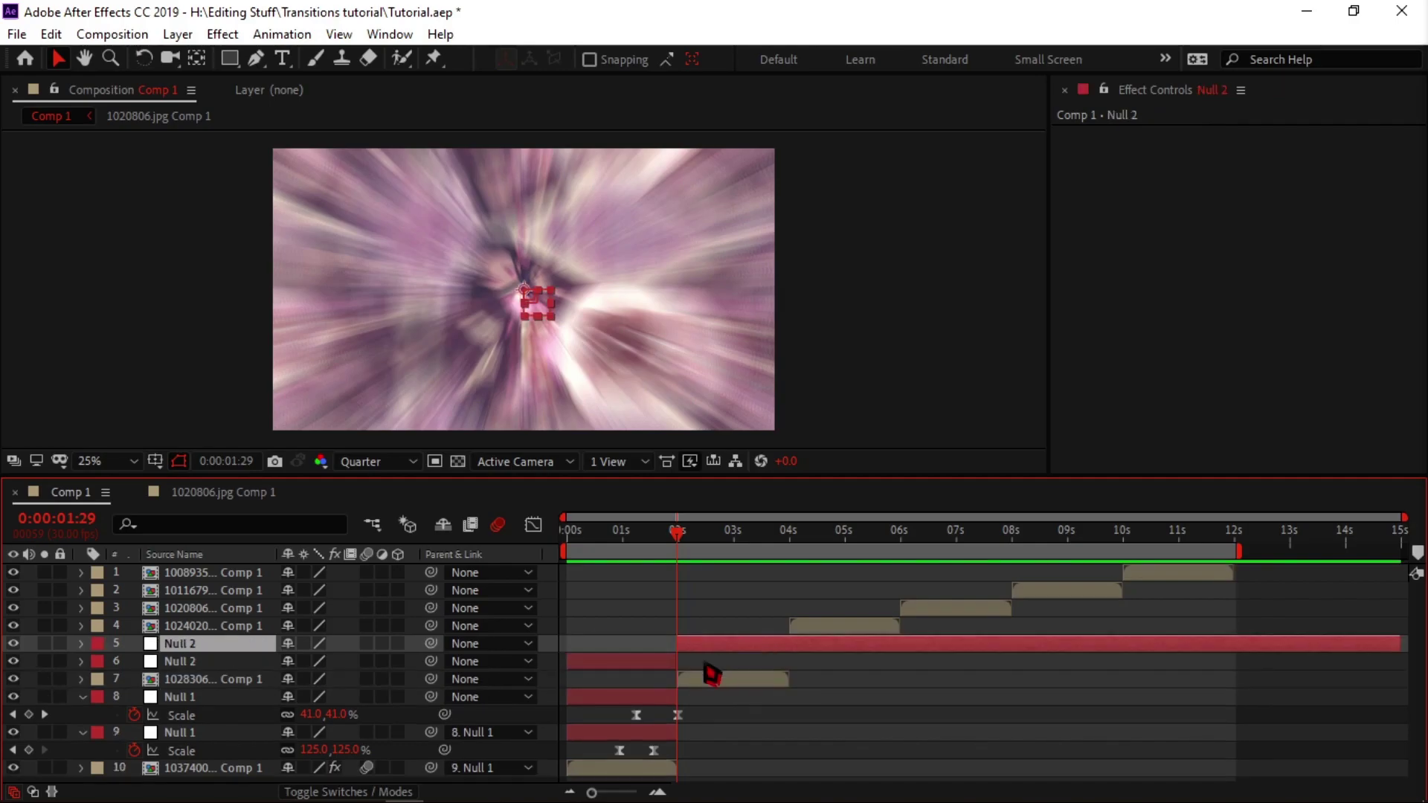
click(651, 662)
key(Delete)
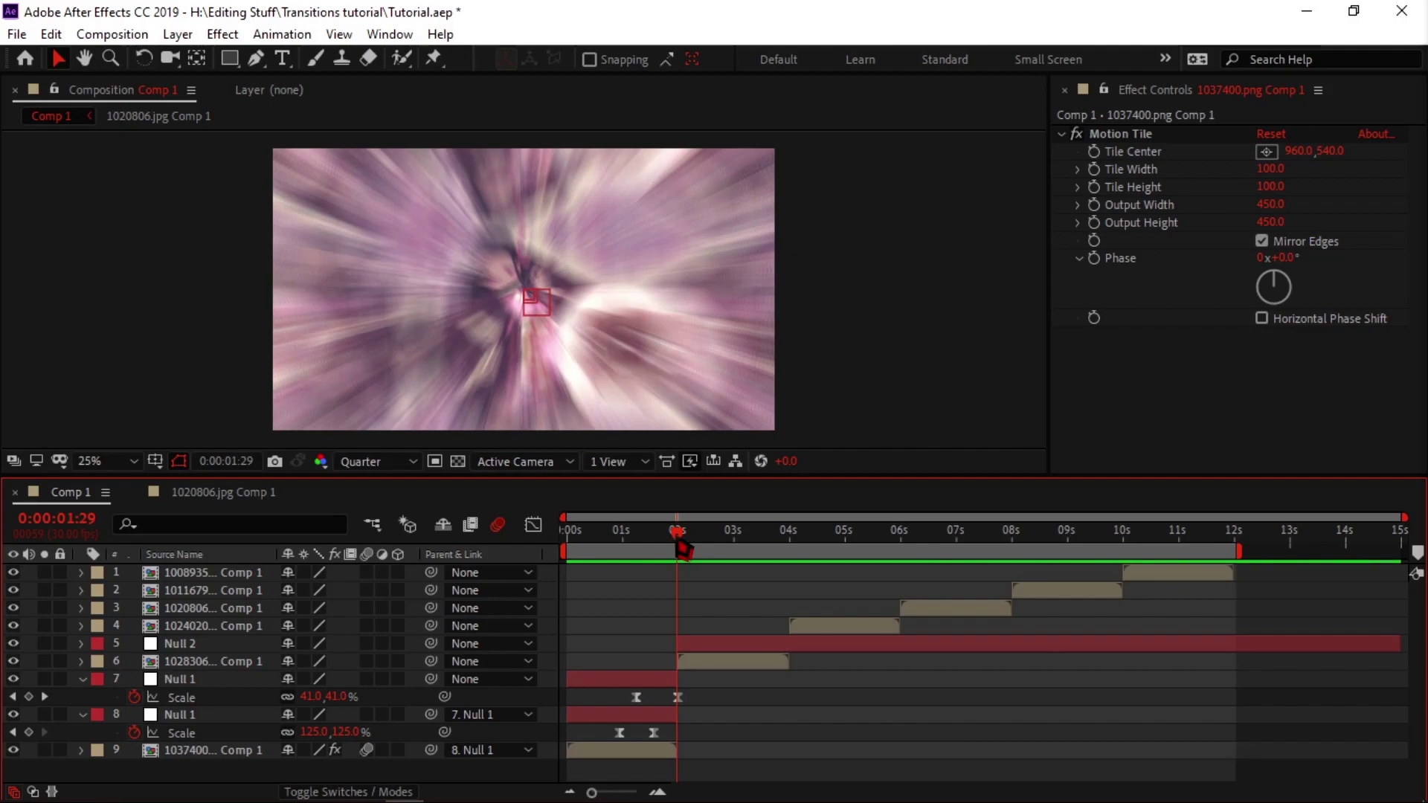
Split the new null at 0:00:04:00 and delete the part beyond the end of the 1028306 clip.
drag(682, 549, 791, 551)
click(826, 645)
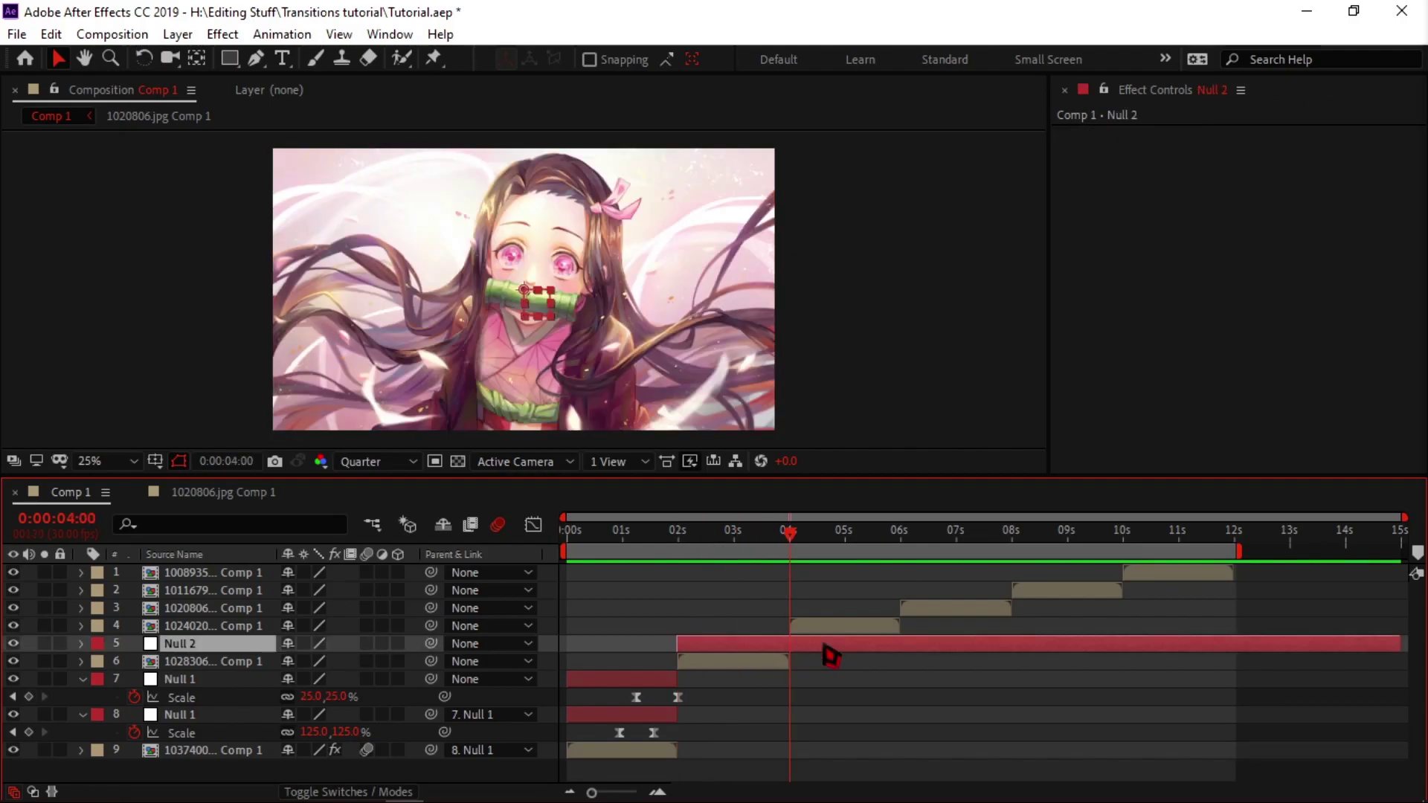
key(ctrl+shift+d)
key(Delete)
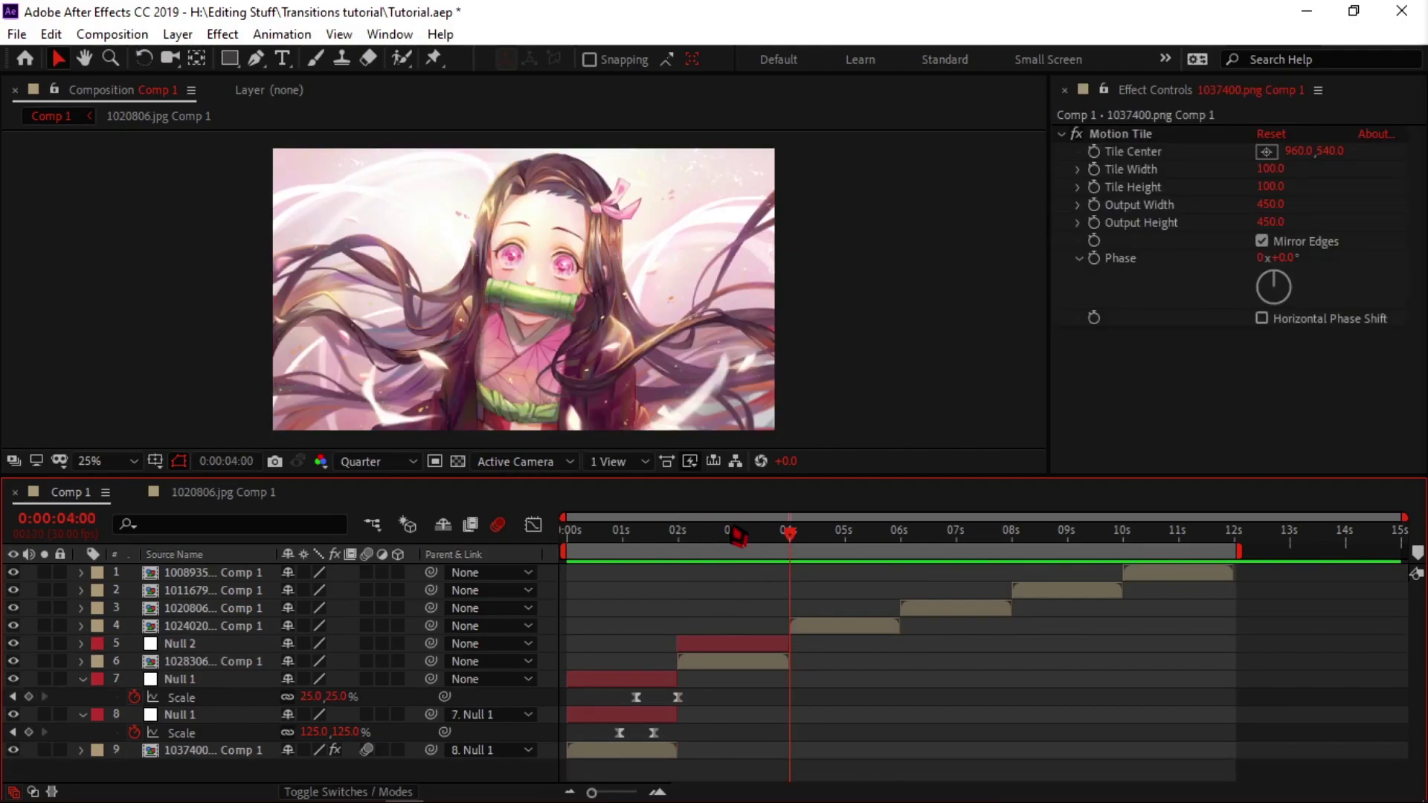
Duplicate Null 2 twice, then parent the 1028306 clip to layer 7, layer 7 to layer 6, and layer 6 to layer 5.
click(699, 532)
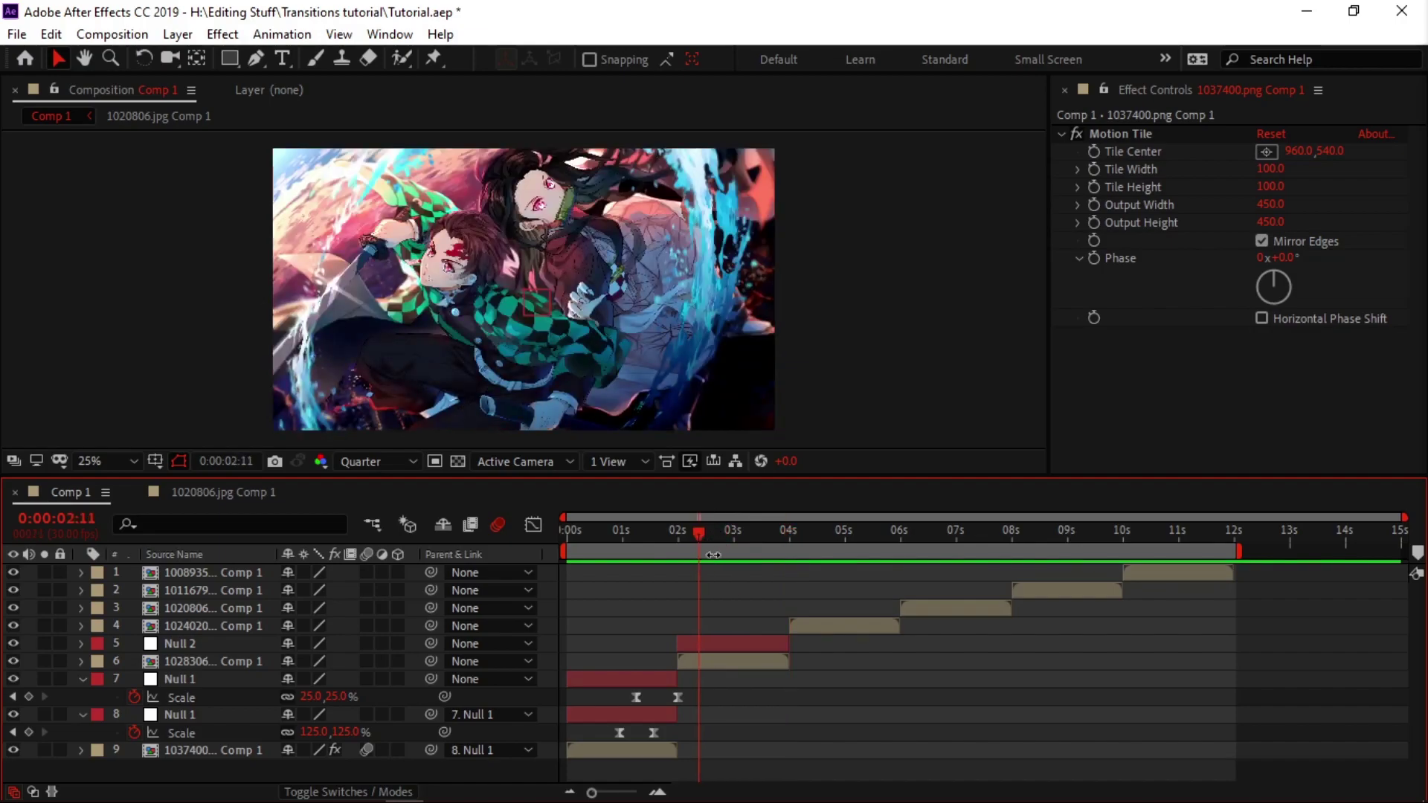
click(212, 645)
key(ctrl+d)
key(ctrl+d)
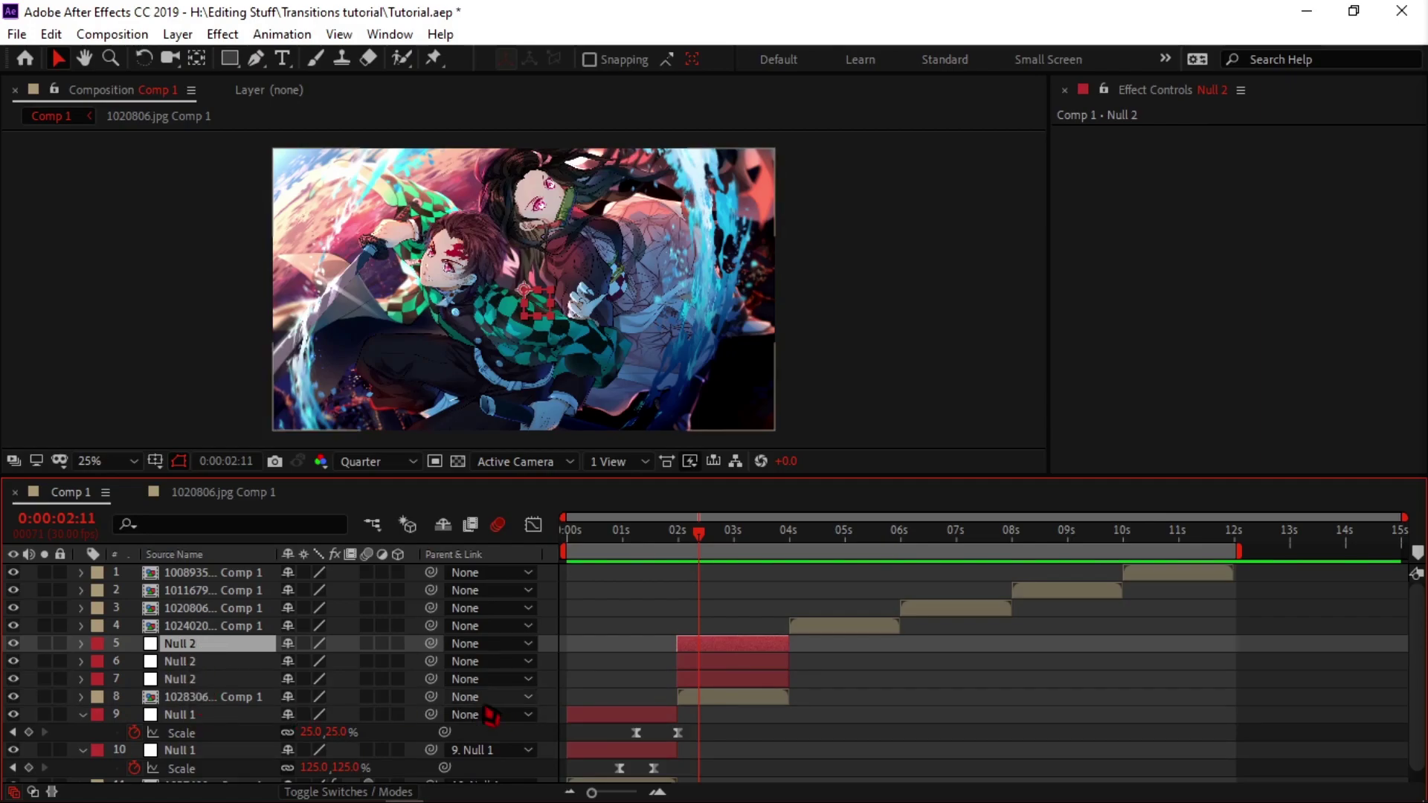
drag(431, 697, 223, 662)
drag(431, 661, 223, 644)
Split the three Null 2 layers at 0:00:02:00 and delete the short pieces before the 1028306 clip's start.
drag(699, 542, 679, 542)
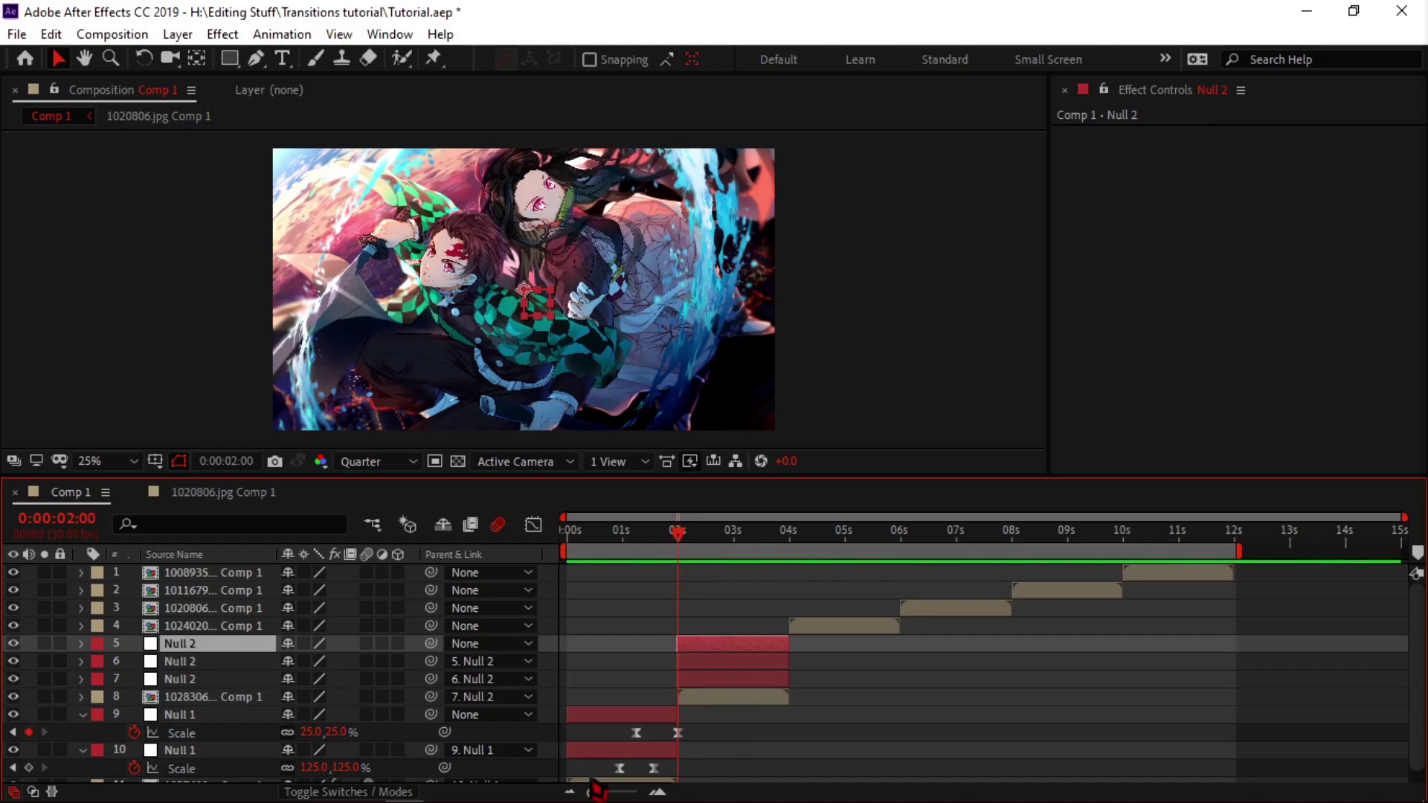
click(659, 793)
click(659, 793)
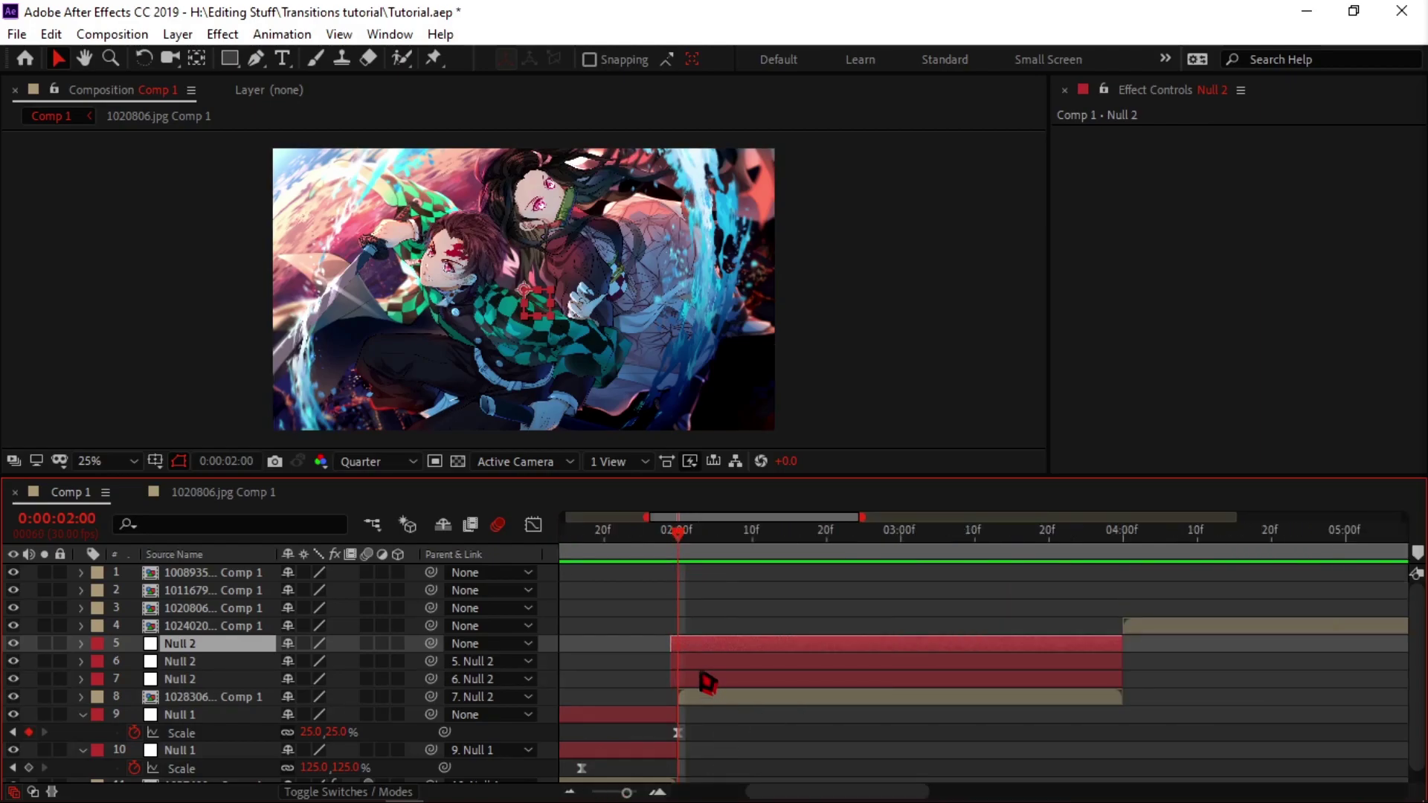
shift+click(694, 679)
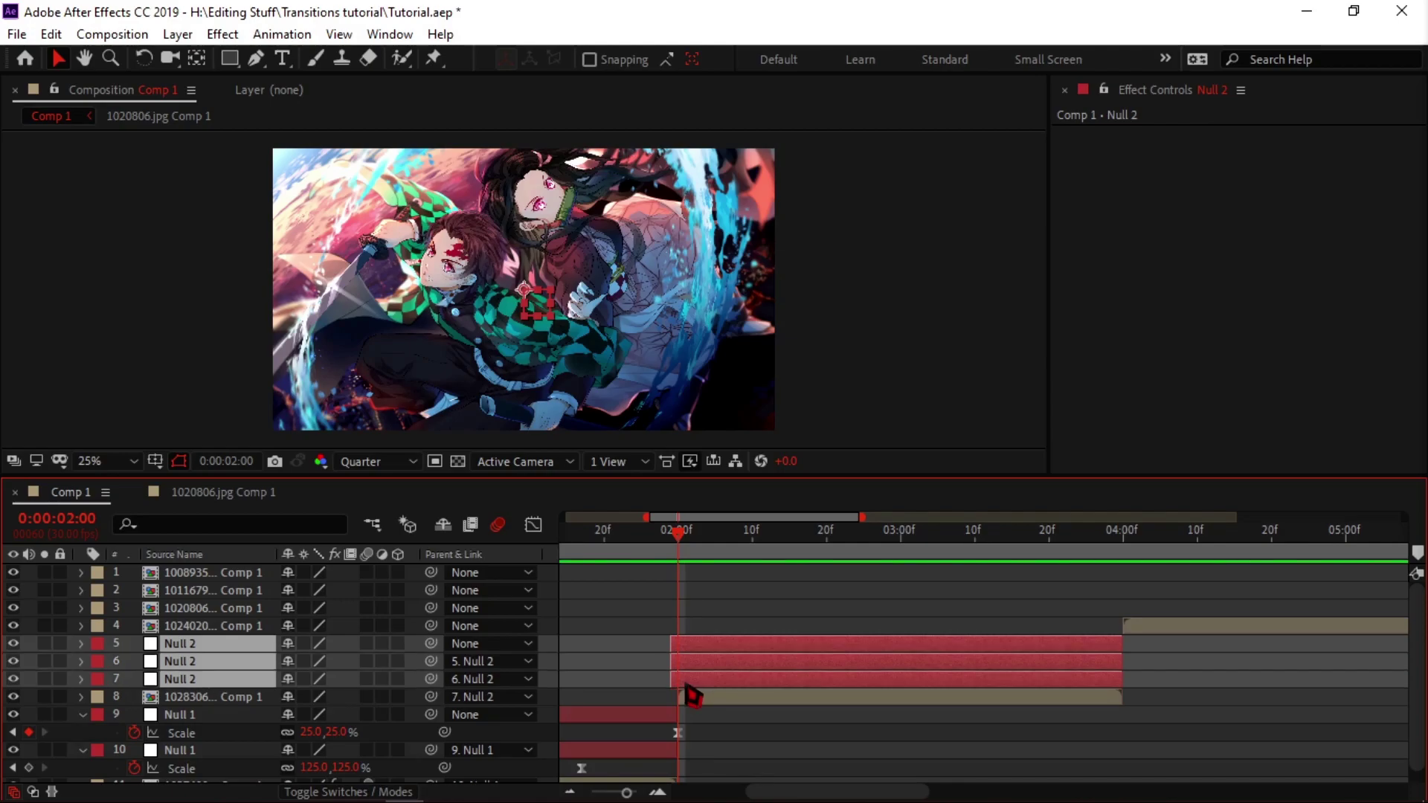
key(ctrl+d)
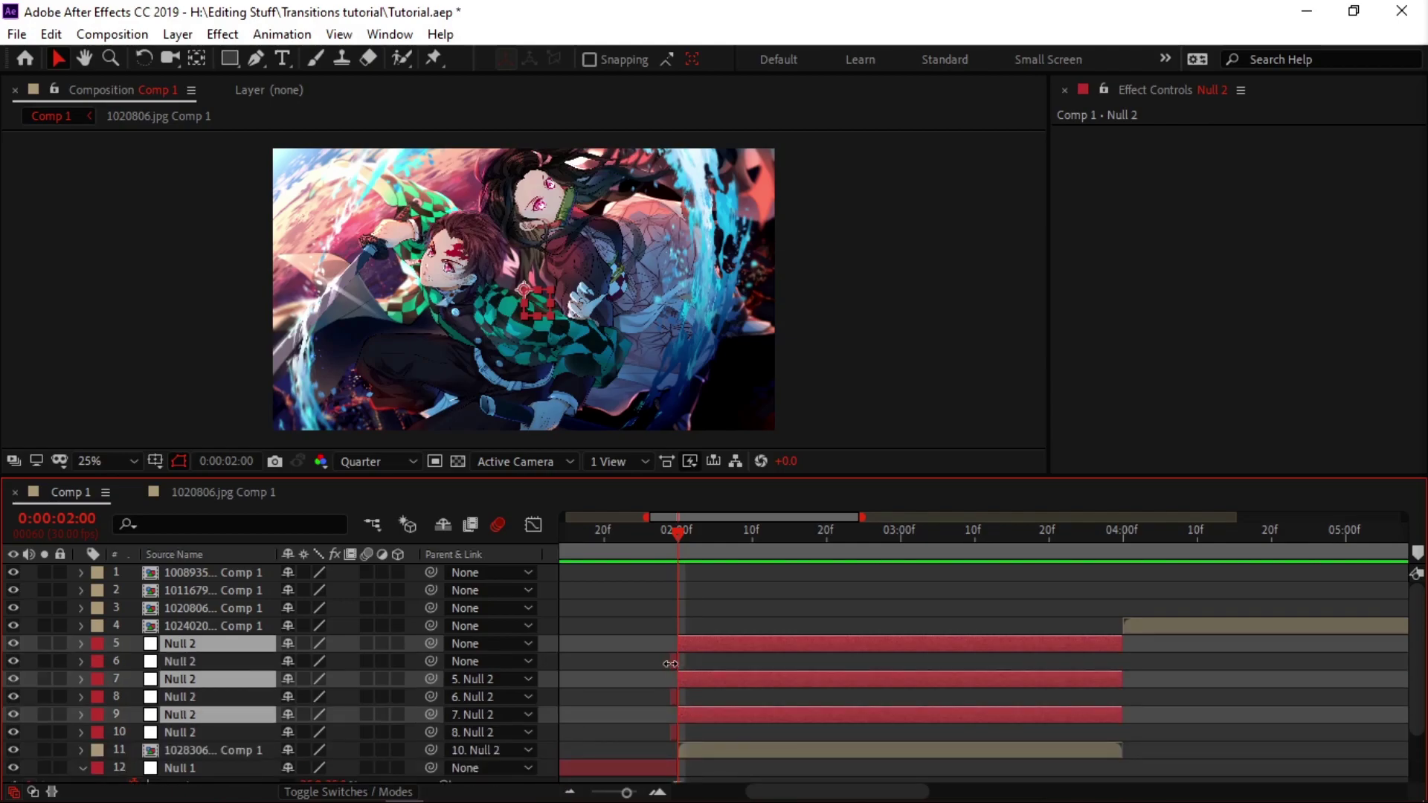
click(670, 663)
ctrl+click(676, 701)
ctrl+click(678, 736)
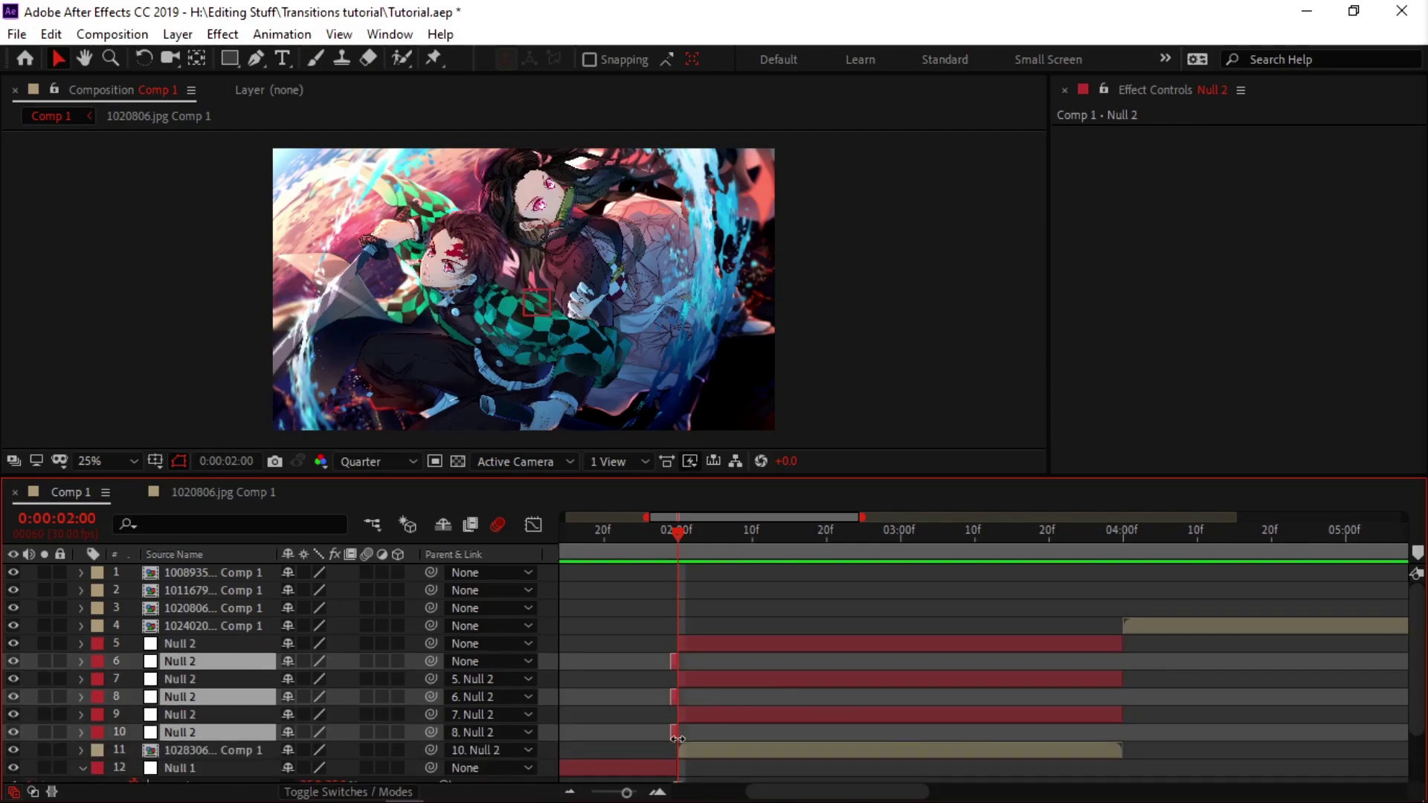
key(Delete)
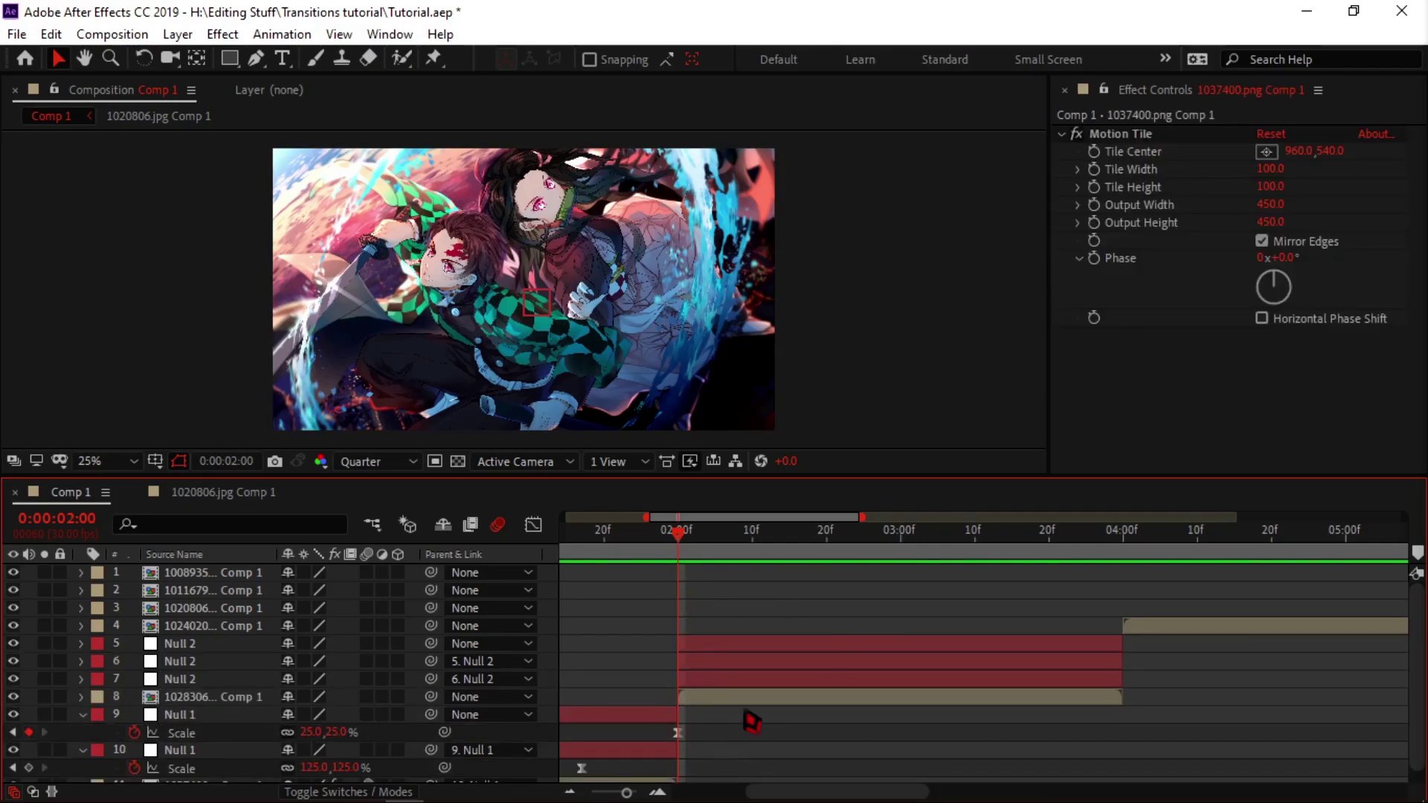
Reveal Scale for the 1028306 clip and the Null 2 on layer 7, and add a Scale keyframe to that null at 0:00:02:00.
click(696, 699)
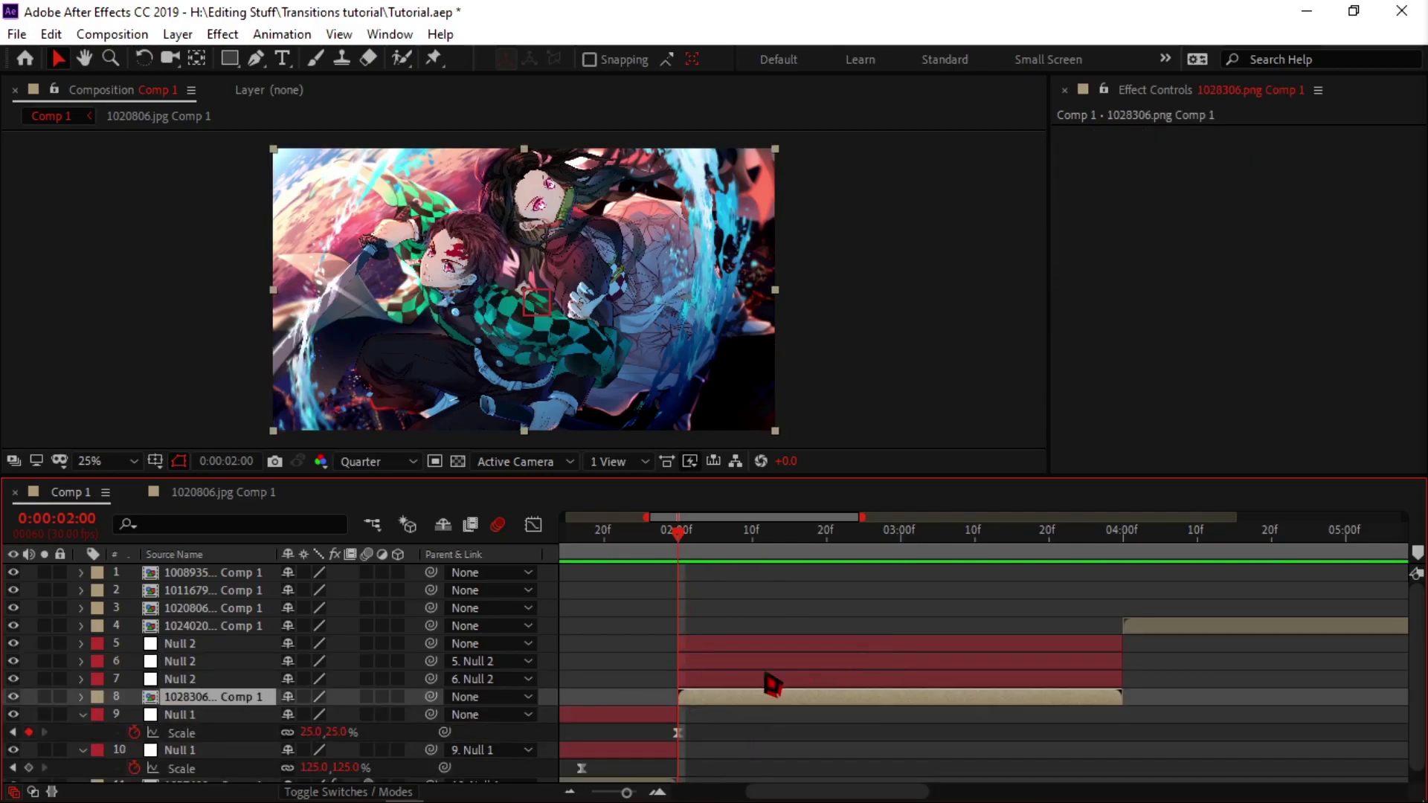
key(s)
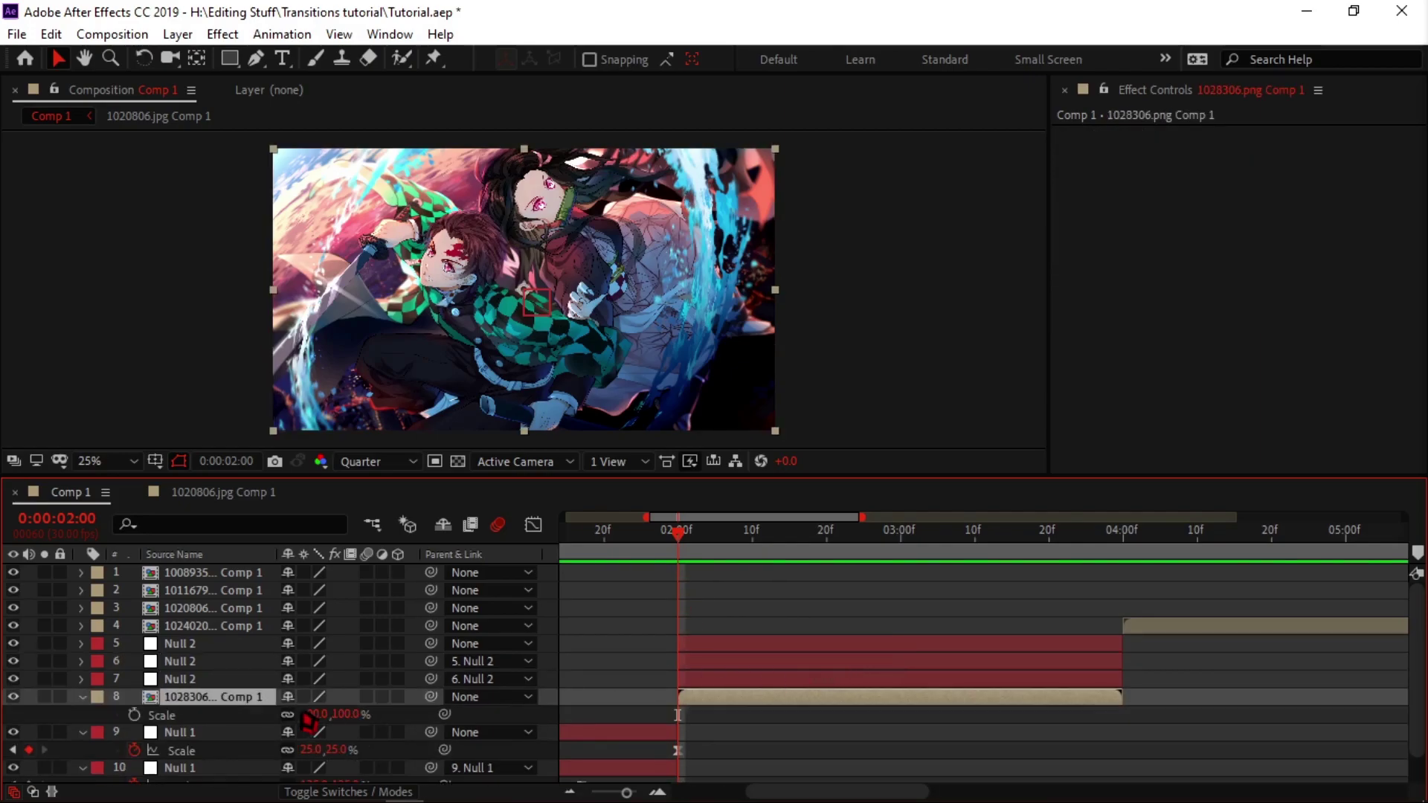
click(694, 680)
key(s)
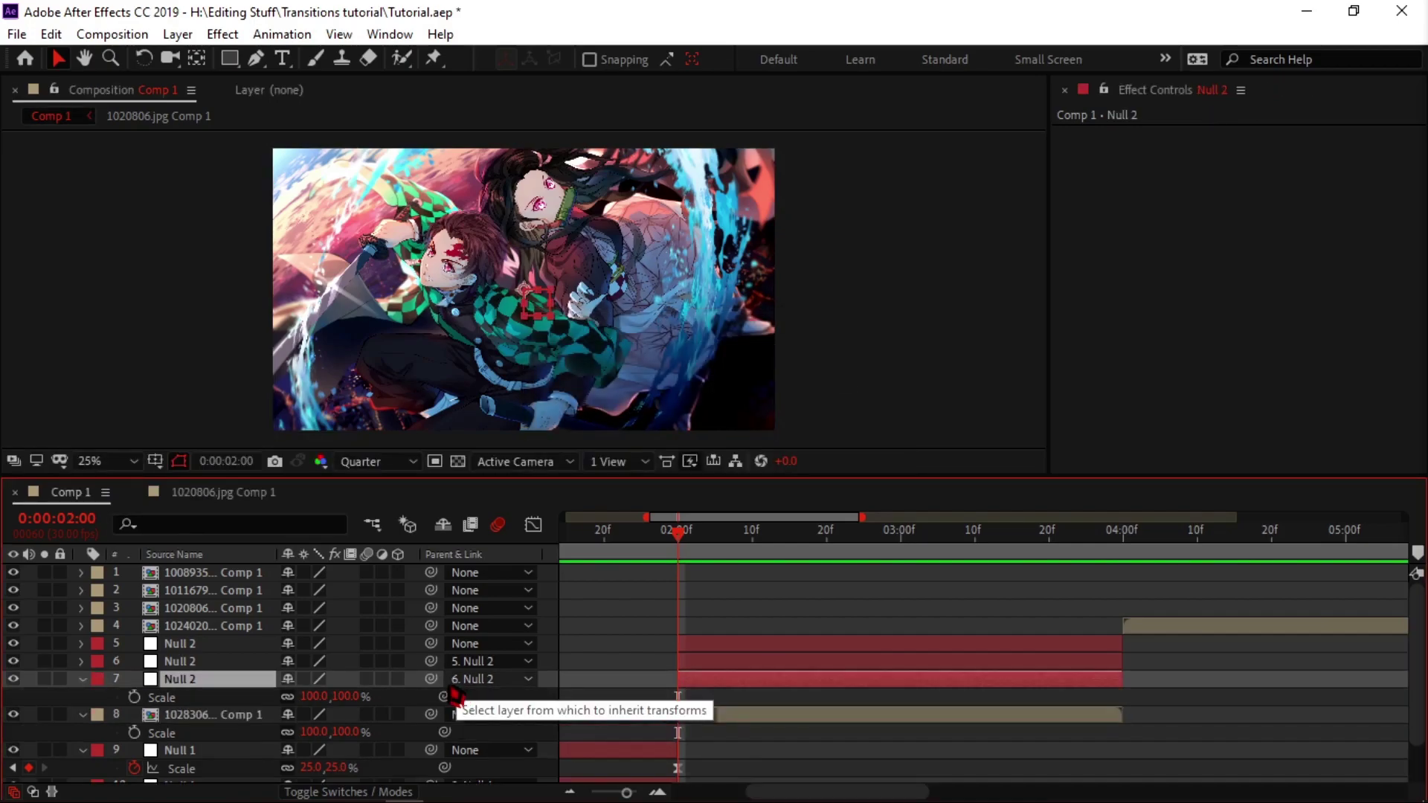
click(314, 697)
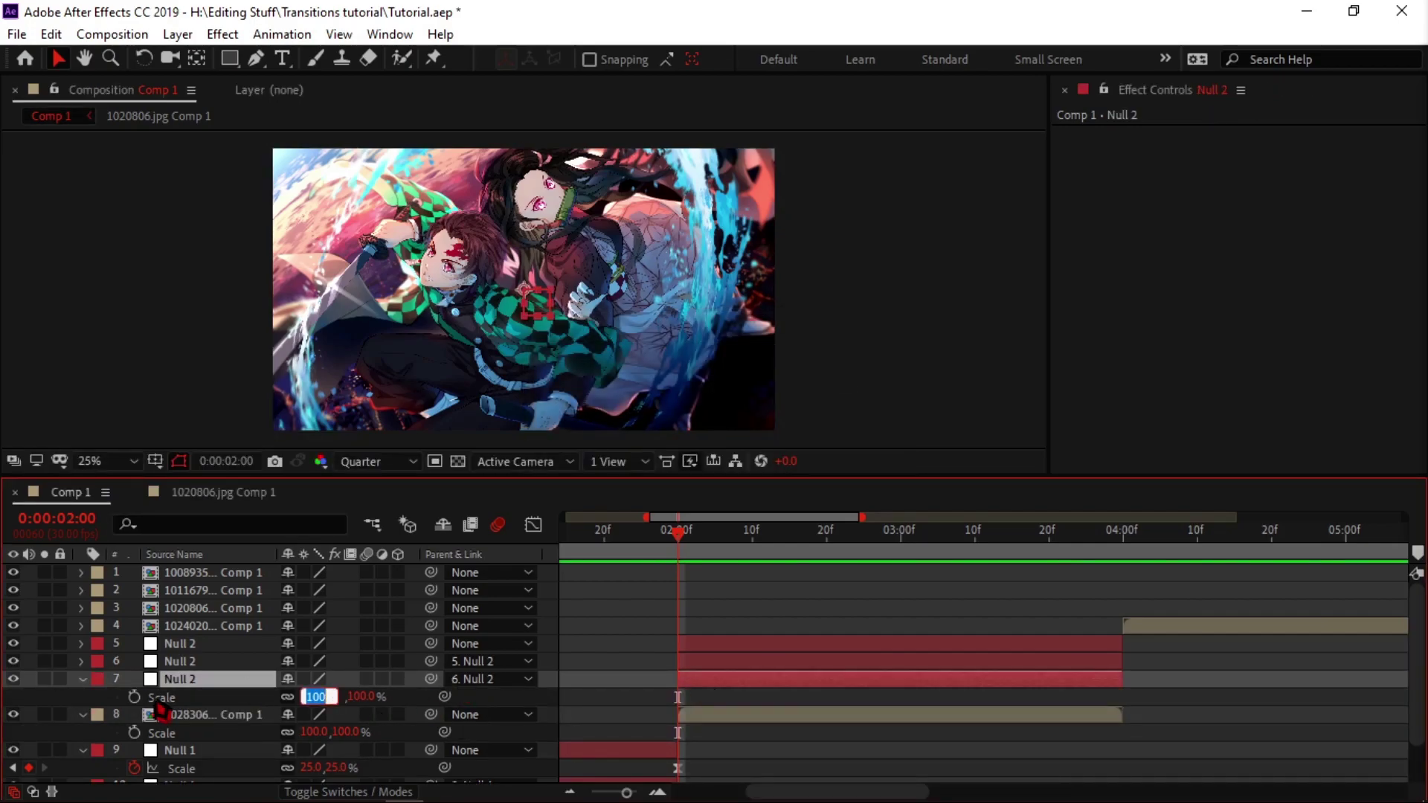
click(135, 697)
click(312, 696)
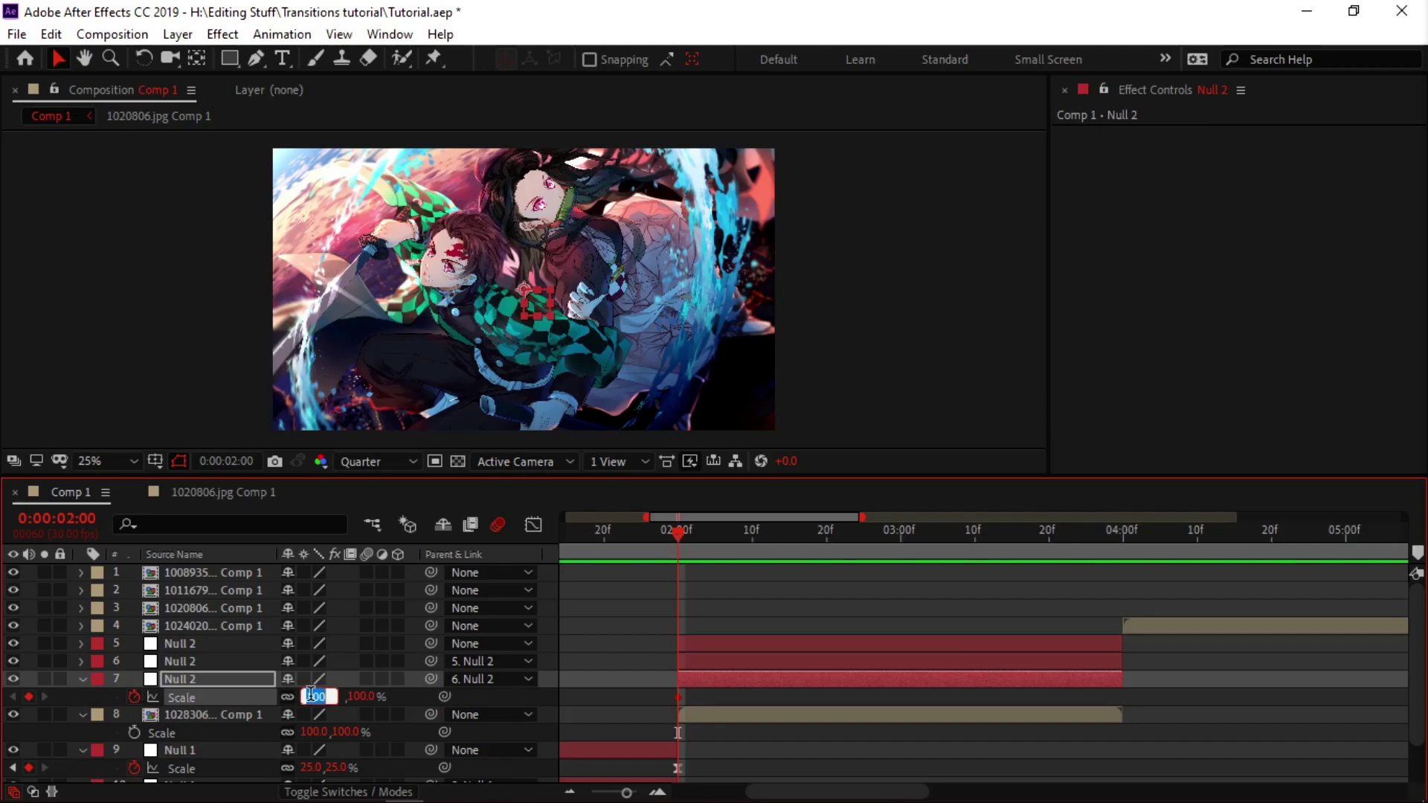
text(800)
key(Return)
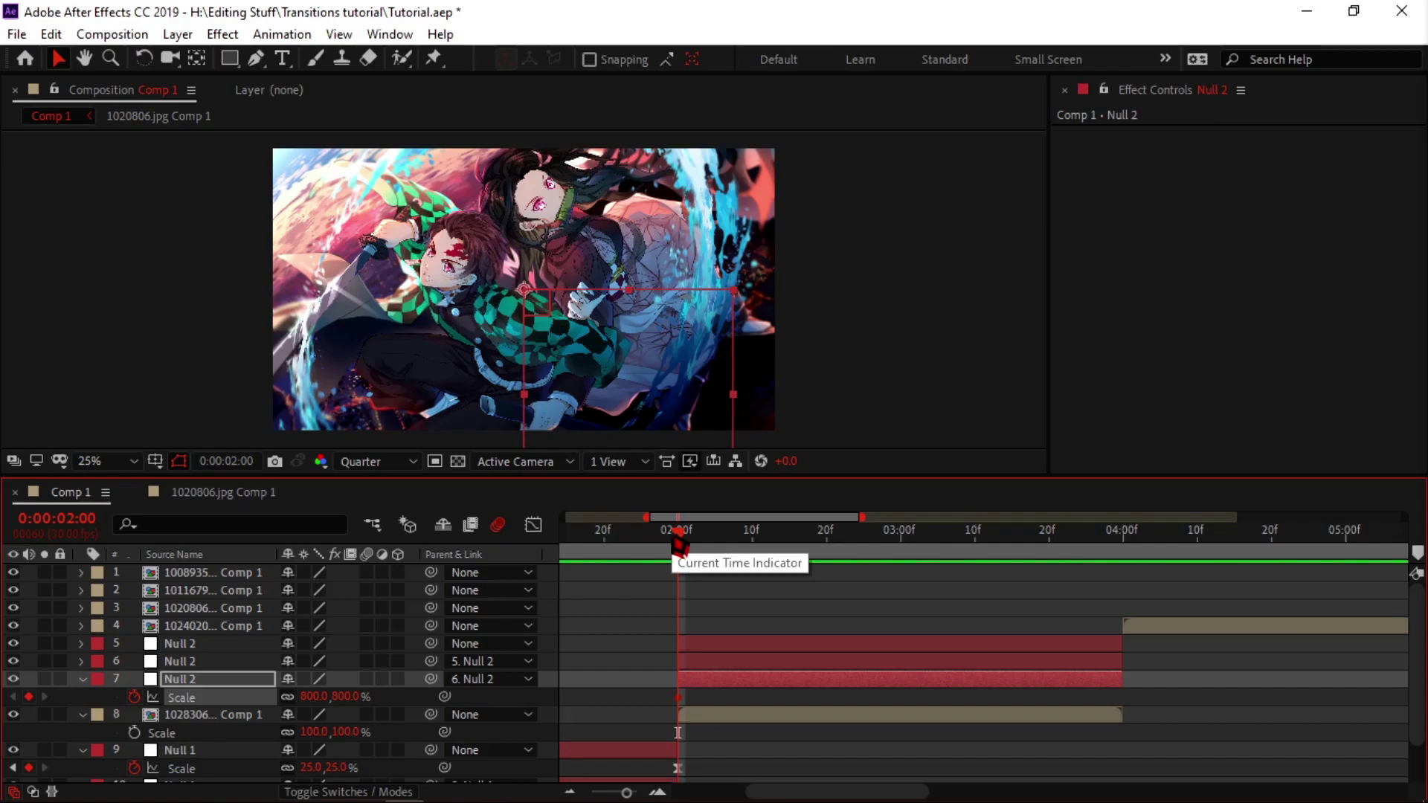
drag(433, 726, 239, 718)
key(ctrl+z)
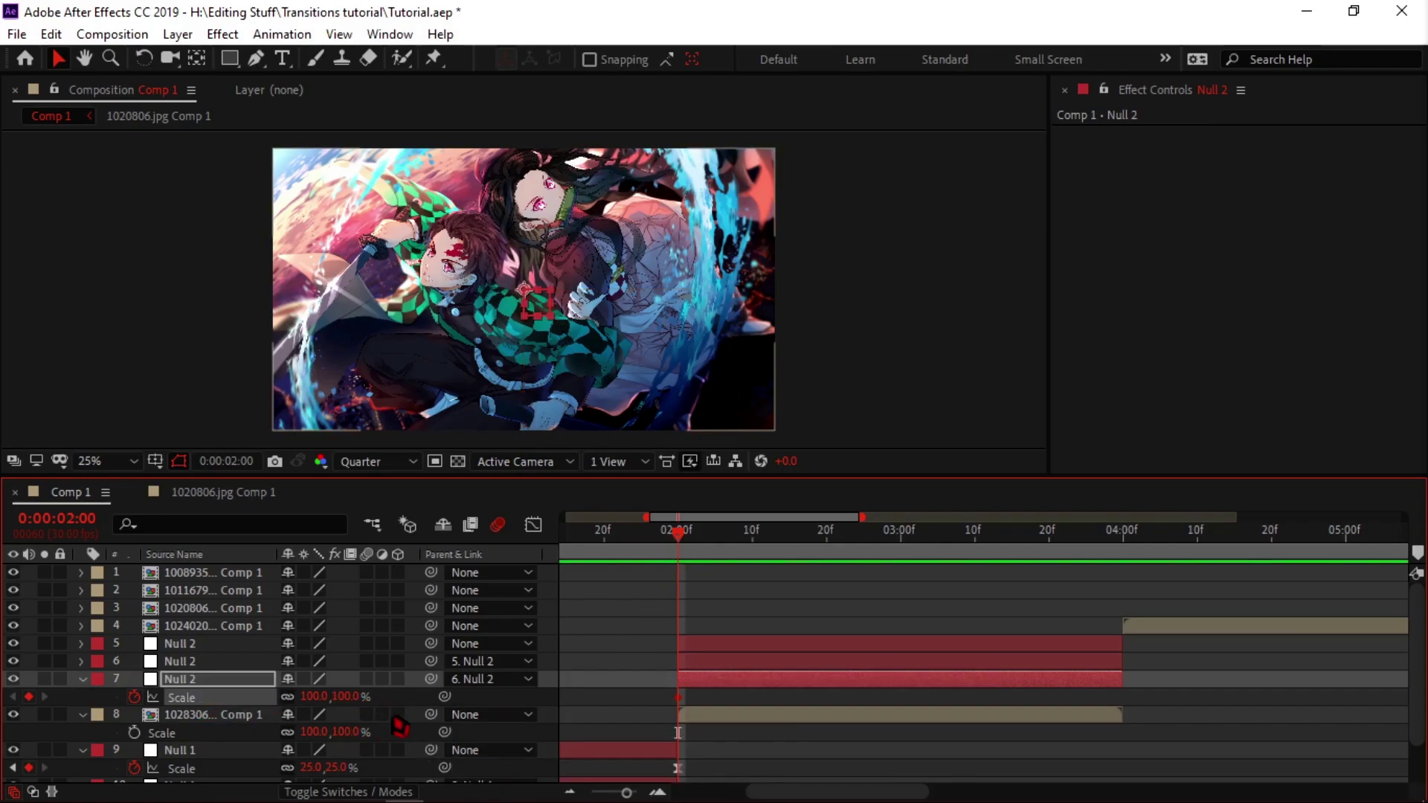
Parent the 1028306 clip to the Null 2 on layer 7.
drag(433, 726, 223, 681)
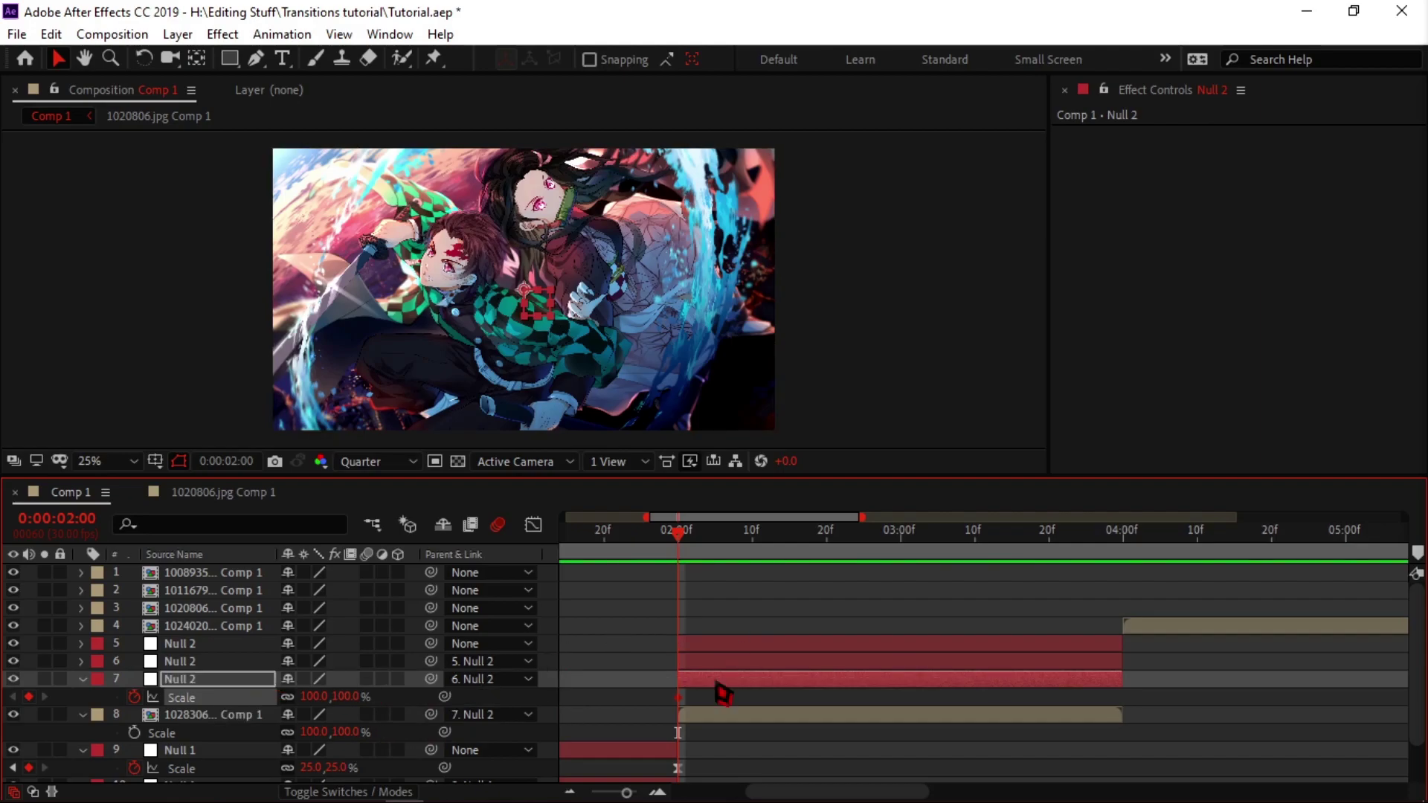
Set the Scale of the Null 2 on layer 7 to 800% at 0:00:02:00 and 100% at 0:00:02:16.
click(720, 712)
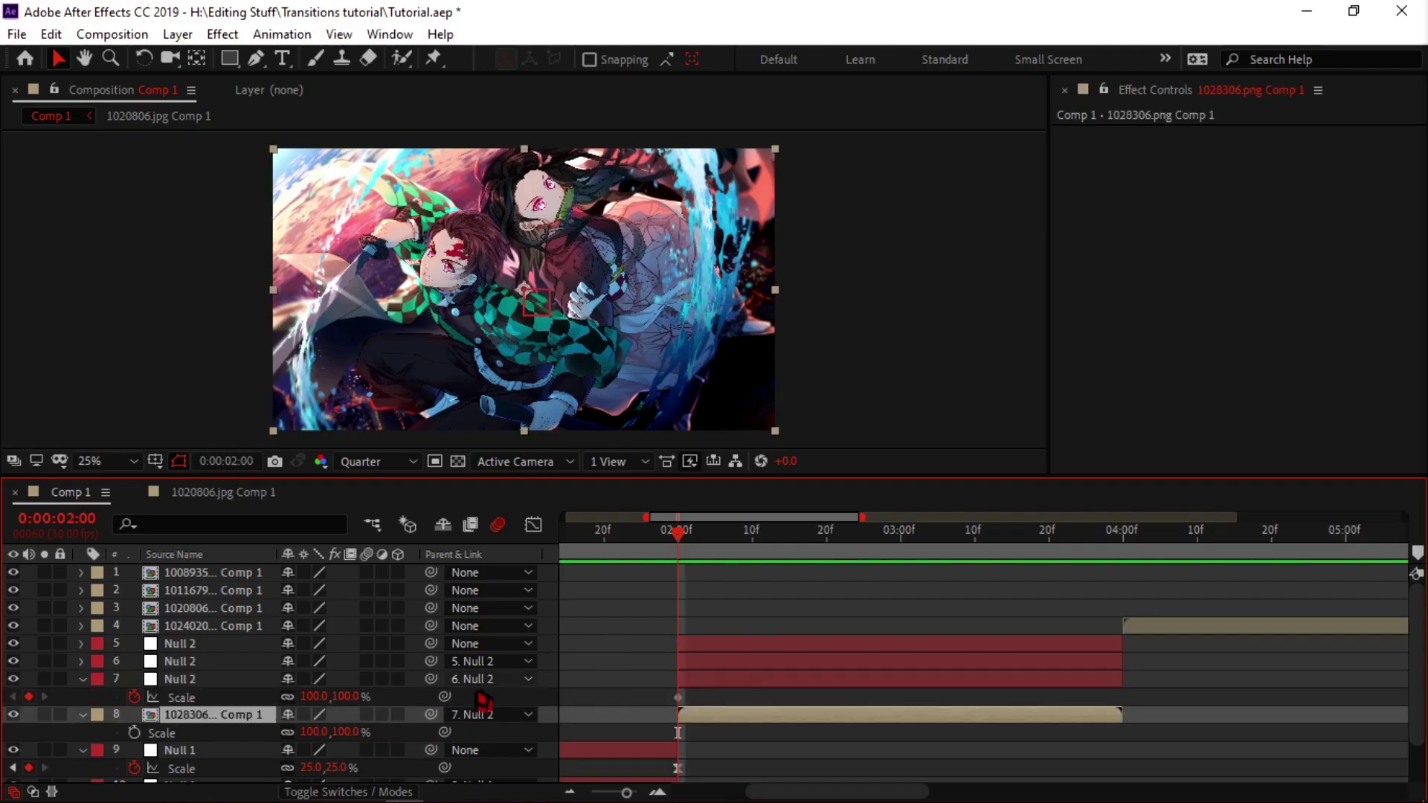
click(324, 696)
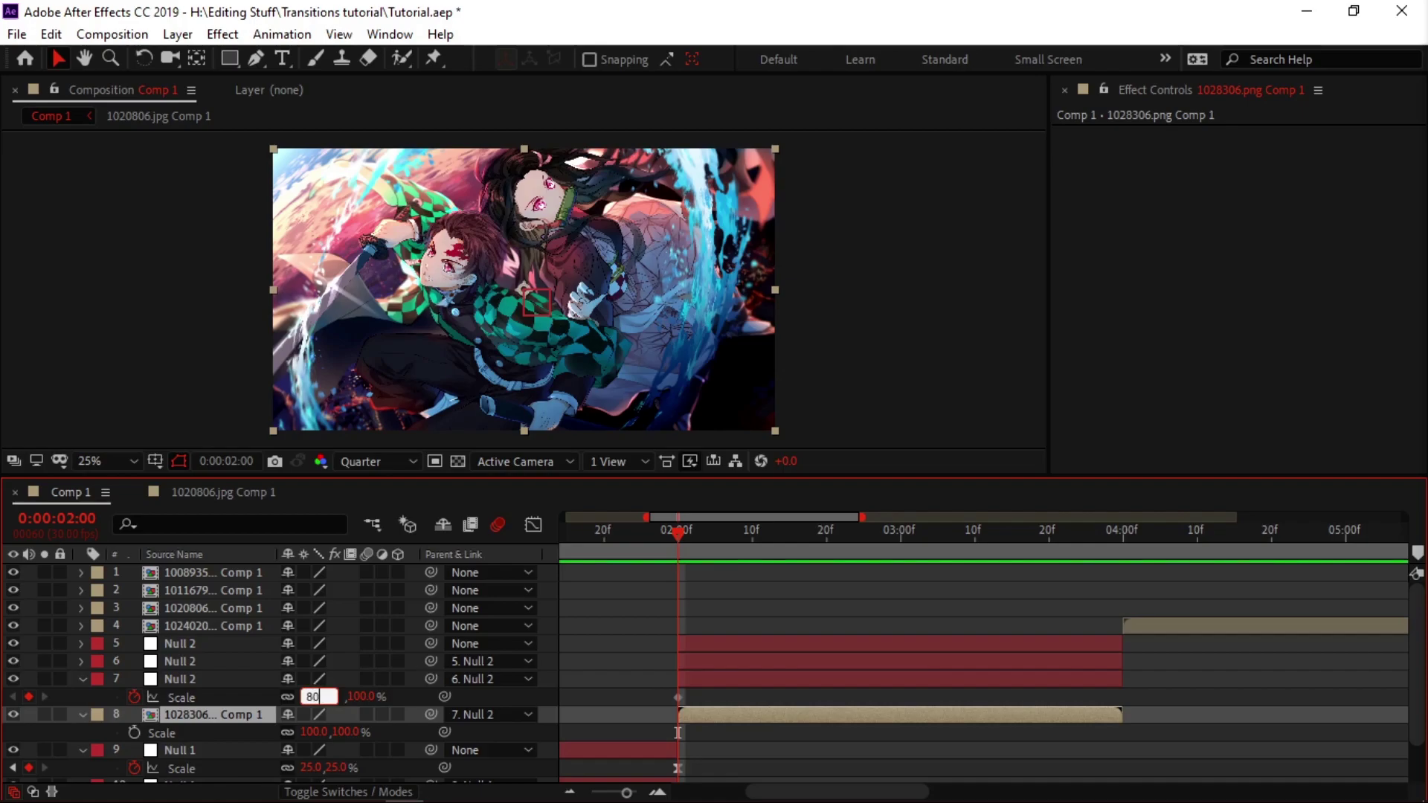
key(Return)
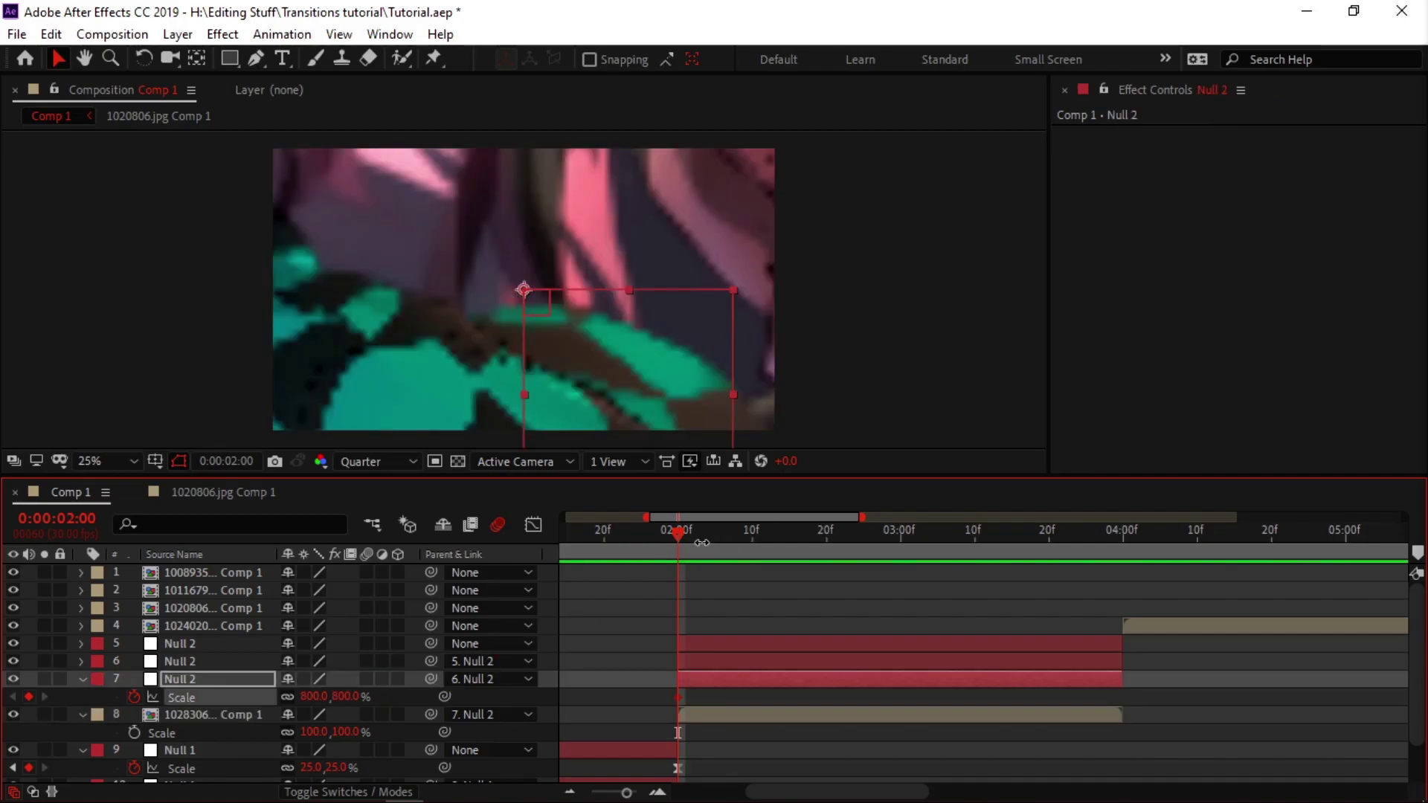
drag(679, 534, 797, 549)
click(312, 696)
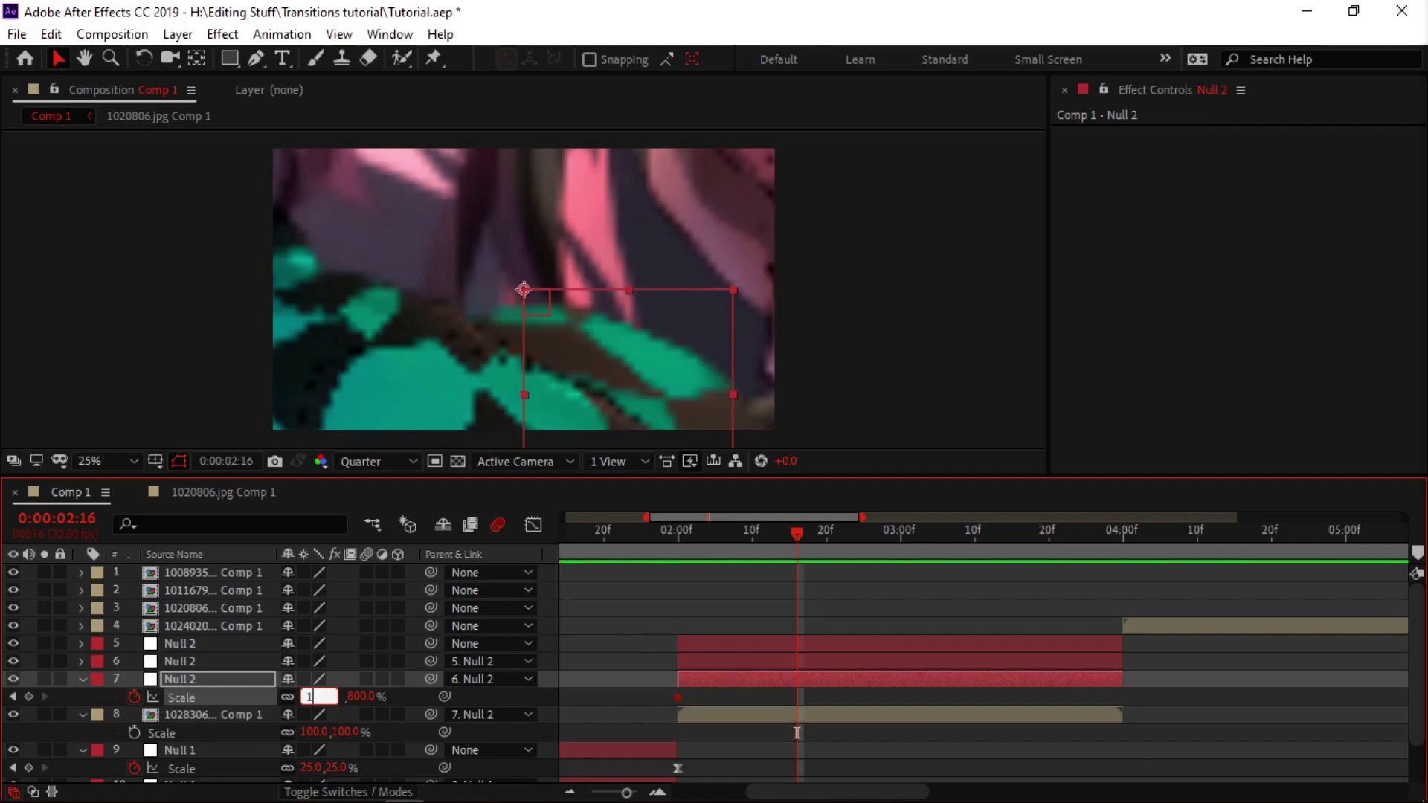
text(100)
key(Return)
Reshape the layer 7 null's Scale curve in the Graph Editor to drop steeply from 800% and ease gradually into 100%.
drag(636, 686, 845, 720)
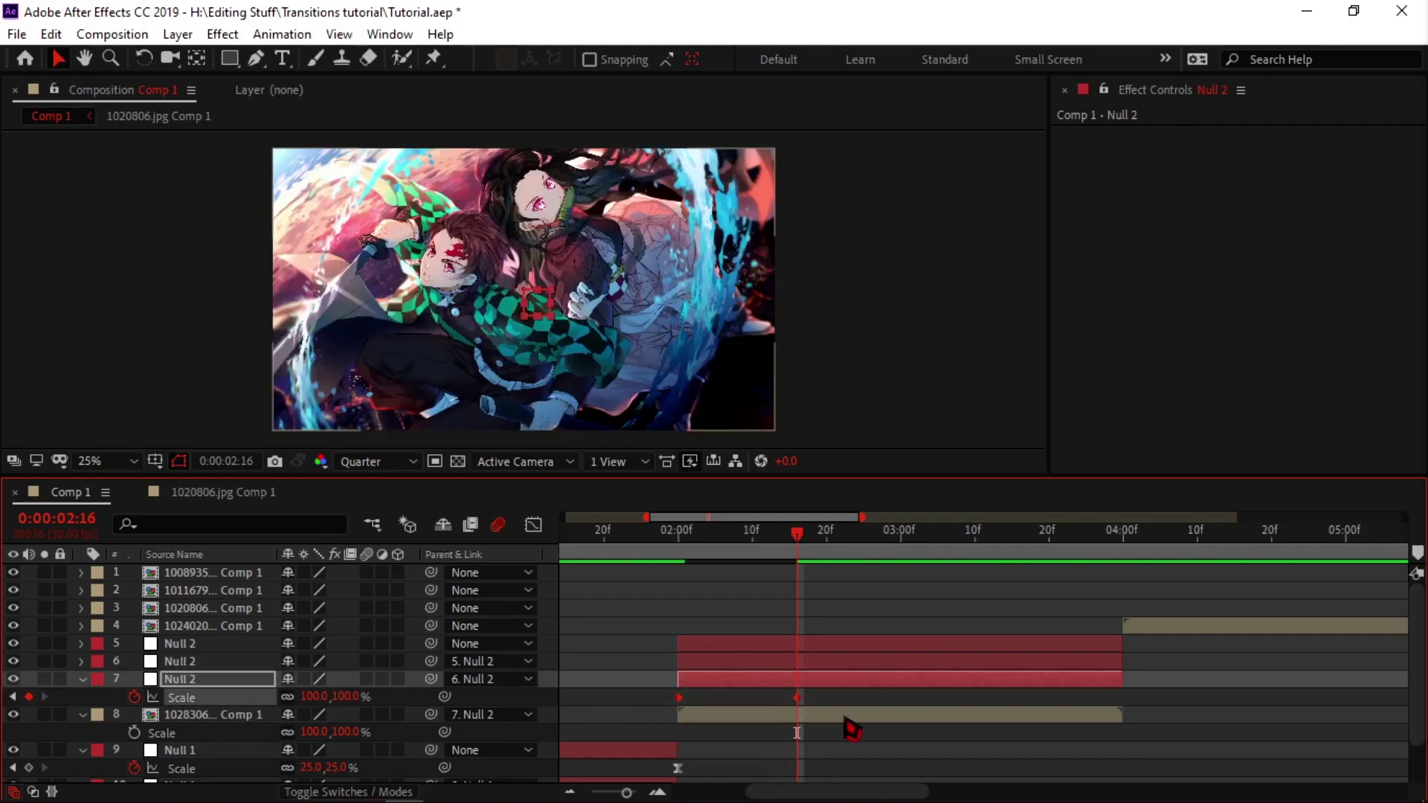
click(534, 526)
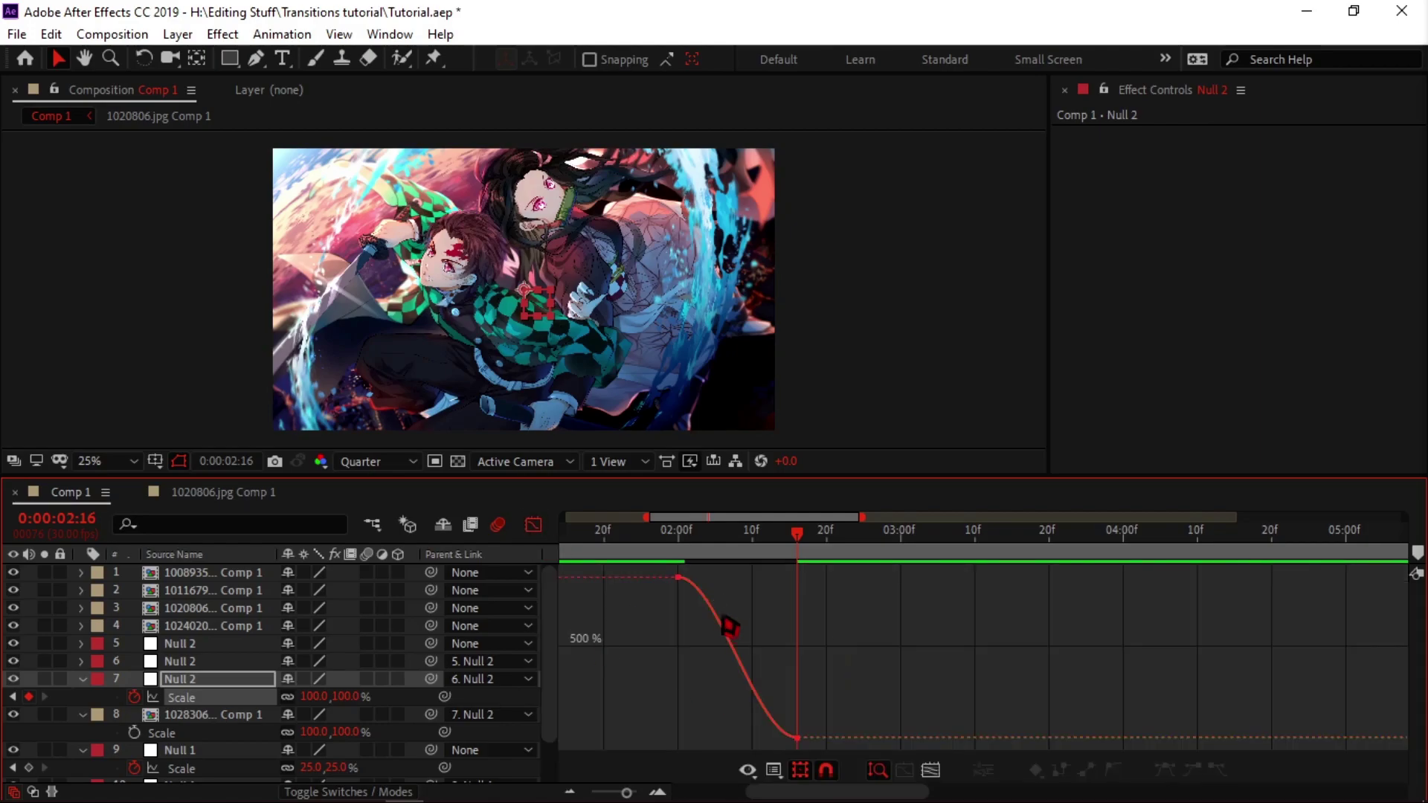
click(679, 578)
drag(717, 579, 647, 739)
drag(757, 744, 684, 746)
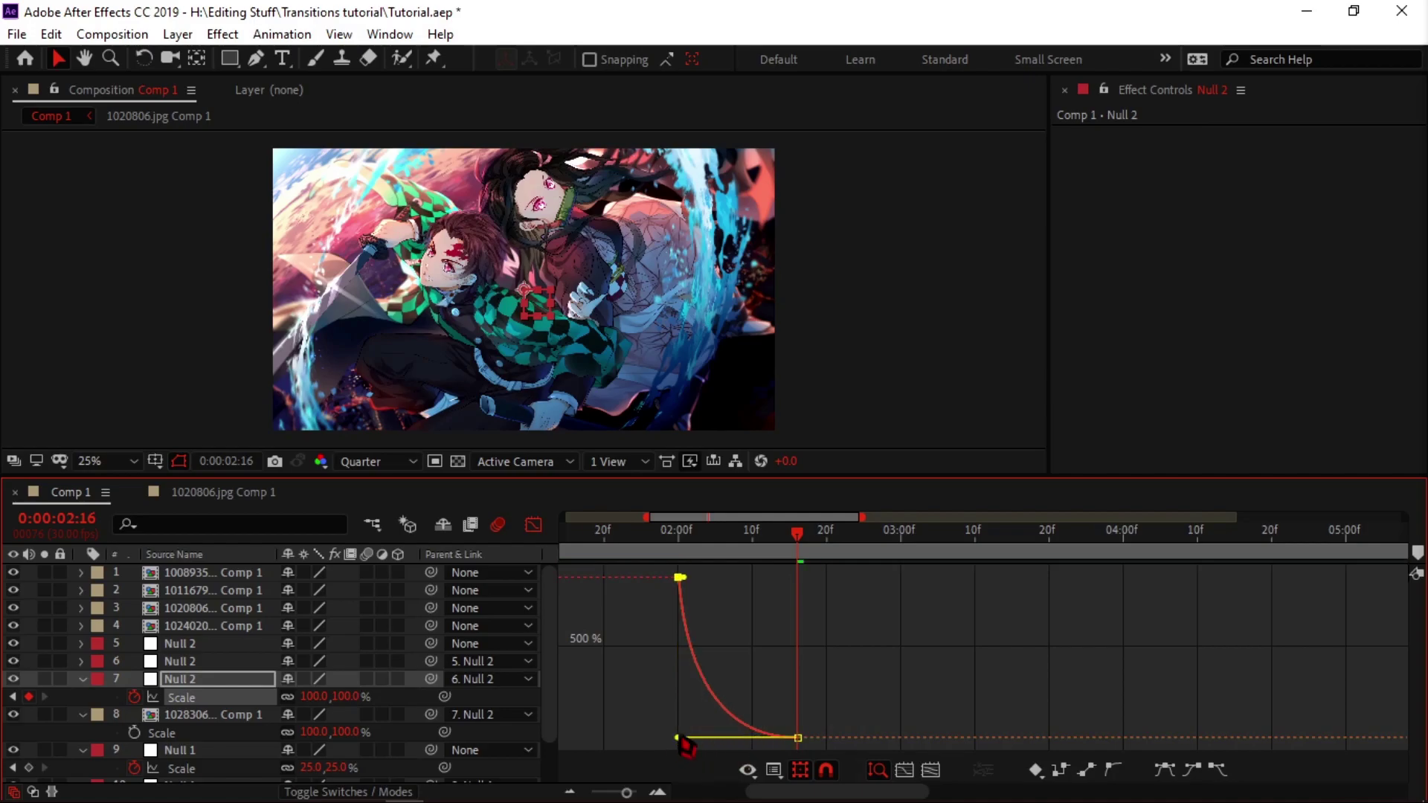
drag(685, 578, 667, 757)
click(898, 738)
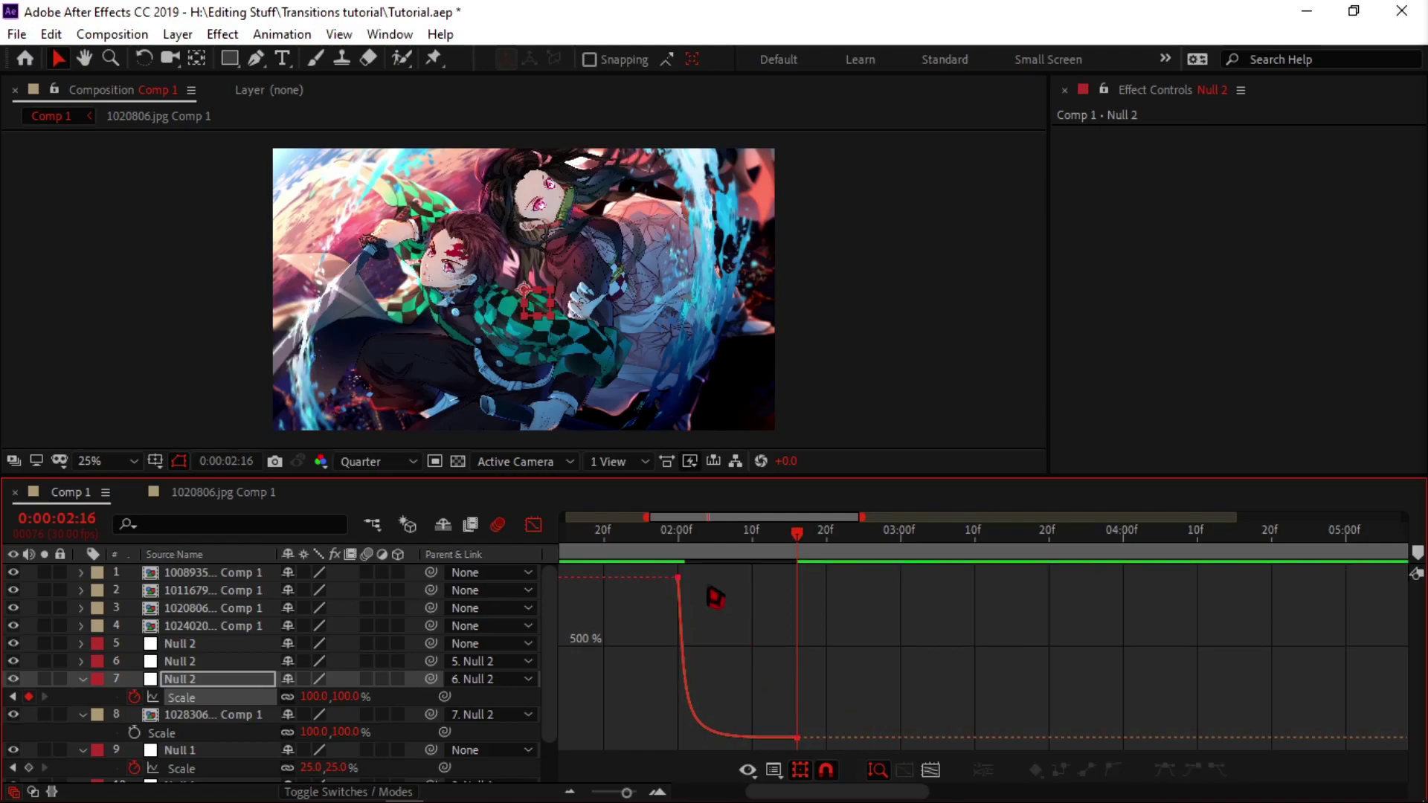
click(534, 525)
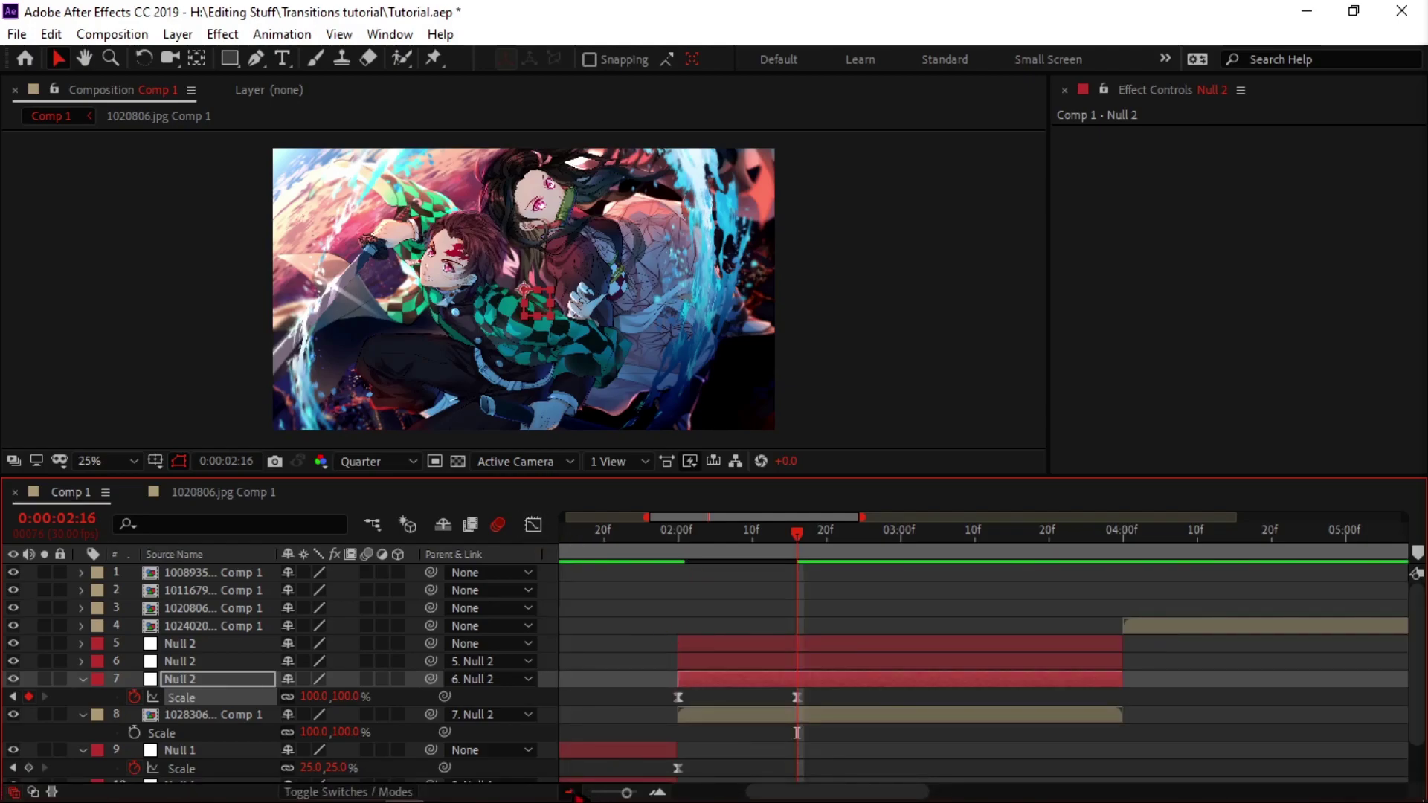
Preview the transition from the start of the composition.
click(571, 793)
key(Home)
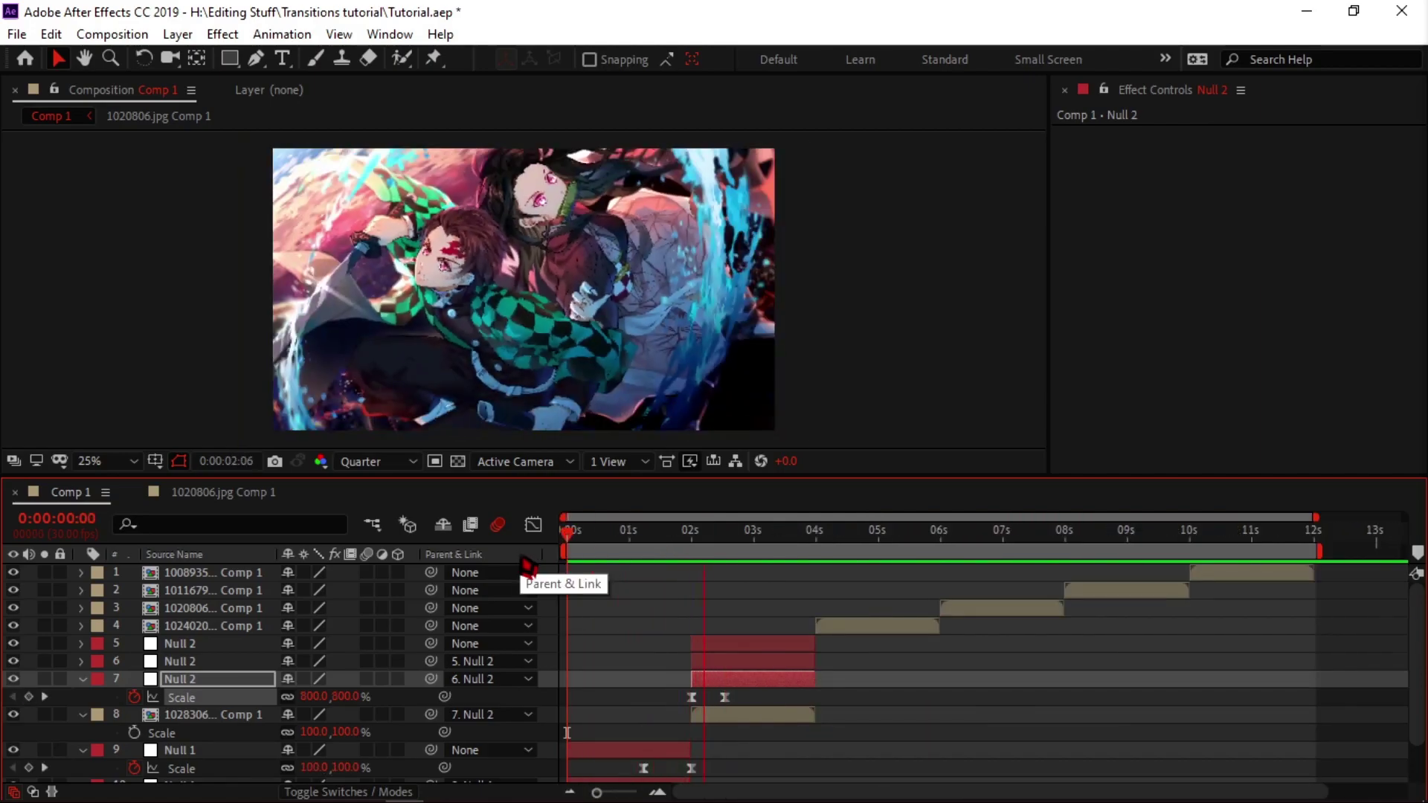
drag(698, 536, 787, 554)
Copy the Scale keyframes of the Null 1 on layer 10 to the Null 2 on layer 6 at 0:00:03:10.
click(766, 664)
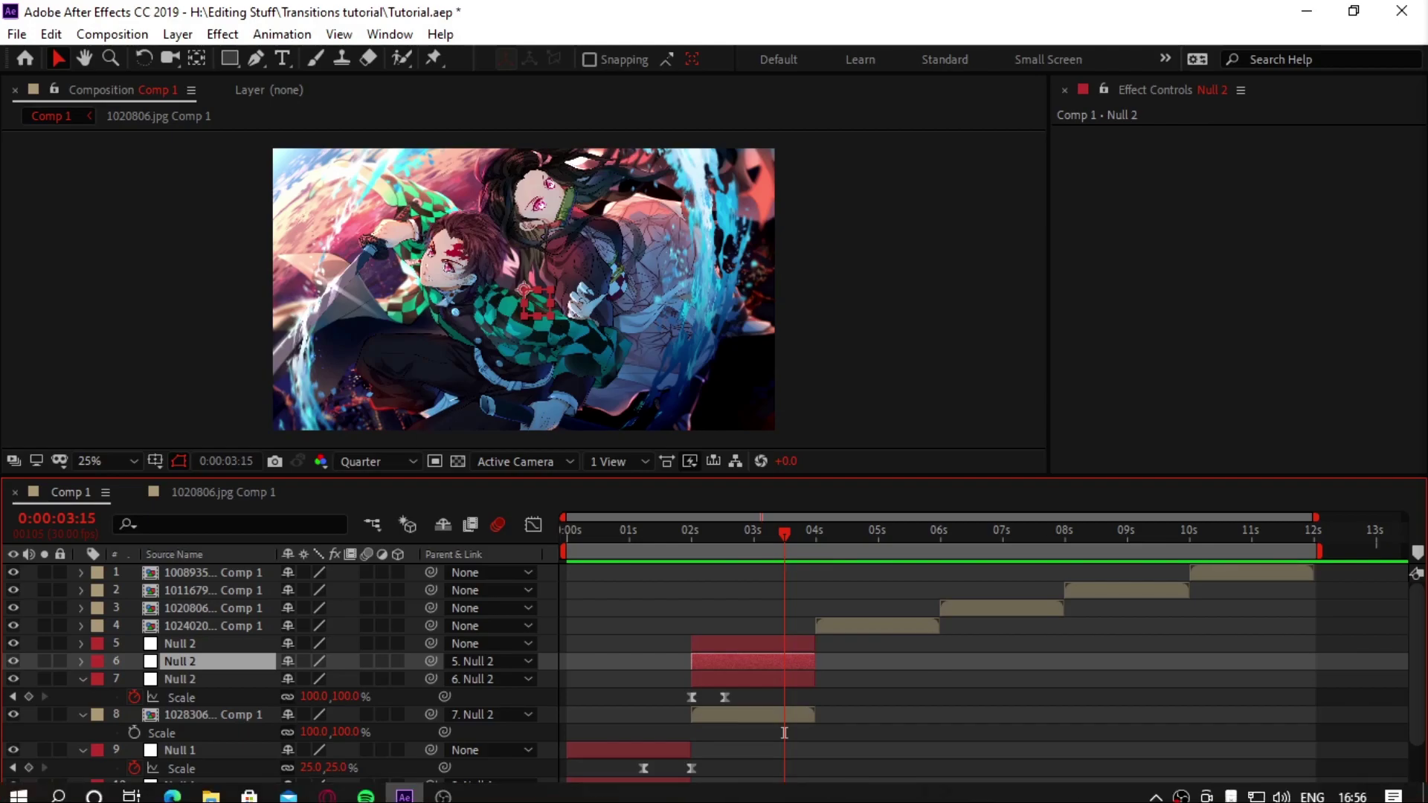
click(775, 531)
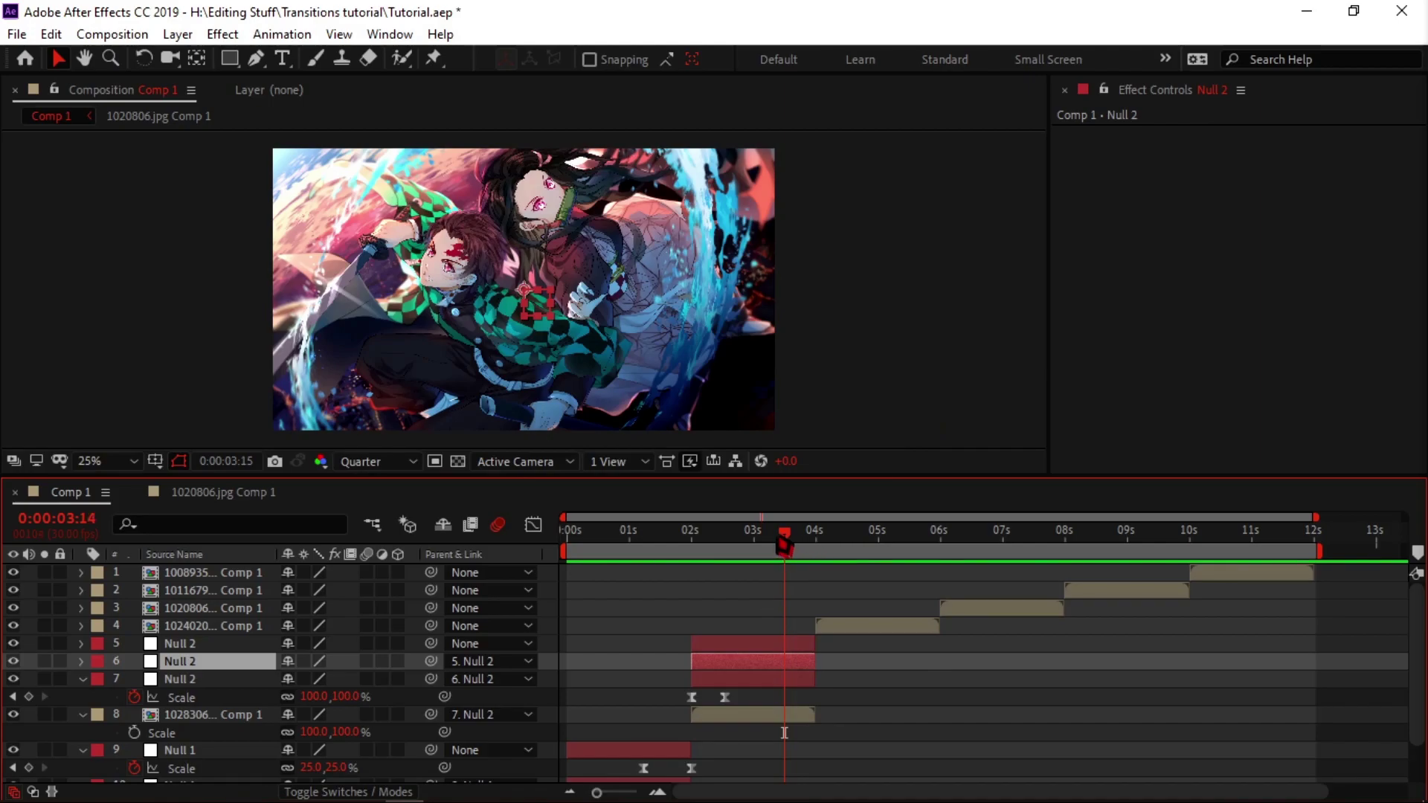
key(s)
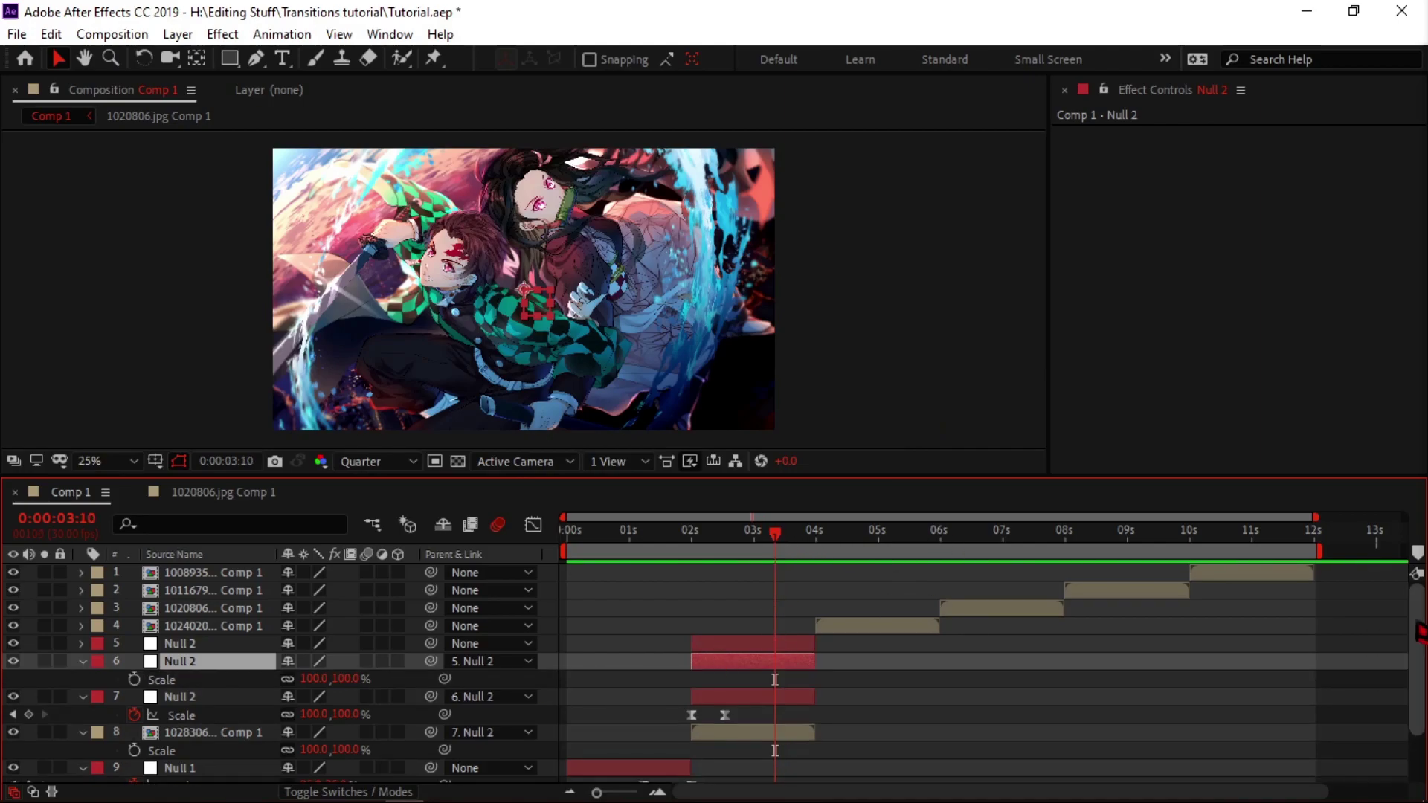
scroll(1414, 654, down, 3)
drag(622, 762, 683, 749)
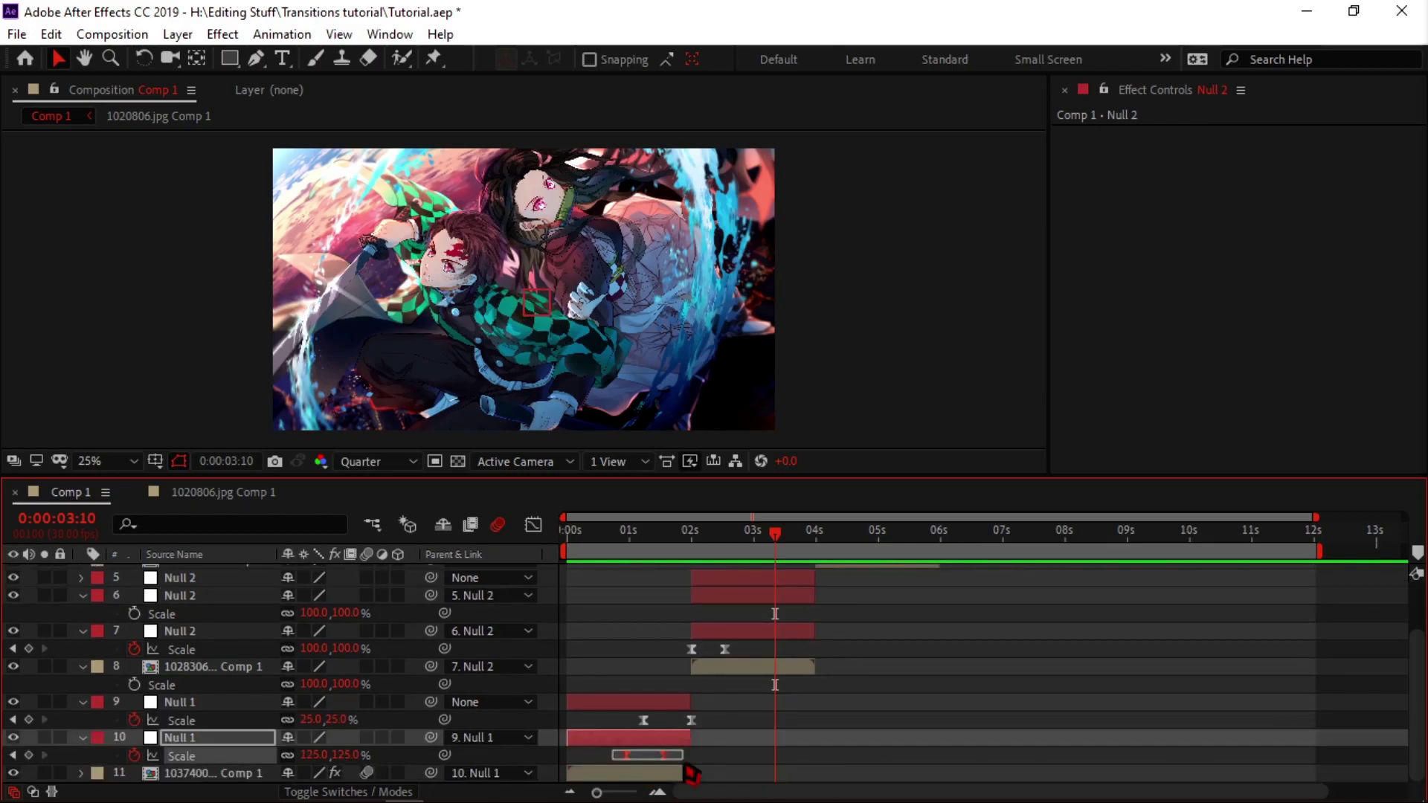
scroll(1417, 676, up, 3)
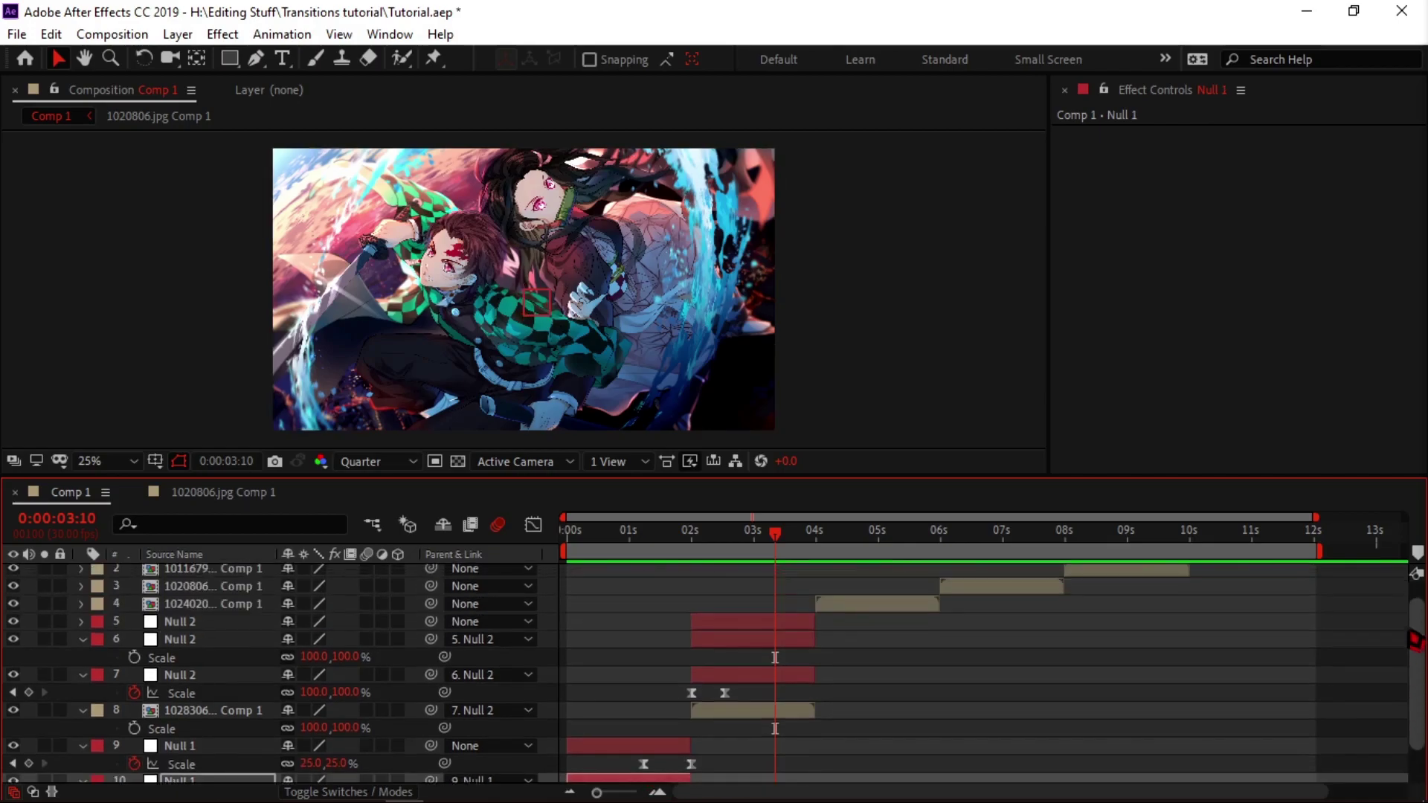
click(789, 664)
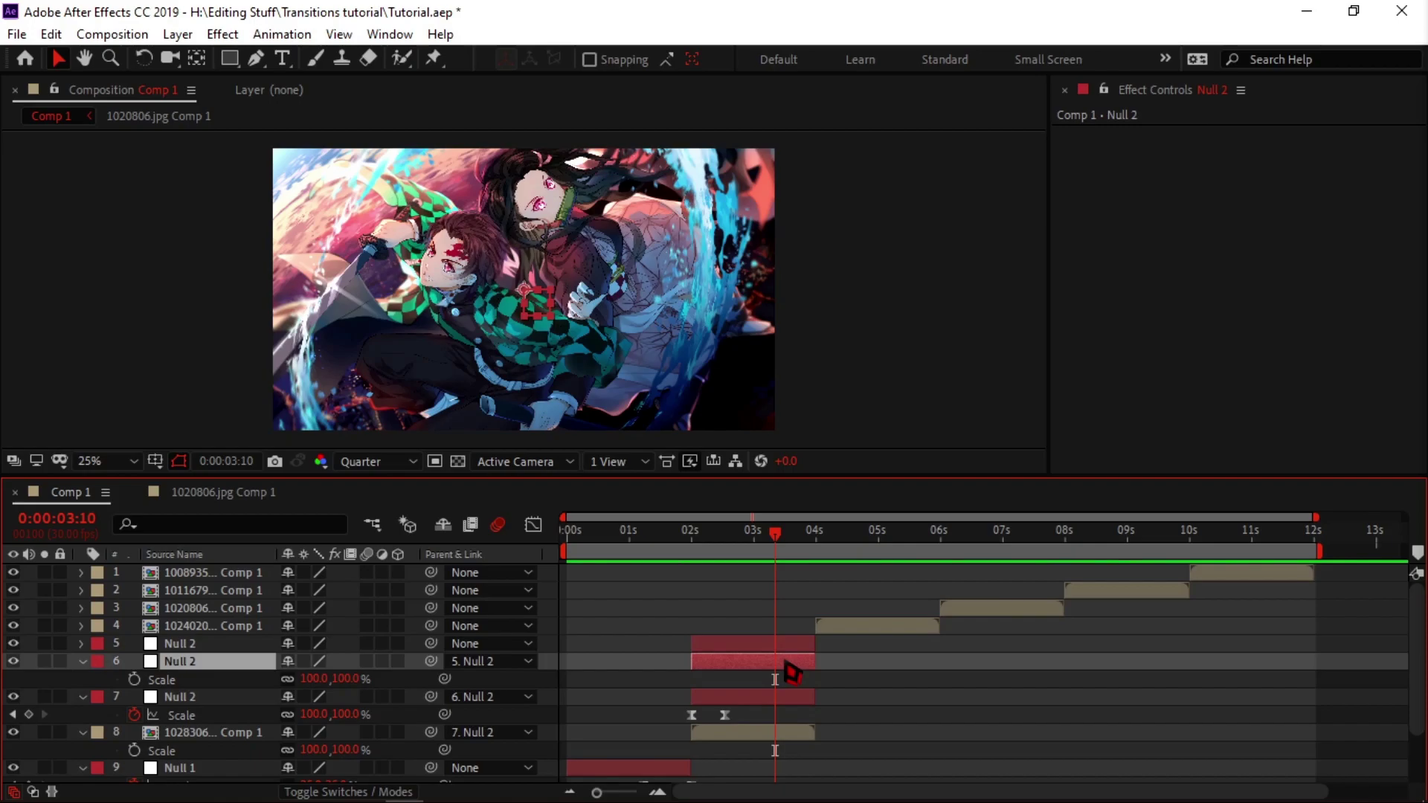
key(ctrl+v)
Retime the layer 6 null's Scale keyframes to about 0:00:02:22 and 0:00:03:16, and the layer 7 null's second Scale keyframe to 0:00:03:00.
drag(814, 687, 801, 688)
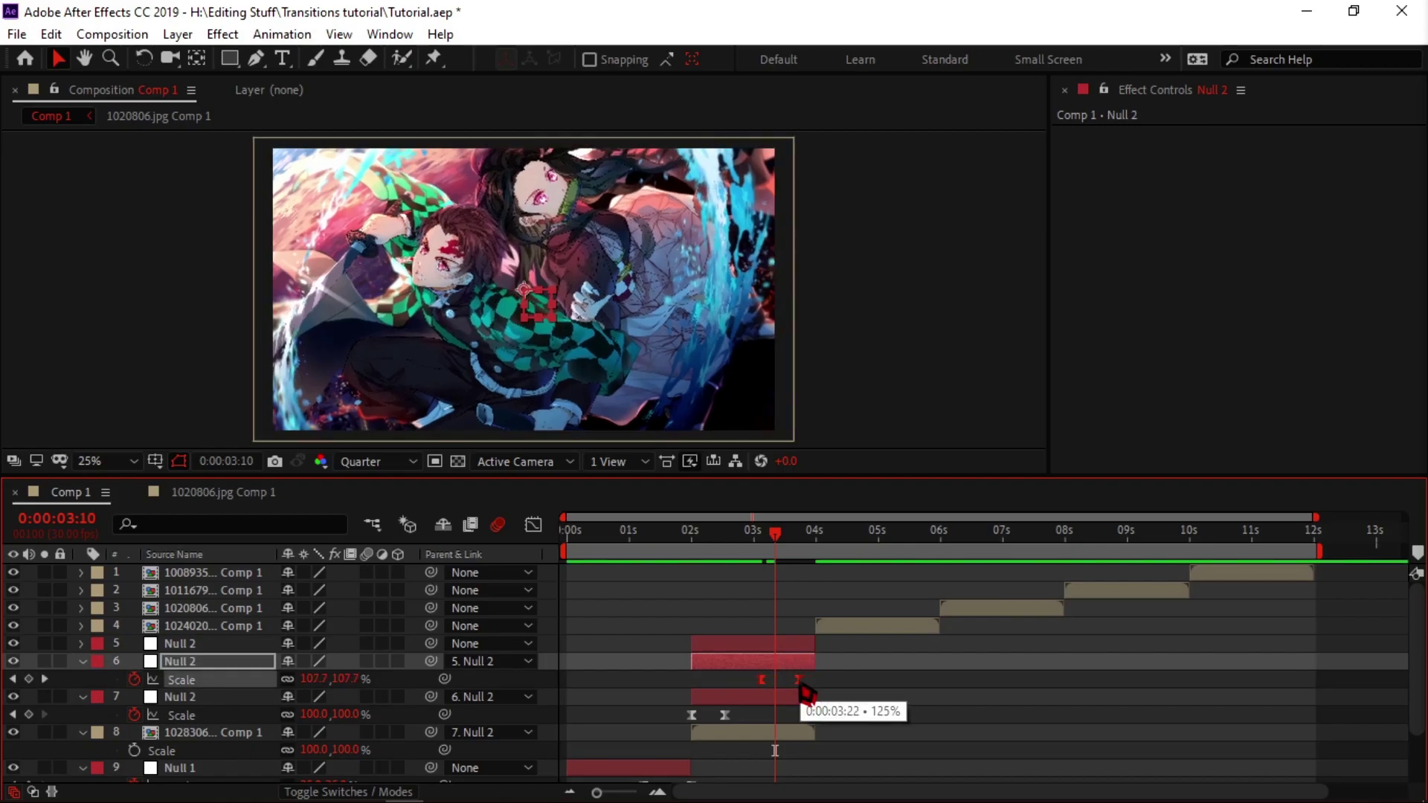
click(737, 716)
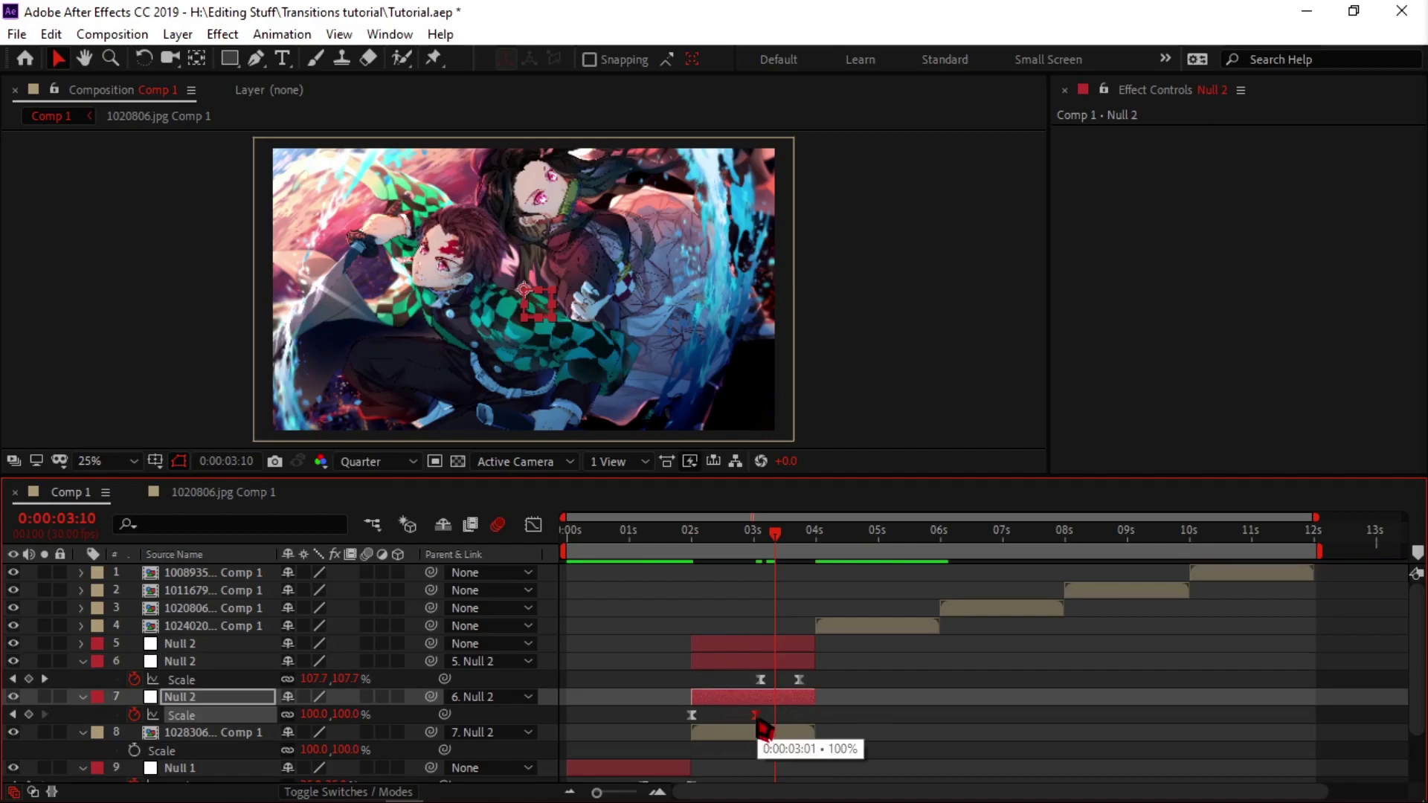
mouse_move(761, 680)
mouse_down()
mouse_move(736, 680)
mouse_move(748, 715)
mouse_move(739, 681)
mouse_move(760, 715)
mouse_move(786, 680)
mouse_up()
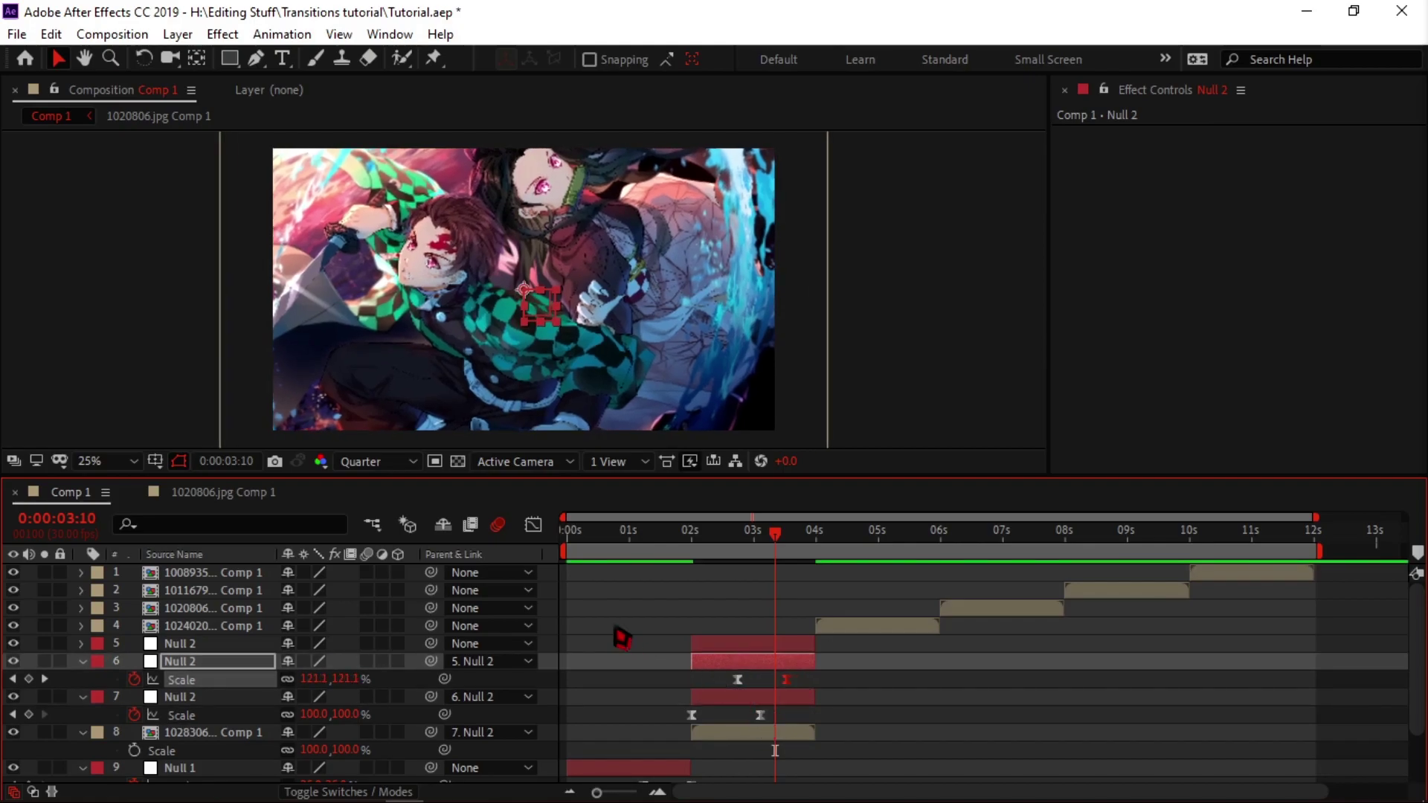
click(694, 715)
mouse_move(696, 728)
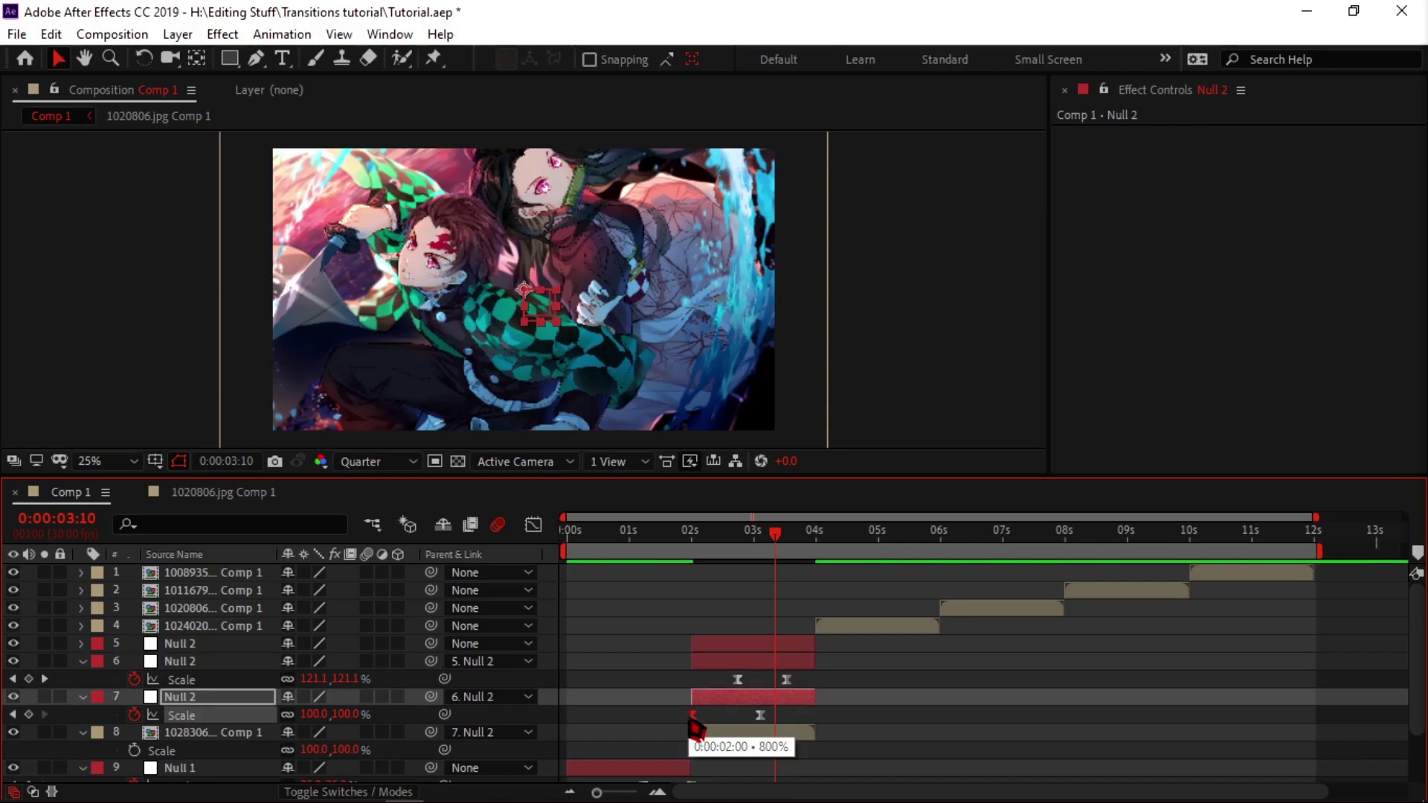
drag(760, 715, 753, 715)
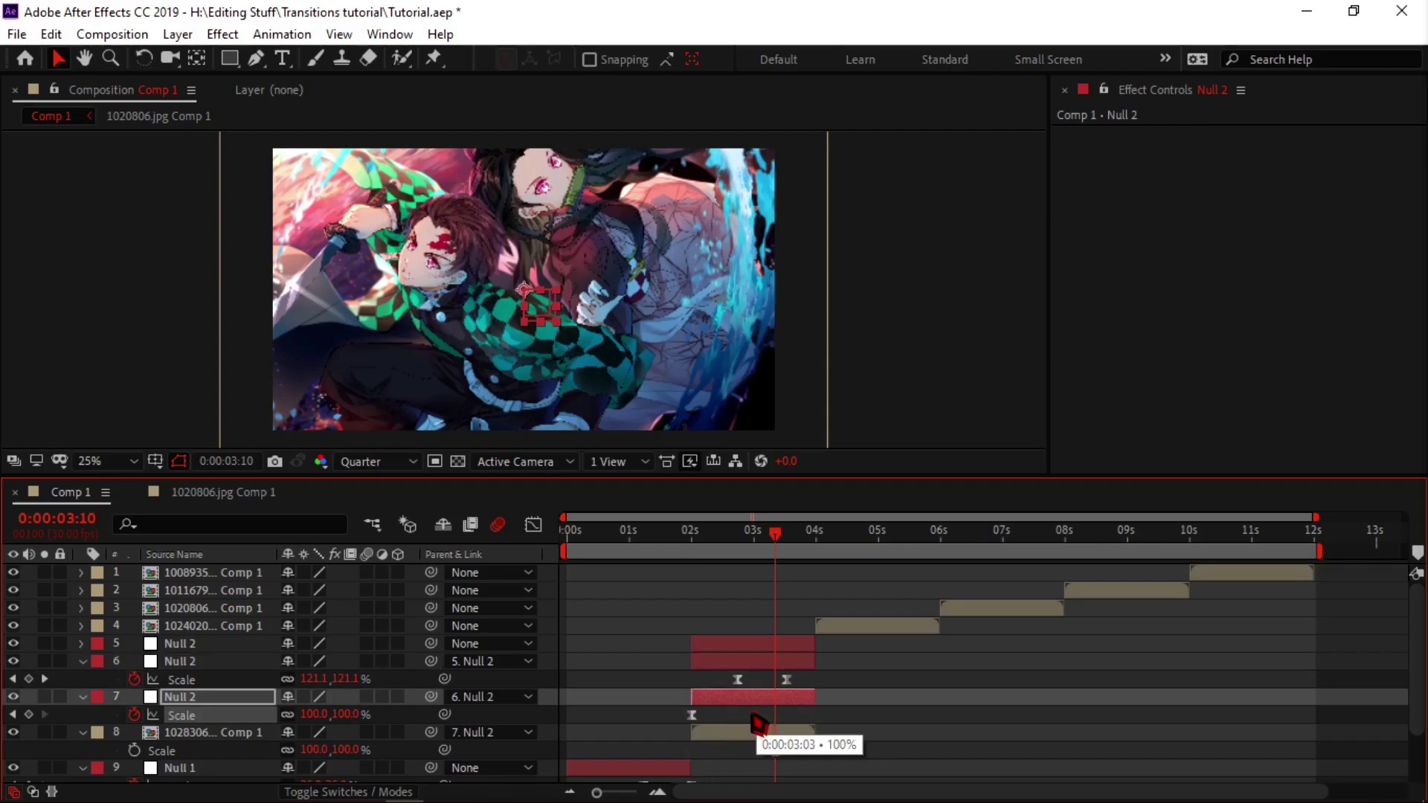
Adjust the layer 7 null's Scale curve to fall sharply from 800% and flatten into 100% without dipping below it.
click(533, 525)
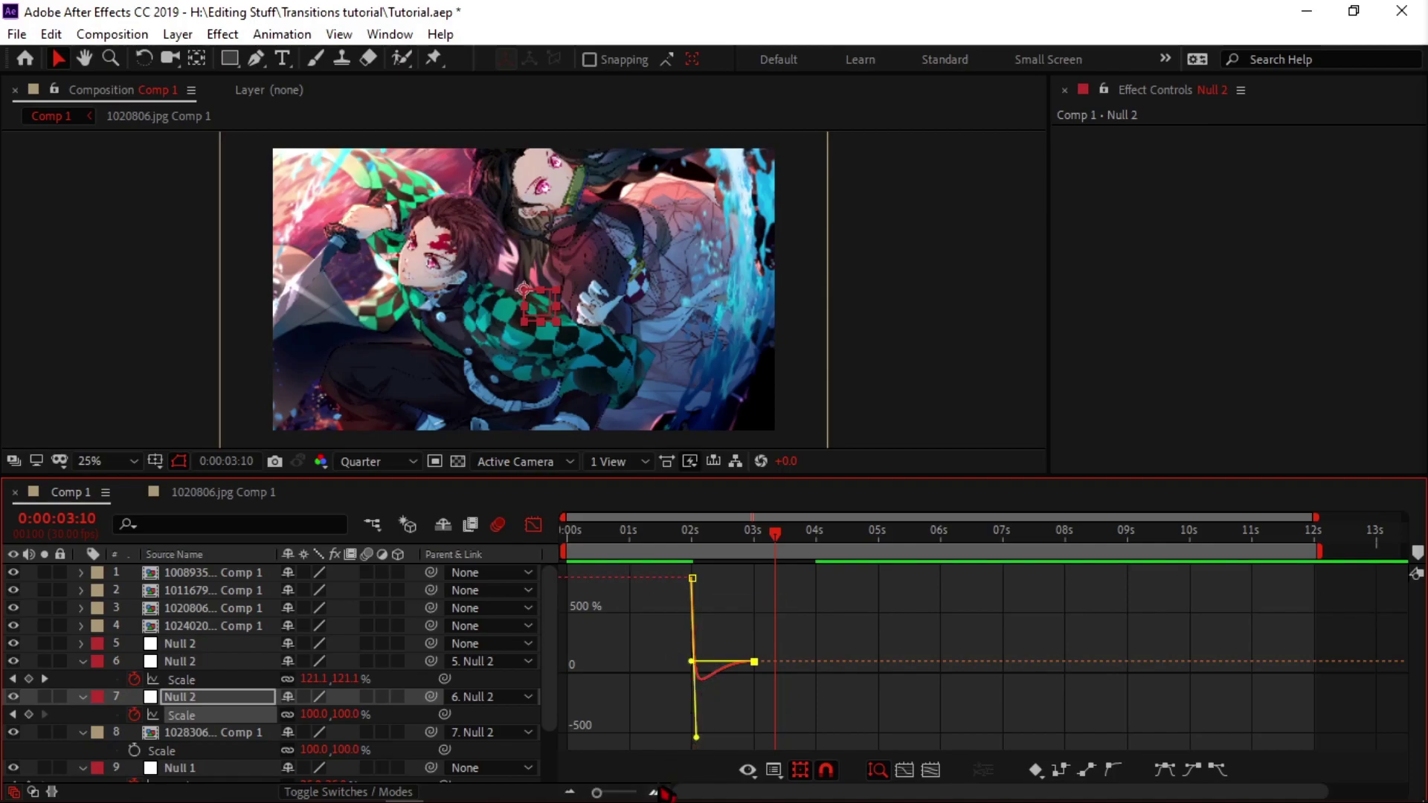
click(655, 793)
click(580, 793)
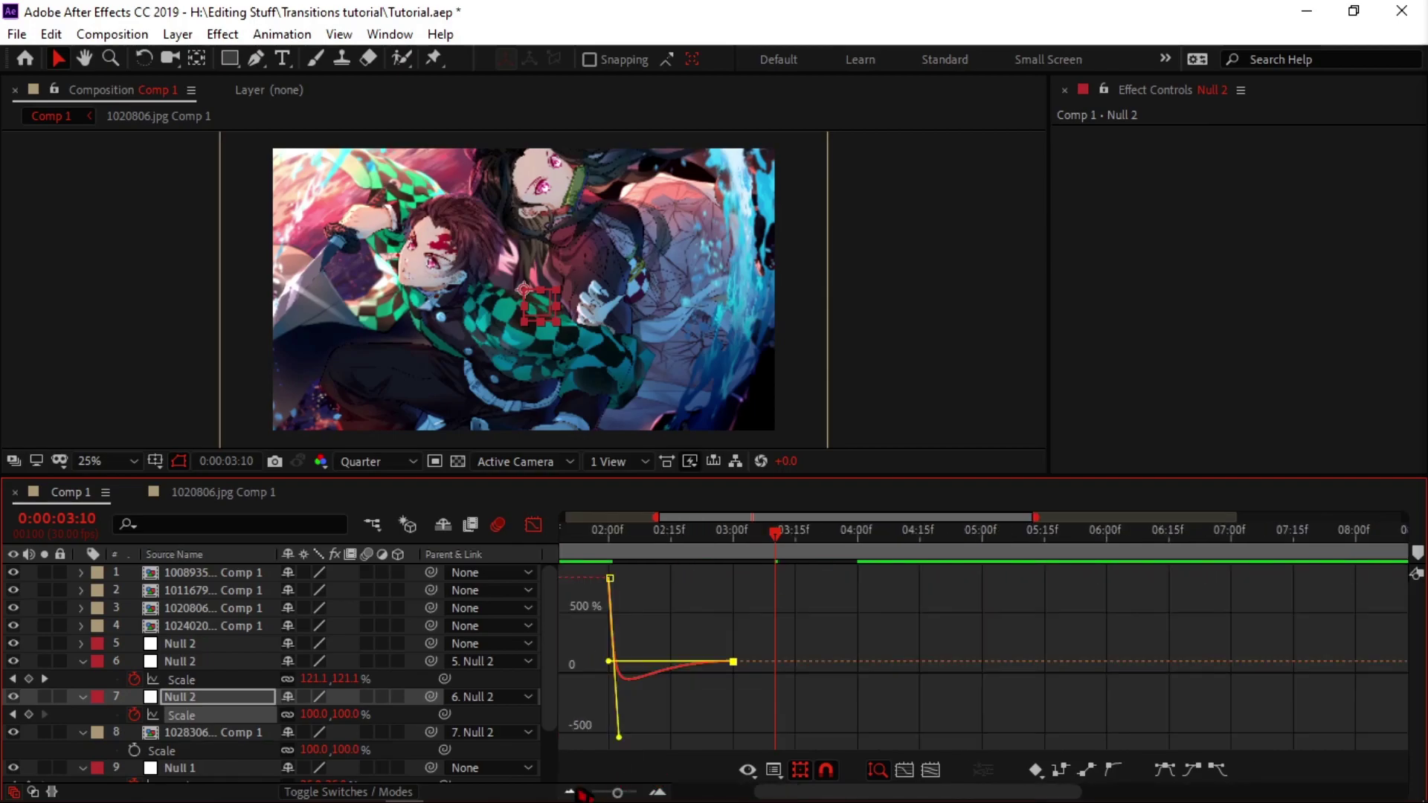
drag(616, 672, 612, 665)
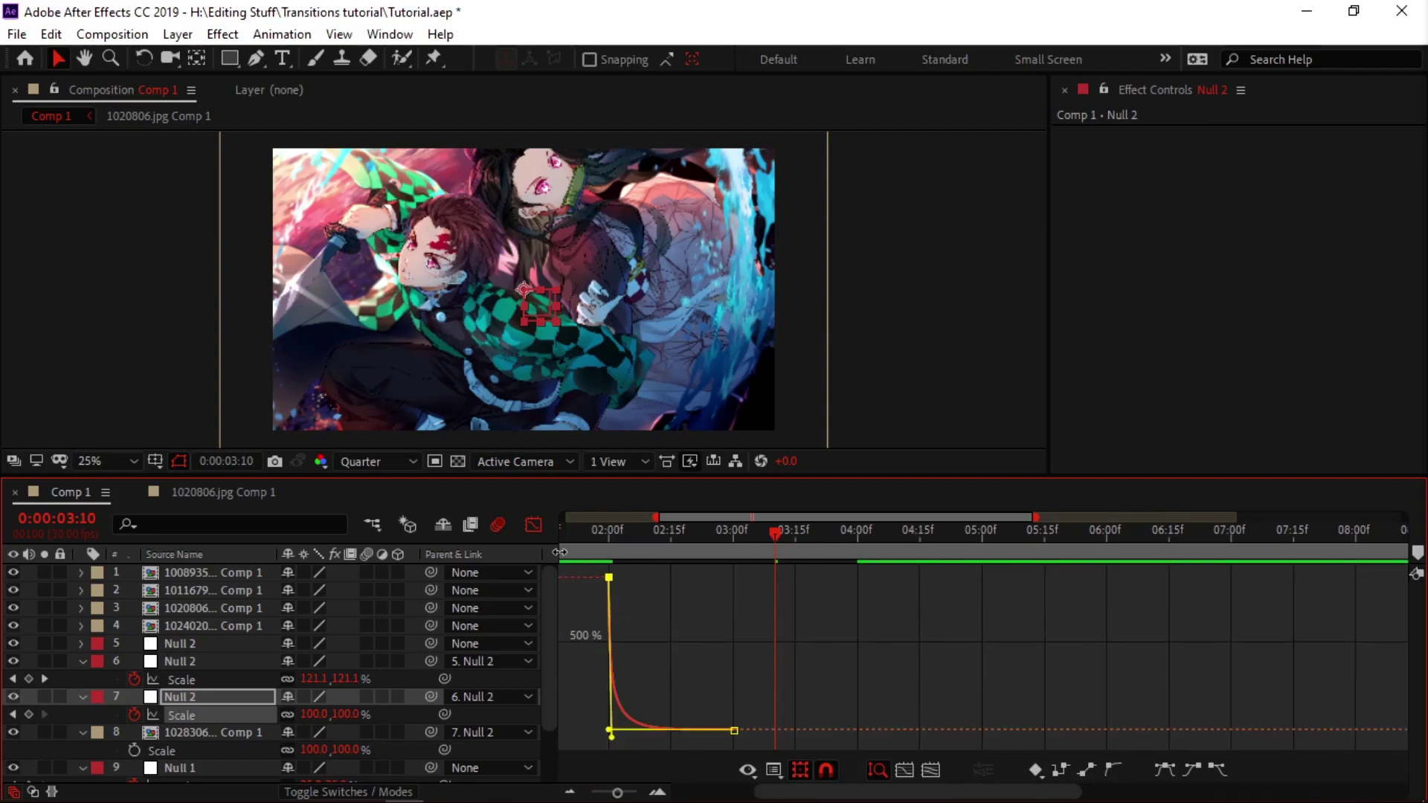
click(533, 525)
Copy the Scale keyframes of the Null 1 on layer 9 to the Null 2 on layer 5, ending at 0:00:04:00.
click(622, 657)
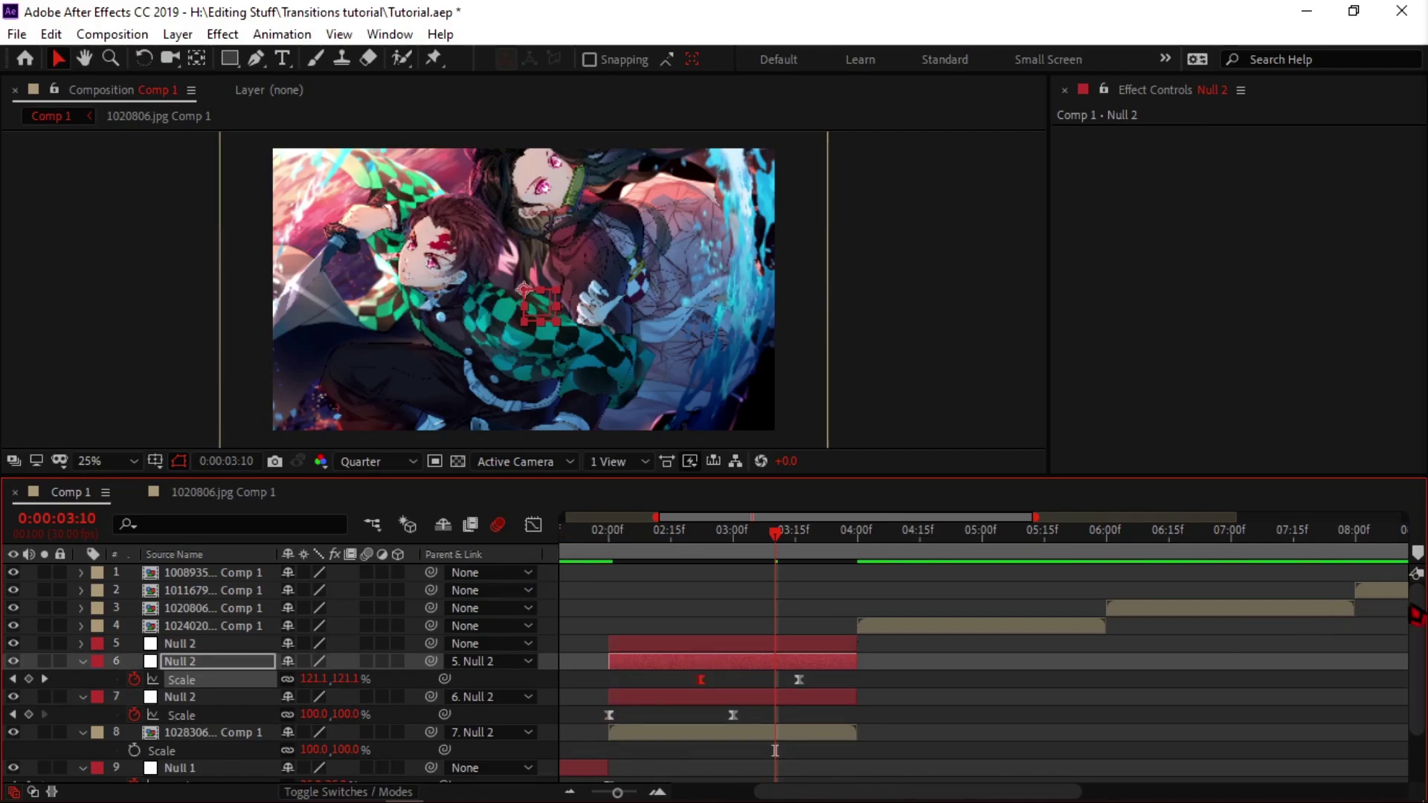
scroll(1417, 616, down, 3)
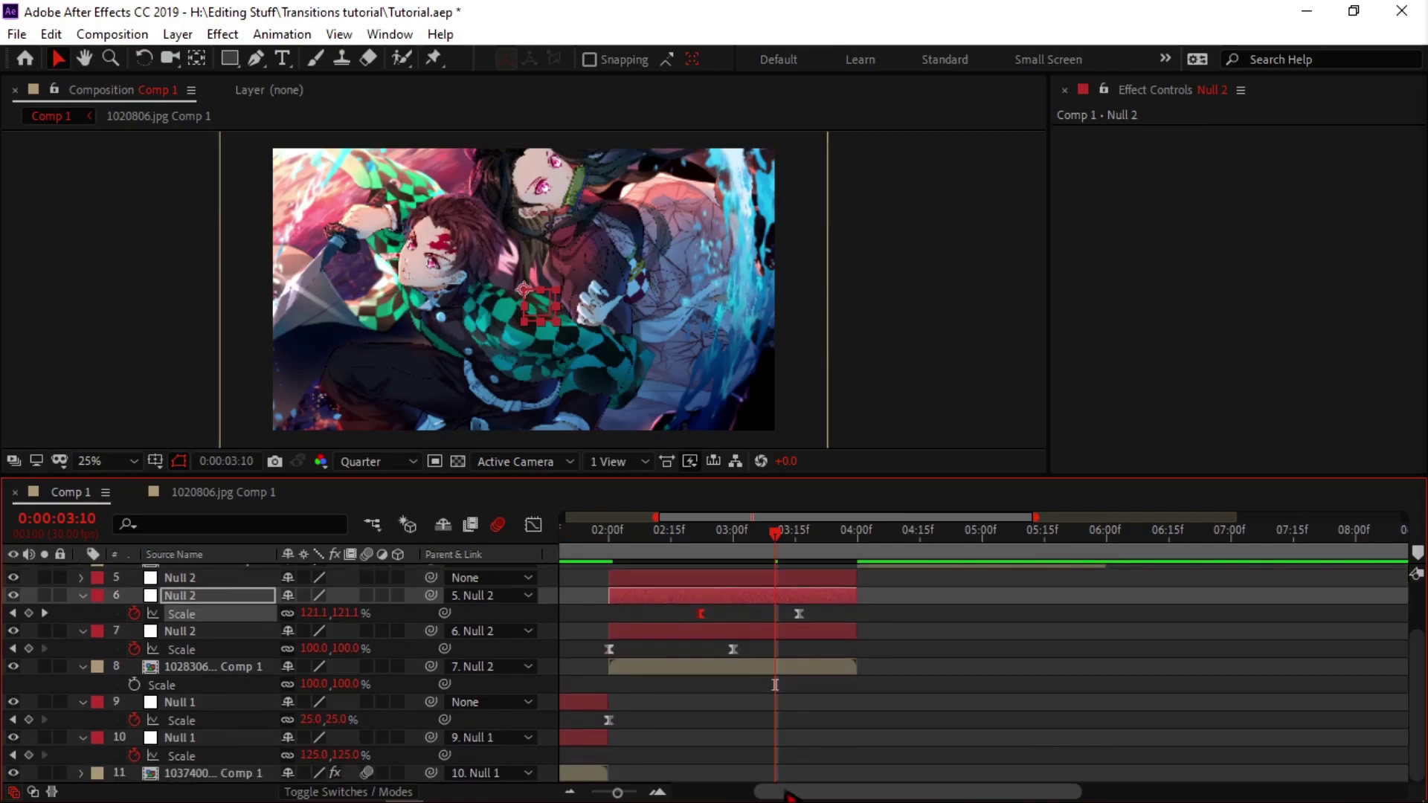
drag(790, 796, 746, 796)
drag(615, 714, 804, 738)
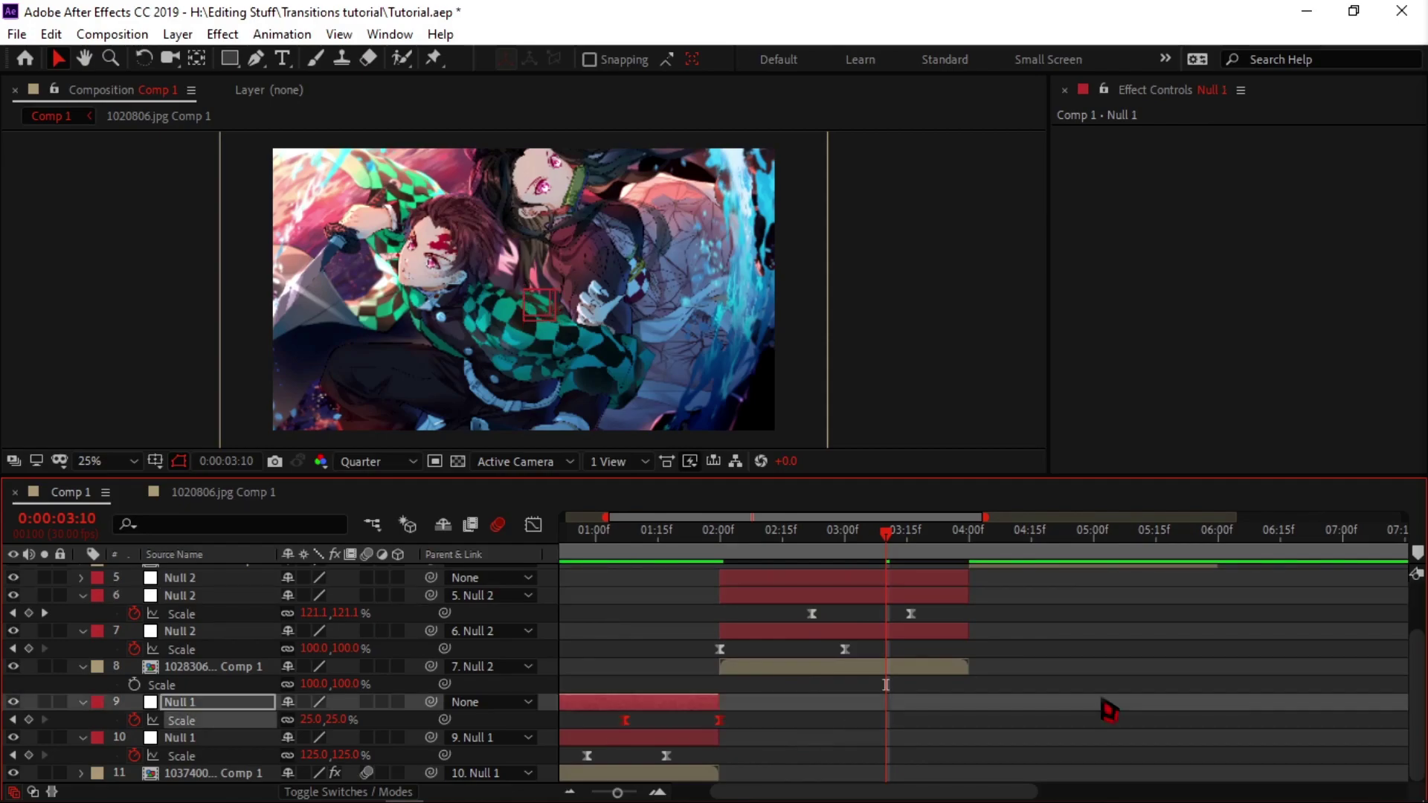
scroll(1398, 647, up, 3)
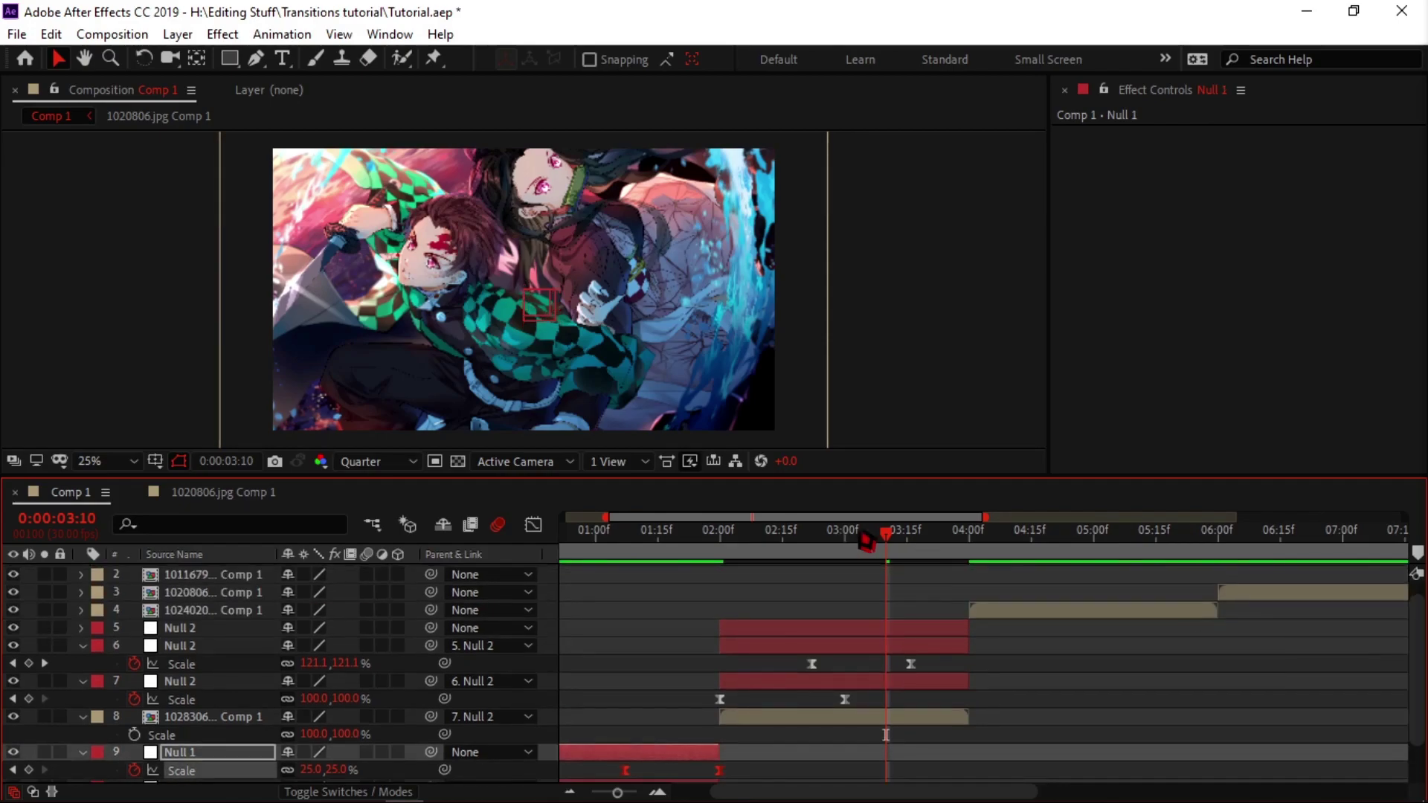
key(Page_Up)
click(905, 636)
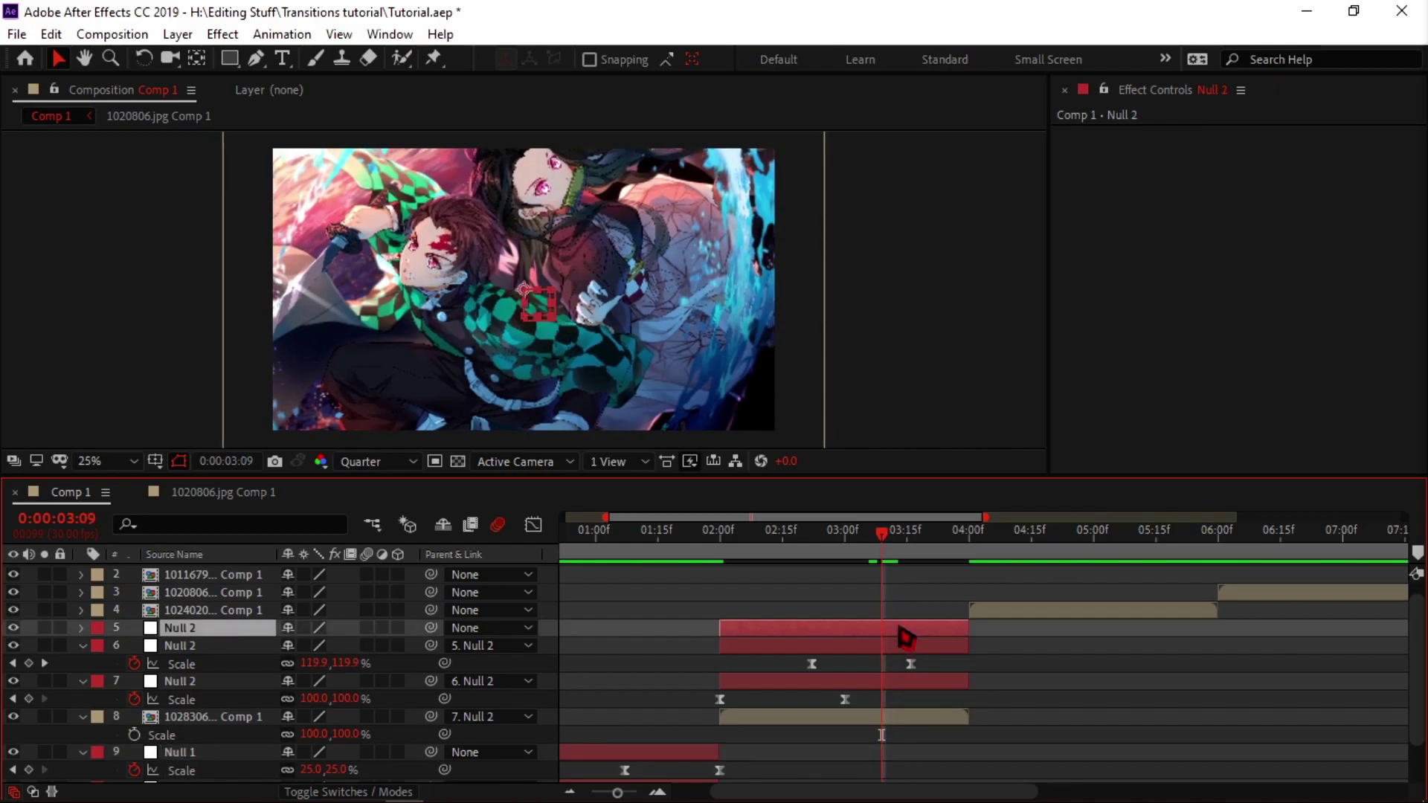
key(ctrl+v)
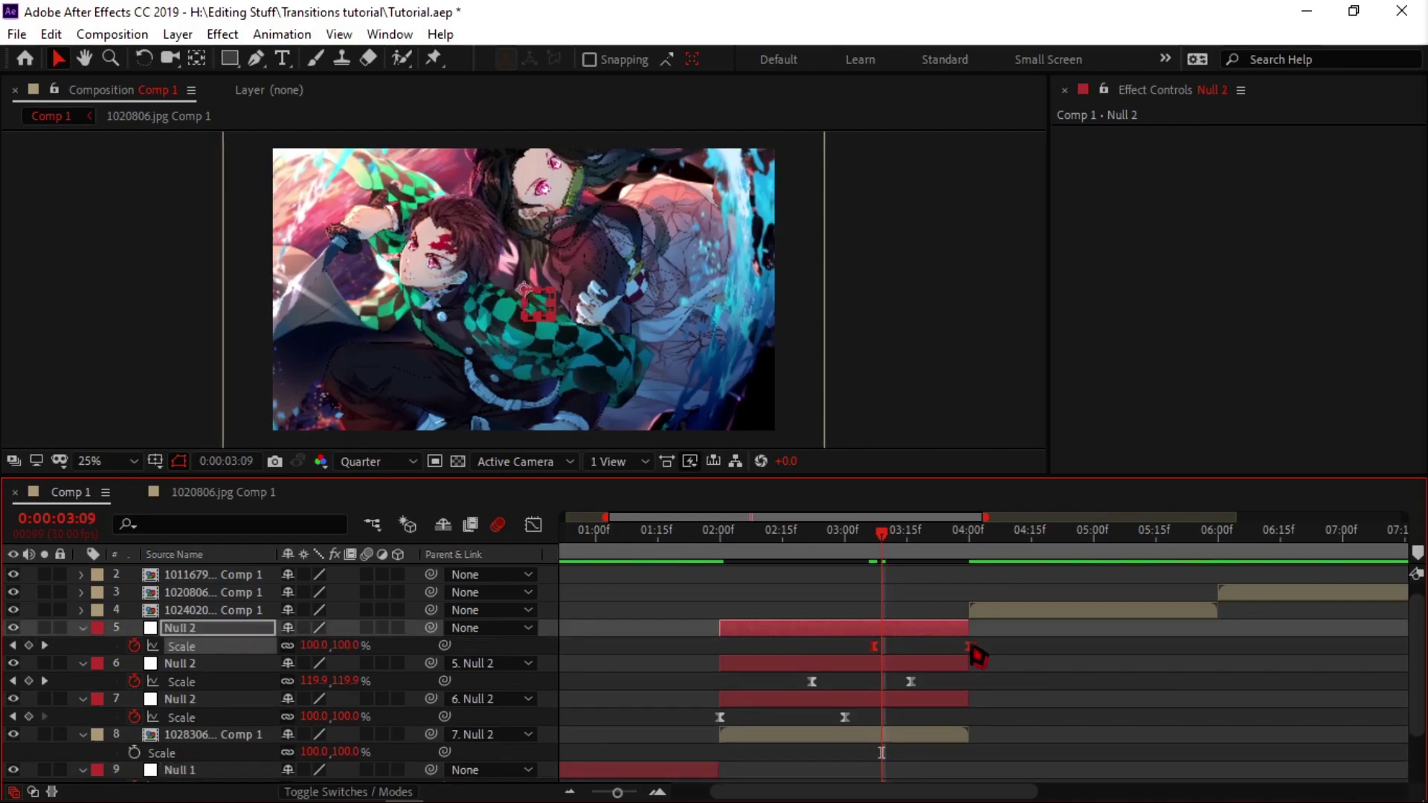
click(997, 680)
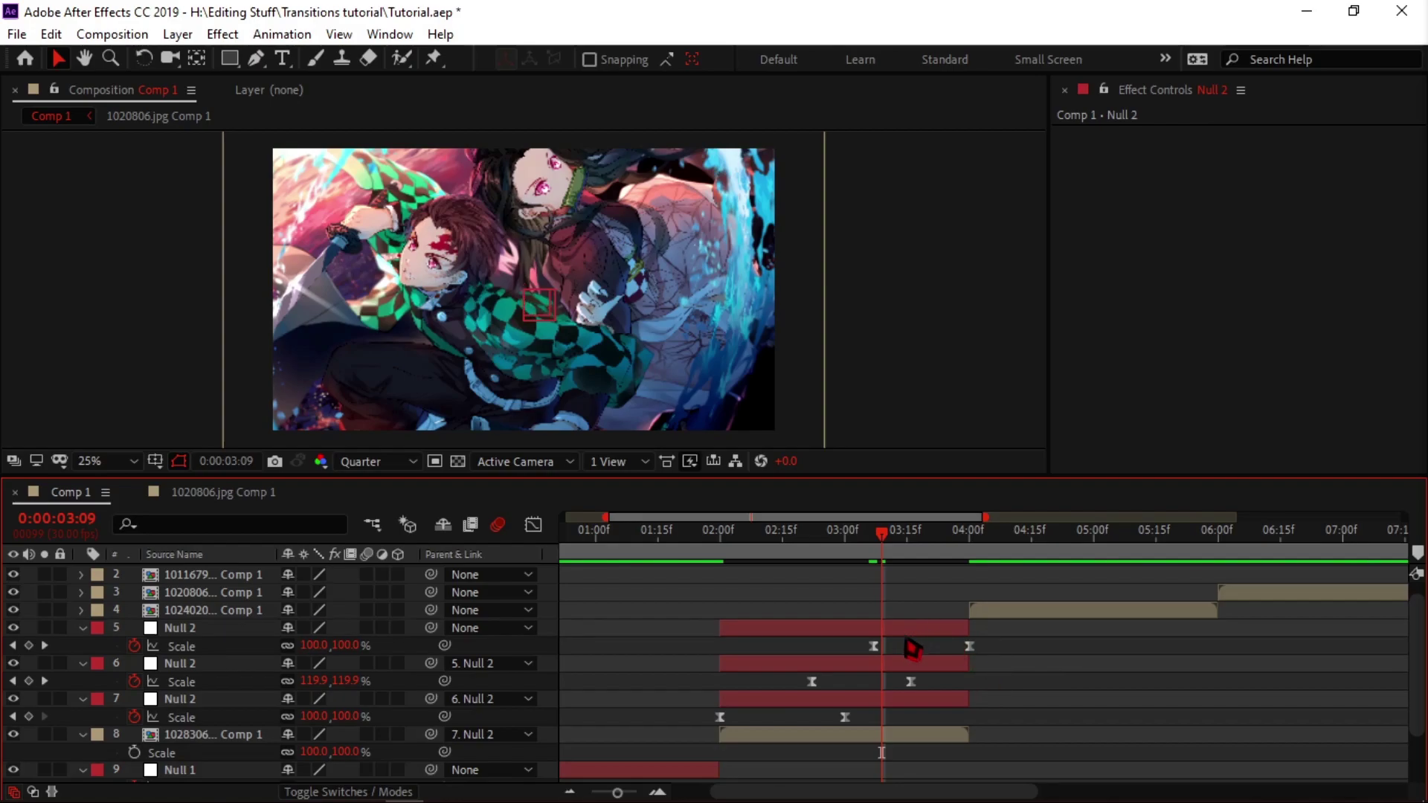
Inspect the Scale curve of the Null 2 on layer 5 in the Graph Editor.
click(875, 646)
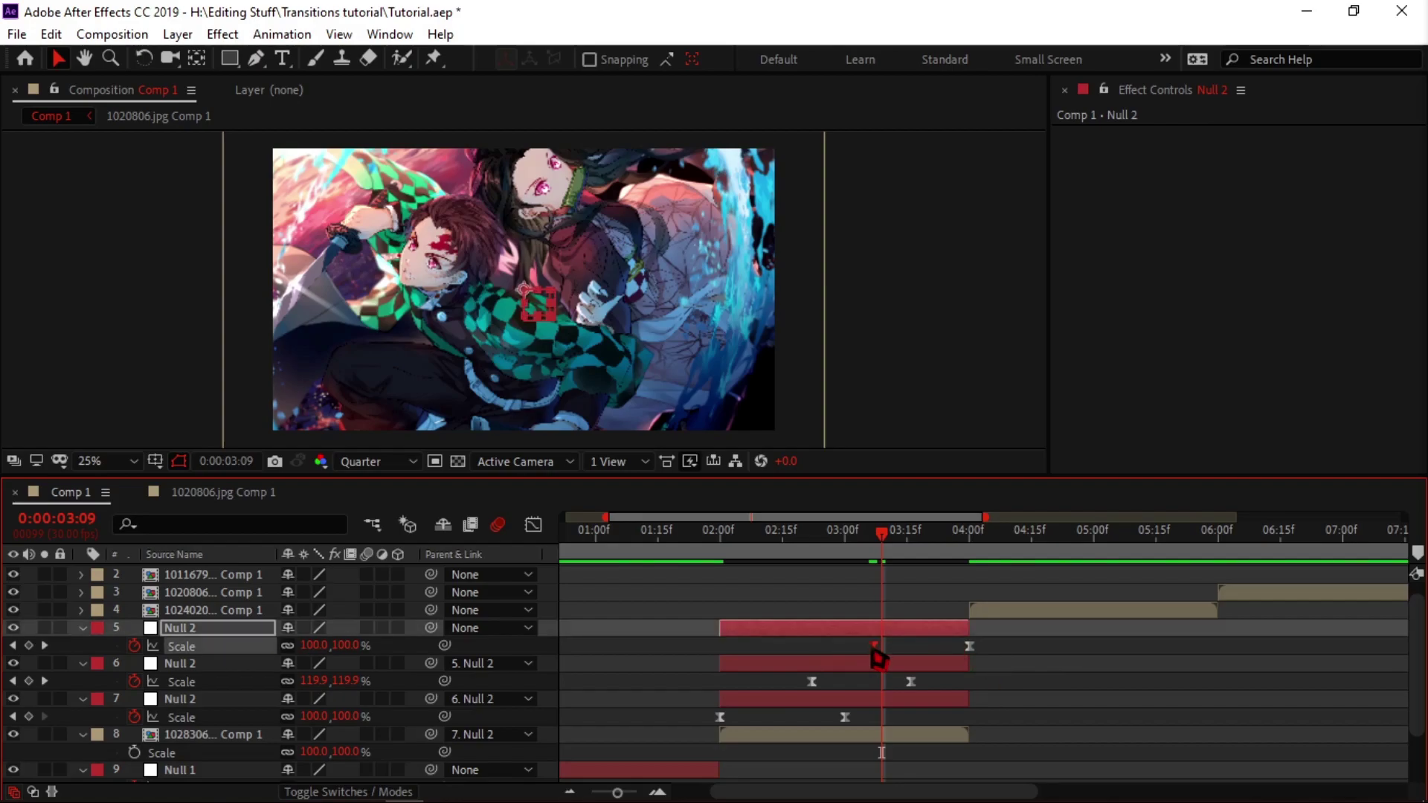
click(534, 524)
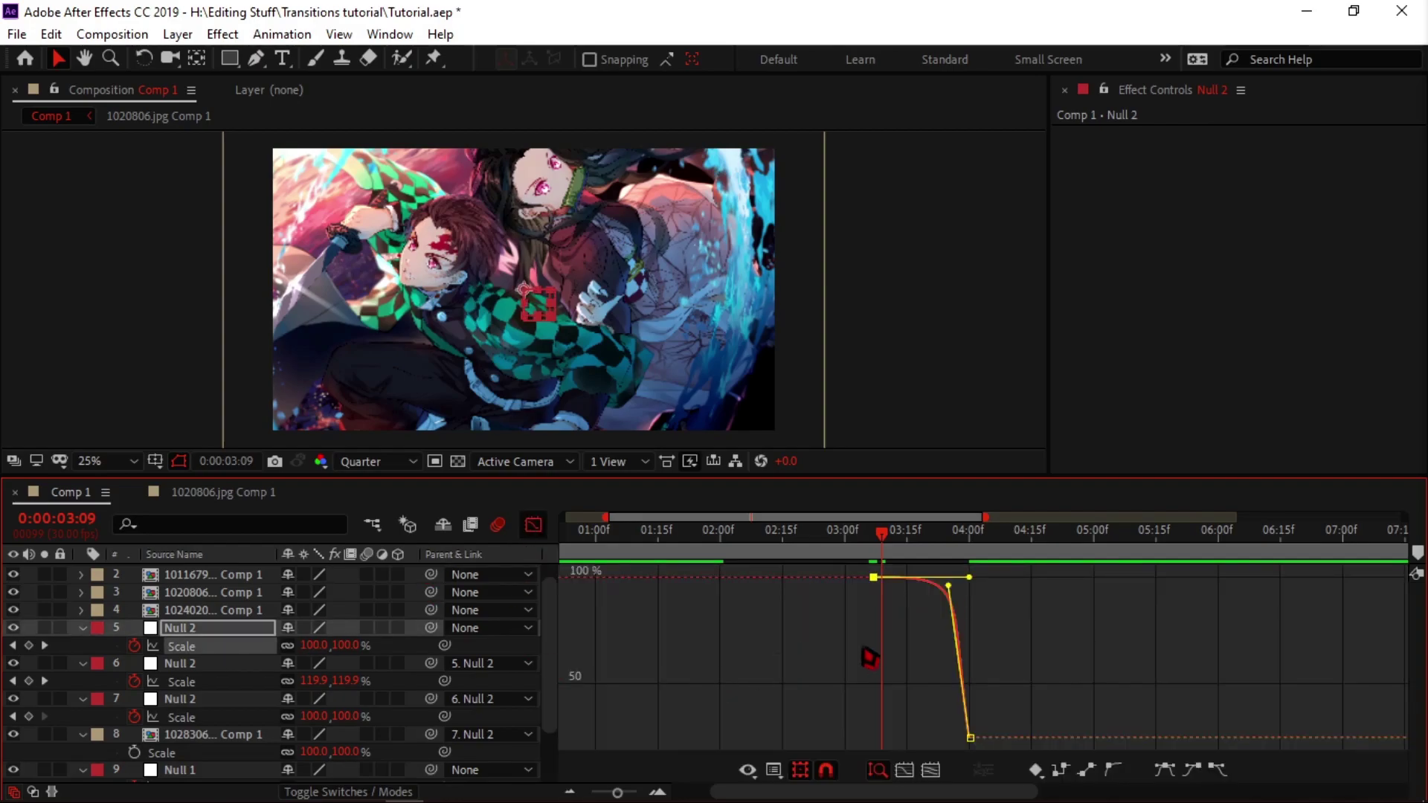
click(533, 525)
Separate the Position dimensions of the Null 2 on layer 5 and keyframe X and Y Position at 0:00:03:07.
click(934, 629)
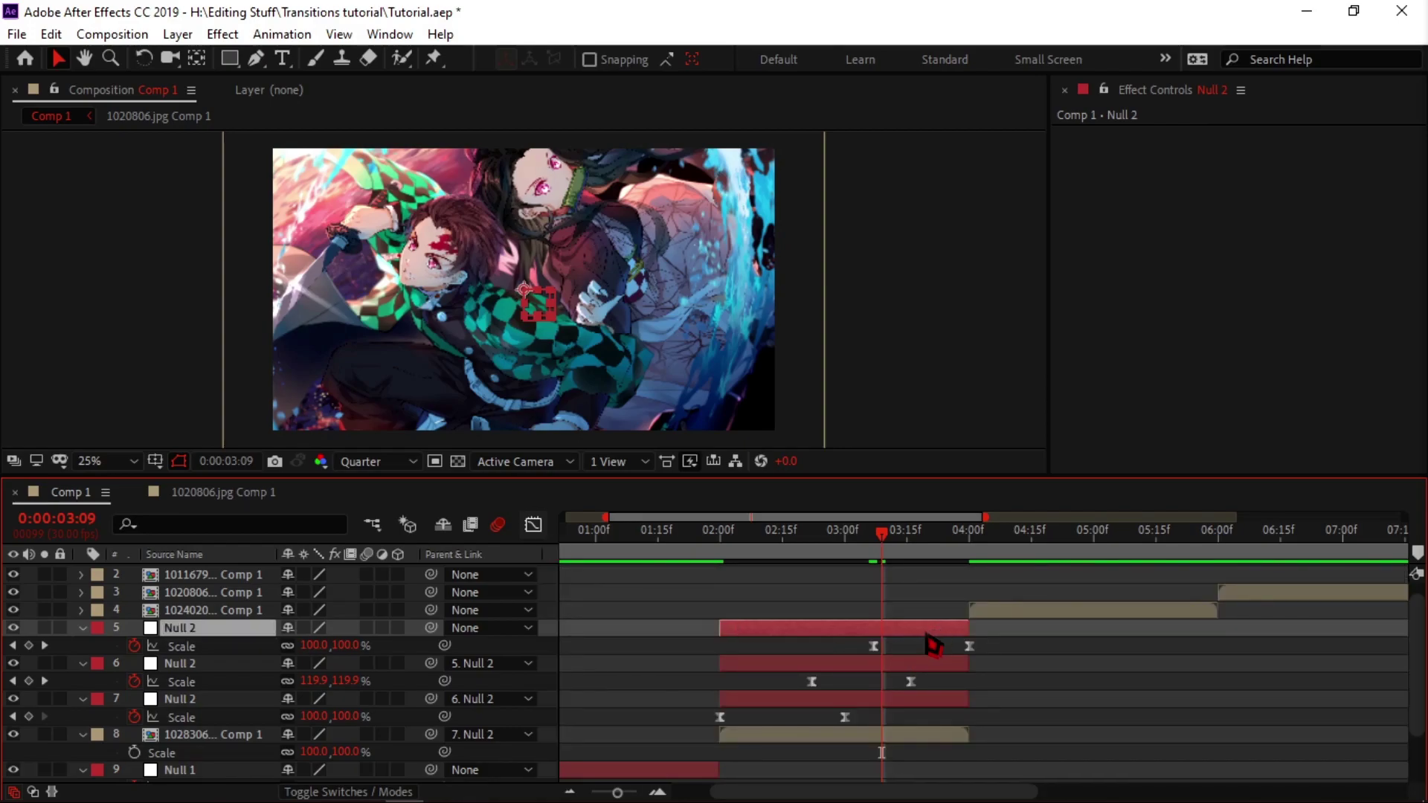
key(shift+p)
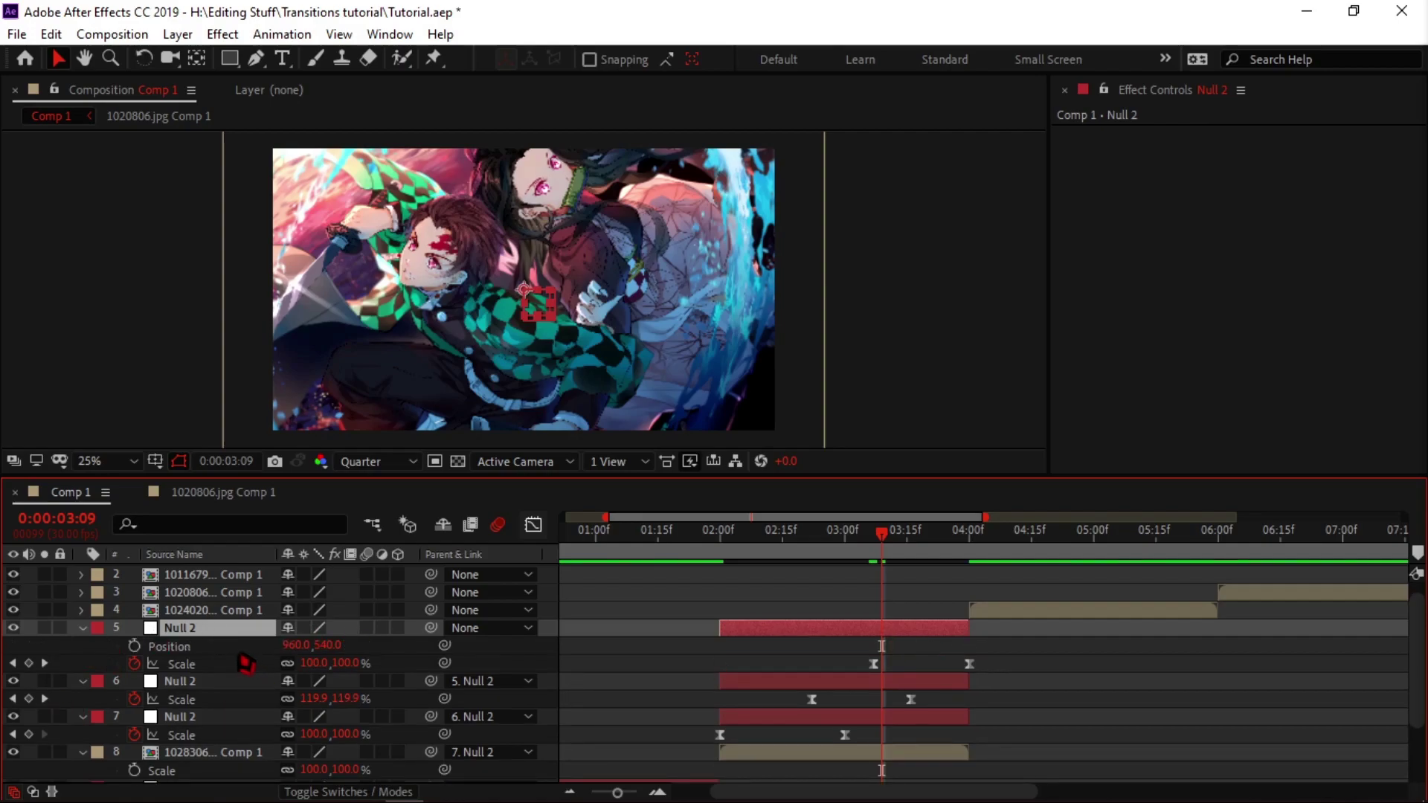
right_click(223, 648)
click(287, 437)
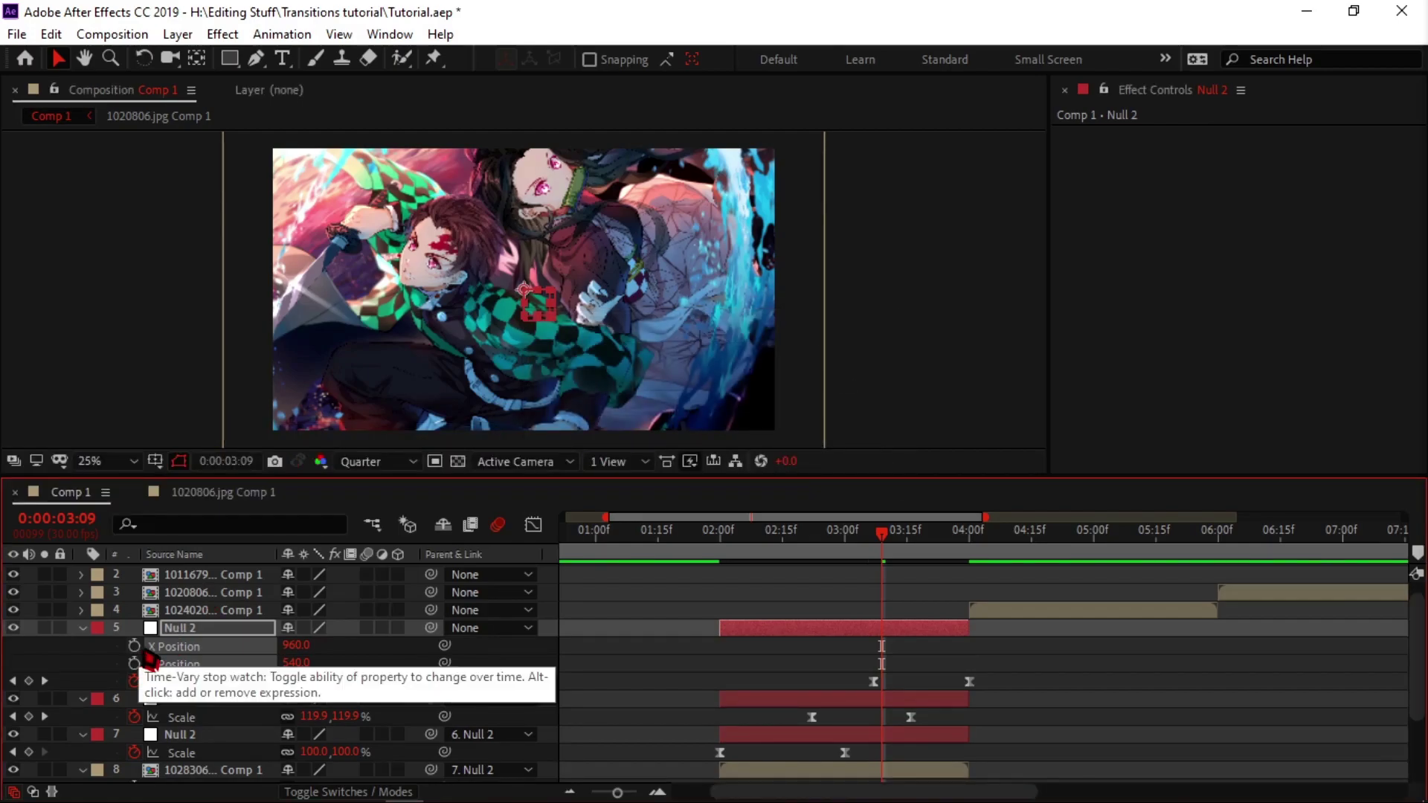
click(138, 661)
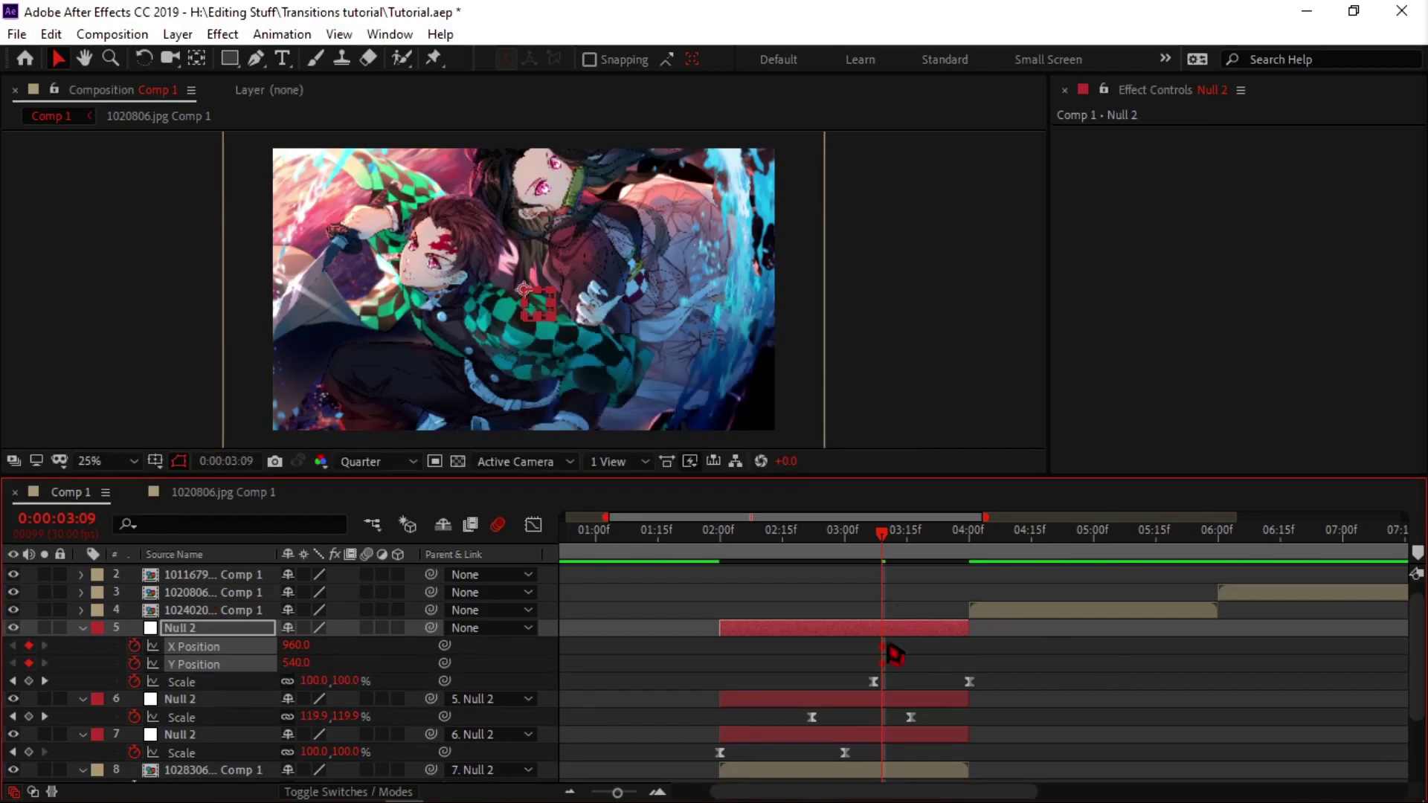
drag(889, 657, 882, 657)
Apply Motion Tile to the 1028306 clip with Output Width and Output Height at 450 and Mirror Edges enabled.
drag(886, 541, 971, 559)
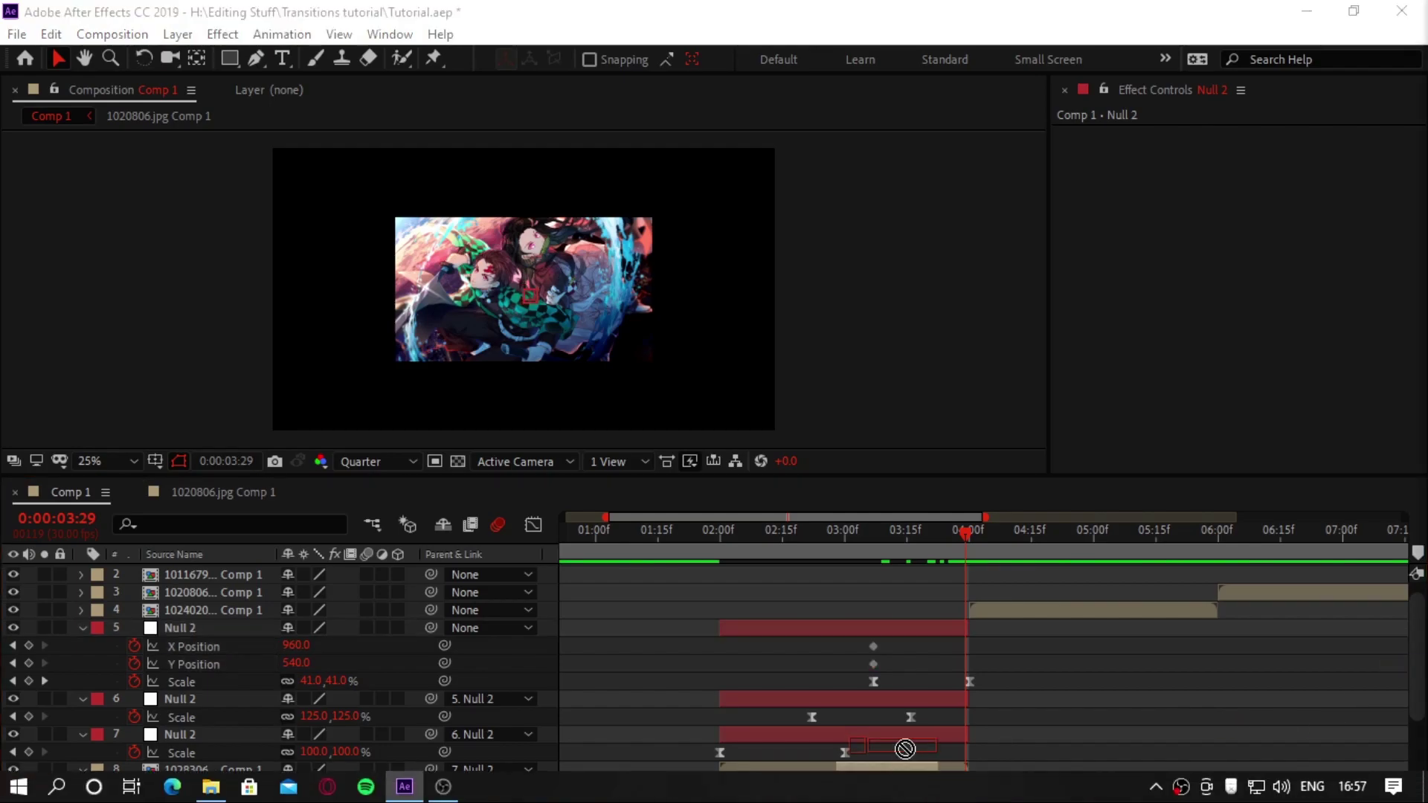
scroll(912, 777, down, 2)
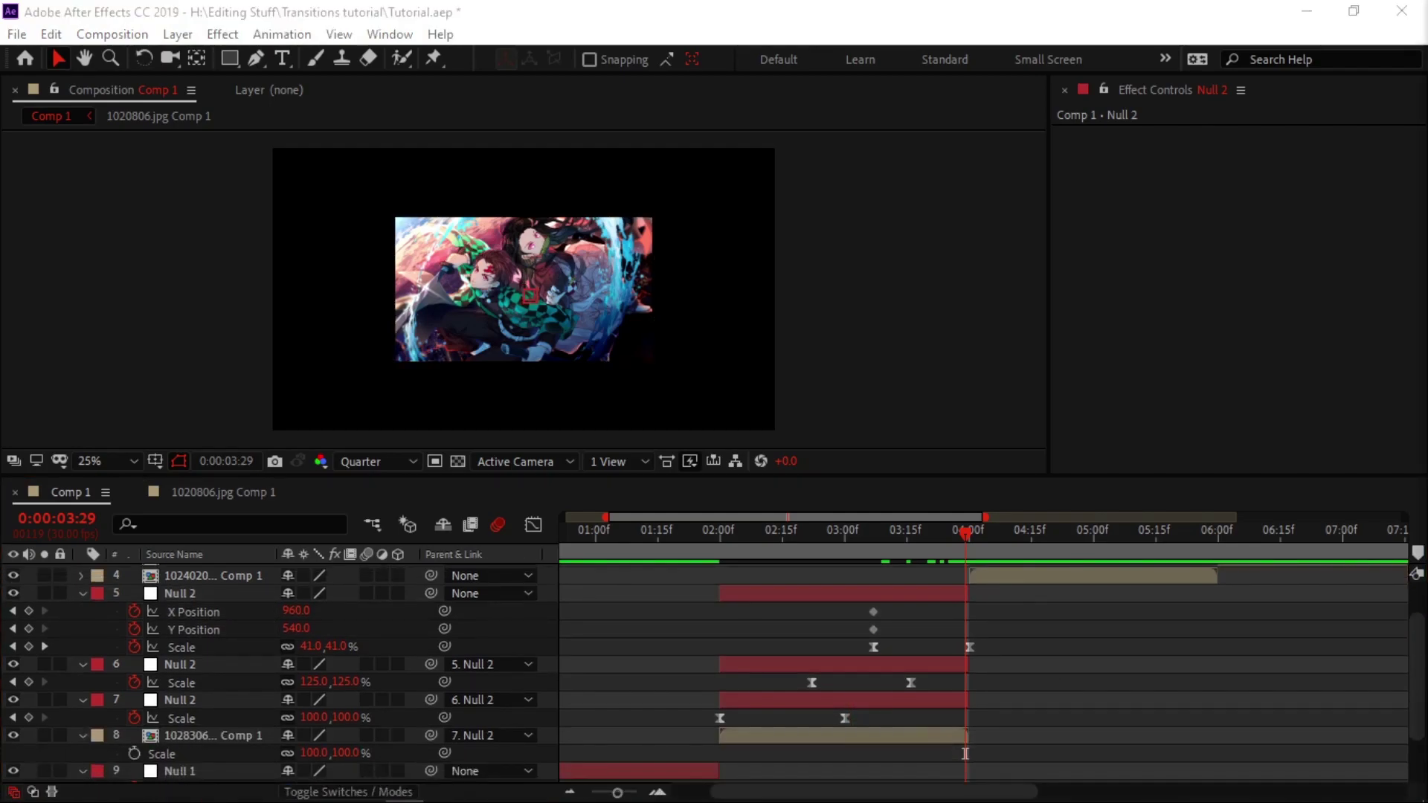
drag(889, 745, 774, 739)
click(1285, 206)
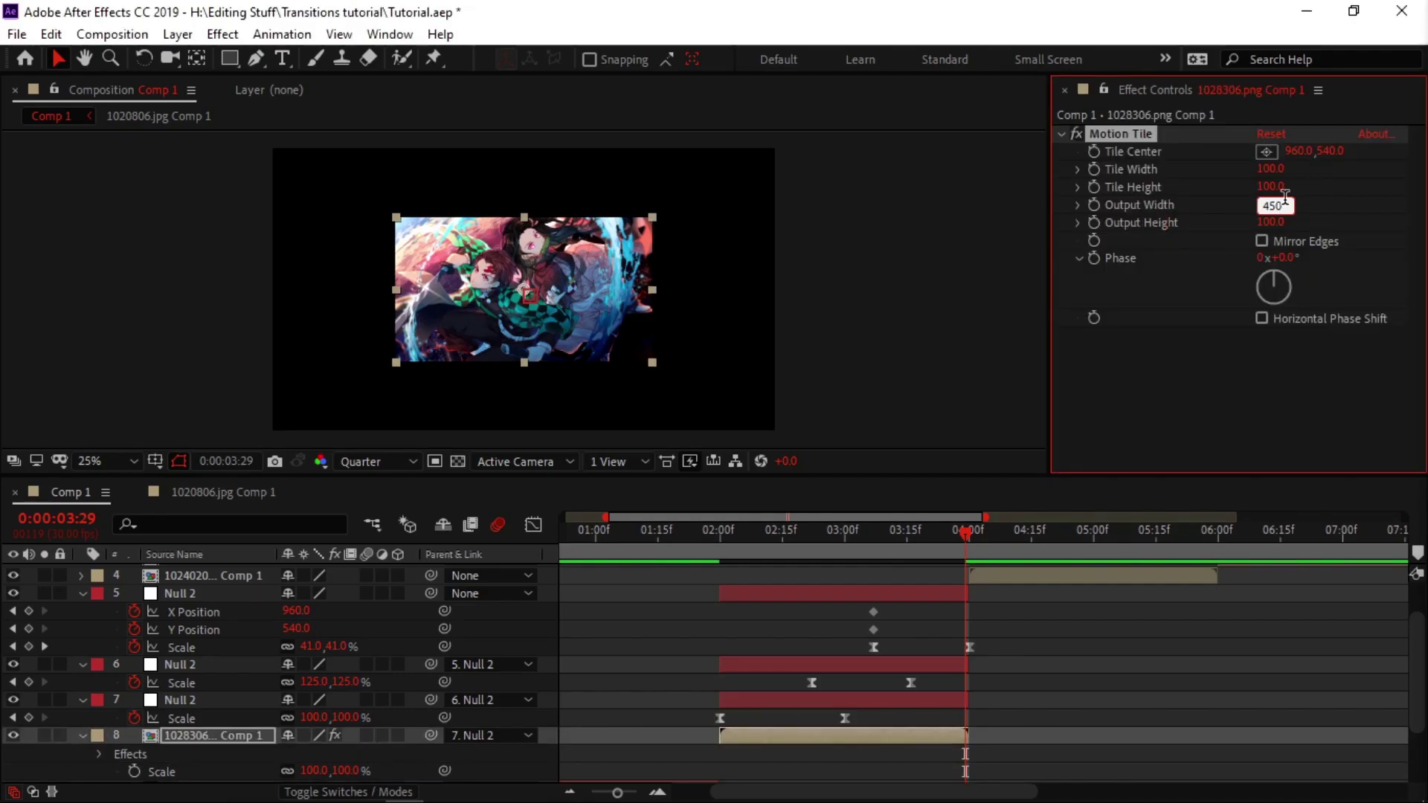
click(1276, 223)
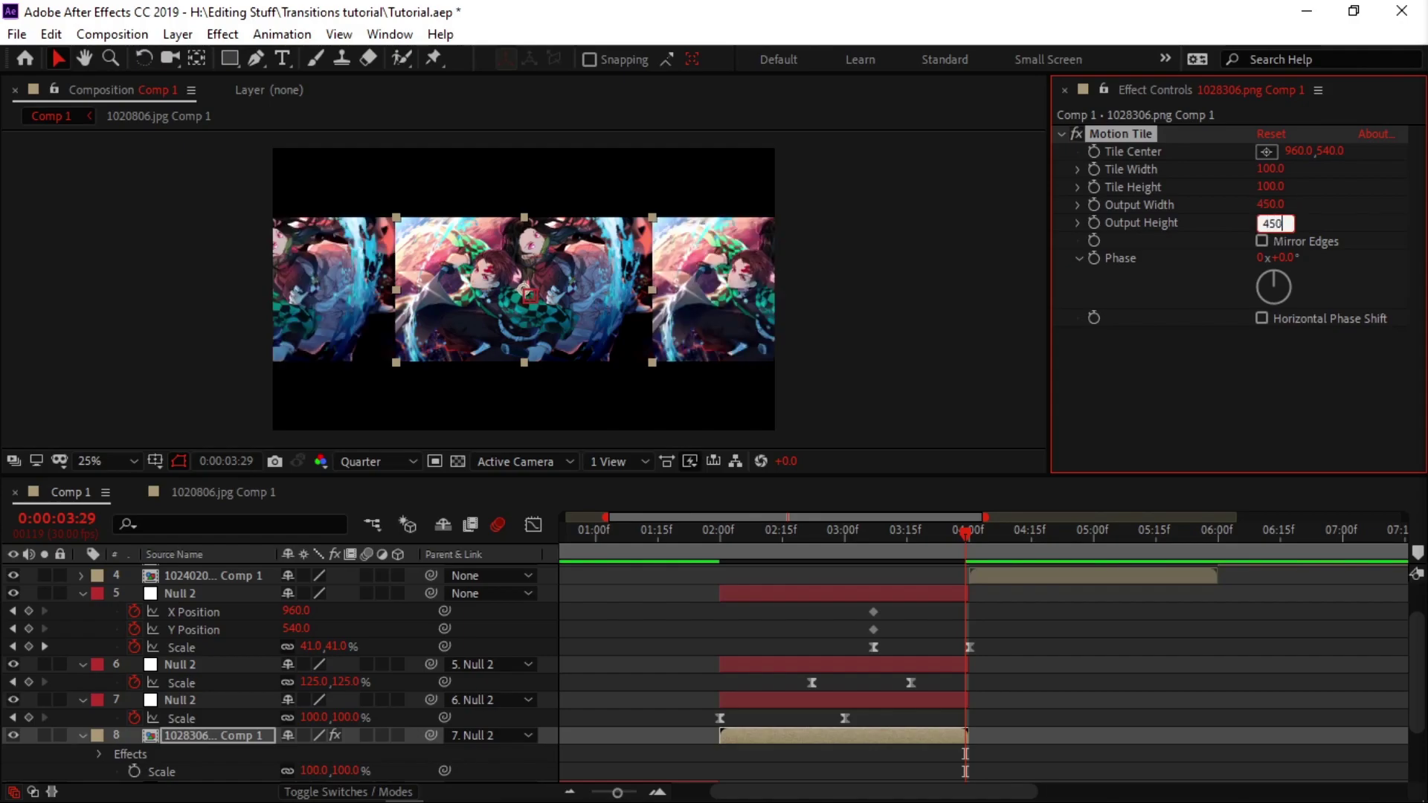
click(1261, 241)
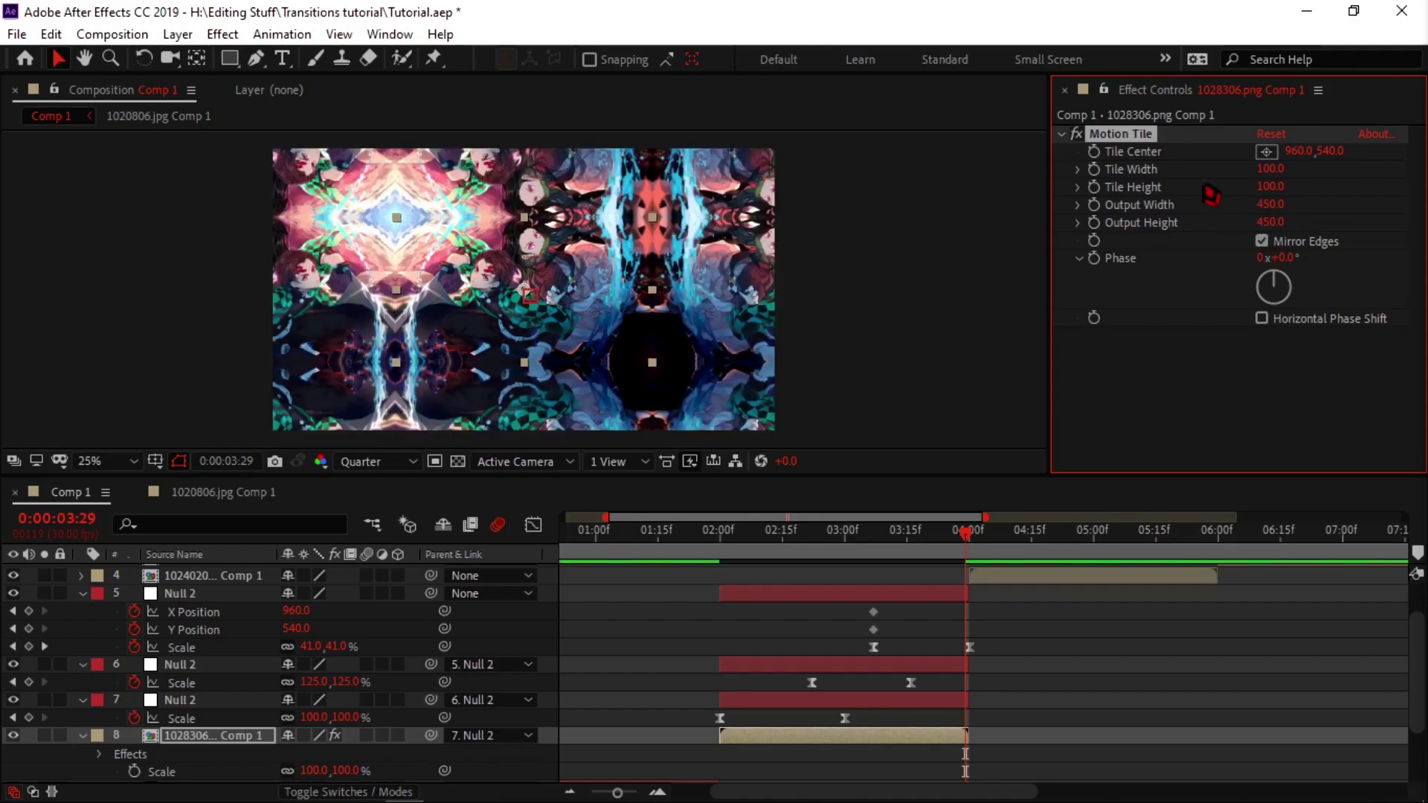
Copy the Motion Tile effect to the 1024020, 1020806, 1011679 and 1008935 clips.
click(1016, 578)
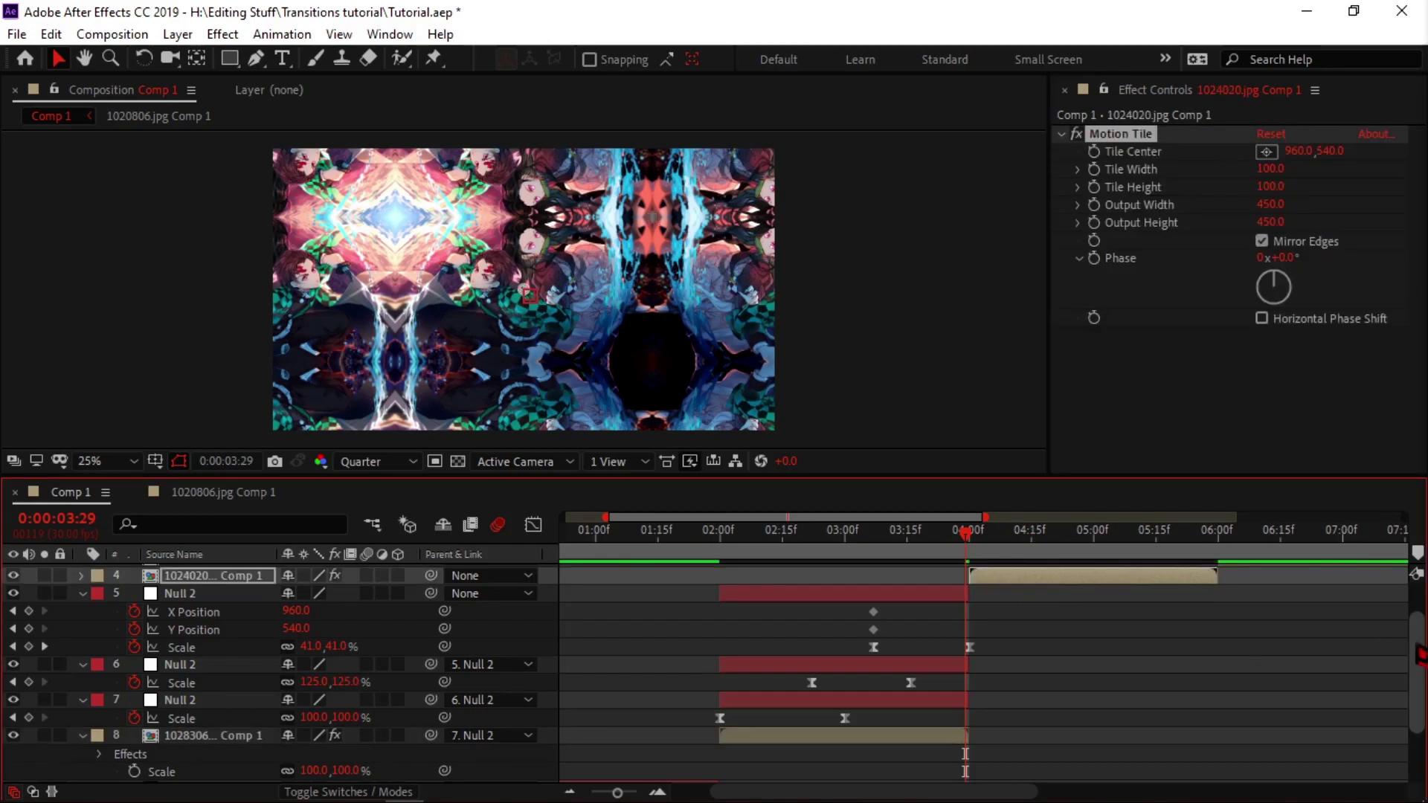
scroll(1419, 656, up, 2)
click(1265, 610)
key(ctrl+v)
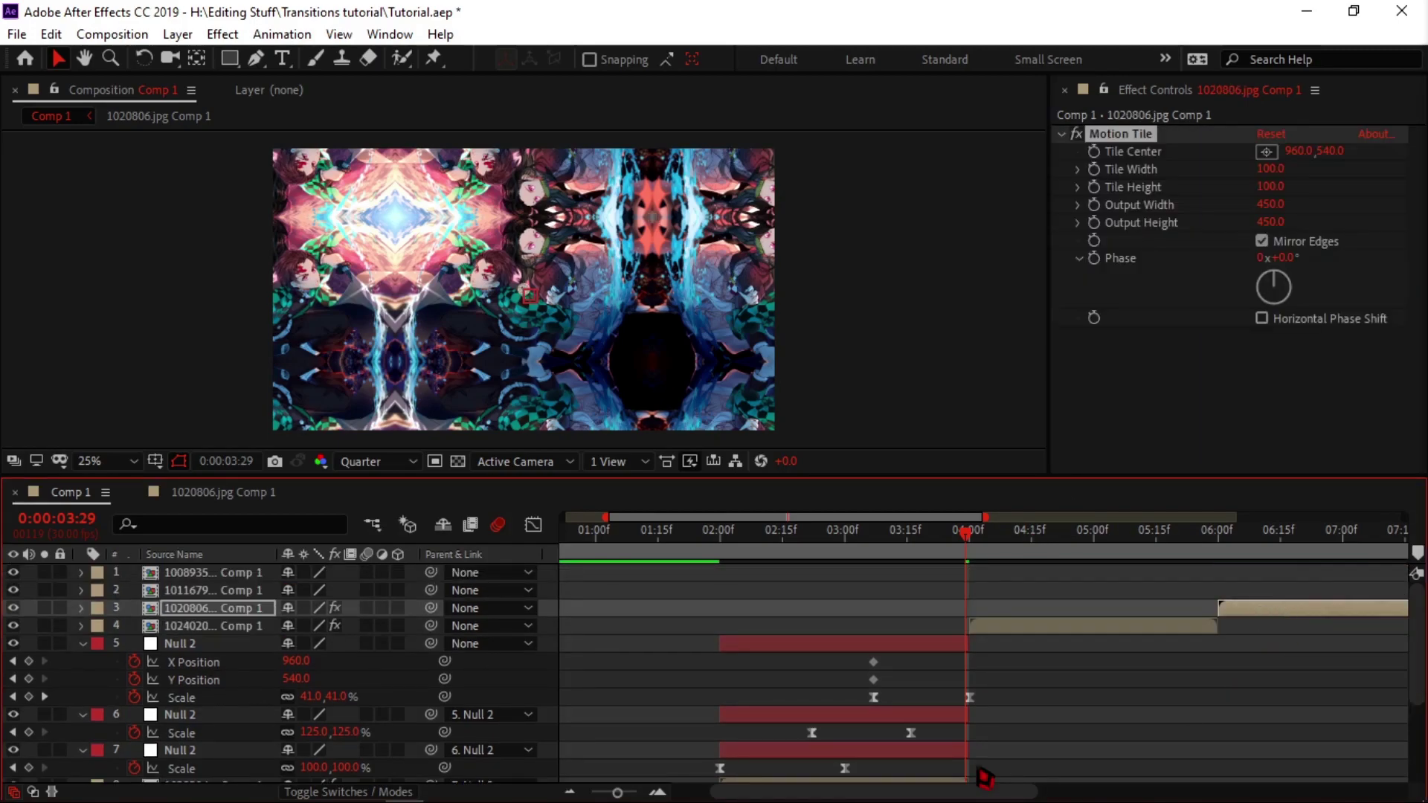
drag(818, 794, 956, 791)
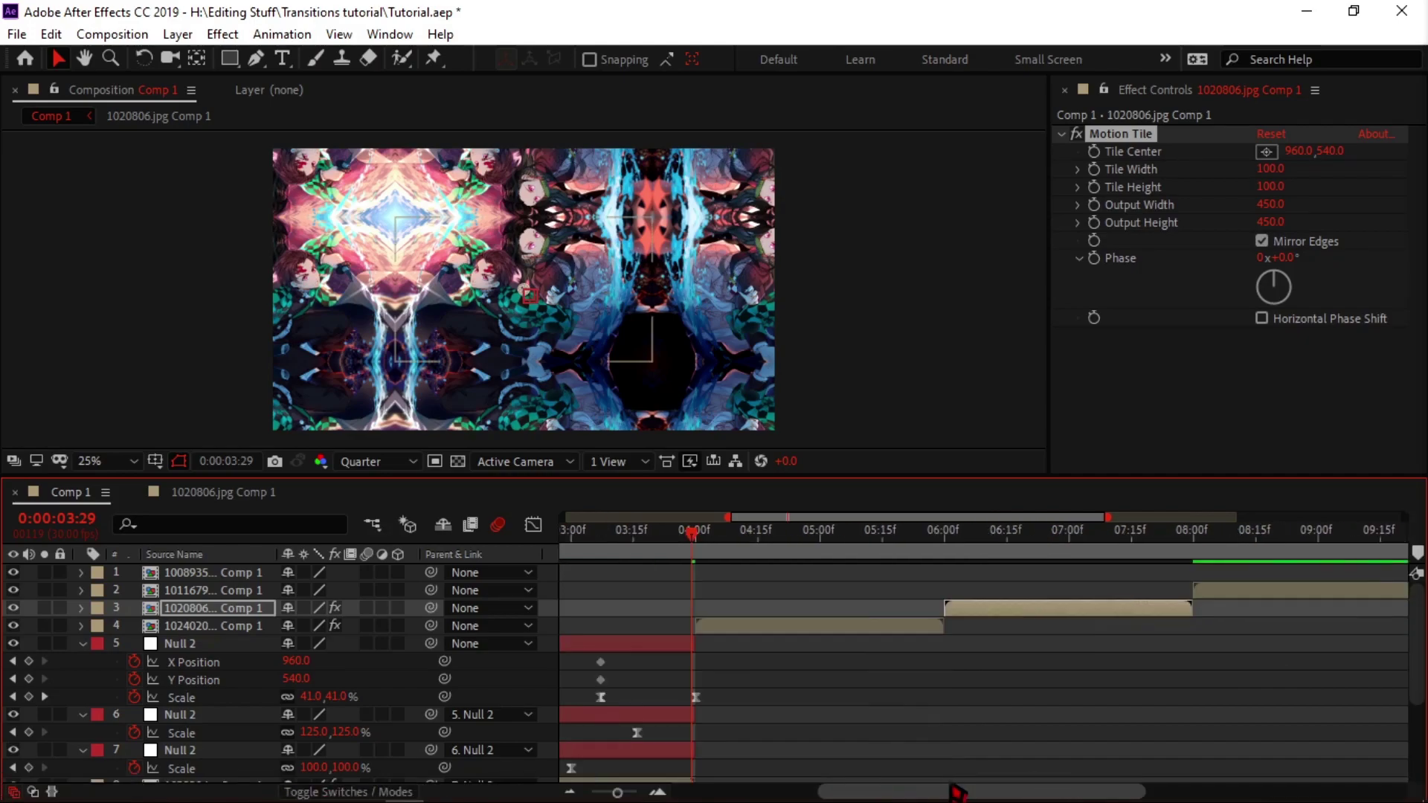
click(1157, 594)
key(ctrl+v)
drag(1056, 791, 742, 795)
click(1213, 573)
key(ctrl+v)
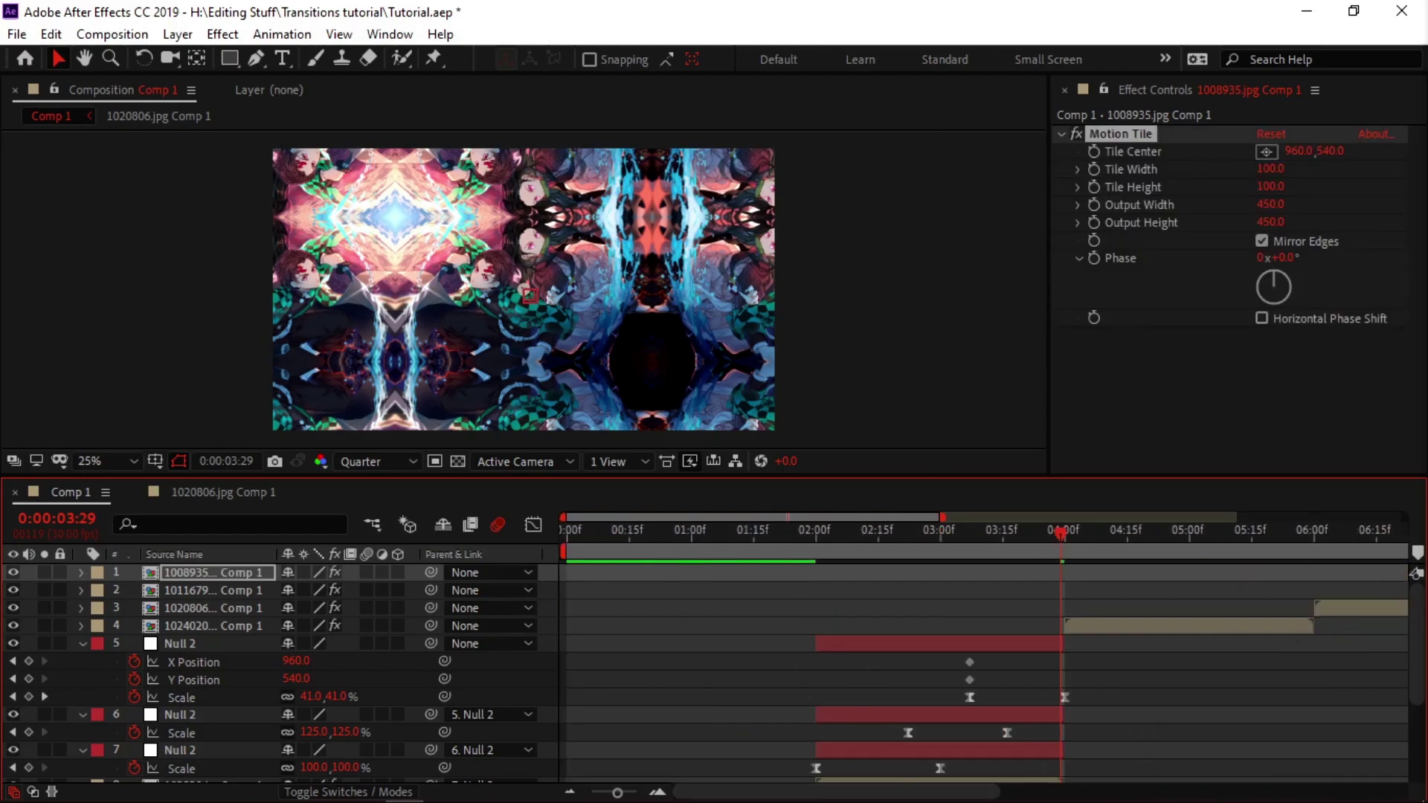
Enable motion blur for all layers in the composition.
scroll(1411, 633, down, 2)
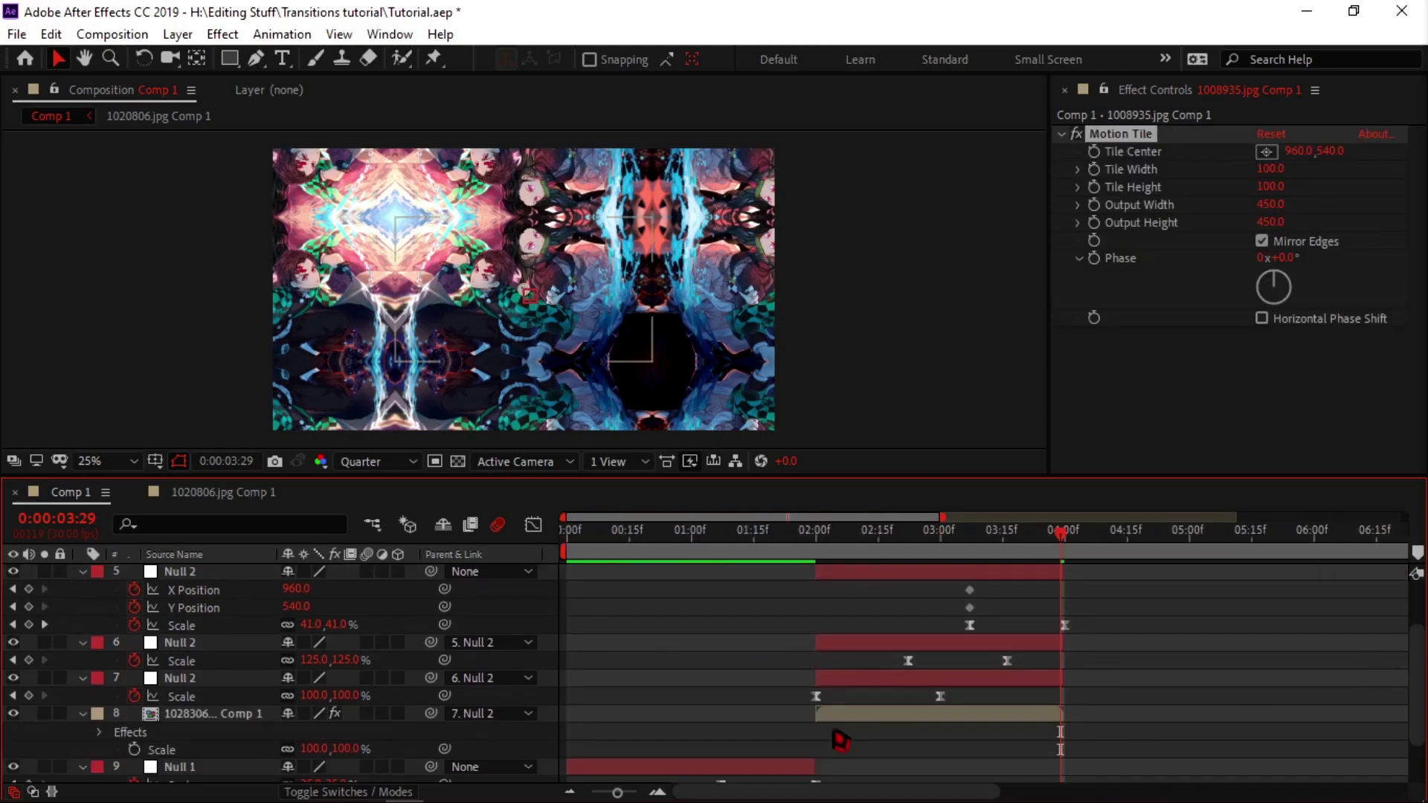
key(ctrl+a)
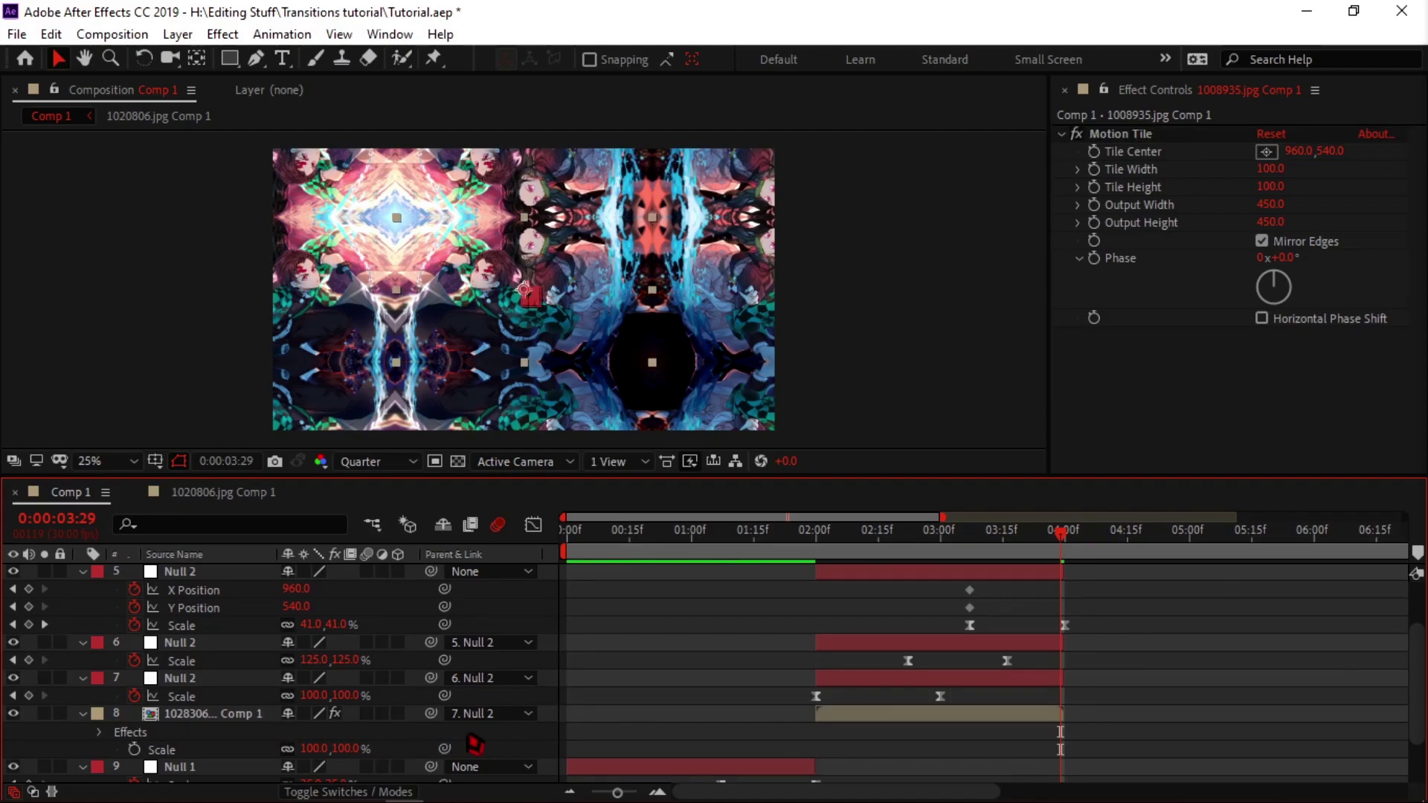
click(369, 715)
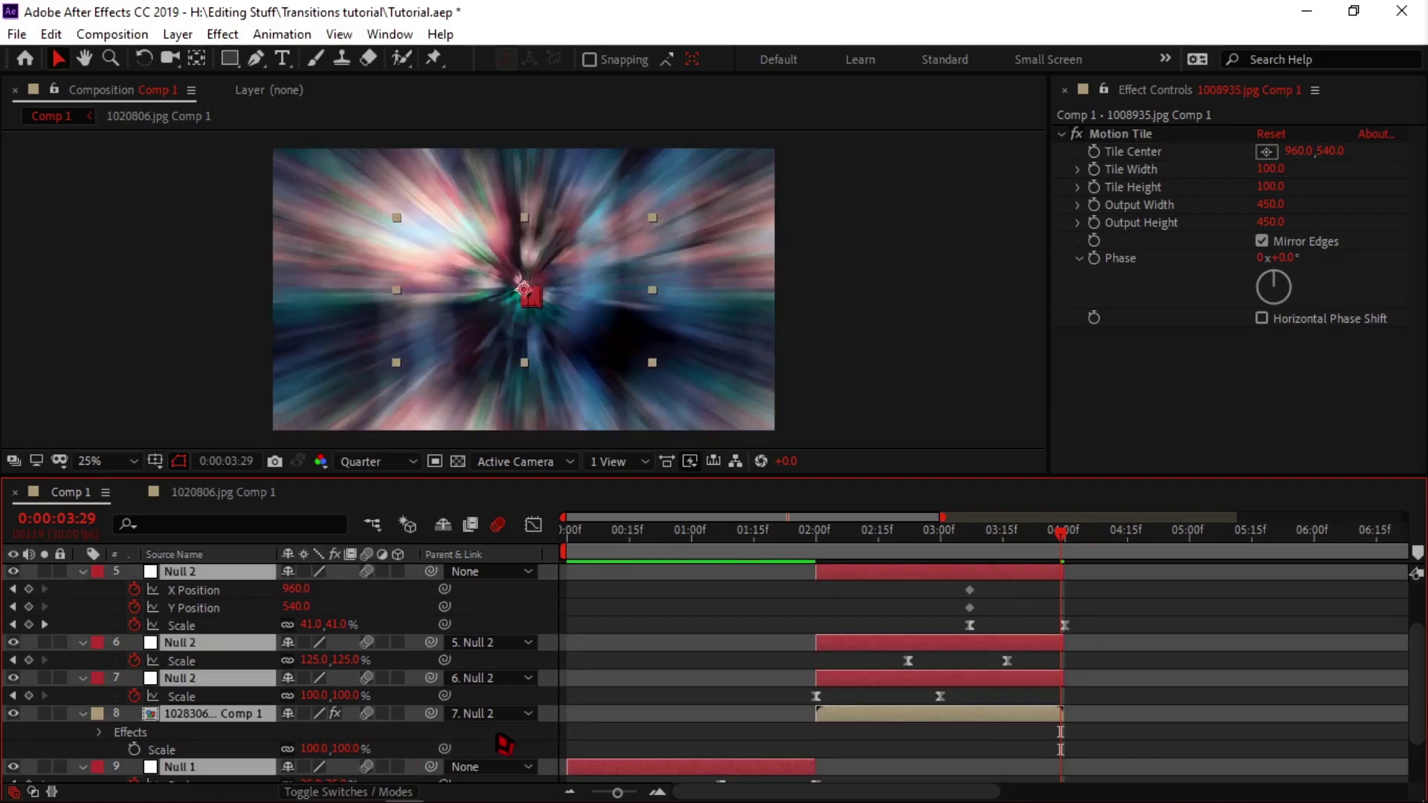
Set the X Position of the Null 2 on layer 5 to -537 at 0:00:03:29.
mouse_move(1061, 545)
mouse_down()
mouse_move(1043, 543)
mouse_move(1062, 544)
mouse_up()
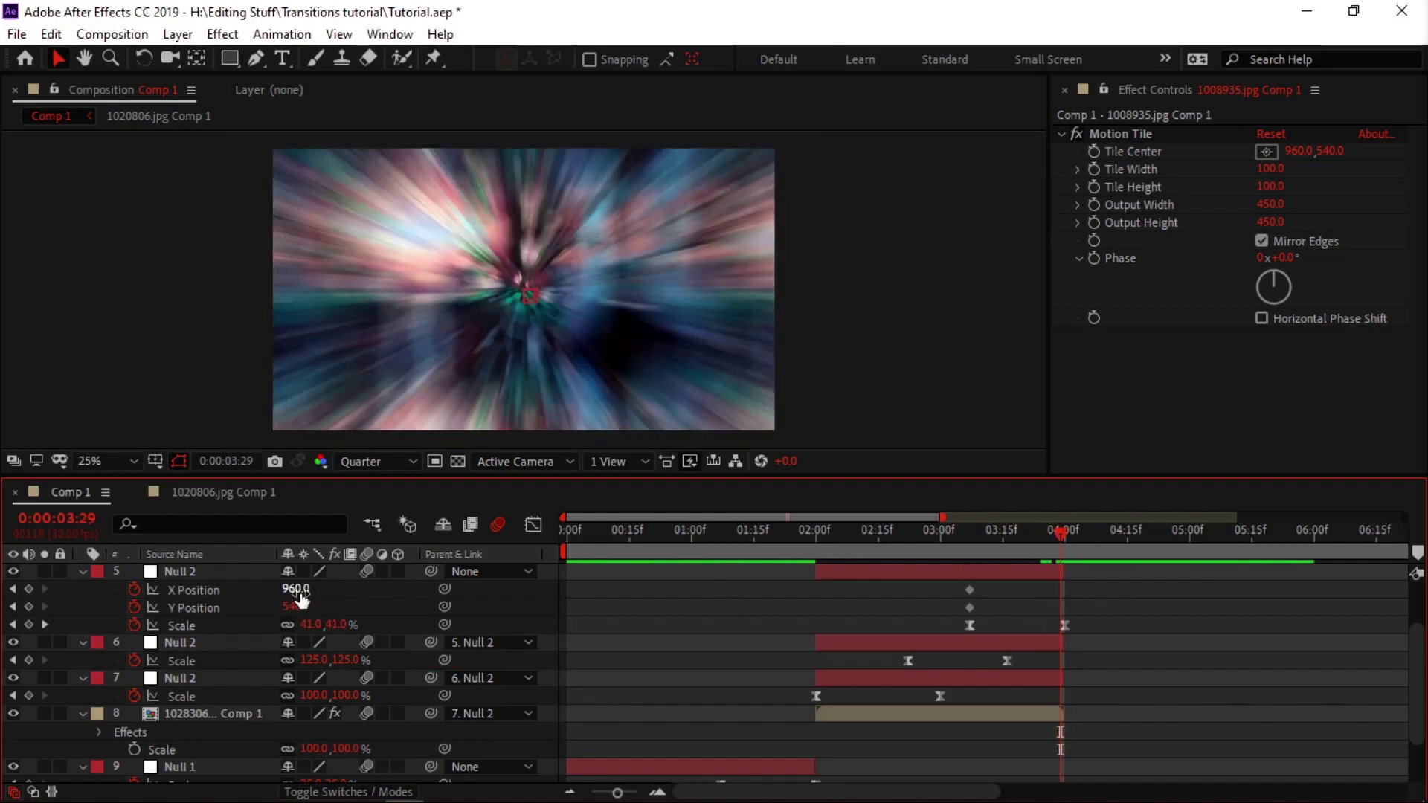
drag(298, 592, 2, 614)
click(860, 712)
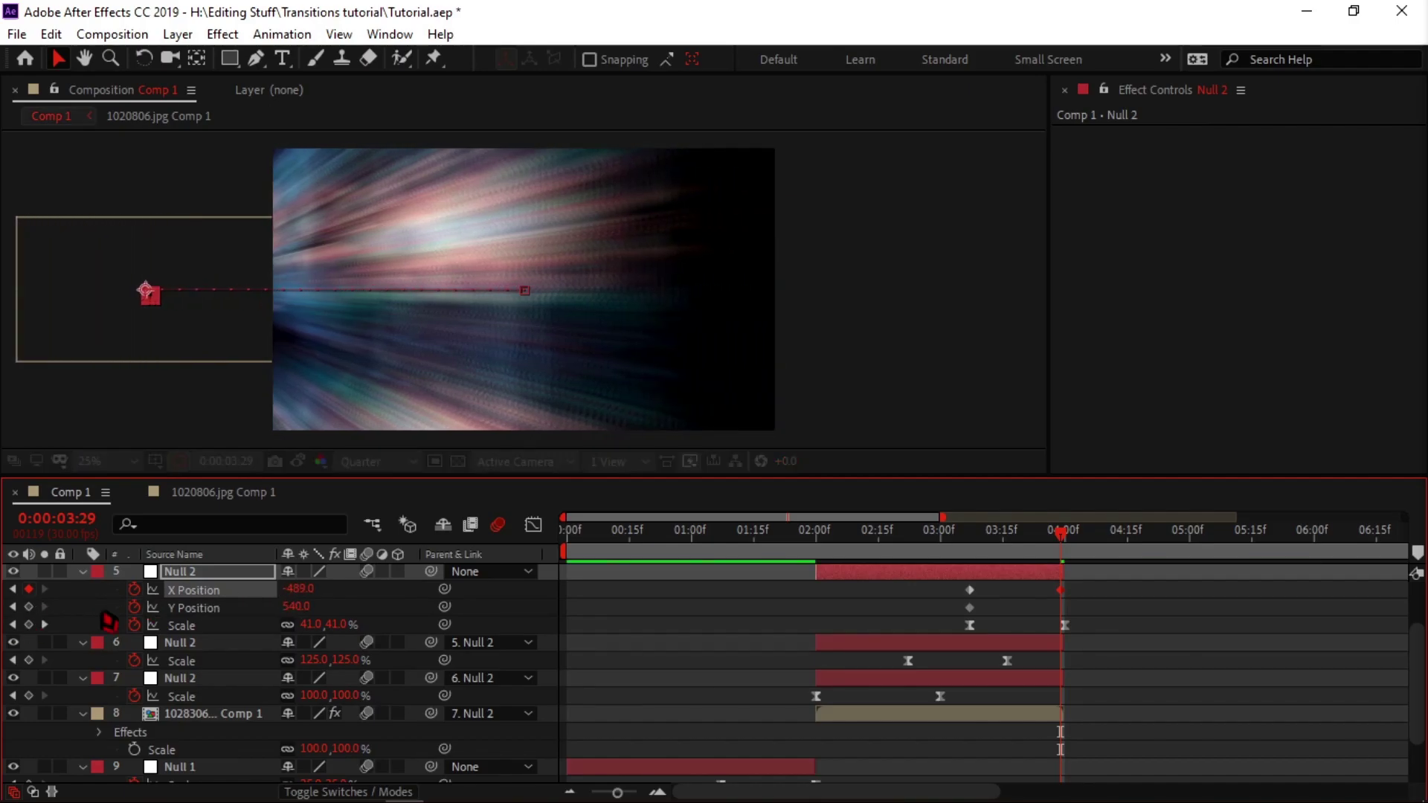
drag(296, 590, 249, 595)
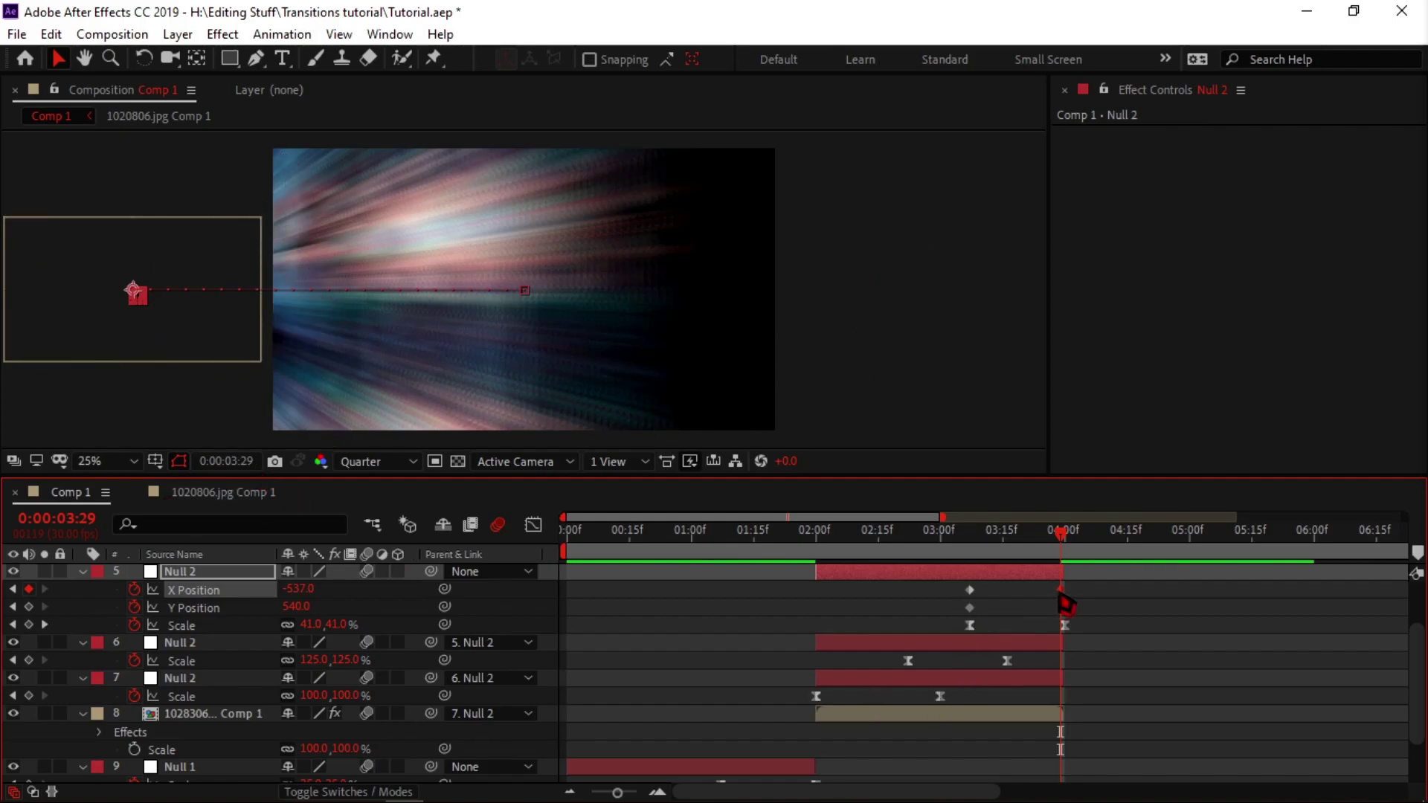
Ease the layer 5 null's Position keyframes, ending X Position at 0:00:04:00 with a curve that falls steeply just before it.
mouse_move(948, 580)
mouse_down()
mouse_move(1026, 615)
mouse_move(1131, 631)
mouse_up()
key(F9)
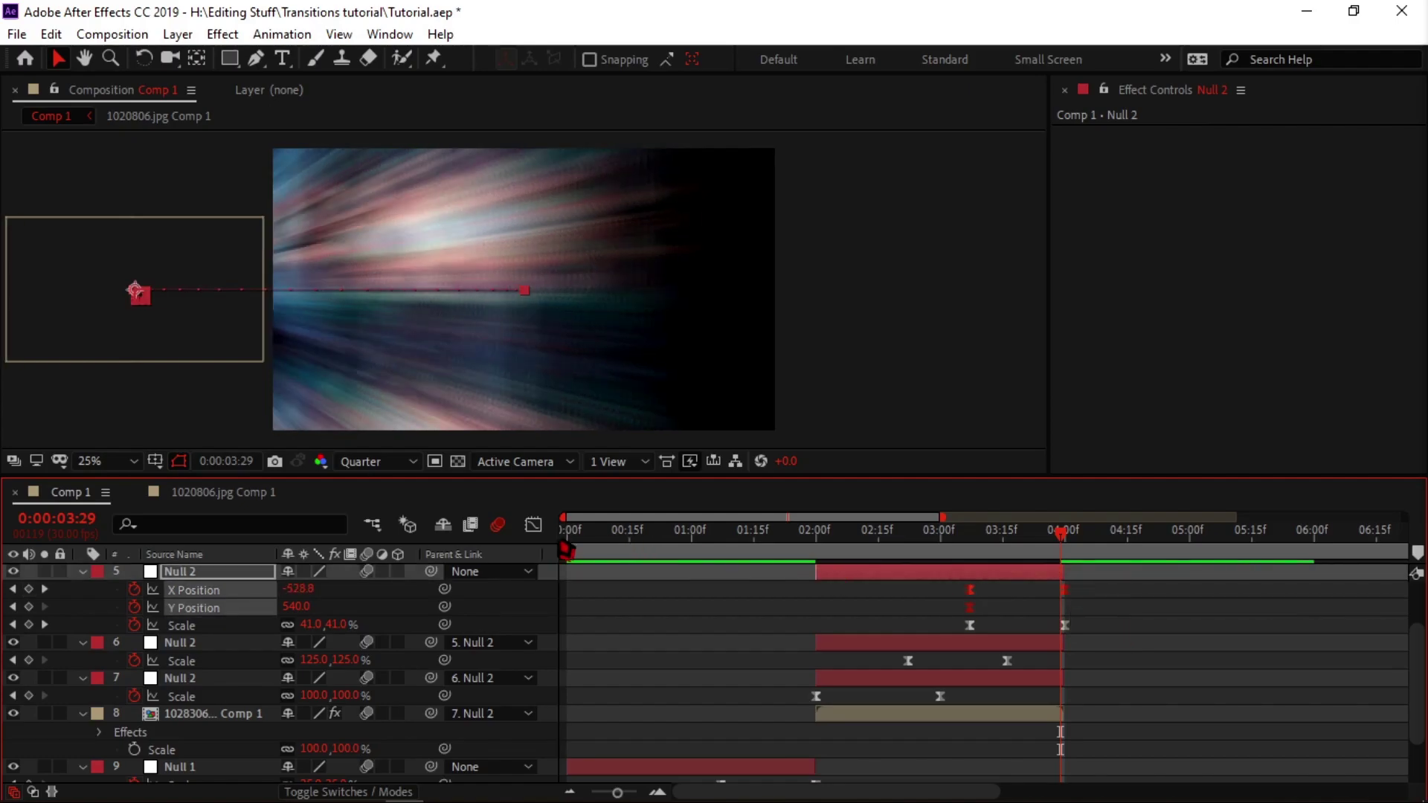
click(533, 525)
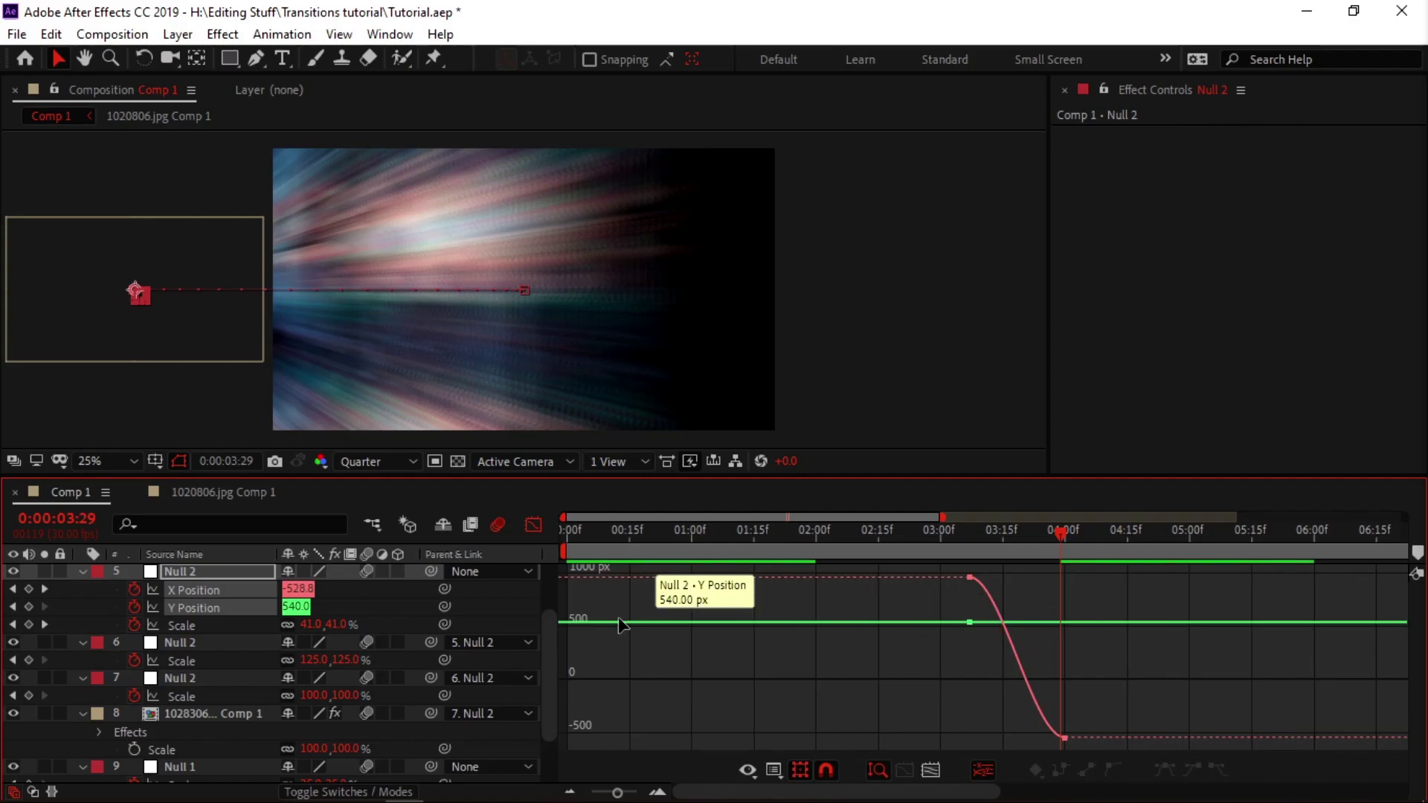
click(259, 610)
click(257, 590)
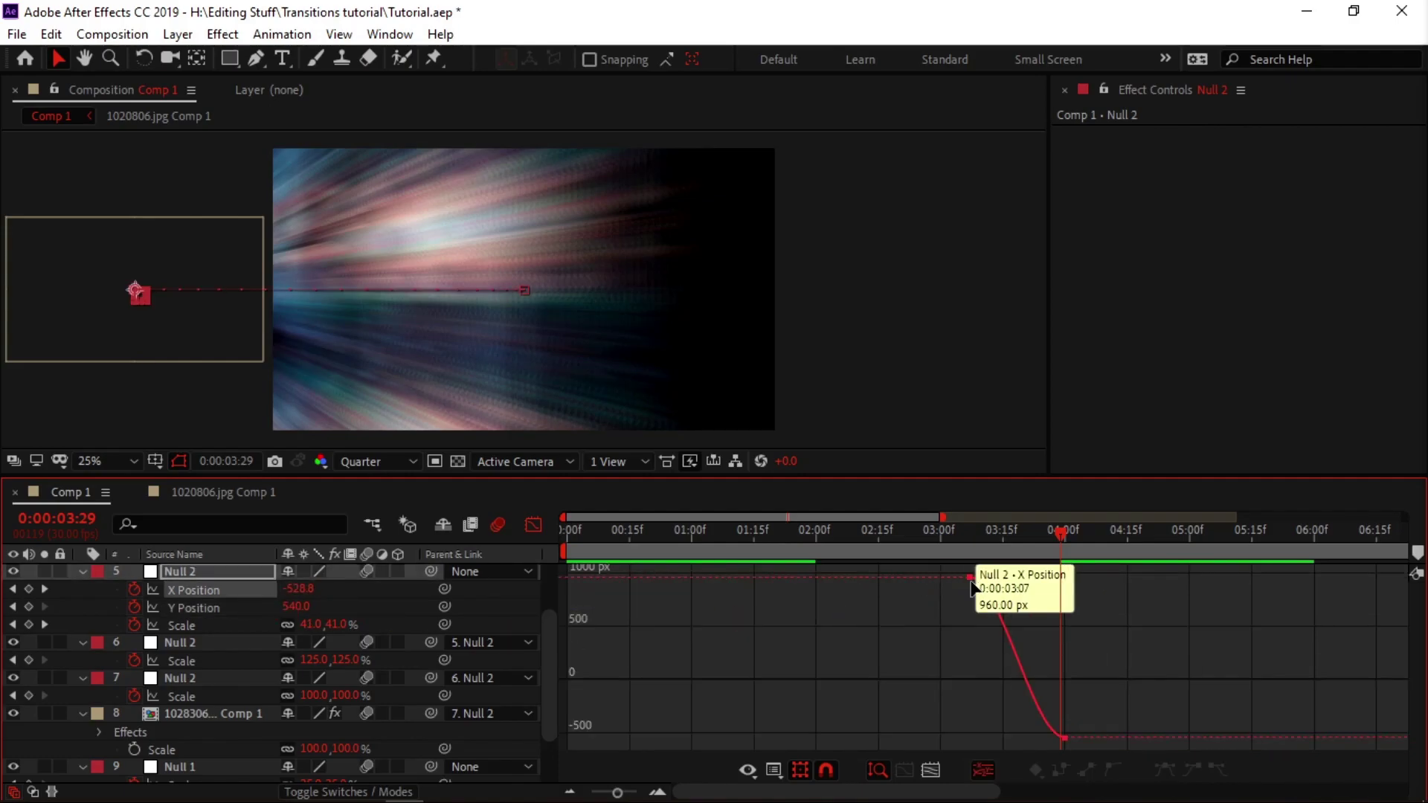
drag(1001, 578, 1064, 577)
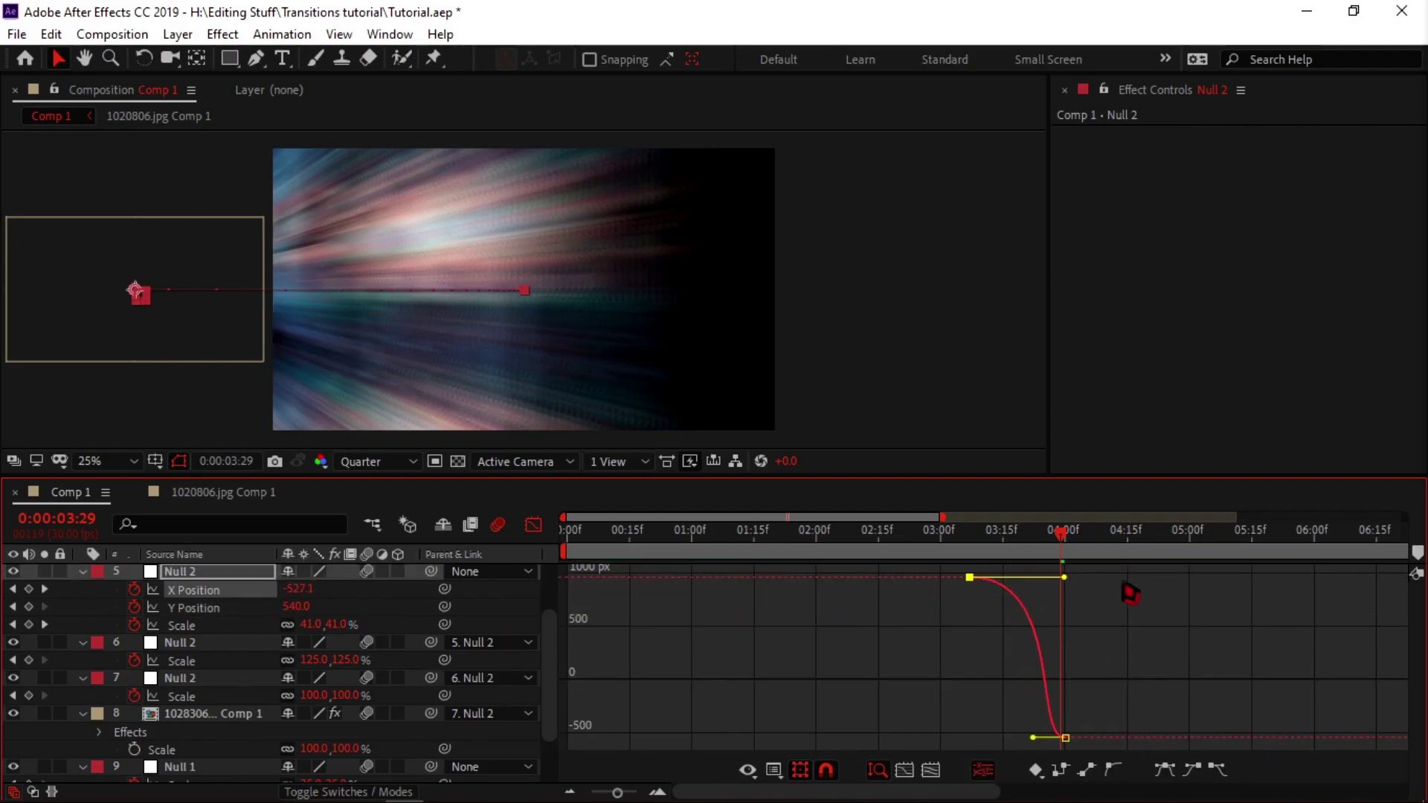
drag(1033, 738, 1059, 583)
click(1103, 635)
Preview the transitions from the start of the composition.
click(533, 525)
drag(884, 552, 631, 554)
key(Home)
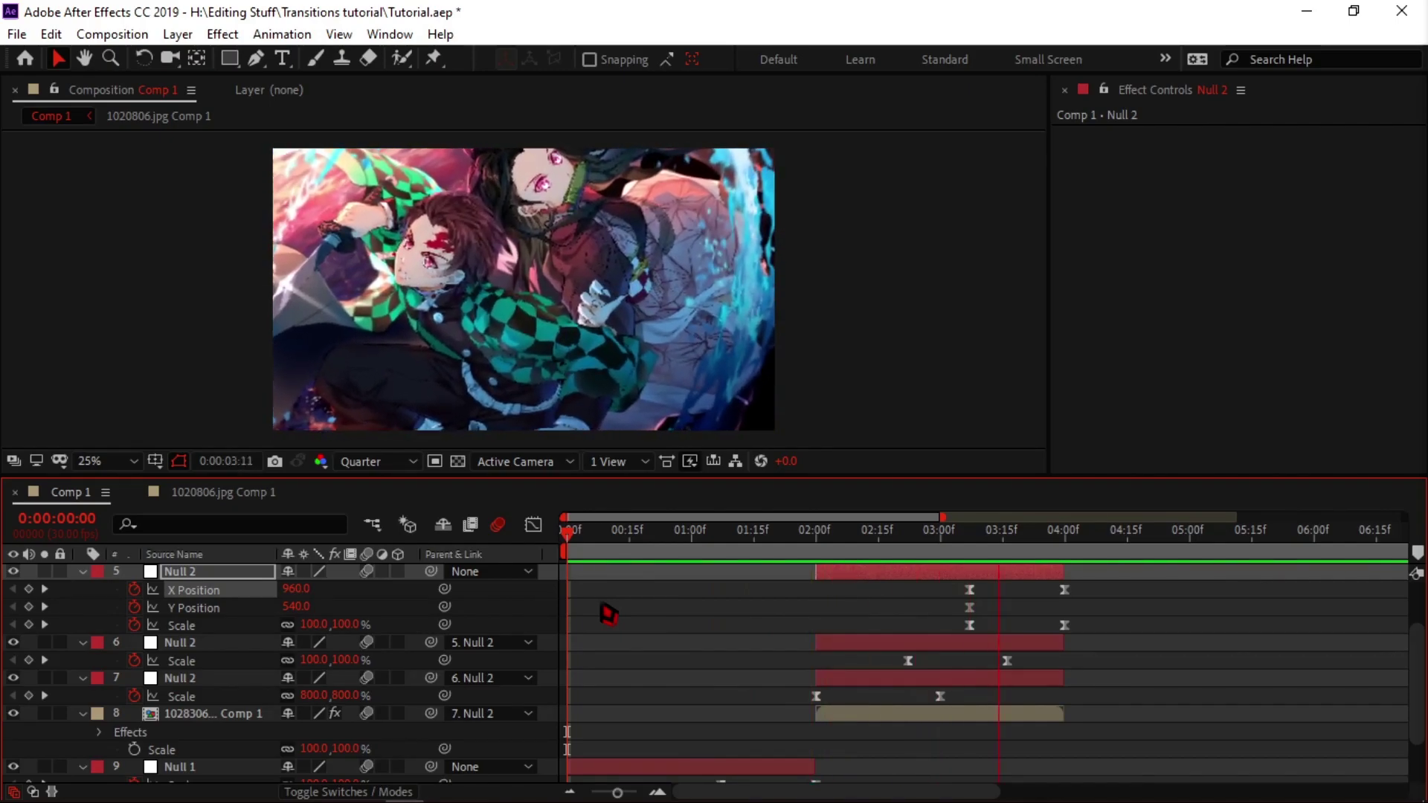
Add a null above the 1024020 clip and trim it to span 0:00:04:00 to 0:00:06:00.
drag(893, 554, 1065, 554)
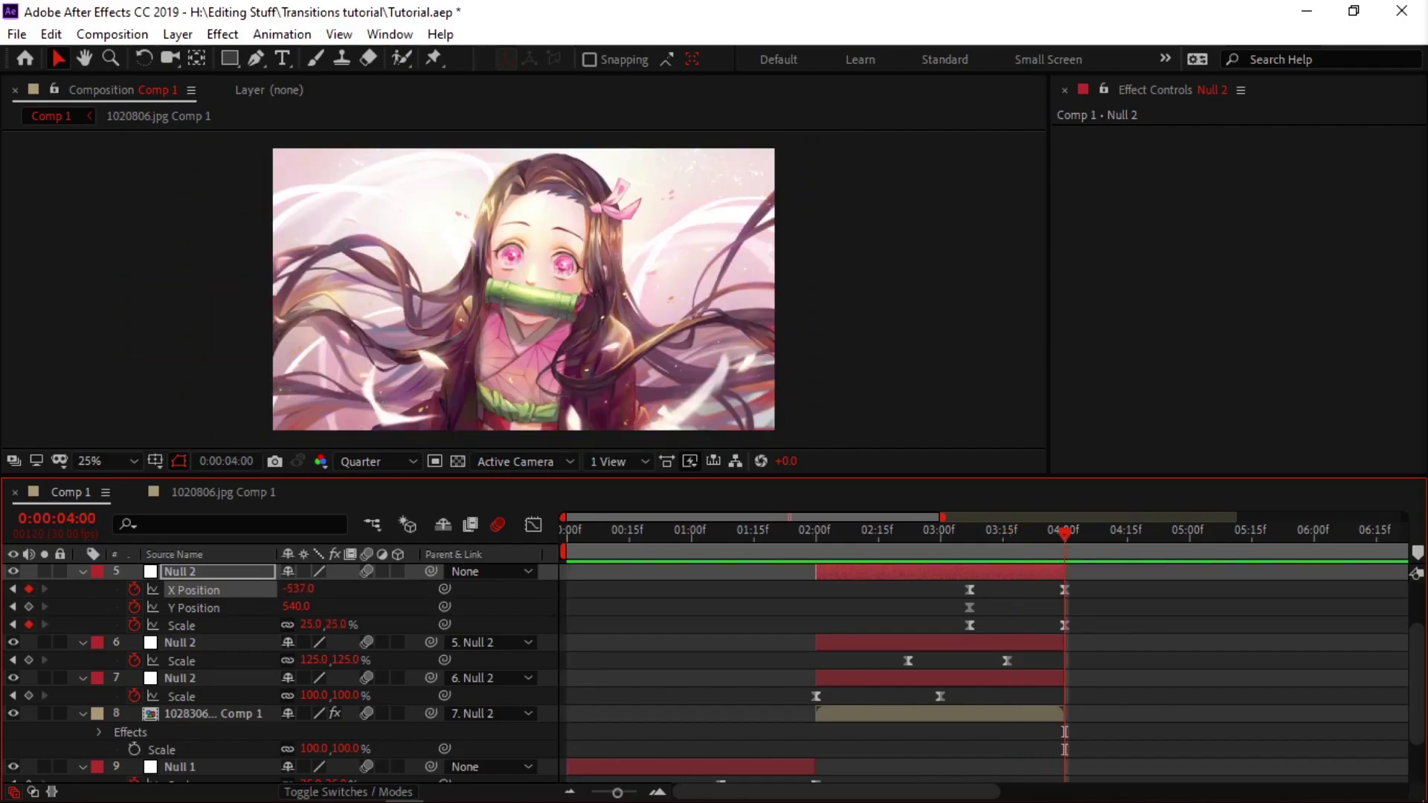
scroll(1406, 654, up, 2)
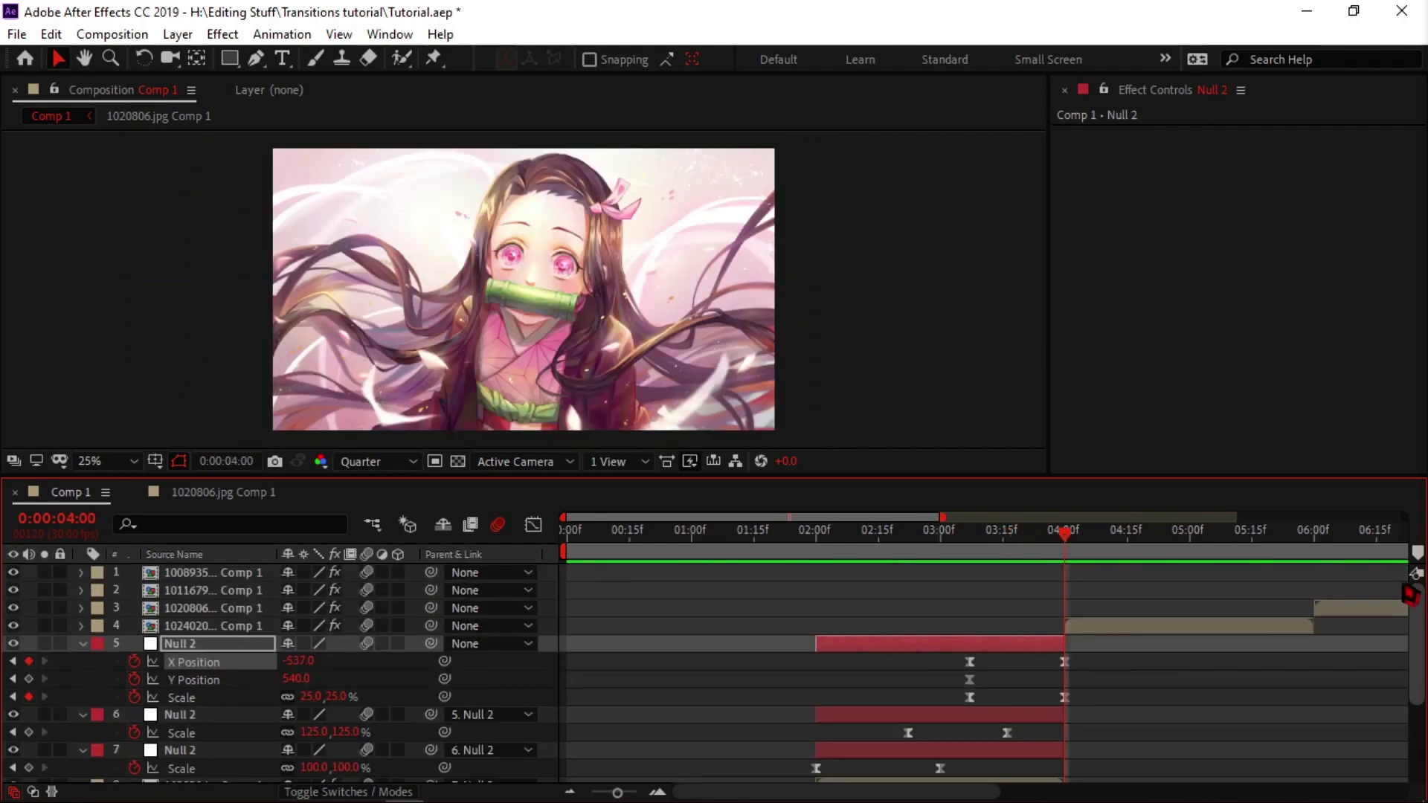
click(1121, 631)
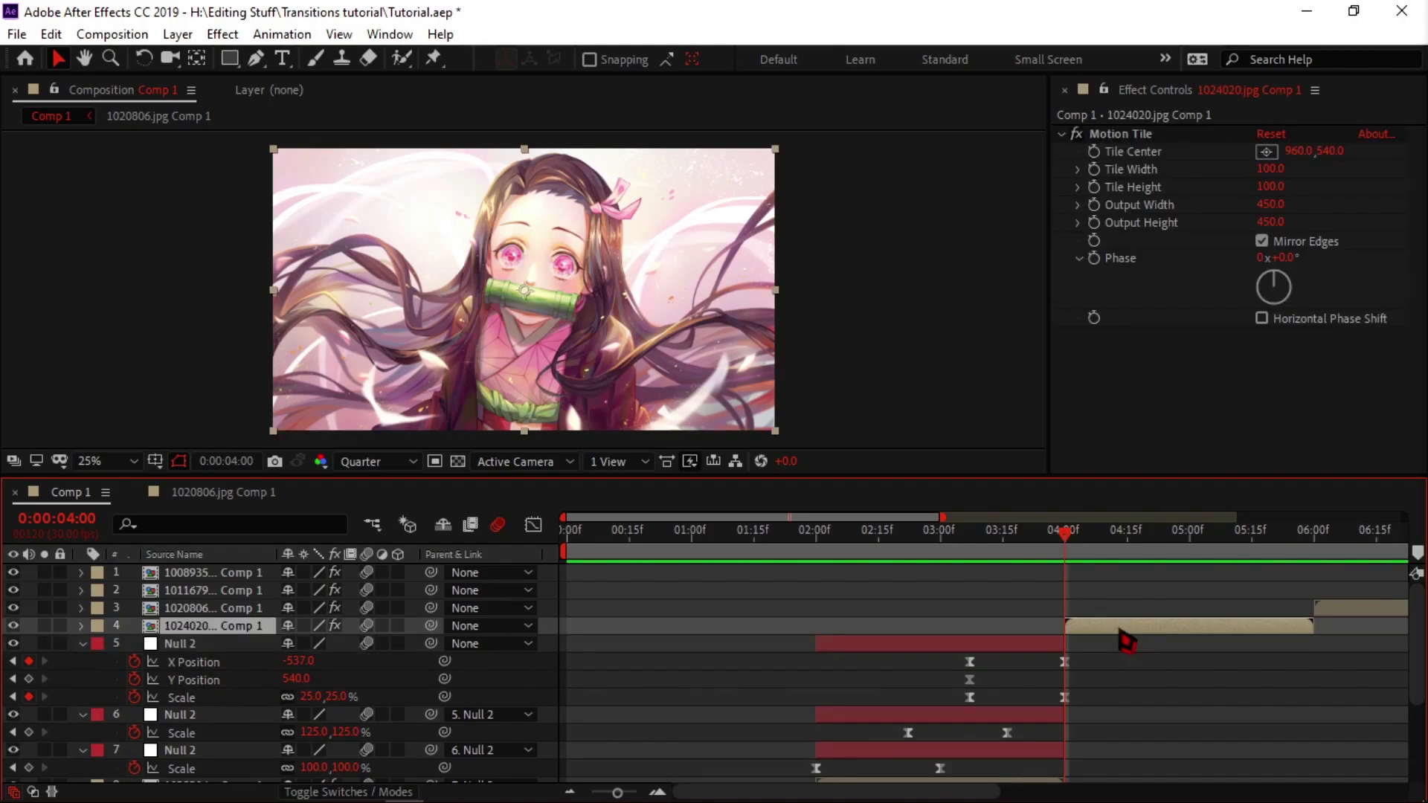
key(ctrl+alt+shift+y)
key(ctrl+shift+d)
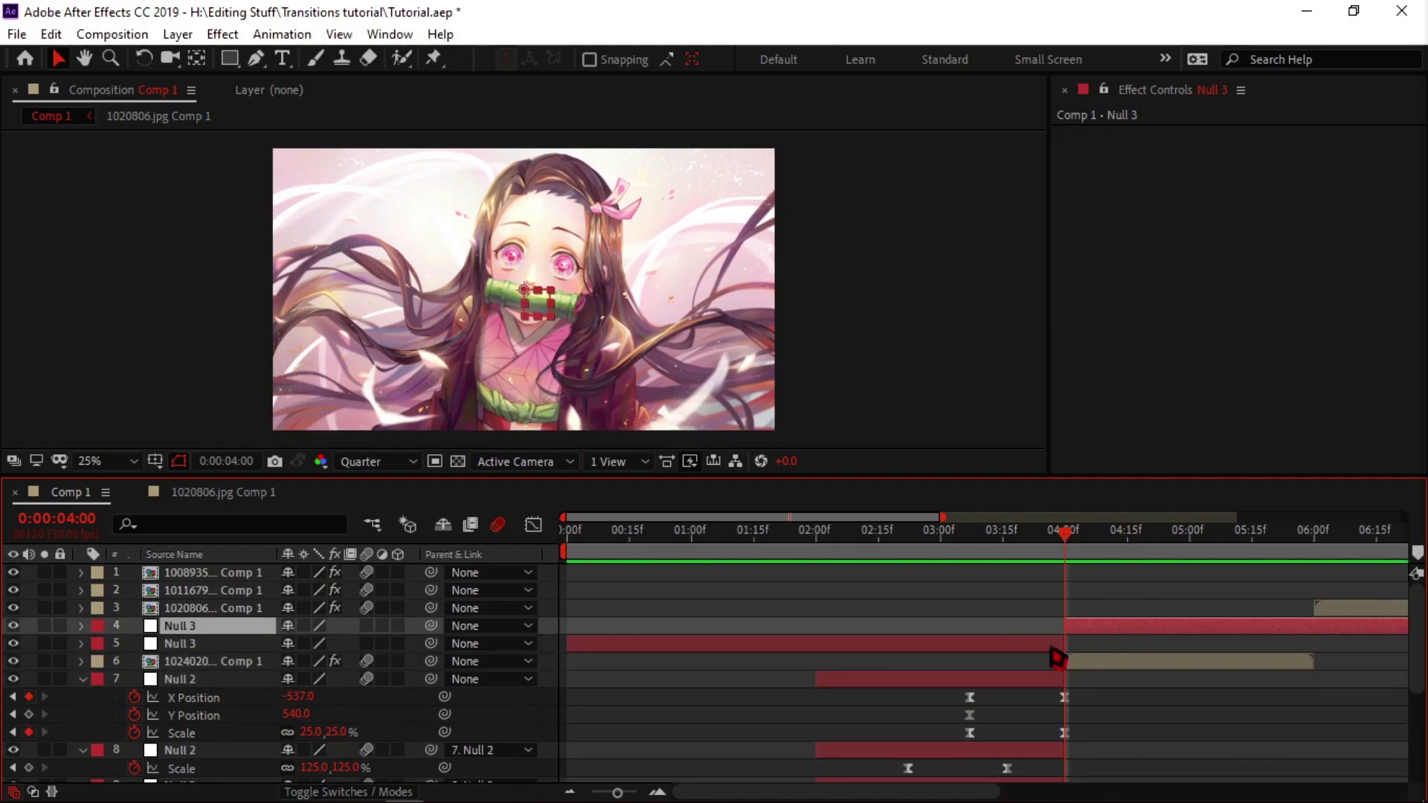
click(1052, 646)
key(Delete)
drag(1068, 531, 1318, 604)
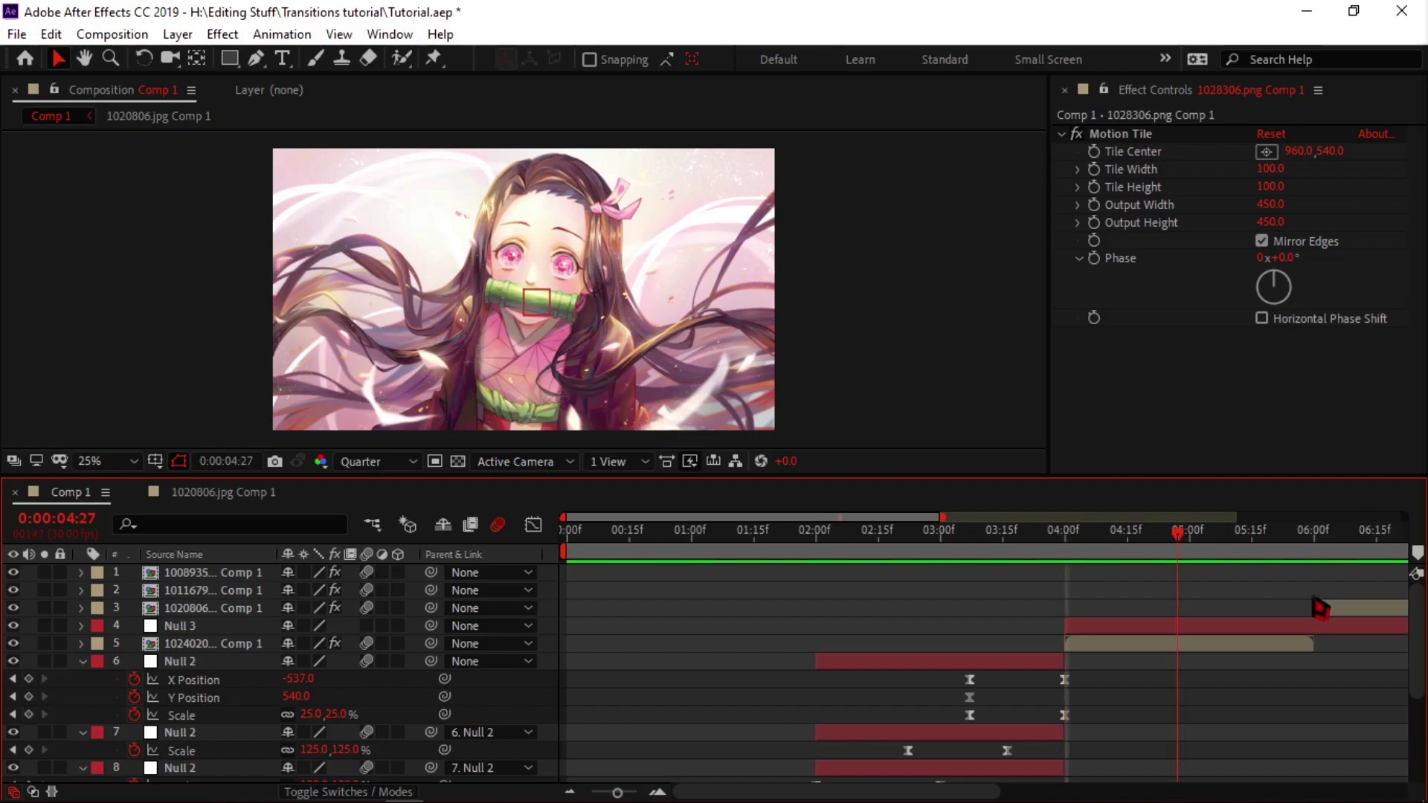
click(1331, 631)
key(ctrl+shift+d)
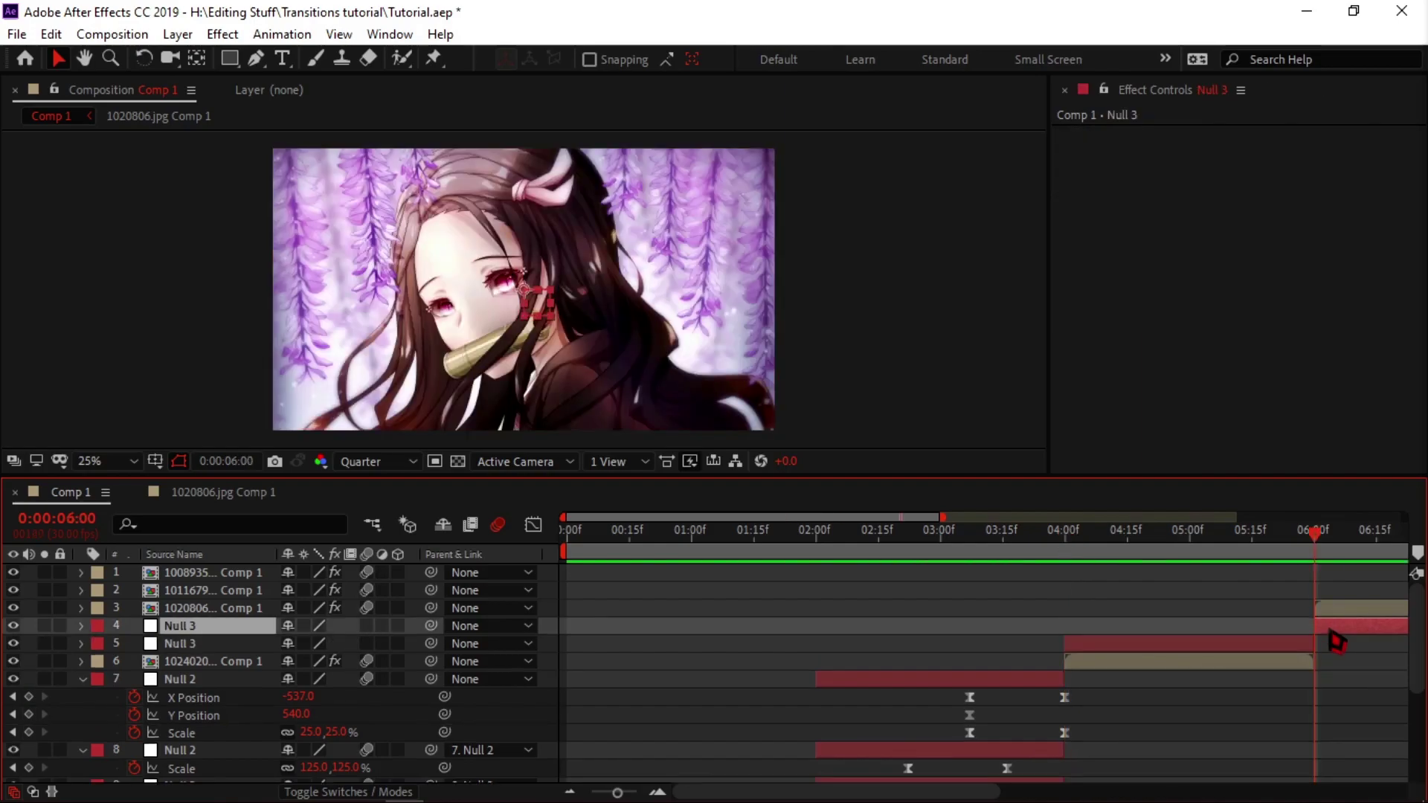
key(Delete)
Duplicate the trimmed Null 3 twice to get three stacked nulls above the 1024020 clip.
click(1282, 632)
key(ctrl+d)
key(ctrl+d)
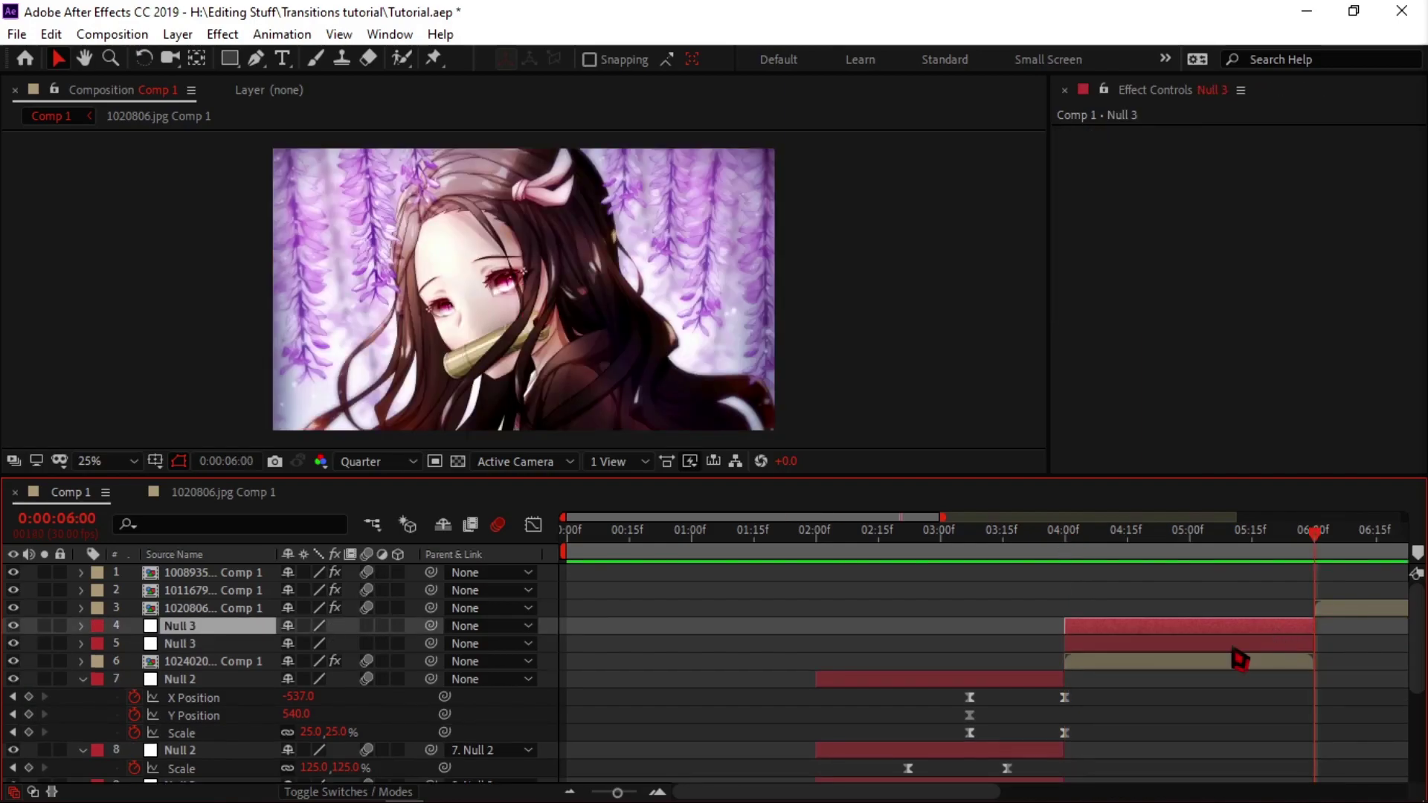
drag(430, 697, 217, 679)
click(217, 679)
click(476, 697)
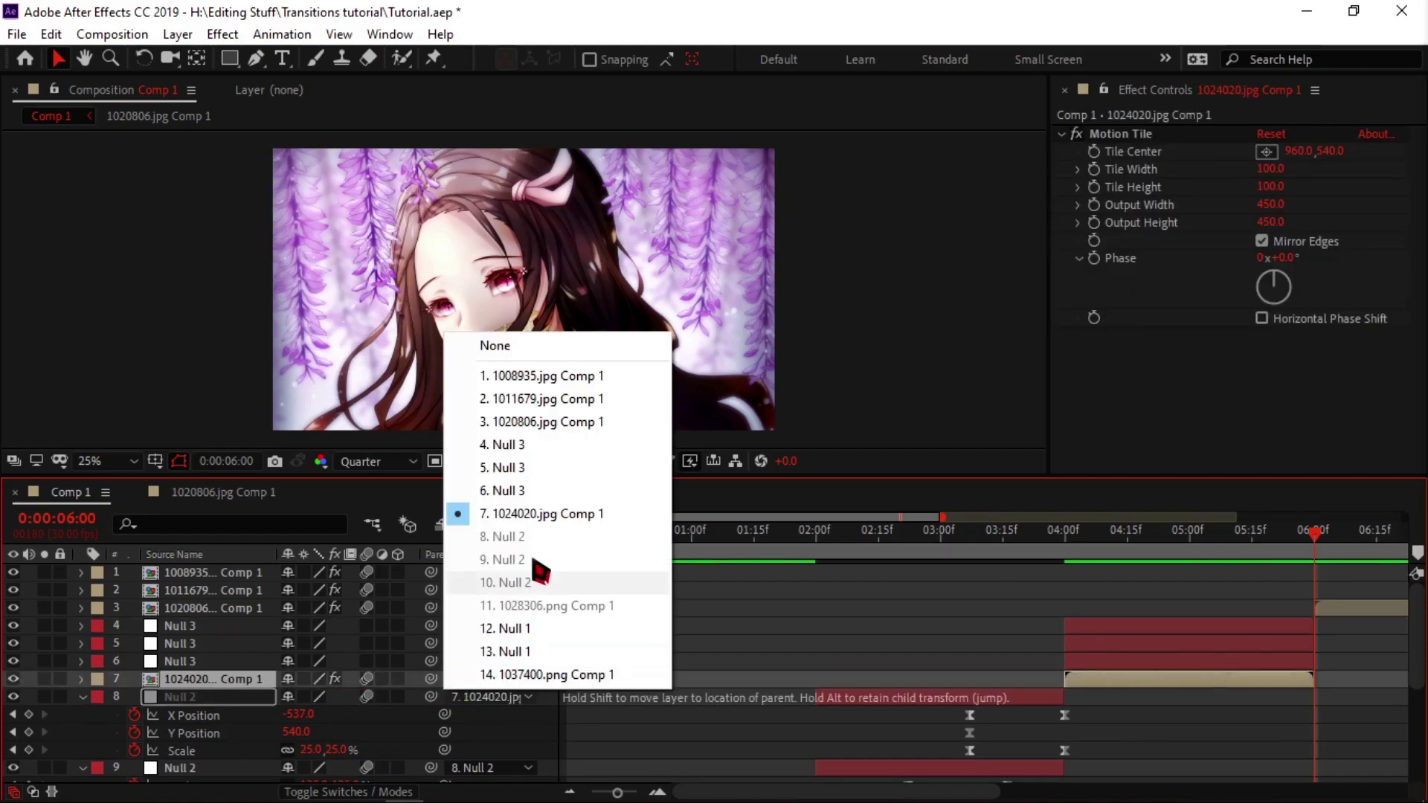
click(590, 346)
Parent the 1024020 clip to the layer 6 null, layer 6 to layer 5, and layer 5 to layer 4.
drag(431, 680, 179, 662)
drag(429, 661, 183, 644)
drag(430, 644, 178, 626)
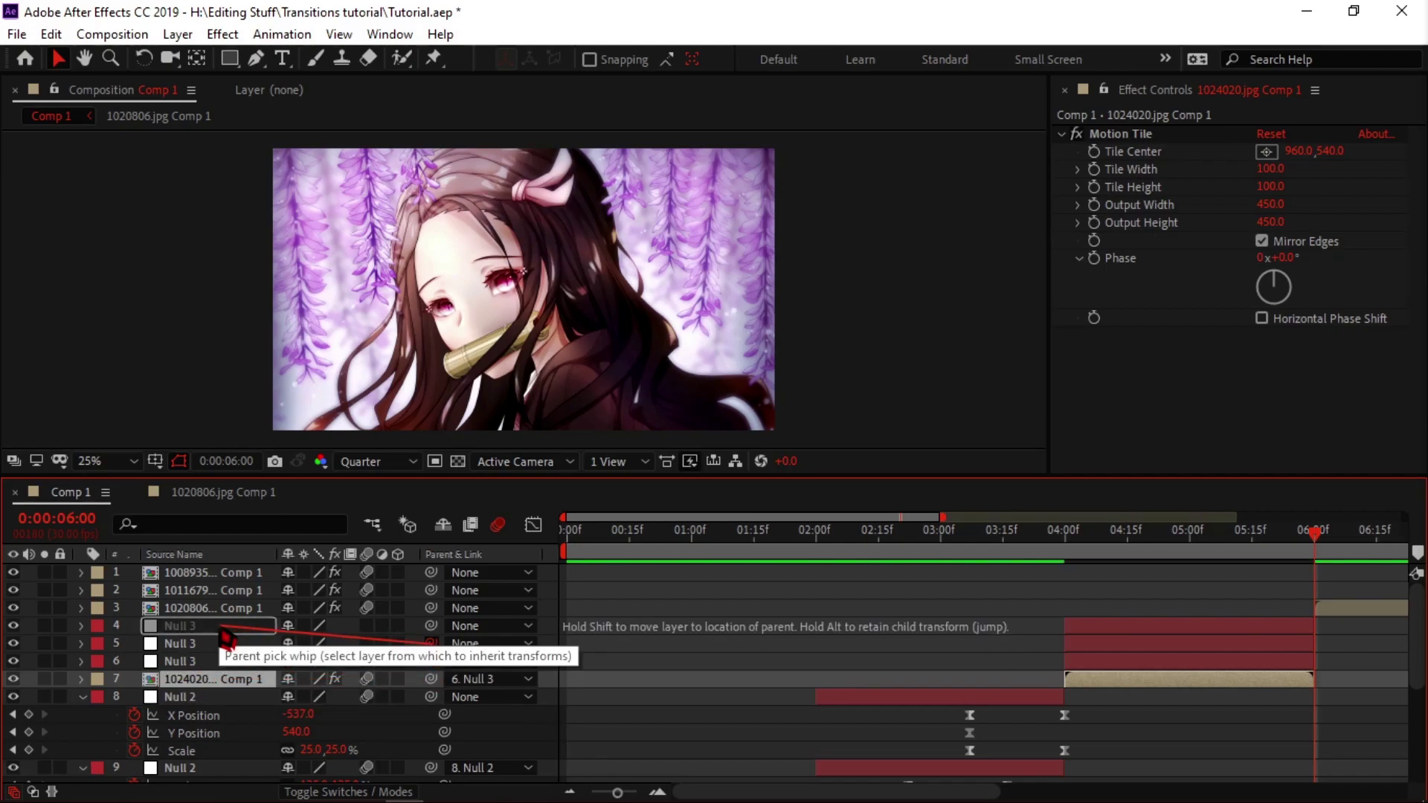
key(ctrl+s)
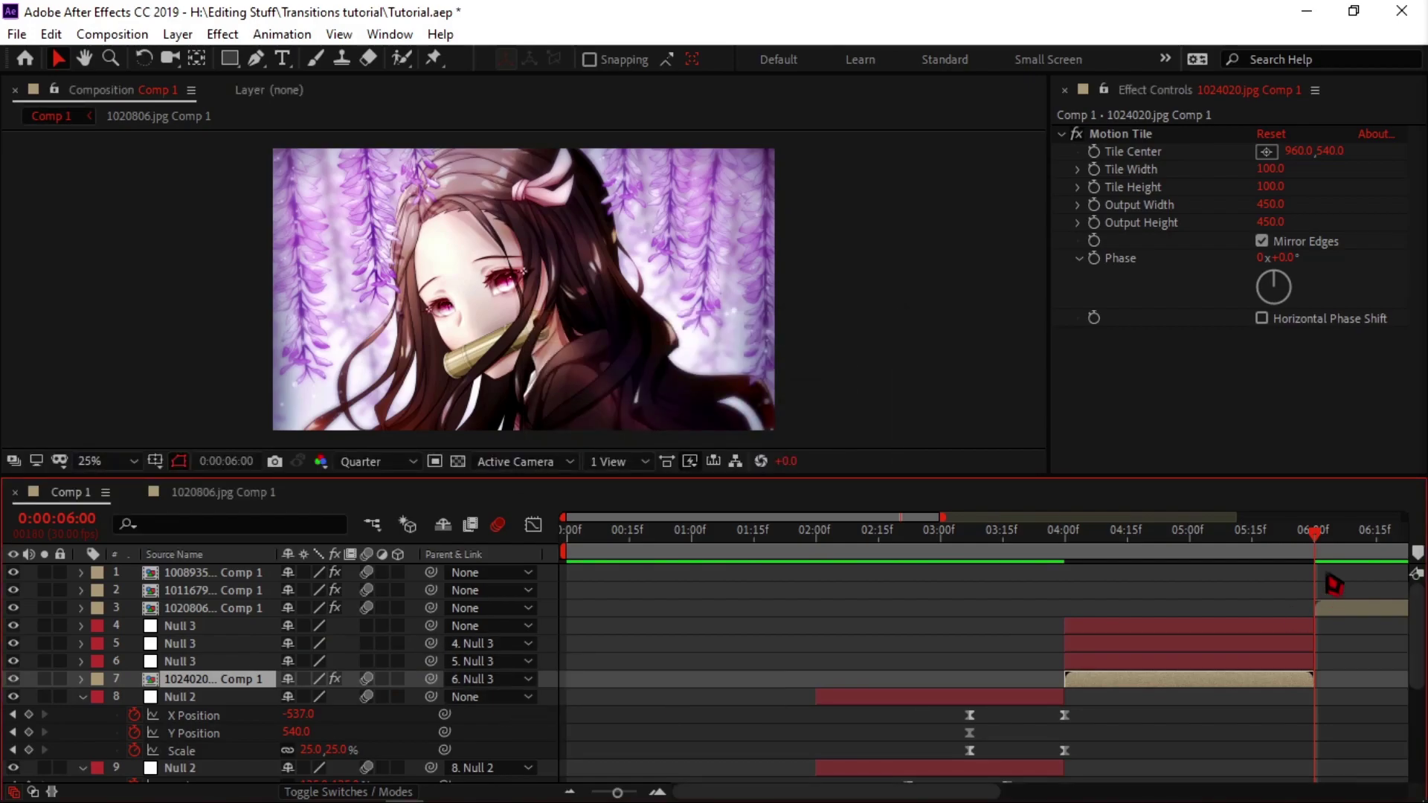
Copy the two Scale keyframes from the layer 10 null onto the layer 6 null, starting at 0:00:04:00.
drag(1208, 545, 1064, 546)
click(1099, 671)
drag(1414, 638, 1411, 700)
drag(807, 716, 1042, 740)
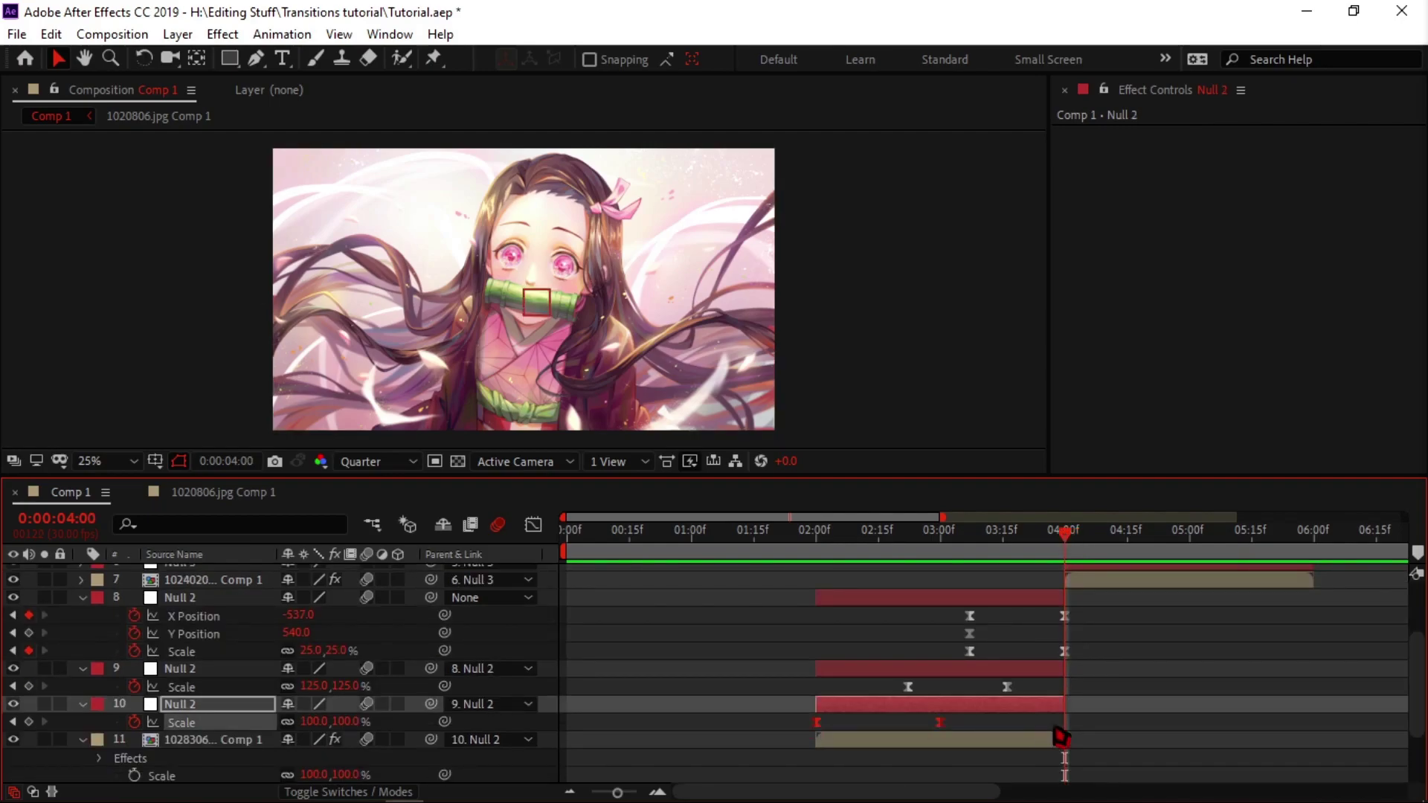
scroll(1100, 669, up, 5)
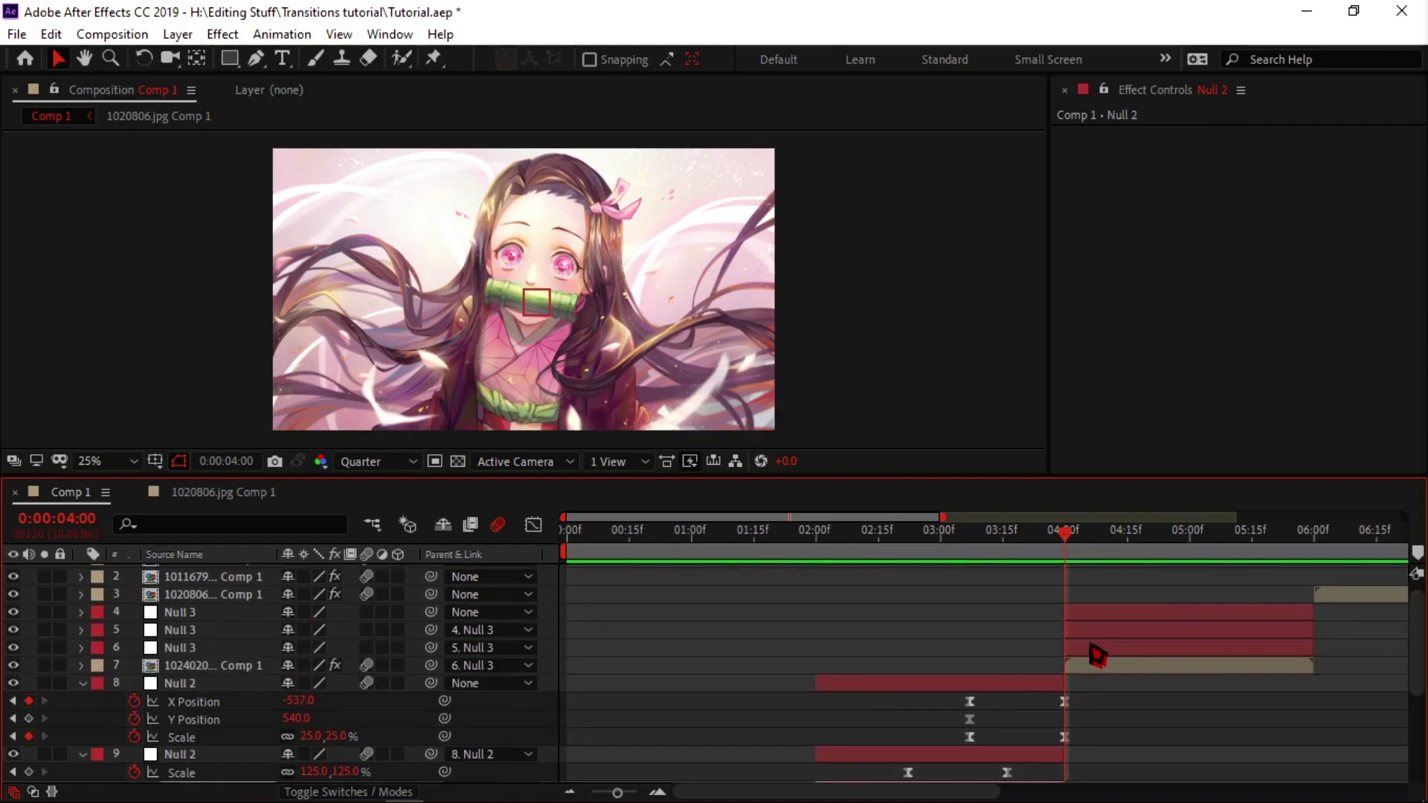
click(1092, 652)
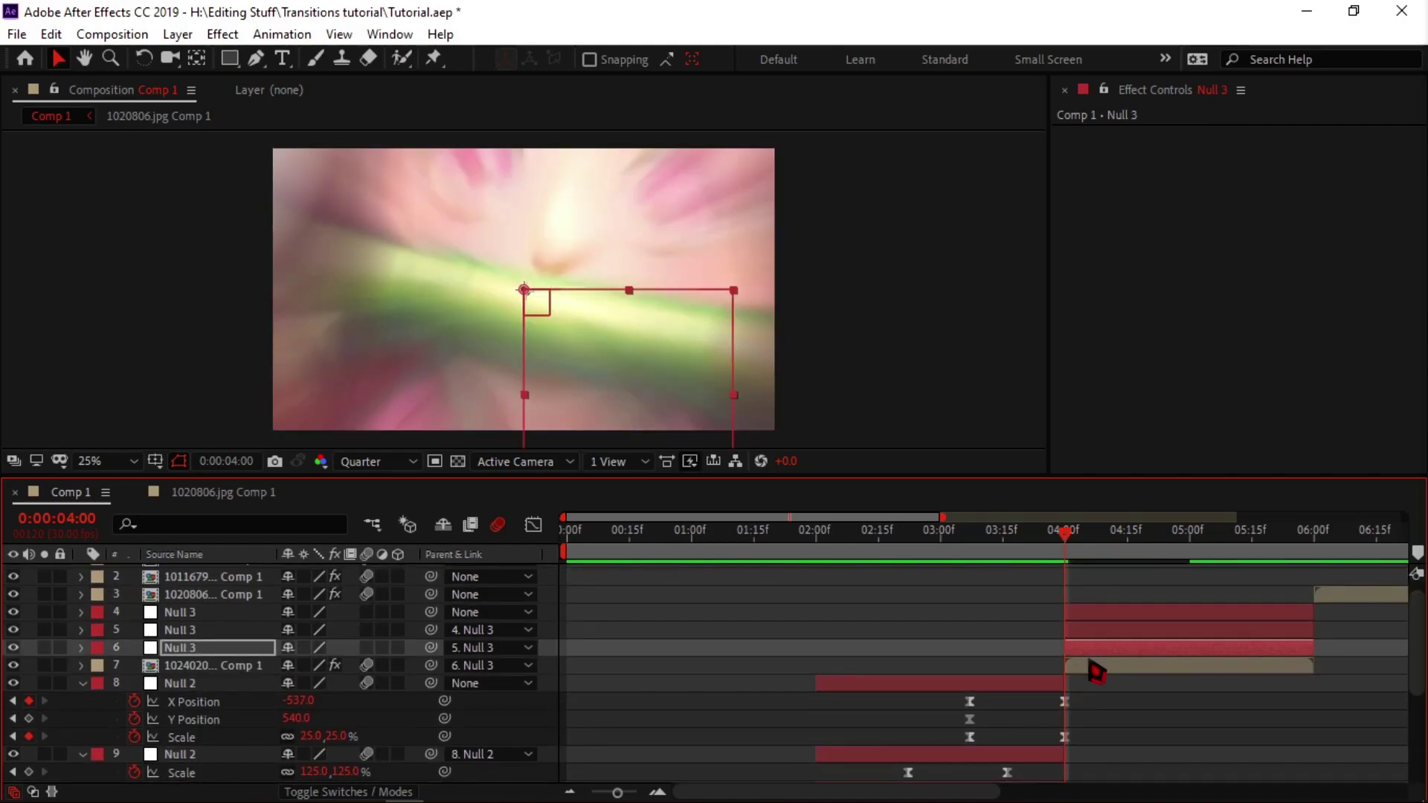
key(s)
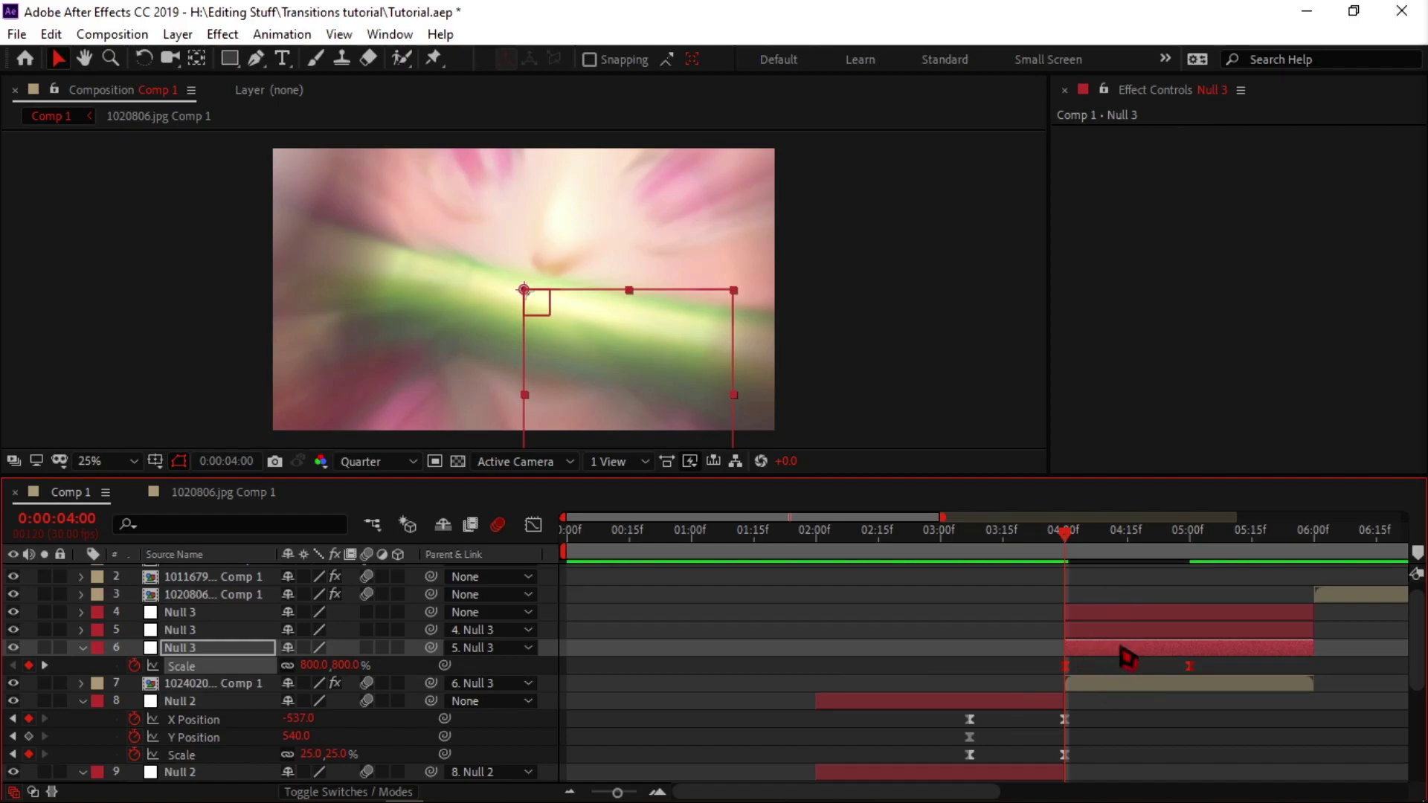
Separate the layer 6 null's Position dimensions and keyframe X and Y Position at 0:00:04:00.
key(shift+p)
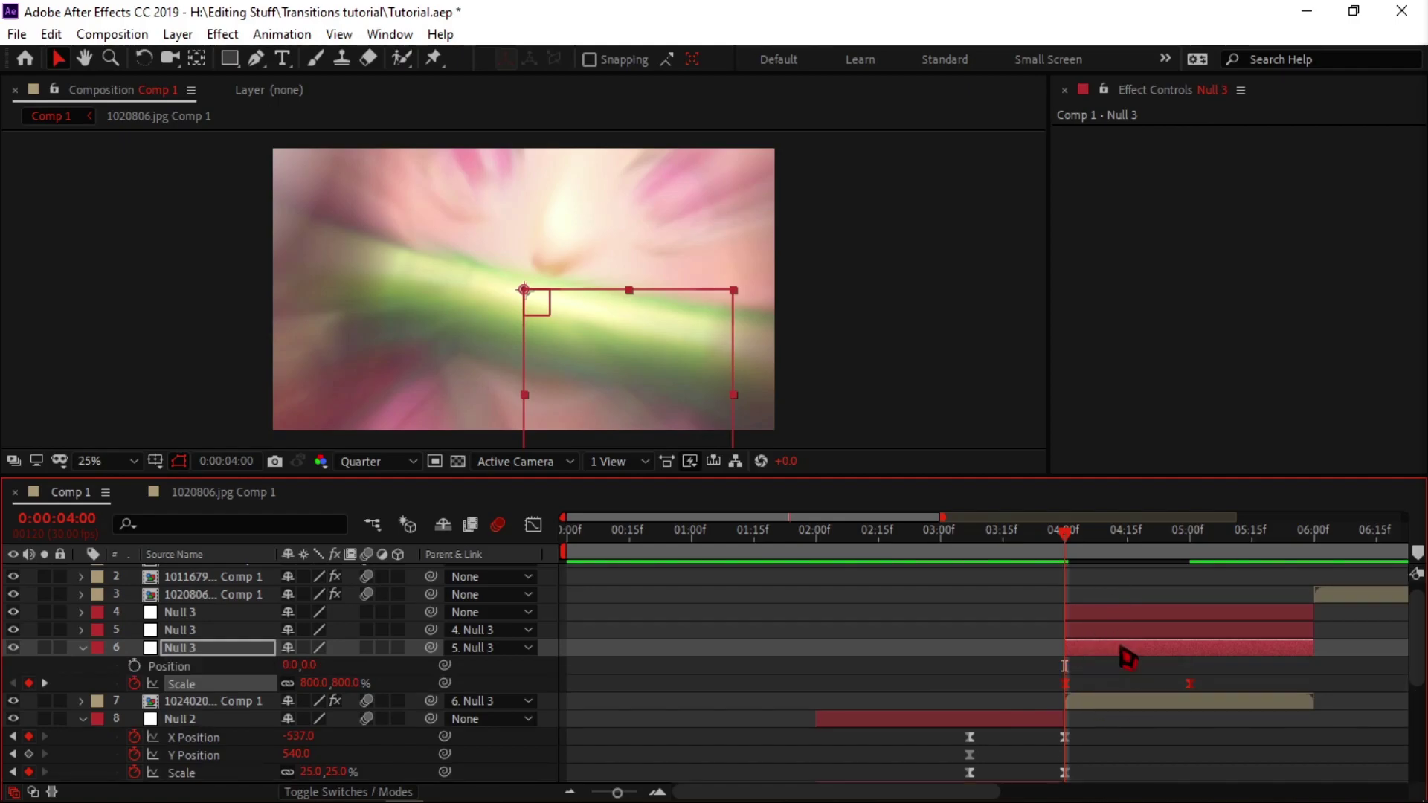
right_click(148, 667)
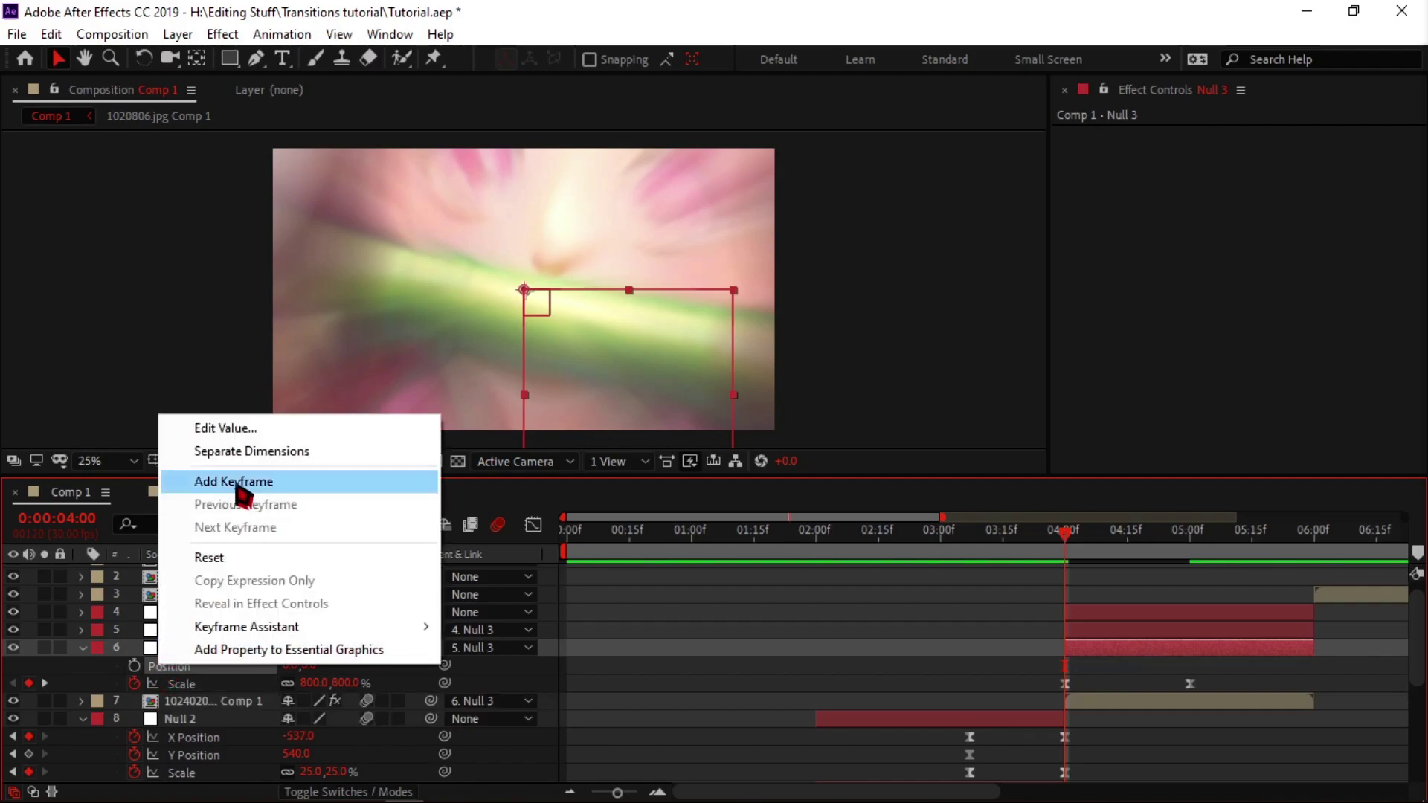
click(248, 456)
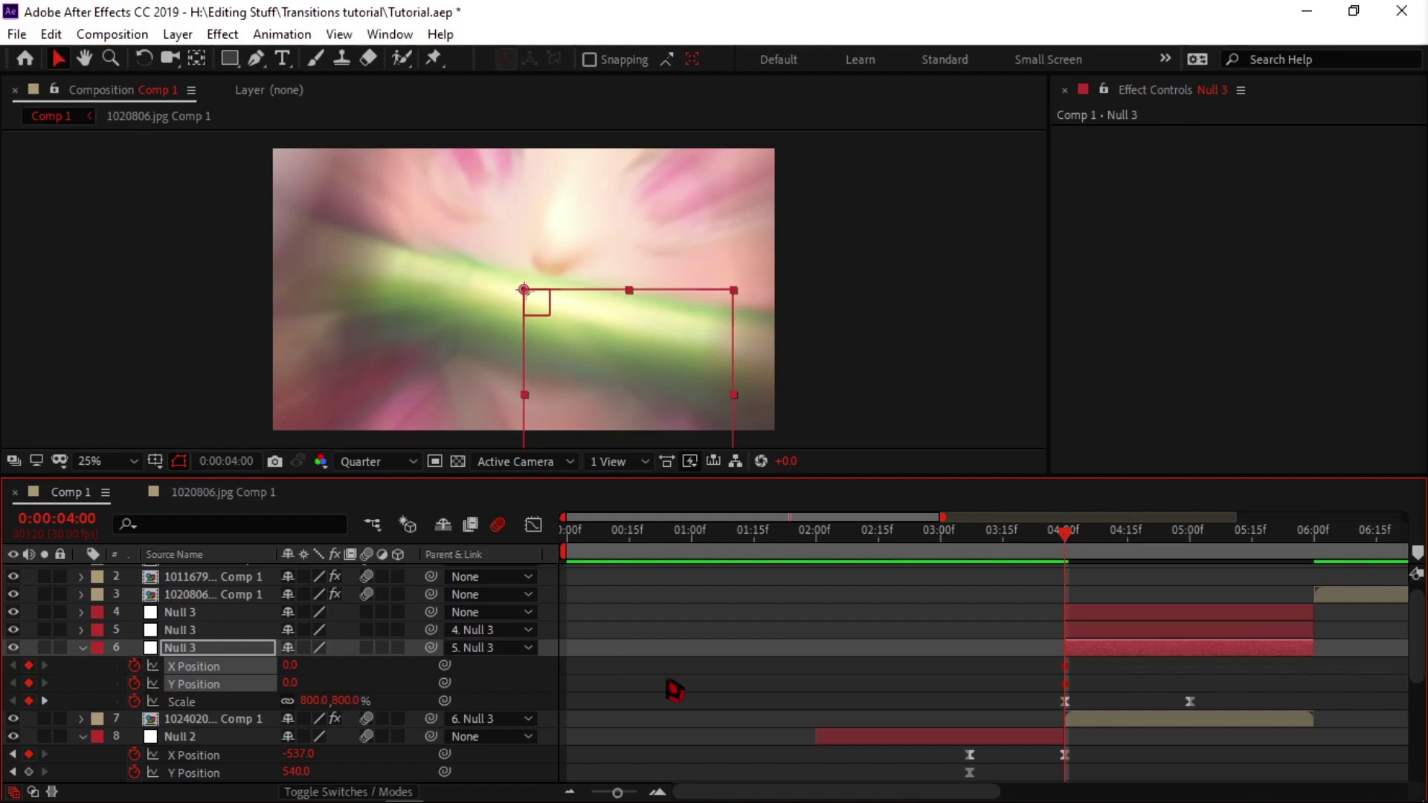
Set the layer 6 null's X Position to 8894 at 0:00:04:00 so the clip starts far off to the side.
drag(415, 668, 459, 612)
click(299, 665)
text(5002)
key(Return)
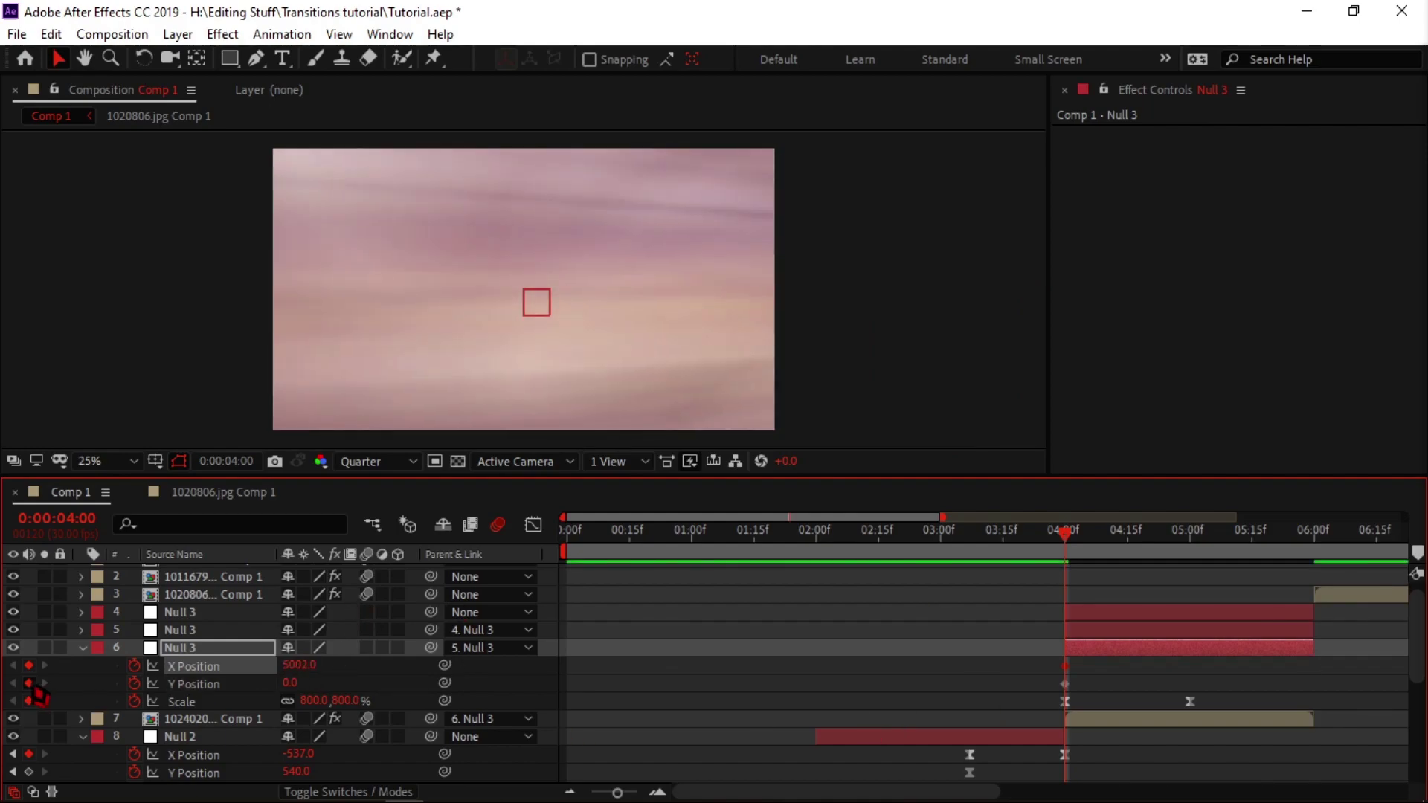
drag(294, 665, 848, 644)
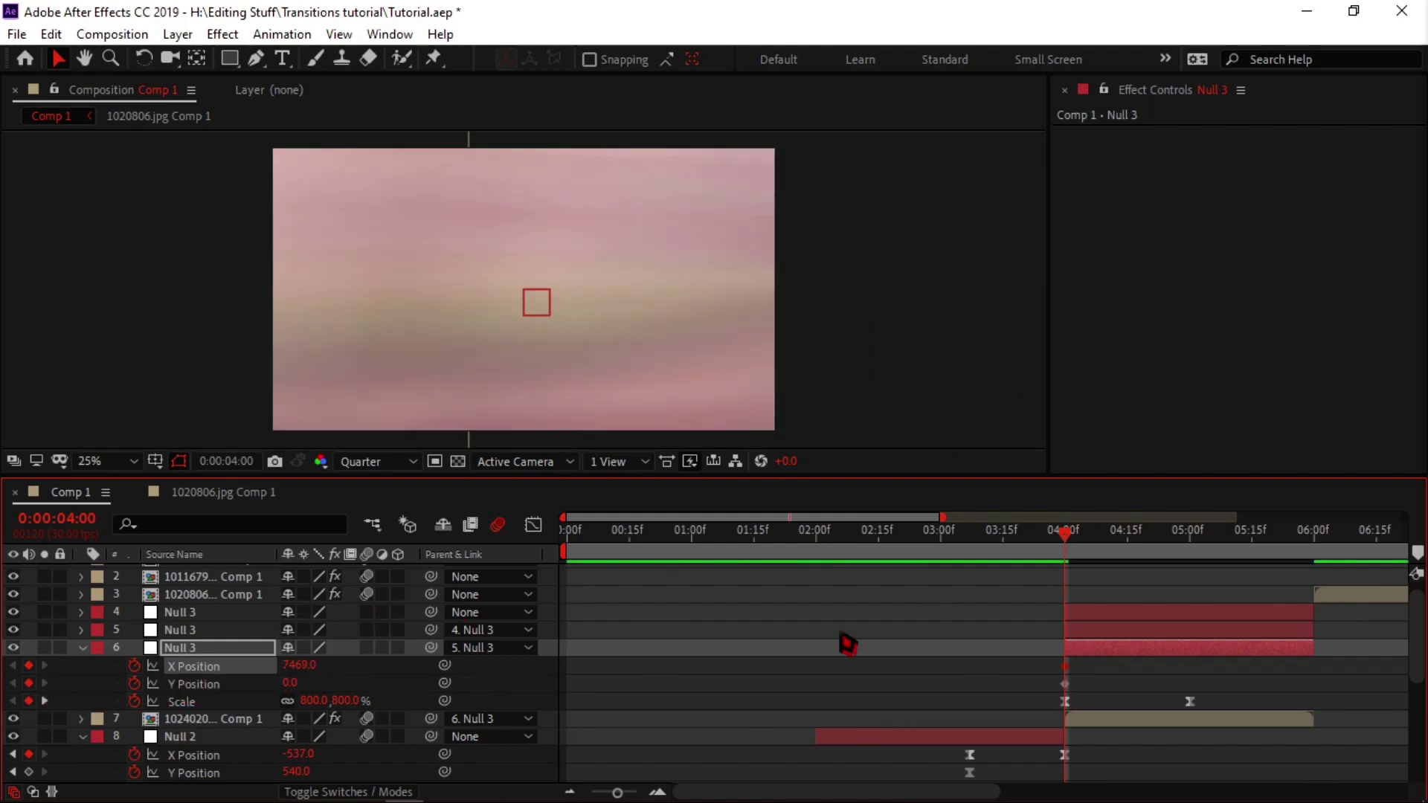
drag(303, 665, 1190, 550)
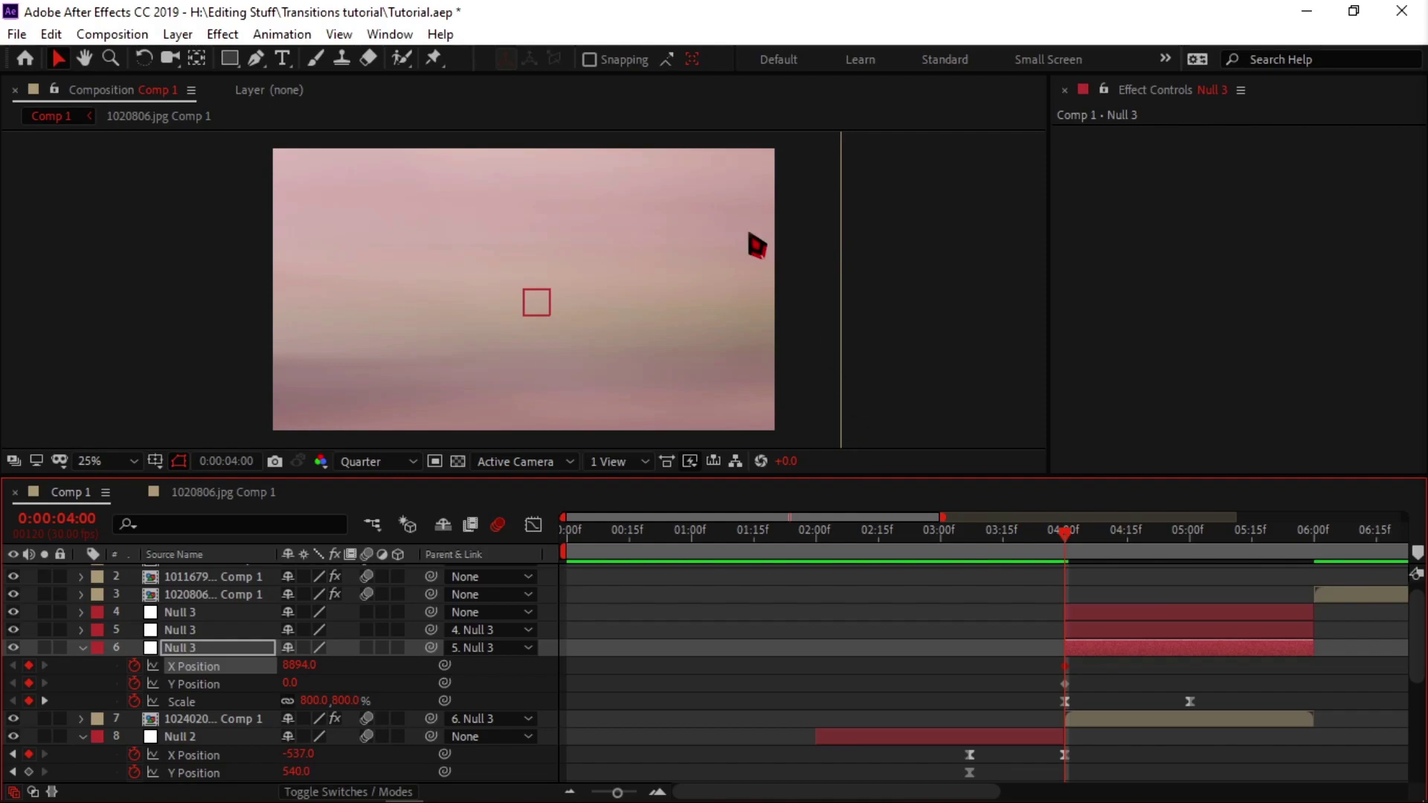
Reset the layer 6 null's X Position at 0:00:05:00 to create the ending keyframe.
drag(1069, 550, 1194, 571)
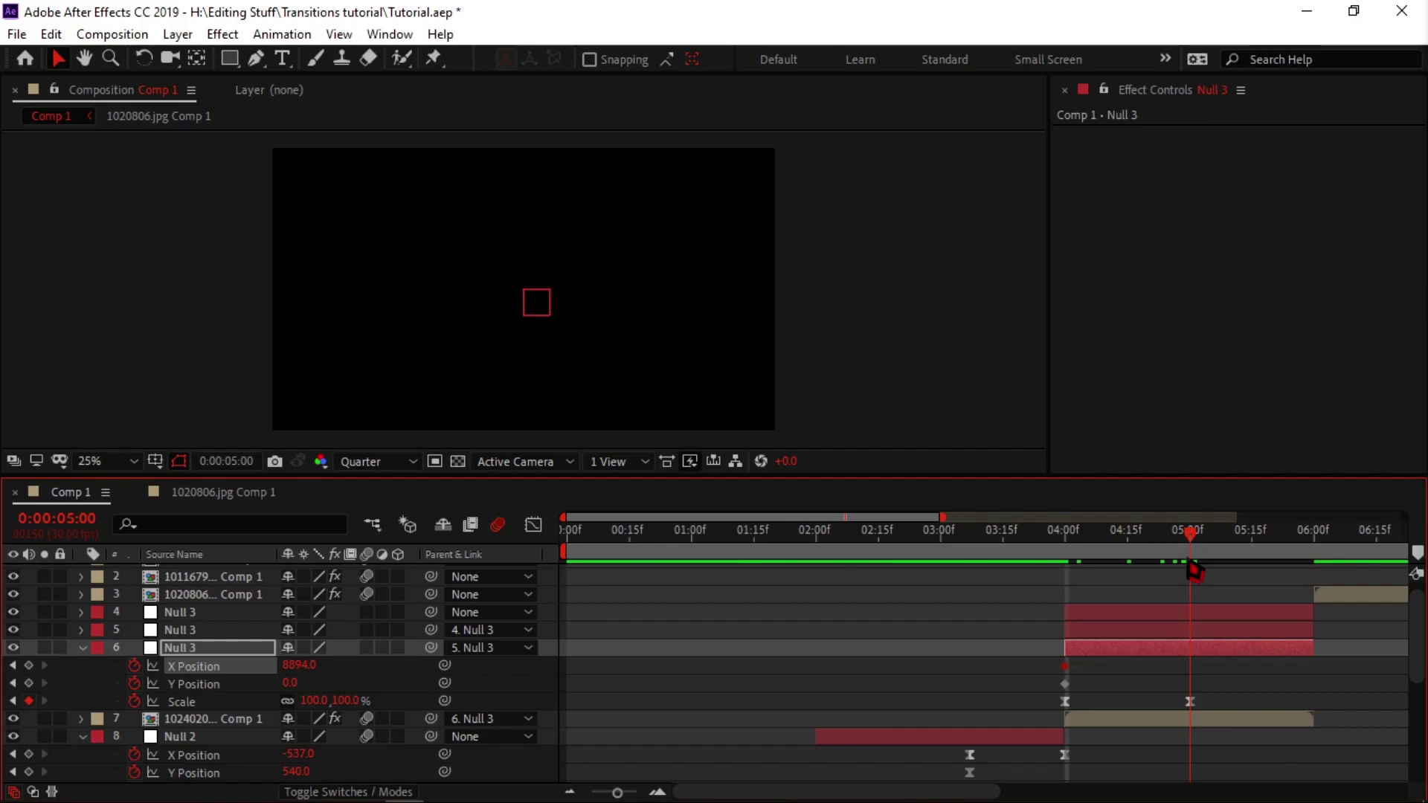
right_click(174, 684)
click(224, 563)
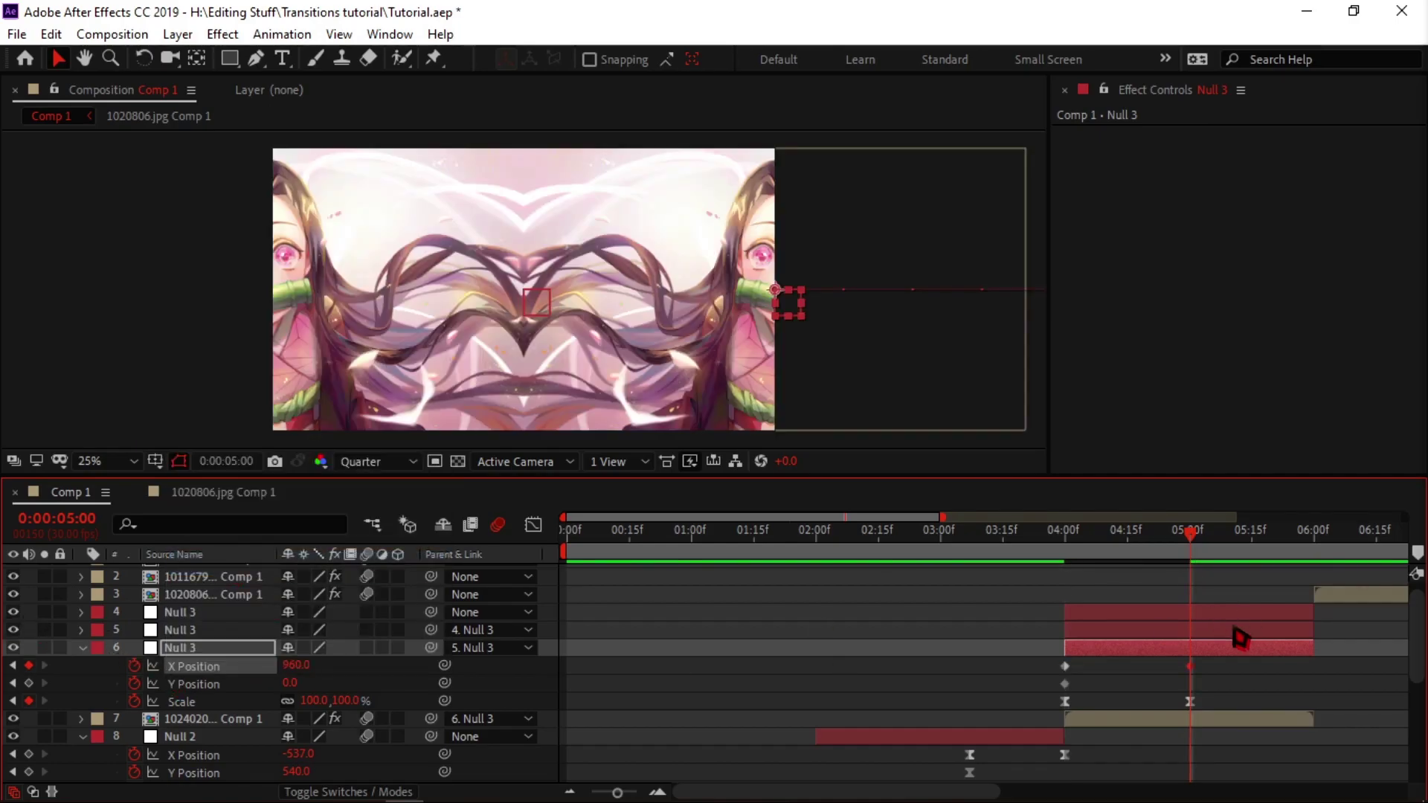
Easy-ease the layer 6 null's position keyframes and shape the X Position curve into a steep initial drop with a soft landing.
drag(1028, 652, 1264, 699)
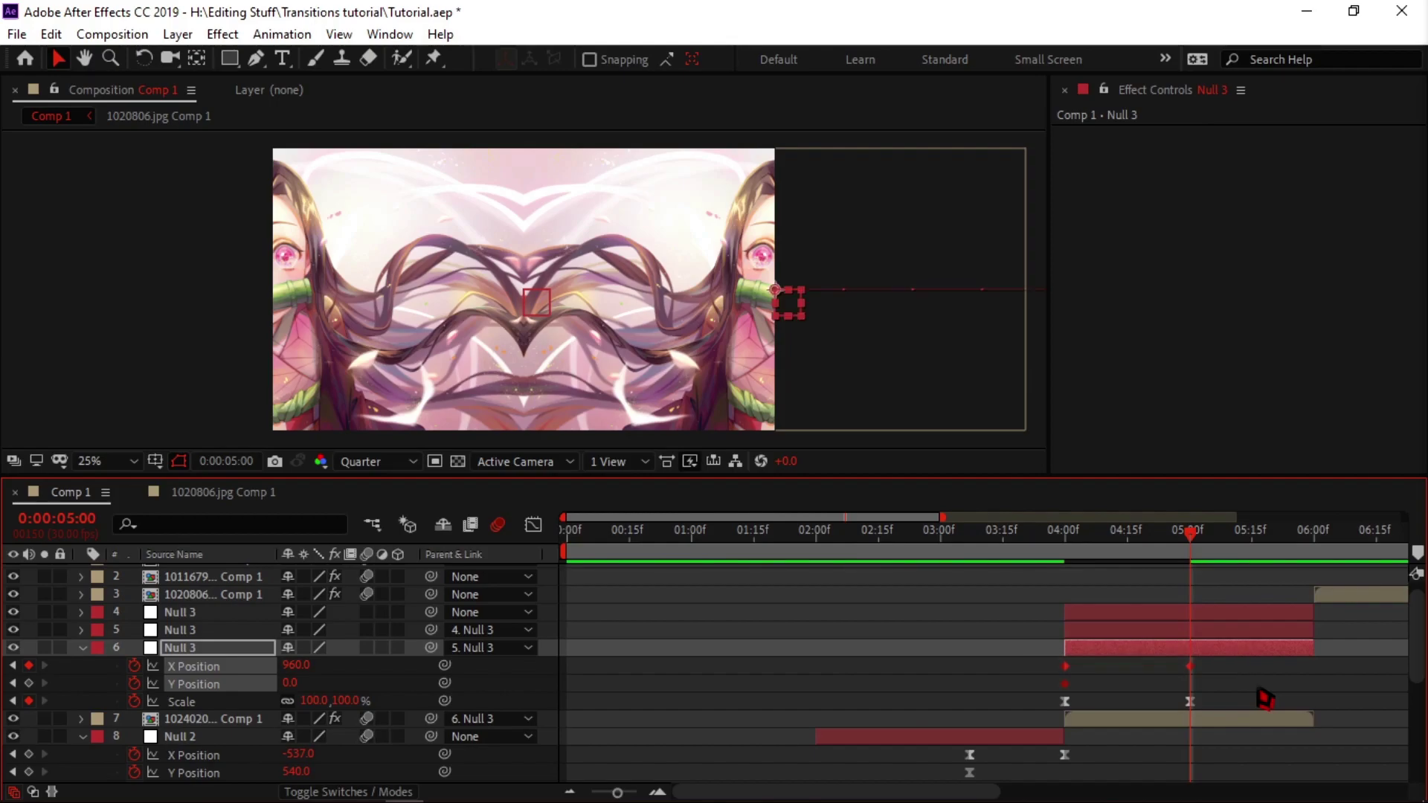
click(533, 525)
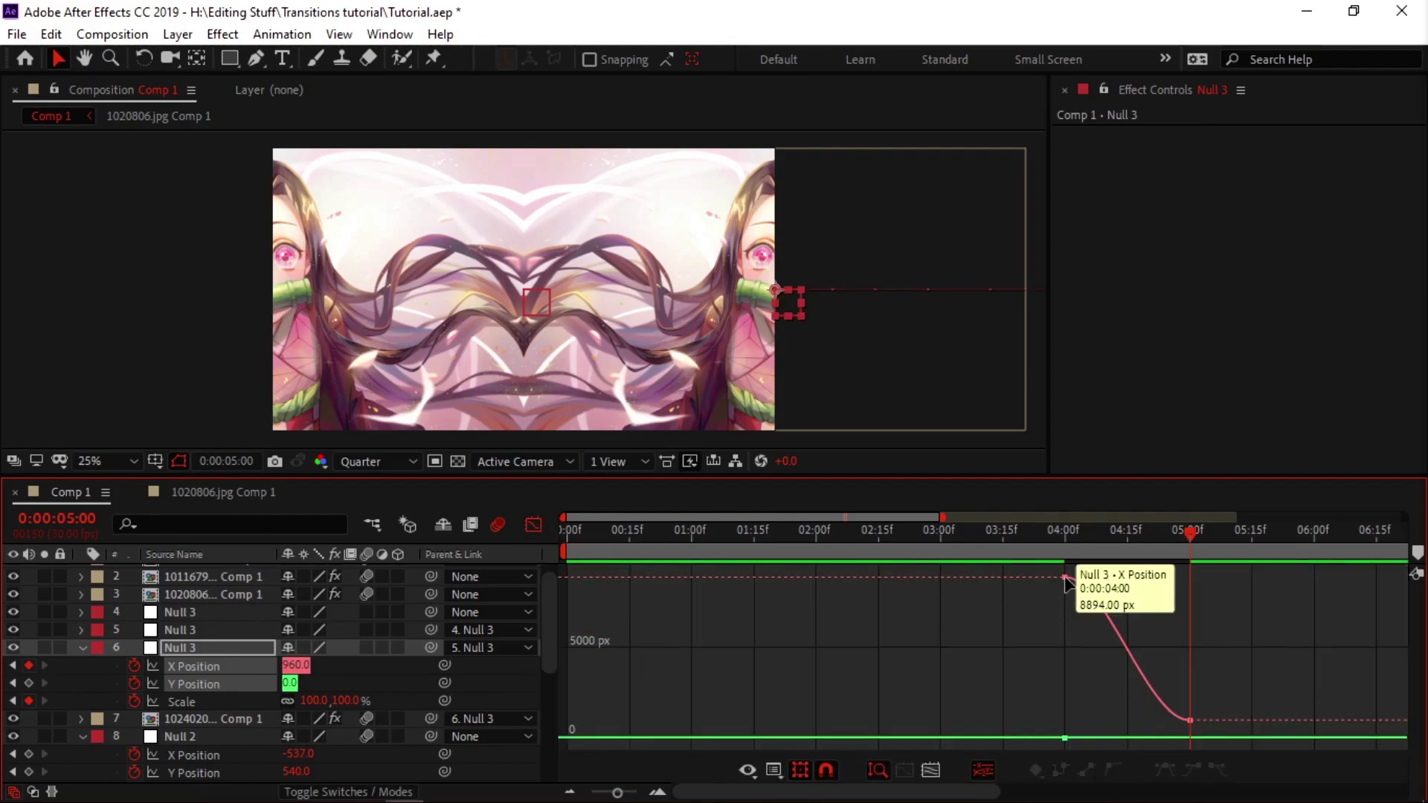
click(1104, 594)
drag(1106, 577, 1074, 735)
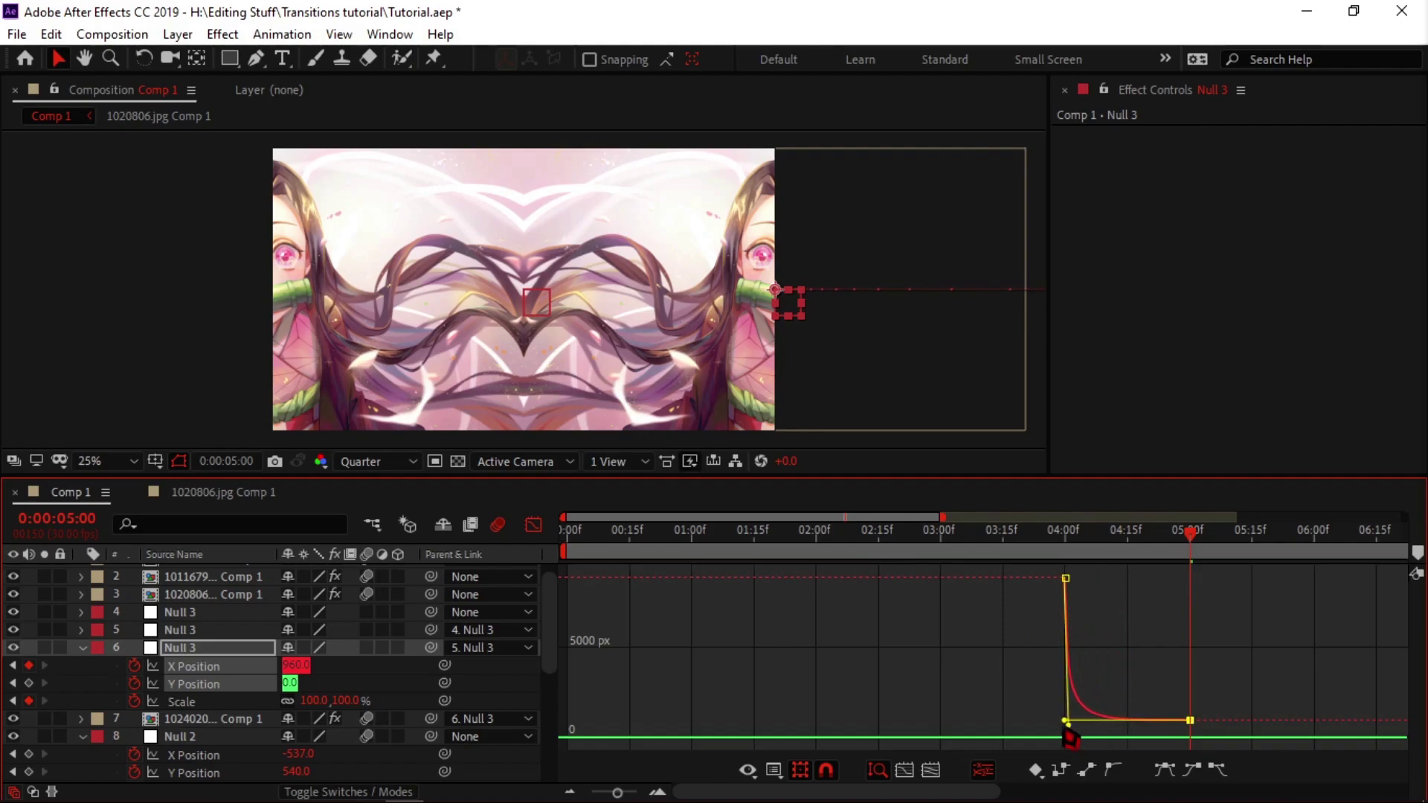
click(534, 526)
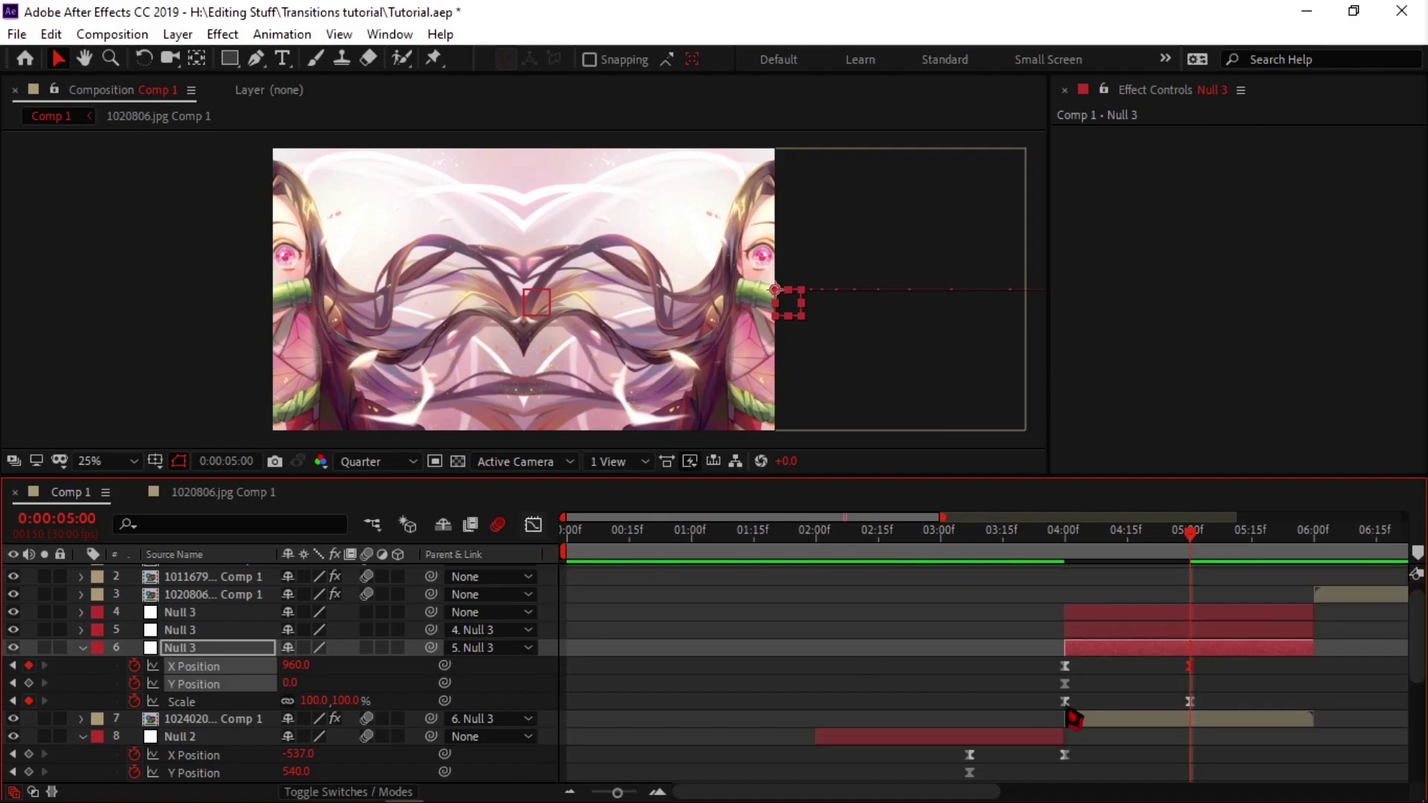
Set the layer 6 null's X Position to 0 at 0:00:05:00.
drag(1188, 543, 1197, 592)
click(306, 666)
text(0)
key(Return)
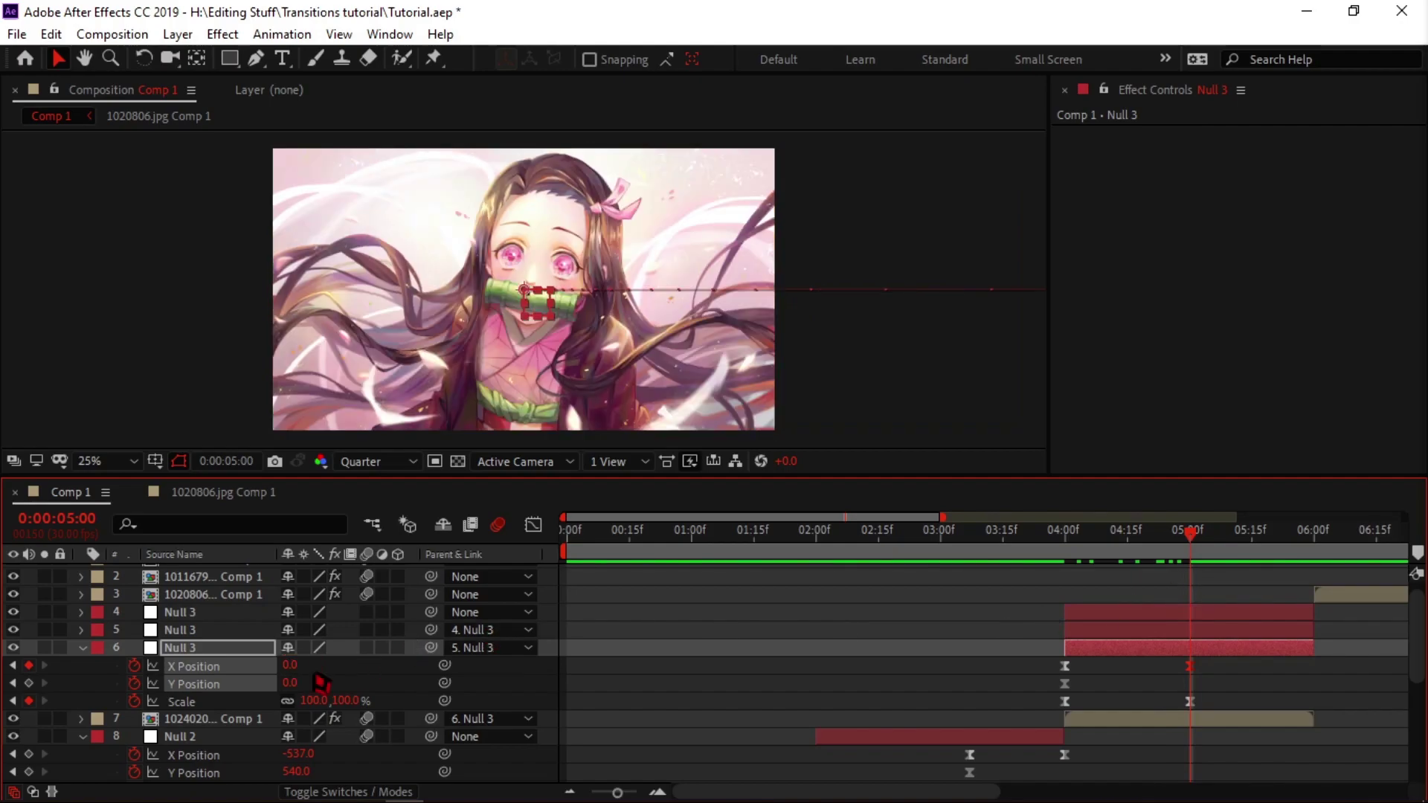
Extend the starting handle of the layer 6 null's X Position curve down to the level of the ending keyframe.
drag(1126, 552, 943, 569)
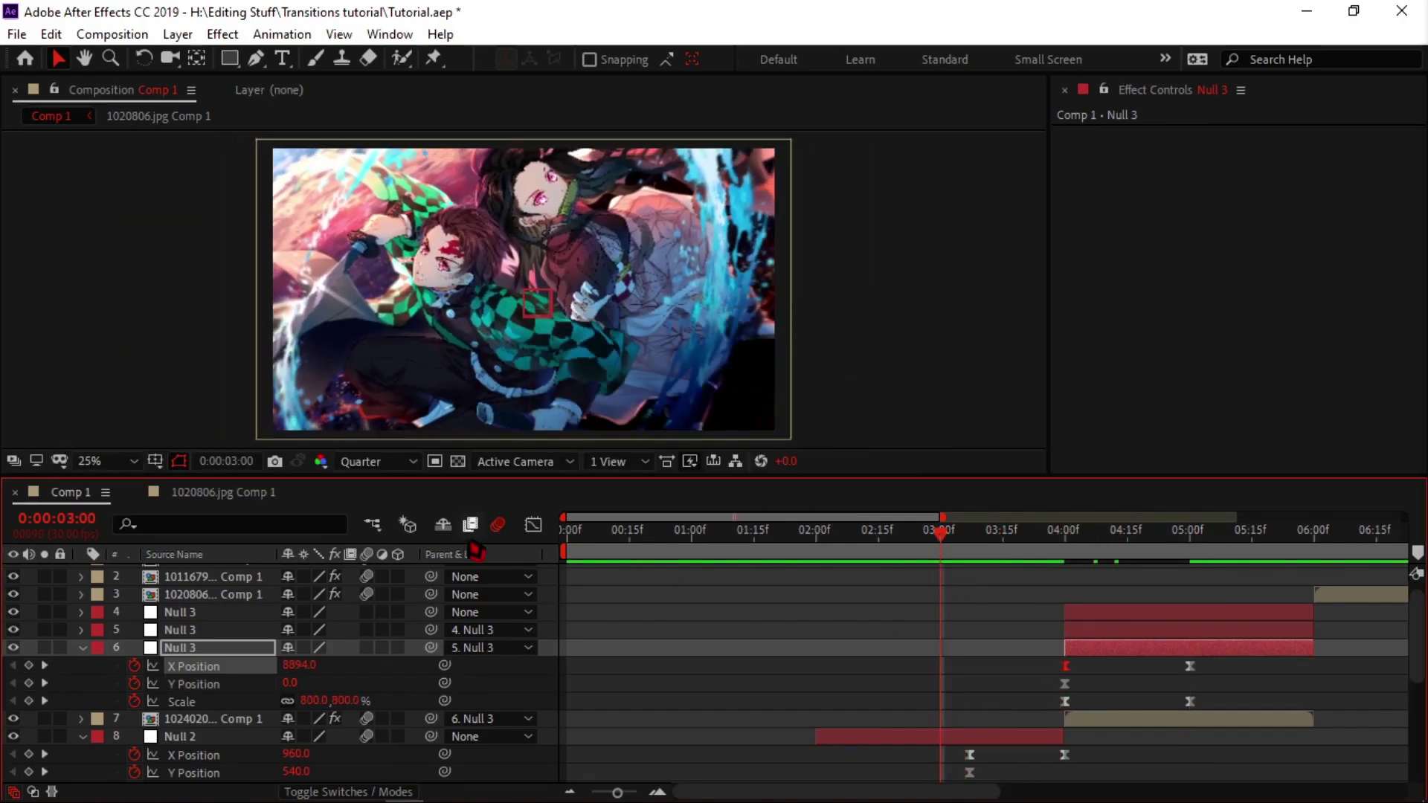
click(533, 525)
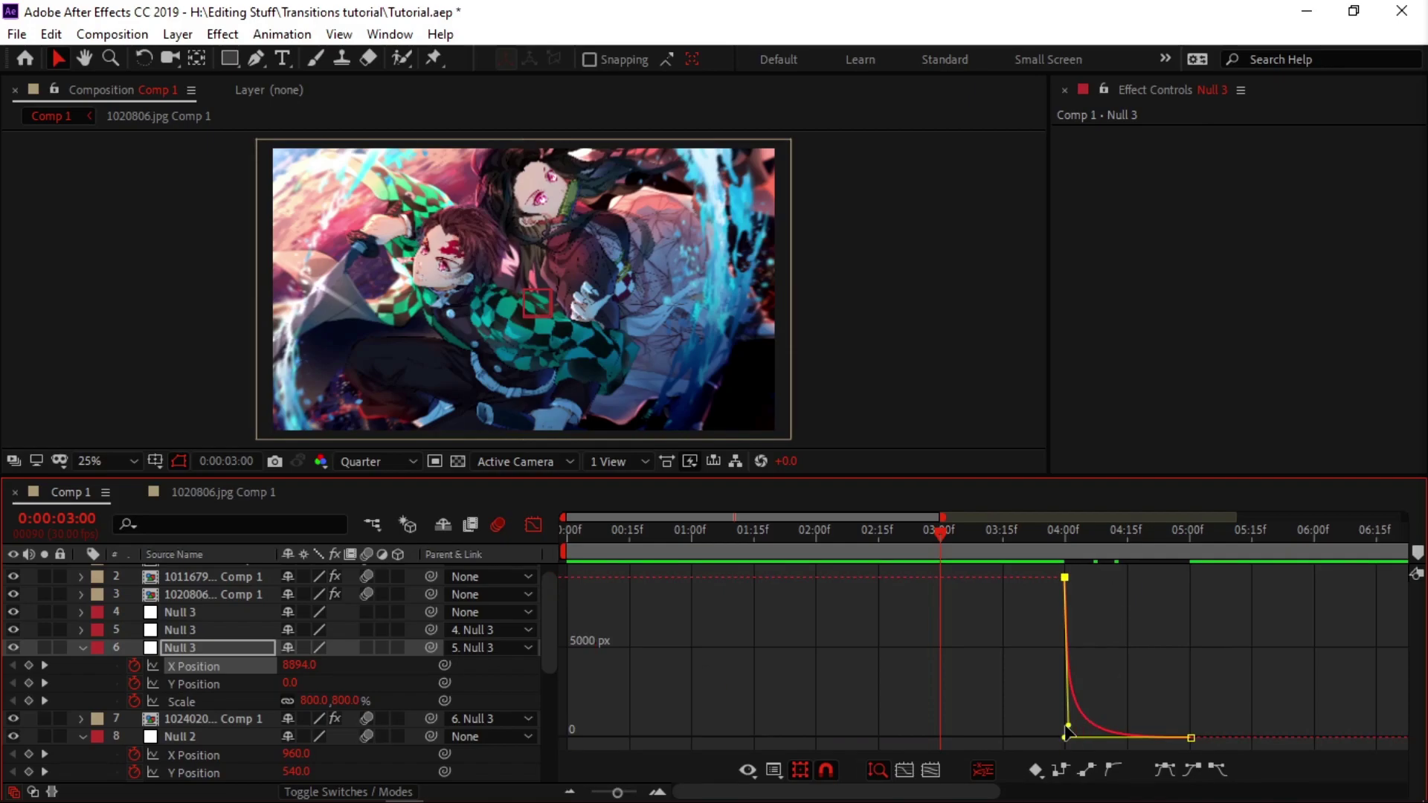
drag(1066, 729, 1064, 749)
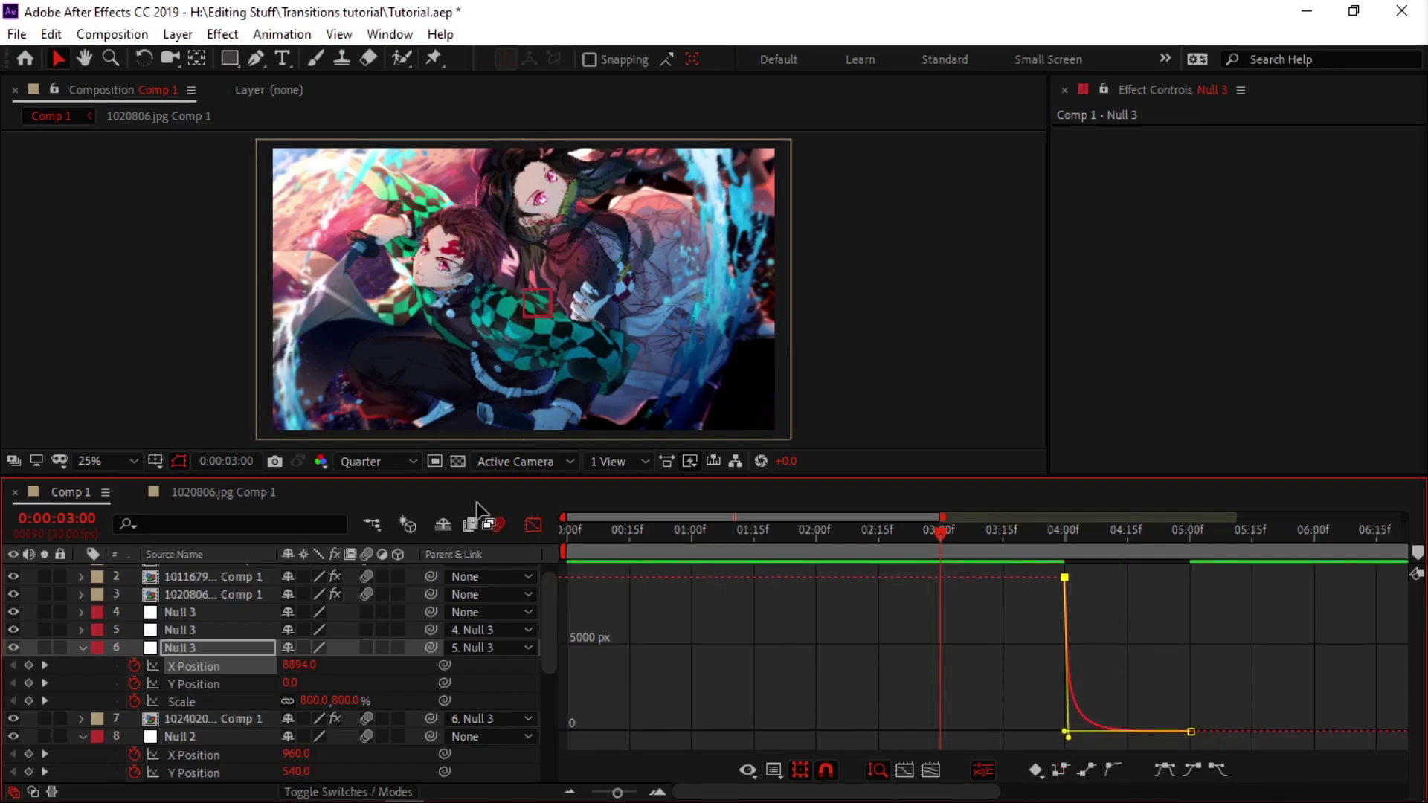
click(533, 525)
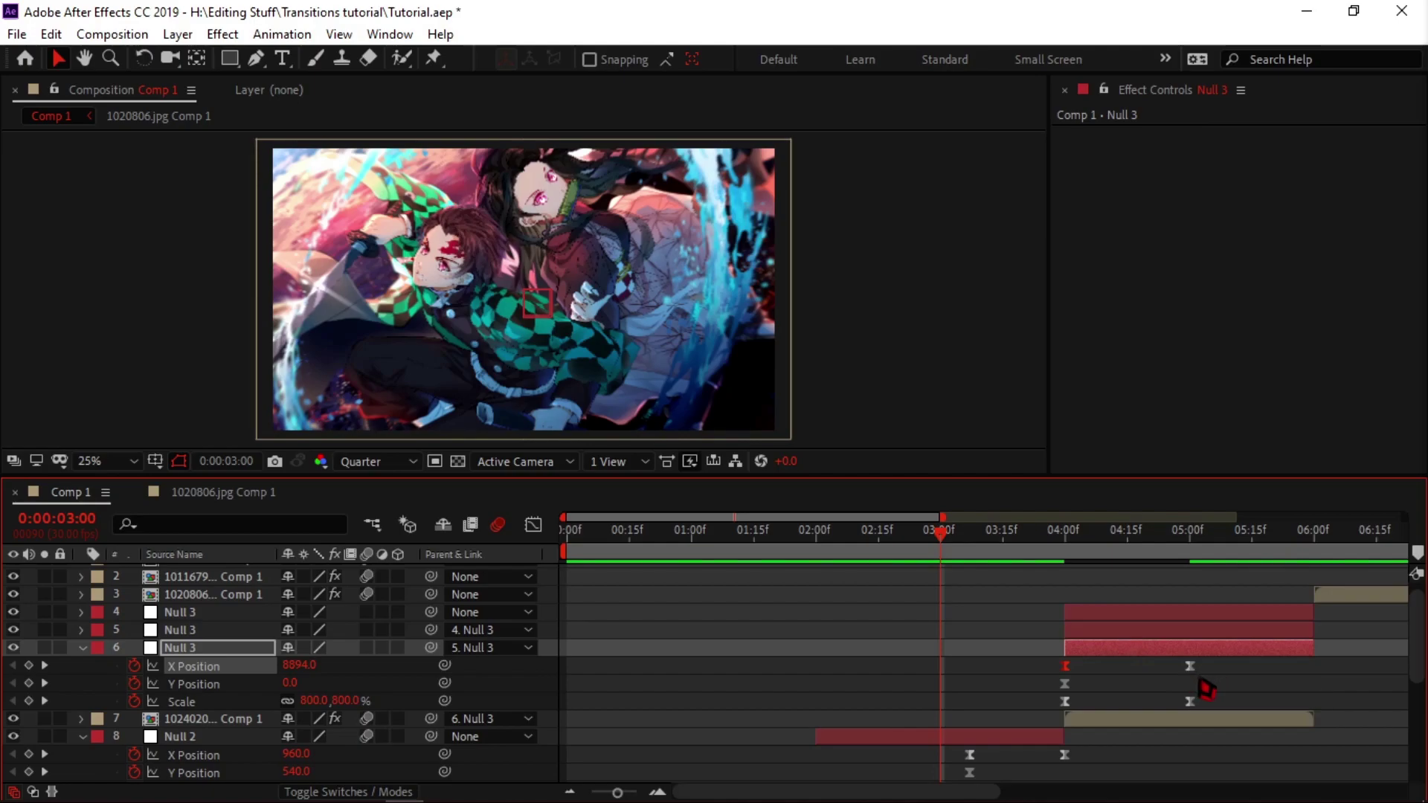
Preview the slide transition into the 1024020 clip, starting from 0:00:02:09.
click(1206, 690)
drag(941, 533, 855, 547)
key(space)
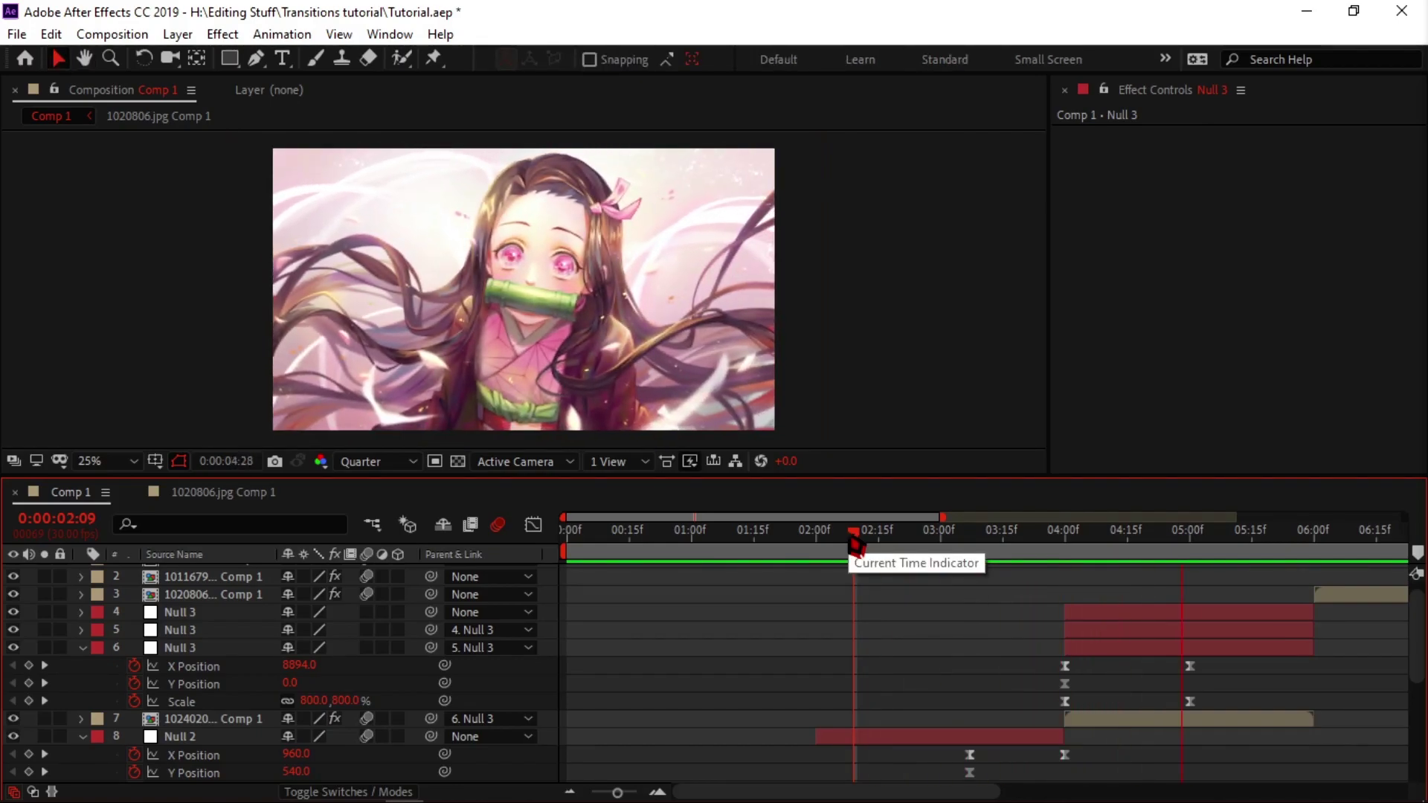
drag(985, 583, 1183, 593)
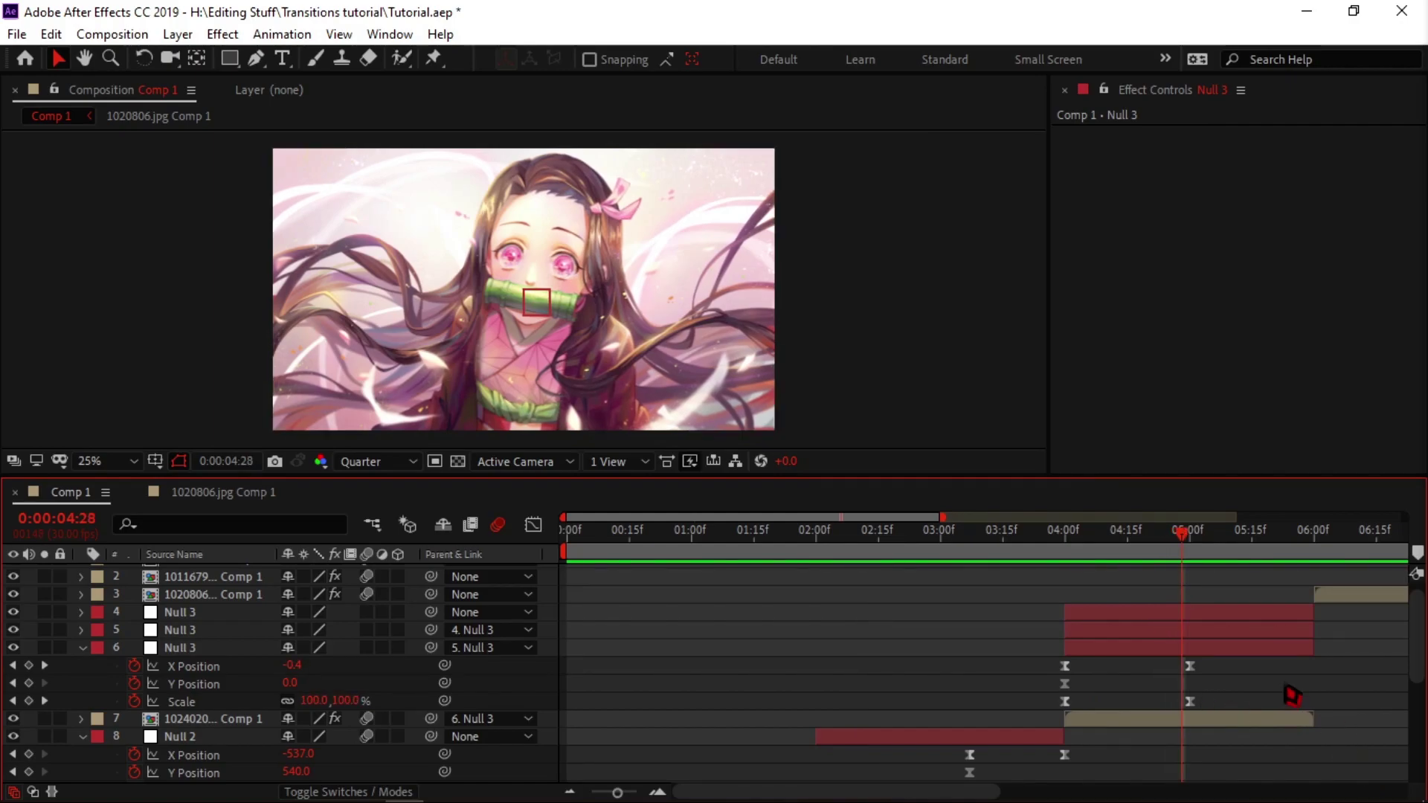
Copy the layer 9 null's Scale keyframes onto the layer 5 null and shift them to start at about 0:00:04:22.
click(1306, 639)
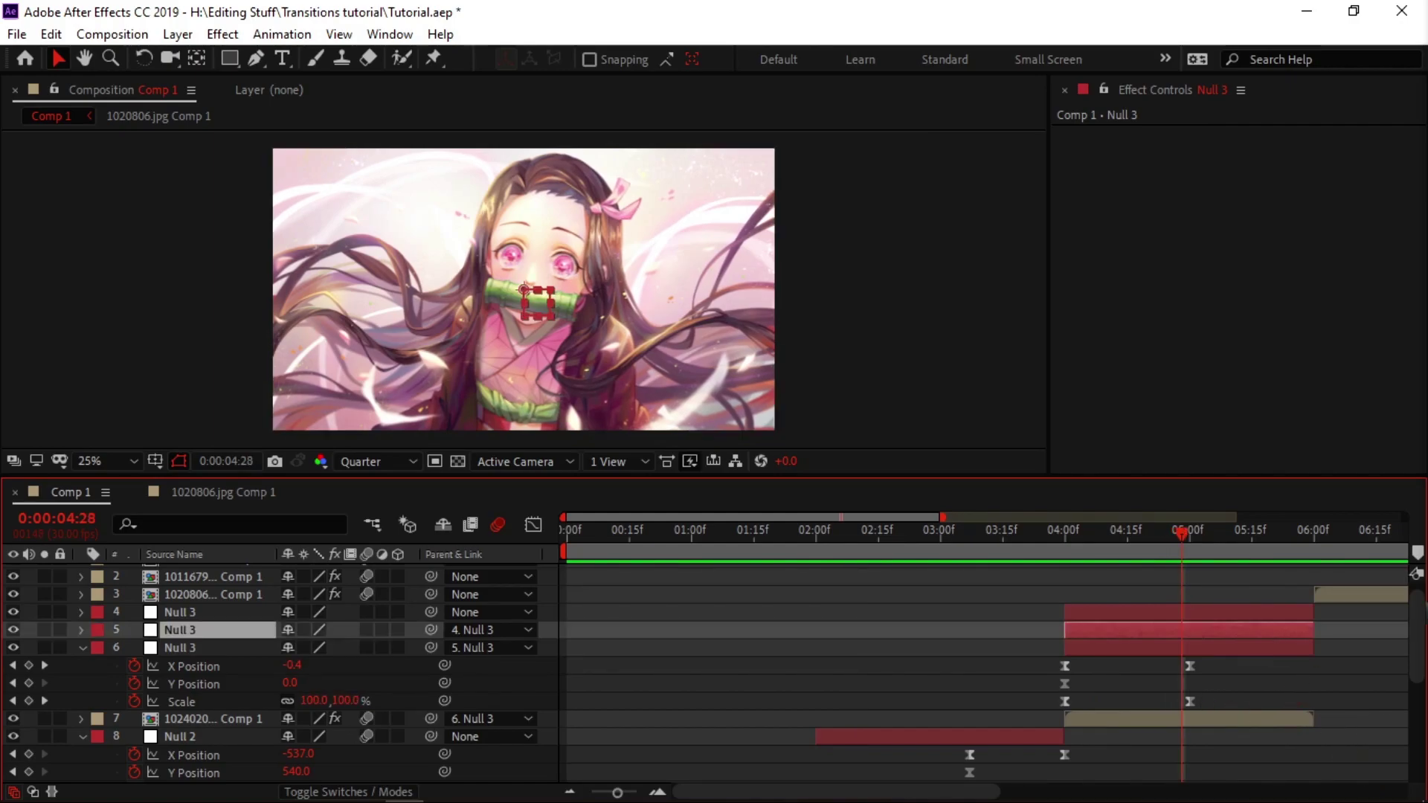
scroll(1417, 631, down, 3)
drag(893, 755, 1085, 777)
scroll(1417, 632, up, 3)
click(1236, 640)
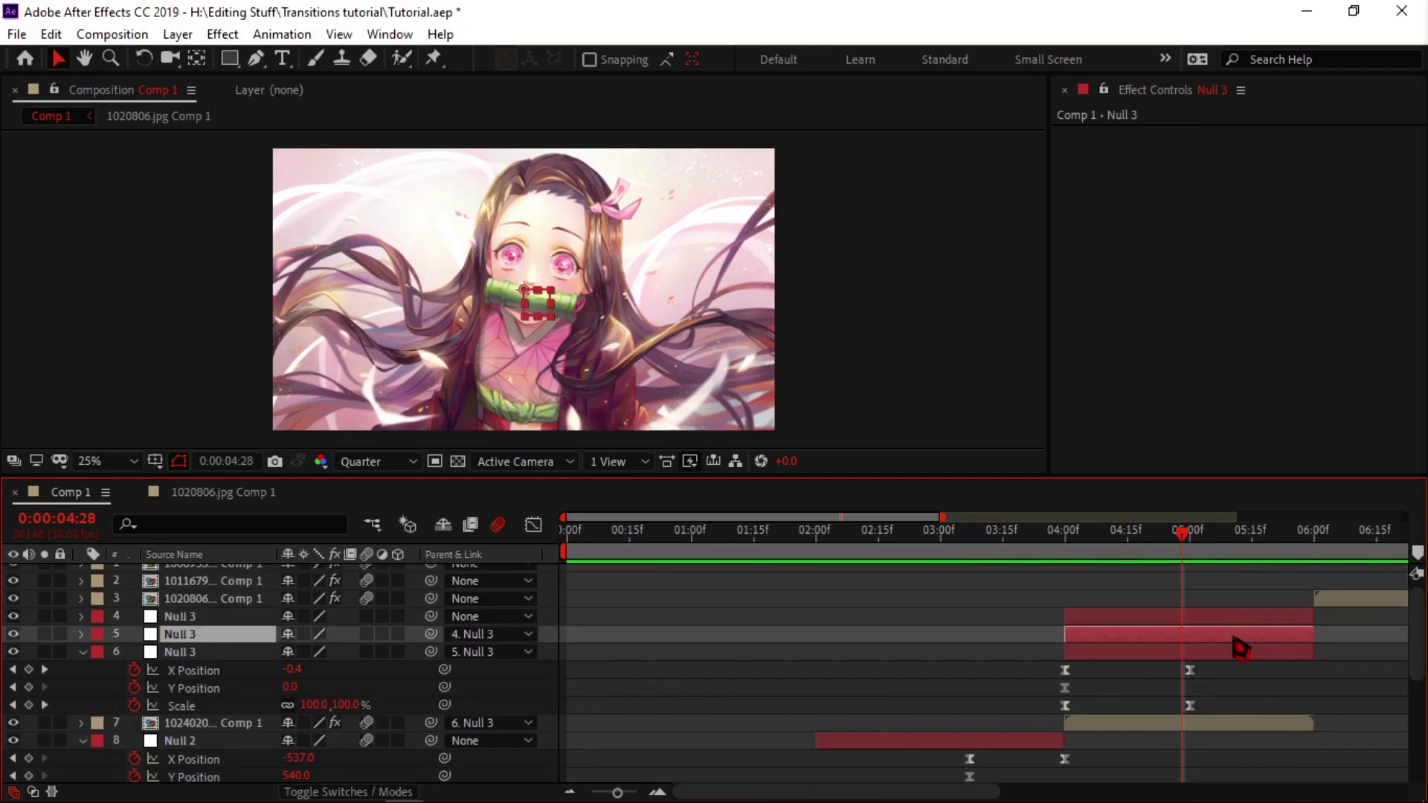
key(ctrl+v)
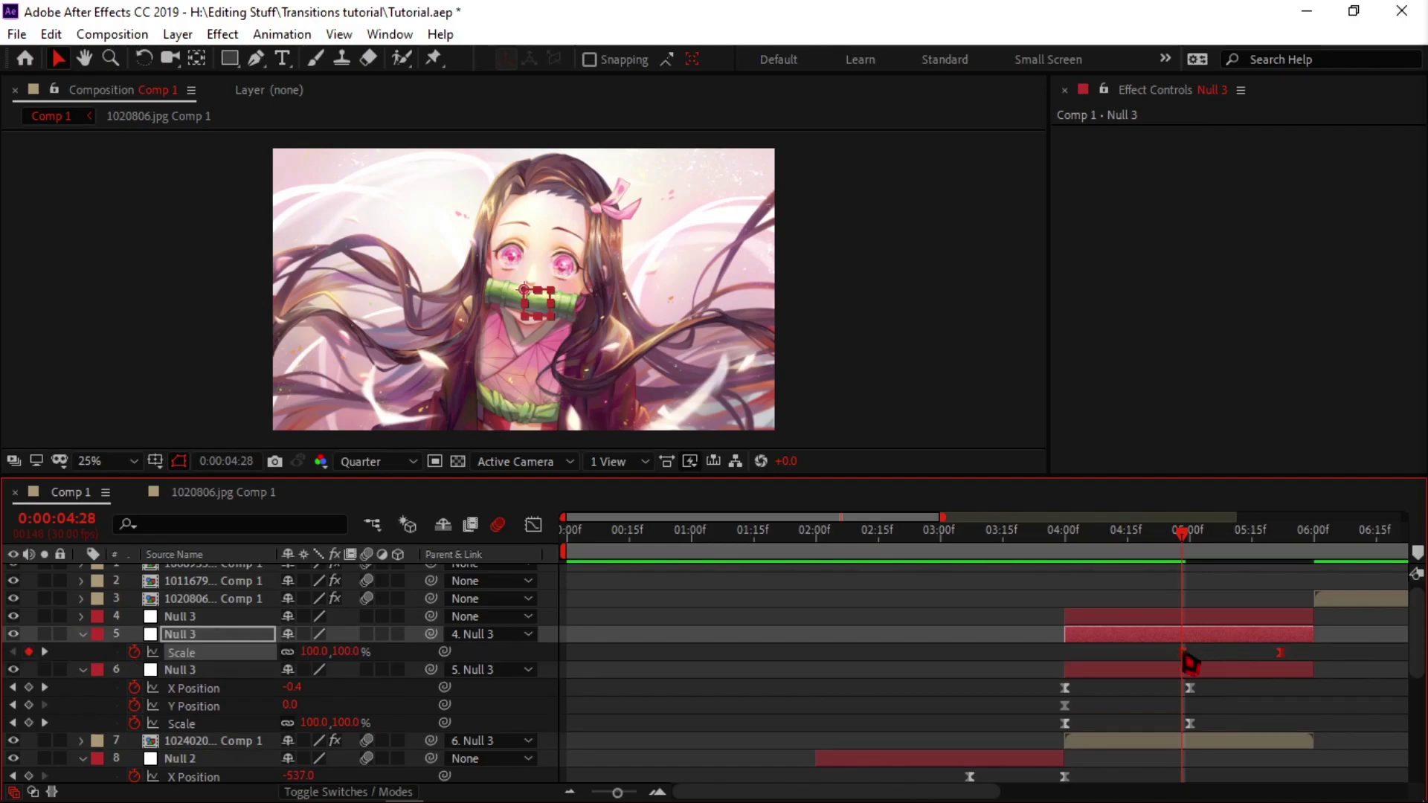
drag(1172, 655, 1158, 656)
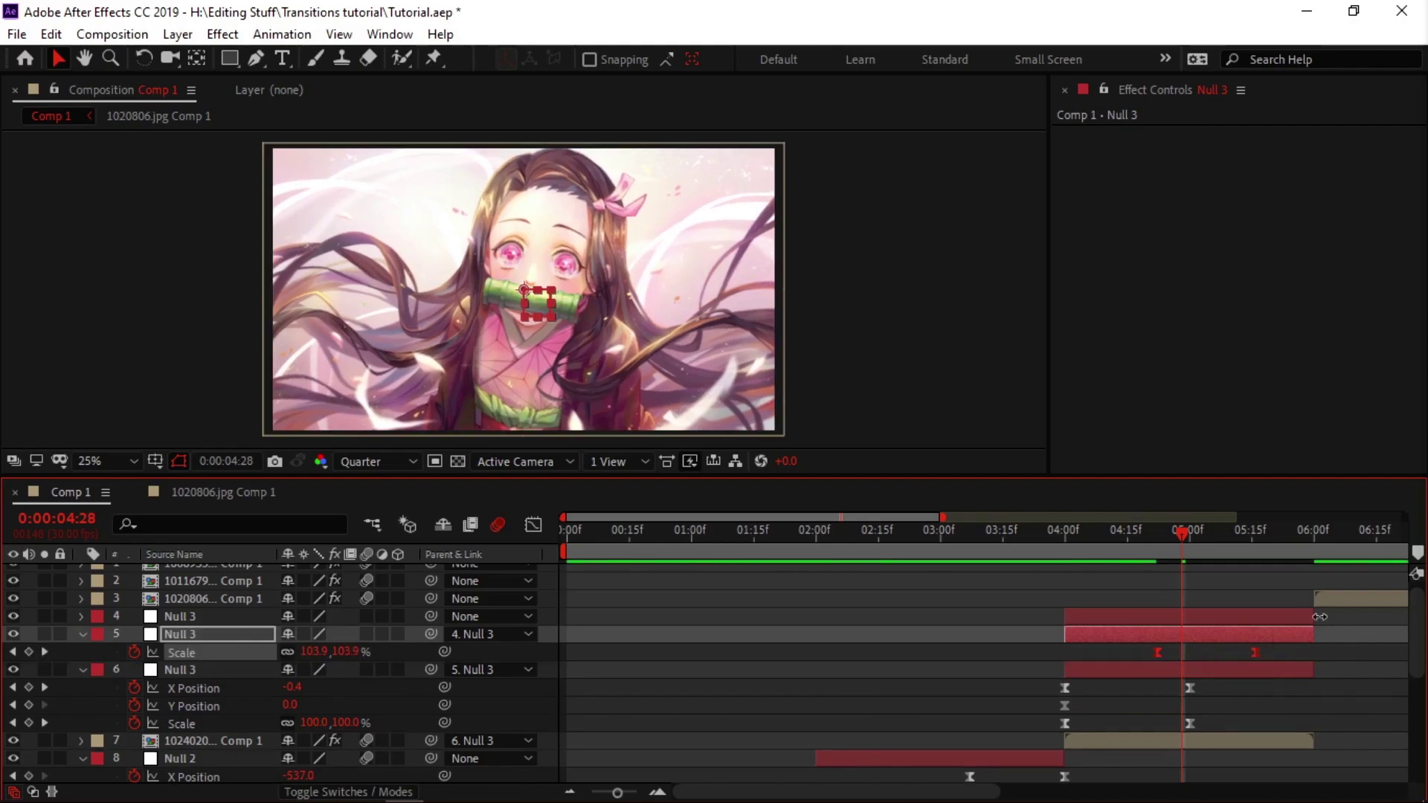
Add a 100% Scale keyframe to the layer 4 null and place it at 0:00:05:04.
click(1274, 623)
key(s)
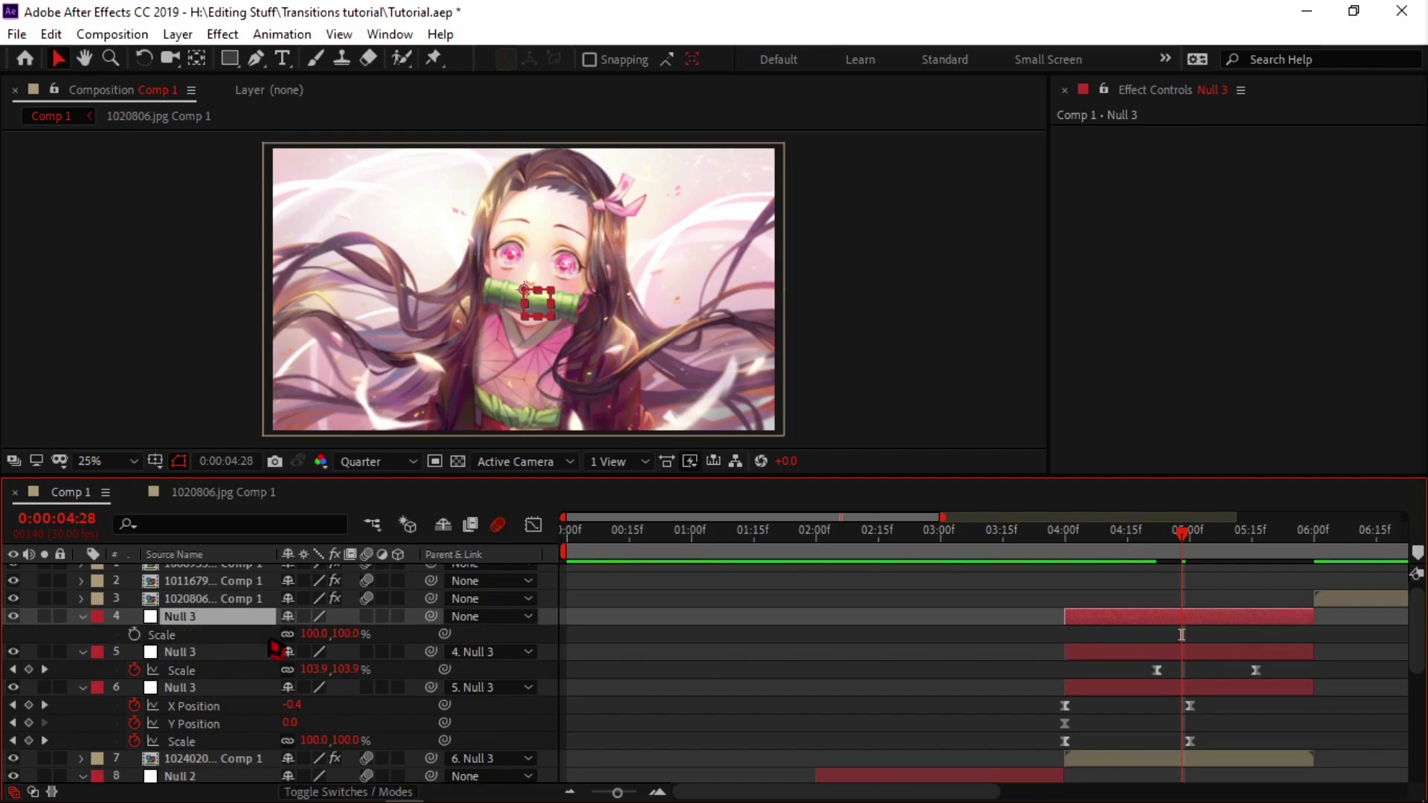
click(134, 633)
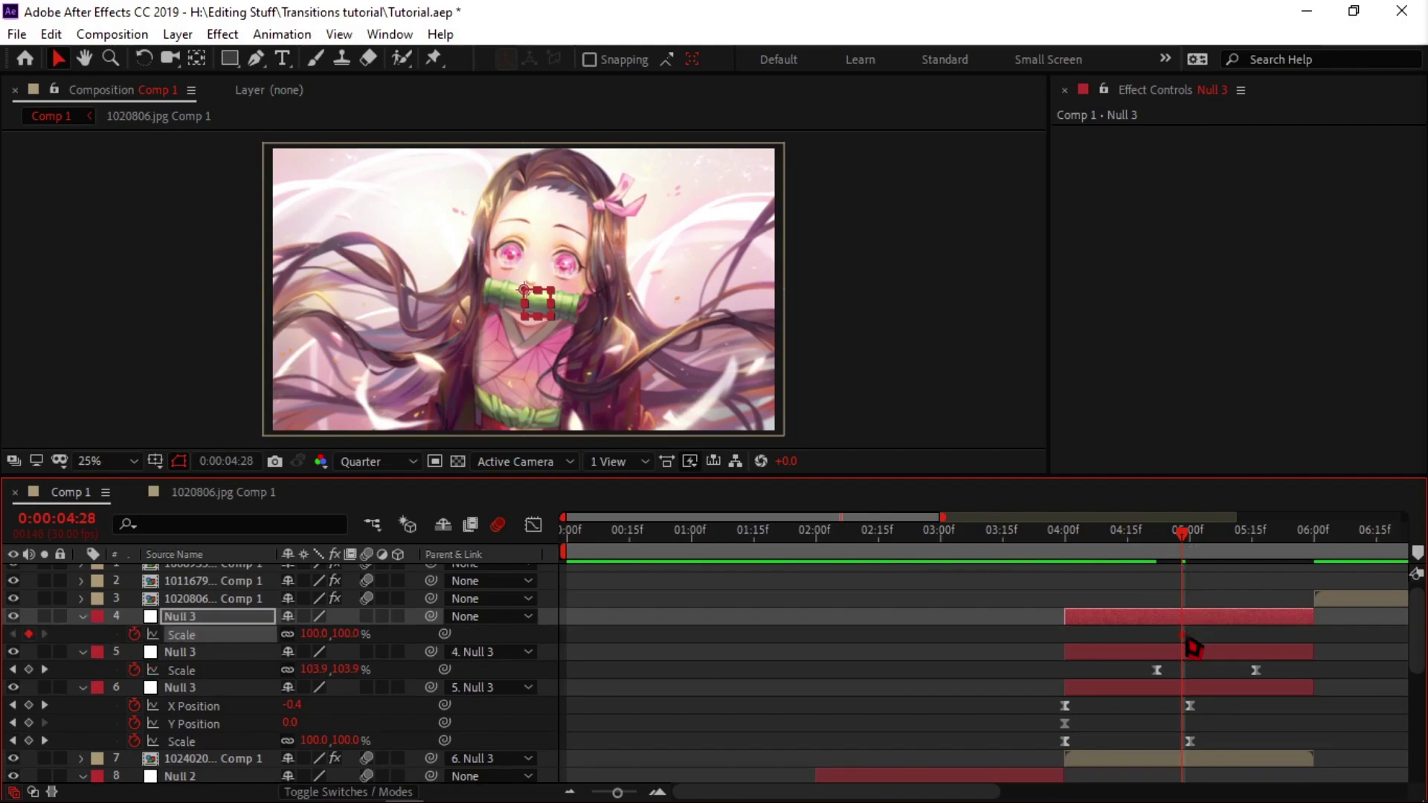
mouse_move(1182, 638)
mouse_down()
mouse_move(1212, 654)
mouse_move(1206, 635)
mouse_up()
Set the layer 4 null's Scale to 25% at 0:00:05:29.
drag(1188, 549, 1311, 557)
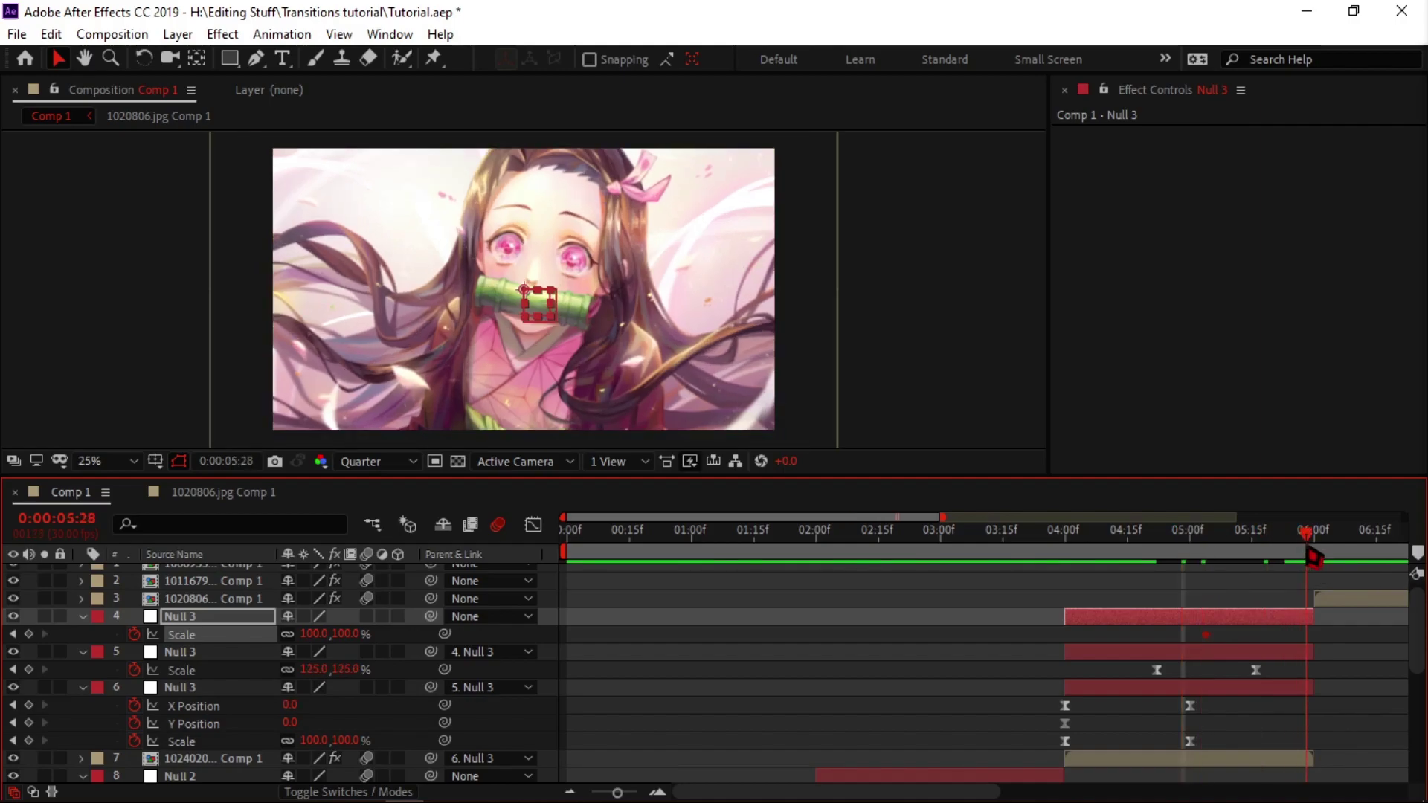
click(312, 634)
text(25)
key(Return)
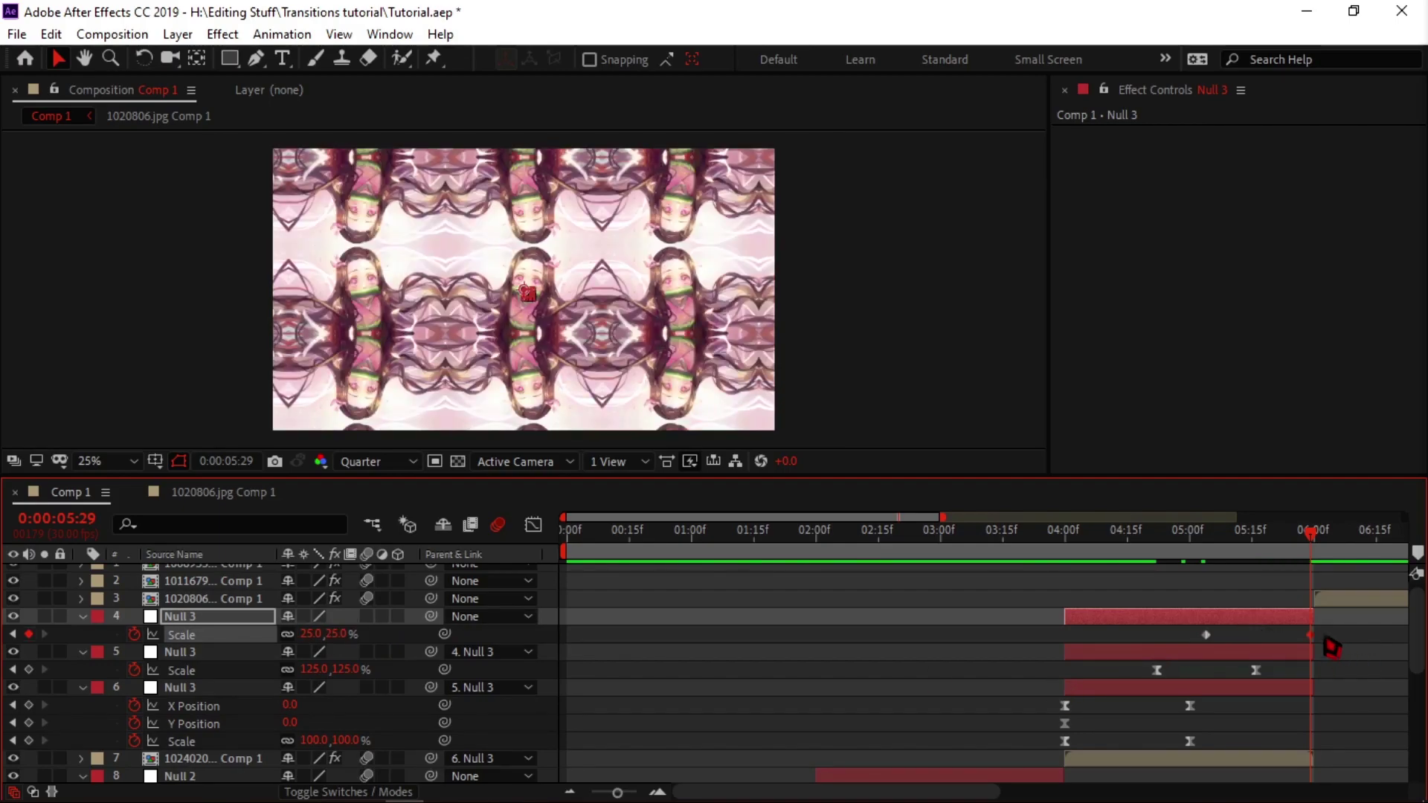
Move the layer 4 null's last Scale keyframe to 0:00:06:00, easy-ease both keyframes, and shape the curve to drop steeply at the end.
drag(1318, 649, 1390, 653)
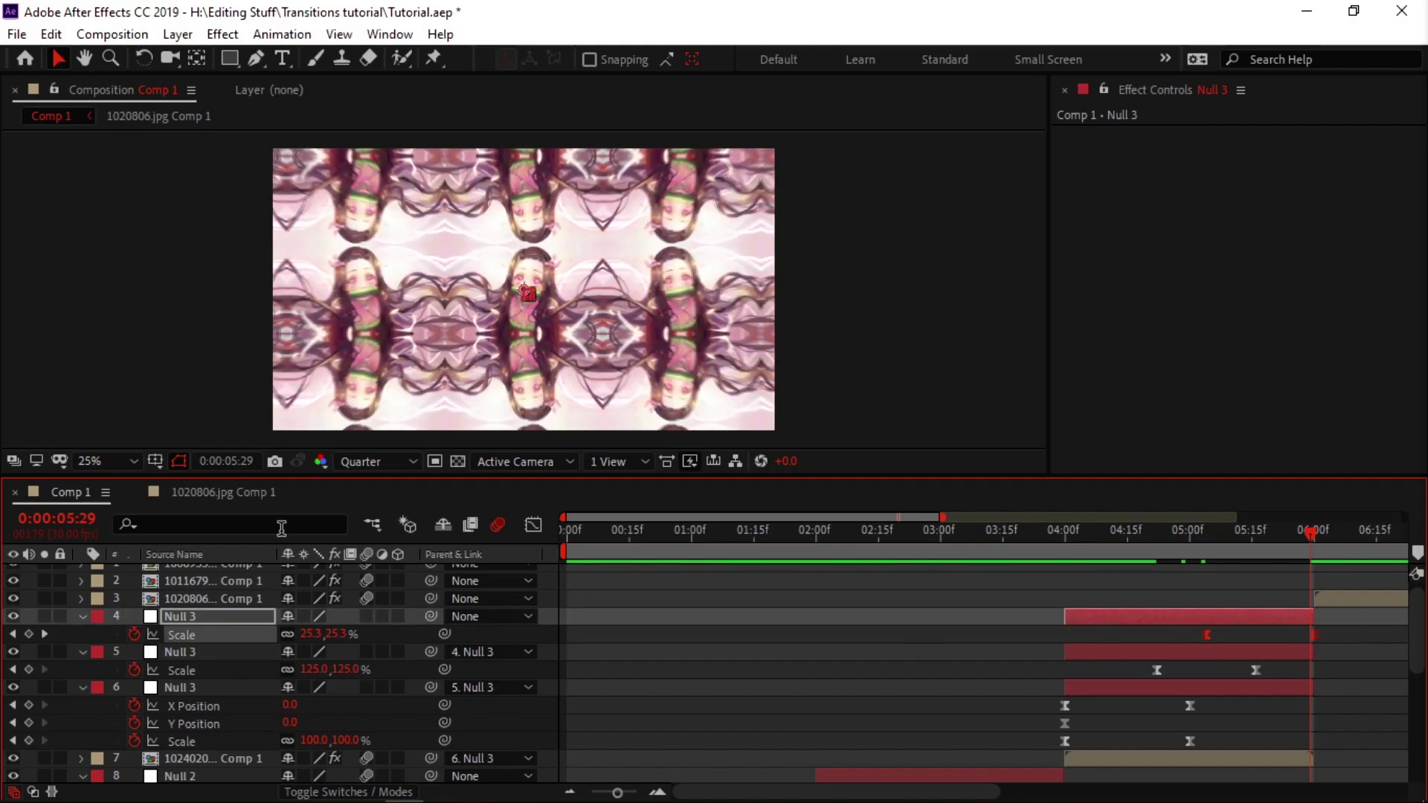
click(534, 525)
click(1206, 577)
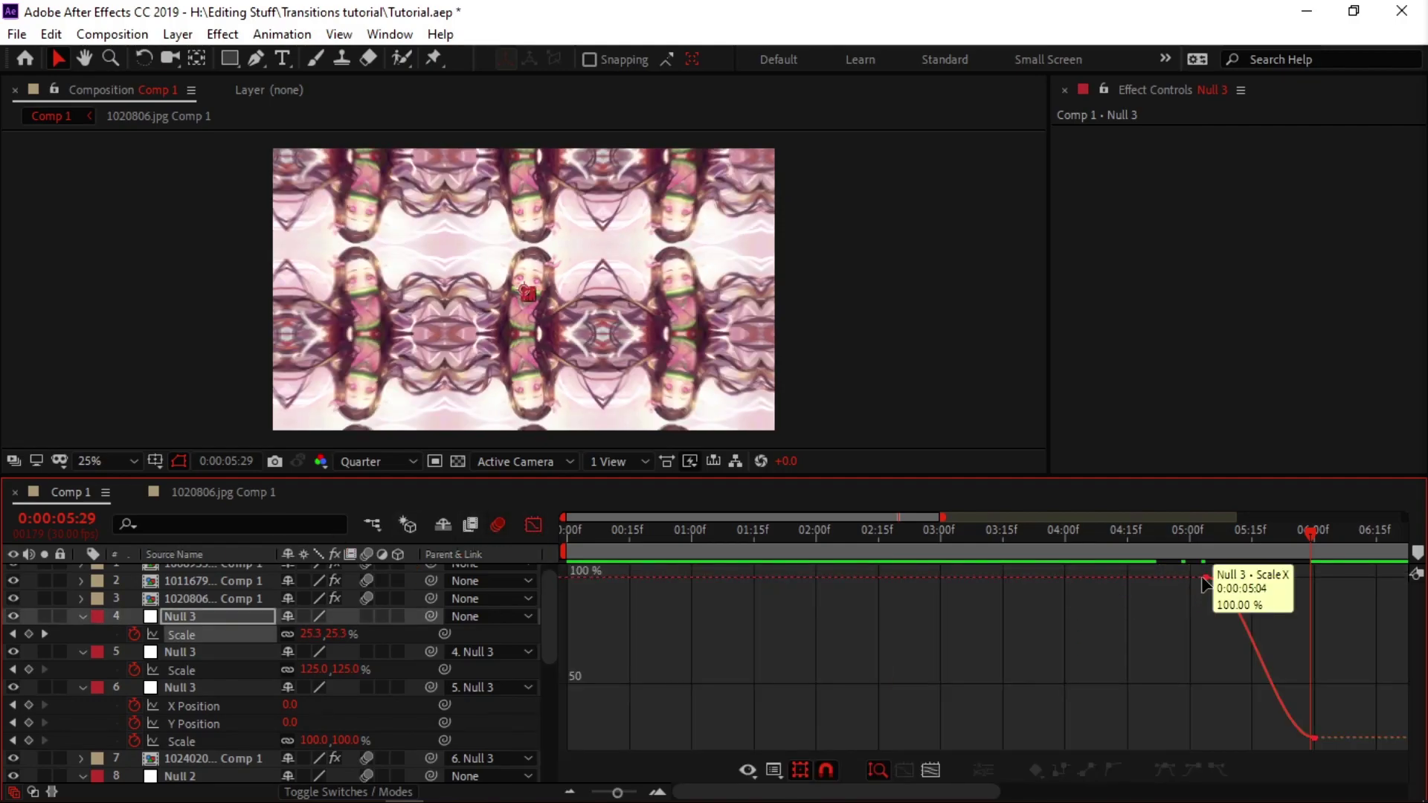
scroll(1283, 592, right, 1)
drag(1229, 579, 1369, 585)
drag(1263, 738, 1303, 589)
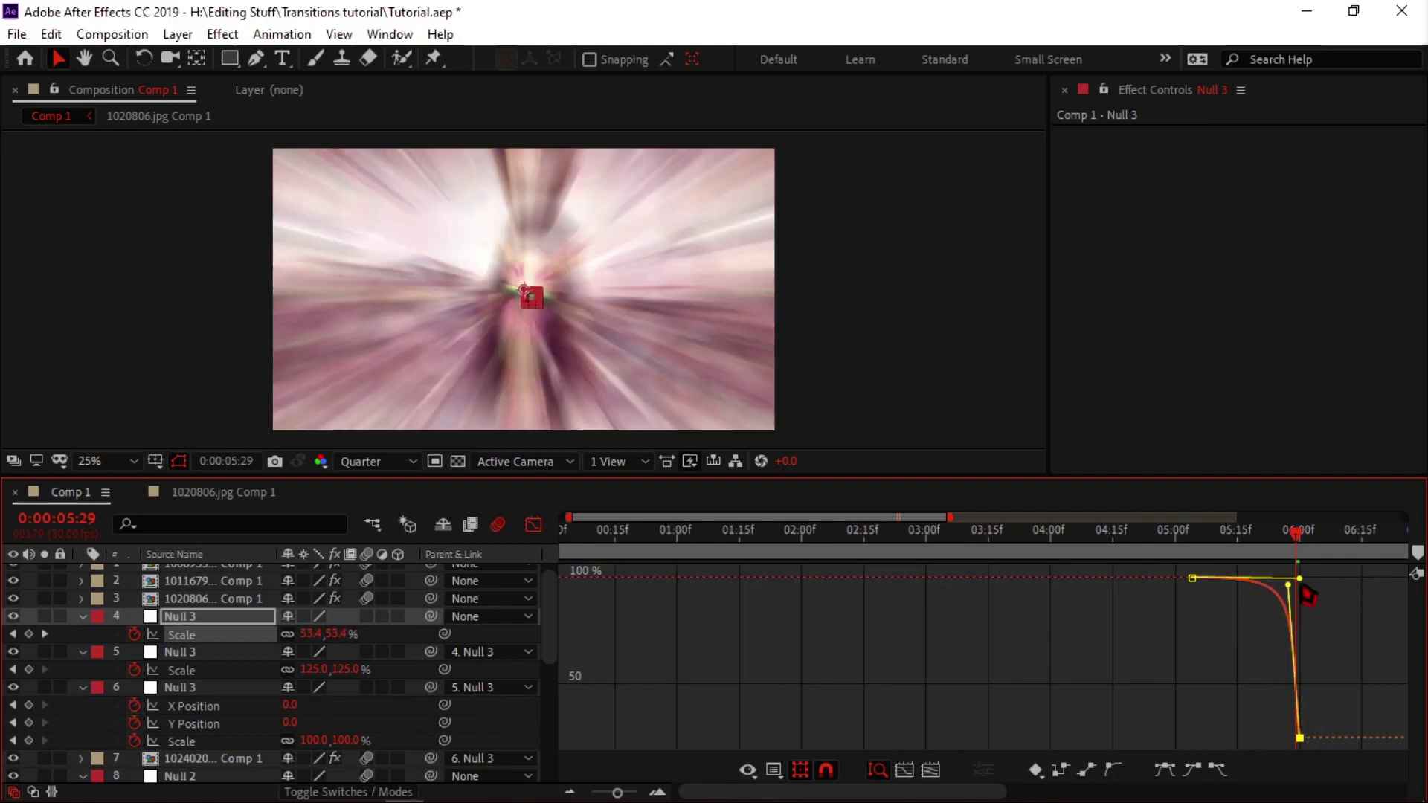
click(709, 606)
click(534, 529)
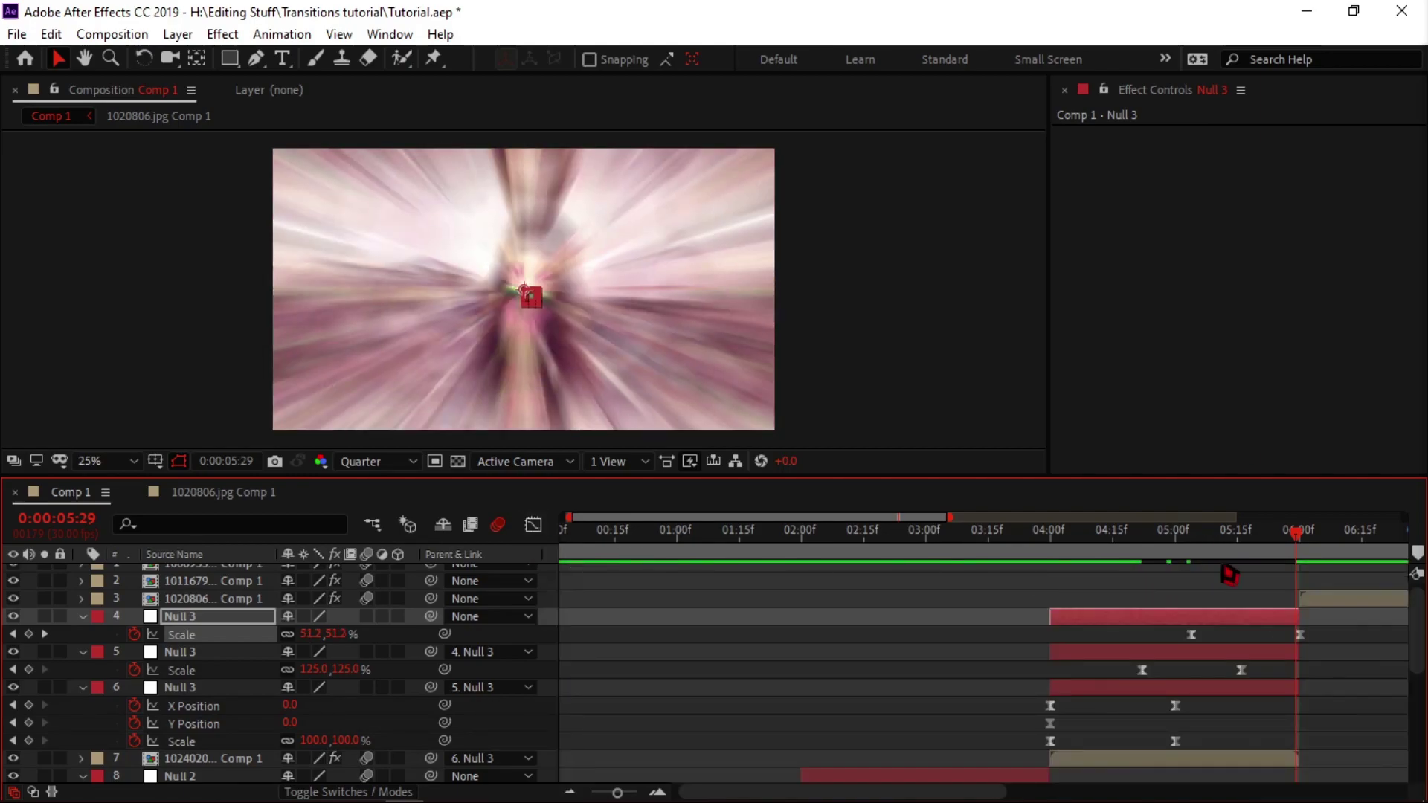
Keyframe the layer 4 null's Rotation from 0° at 0:00:05:04 to 180° at 0:00:05:29.
click(1244, 545)
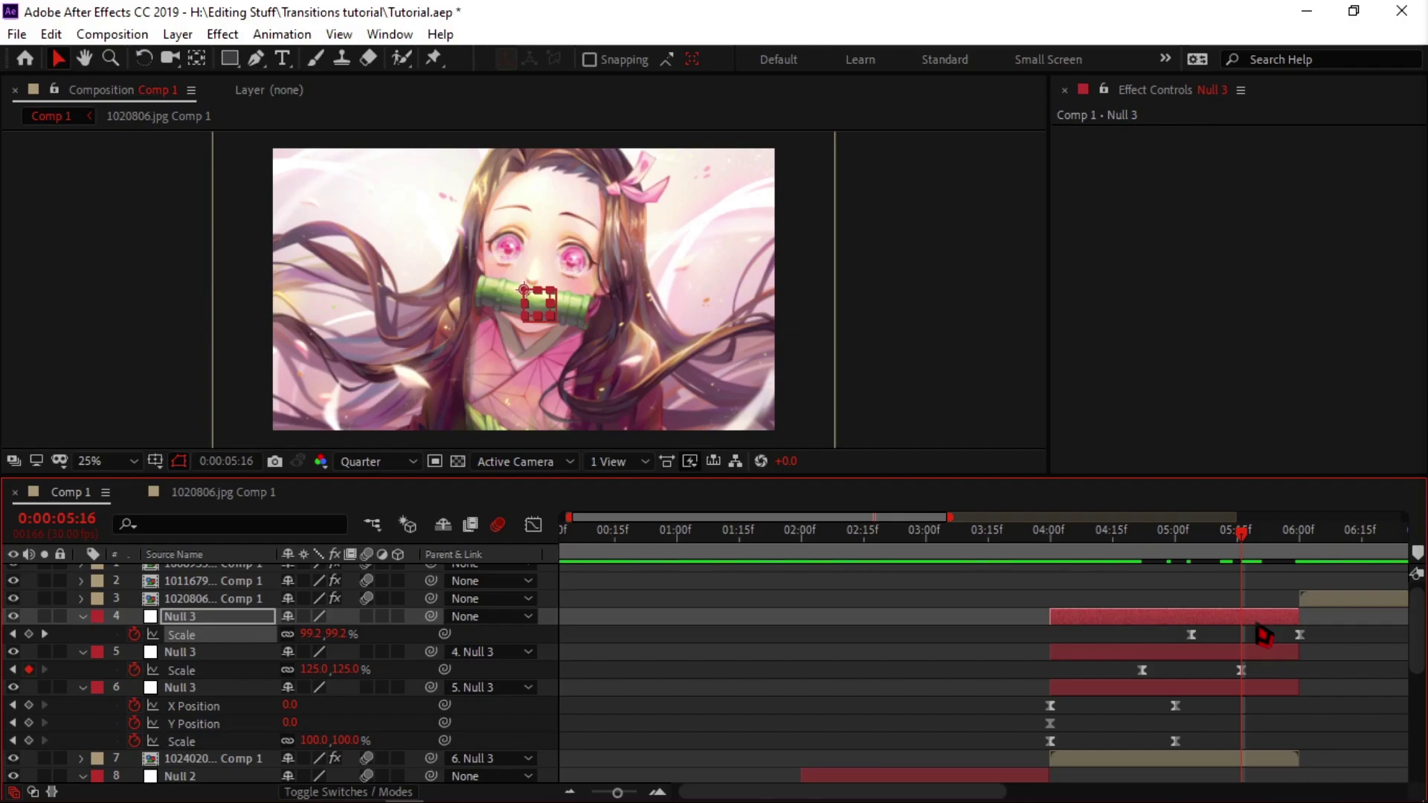
key(shift+r)
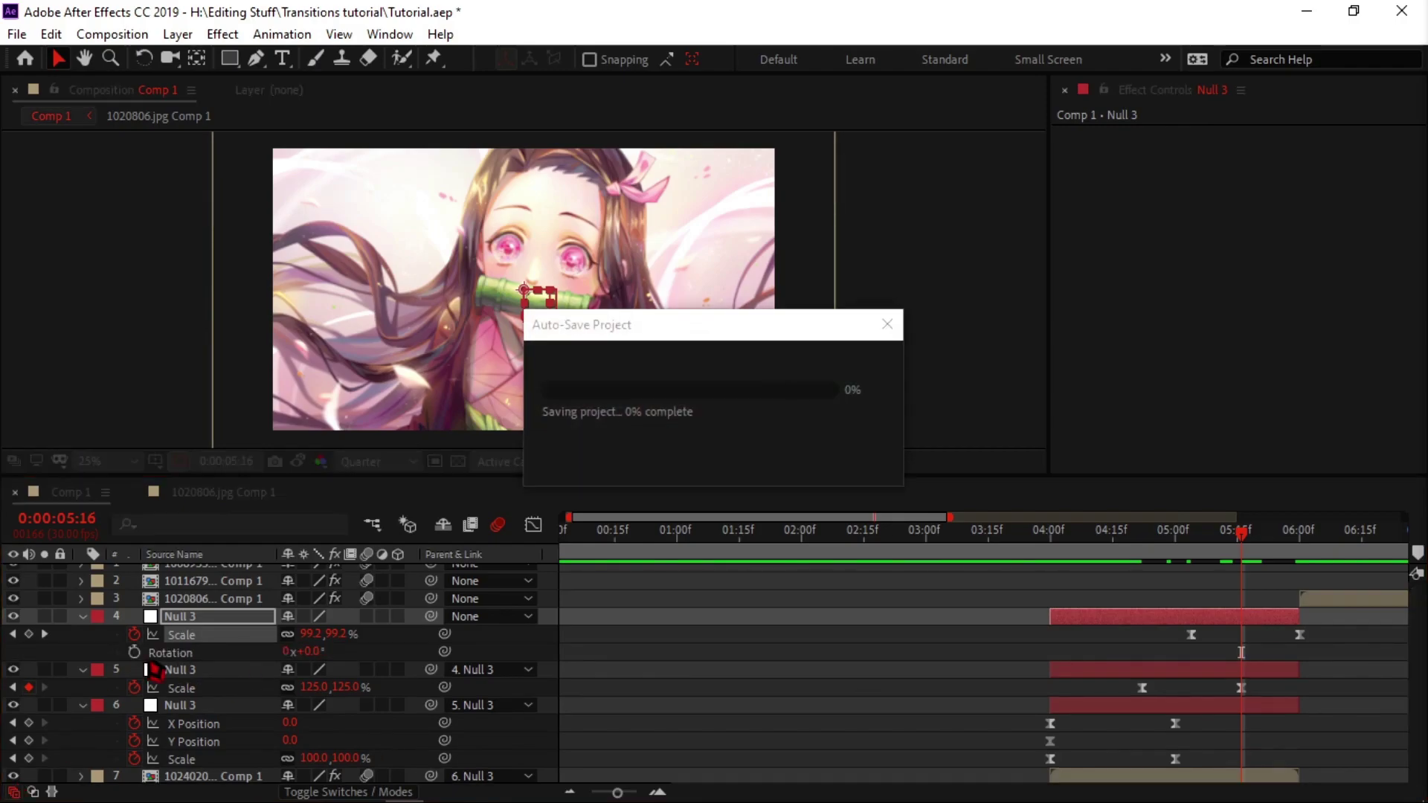
drag(1226, 549, 1193, 539)
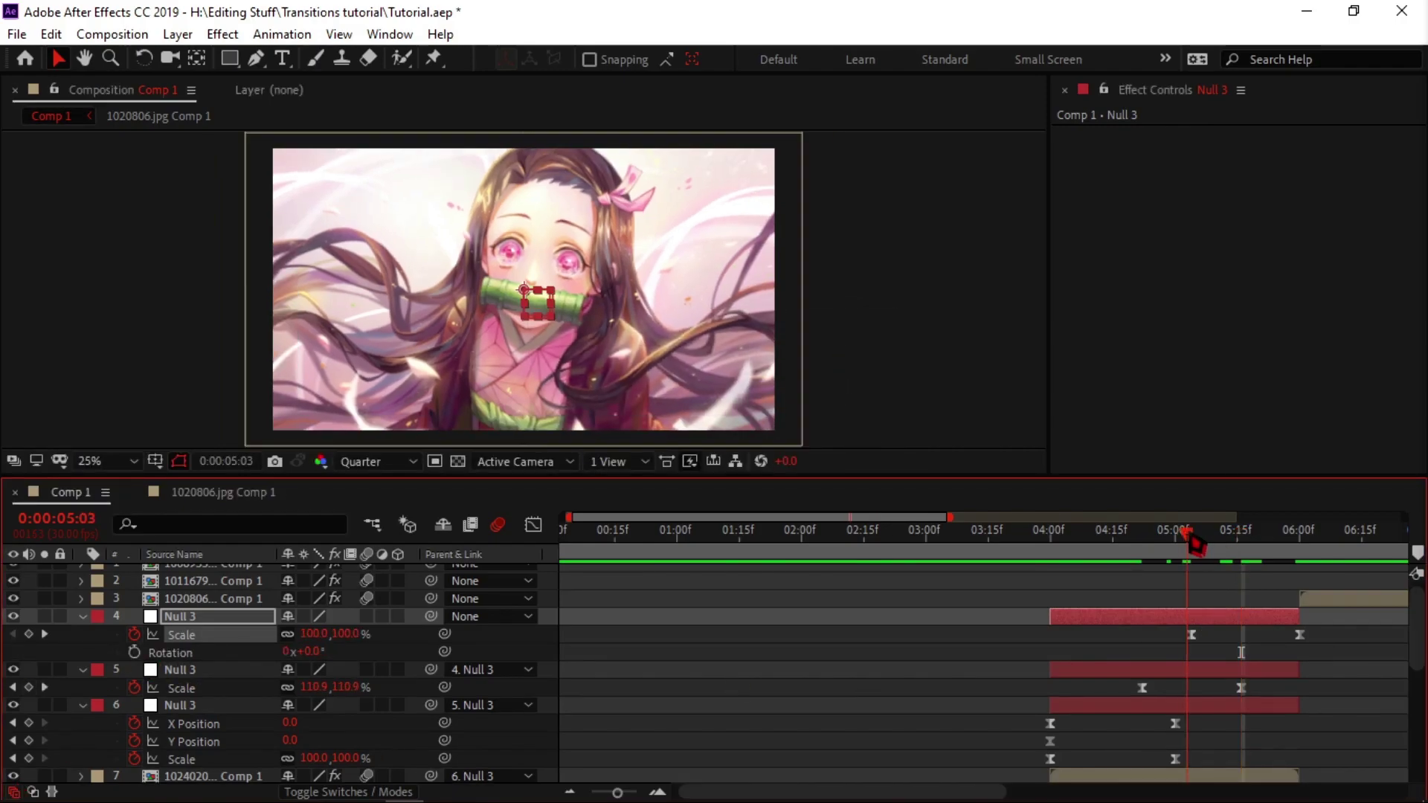
click(134, 653)
drag(1192, 541, 1302, 567)
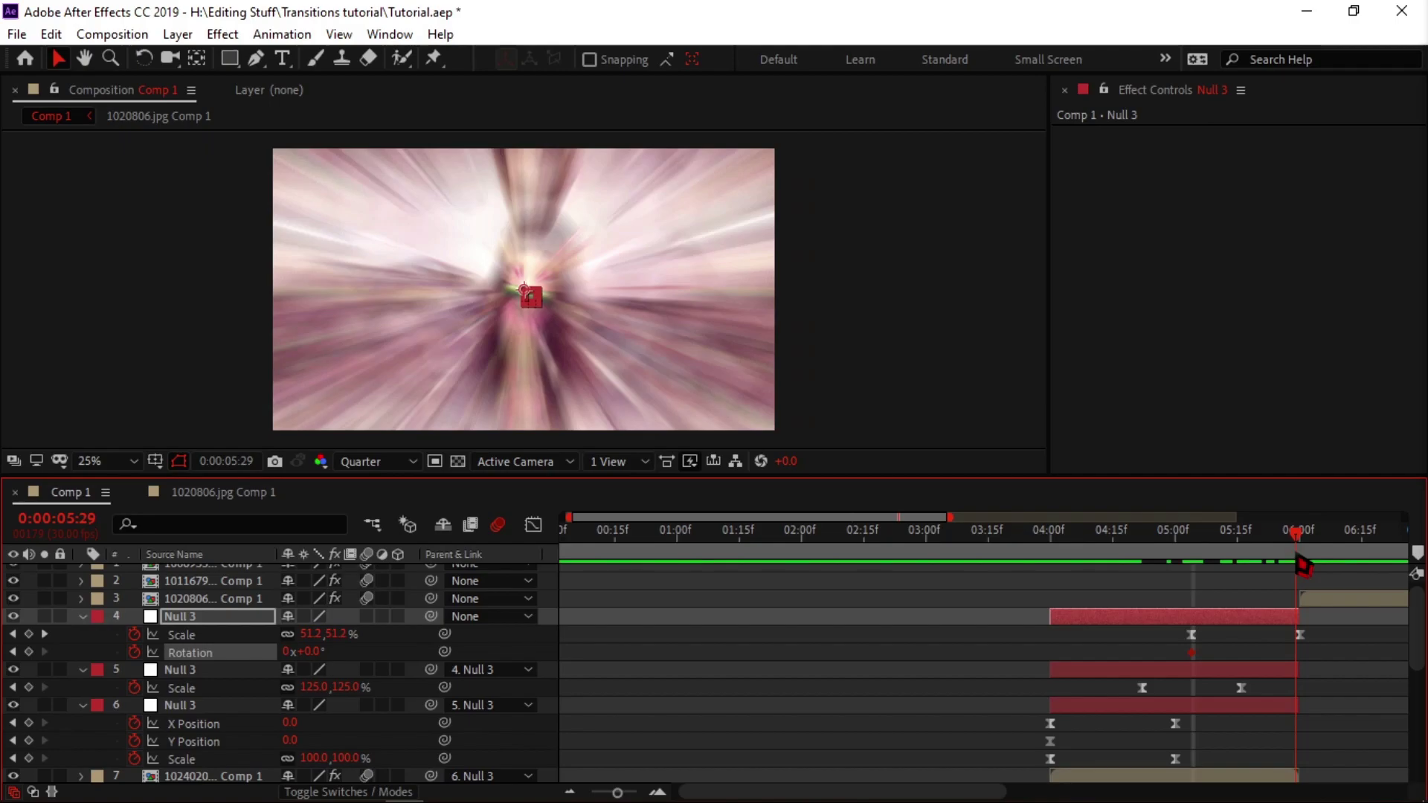
click(309, 652)
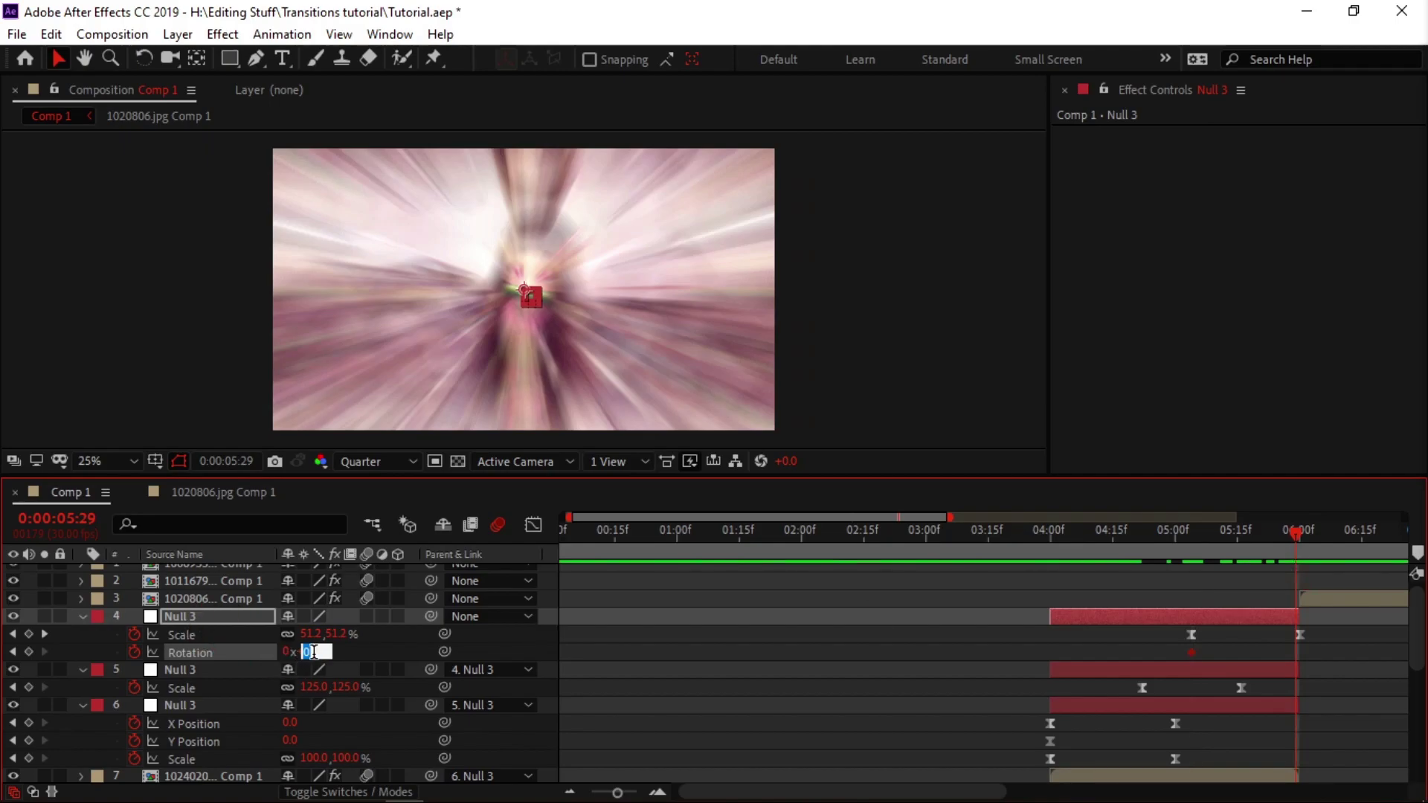
key(Return)
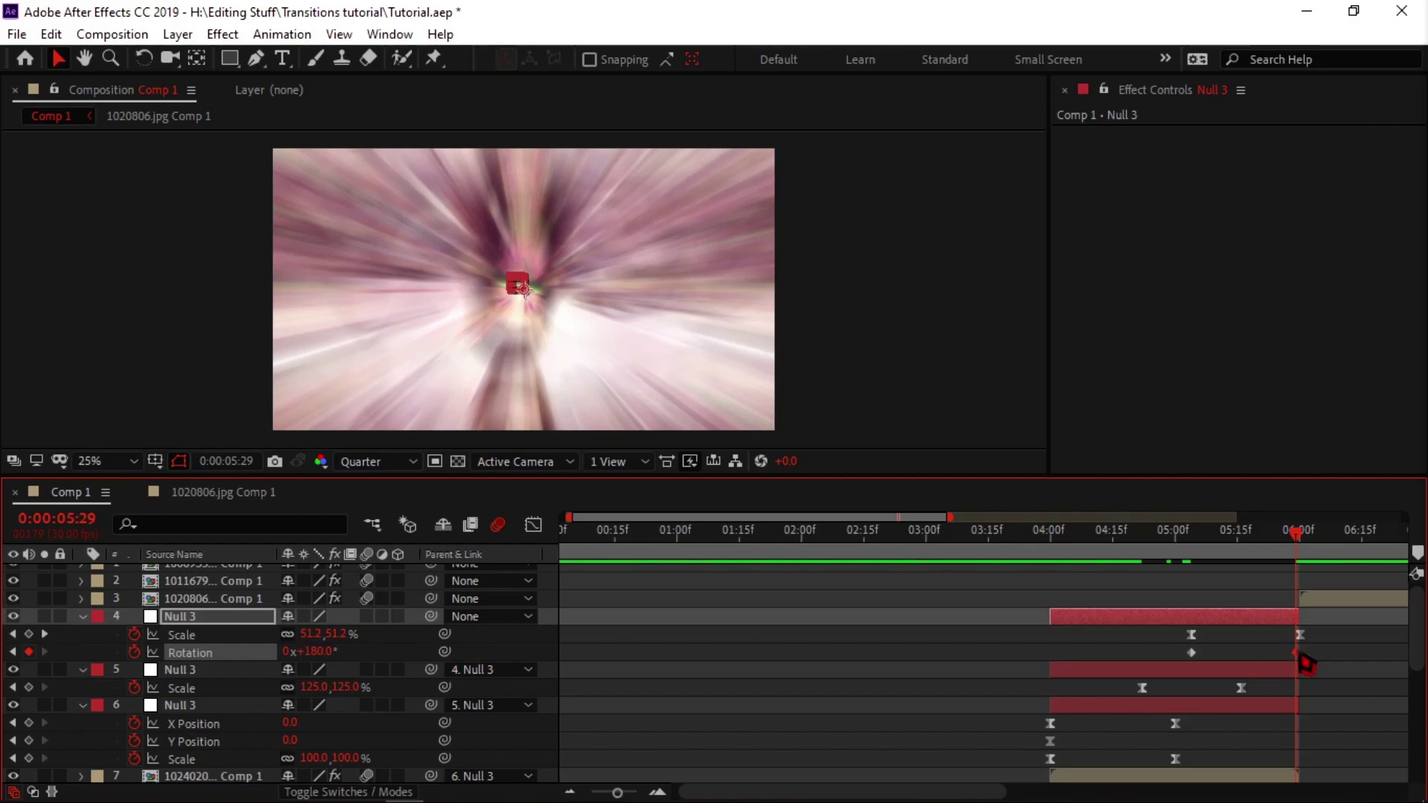
Easy-ease both Rotation keyframes of the layer 4 null and shape the curve to stay flat, then rise steeply at the end.
drag(1298, 654, 1304, 654)
drag(1165, 649, 1352, 661)
key(F9)
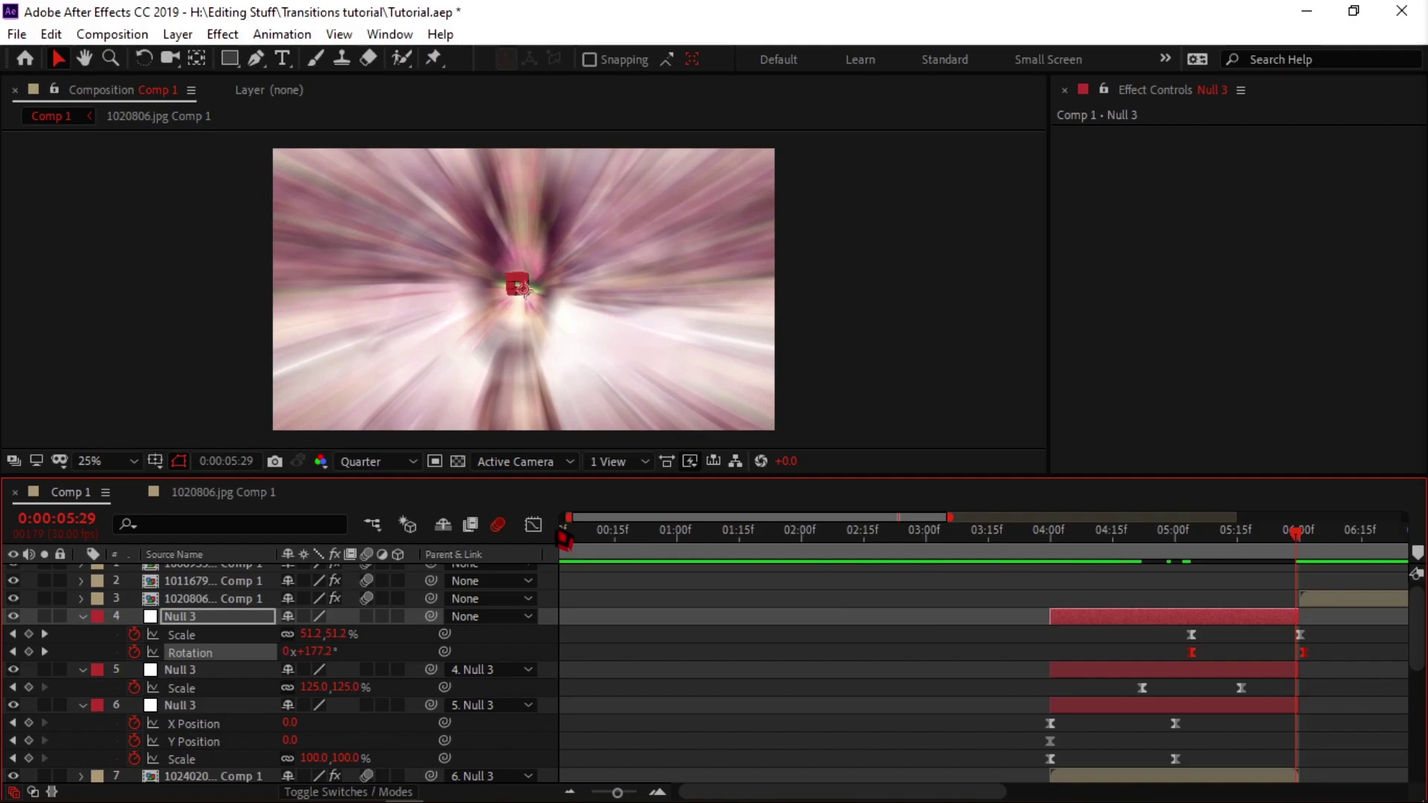
click(533, 525)
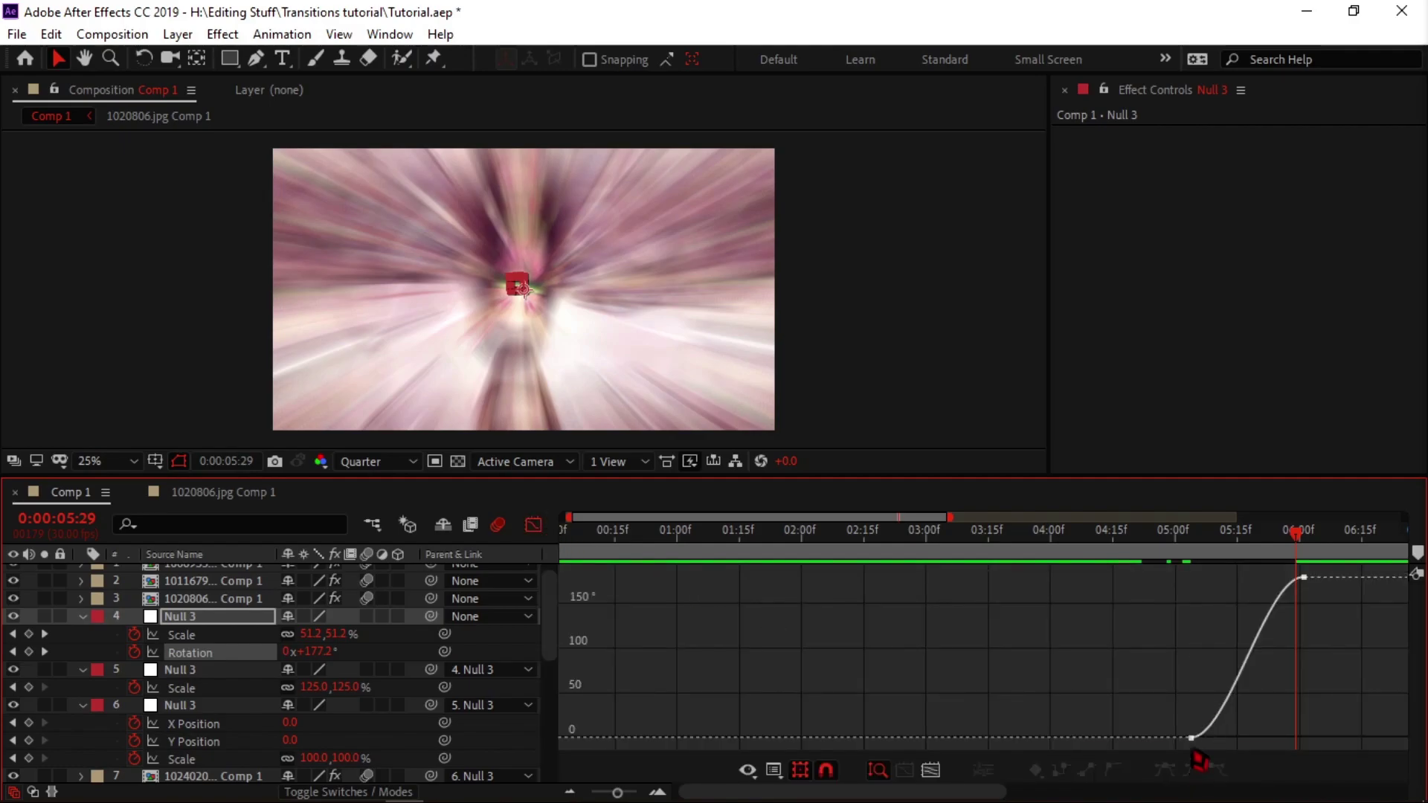
click(1192, 739)
drag(1253, 740, 1323, 742)
drag(1266, 577, 1323, 727)
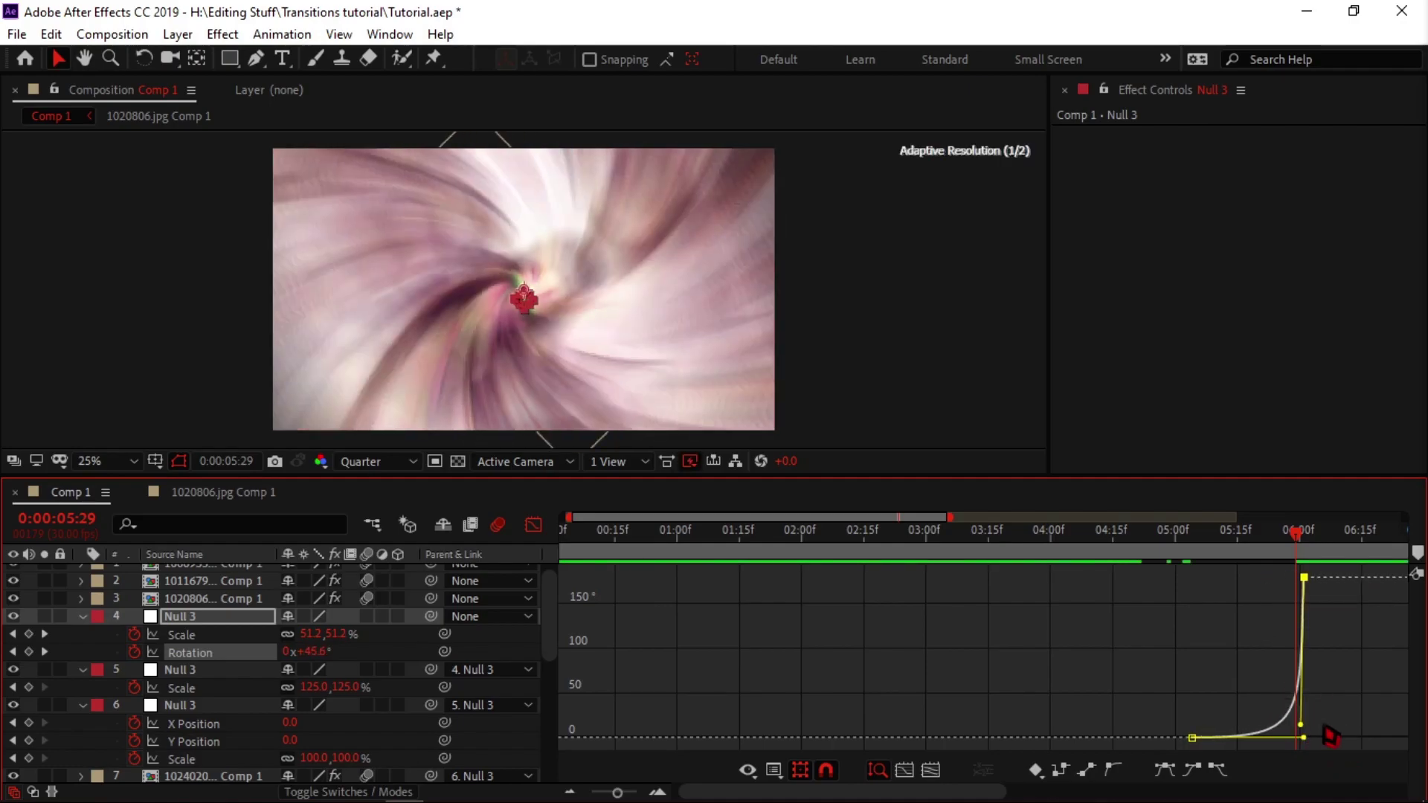
click(1323, 729)
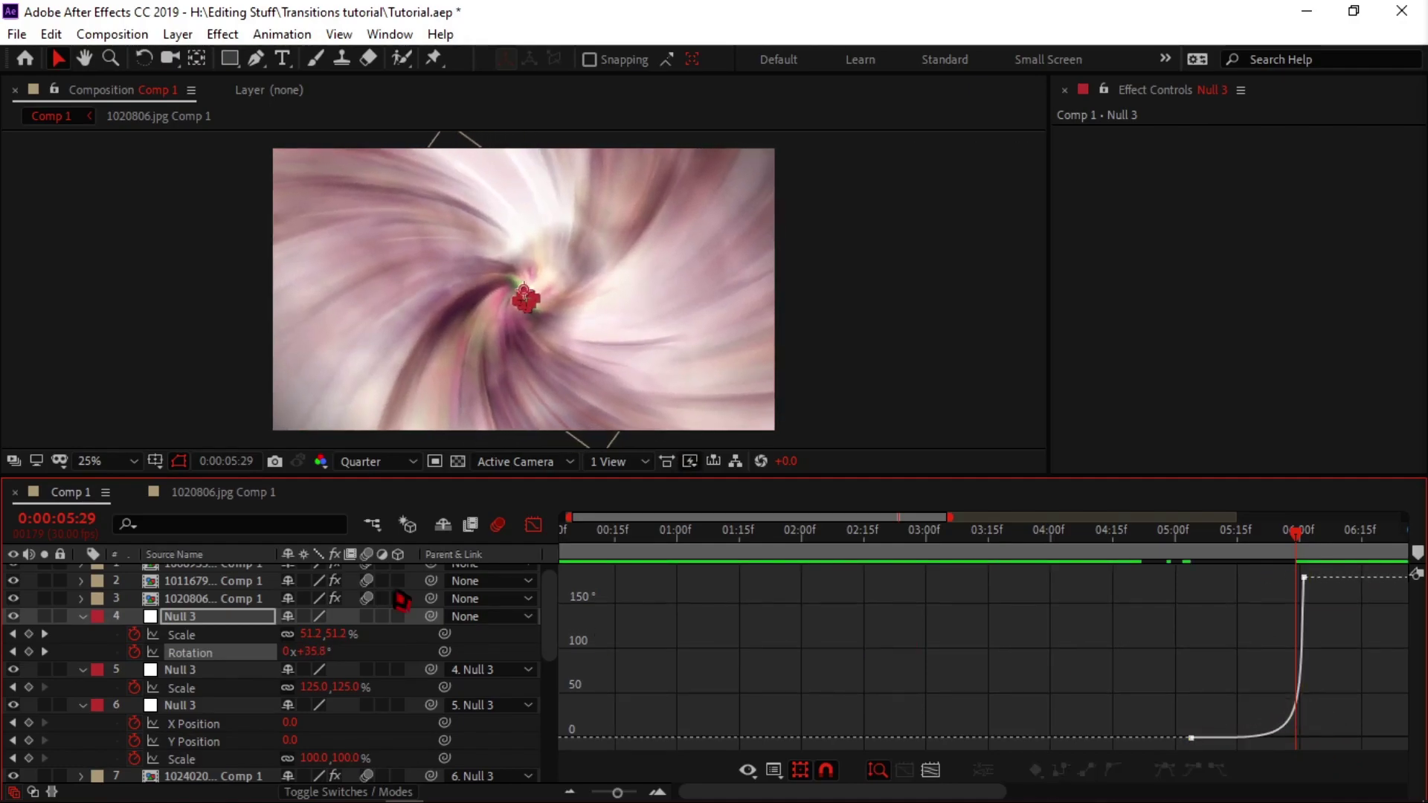
click(533, 525)
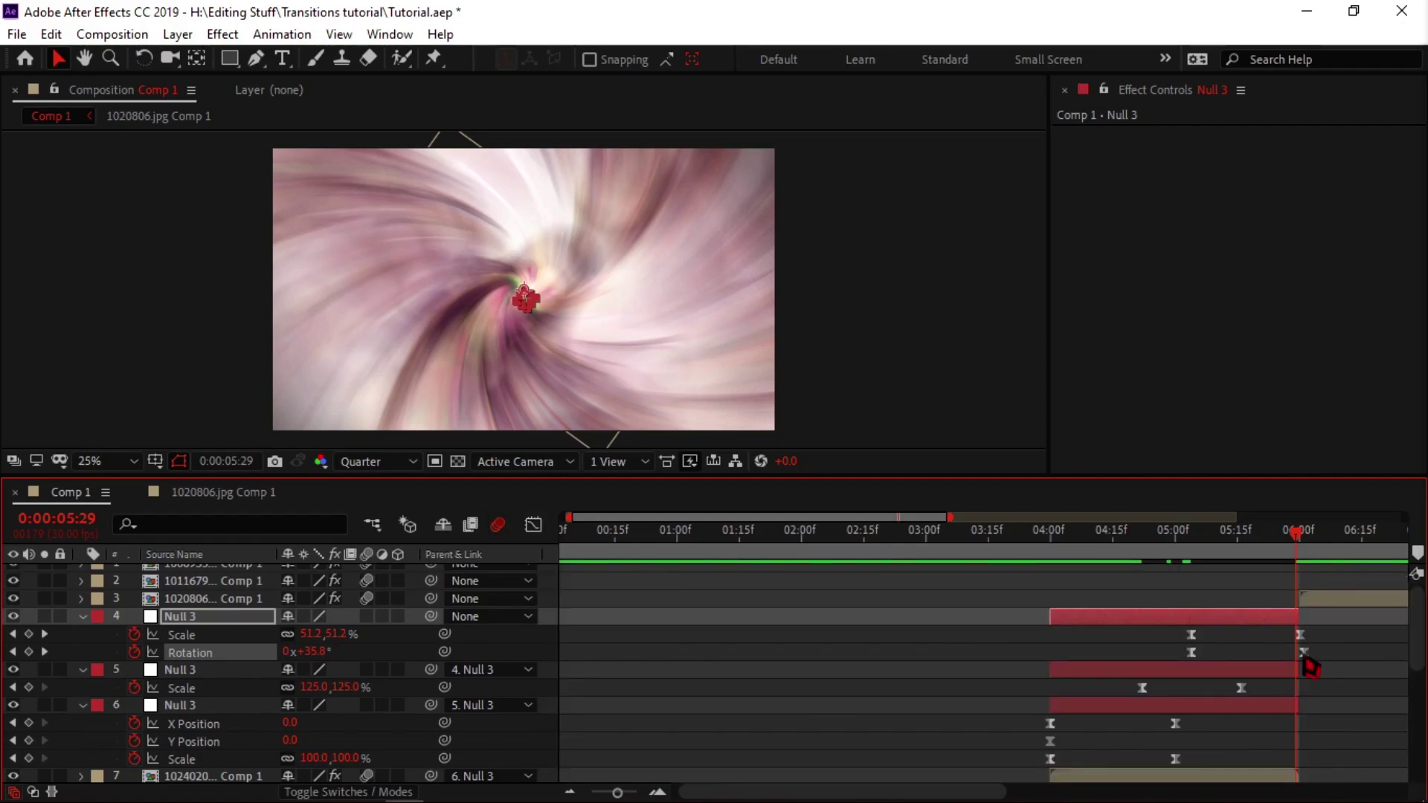
Align the layer 4 null's last Rotation keyframe with the Scale keyframe at 0:00:06:00 and preview the transition.
drag(1303, 654, 1300, 654)
drag(1297, 537, 1167, 587)
key(space)
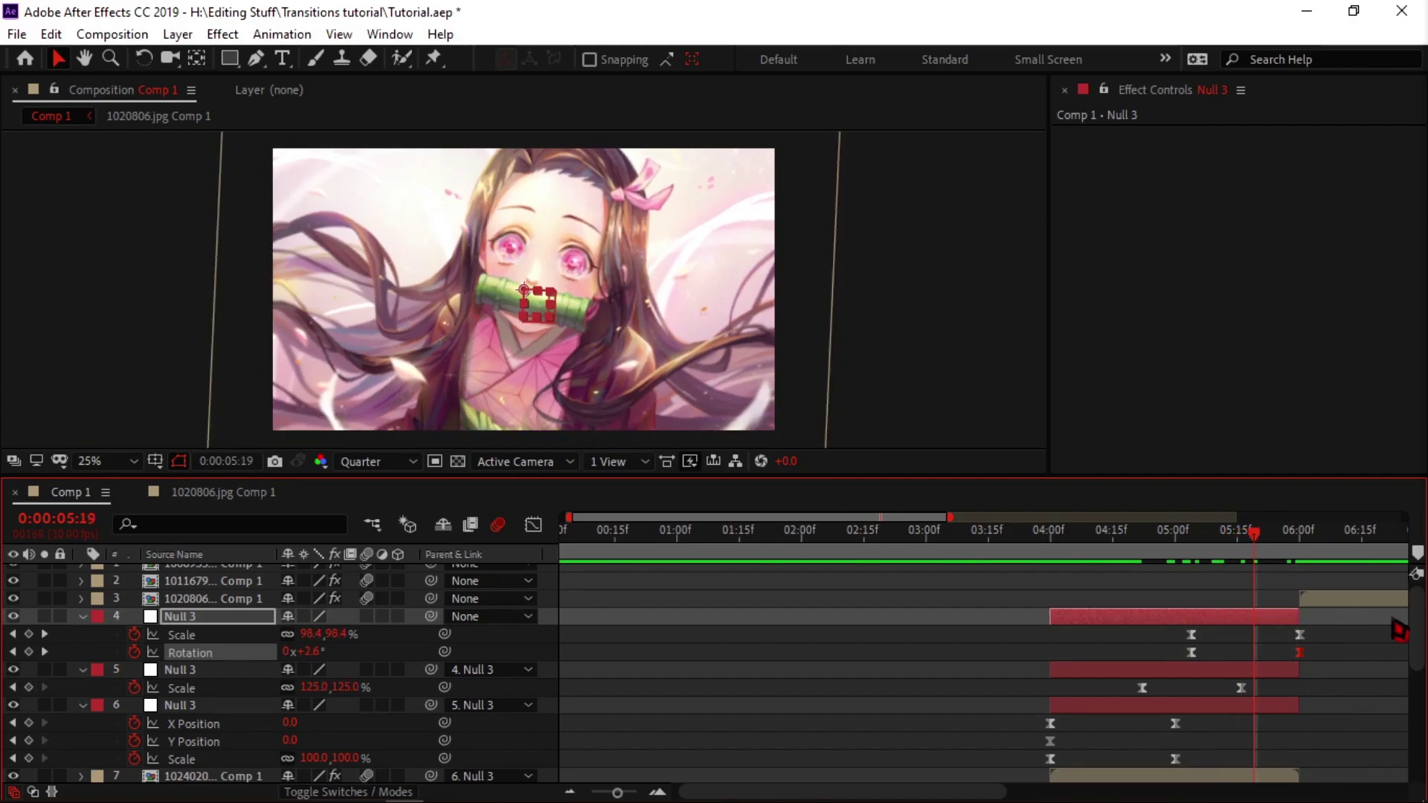
Add a null above the 1020806.jpg Comp 1 layer and cut away its part before 0:00:06:00.
scroll(1402, 629, up, 1)
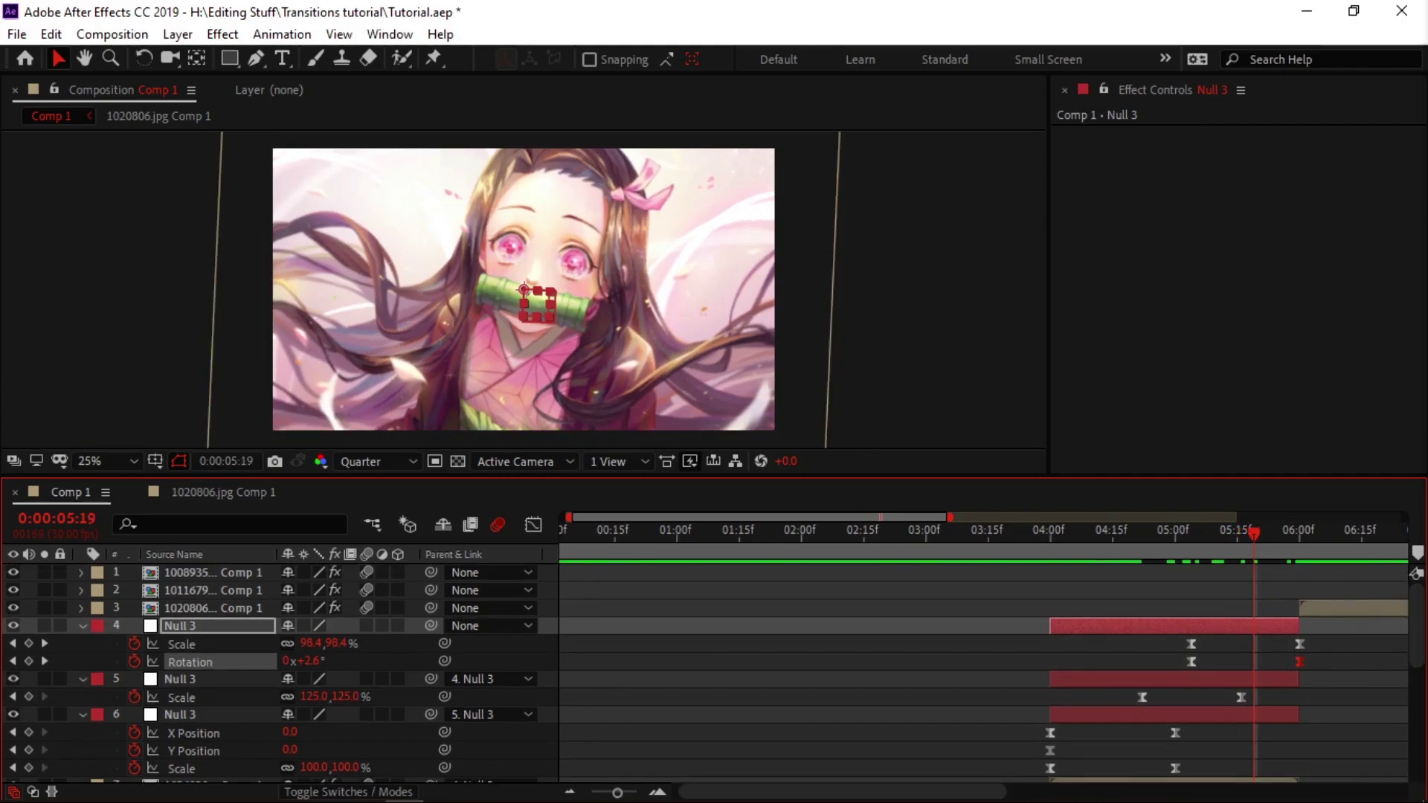
drag(908, 790, 1052, 756)
click(1060, 614)
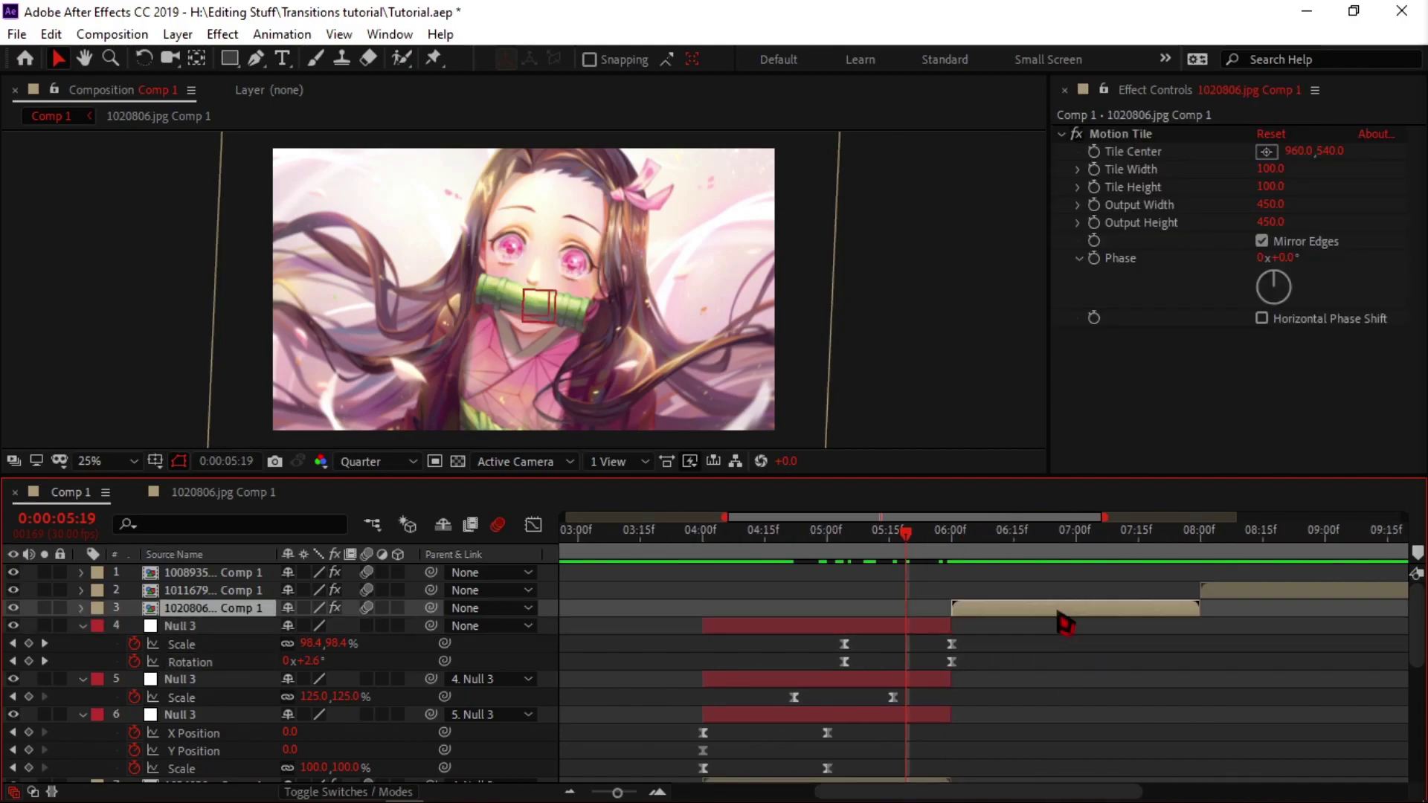
key(ctrl+alt+shift+y)
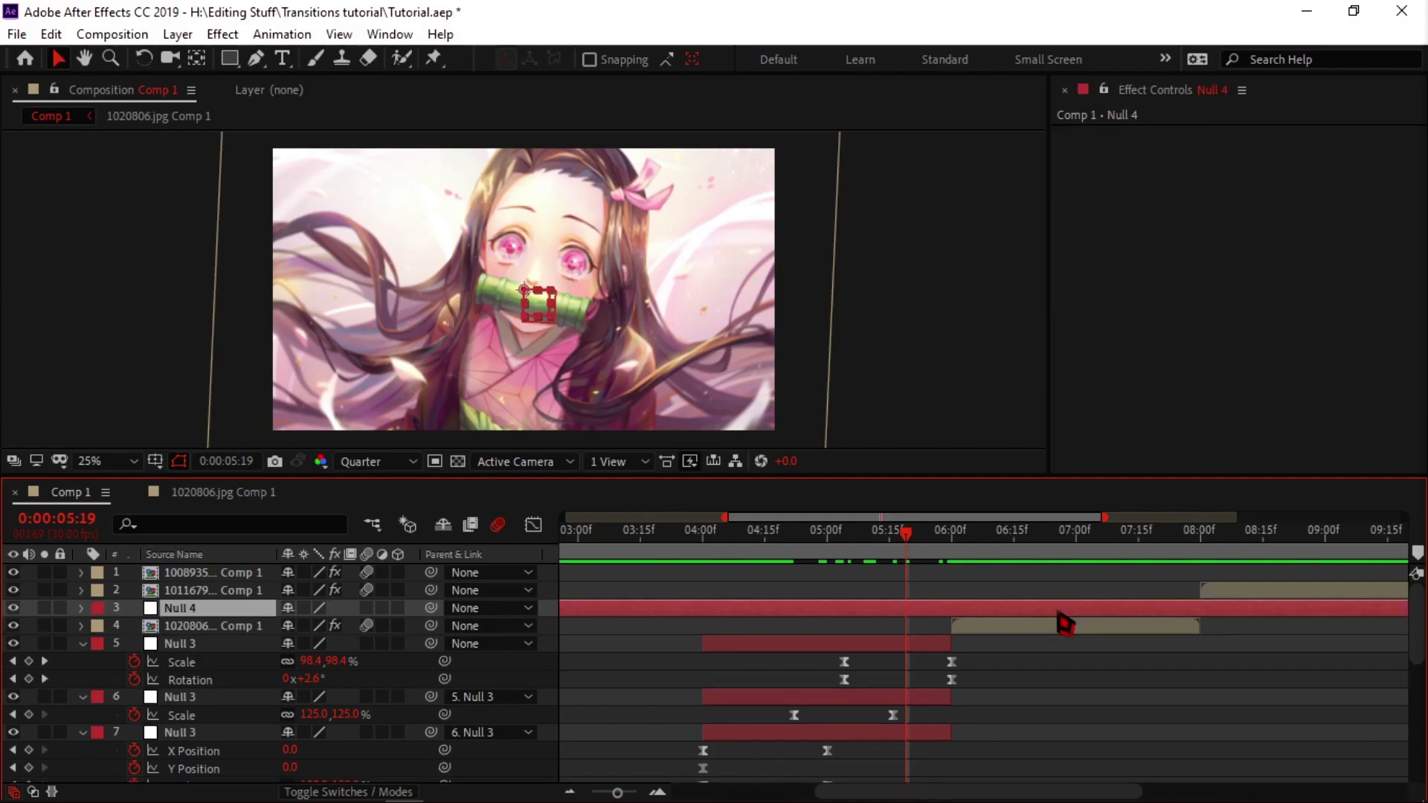
click(952, 532)
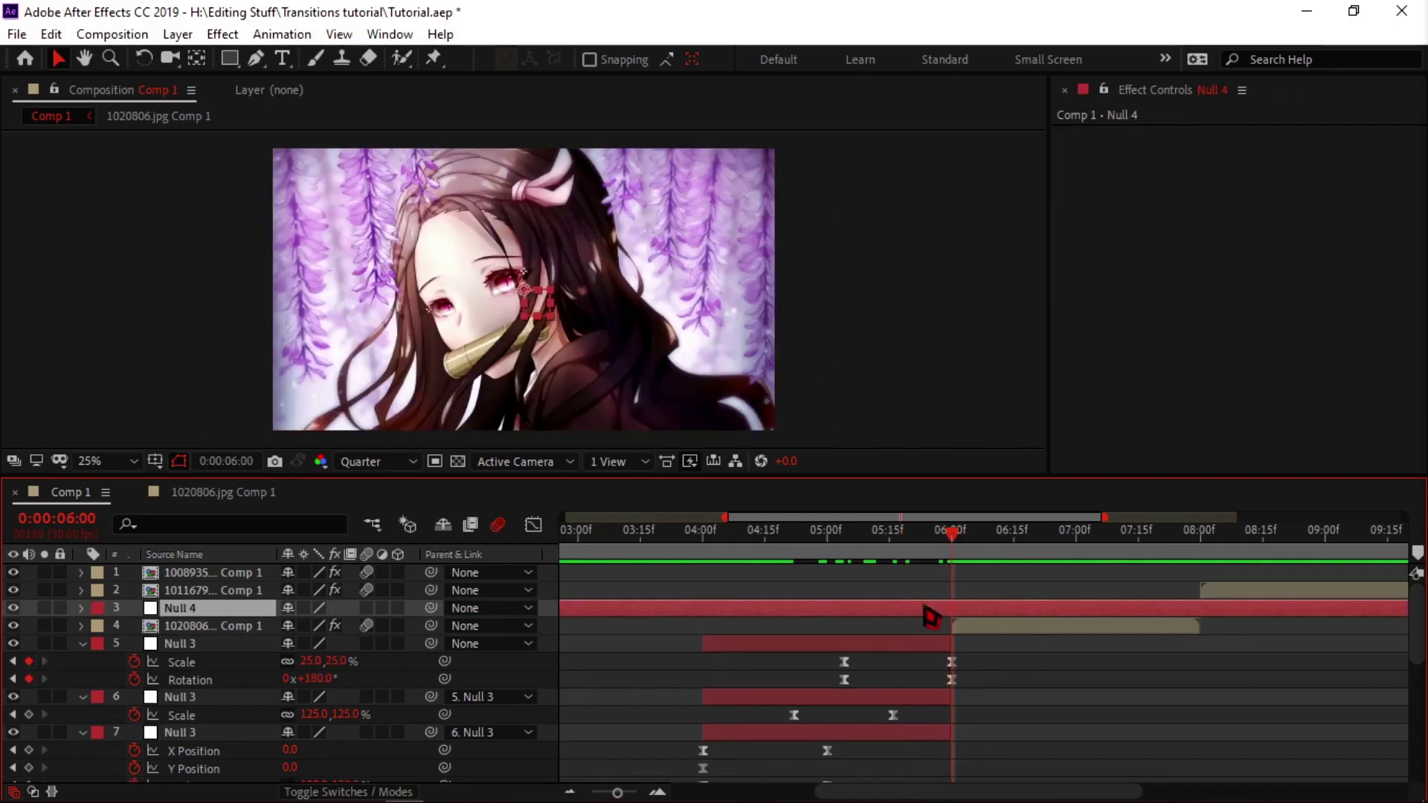
key(ctrl+shift+d)
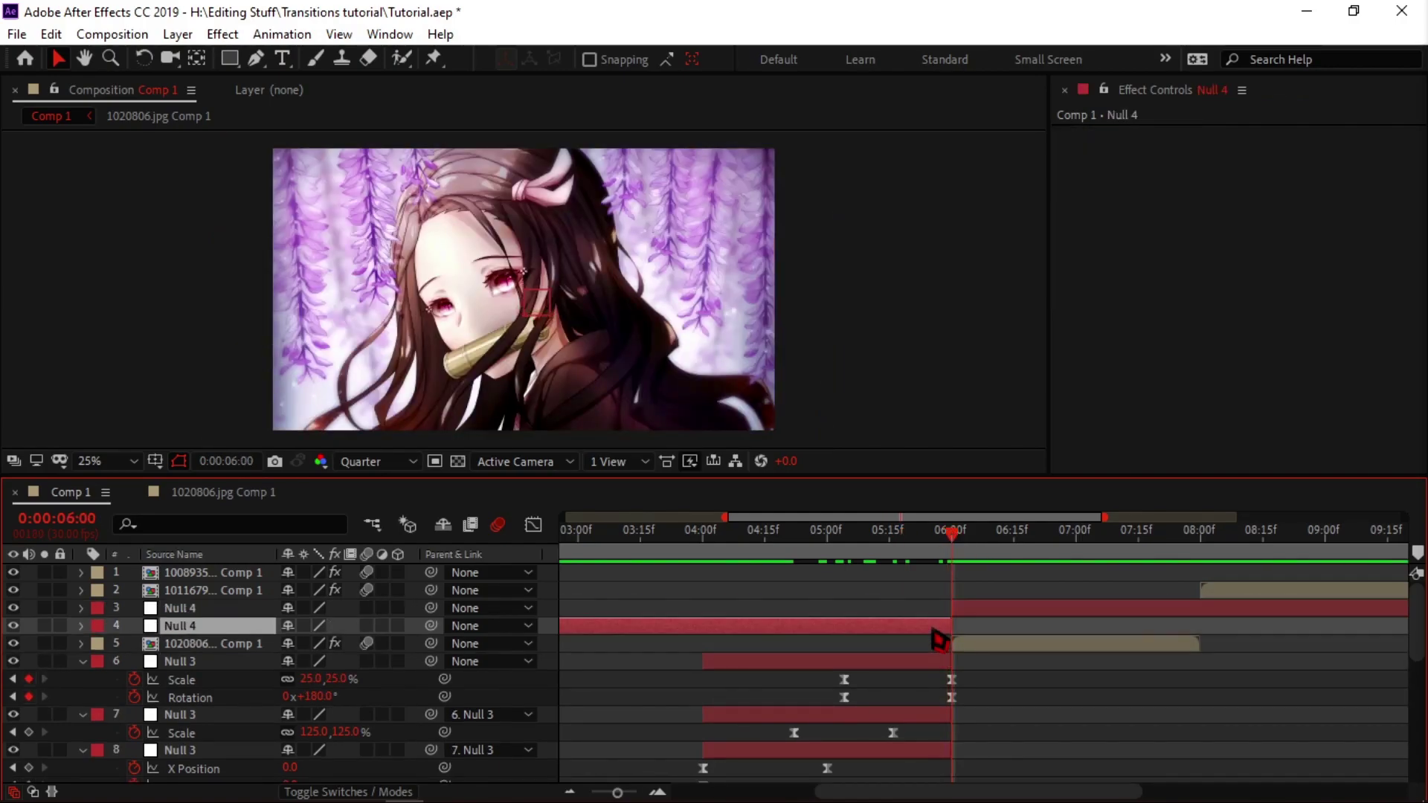
key(Delete)
key(o)
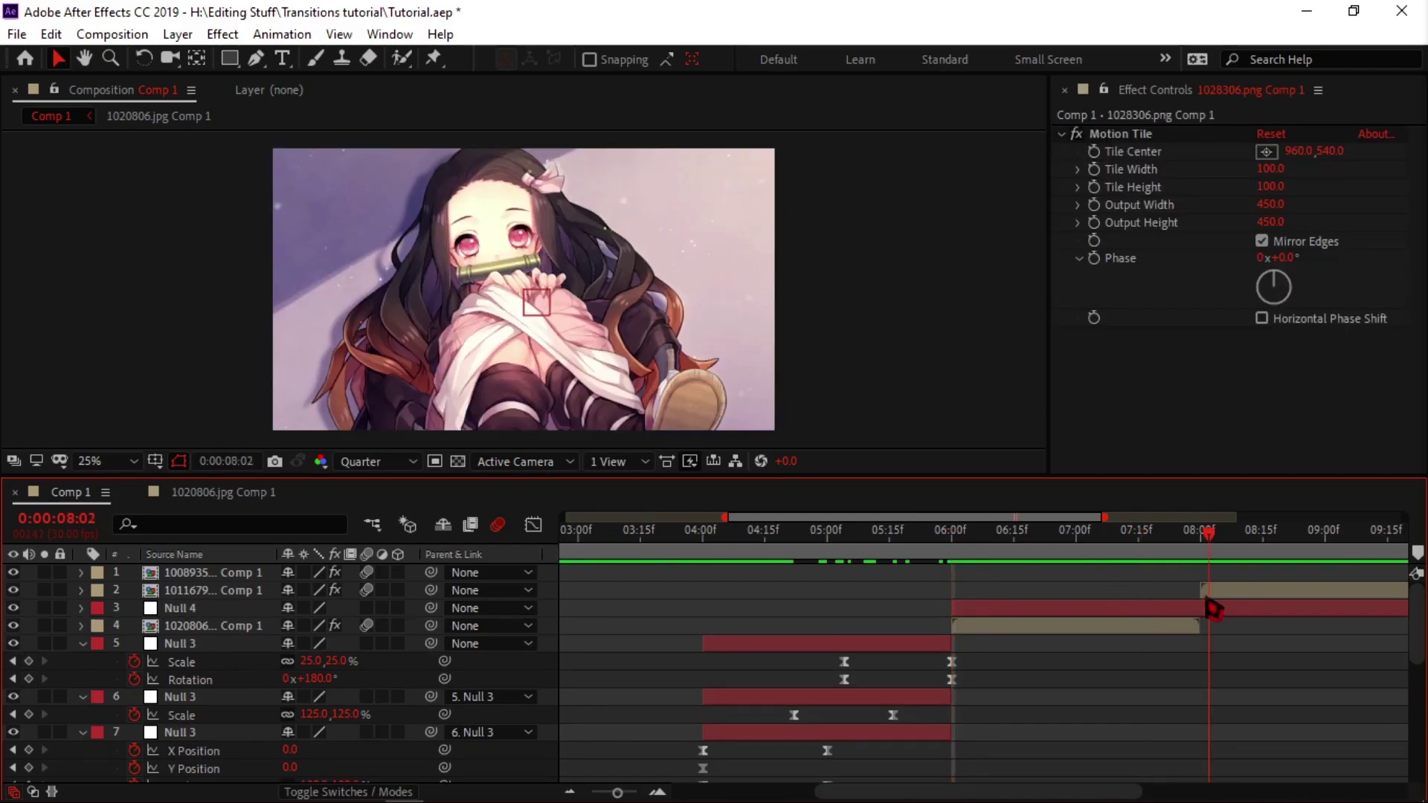
Split the new null at 0:00:08:00 and delete the part beyond the 1020806.jpg clip's end.
click(1215, 608)
key(ctrl+shift+d)
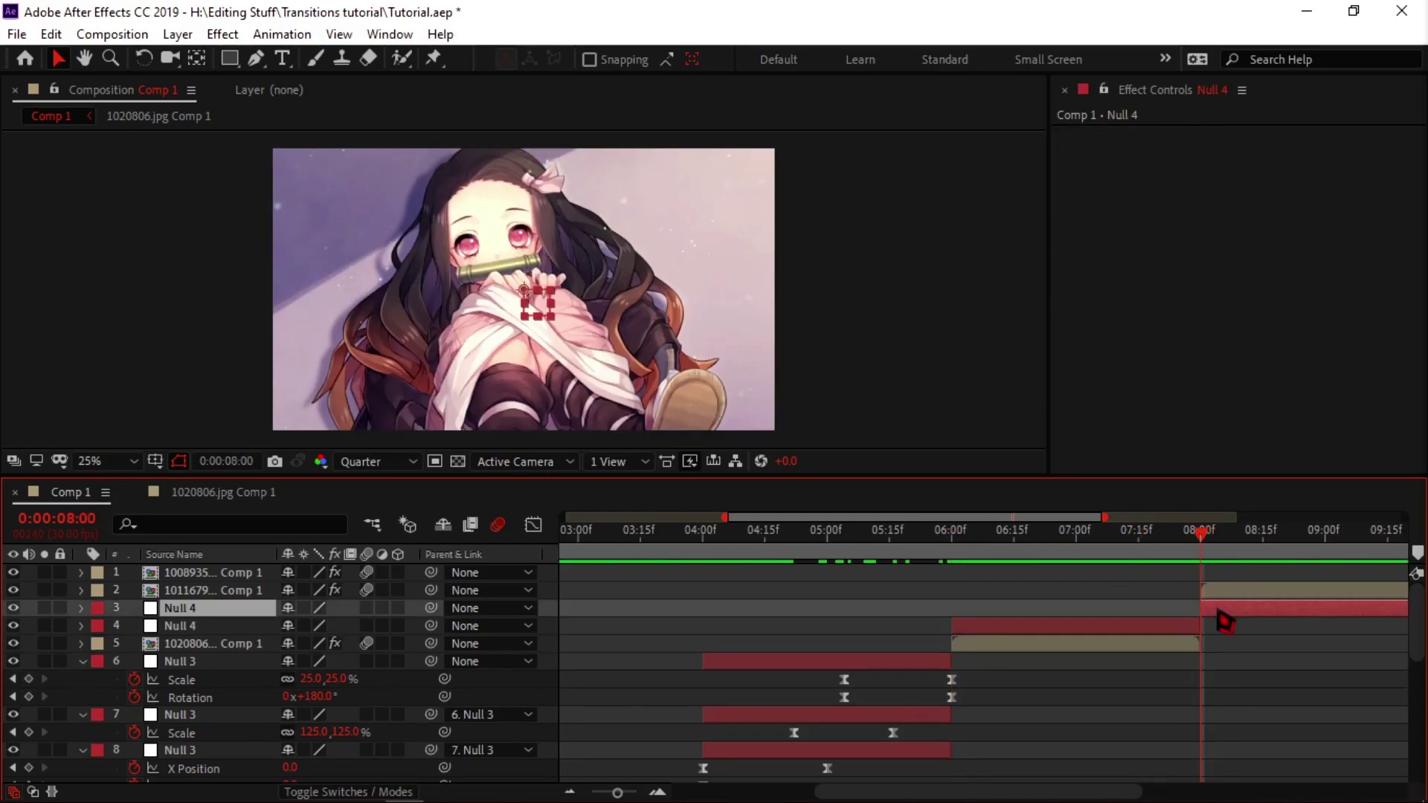
key(Delete)
Duplicate the new null twice, then parent the 1020806.jpg clip to layer 5, layer 5 to layer 4, and layer 4 to layer 3.
click(997, 546)
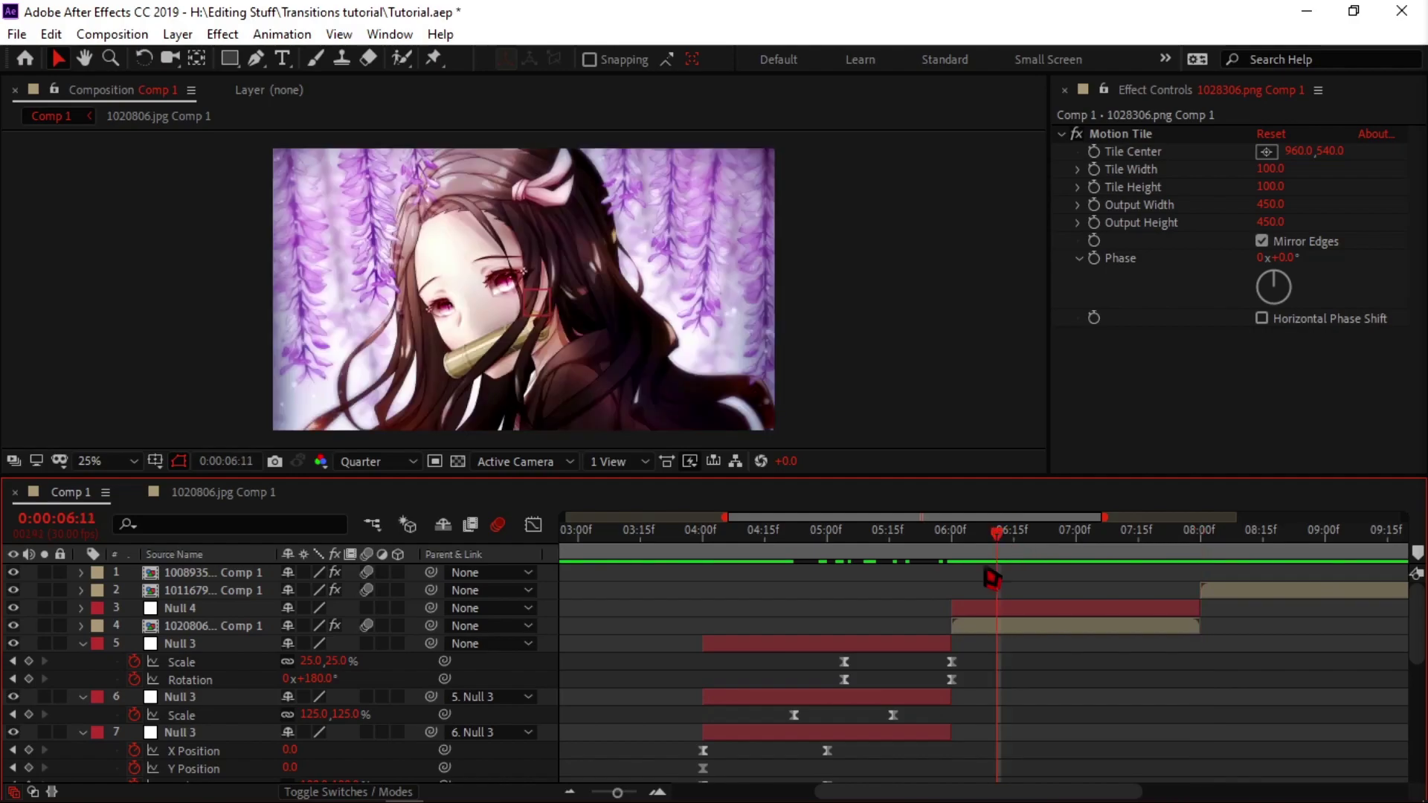
click(982, 611)
key(ctrl+d)
key(ctrl+d)
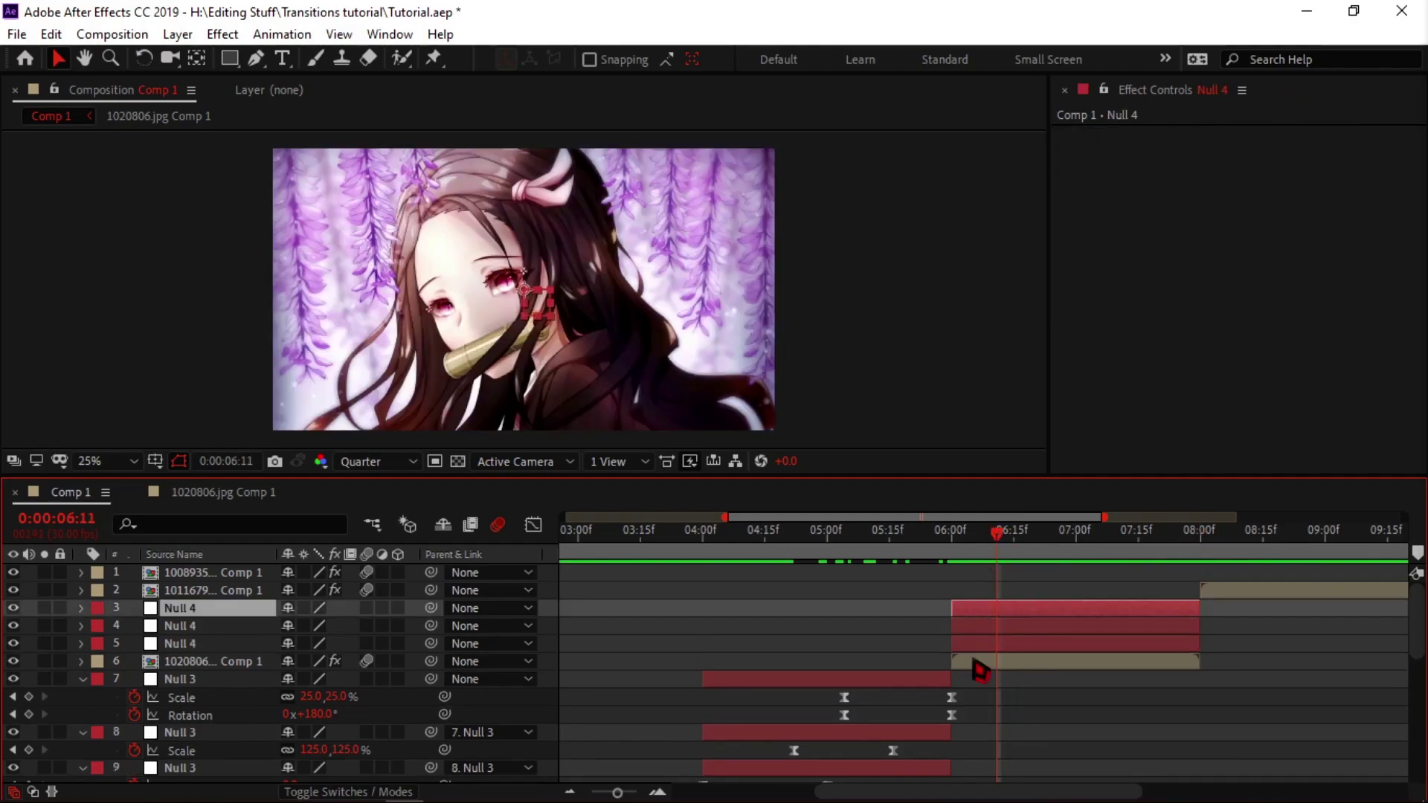
click(972, 662)
drag(430, 661, 216, 626)
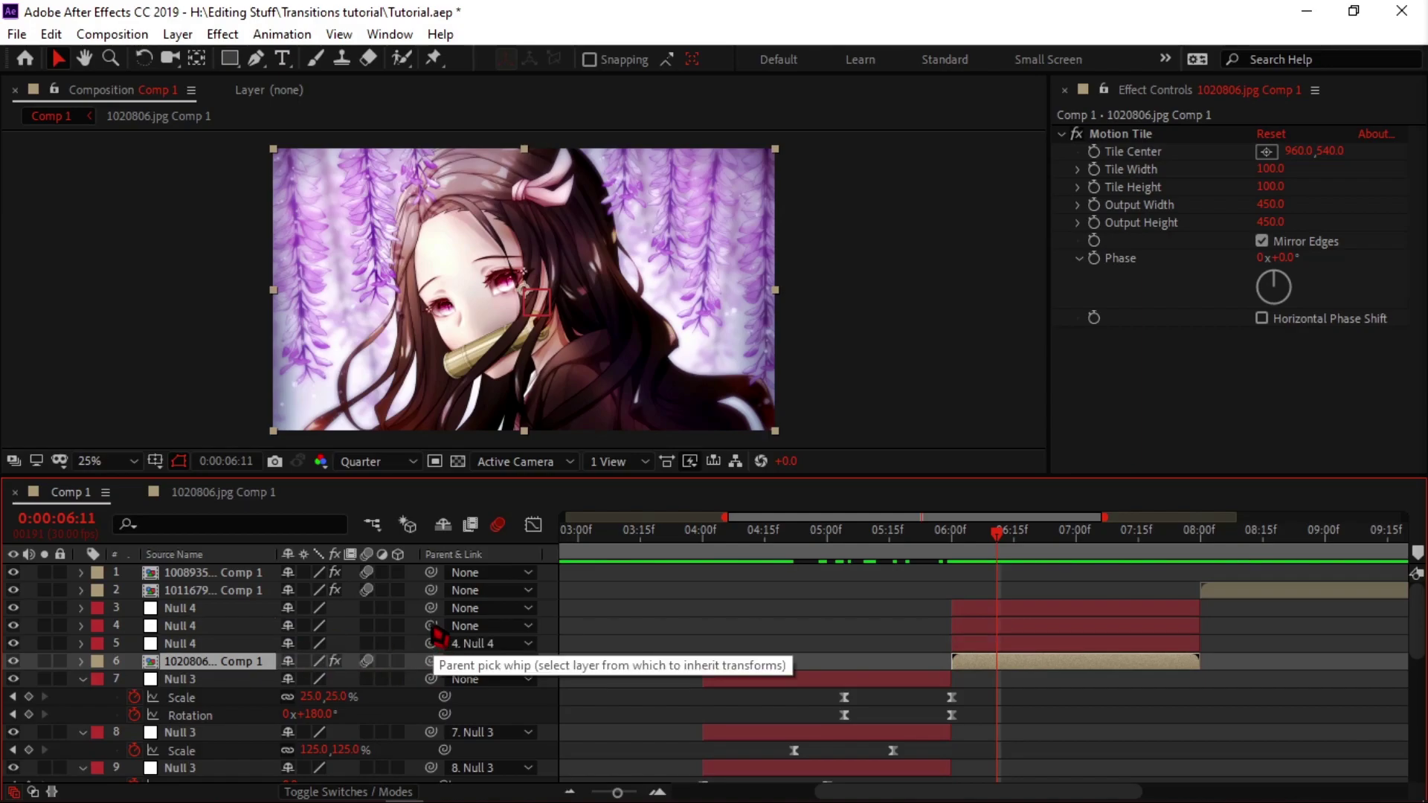
drag(430, 626, 223, 615)
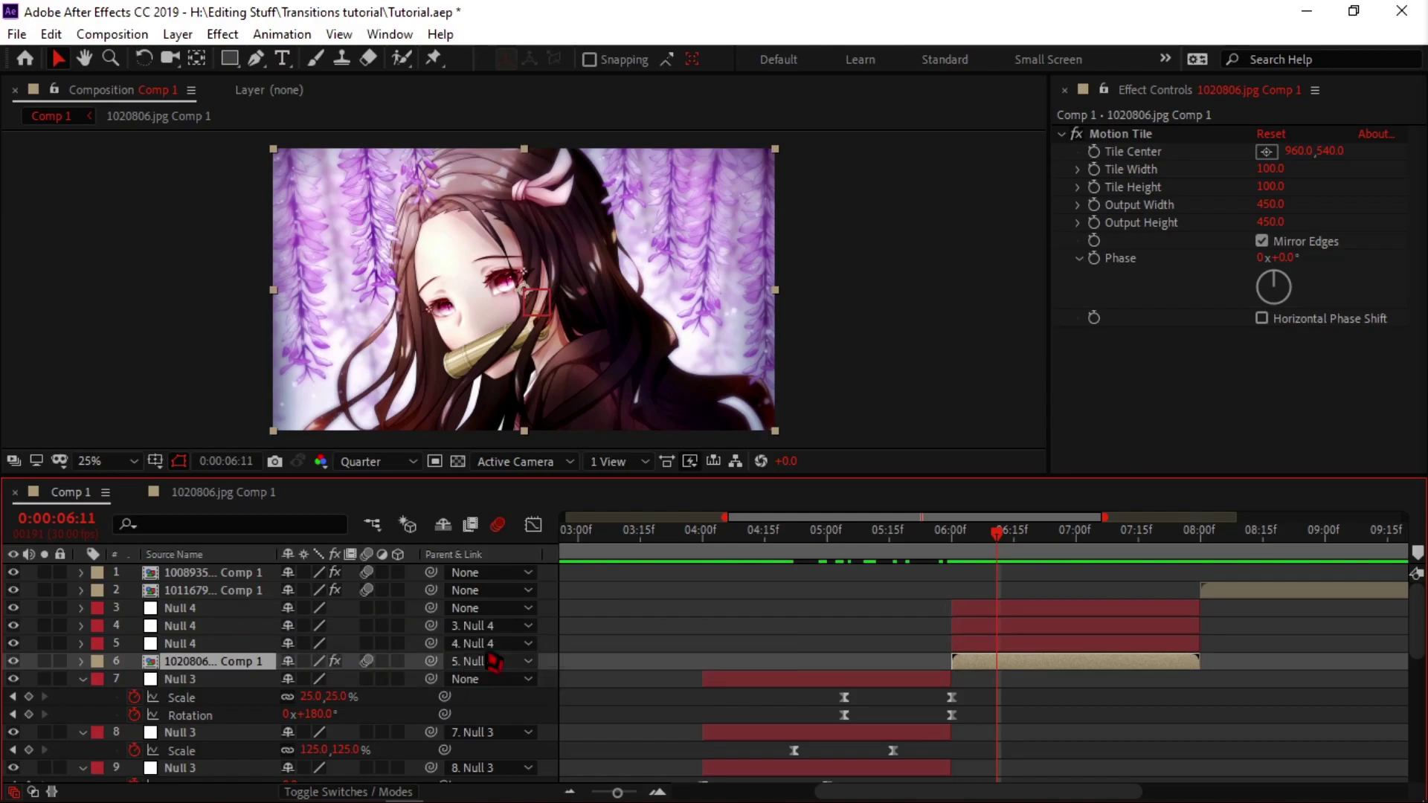
Copy the layer 9 null's two Scale keyframes onto the layer 5 null, starting at 0:00:06:00.
click(967, 644)
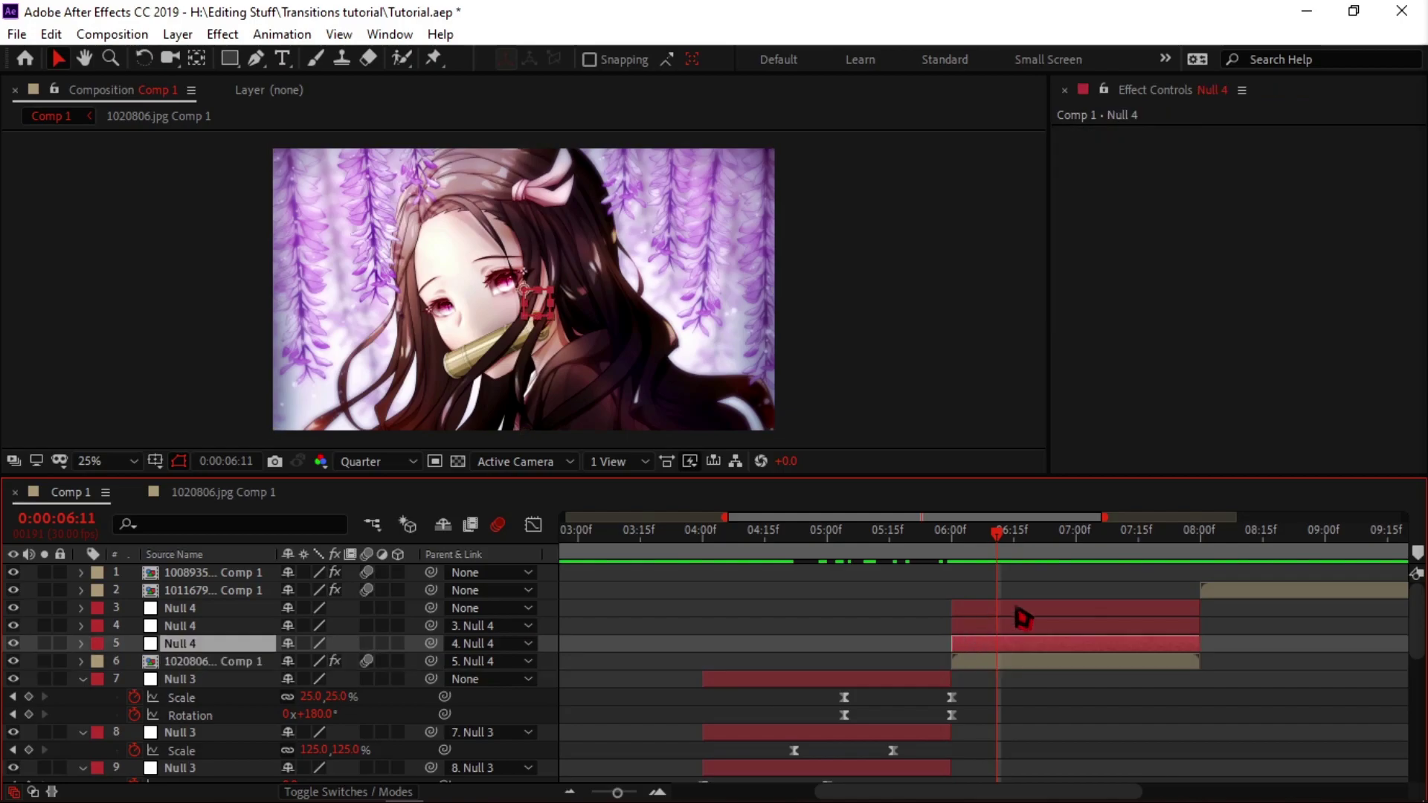
scroll(930, 692, down, 3)
drag(679, 712, 862, 722)
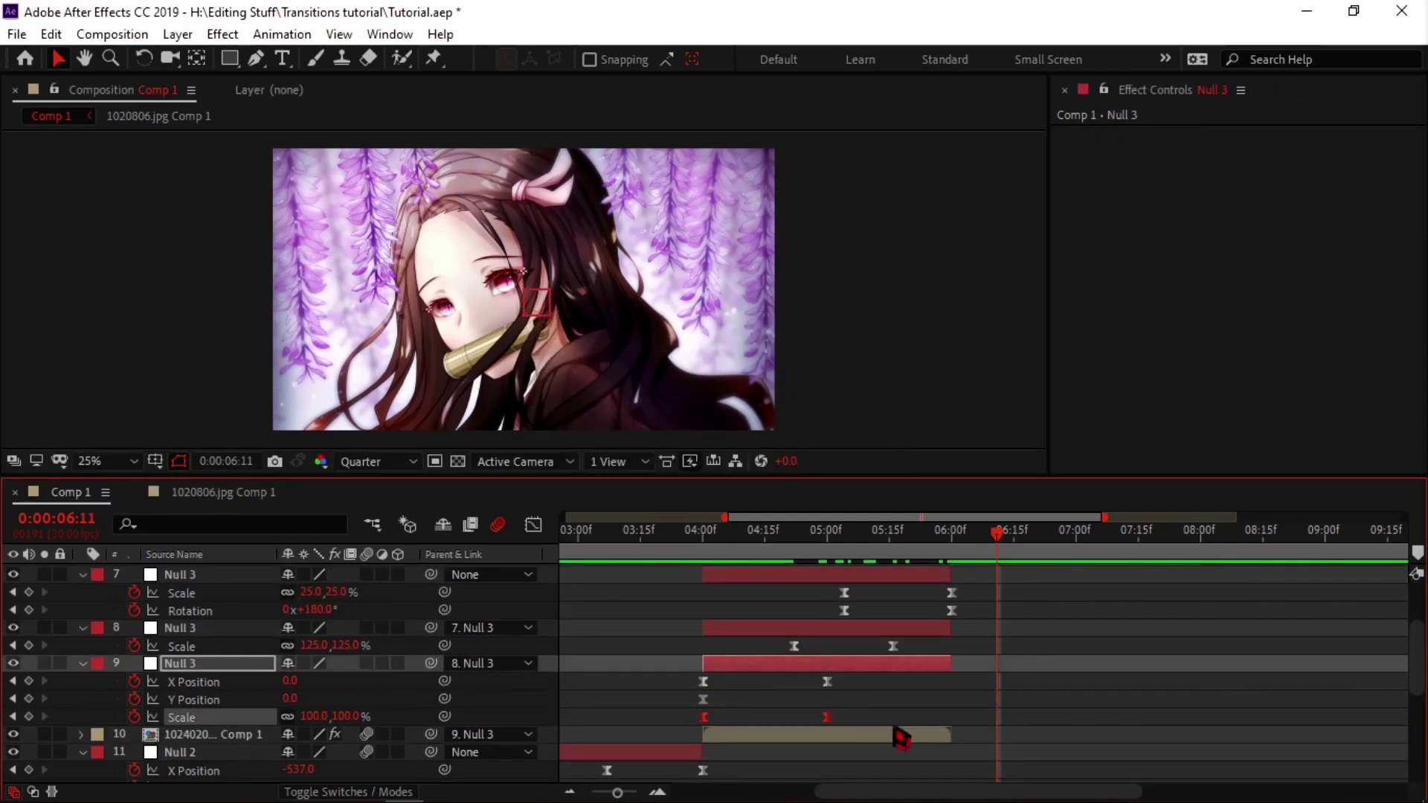
scroll(1417, 655, up, 3)
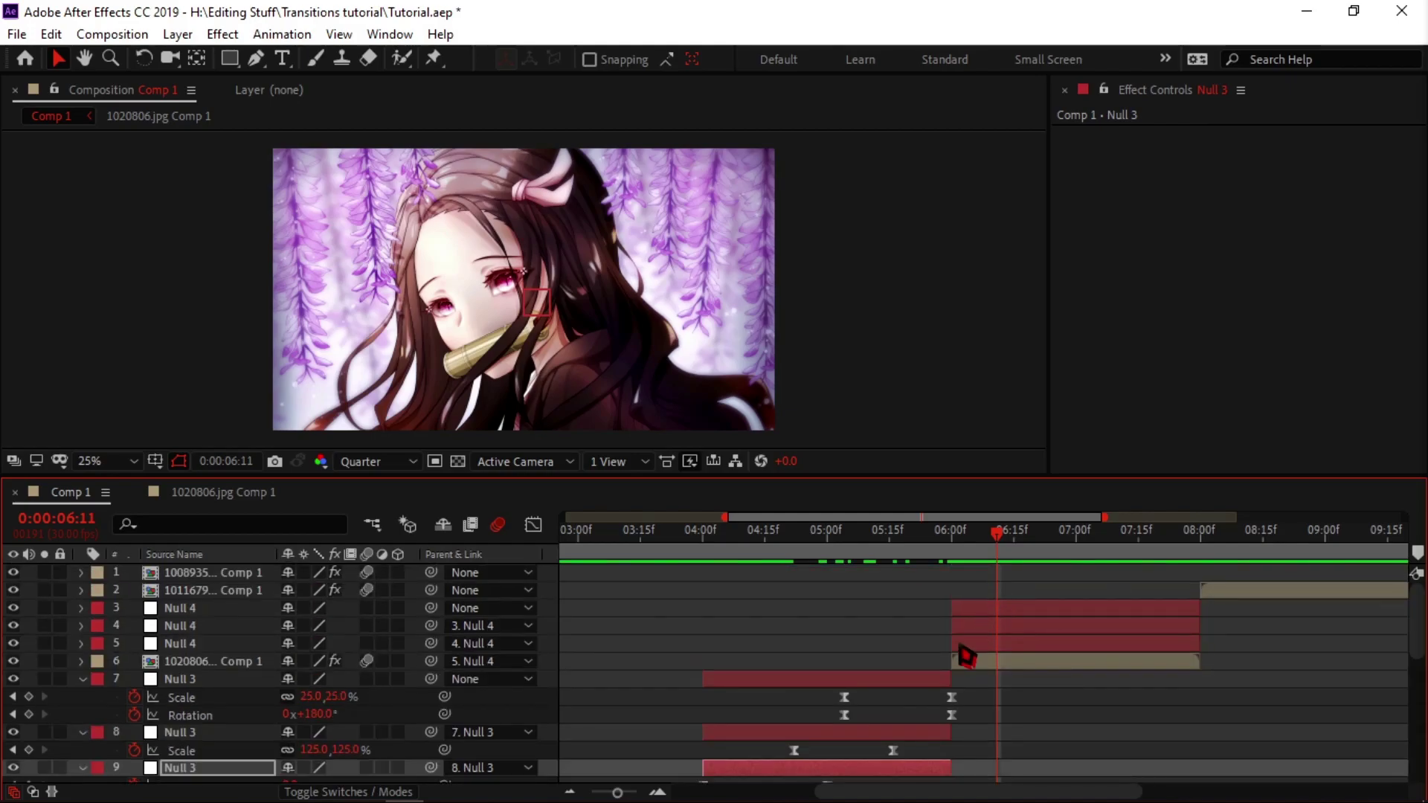
click(961, 646)
key(s)
drag(999, 533, 954, 536)
key(ctrl+v)
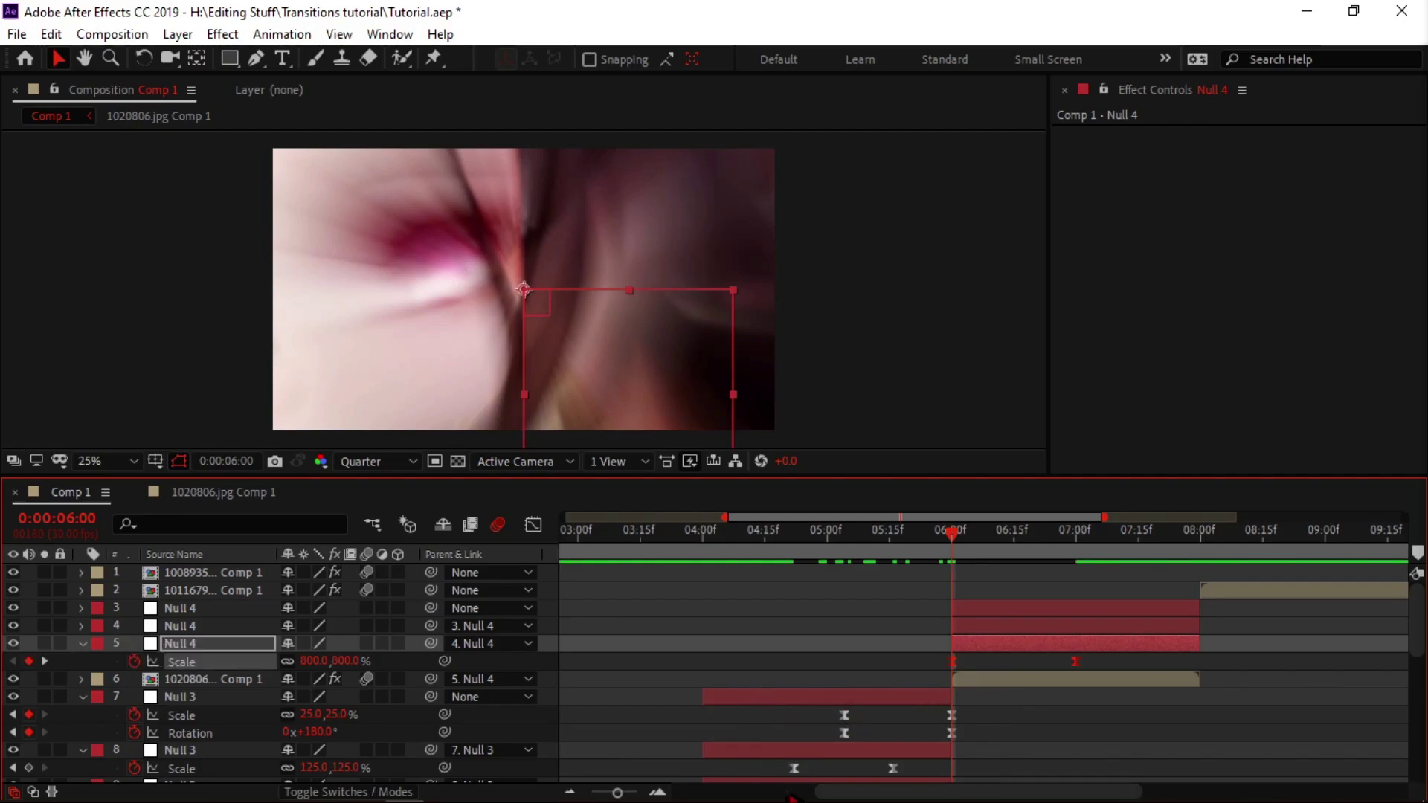
Add a Rotation keyframe of -180° to the layer 5 null at 0:00:06:00.
click(963, 649)
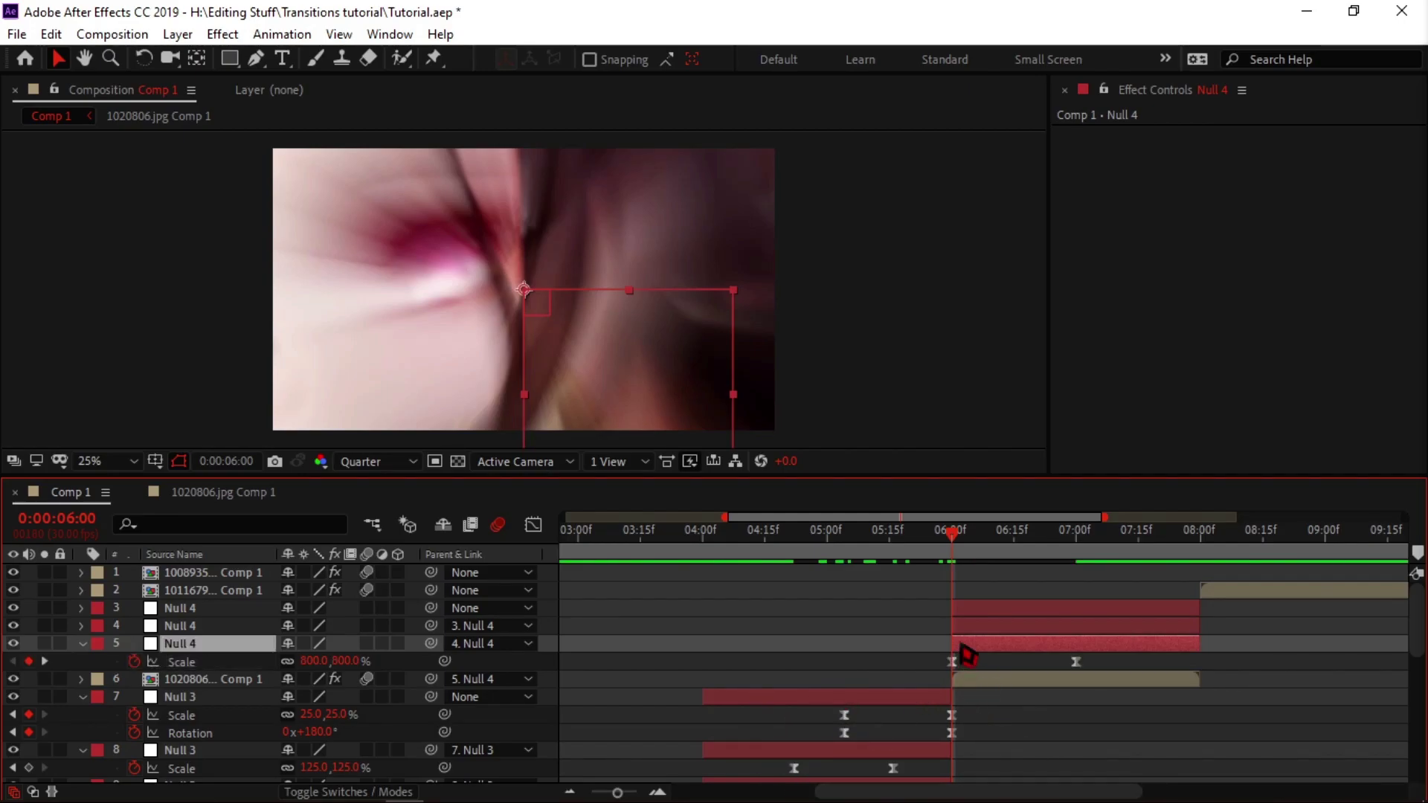
key(shift+r)
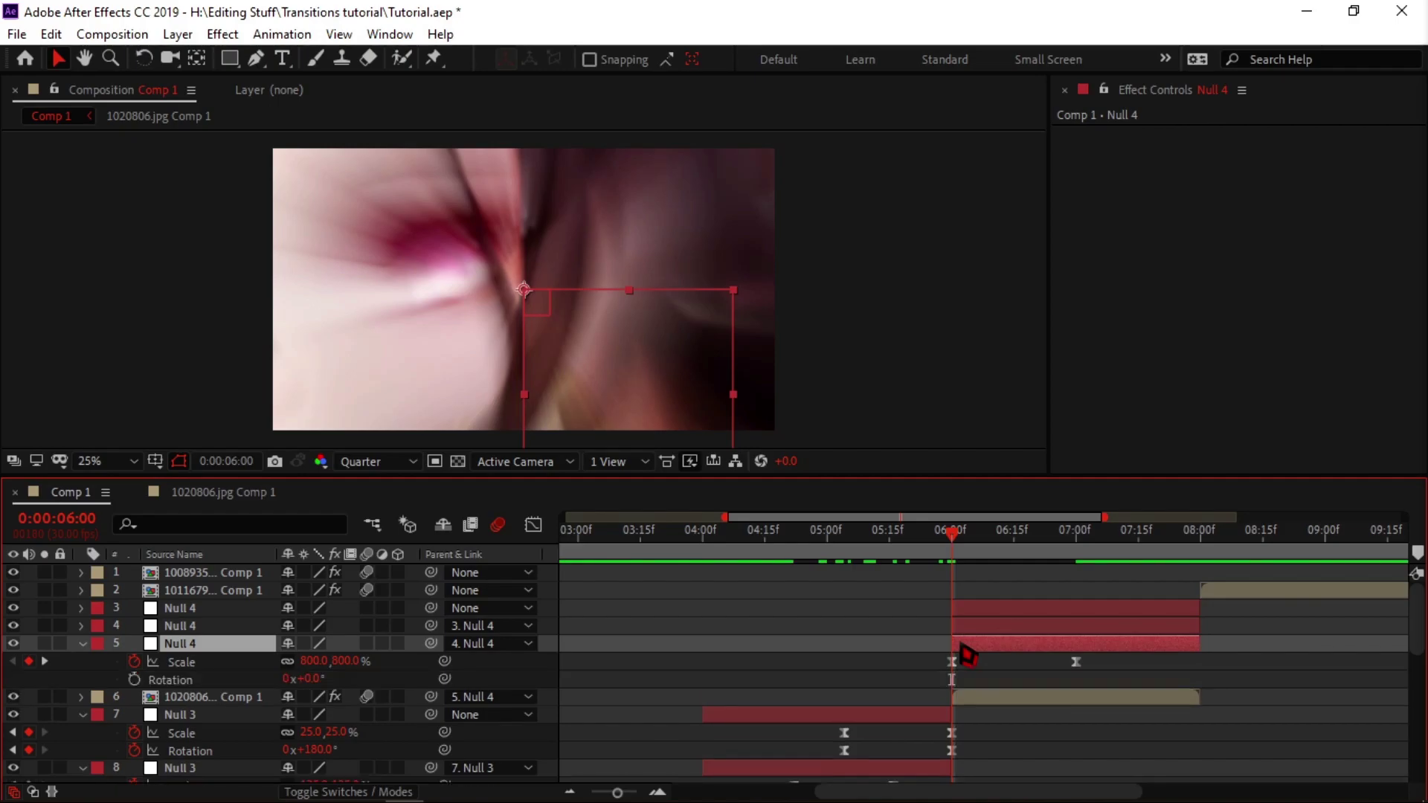
click(134, 679)
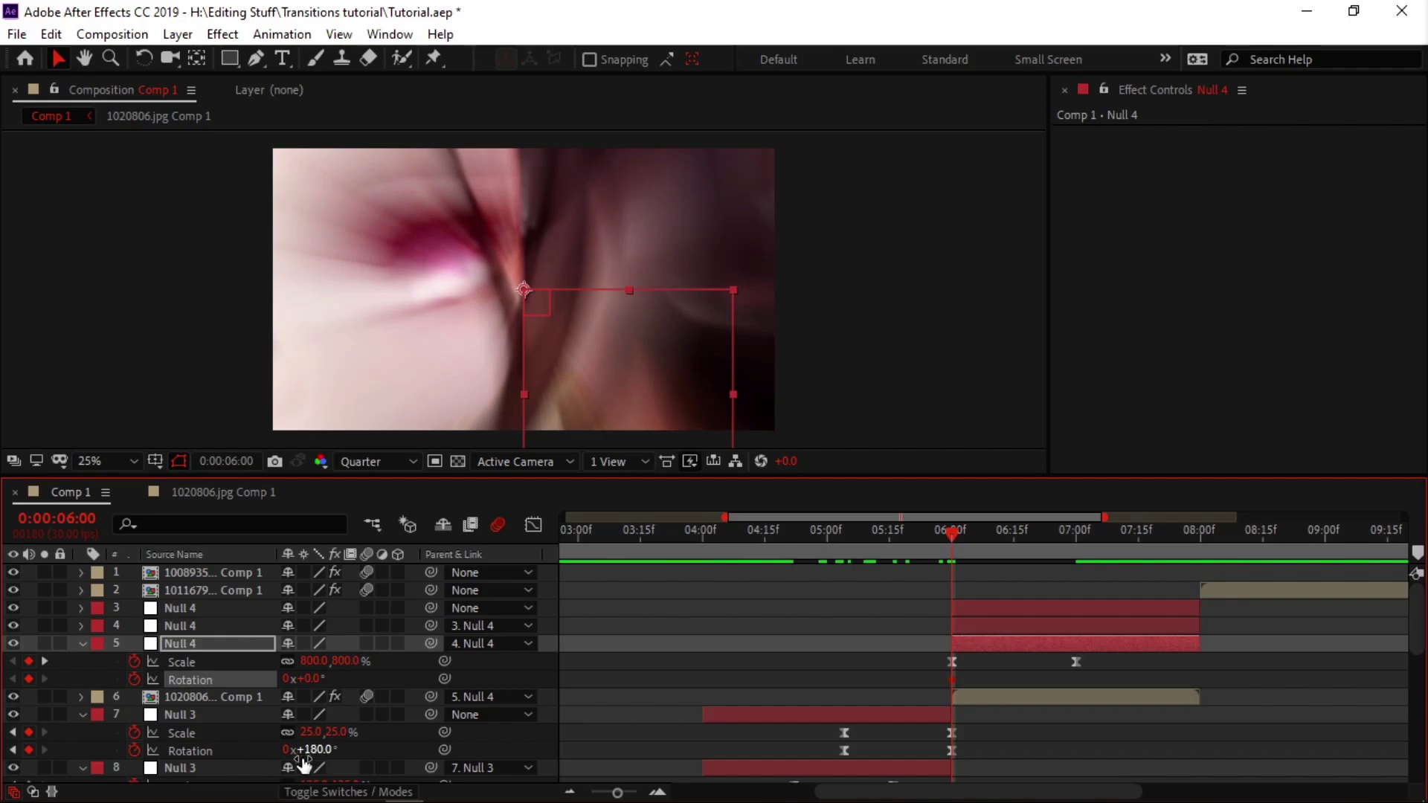
click(313, 679)
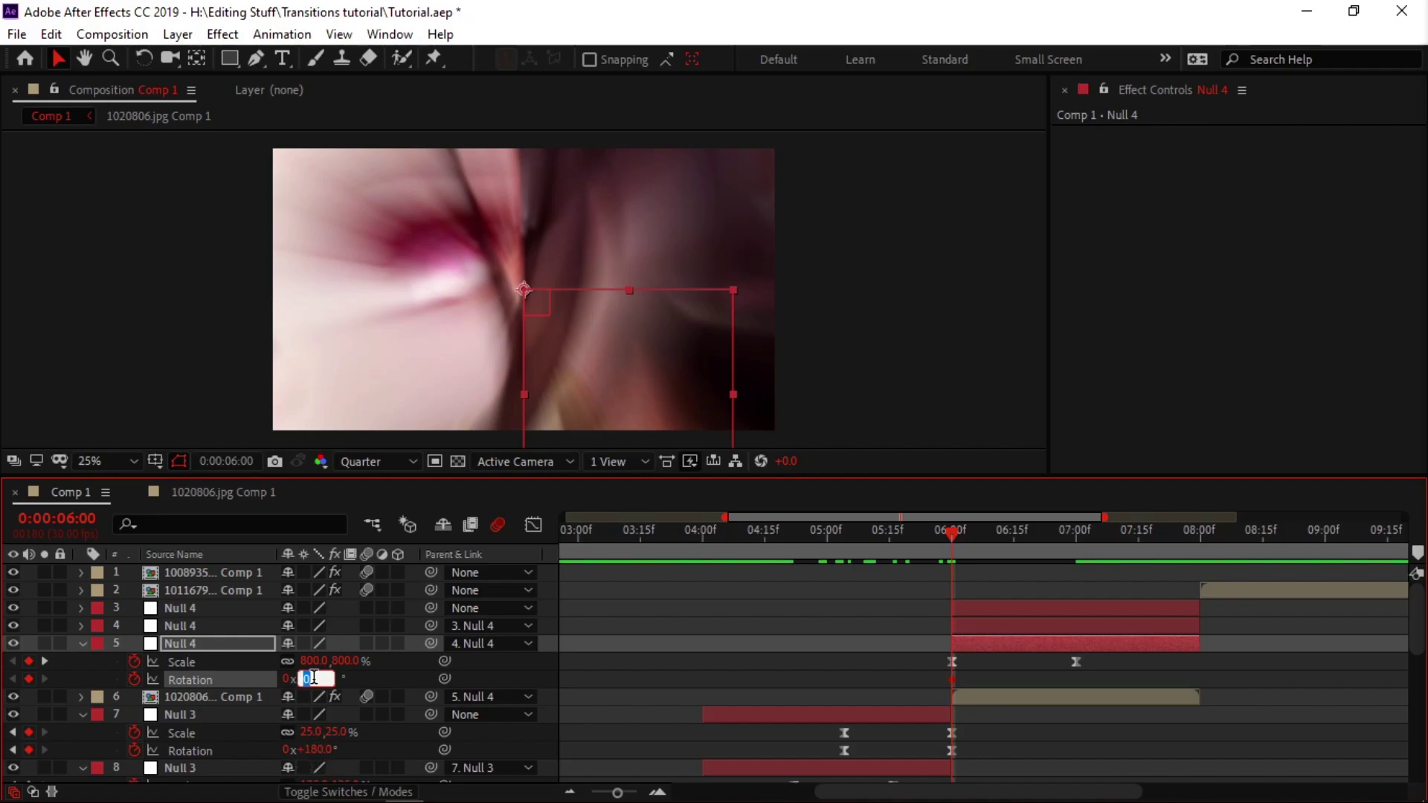
text(-180)
key(Return)
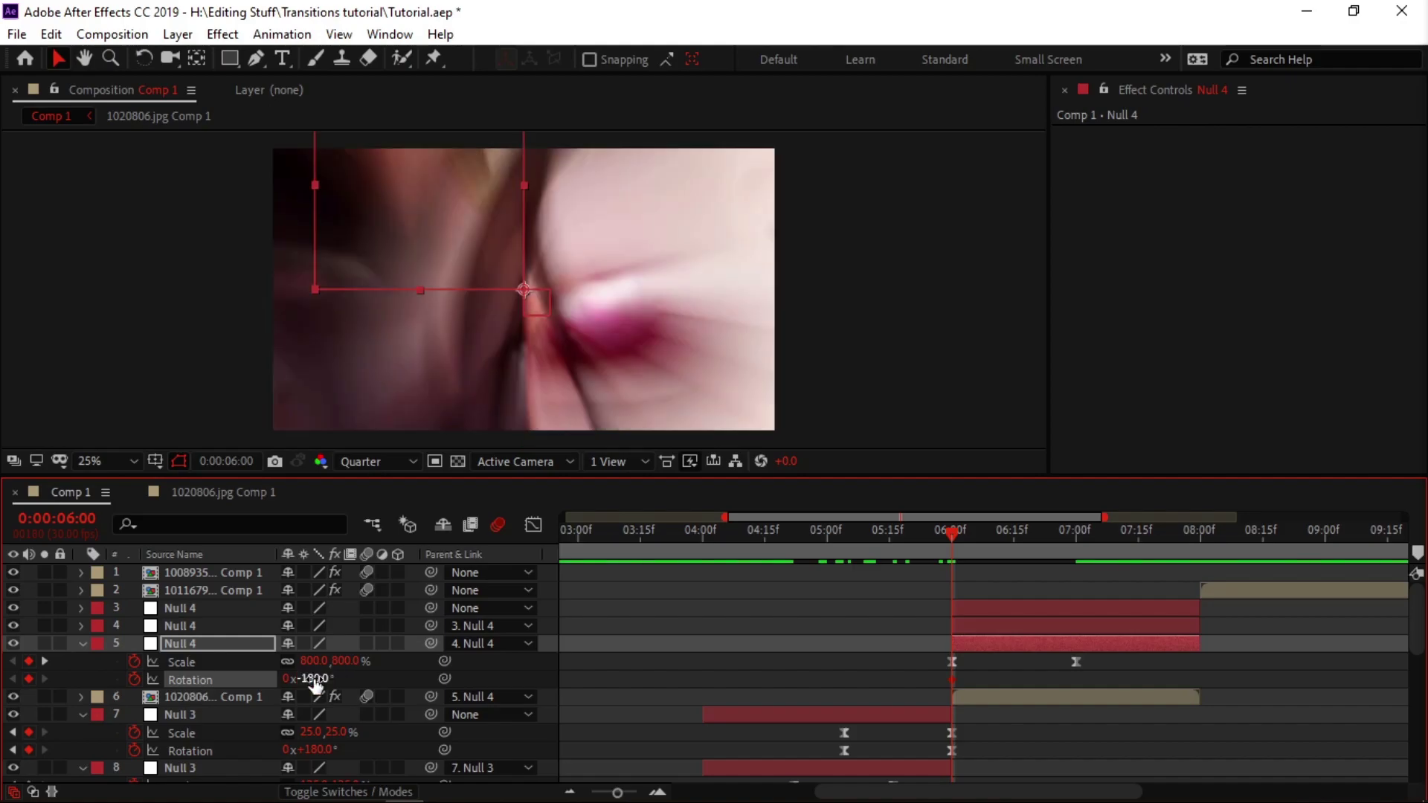
Add a Rotation keyframe of 0° to the layer 5 null at 0:00:07:00.
drag(947, 541, 1078, 538)
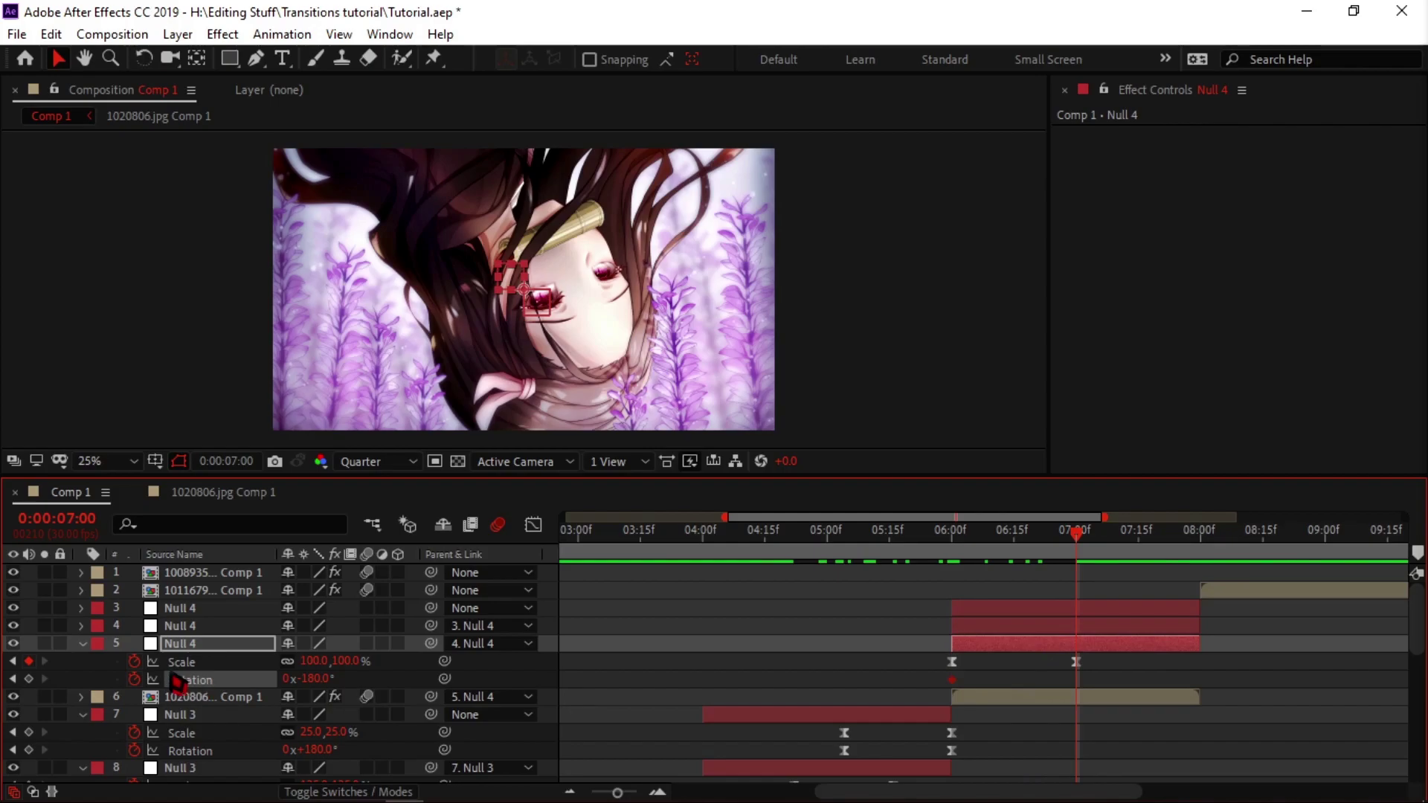
click(317, 678)
key(Return)
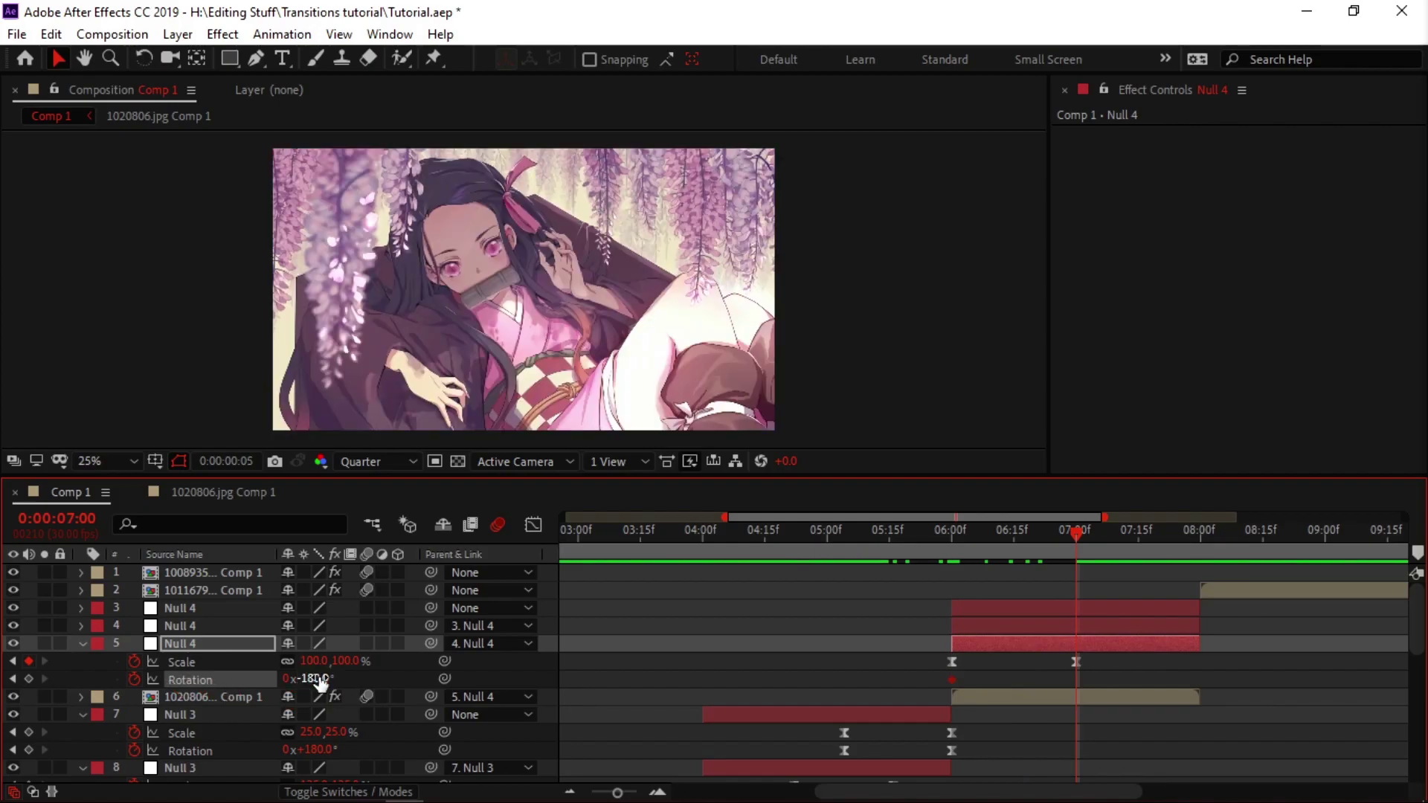
click(320, 679)
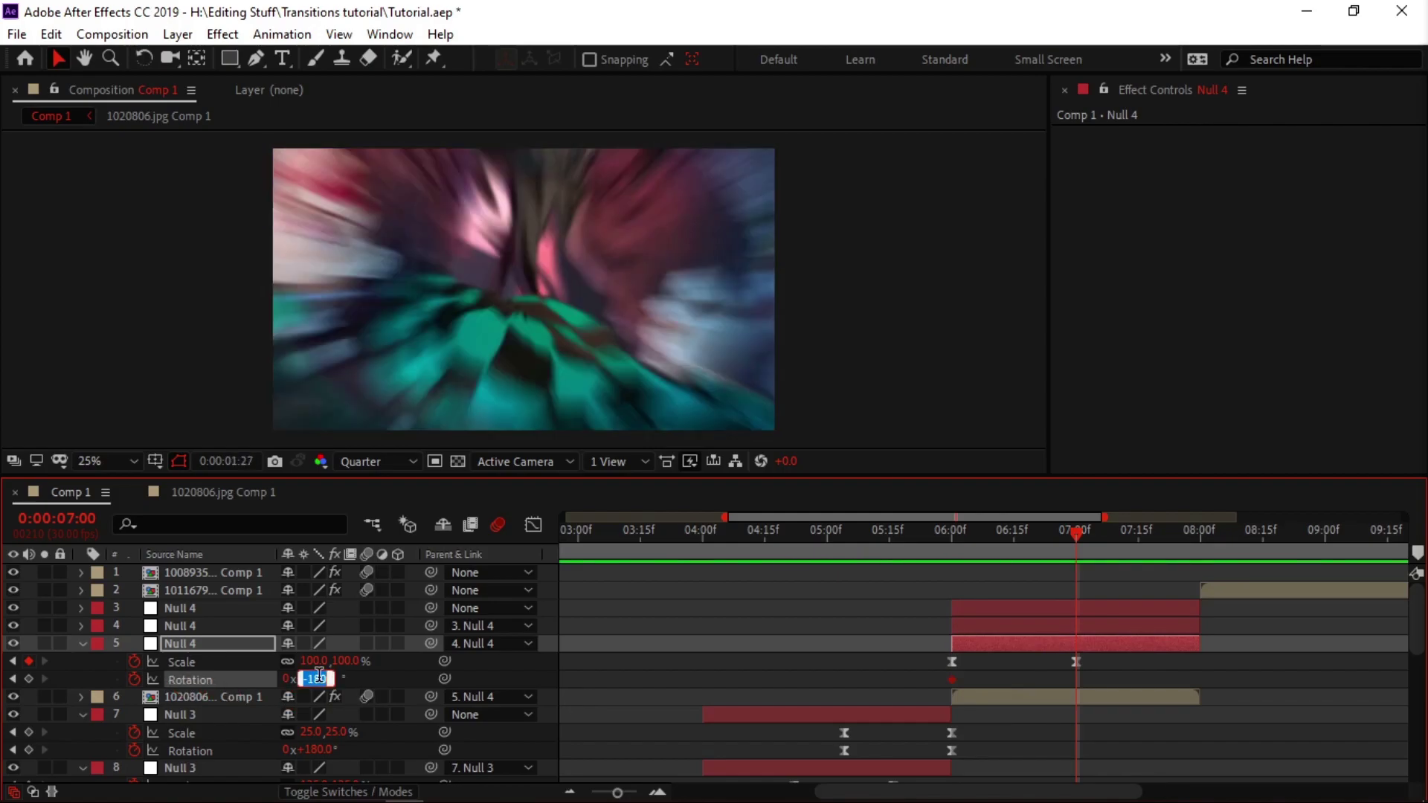
key(Return)
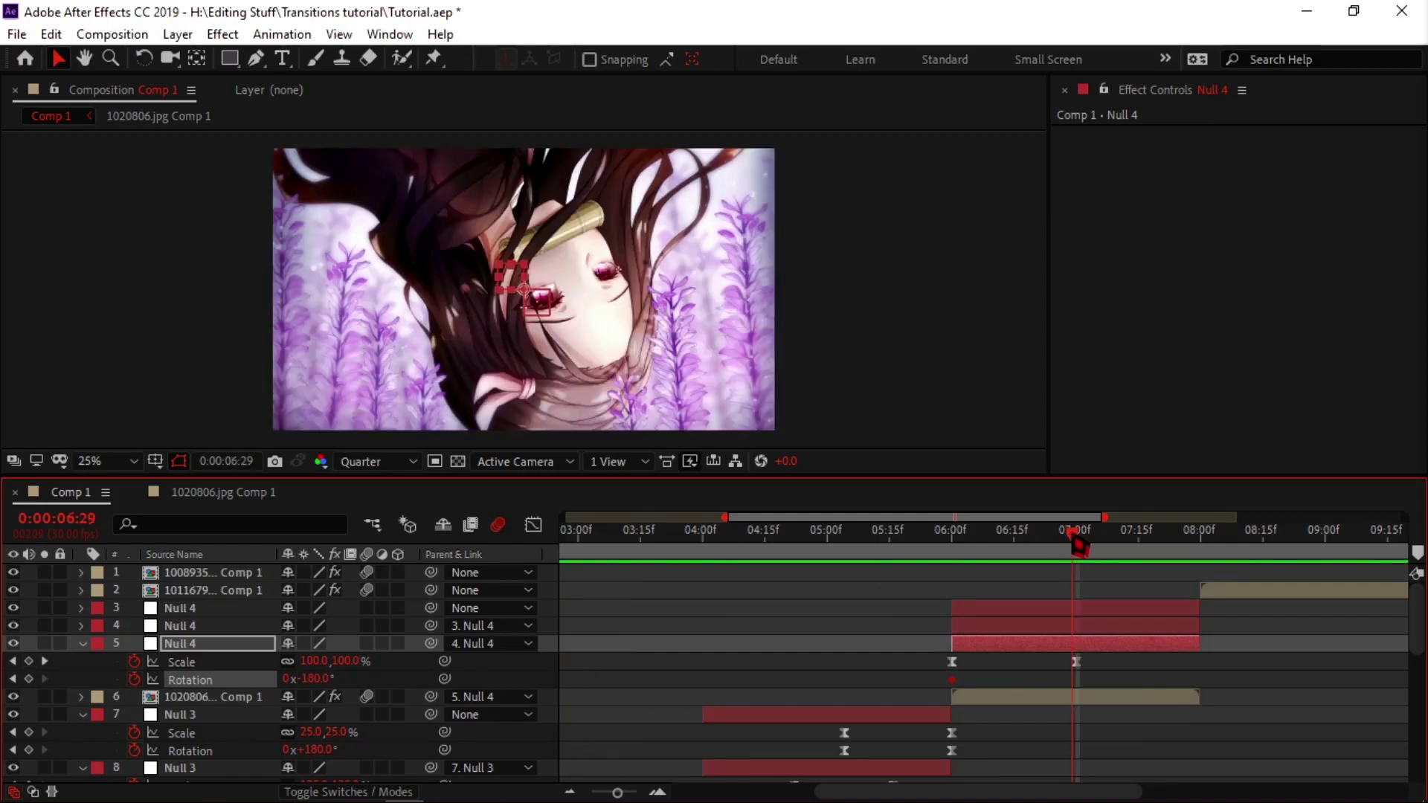
drag(1080, 543, 1077, 546)
click(317, 679)
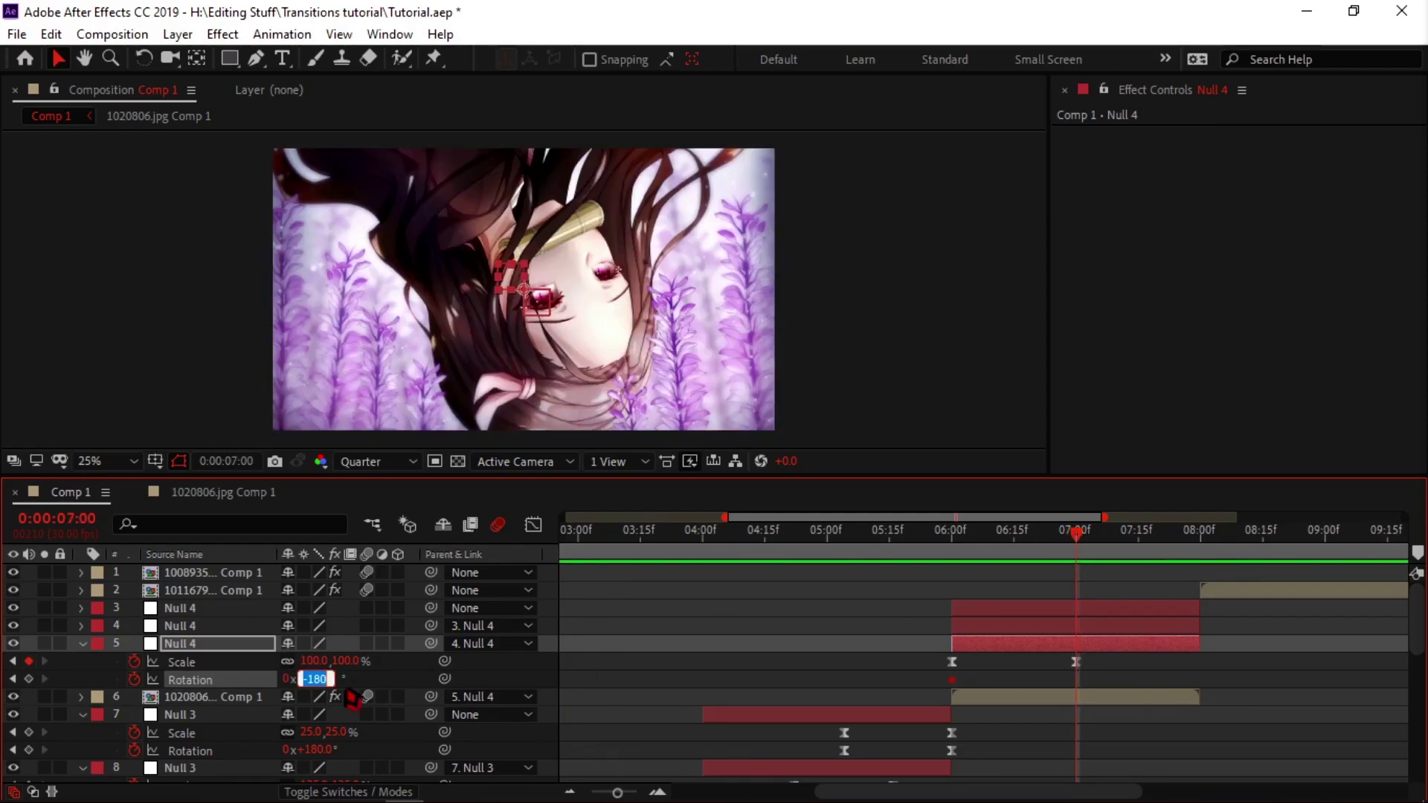
text(0)
key(Return)
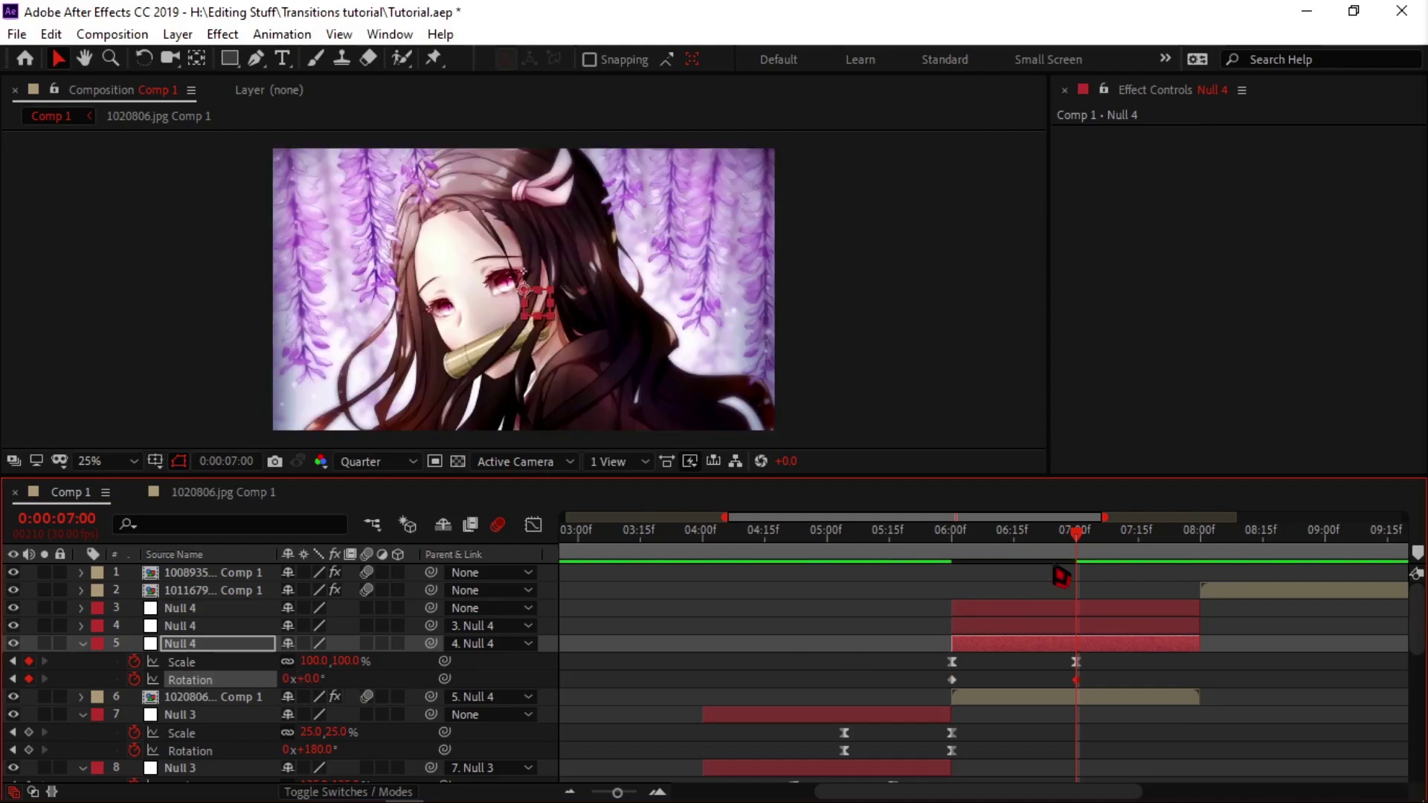
Easy-ease the layer 5 null's Scale and Rotation keyframes, then shape the Scale curve to drop sharply at 0:00:06:00 and flatten toward 0:00:07:00.
drag(931, 656, 1148, 700)
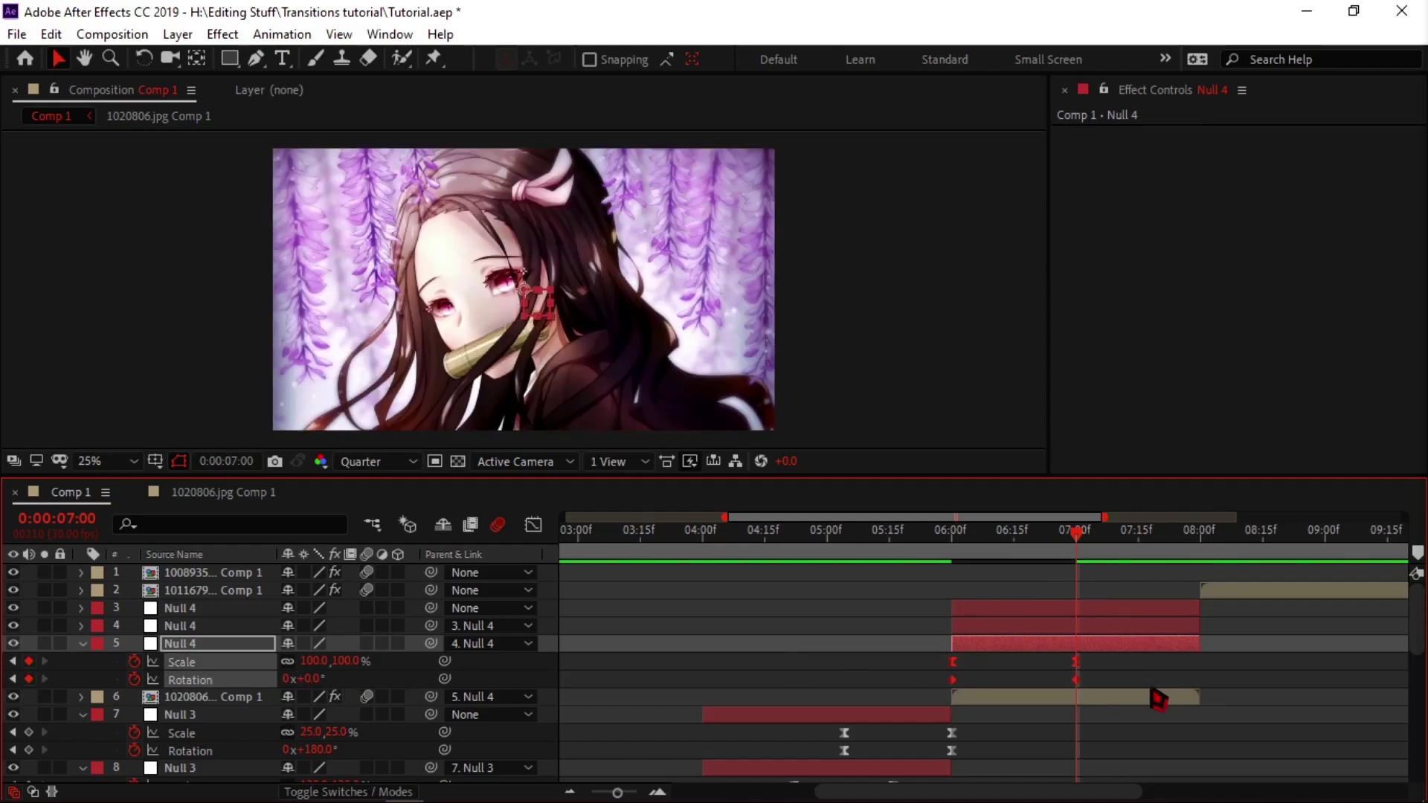
click(534, 526)
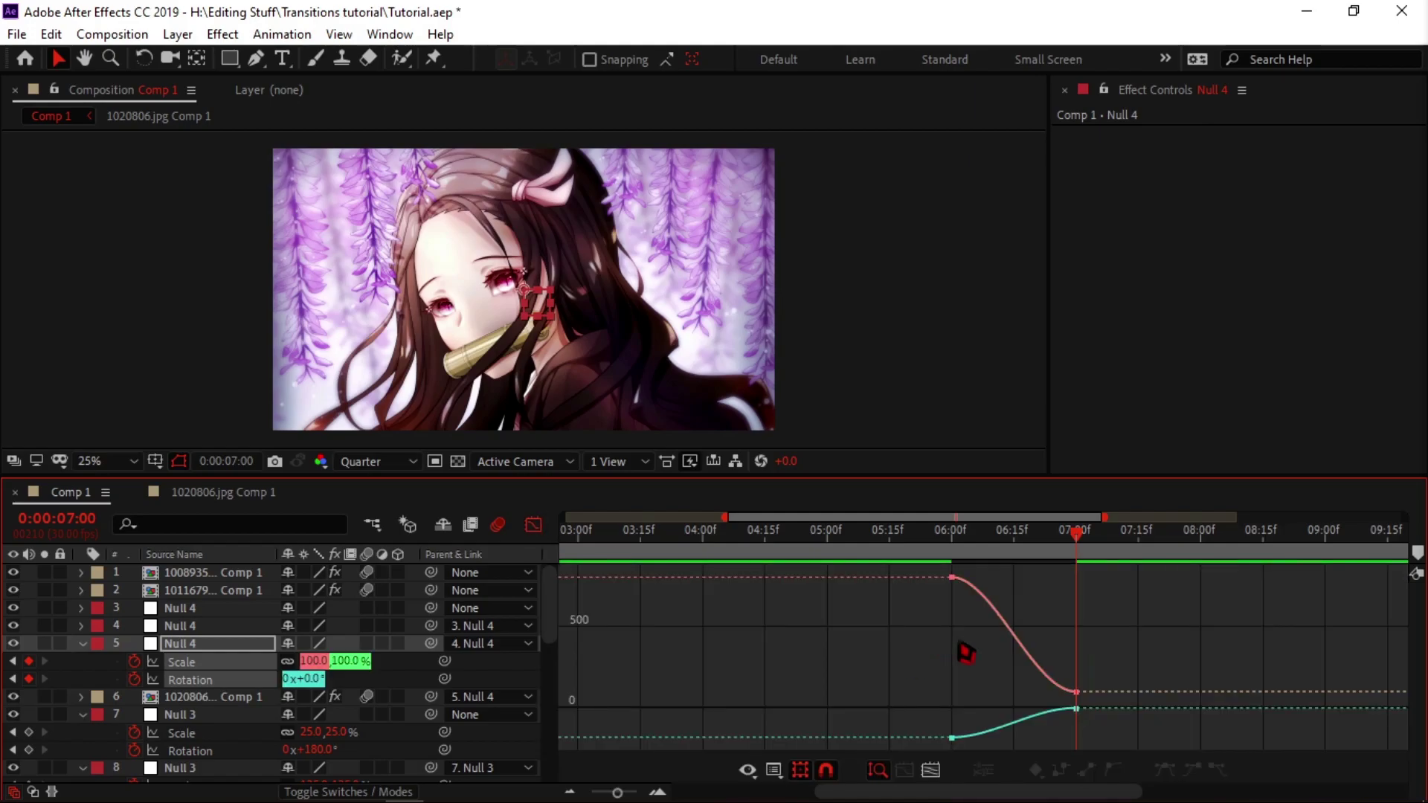
click(406, 677)
click(248, 668)
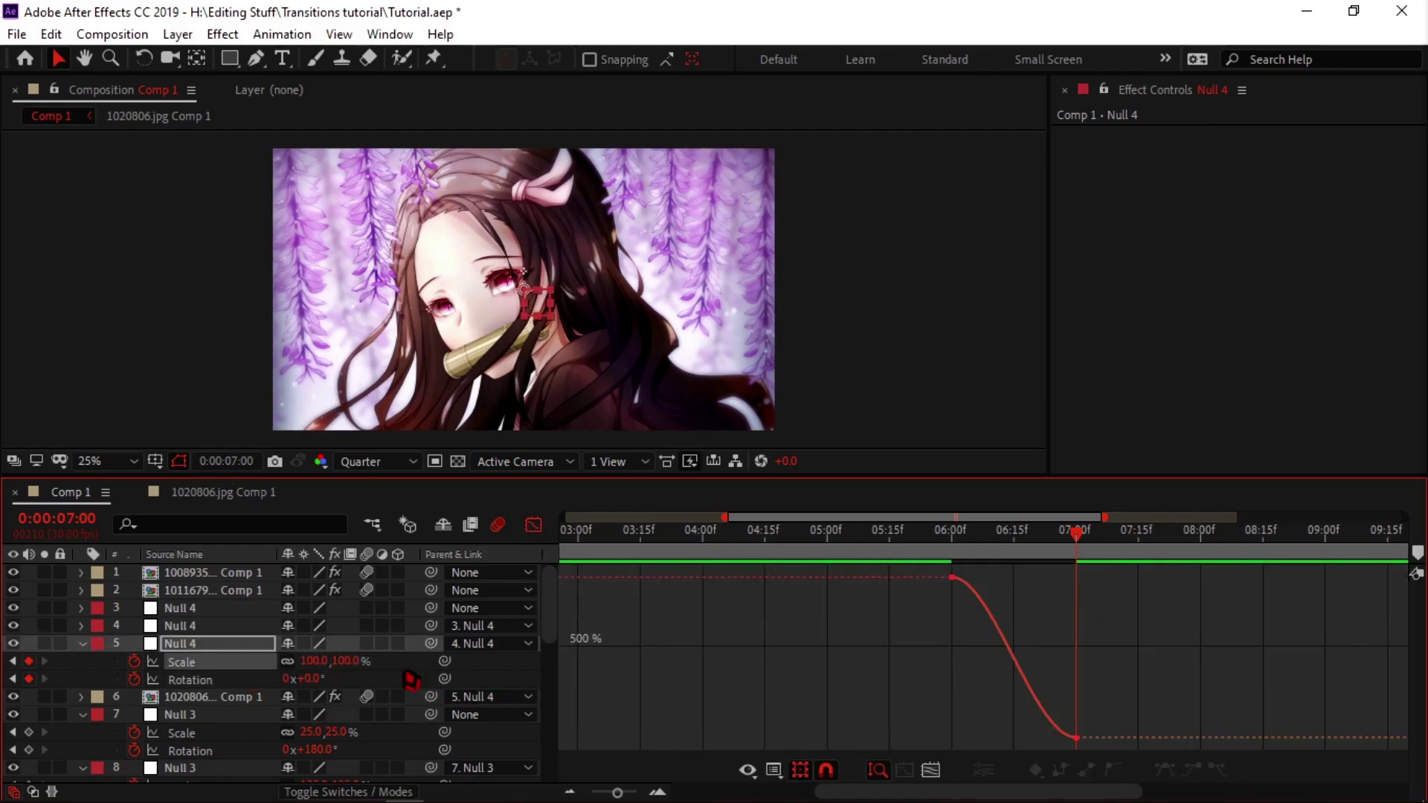
click(960, 581)
drag(997, 583, 953, 744)
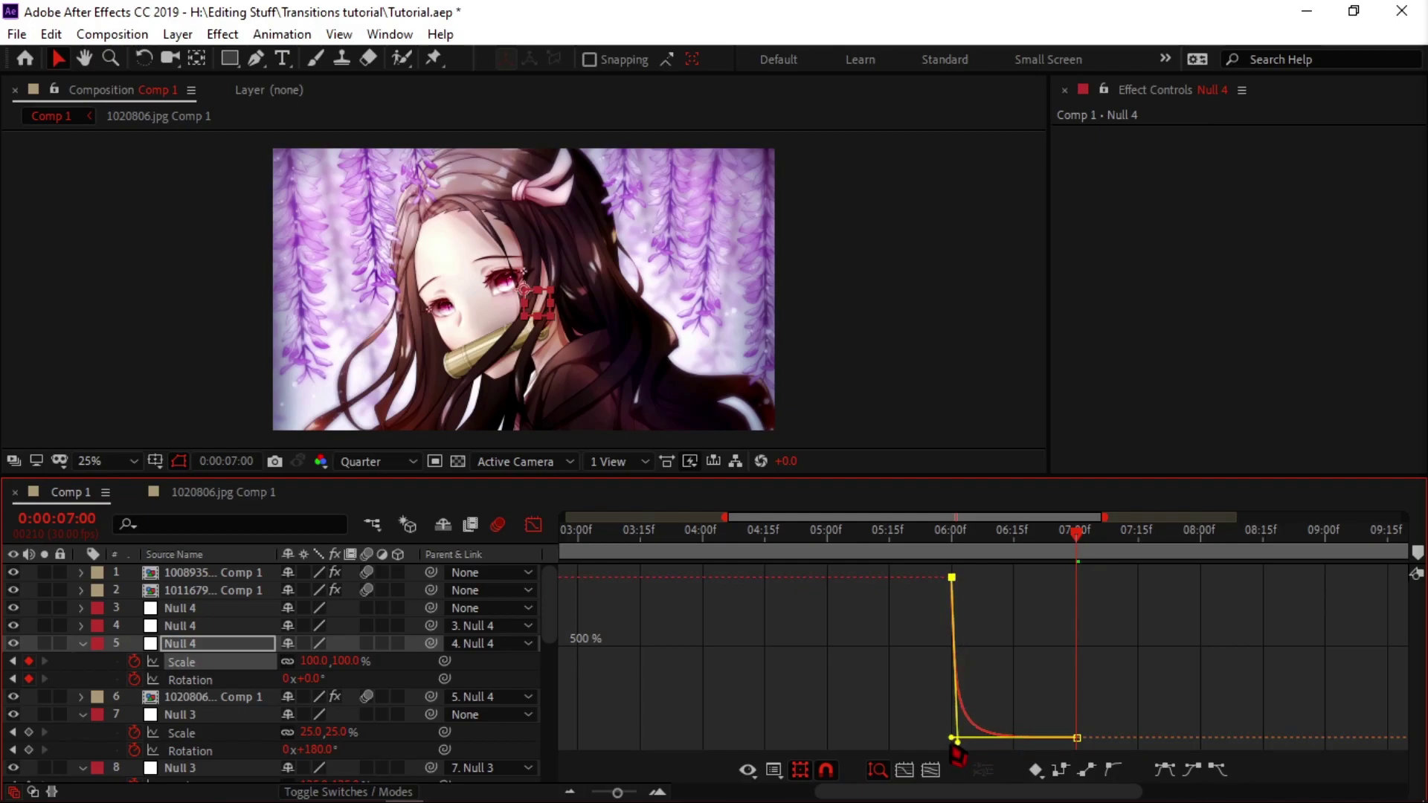
Shape the layer 5 null's Rotation curve to rise steeply at 0:00:06:00 and level off toward 0:00:07:00, mirroring layer 7's Rotation curve.
click(180, 751)
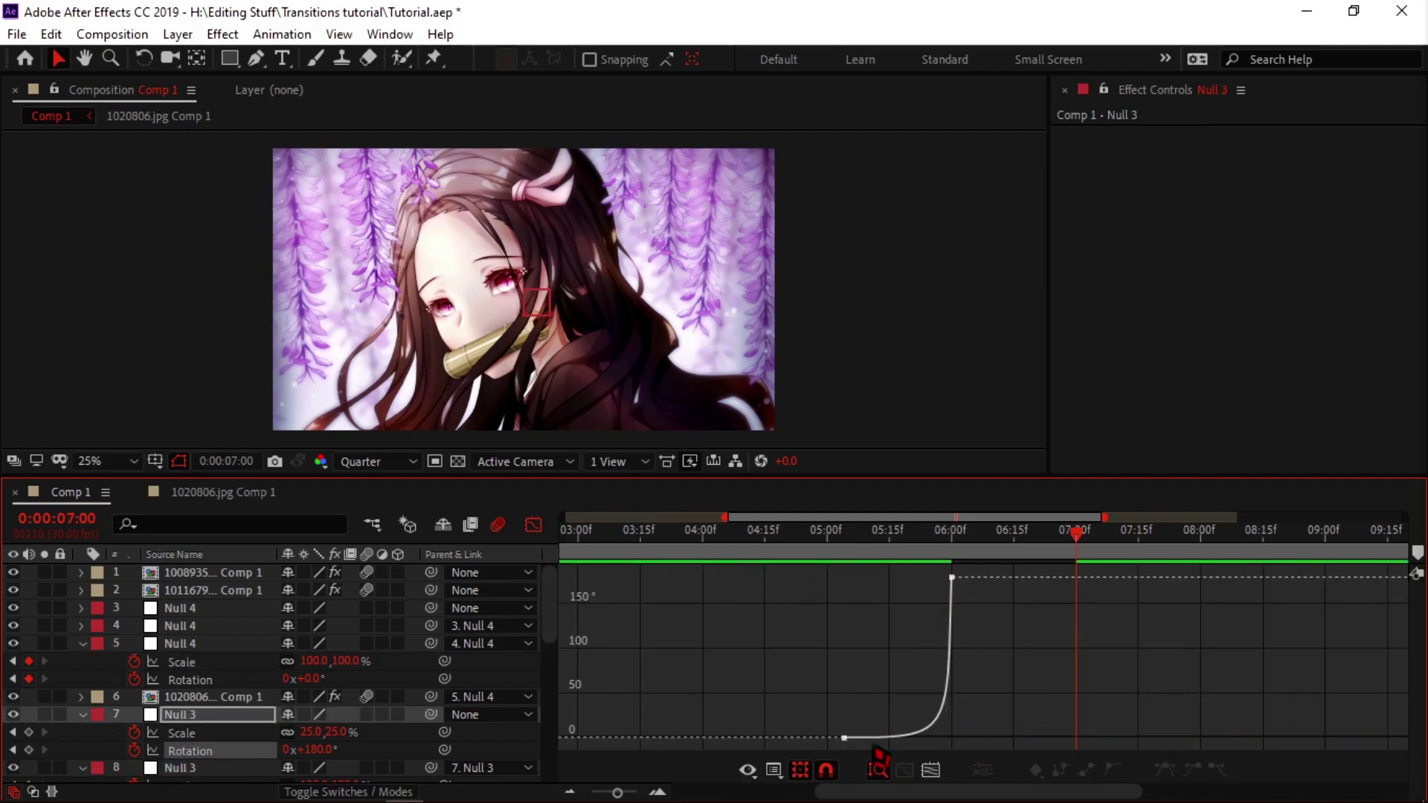
click(215, 733)
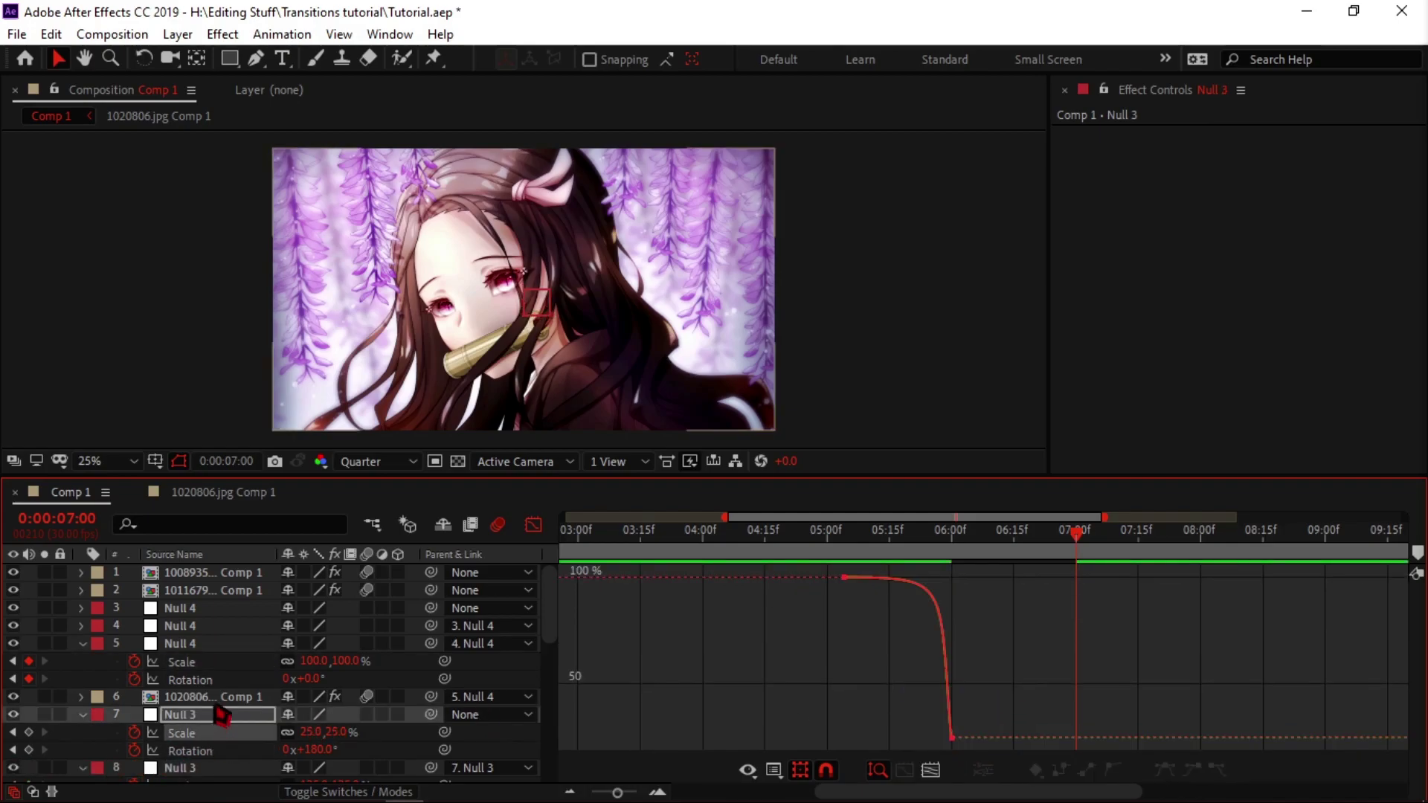
click(214, 680)
click(220, 680)
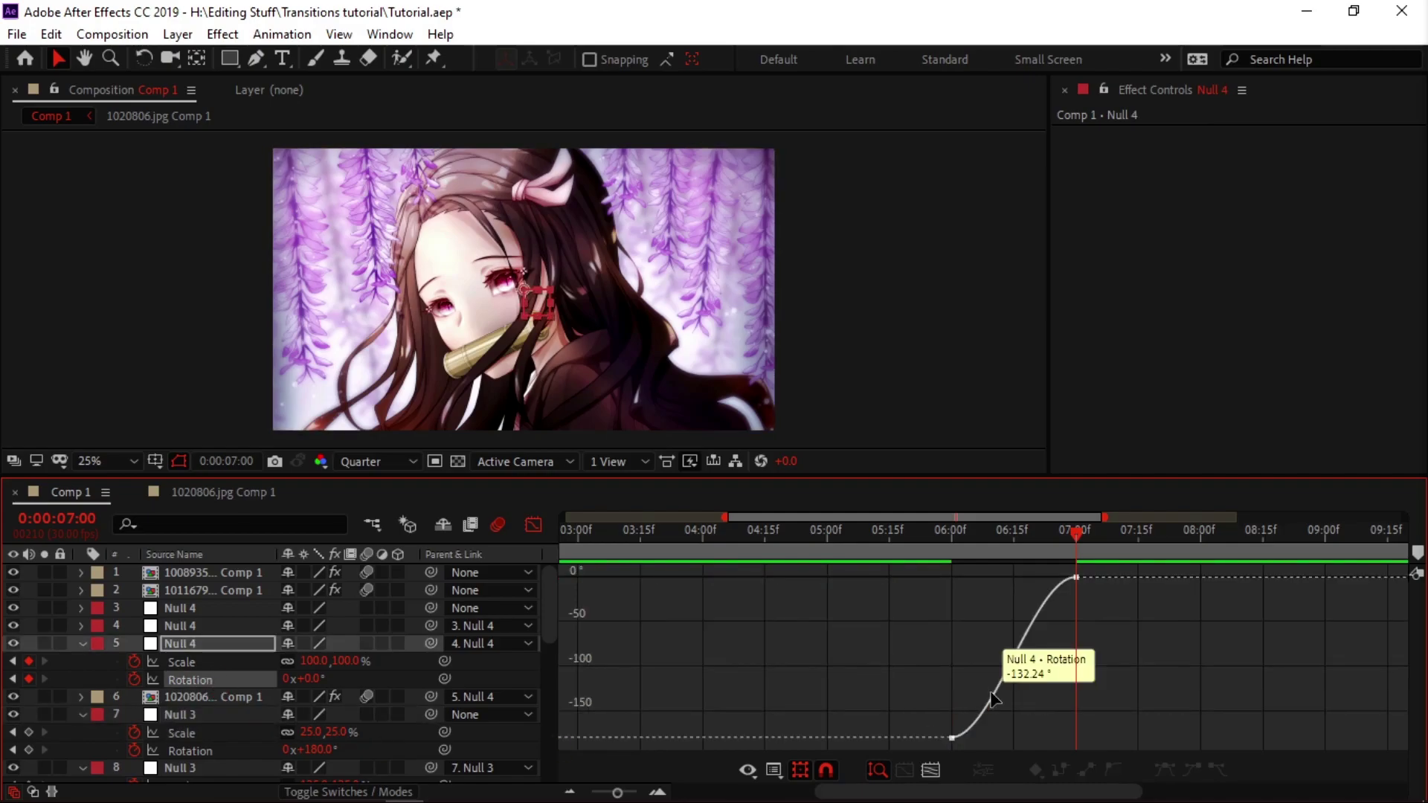
click(1041, 616)
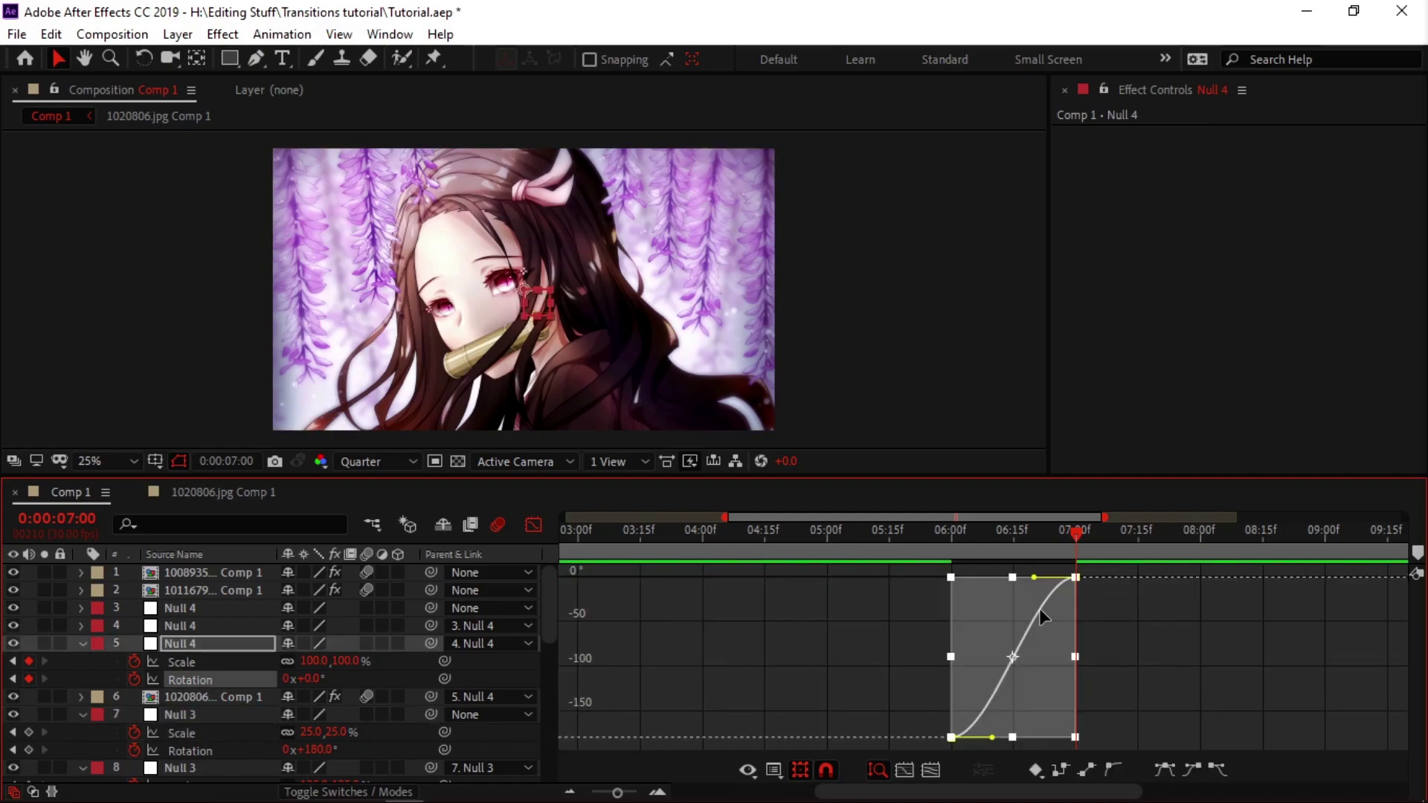
click(886, 646)
click(1071, 580)
drag(1034, 578, 937, 604)
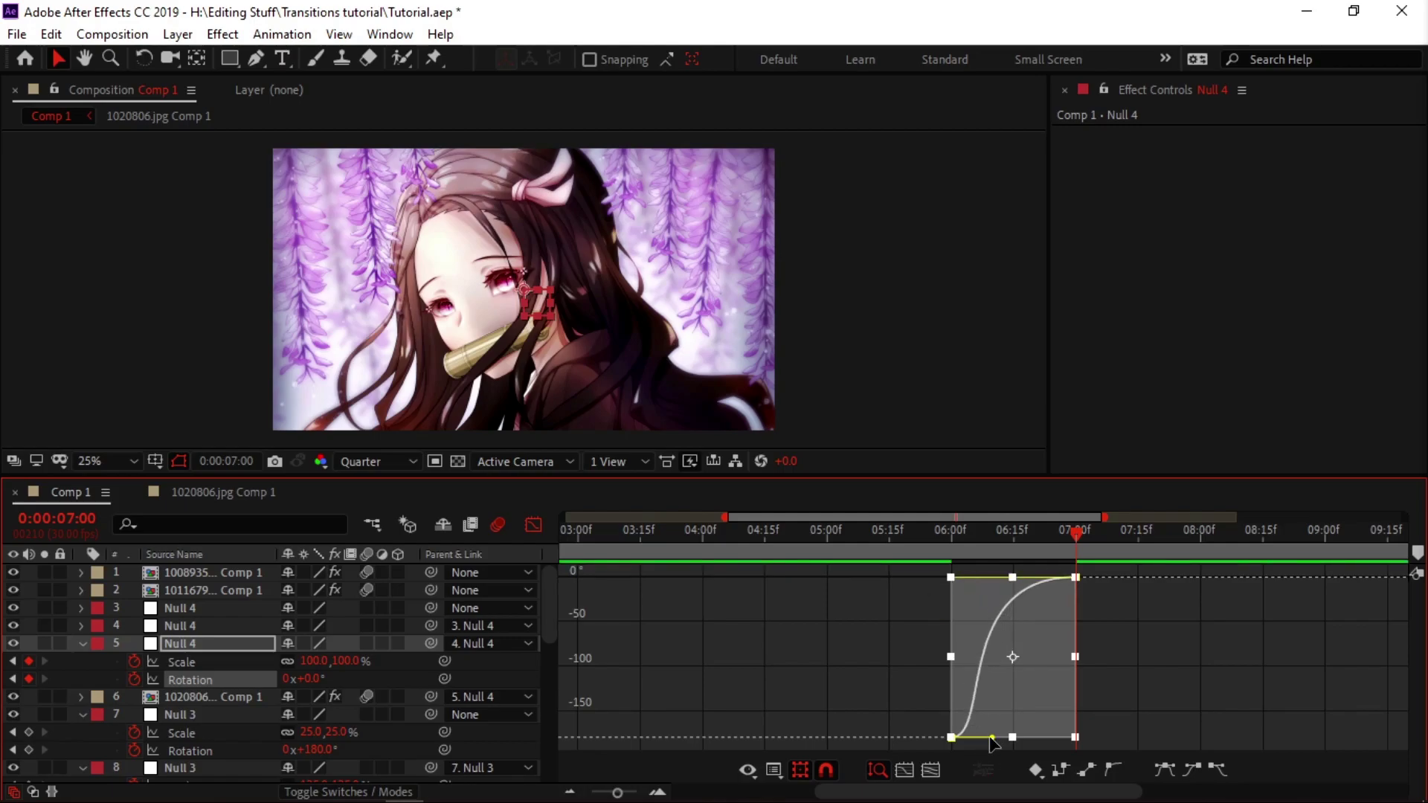
drag(986, 726, 947, 587)
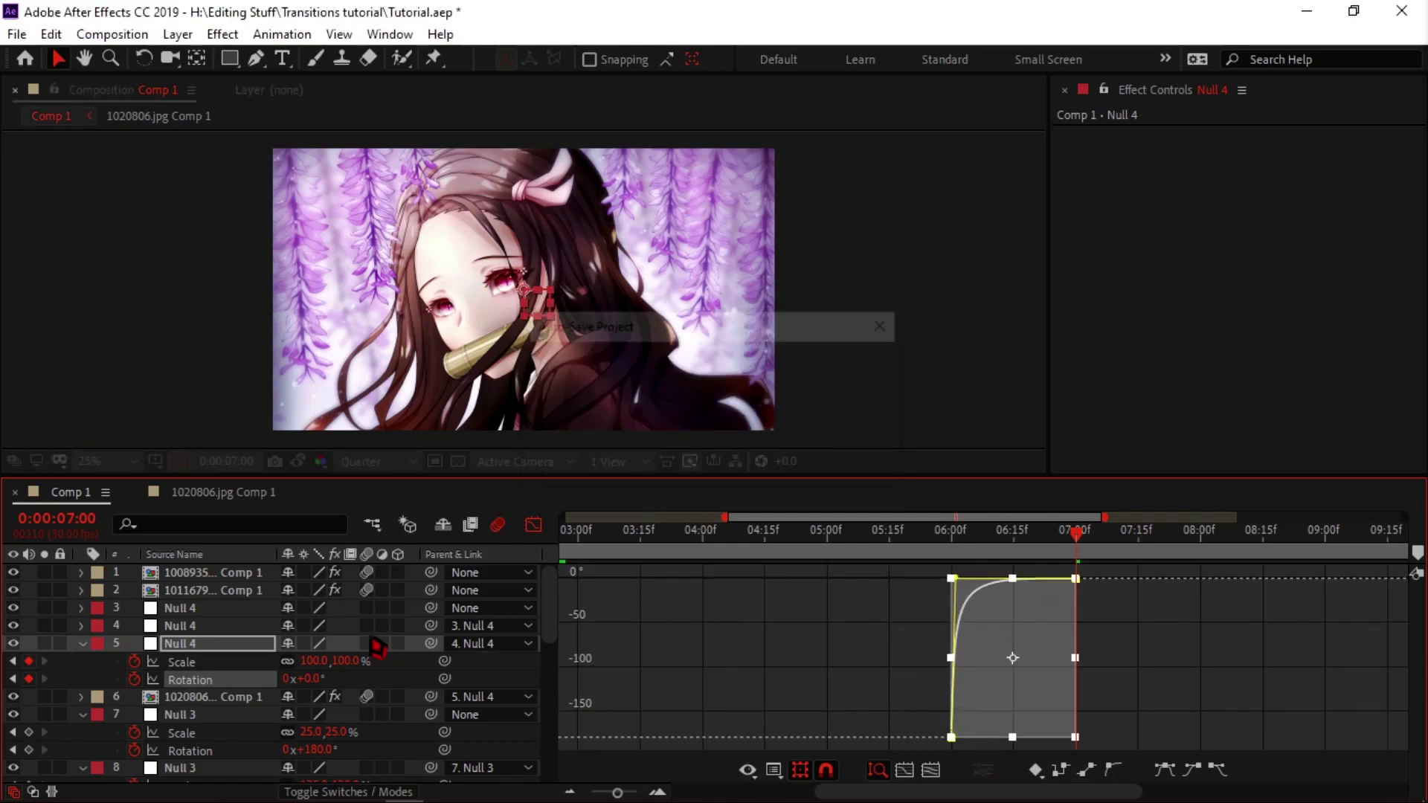
Check the layer 5 null's Scale curve, then preview the rotation transition around 0:00:06:00.
click(221, 665)
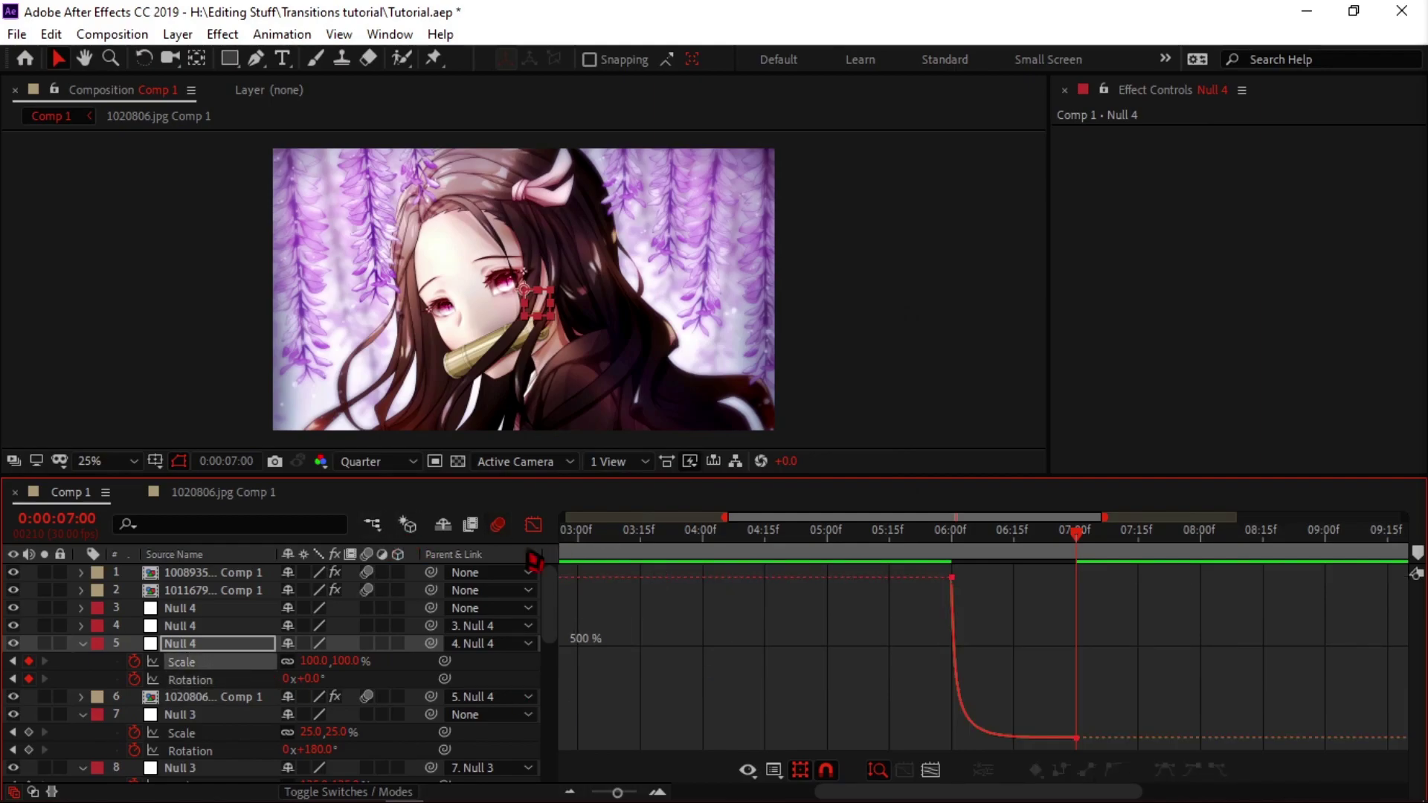
click(533, 525)
drag(883, 551, 740, 588)
key(space)
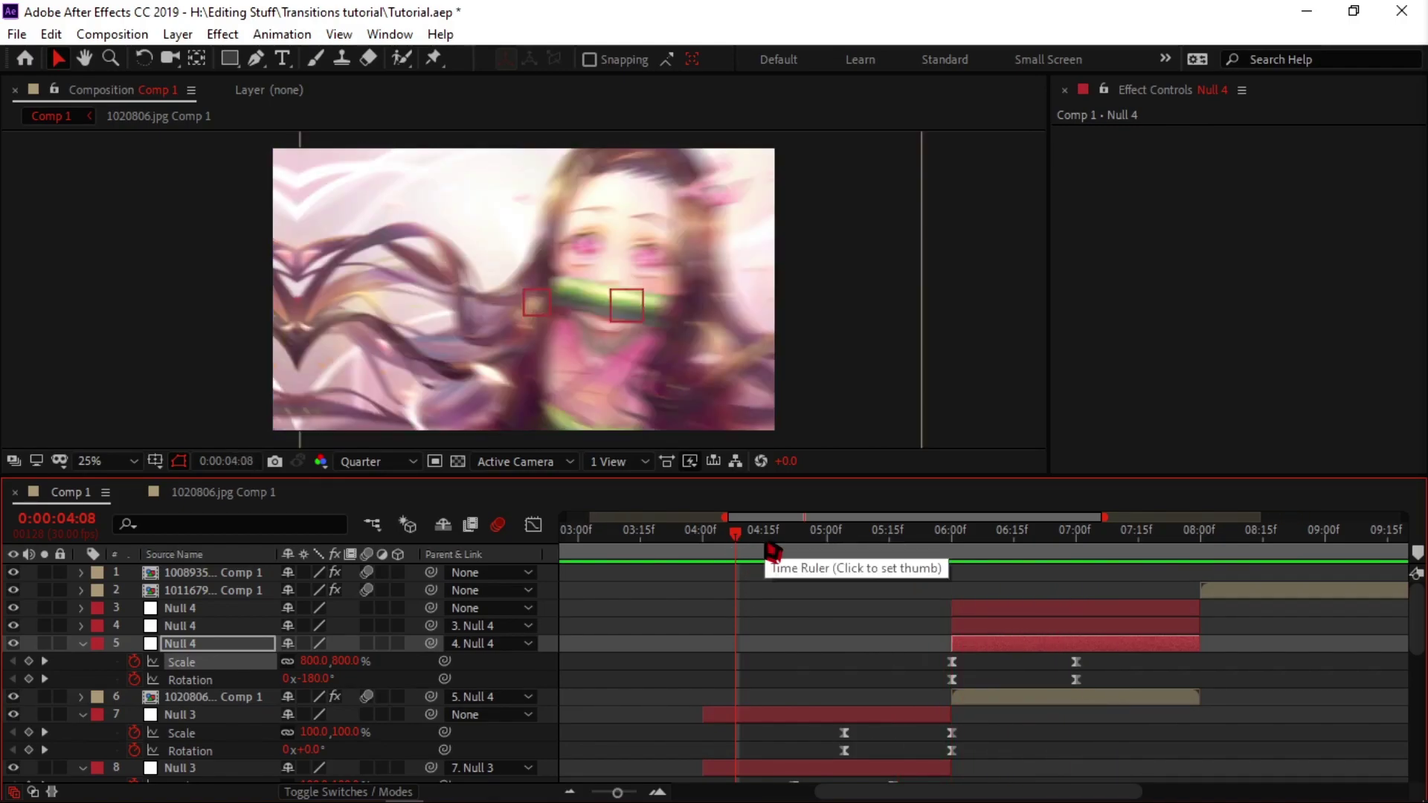
drag(774, 561, 939, 587)
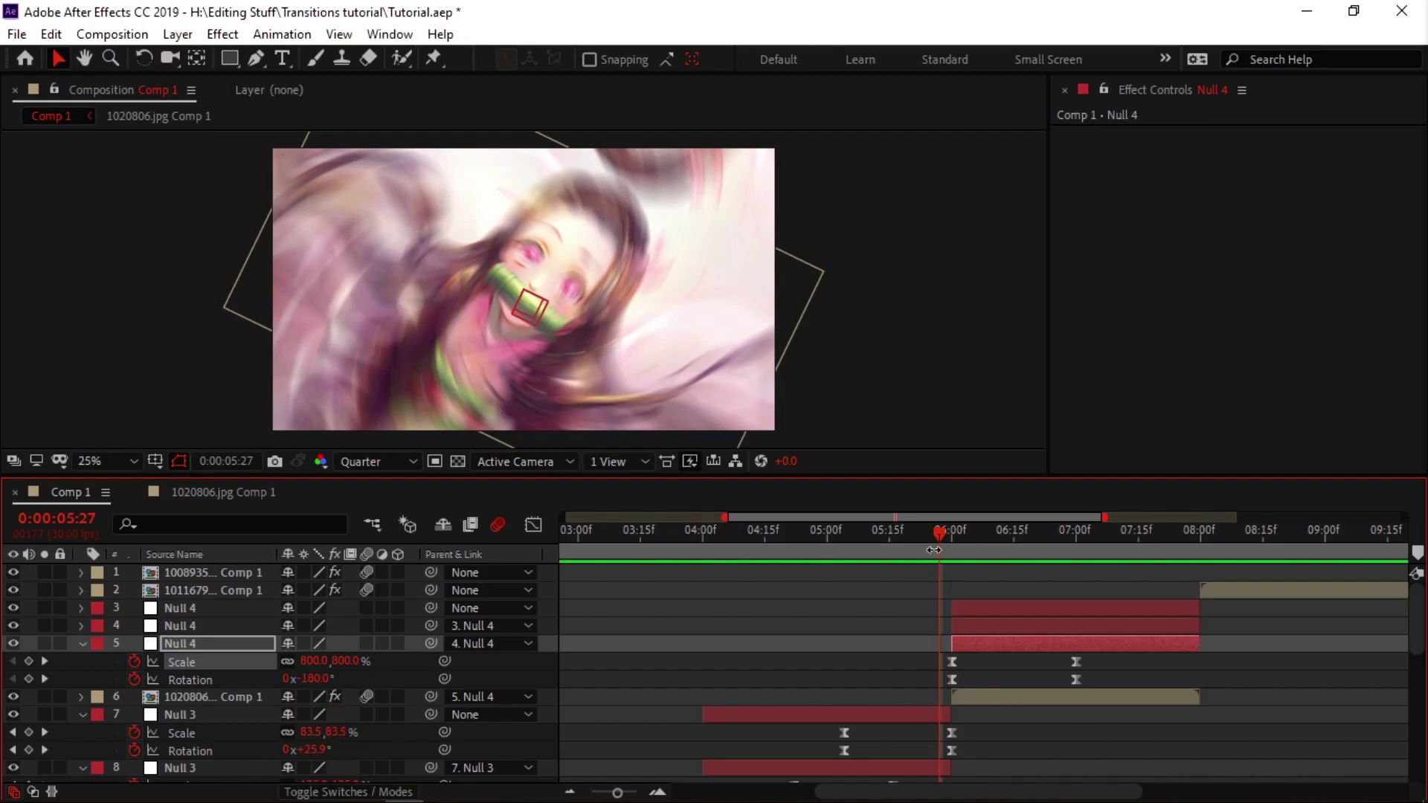
drag(950, 549, 1020, 573)
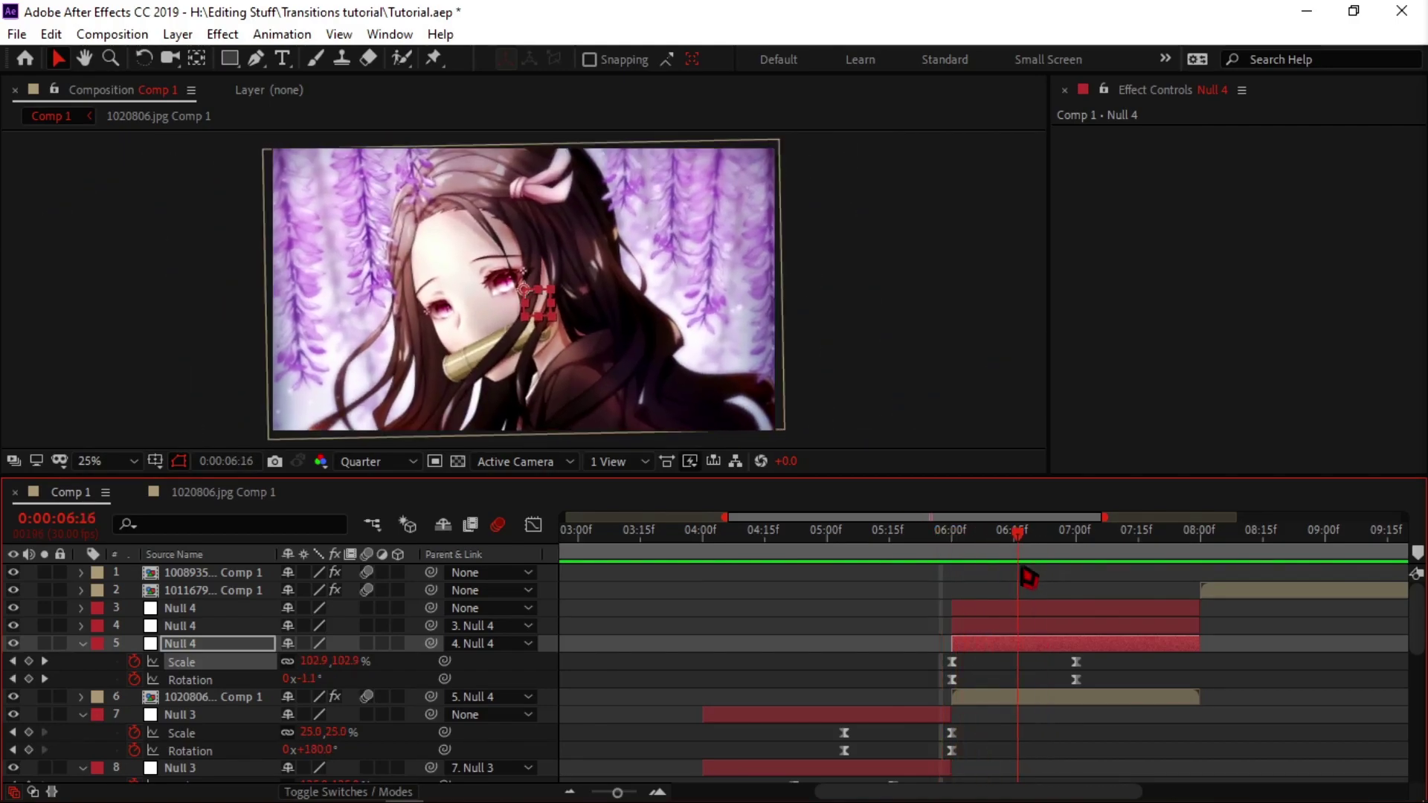
Copy the layer 8 null's two Scale keyframes onto the layer 4 null, starting at about 0:00:06:18.
drag(1418, 611, 1417, 645)
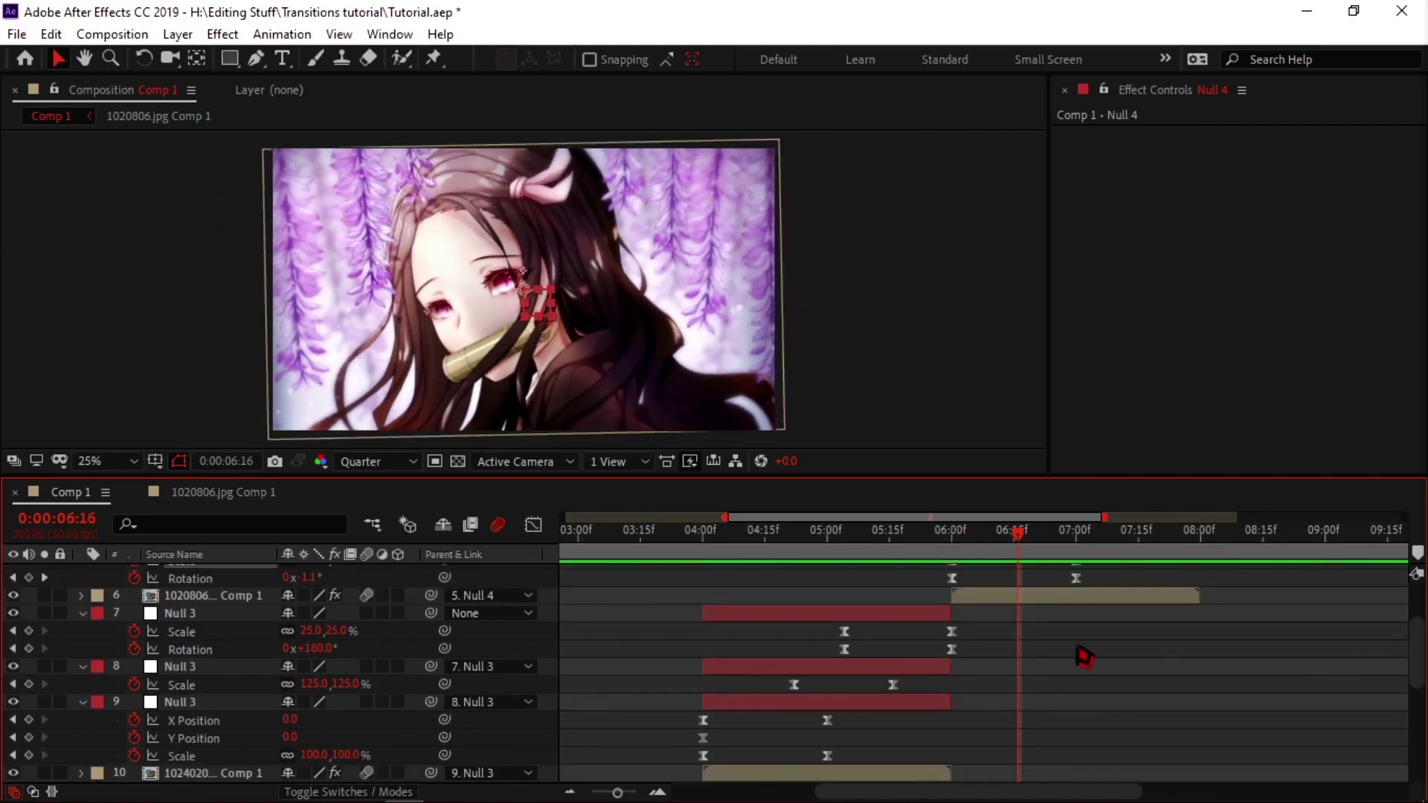
drag(776, 680, 949, 688)
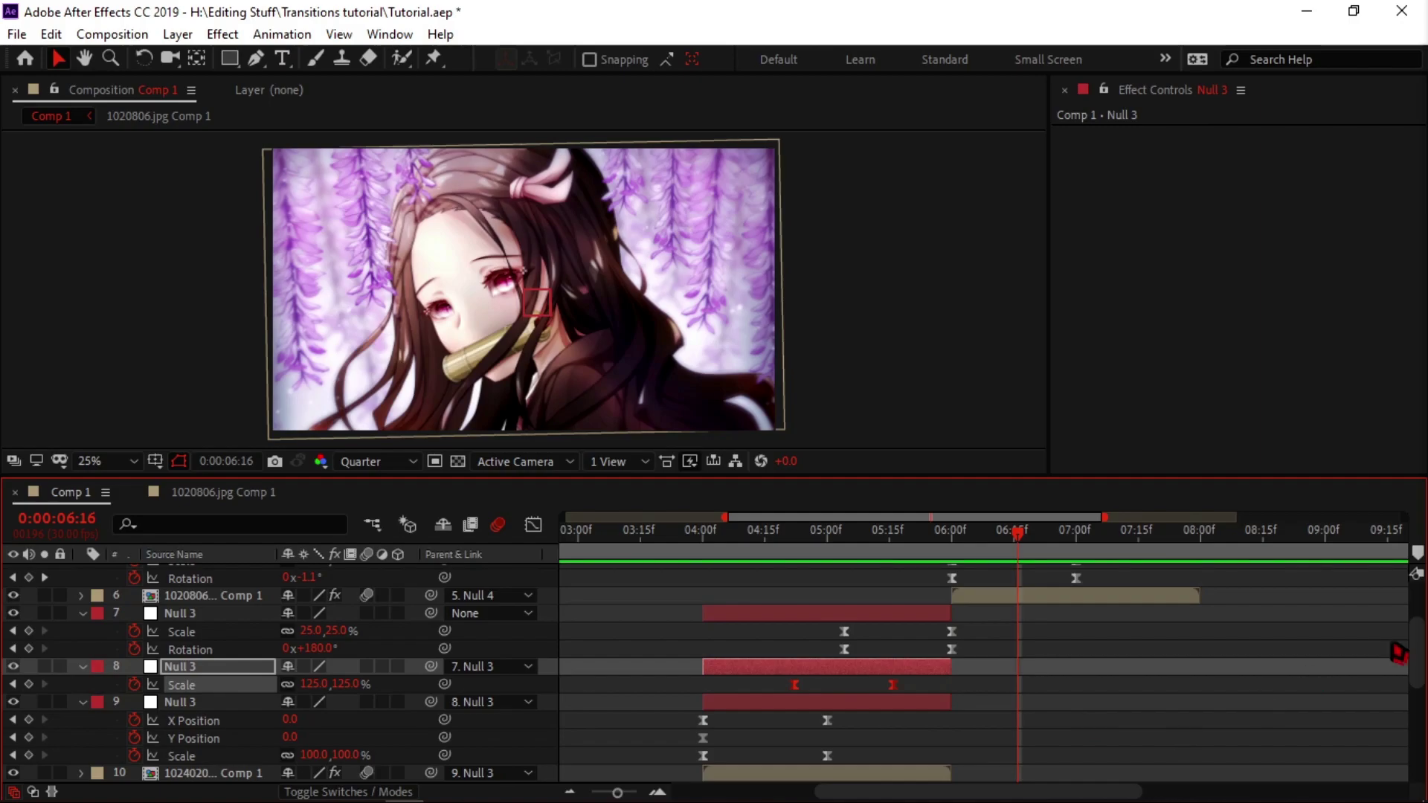
drag(1418, 648, 1418, 584)
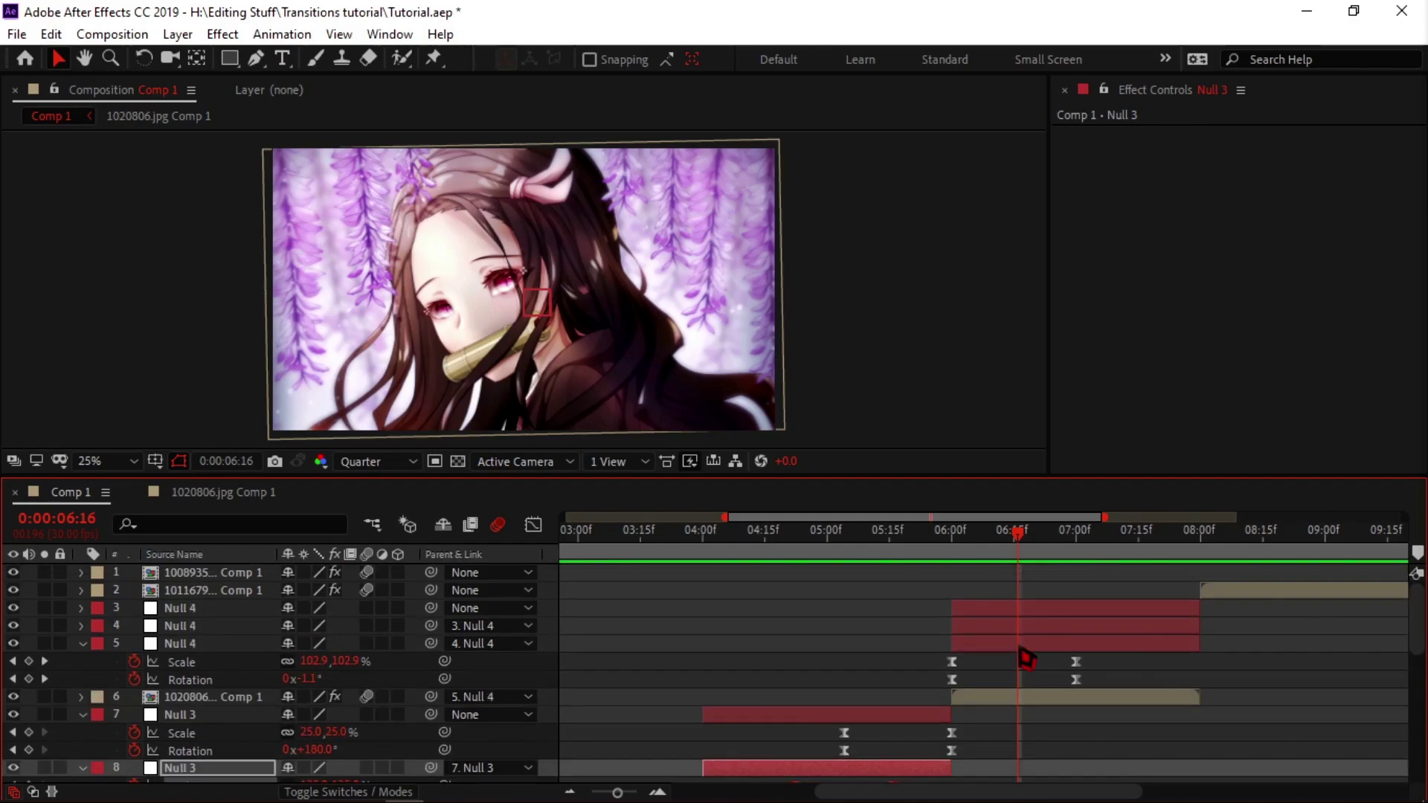
click(1057, 629)
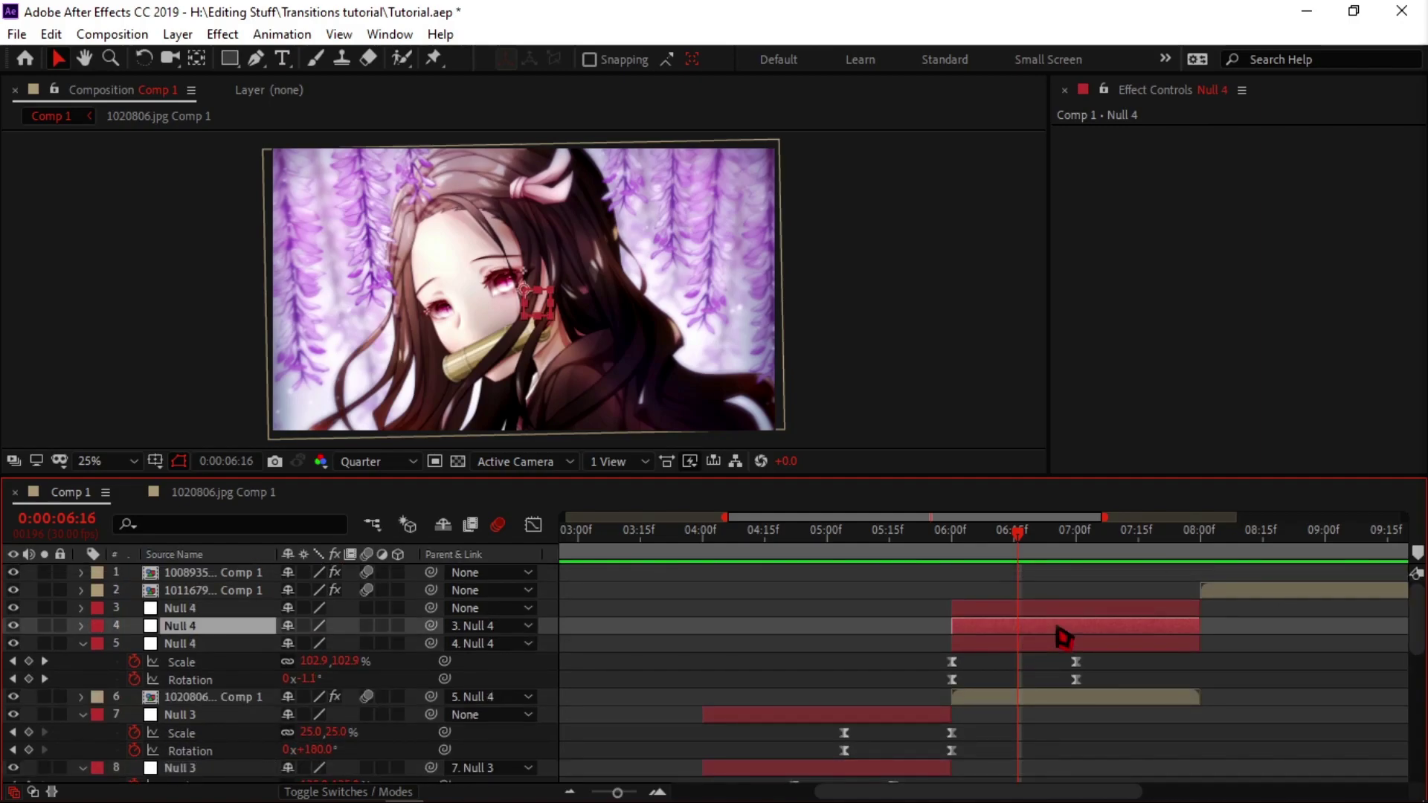
key(alt+shift+s)
drag(1021, 645, 1030, 643)
Paste the copied Scale keyframes onto the layer 3 null at 0:00:07:04.
drag(1018, 545, 1100, 554)
click(1112, 610)
key(s)
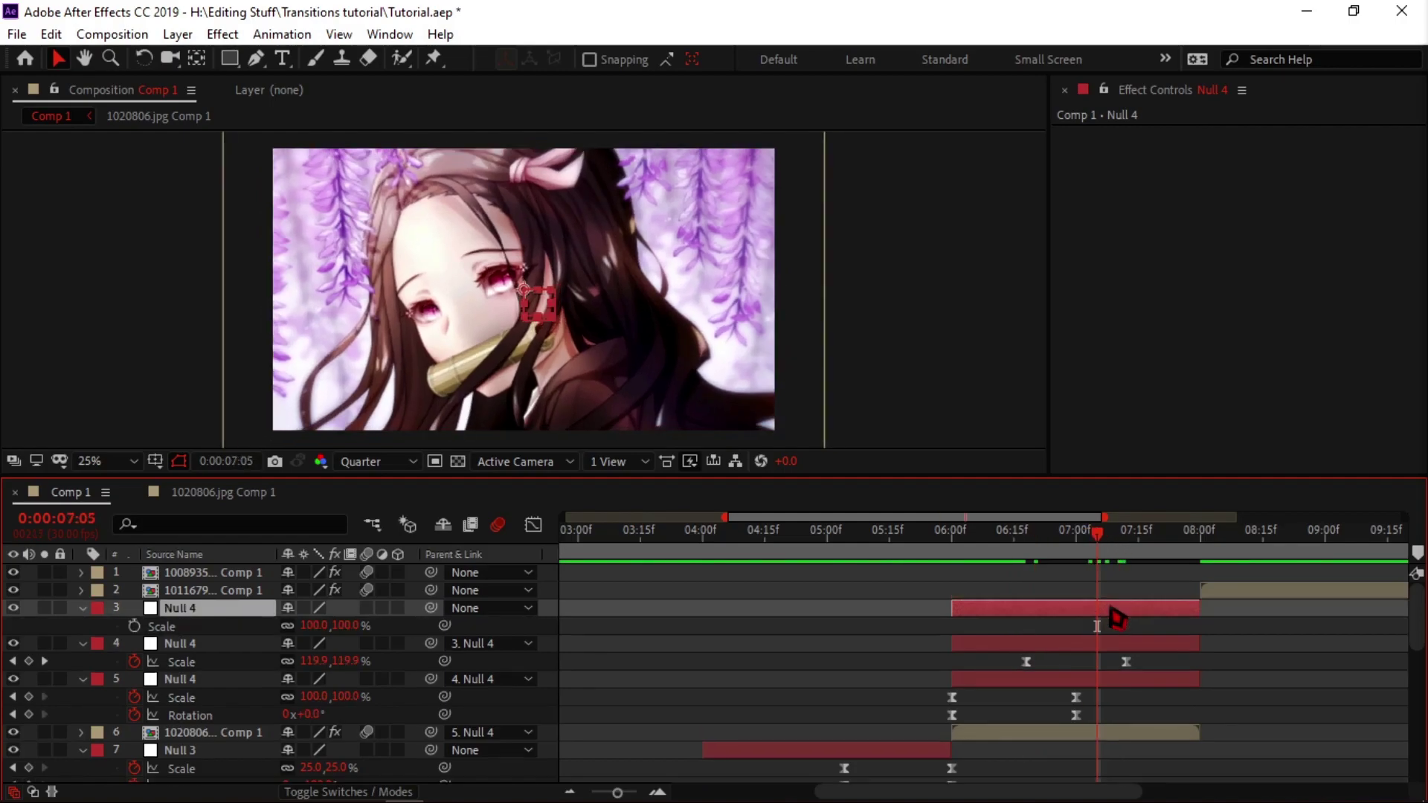
drag(1105, 545, 1094, 545)
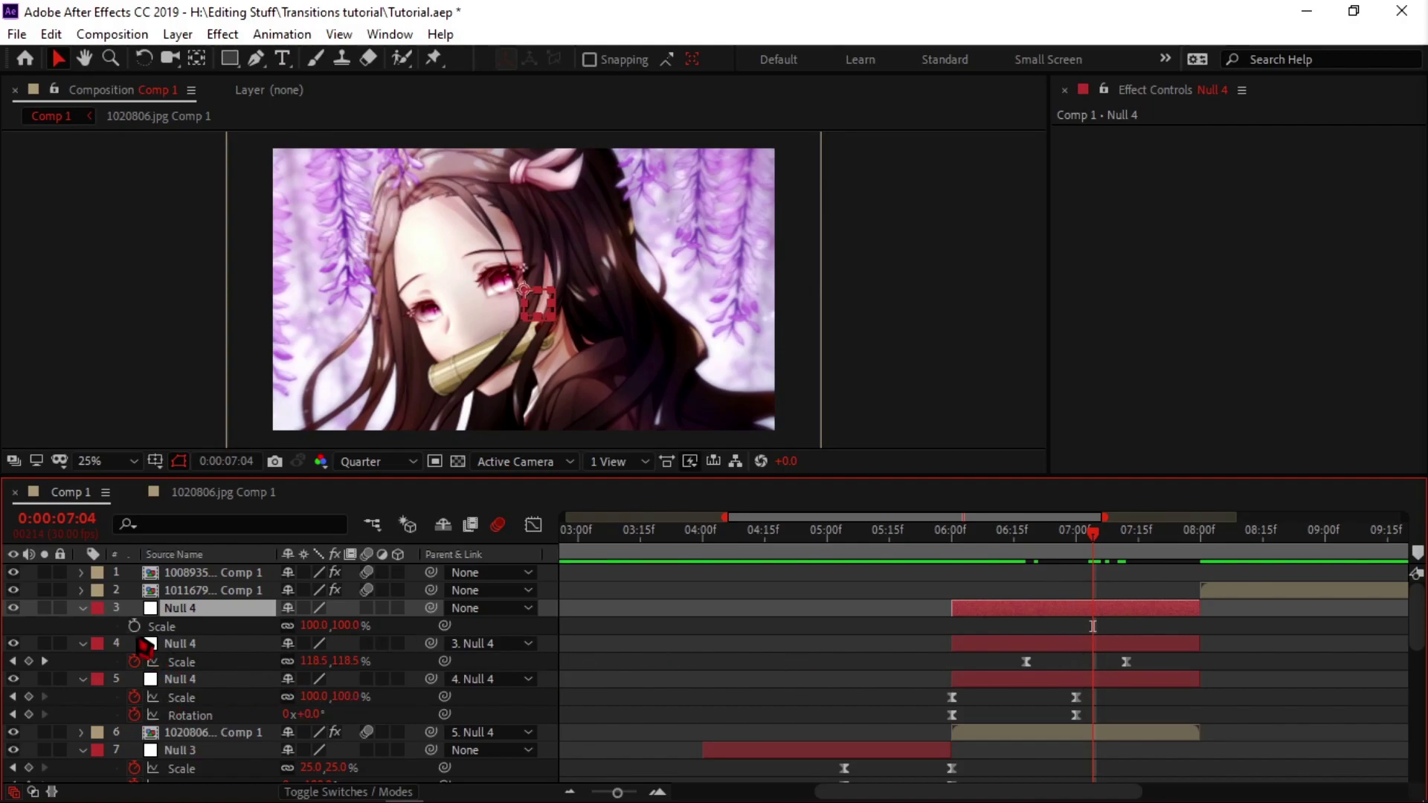
key(ctrl+v)
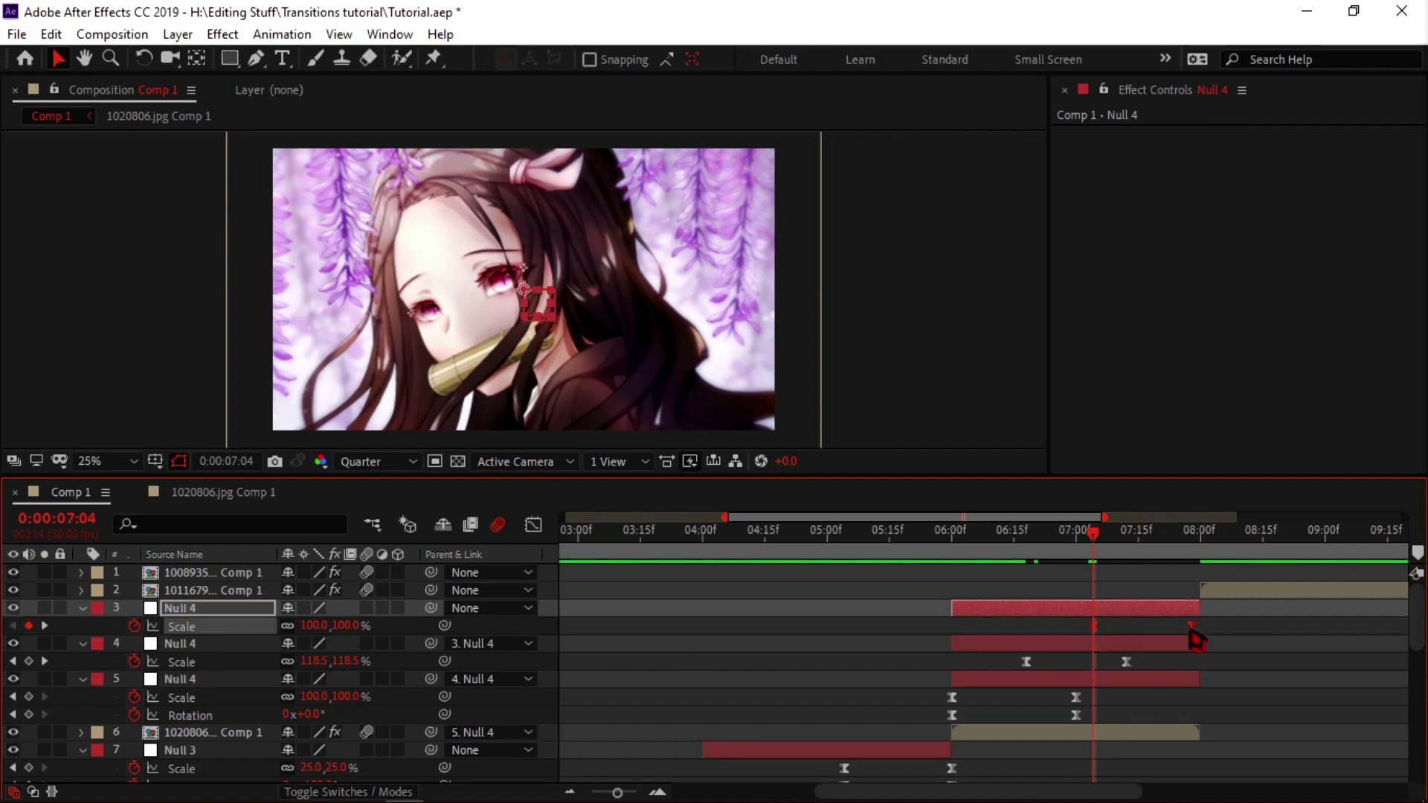
Set the layer 3 null's Scale to 25% at 0:00:07:29 with its pasted keyframes selected.
drag(1100, 551, 1203, 568)
click(308, 626)
text(25)
key(Return)
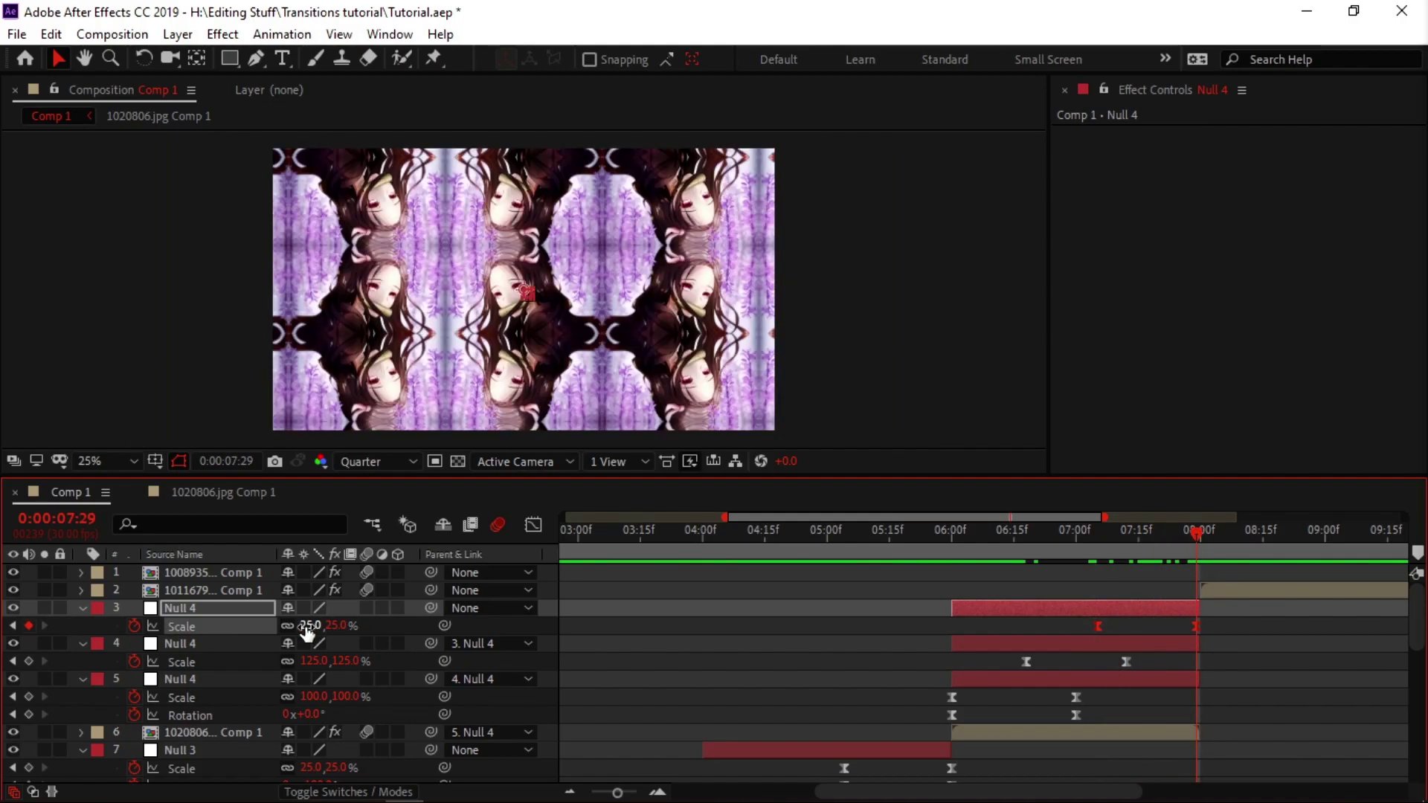
Shift the layer 3 null's Scale keyframes to span 0:00:07:05 to 0:00:08:00 and examine their value curve.
drag(1200, 636, 1206, 637)
click(1125, 631)
drag(1103, 628, 1098, 628)
click(538, 527)
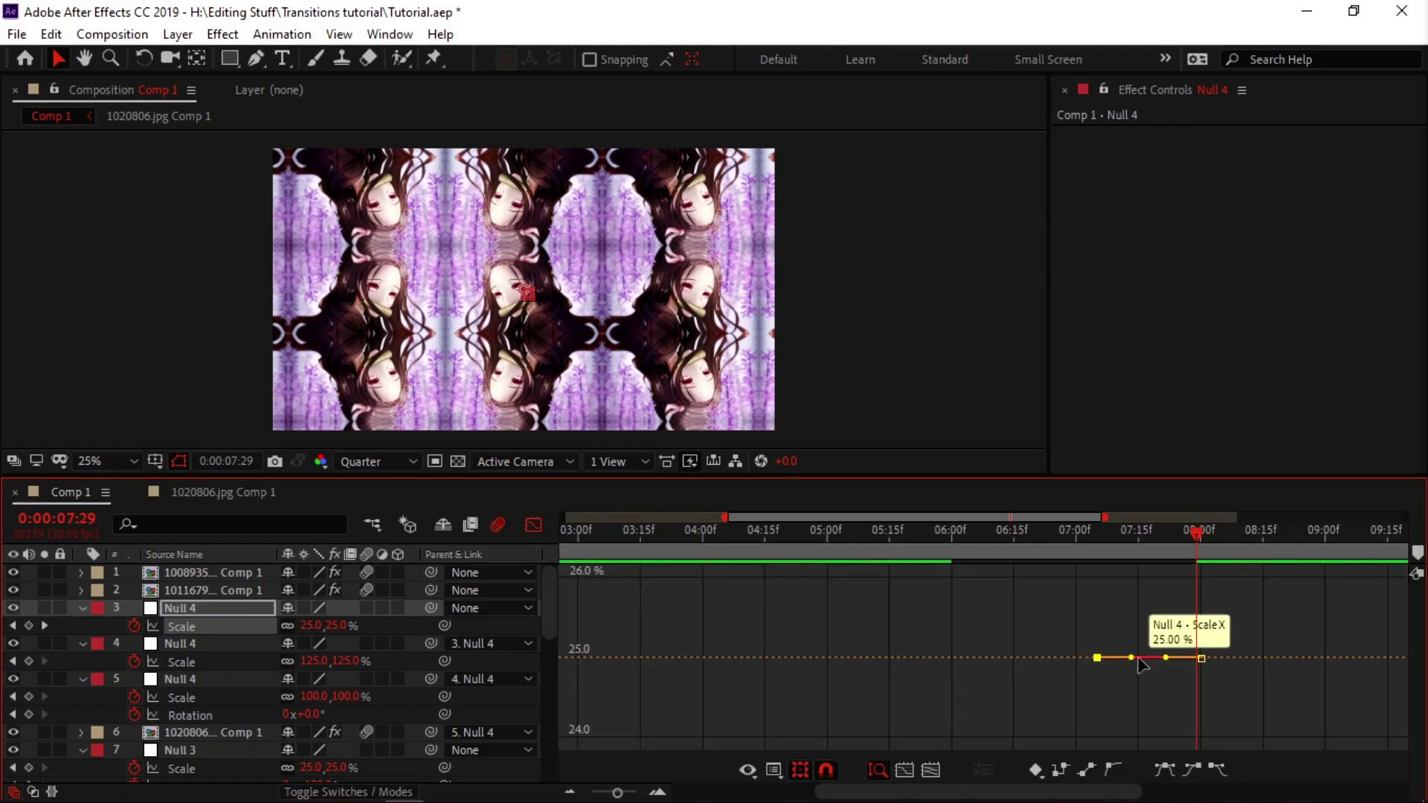
right_click(1131, 711)
click(1189, 507)
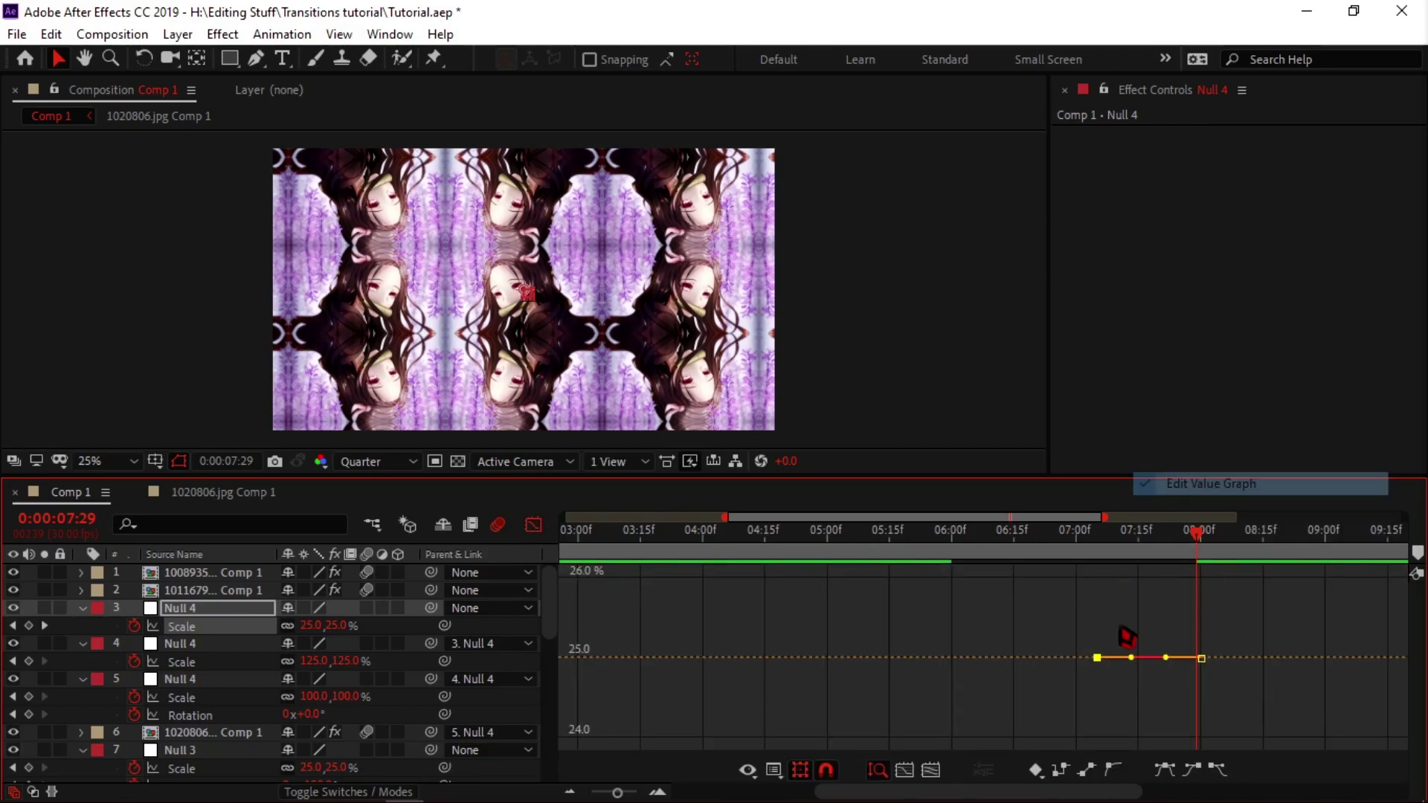
click(657, 792)
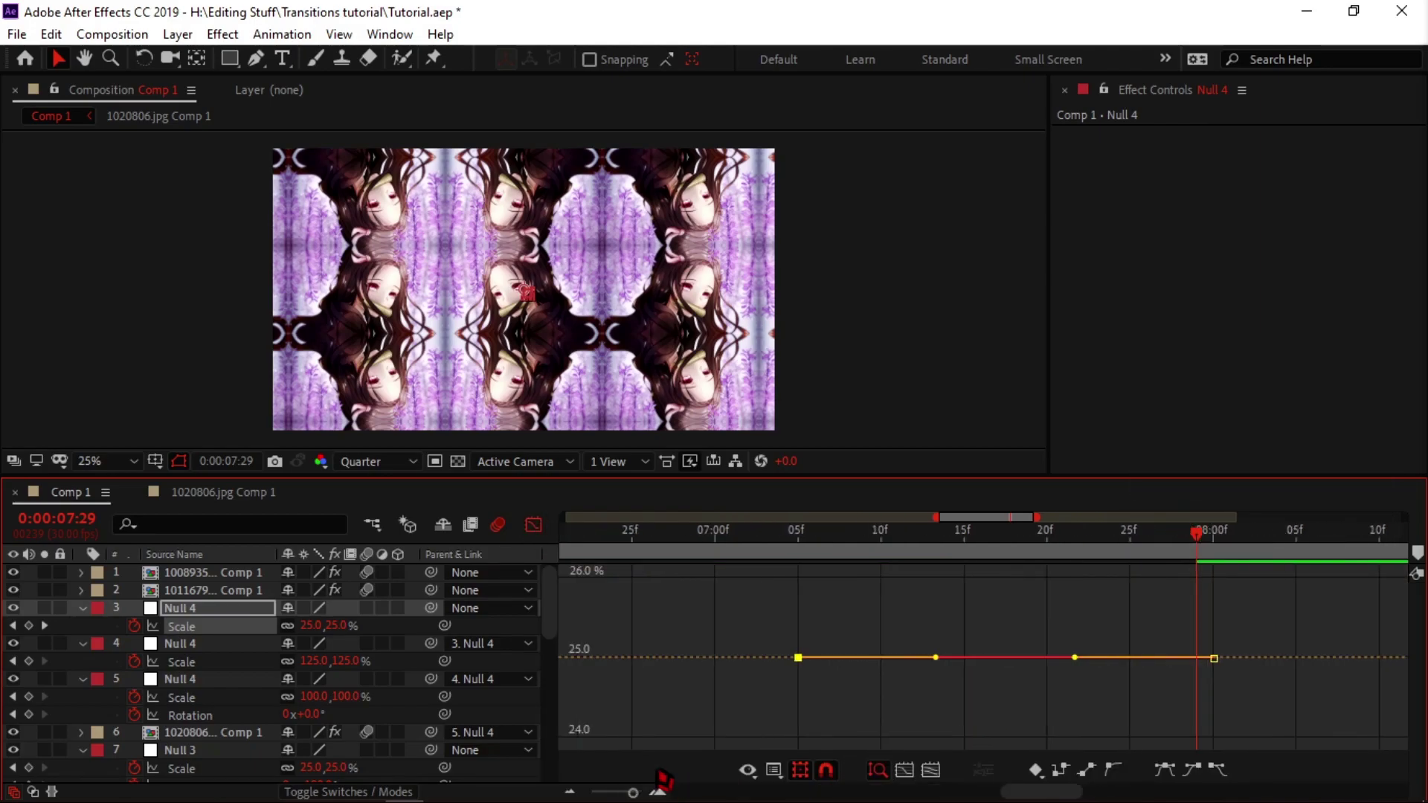
Delete the layer 3 null's Scale keyframes and set its Scale back to 100% at 0:00:07:06.
click(533, 525)
drag(1285, 633, 615, 648)
key(Delete)
drag(1048, 545, 815, 543)
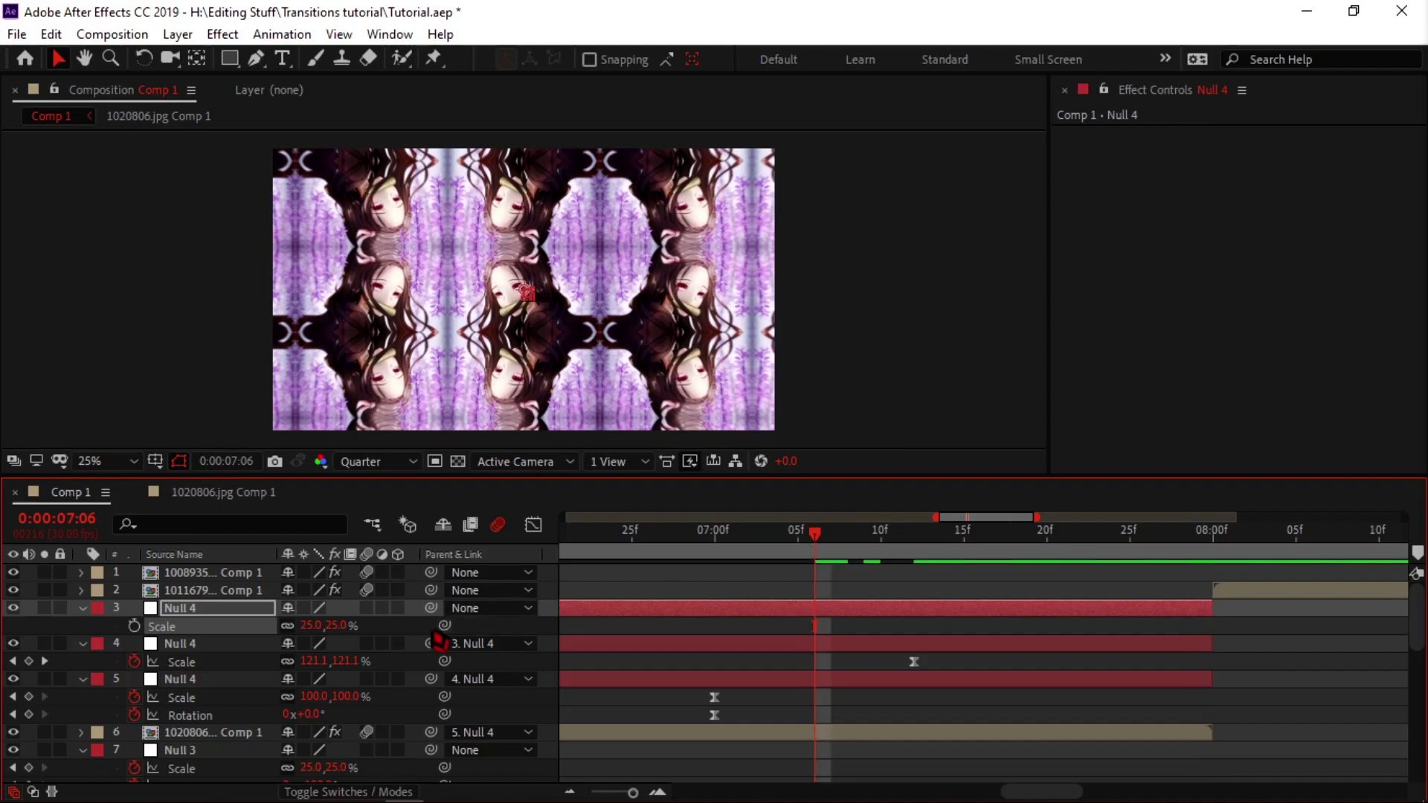
click(308, 626)
text(10)
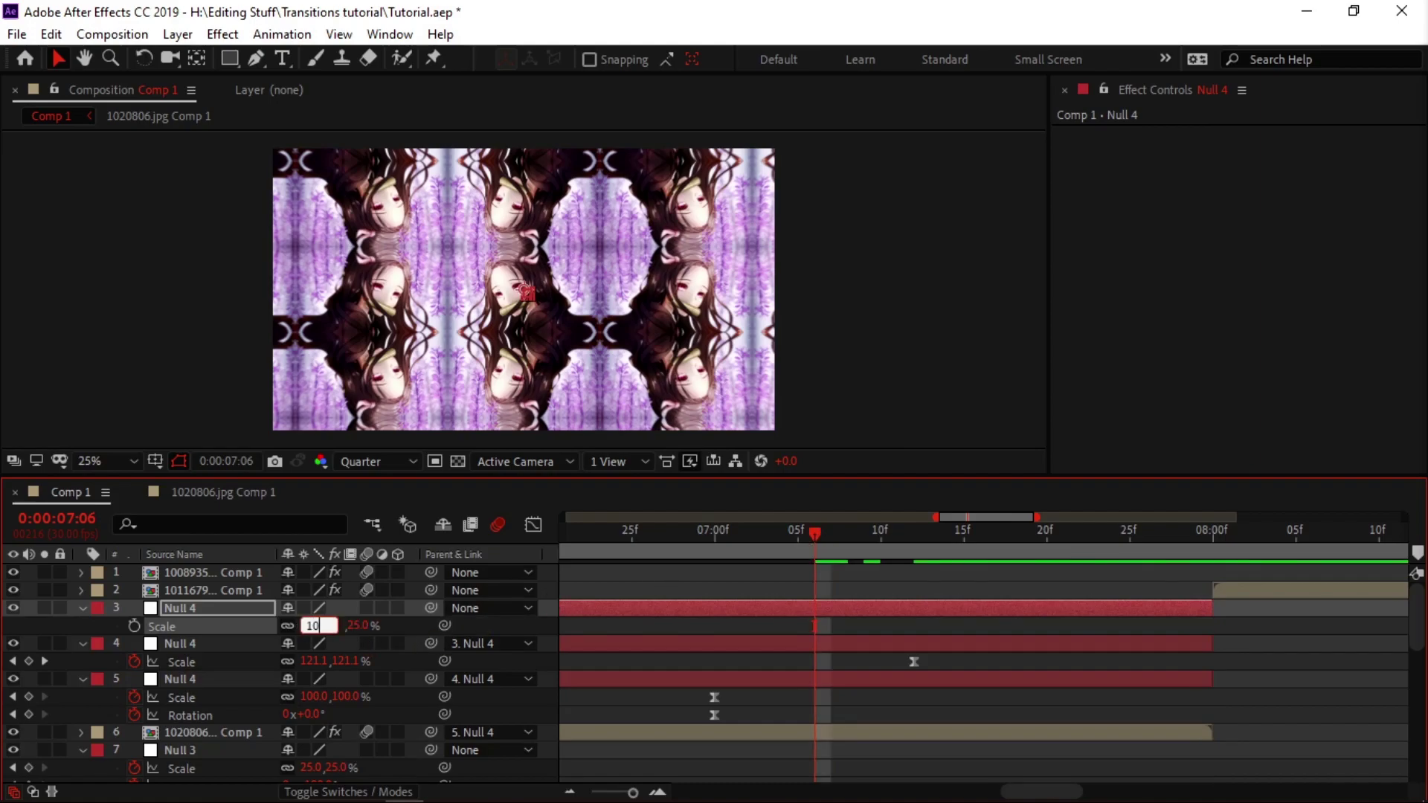
text(0)
key(Return)
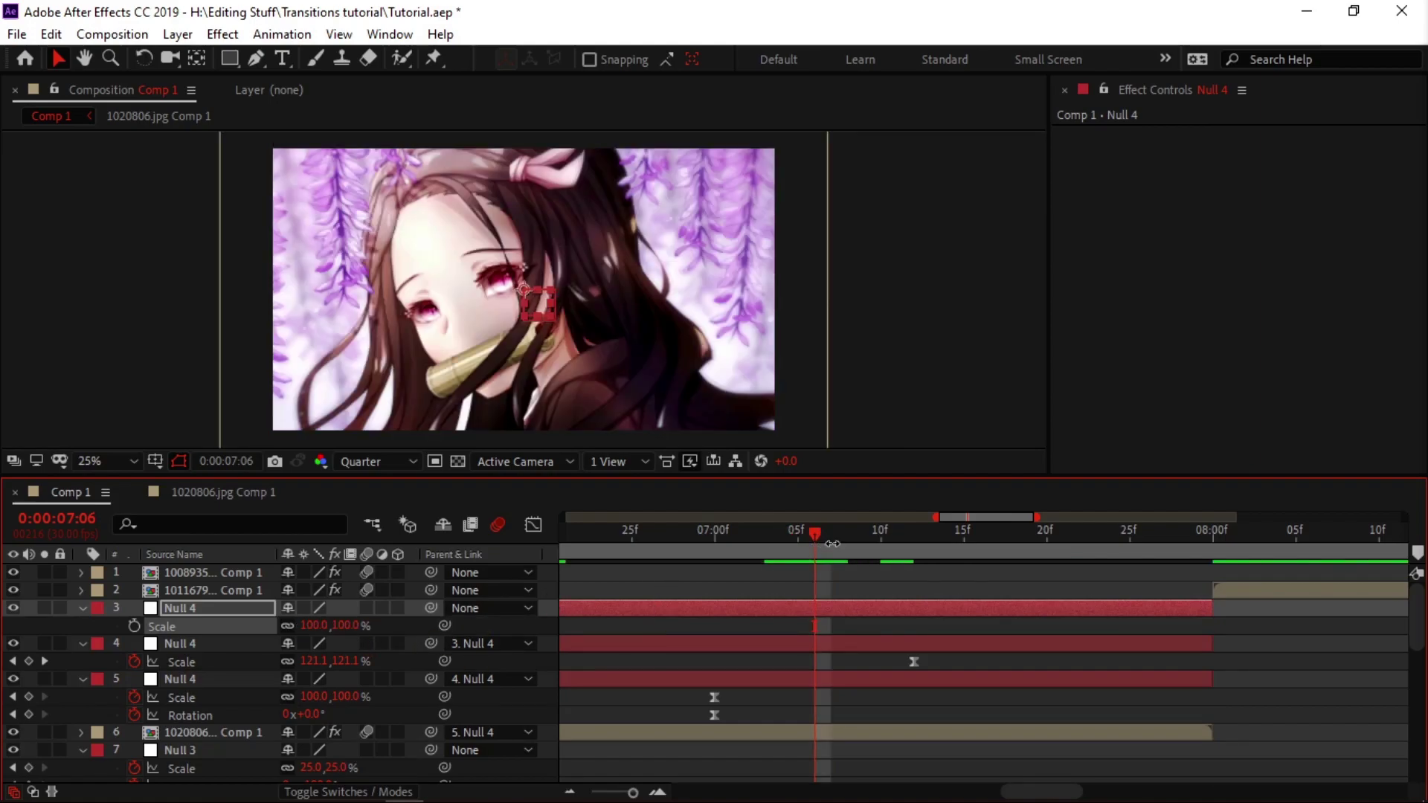
click(563, 787)
click(569, 792)
click(569, 791)
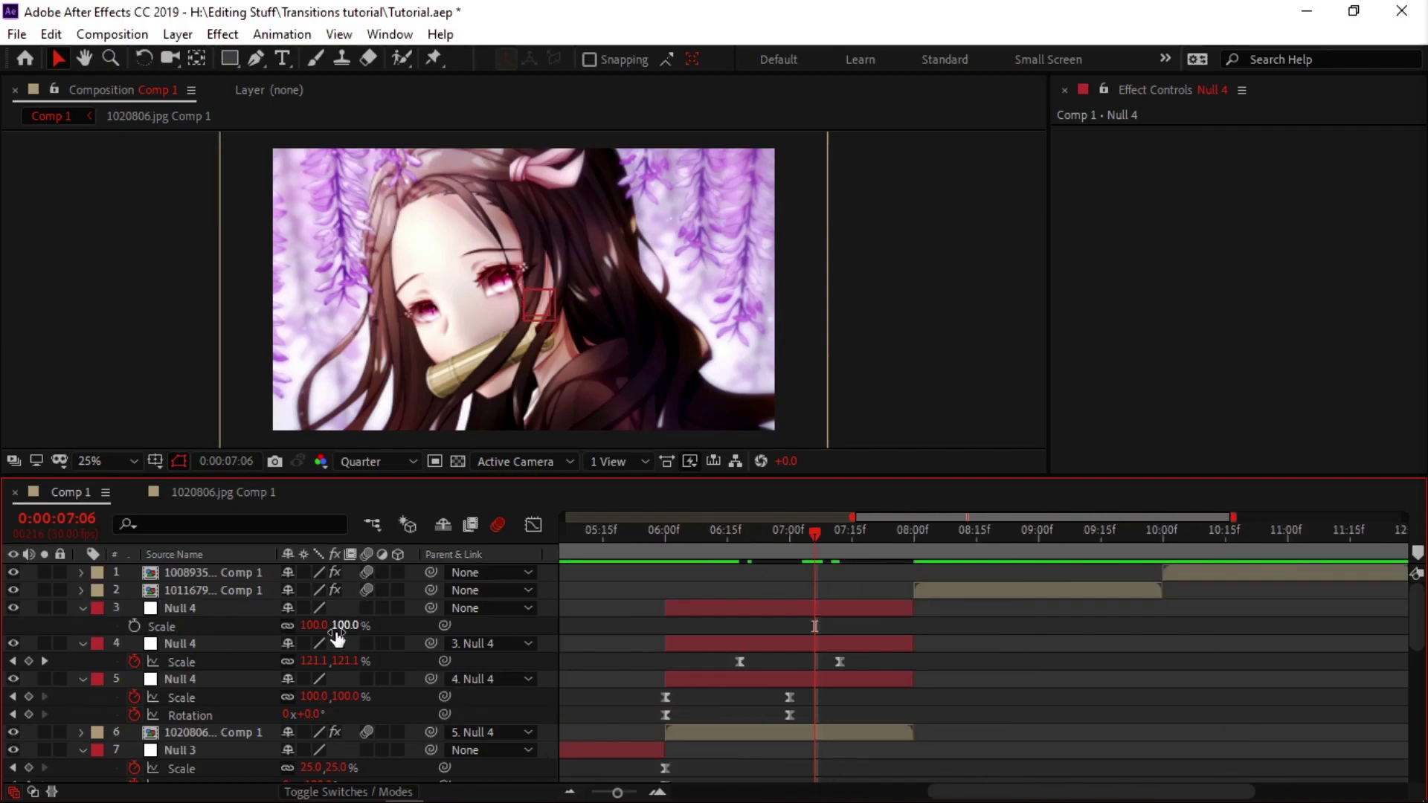
Keyframe the layer 3 null's Scale at 100% at 0:00:07:06 and 25% at the clip's end, placing the ending keyframe at 0:00:08:00.
click(134, 626)
click(315, 625)
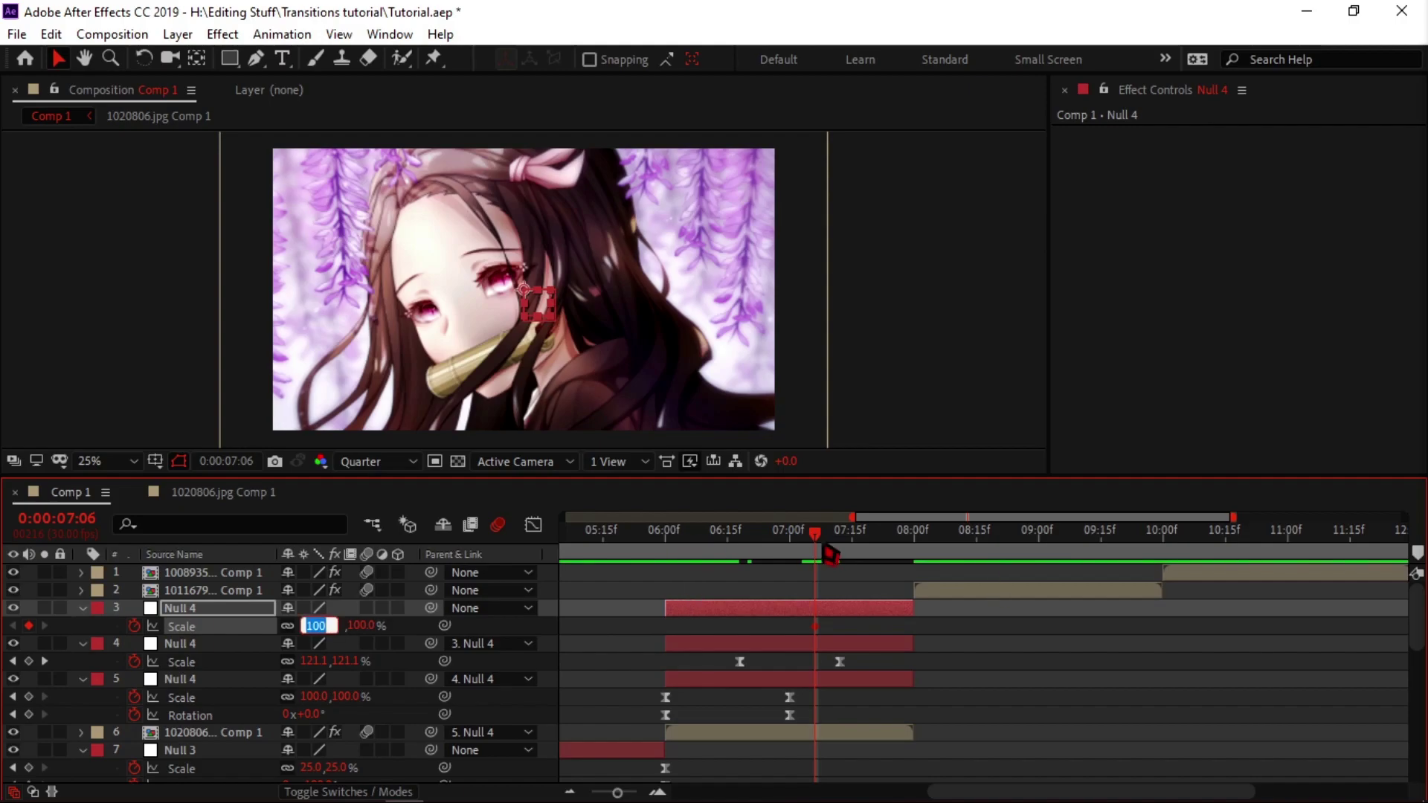
drag(817, 538, 914, 572)
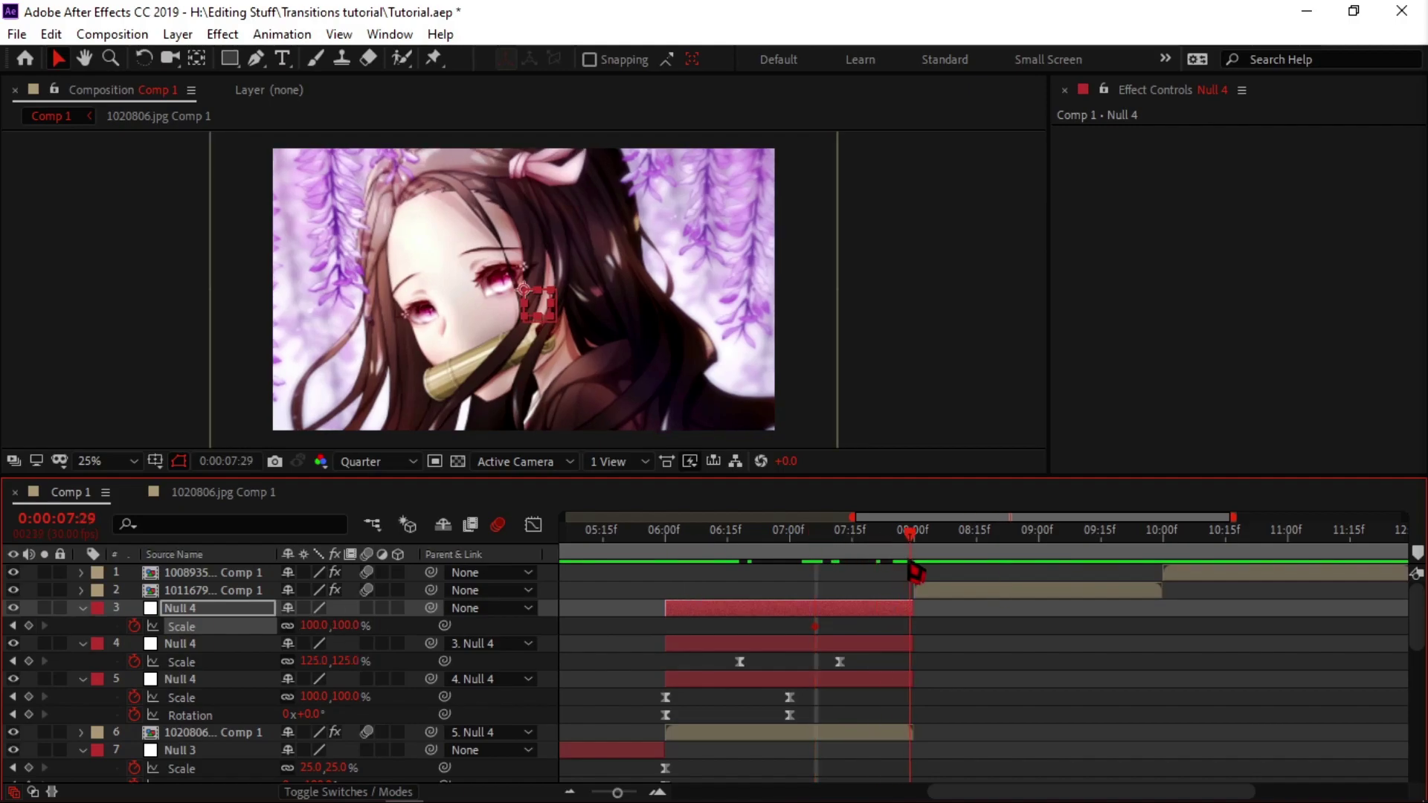
click(346, 625)
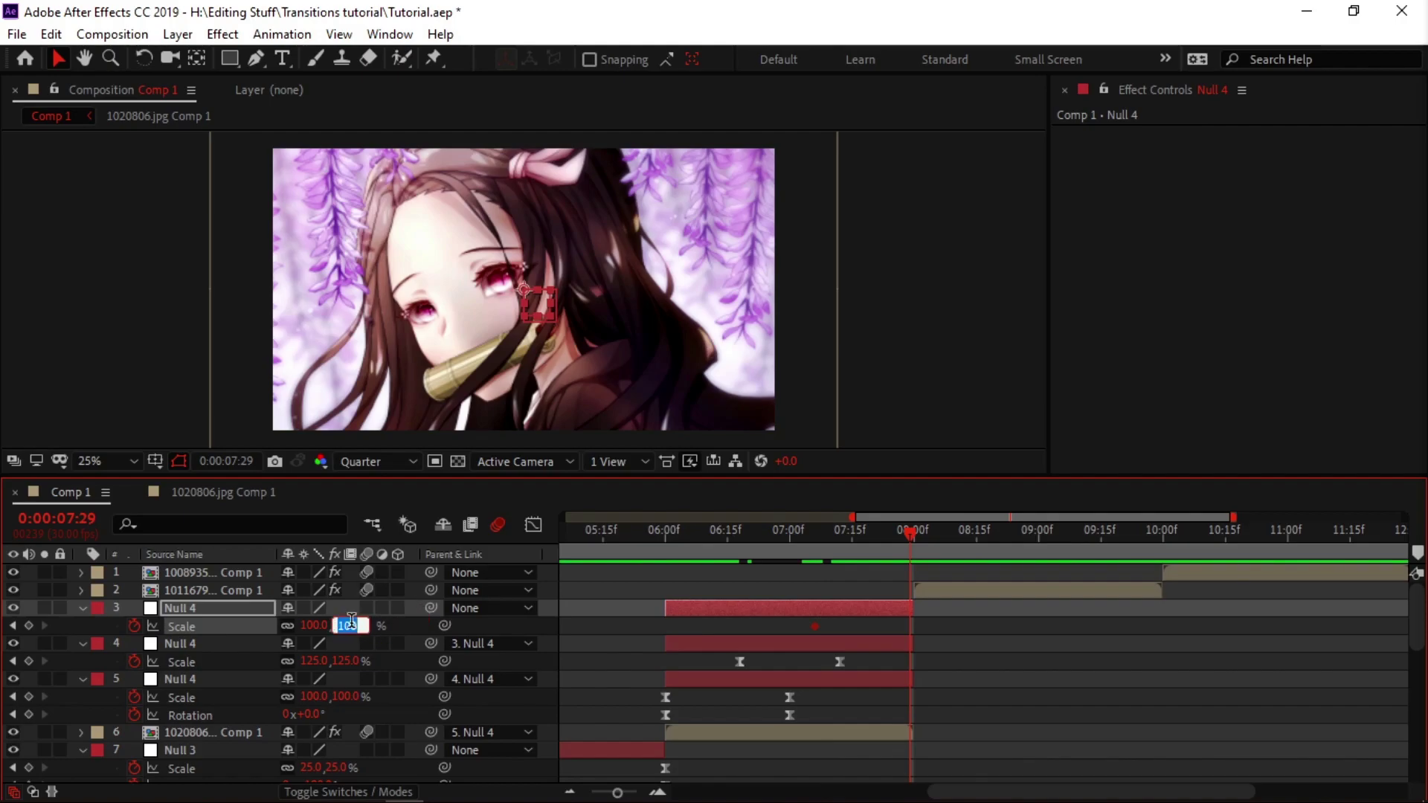
key(Return)
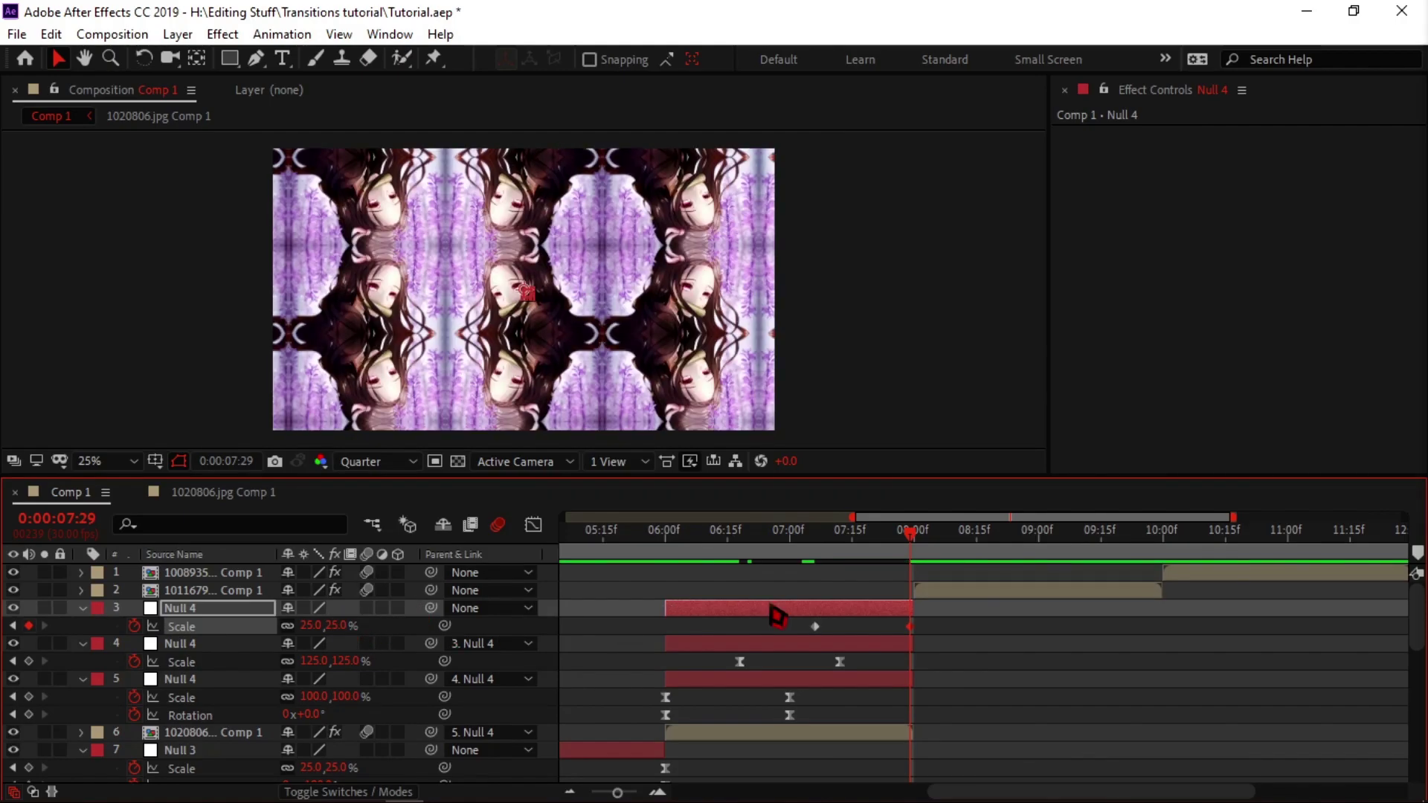
drag(912, 626, 916, 627)
Easy-ease the layer 3 null's Scale keyframes and reshape their value curve to start slowly and drop steeply at the end.
drag(799, 629, 977, 643)
click(533, 525)
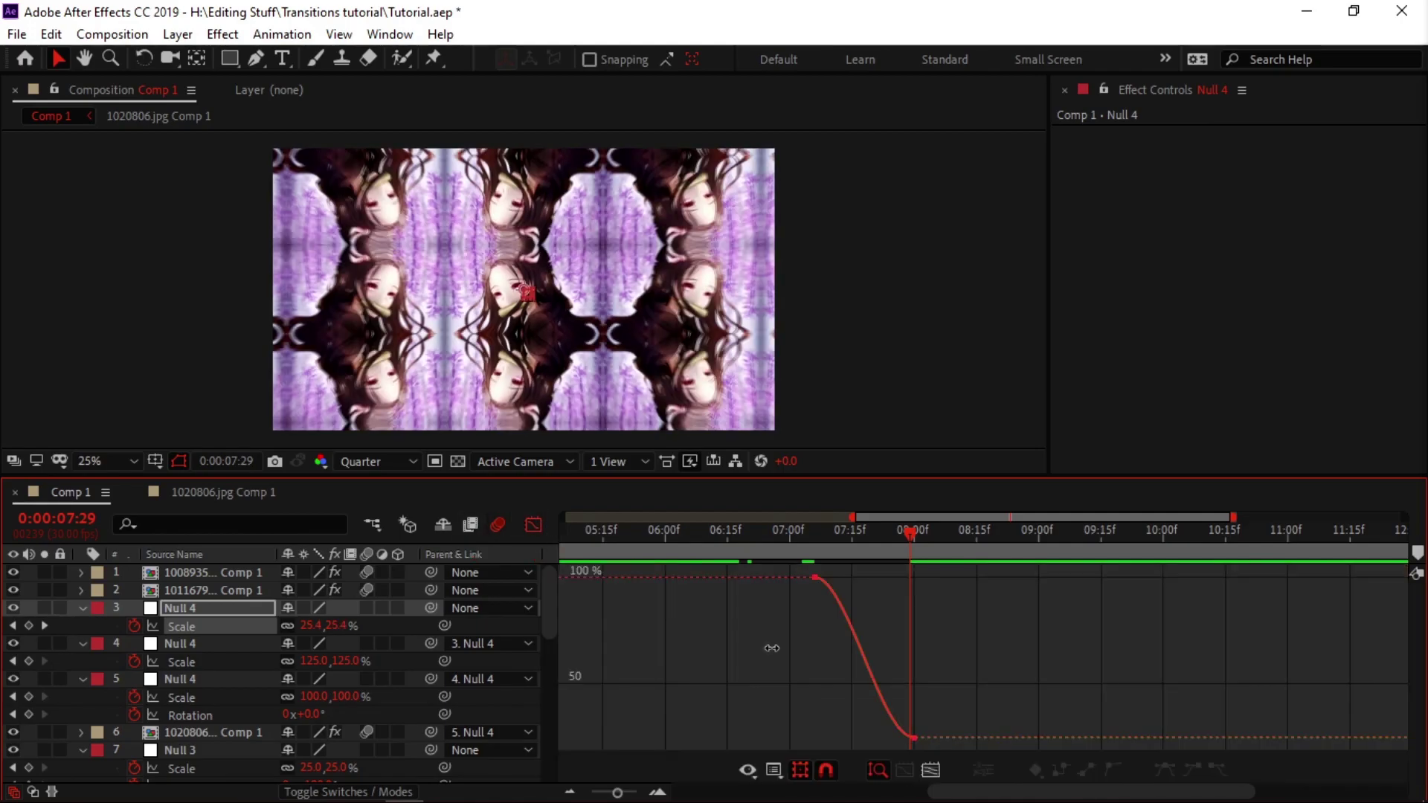
click(829, 595)
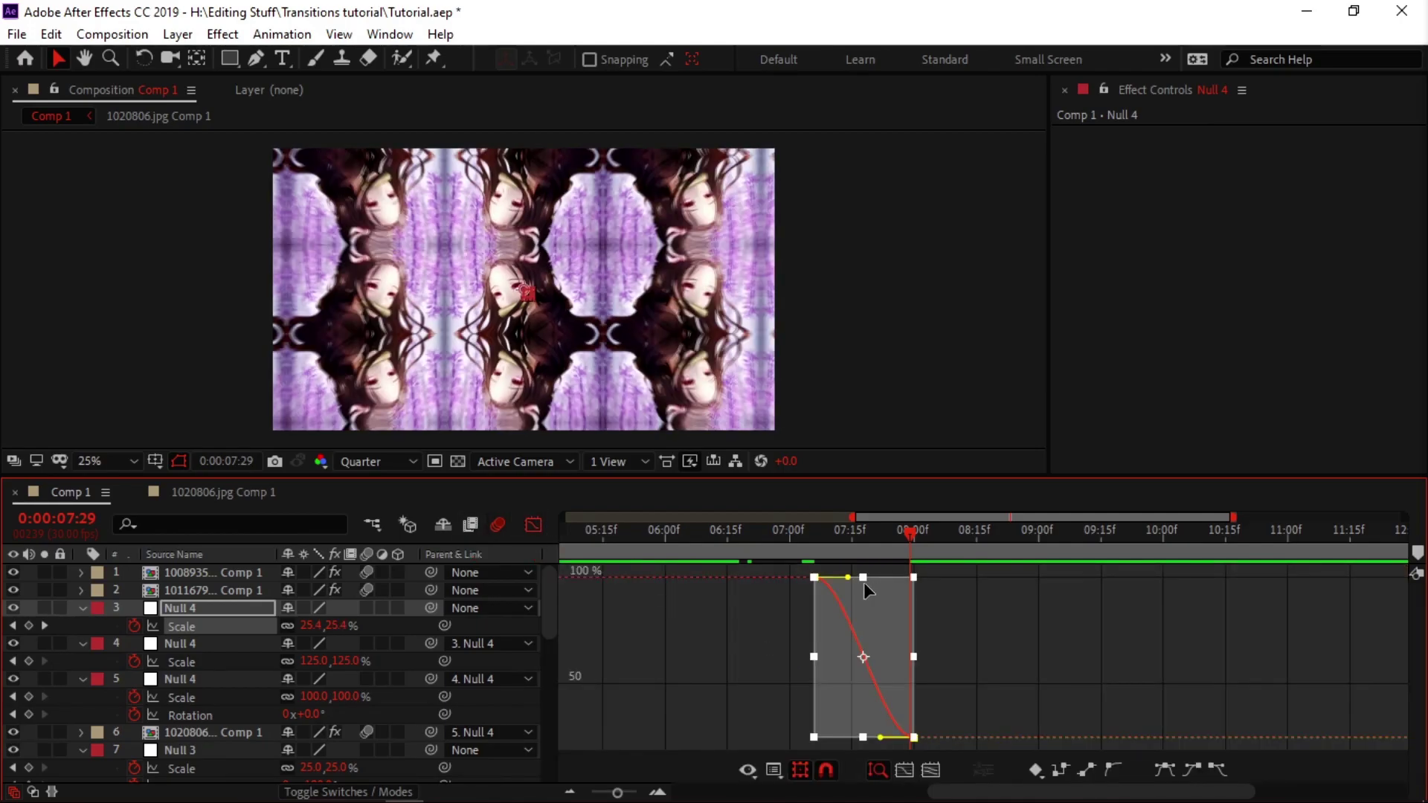
drag(848, 577, 937, 587)
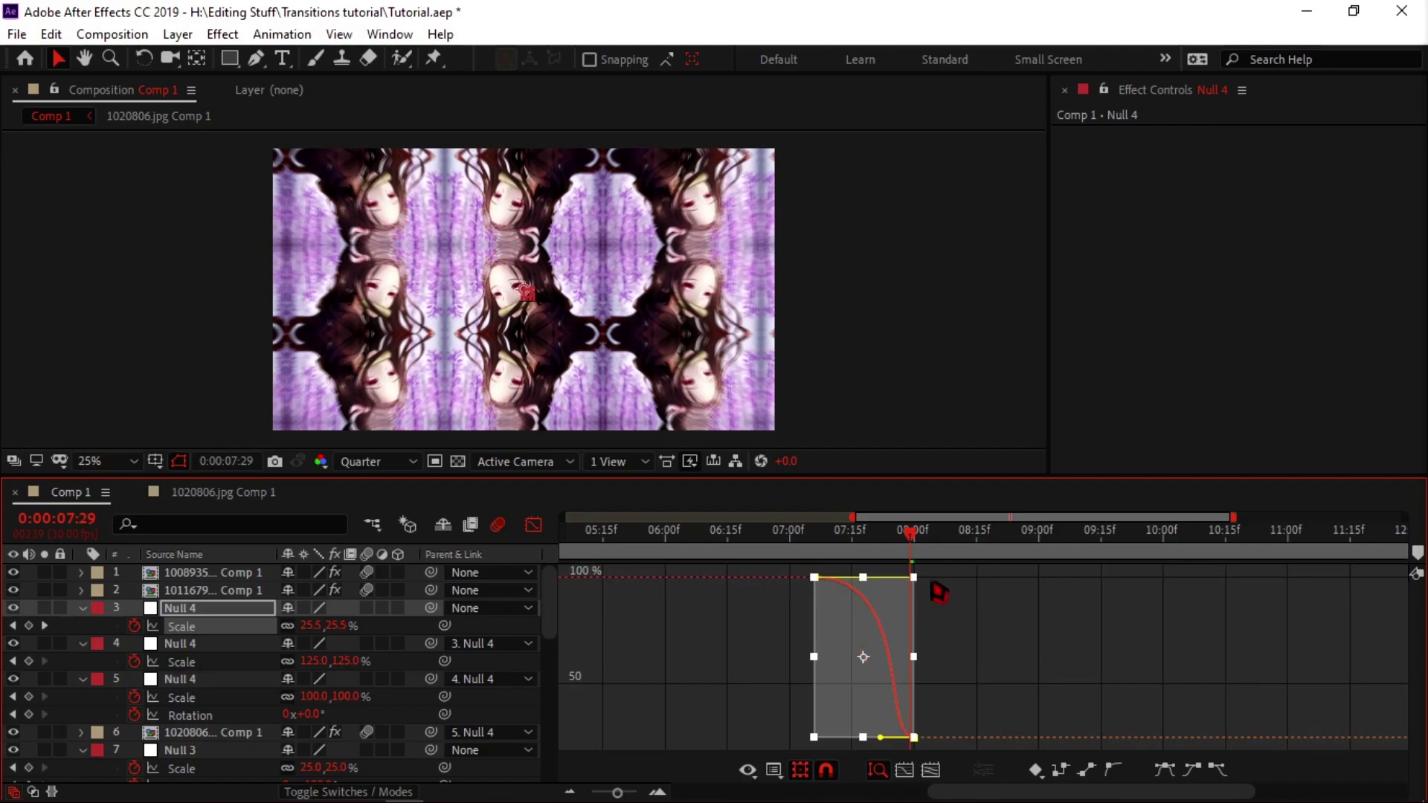
drag(882, 736, 941, 592)
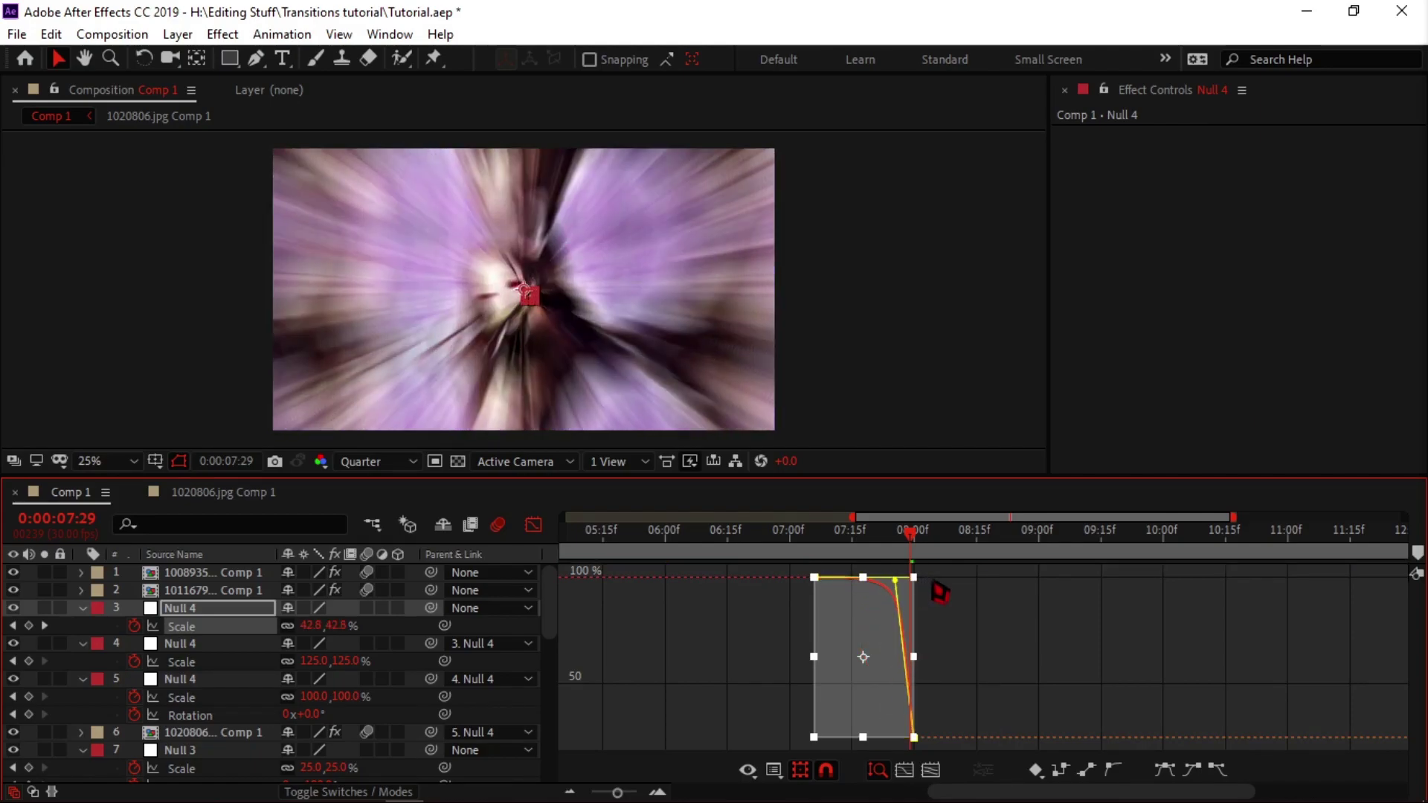
click(993, 636)
key(shift+F3)
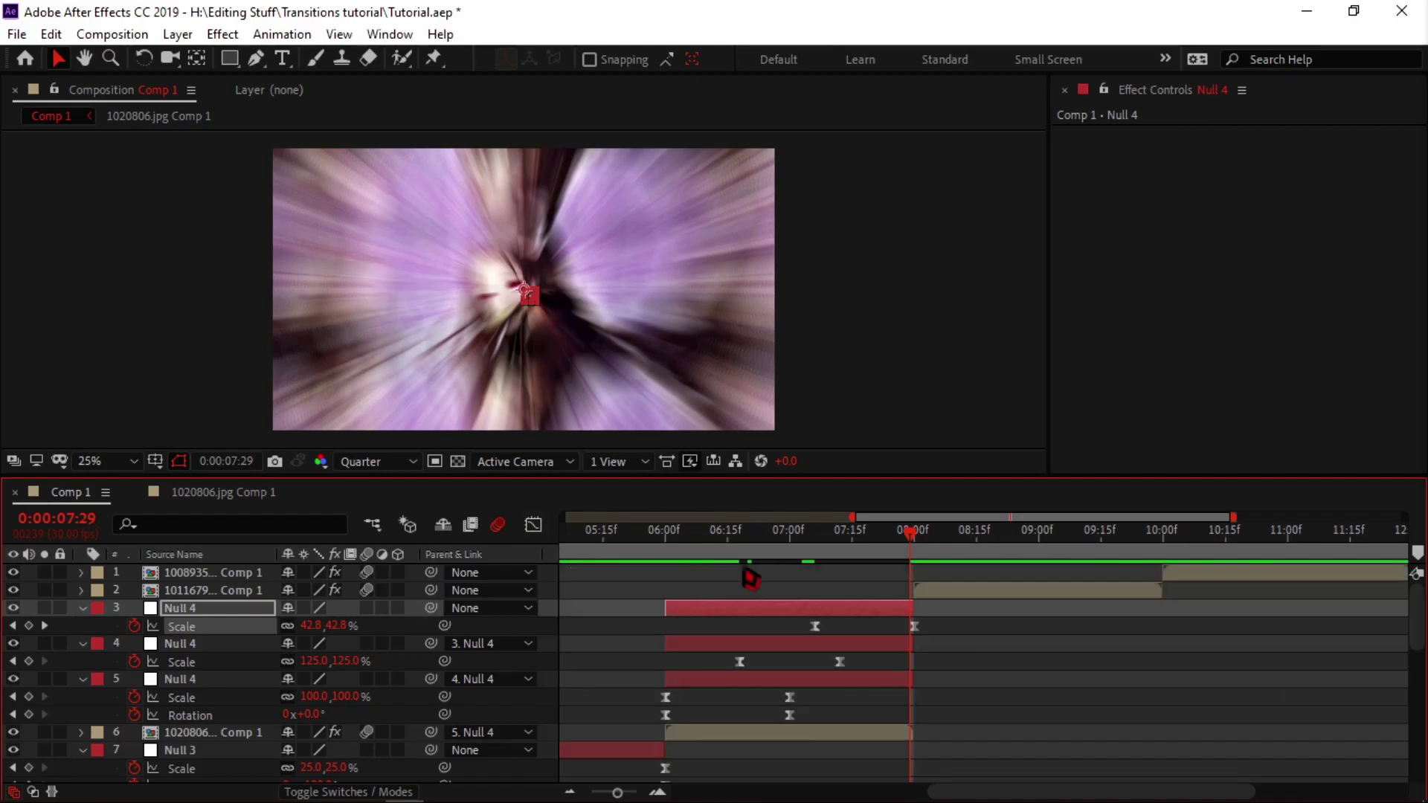
Reveal the layer 3 null's Position and Rotation alongside Scale, and separate Position into X and Y dimensions.
click(866, 609)
key(shift+p)
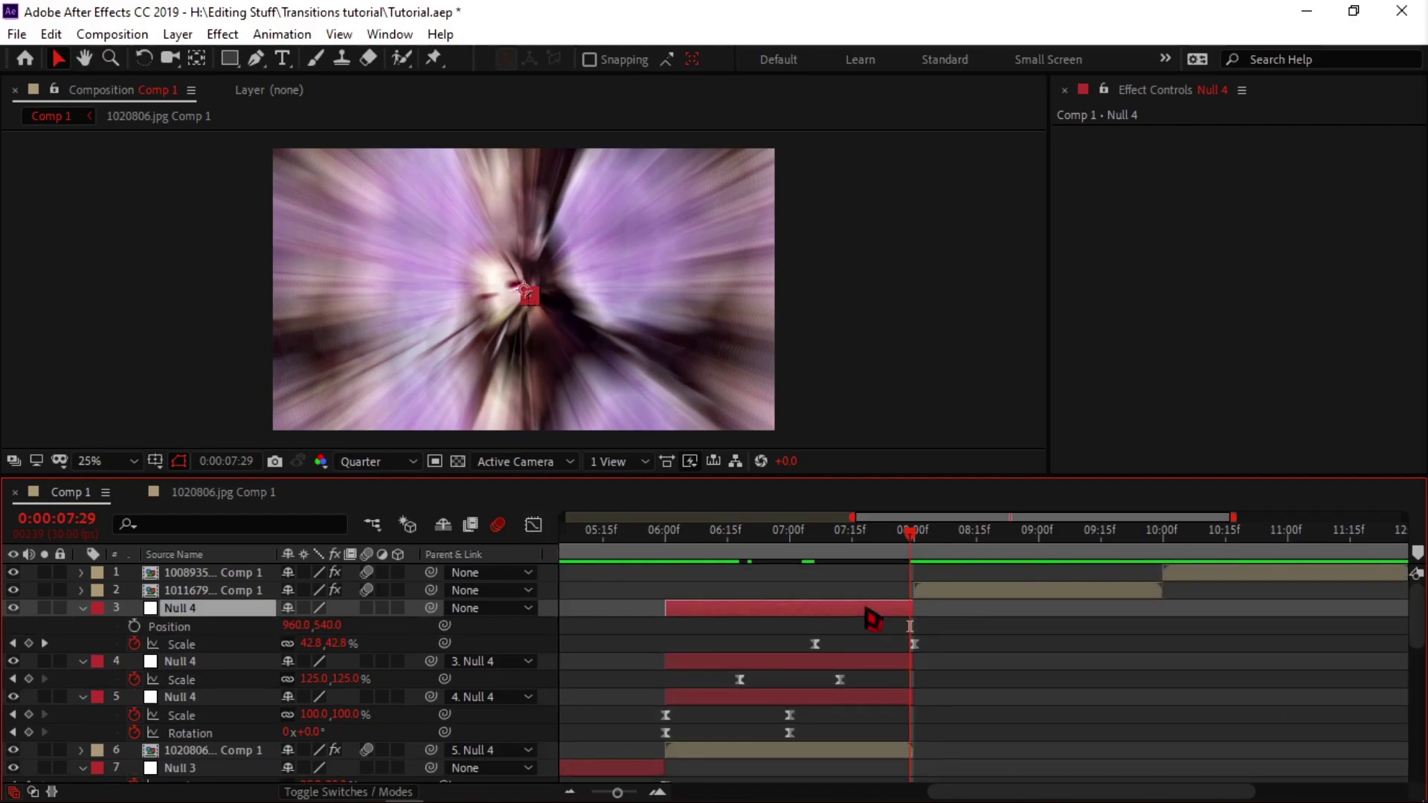
key(shift+r)
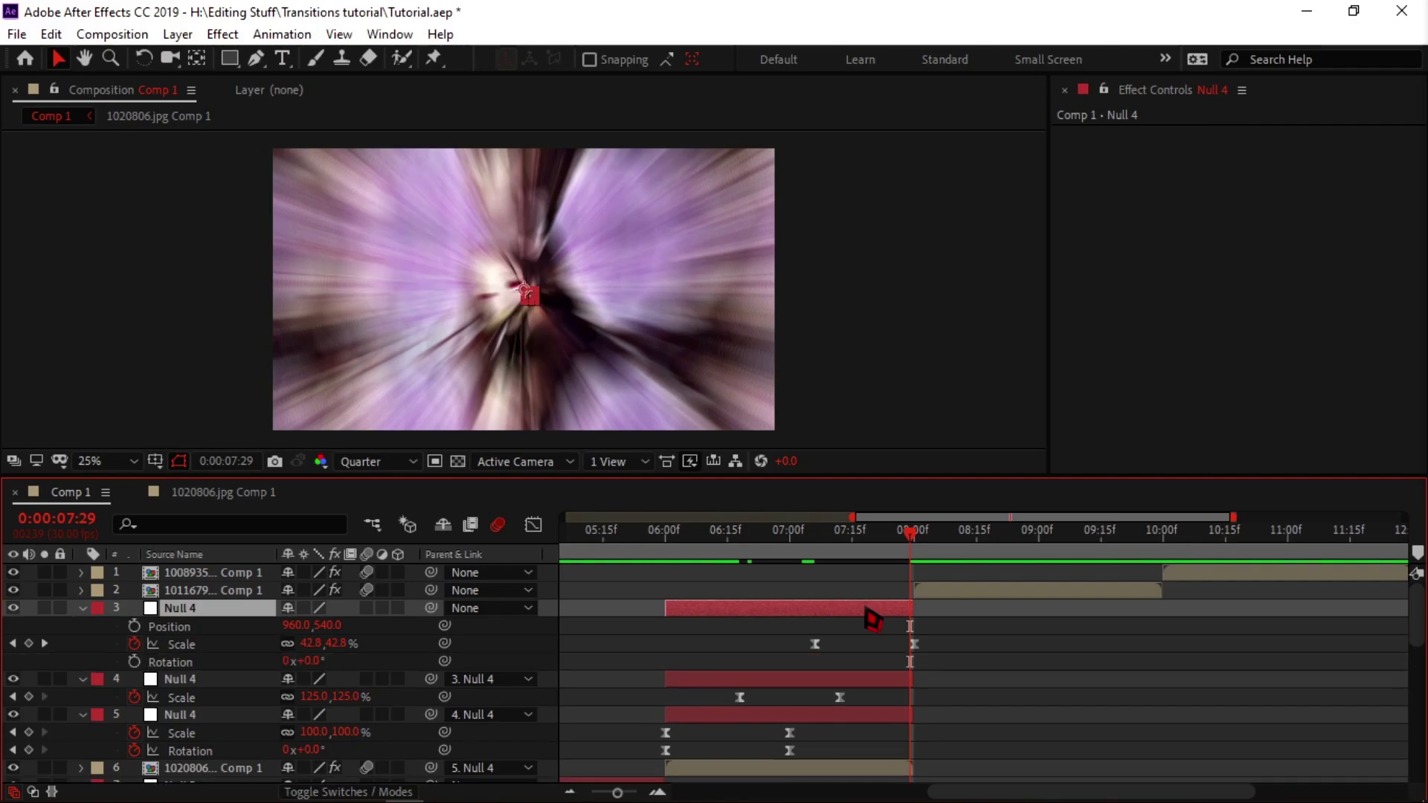
right_click(218, 627)
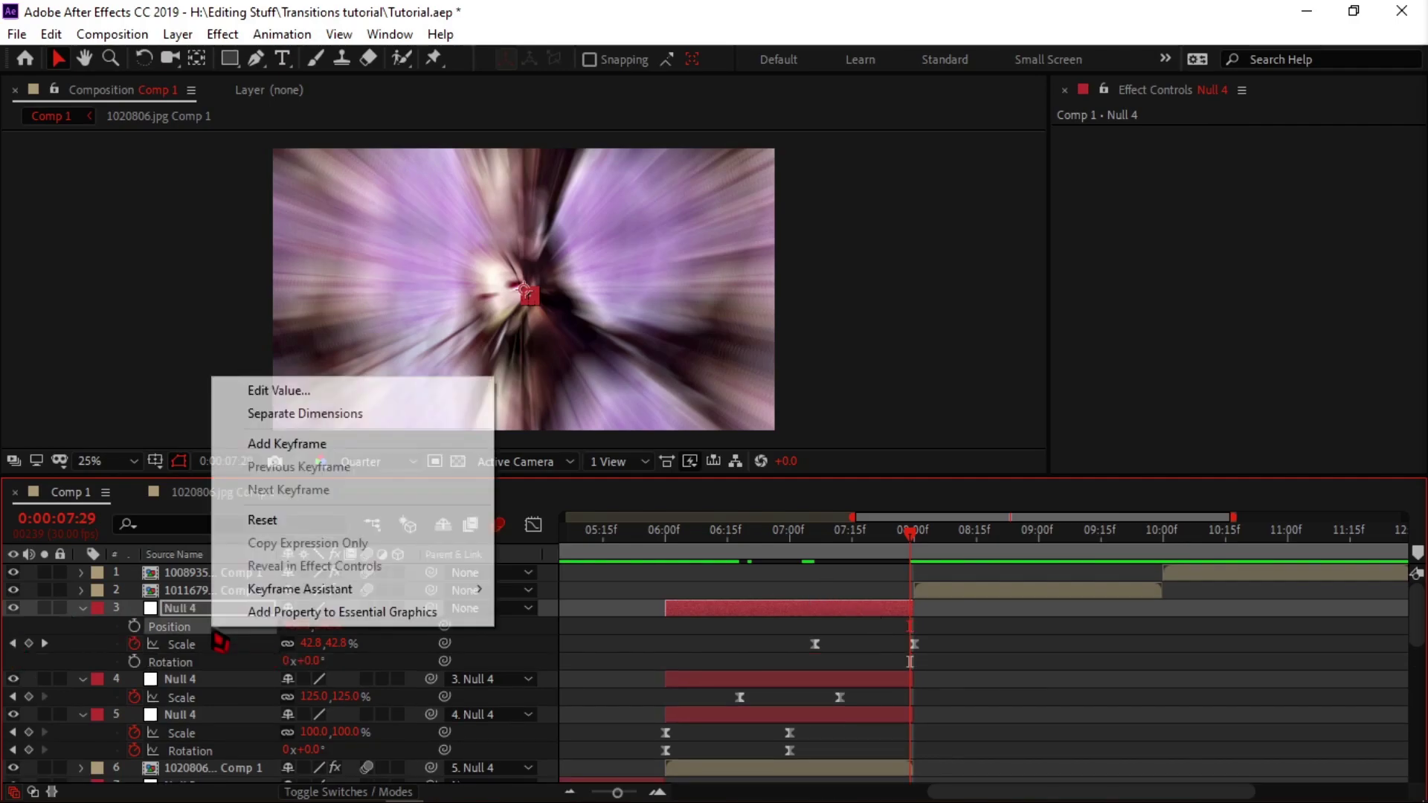
click(306, 415)
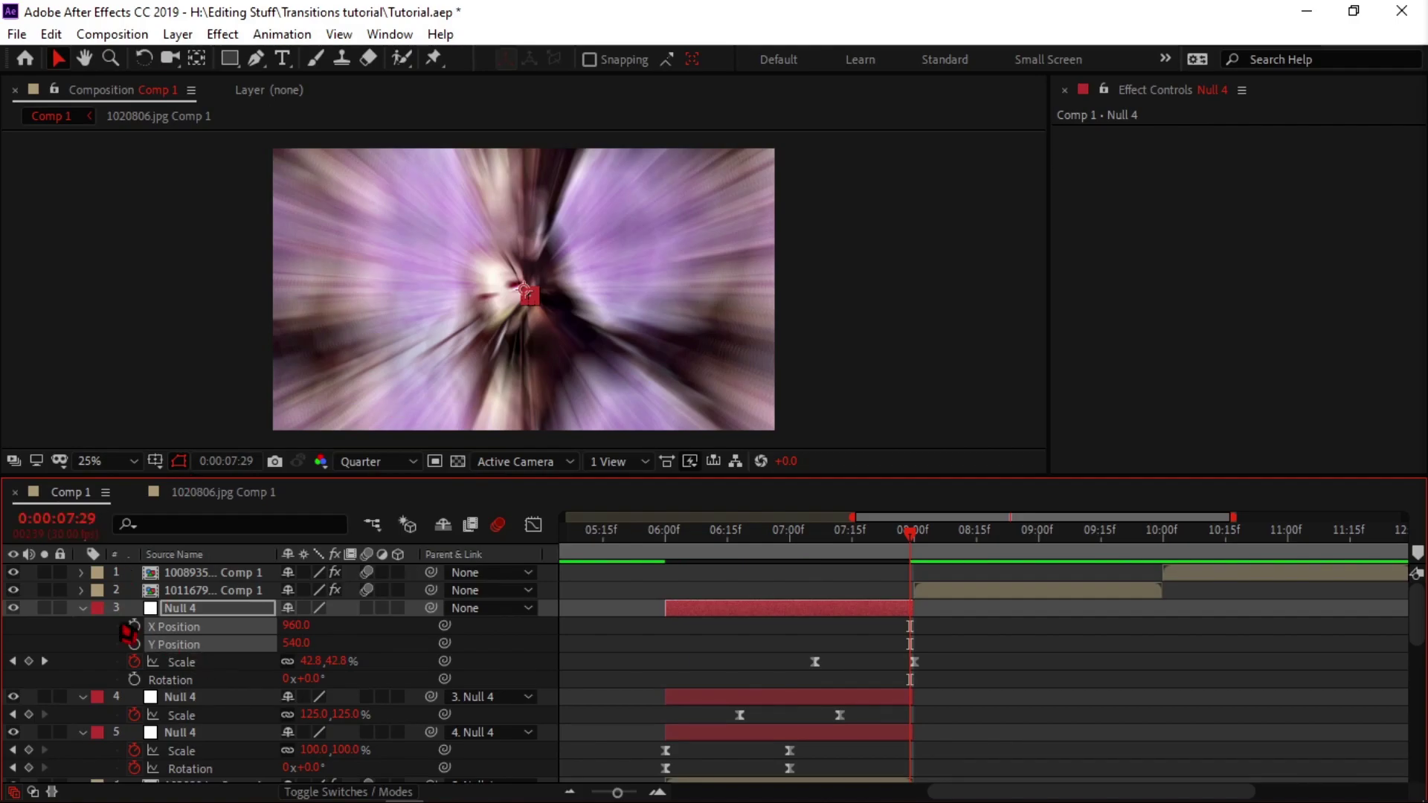
Add starting keyframes for the layer 3 null's X Position, Y Position and Rotation at 0:00:07:06.
drag(287, 626, 287, 626)
click(816, 534)
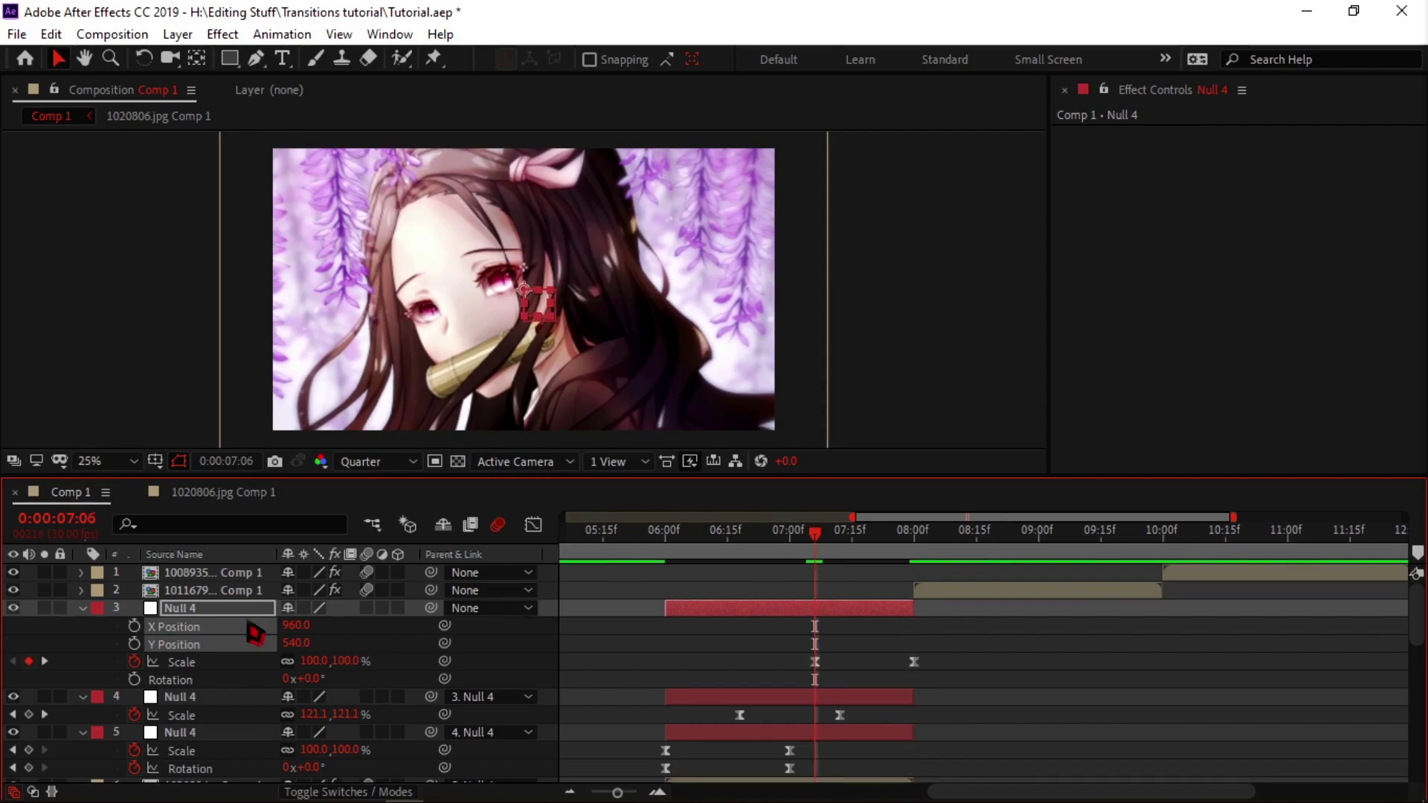
click(134, 626)
click(134, 645)
click(134, 679)
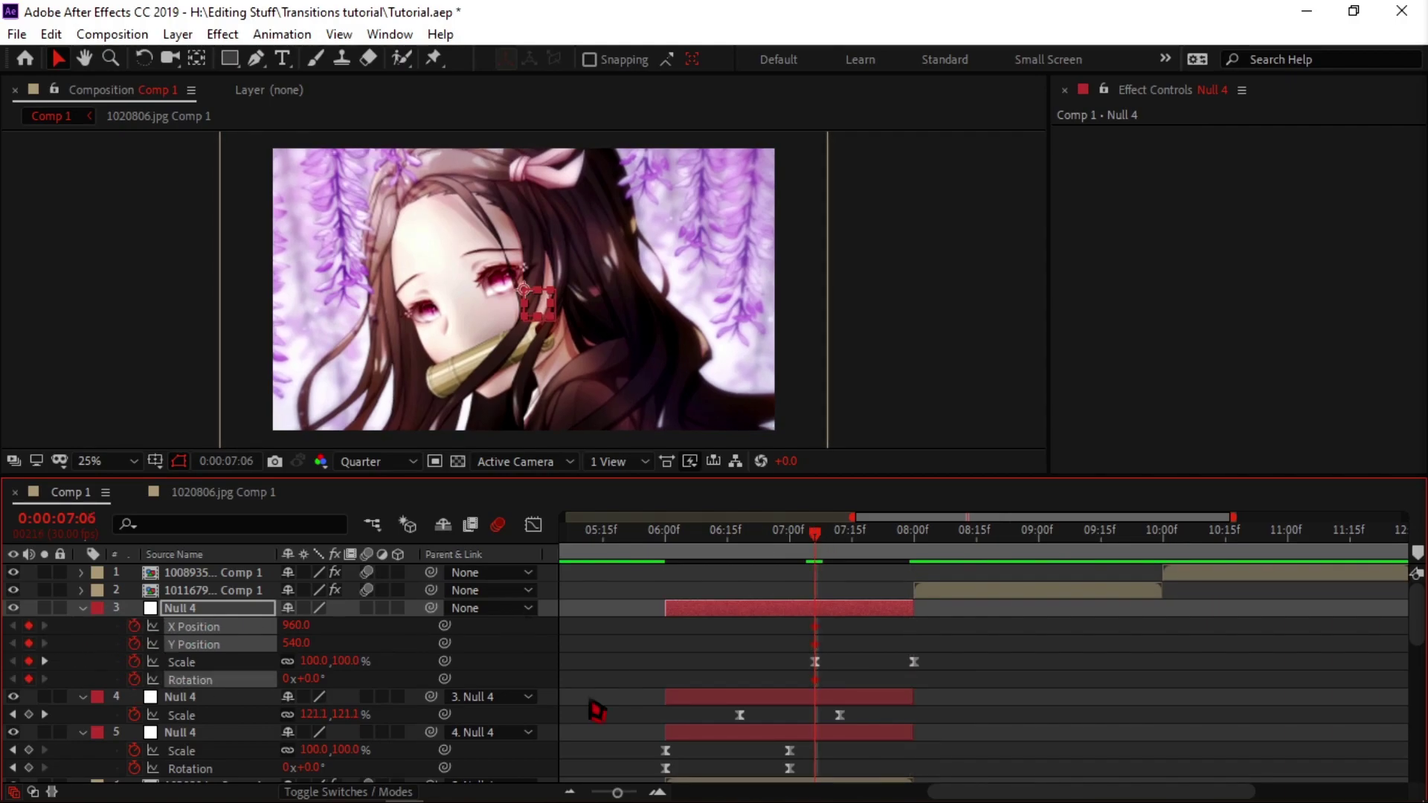
At 0:00:07:29, set the layer 3 null's X Position to -552 and Y Position to -321.
drag(818, 544, 903, 555)
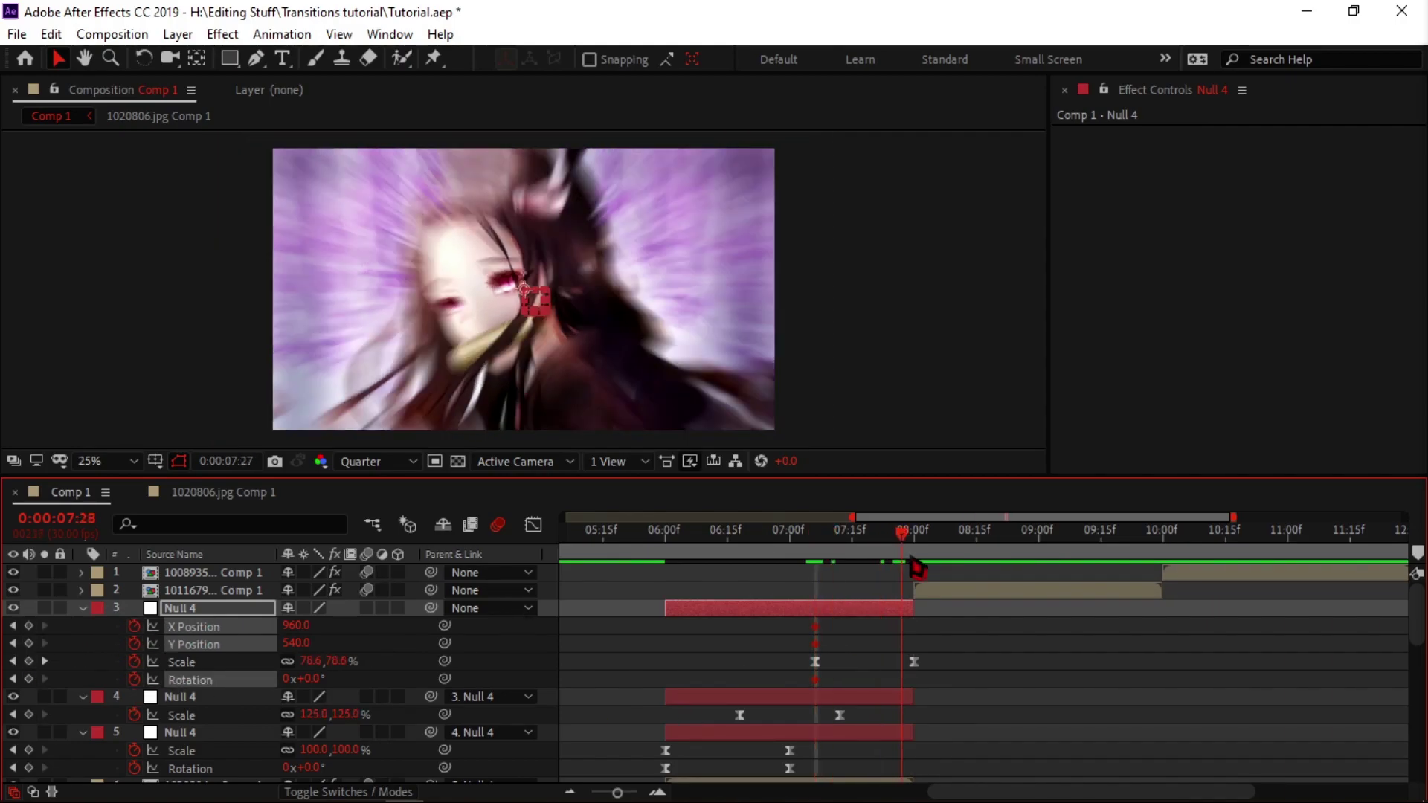
click(296, 626)
text(385)
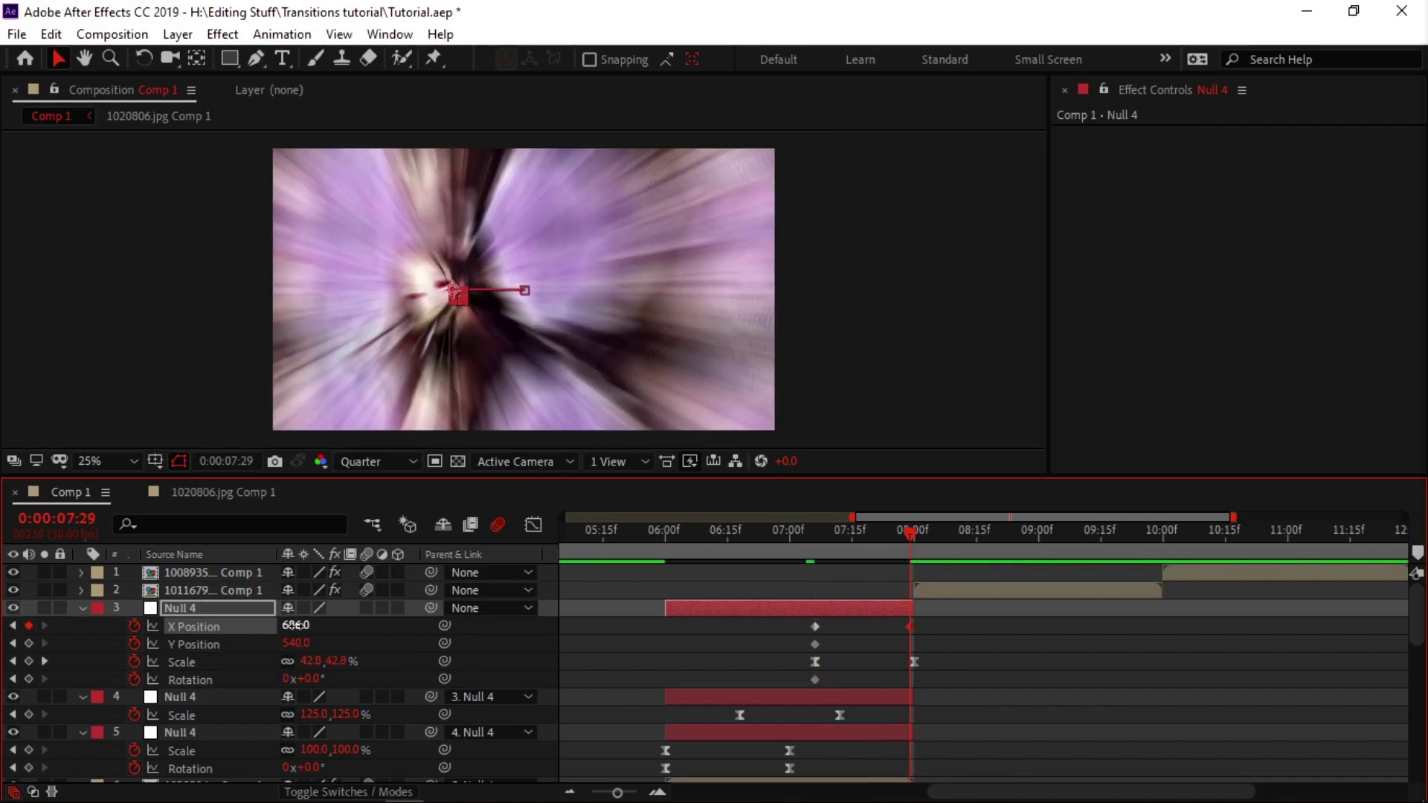
key(Return)
click(296, 626)
text(53)
key(Return)
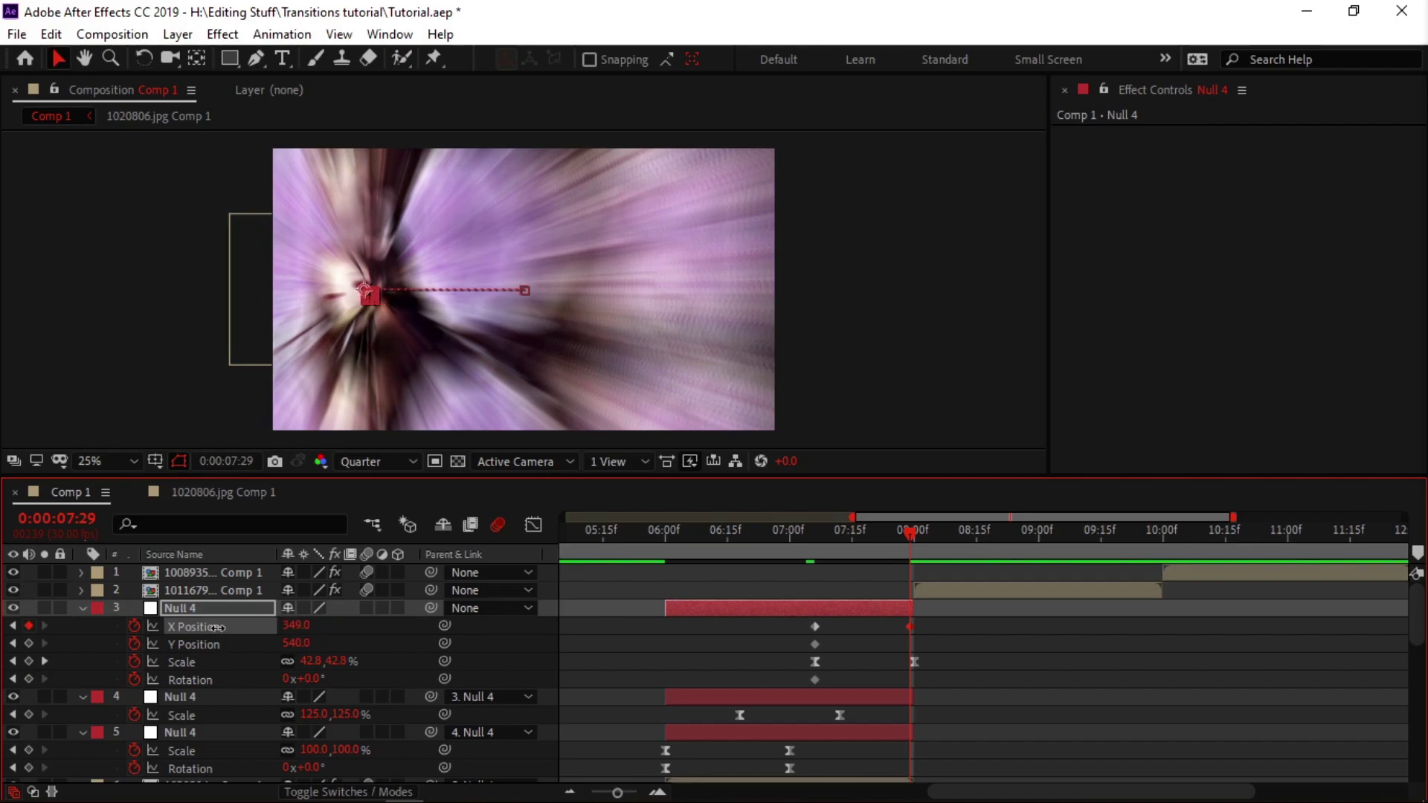
drag(296, 627, 108, 650)
drag(290, 644, 29, 664)
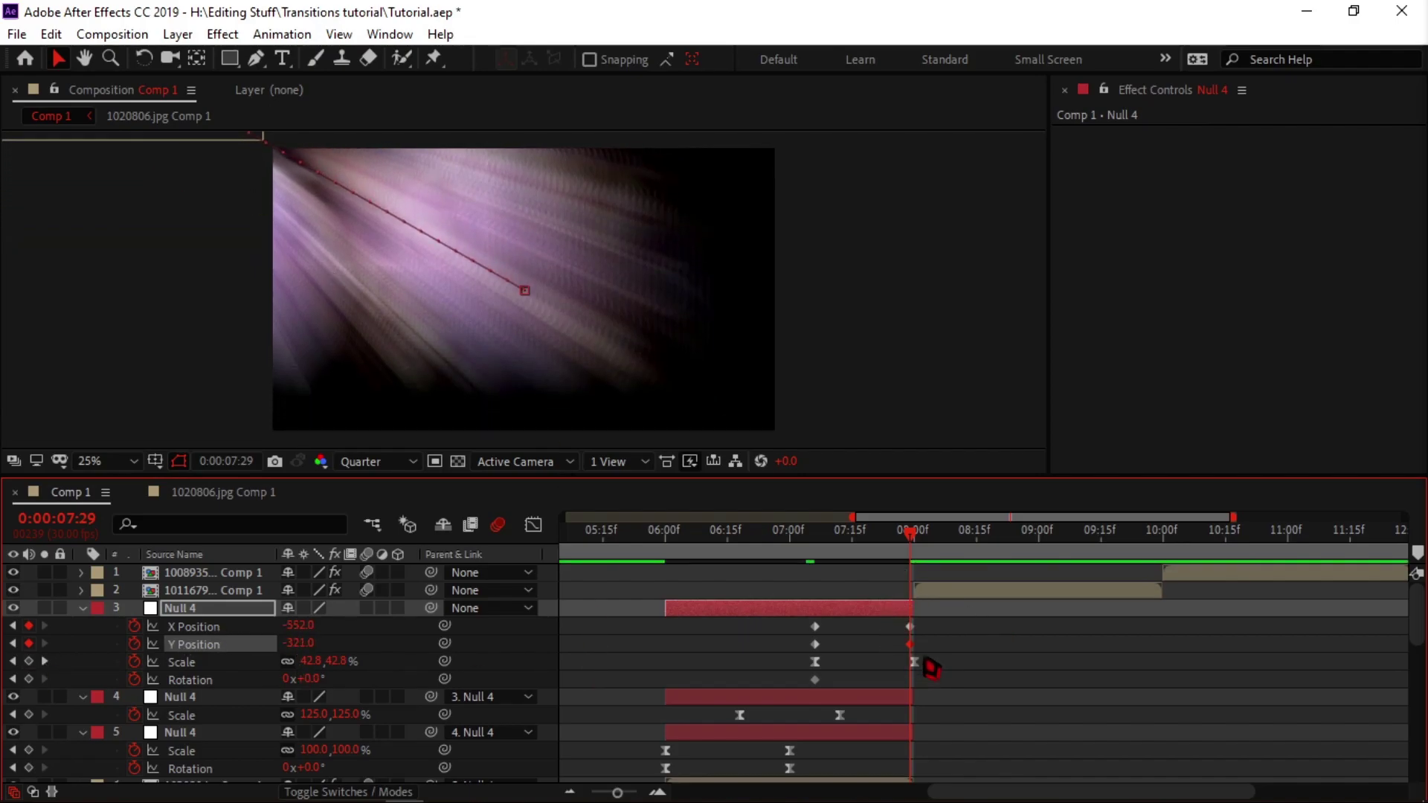
Set the layer 3 null's Rotation to 45° at 0:00:07:29 and move the ending Position and Rotation keyframes to 0:00:08:00.
click(303, 681)
key(Return)
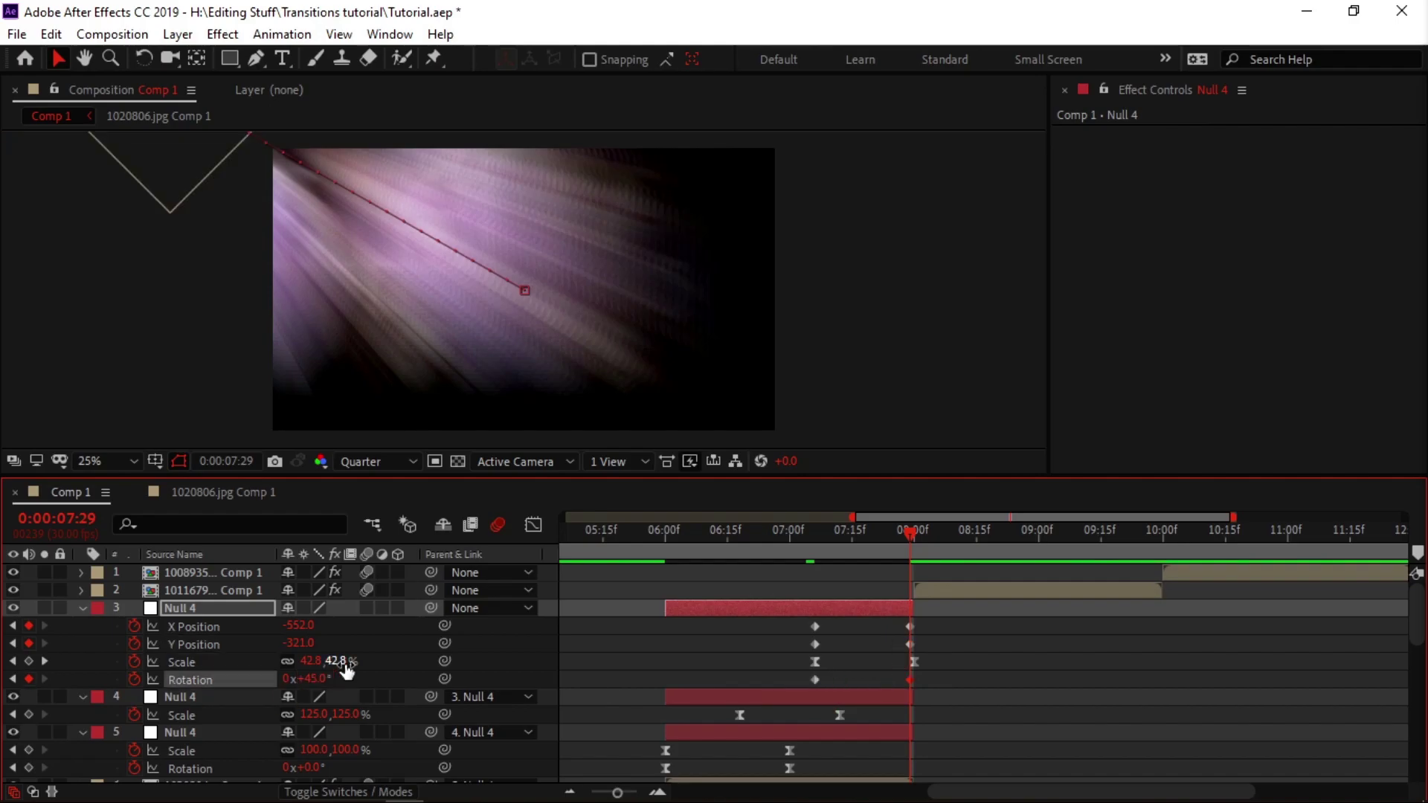
drag(895, 619, 915, 681)
shift+click(910, 680)
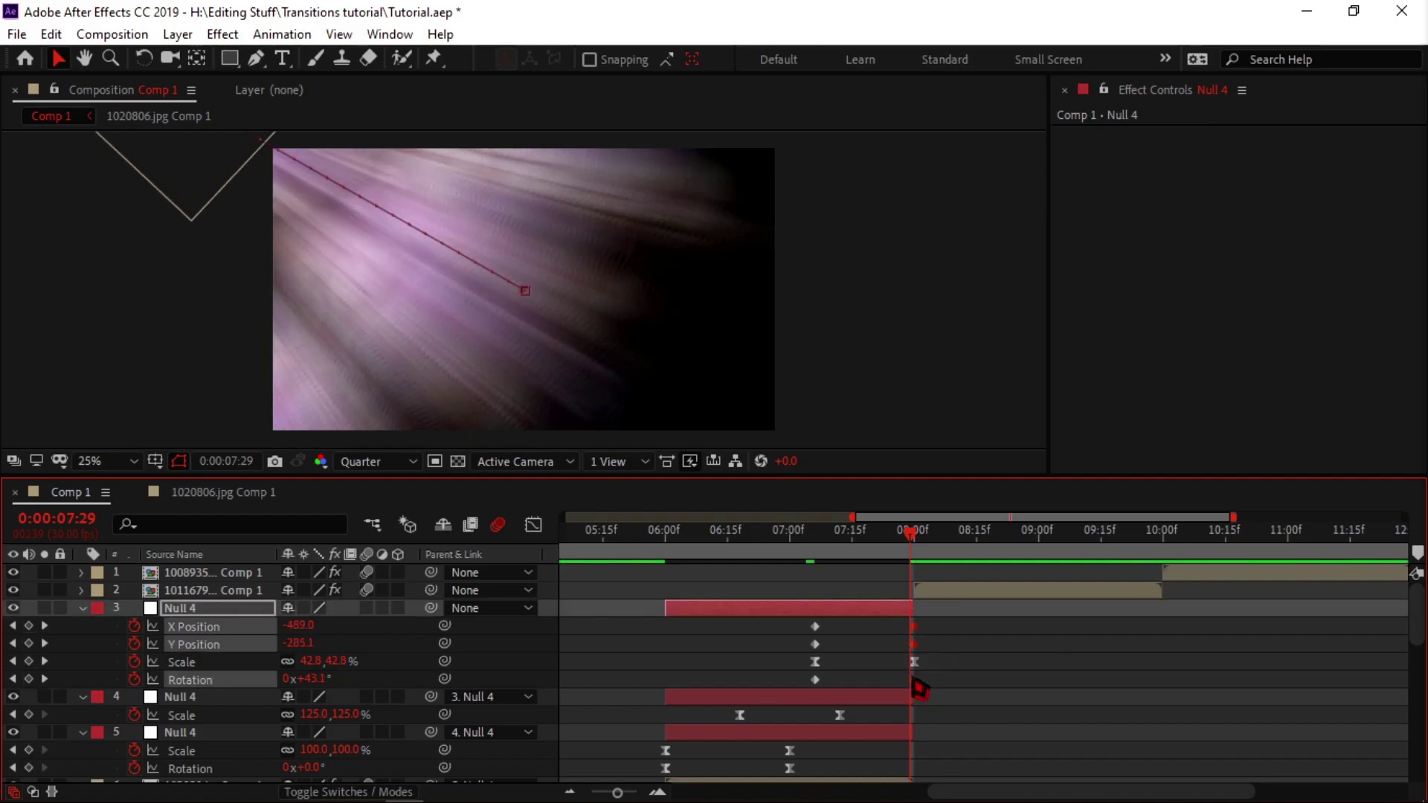
Apply Easy Ease to the layer 3 null's X Position, Y Position and Rotation keyframes.
mouse_move(779, 624)
mouse_down()
mouse_move(973, 724)
mouse_move(931, 688)
mouse_move(944, 660)
mouse_up()
key(F9)
mouse_move(788, 671)
mouse_down()
mouse_move(1037, 736)
mouse_move(1026, 700)
mouse_up()
key(F9)
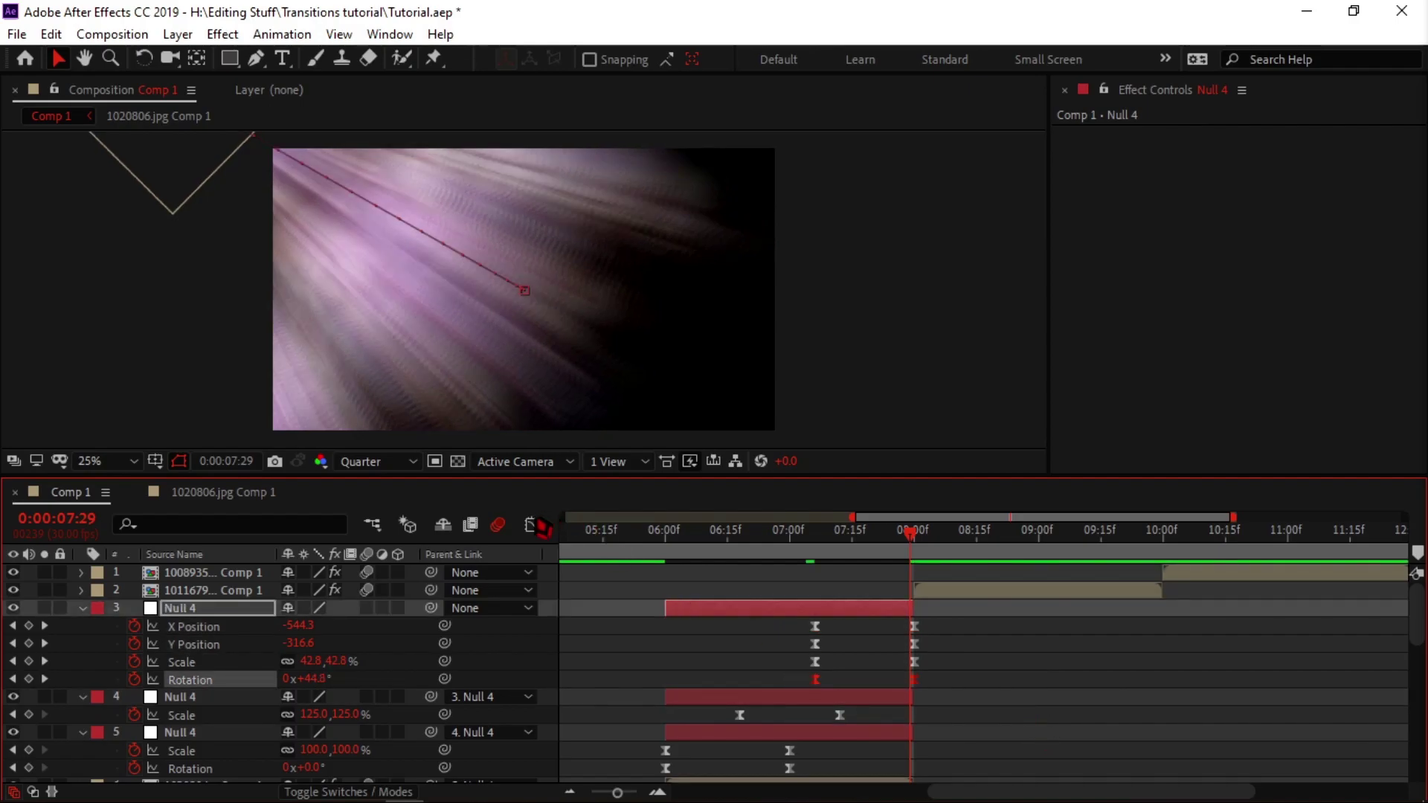
Reshape the layer 3 null's Rotation value curve so it starts slowly and rises steeply toward 0:00:08:00.
click(534, 525)
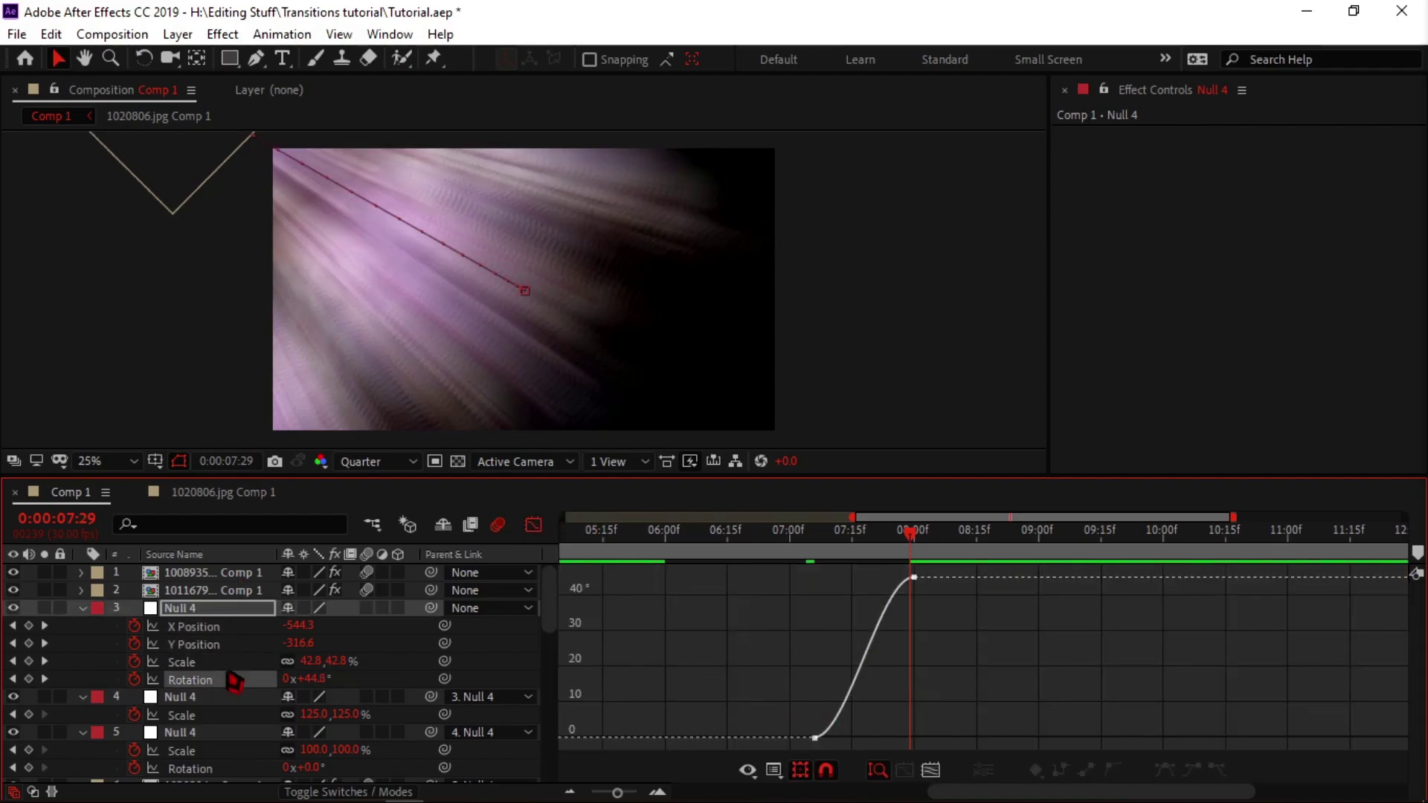
click(899, 636)
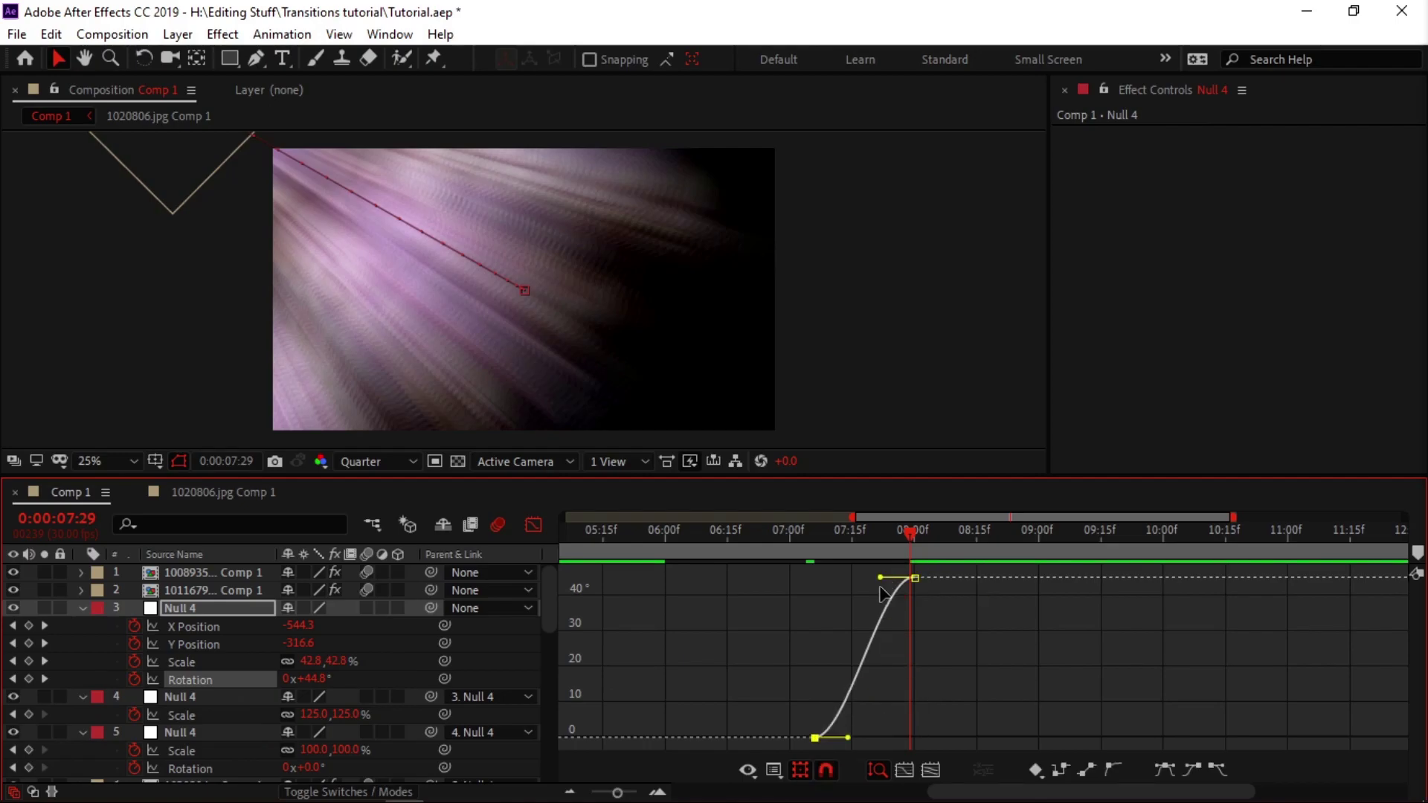
drag(880, 578, 909, 666)
drag(848, 738, 932, 688)
click(927, 690)
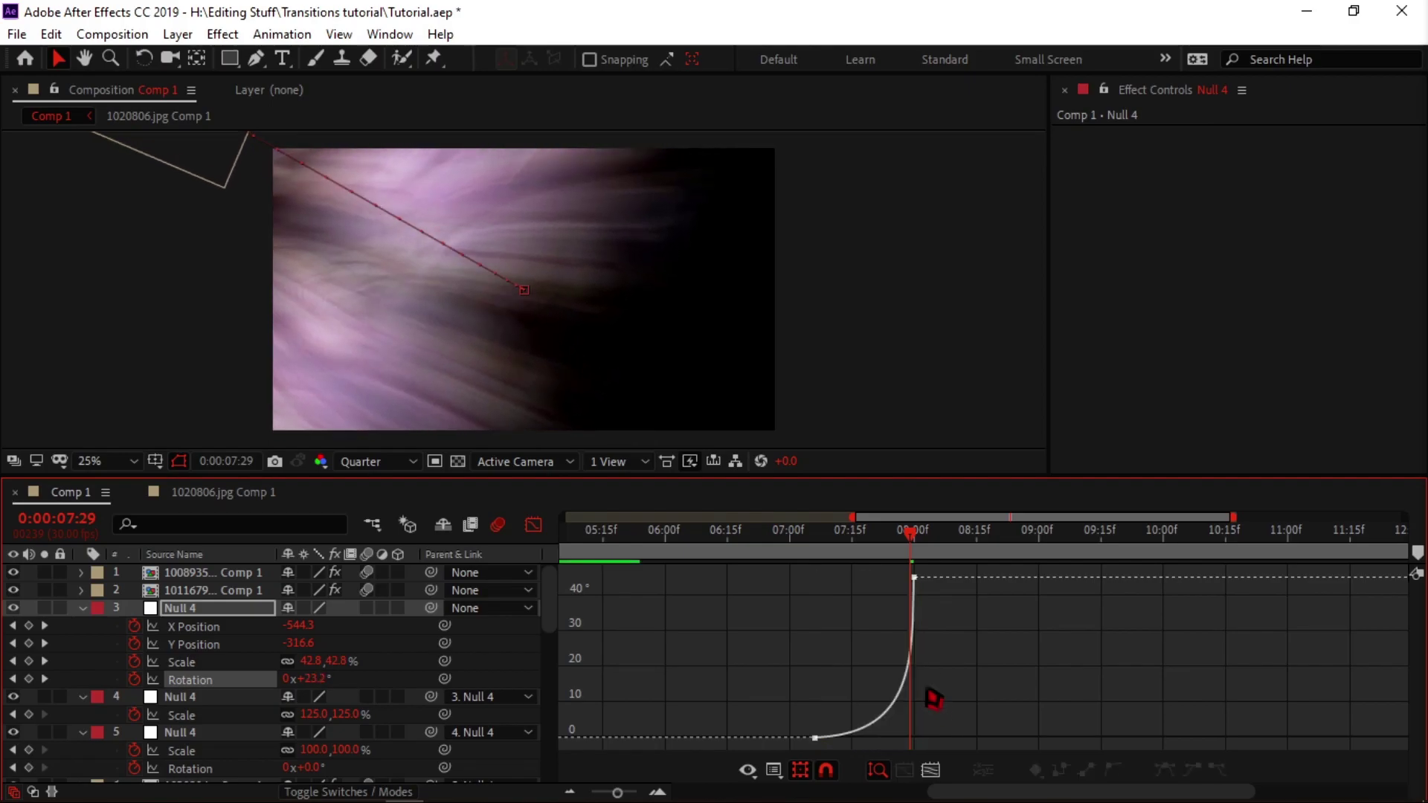
Steepen the end of the Rotation curve by pulling the ending keyframe's handle down near the 0° level, keeping the keyframe at 0:00:08:00.
click(914, 610)
click(927, 599)
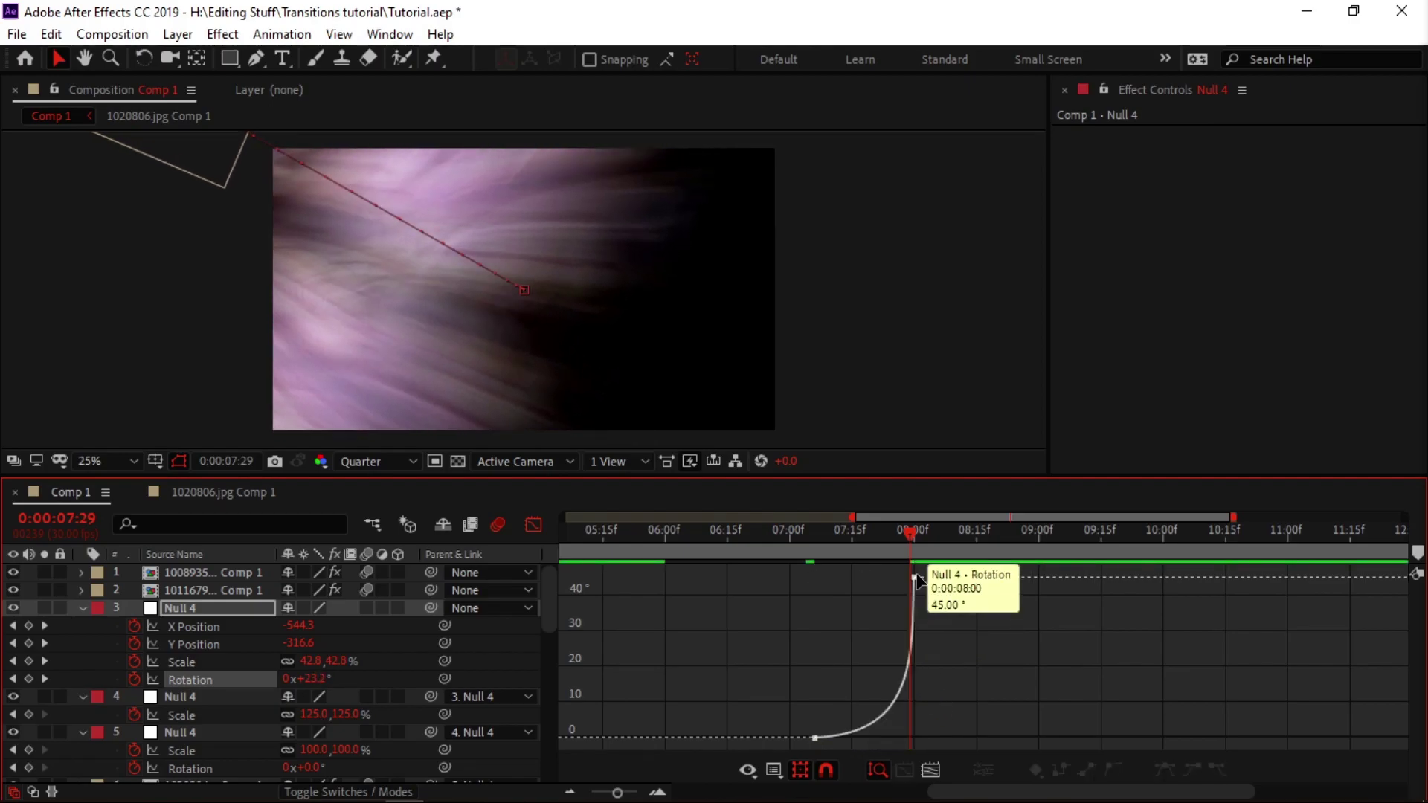
drag(914, 578, 910, 583)
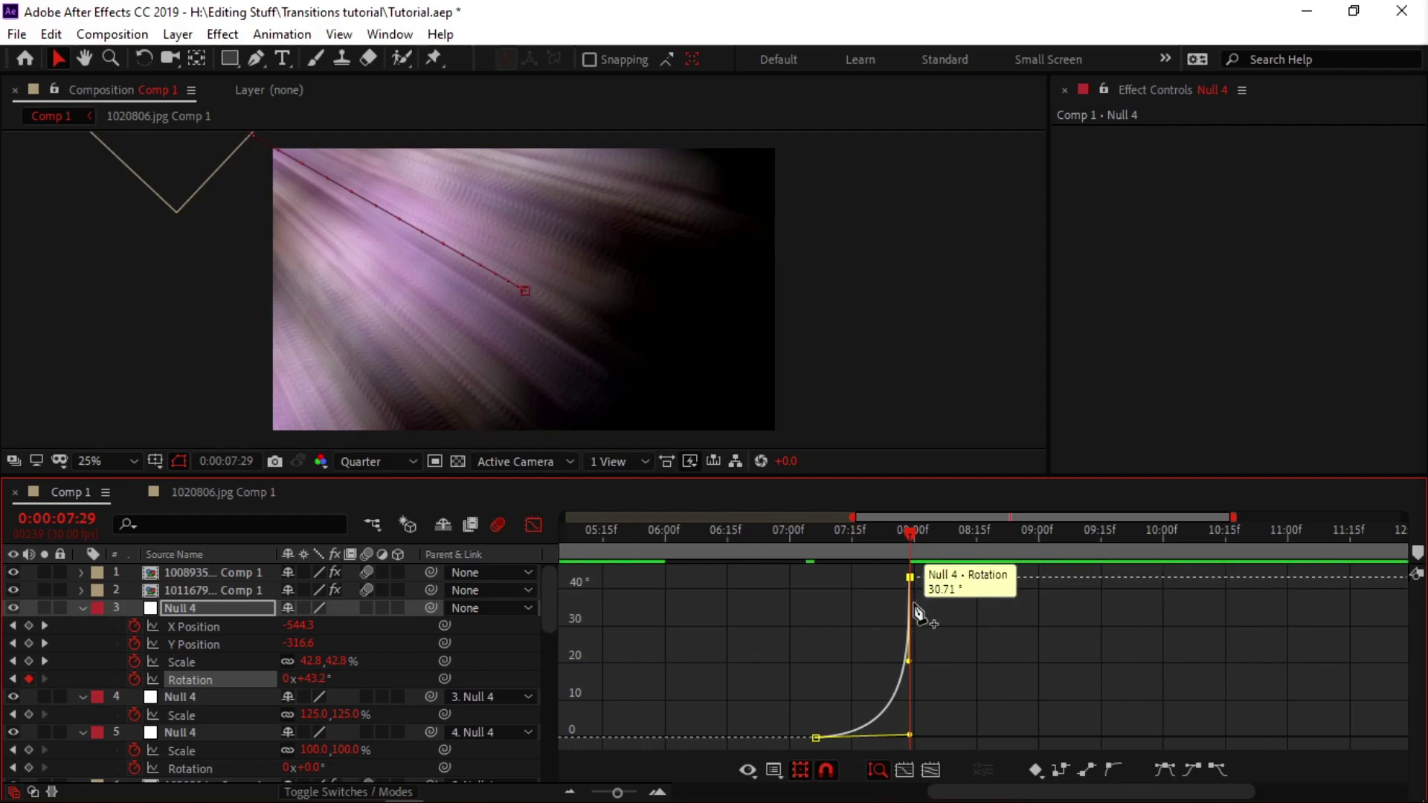
key(ctrl+z)
click(914, 578)
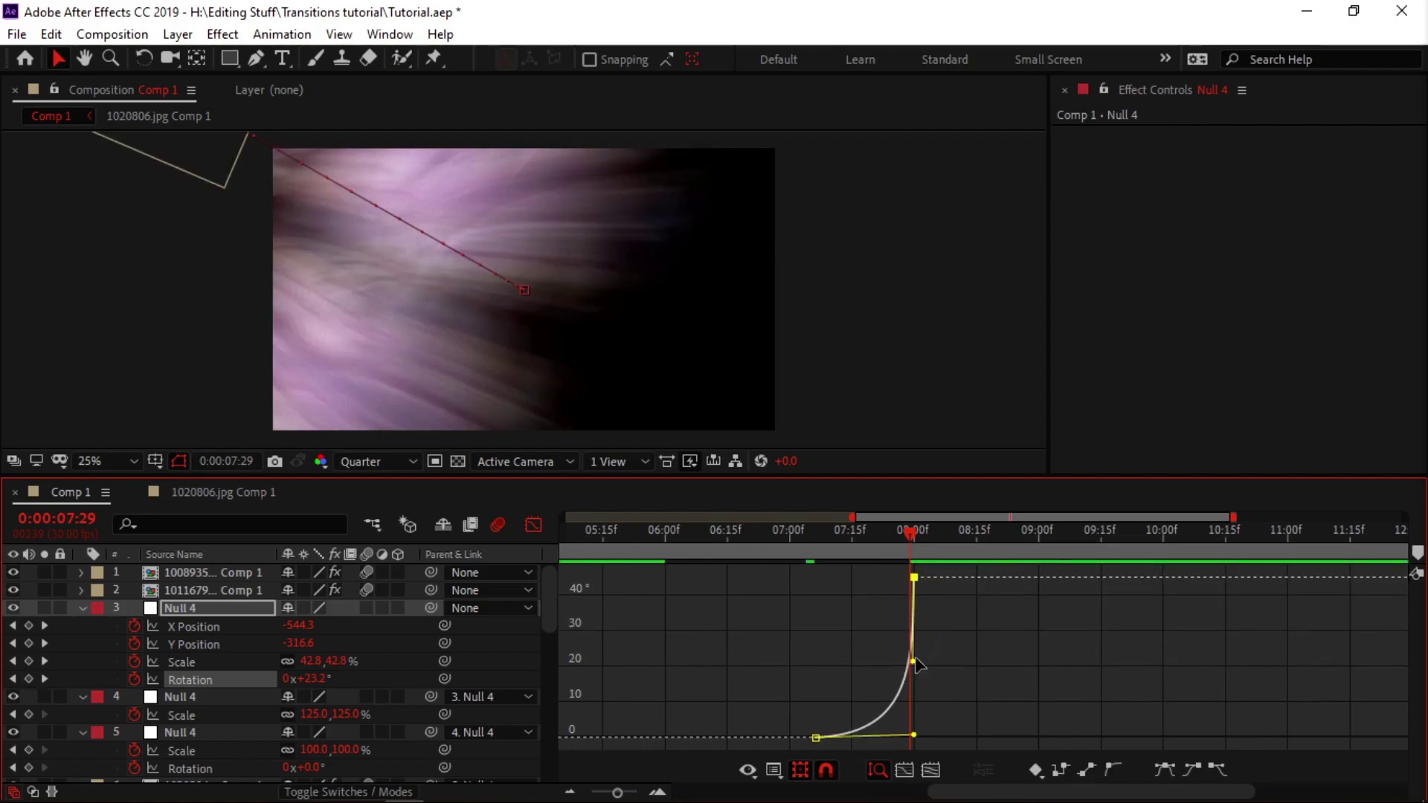
drag(916, 668, 938, 730)
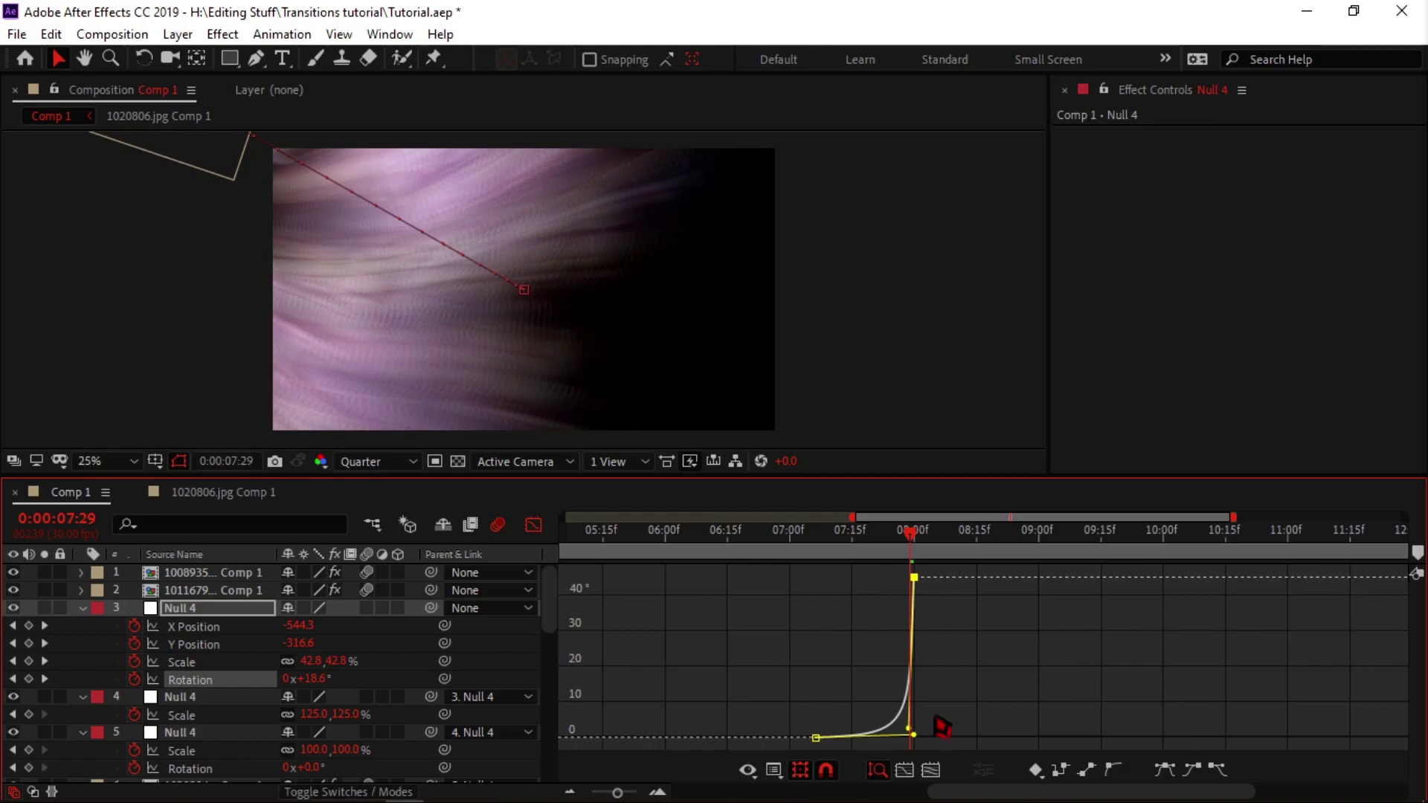
click(500, 526)
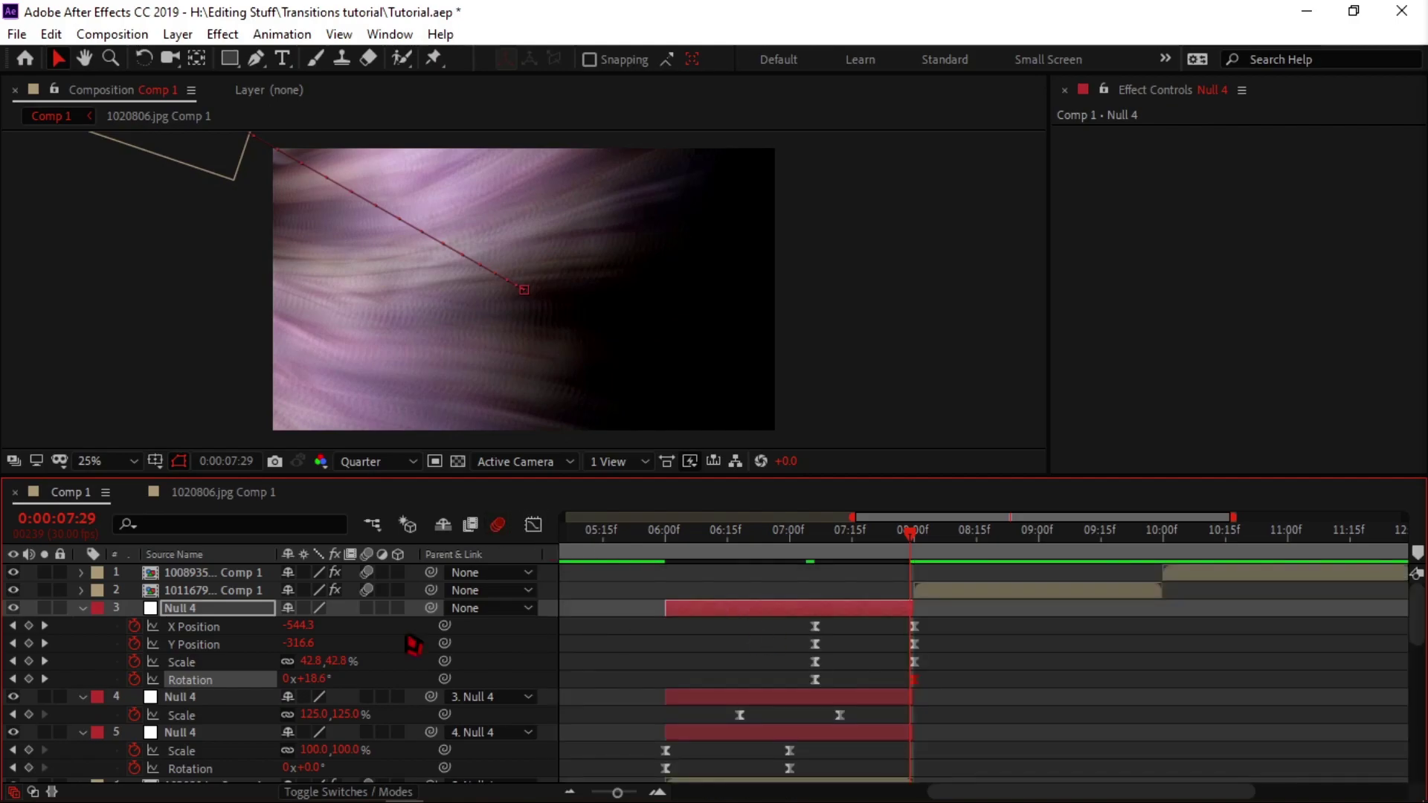
Reshape the layer 3 null's X Position curve to stay nearly flat at first and fall steeply just before 0:00:08:00.
click(195, 627)
click(534, 525)
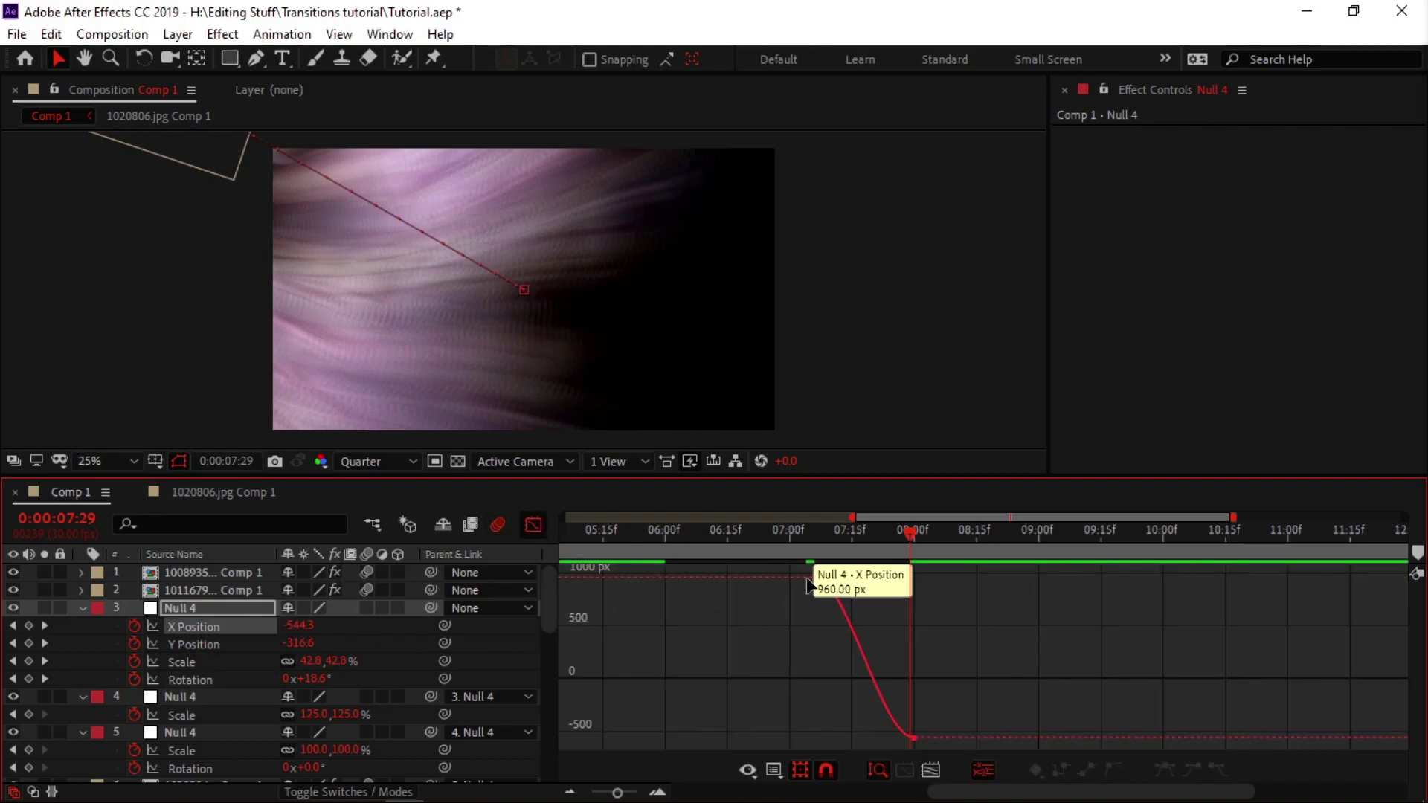
drag(849, 578, 944, 587)
drag(908, 740, 944, 605)
click(956, 636)
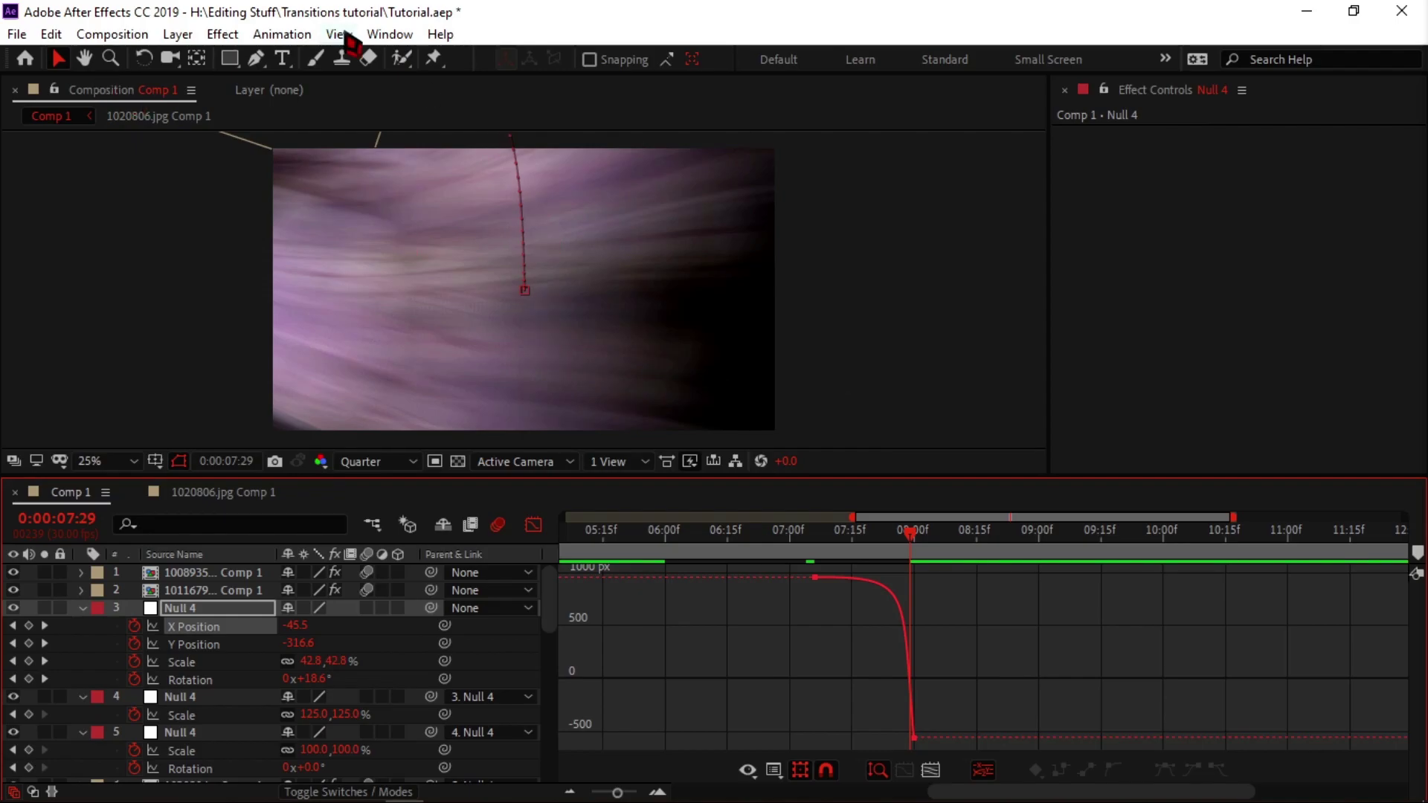
Reshape the layer 3 null's Y Position curve to match, with a flat start and a steep drop at the end.
click(223, 645)
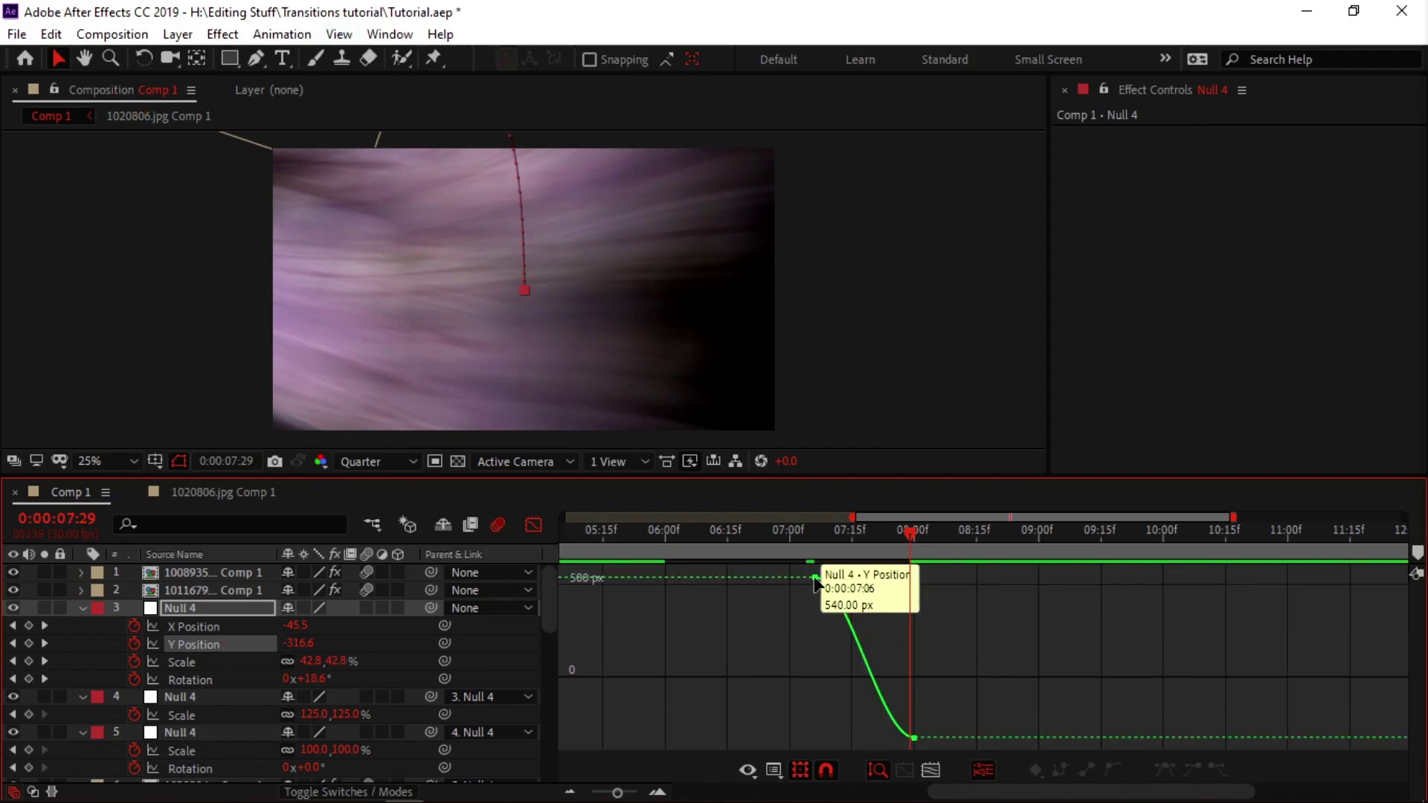
click(843, 581)
drag(855, 581, 967, 590)
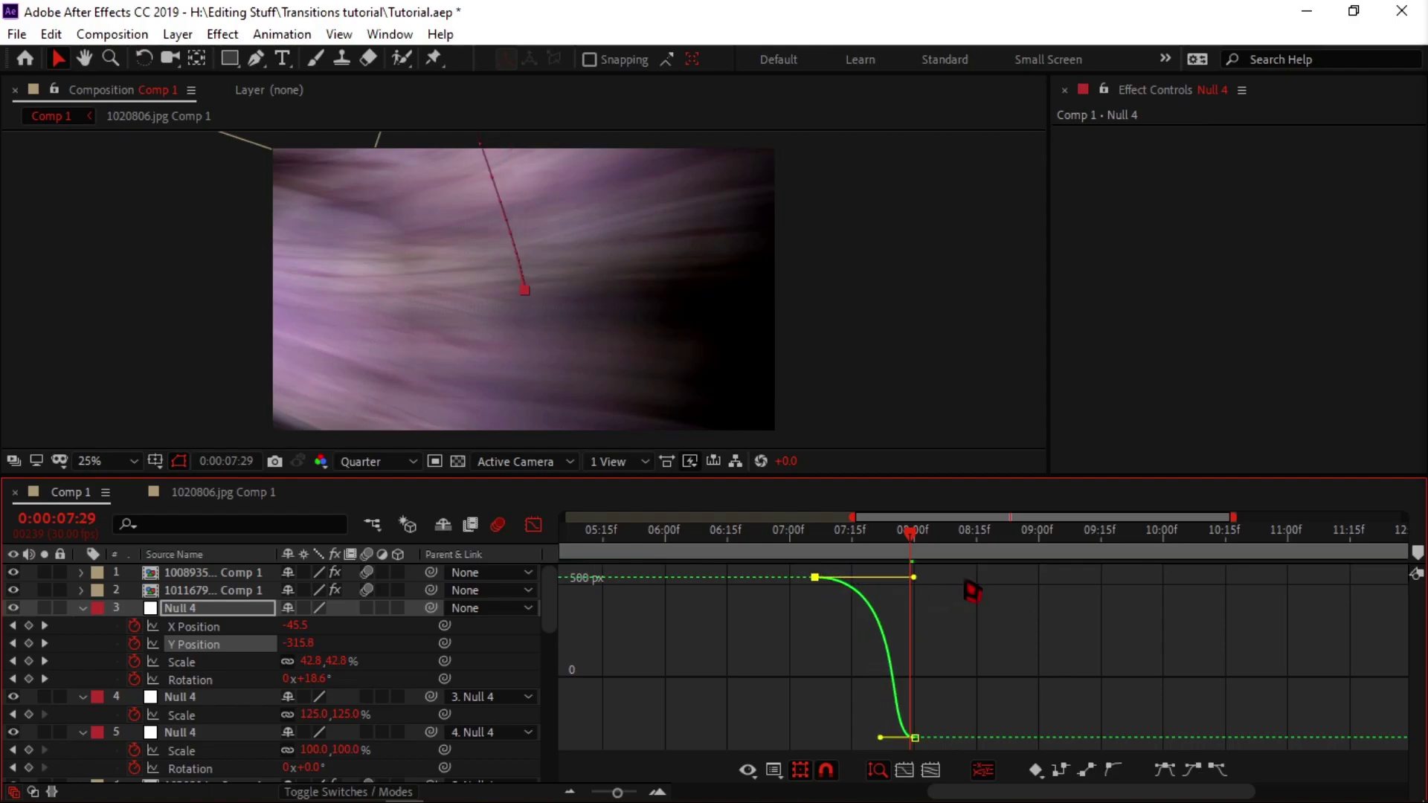
drag(881, 738, 913, 615)
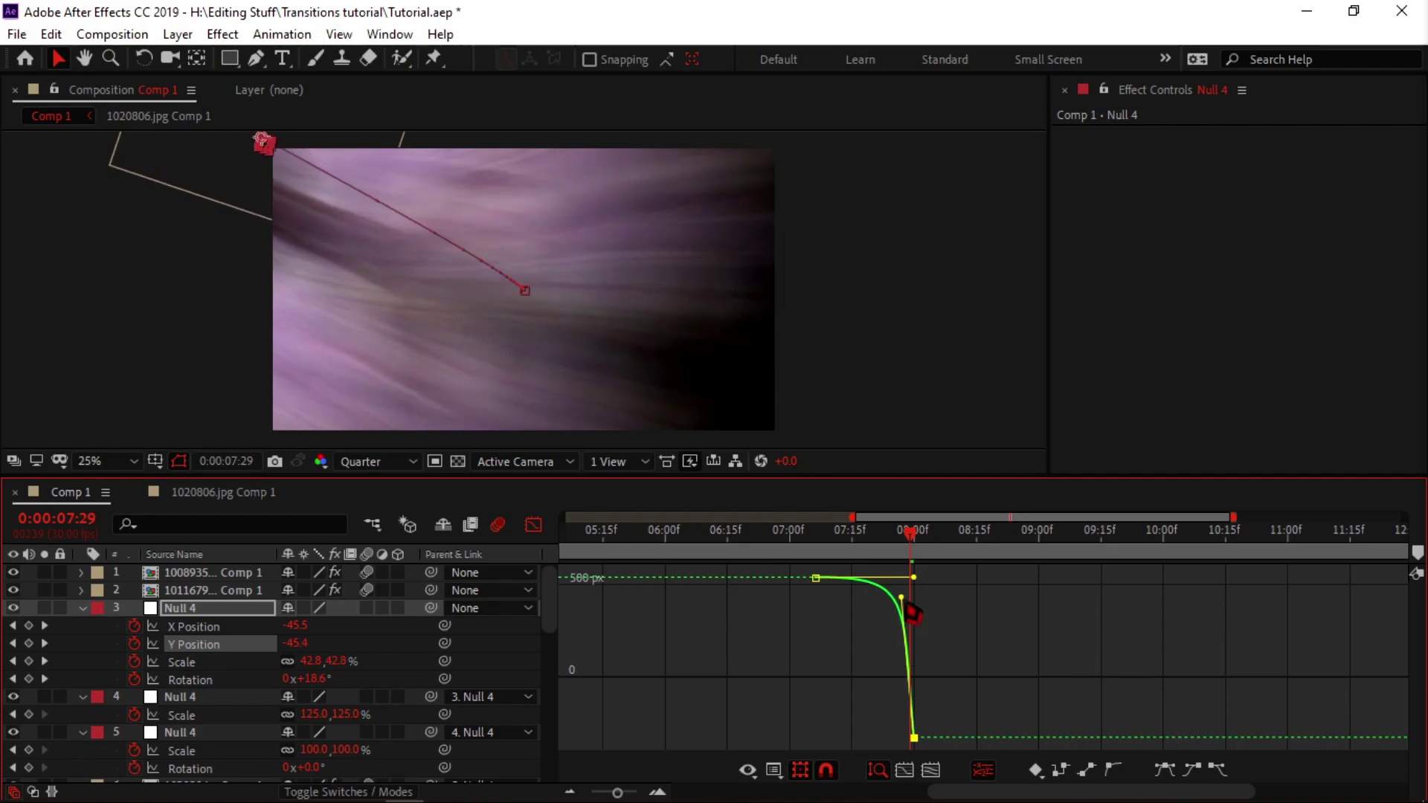
Close the graph editor and preview the transition from 0:00:05:18.
click(1150, 712)
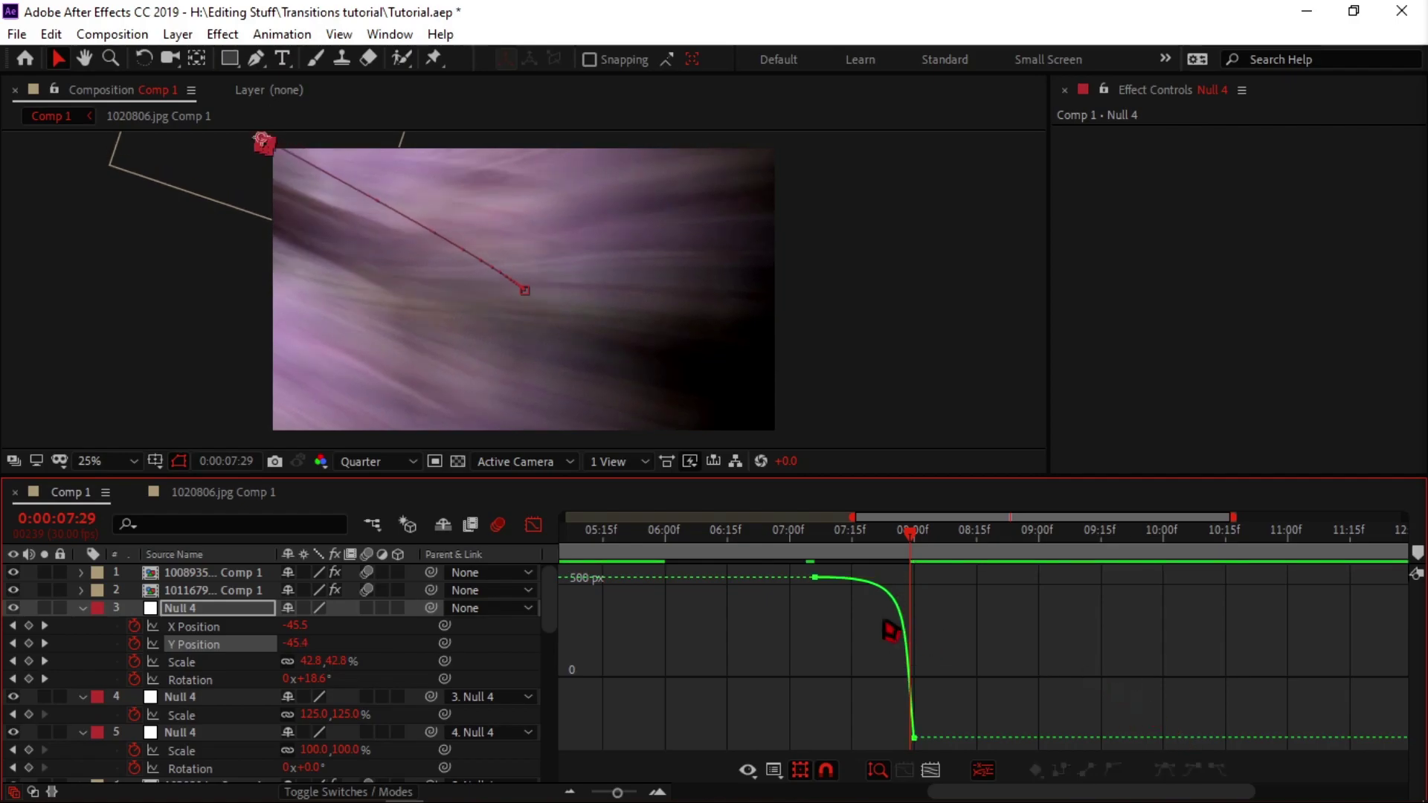
click(534, 525)
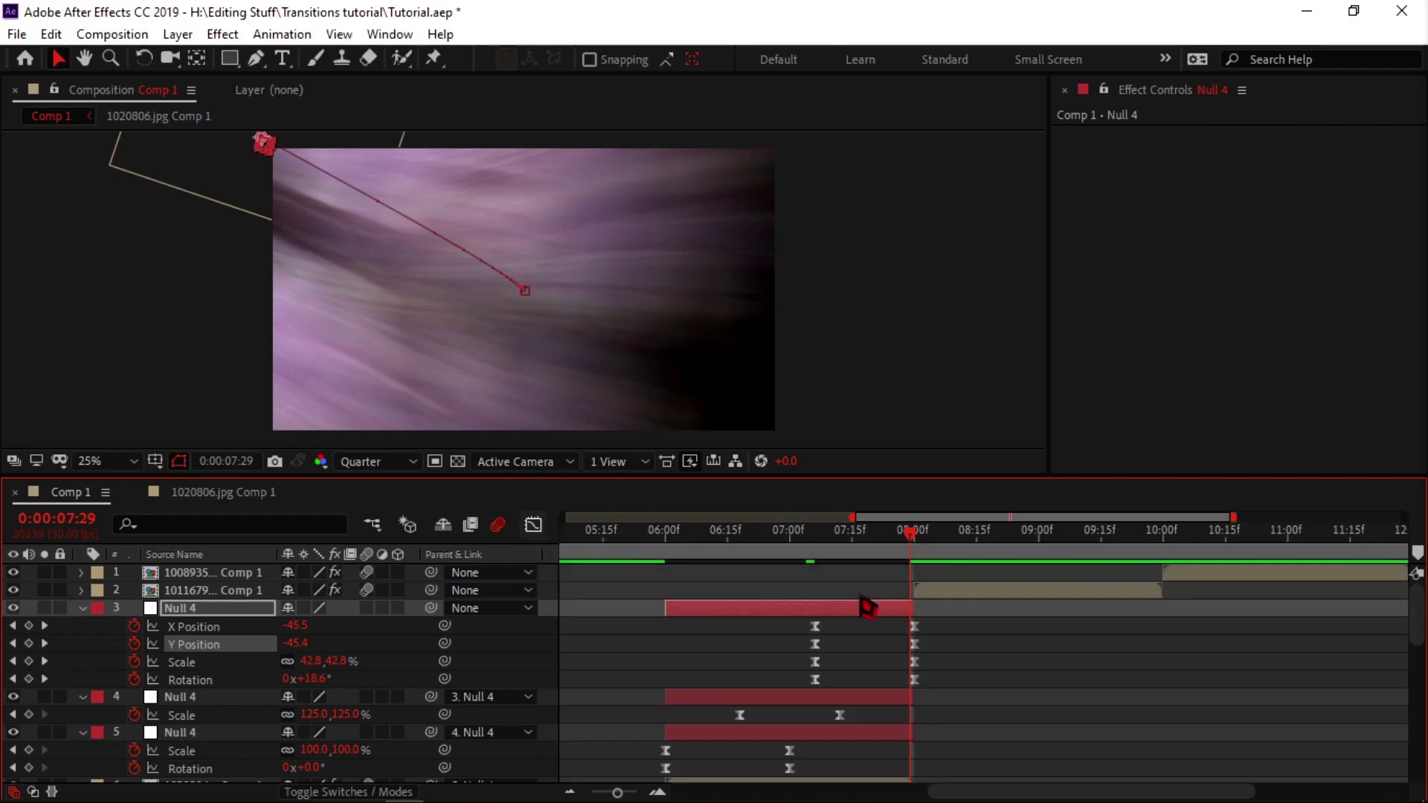
drag(921, 545, 615, 554)
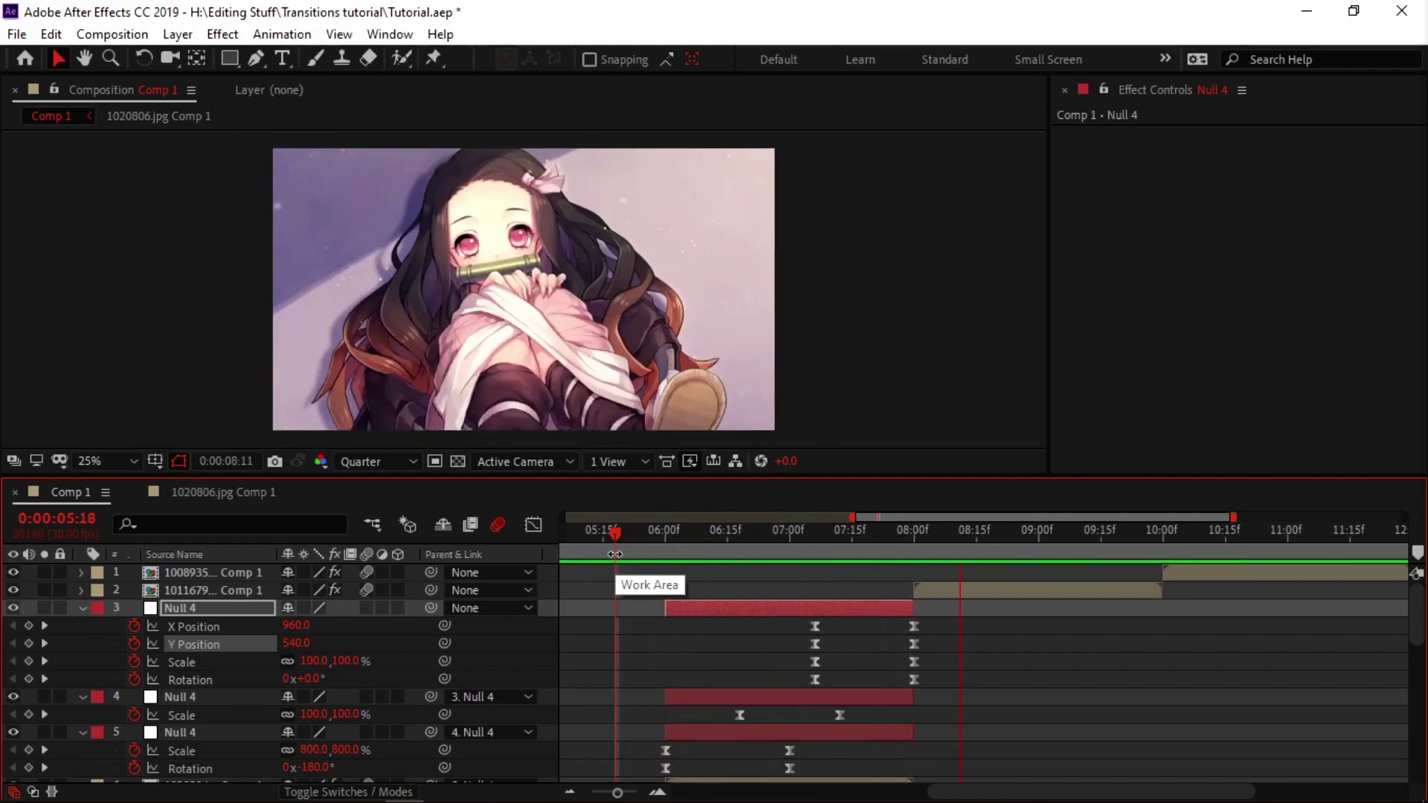
Create a null above the 1011679 clip, split it at 0:00:08:00 and delete the part before that time.
drag(613, 541, 934, 606)
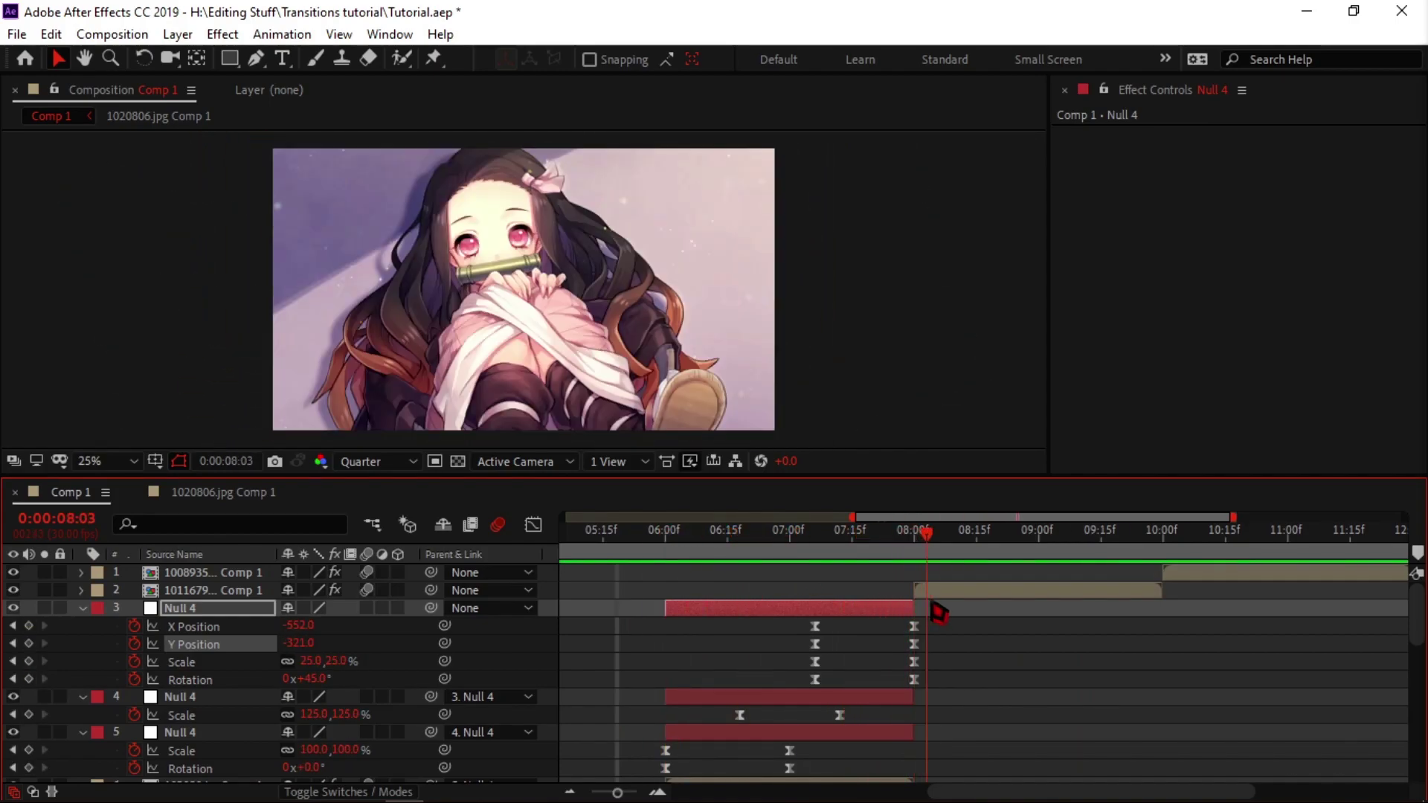
click(940, 595)
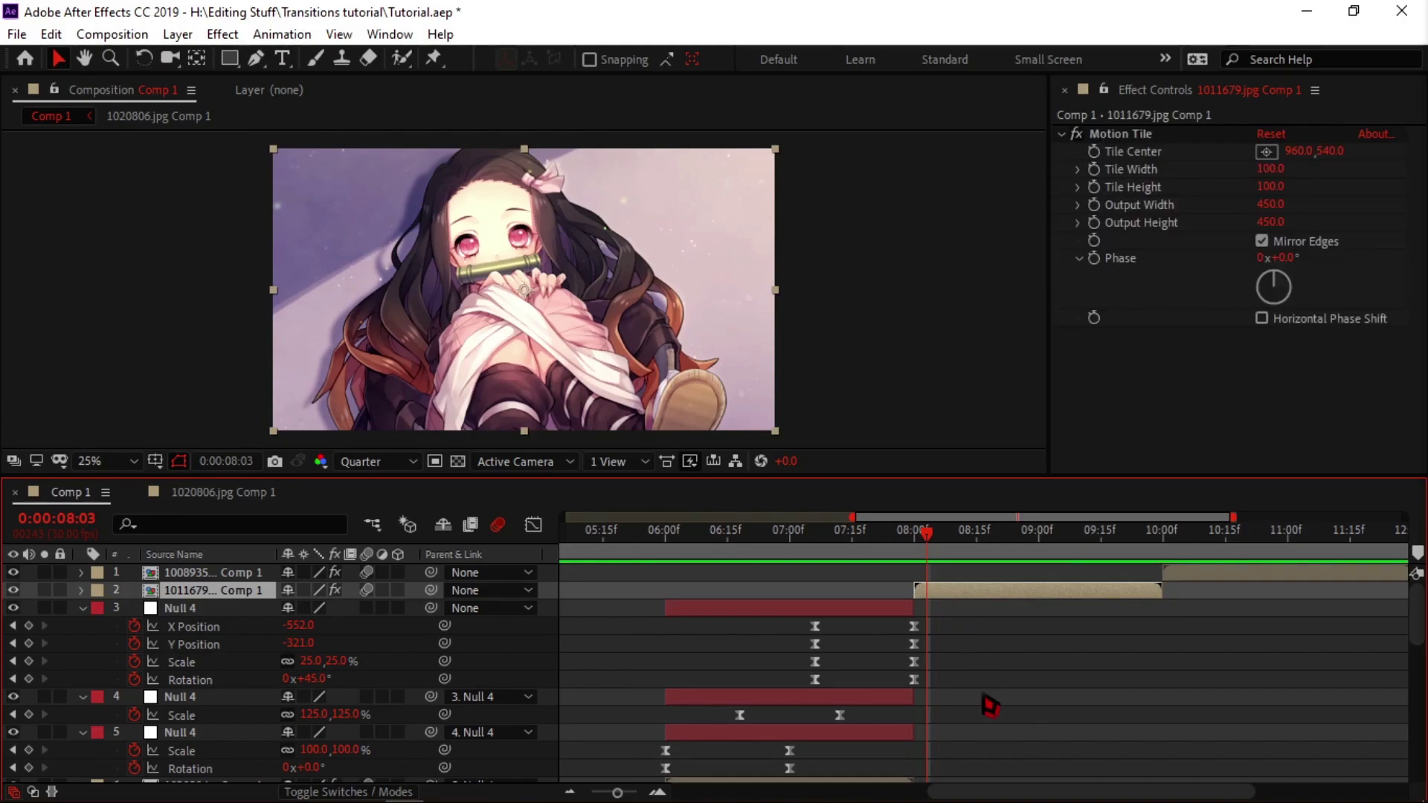
key(ctrl+alt+shift+y)
drag(923, 535, 915, 533)
key(ctrl+shift+d)
click(891, 616)
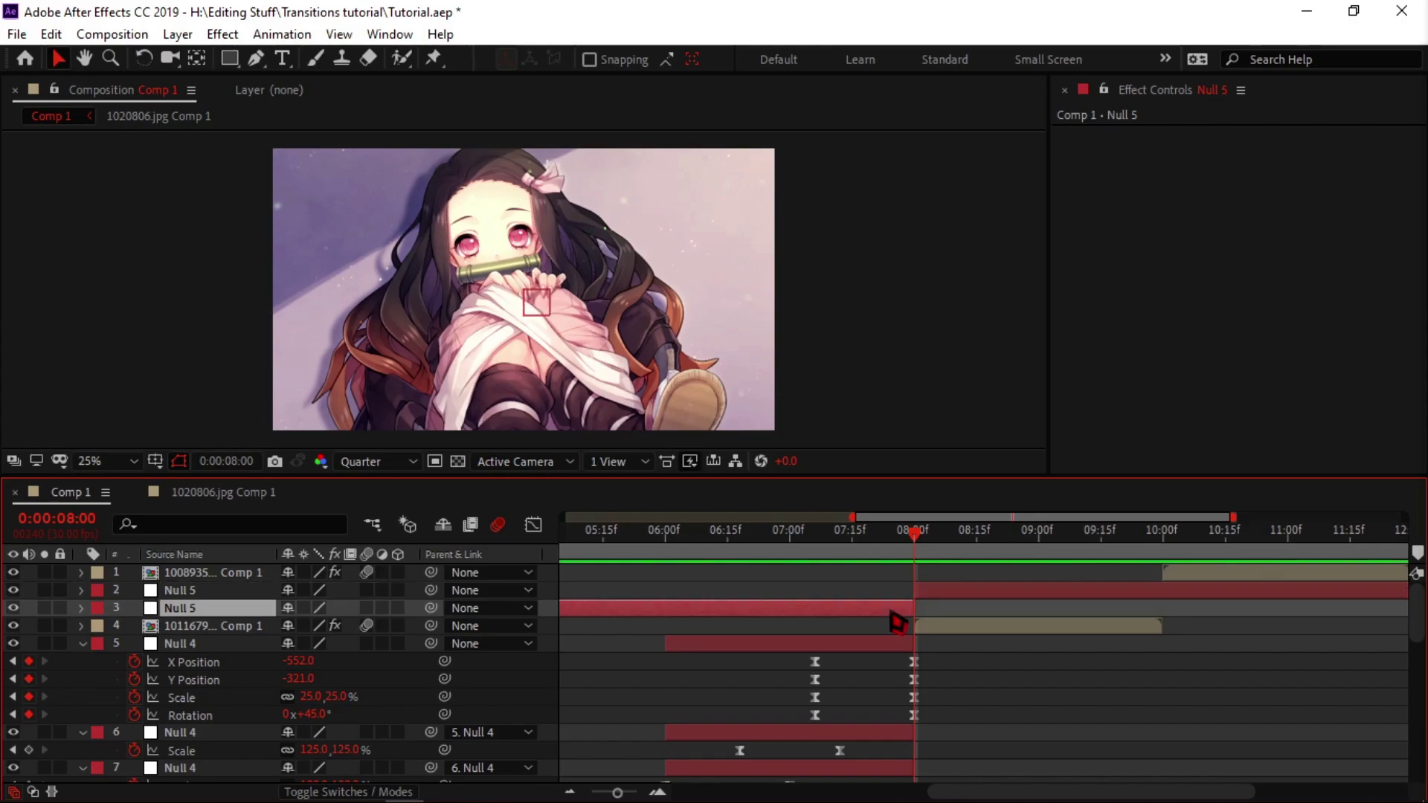
key(Delete)
Split the new null at 0:00:10:00 and delete the part after it, so it spans only the 1011679 clip.
drag(987, 539, 1182, 567)
click(1182, 594)
key(ctrl+shift+d)
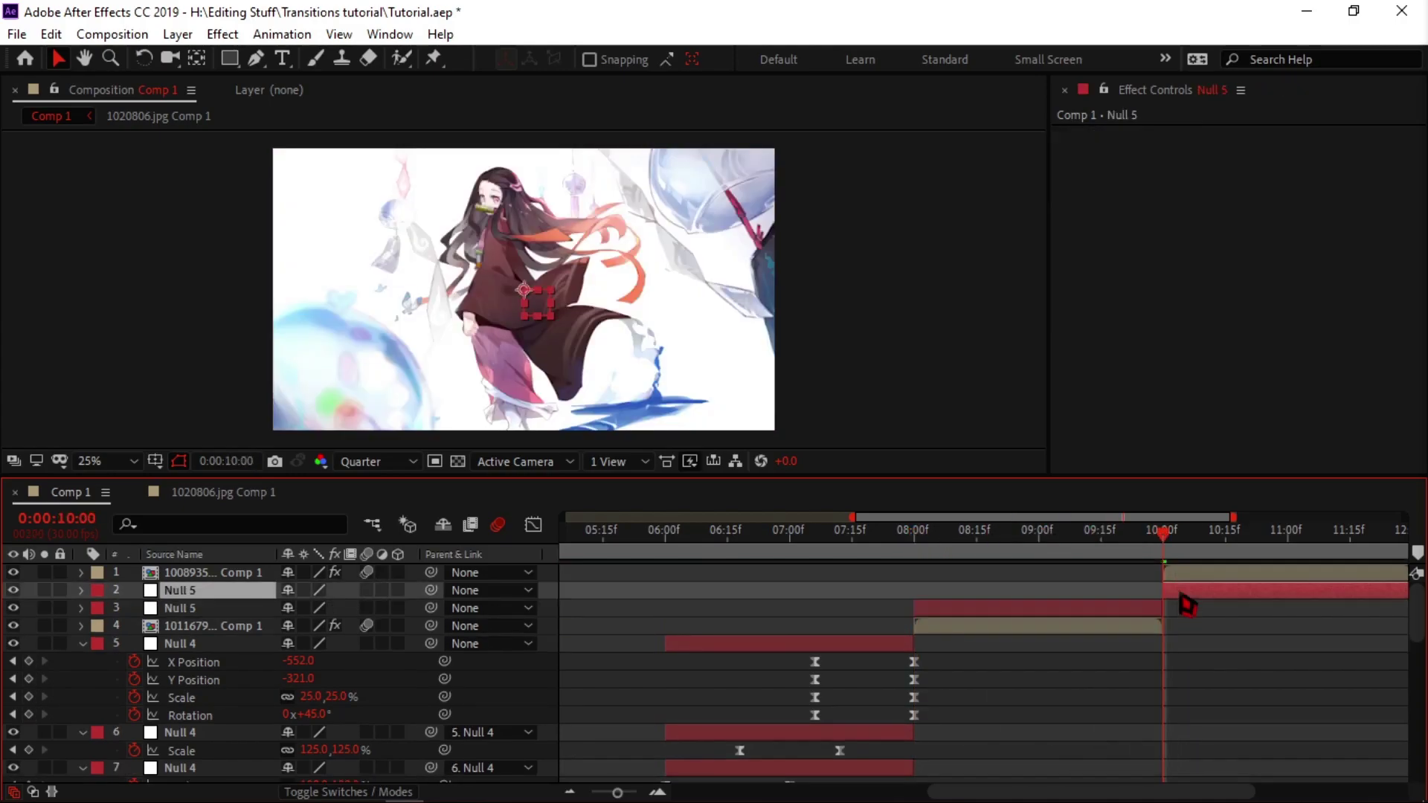
key(Delete)
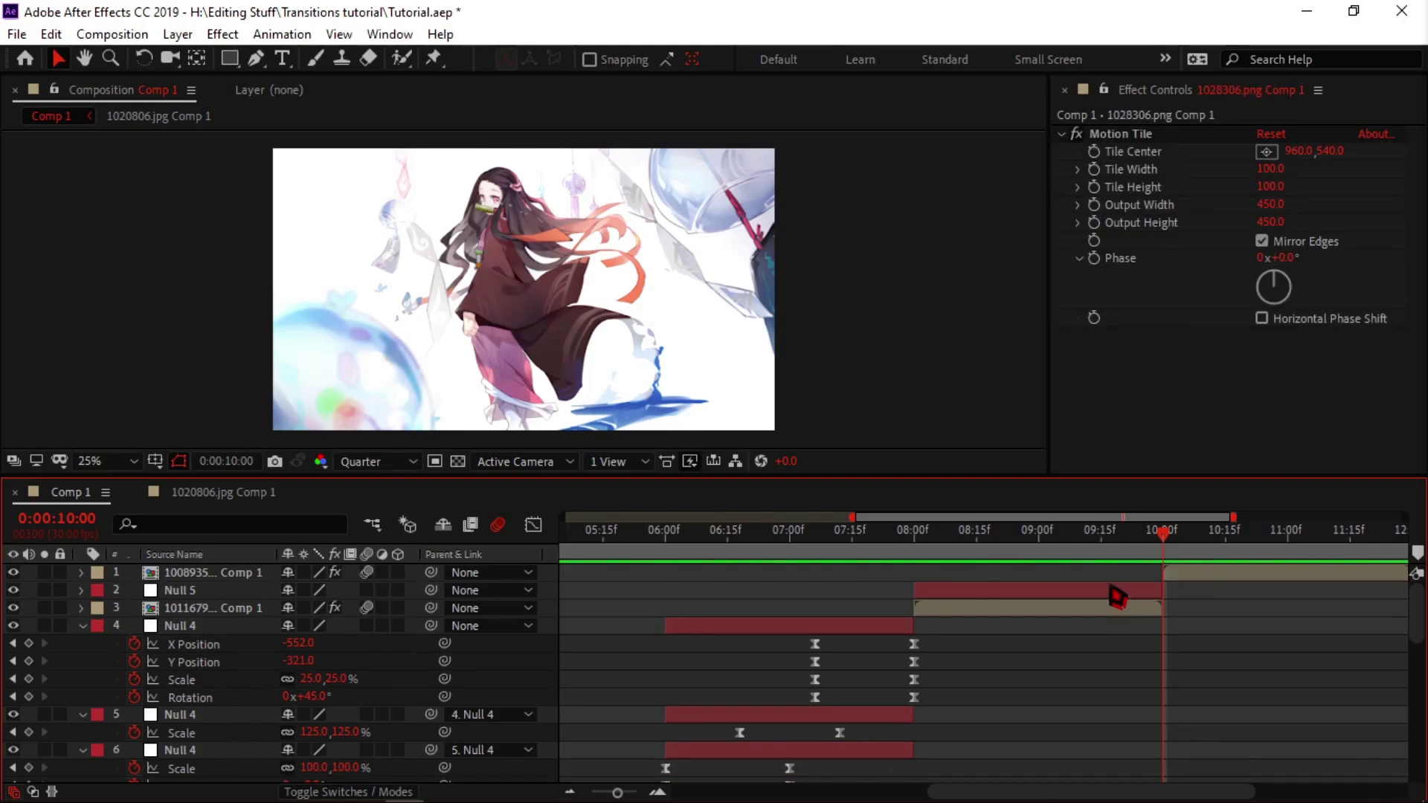
Duplicate the trimmed null twice to have three nulls above the 1011679 clip.
click(1118, 597)
key(ctrl+d)
key(ctrl+d)
Parent the 1011679 clip to the layer 4 null, layer 4 to layer 3, and layer 3 to layer 2.
click(922, 535)
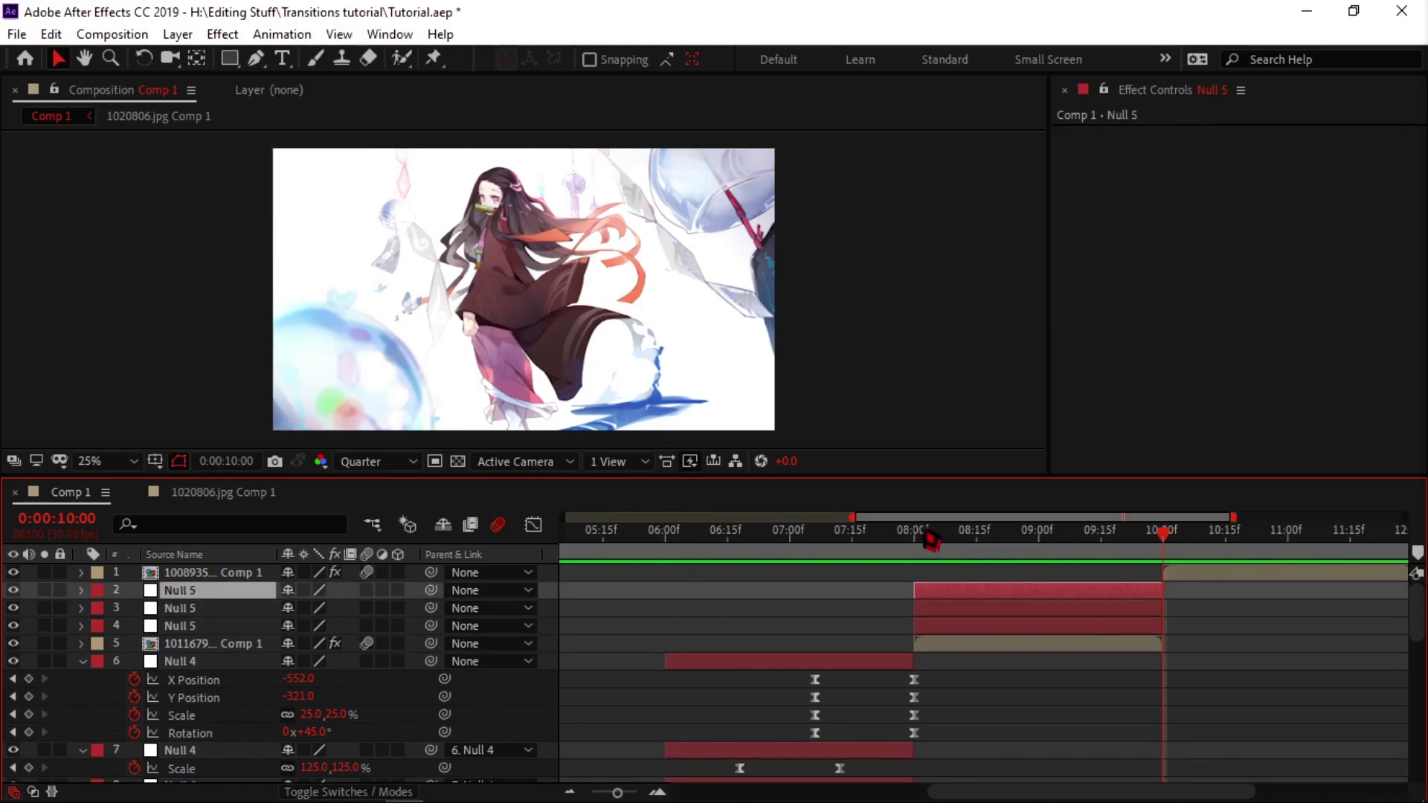
drag(925, 546, 914, 537)
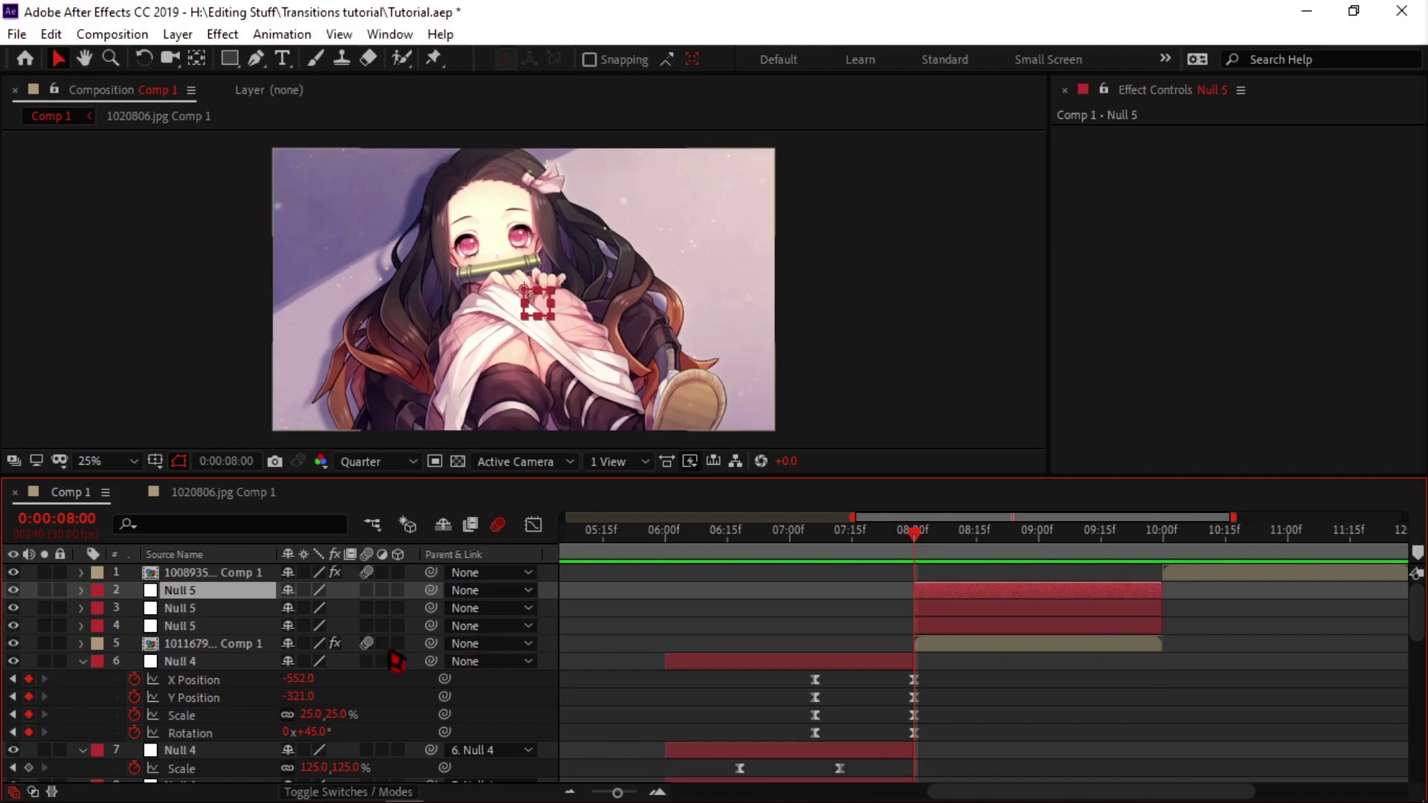
drag(430, 644, 216, 626)
drag(431, 626, 239, 616)
drag(430, 608, 223, 592)
Keyframe the layer 4 null's Scale at 800% at 0:00:08:00.
click(971, 633)
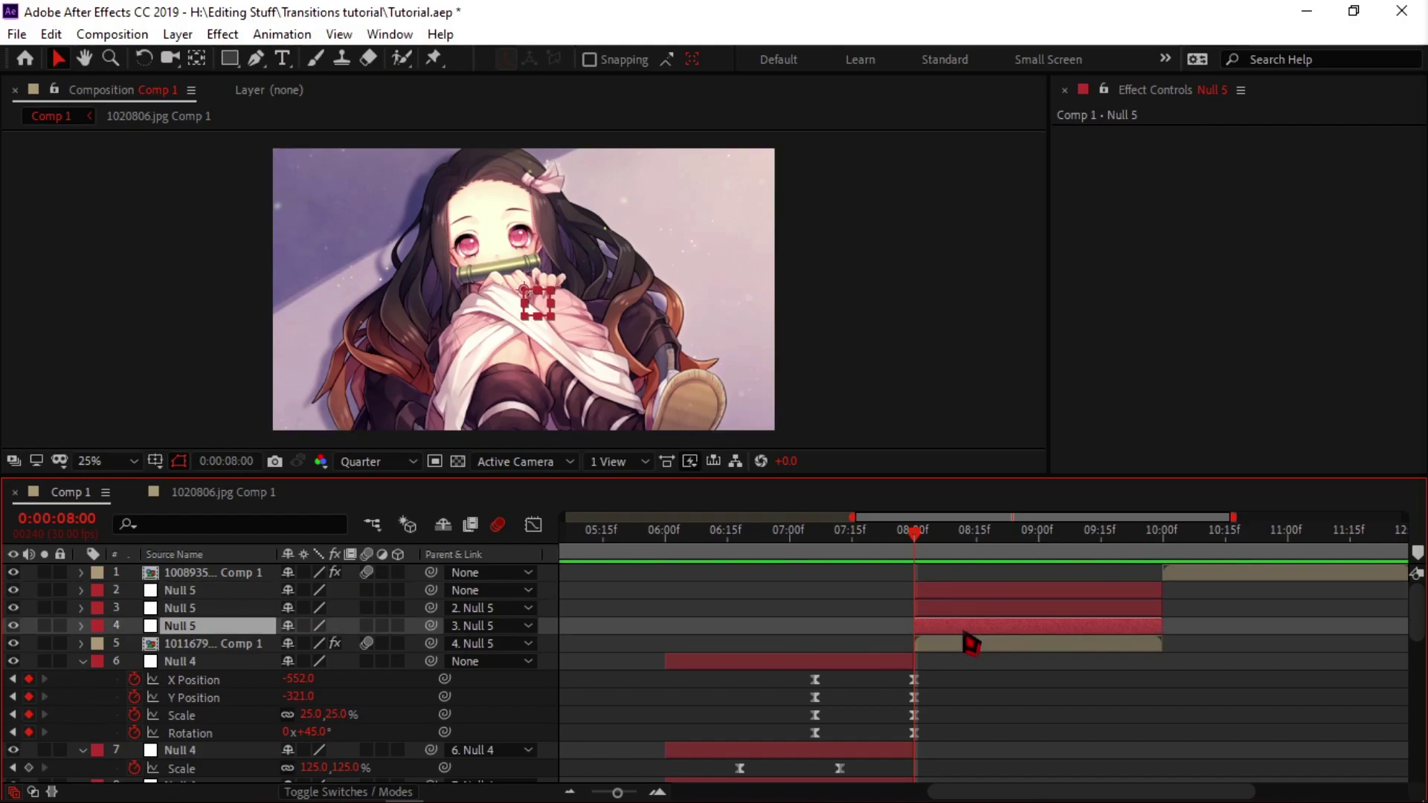
key(s)
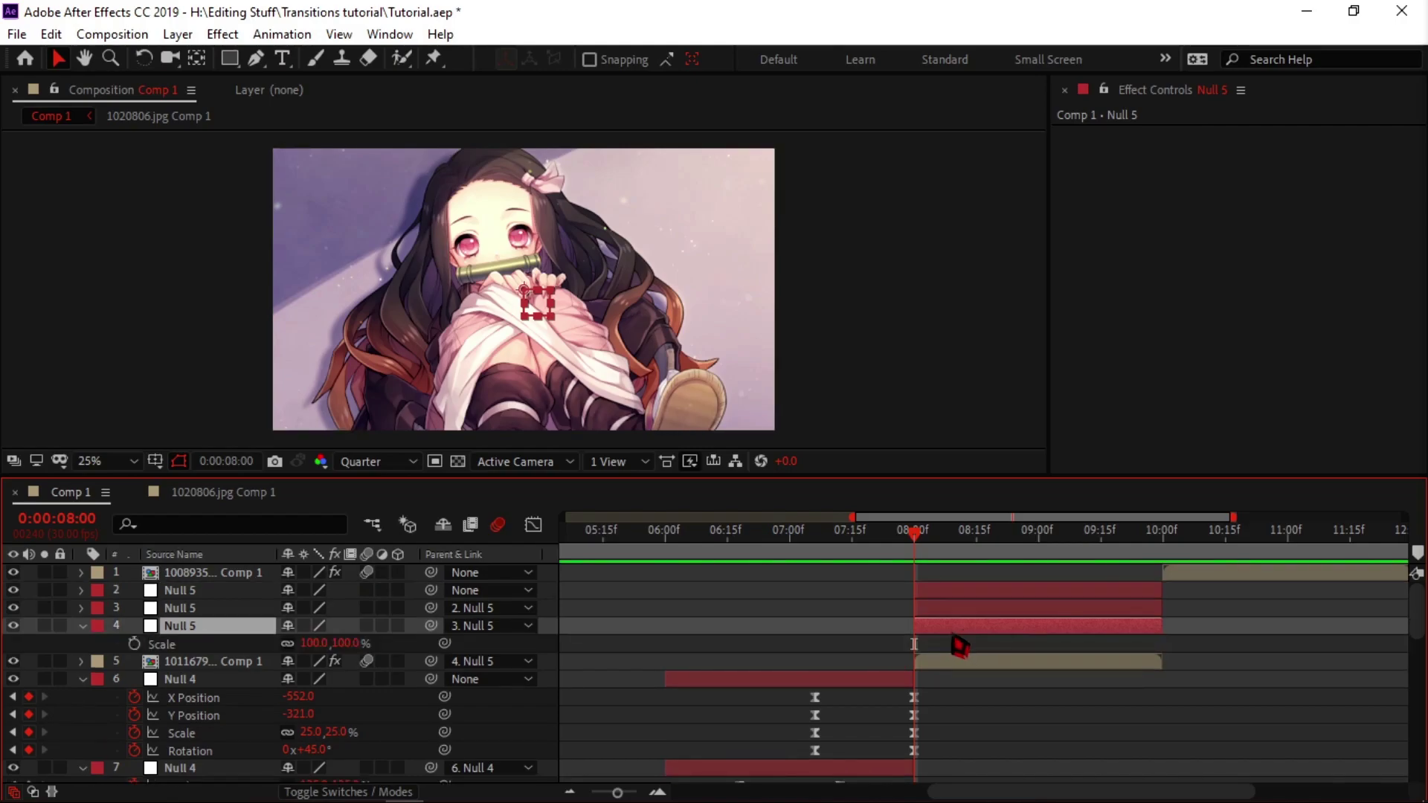
click(134, 644)
click(317, 644)
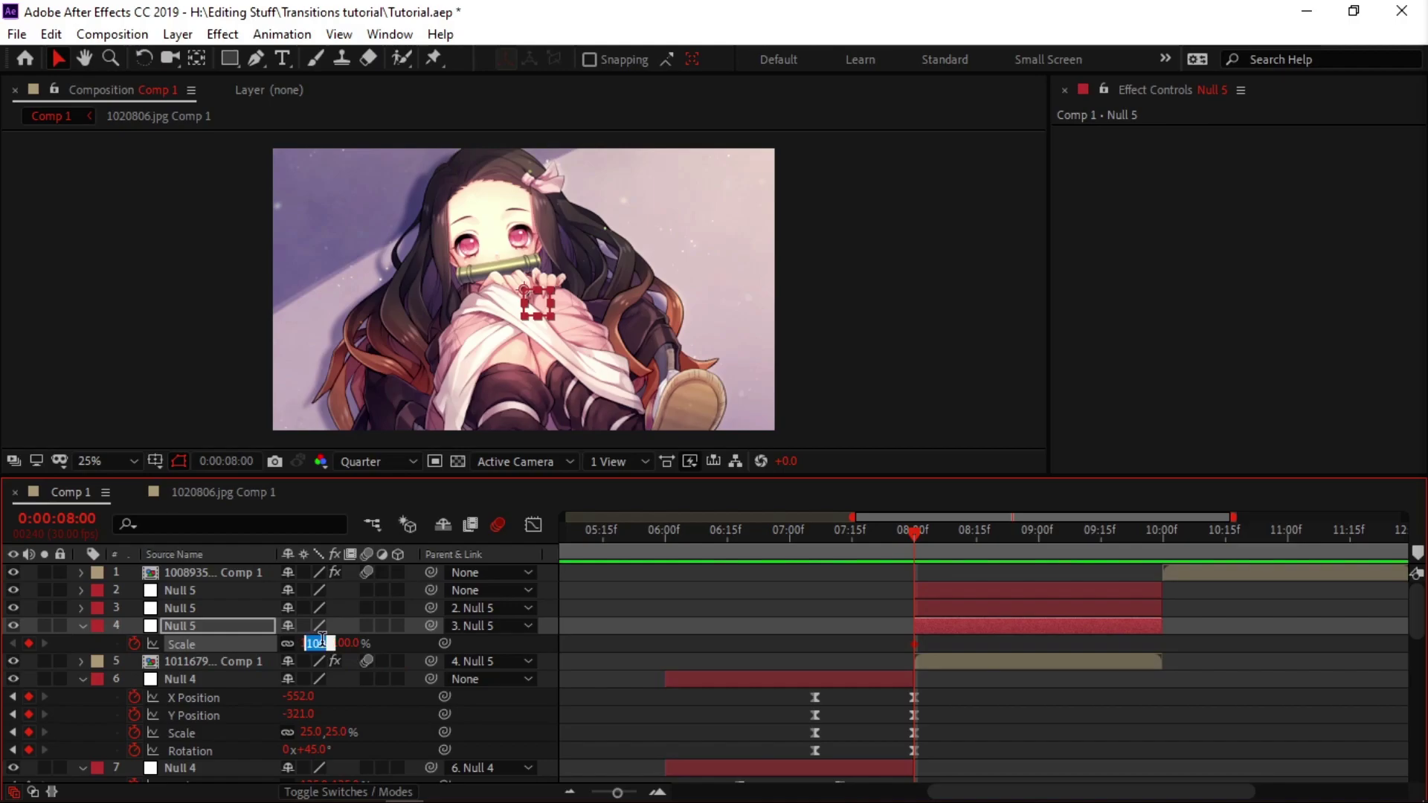
text(800)
key(Return)
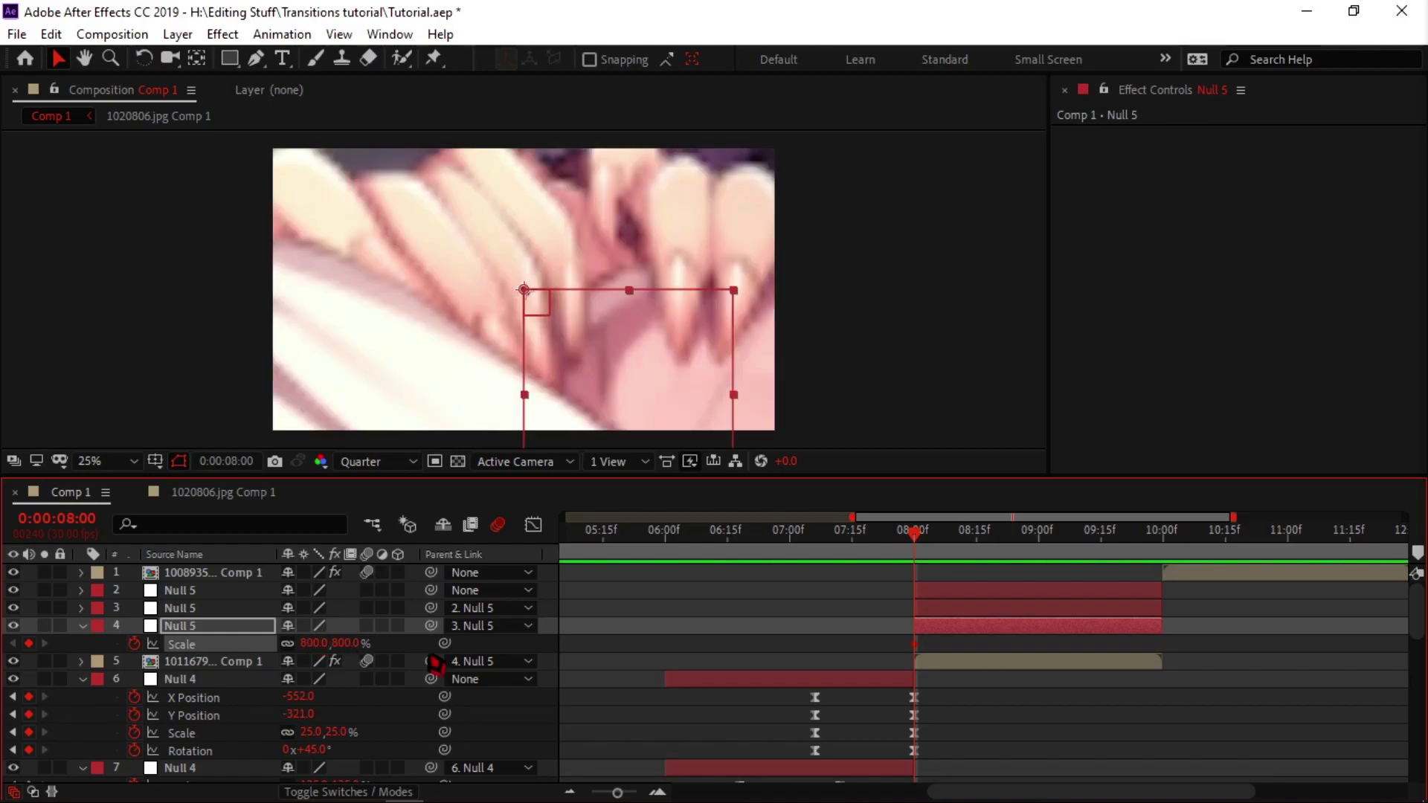
Add a Scale keyframe of 100% to the layer 4 null at 0:00:08:22.
click(957, 551)
drag(979, 551, 1006, 550)
click(317, 643)
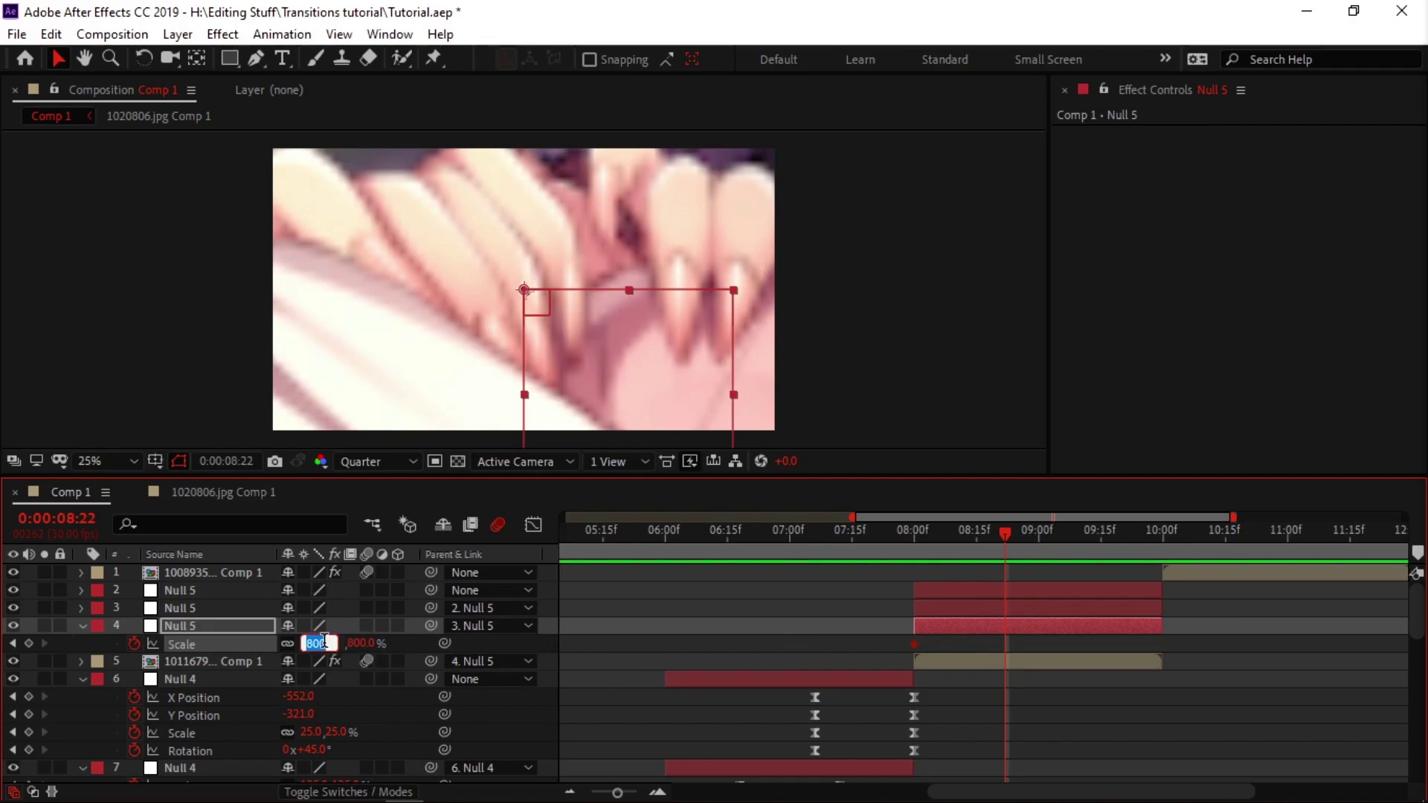
text(100)
key(Return)
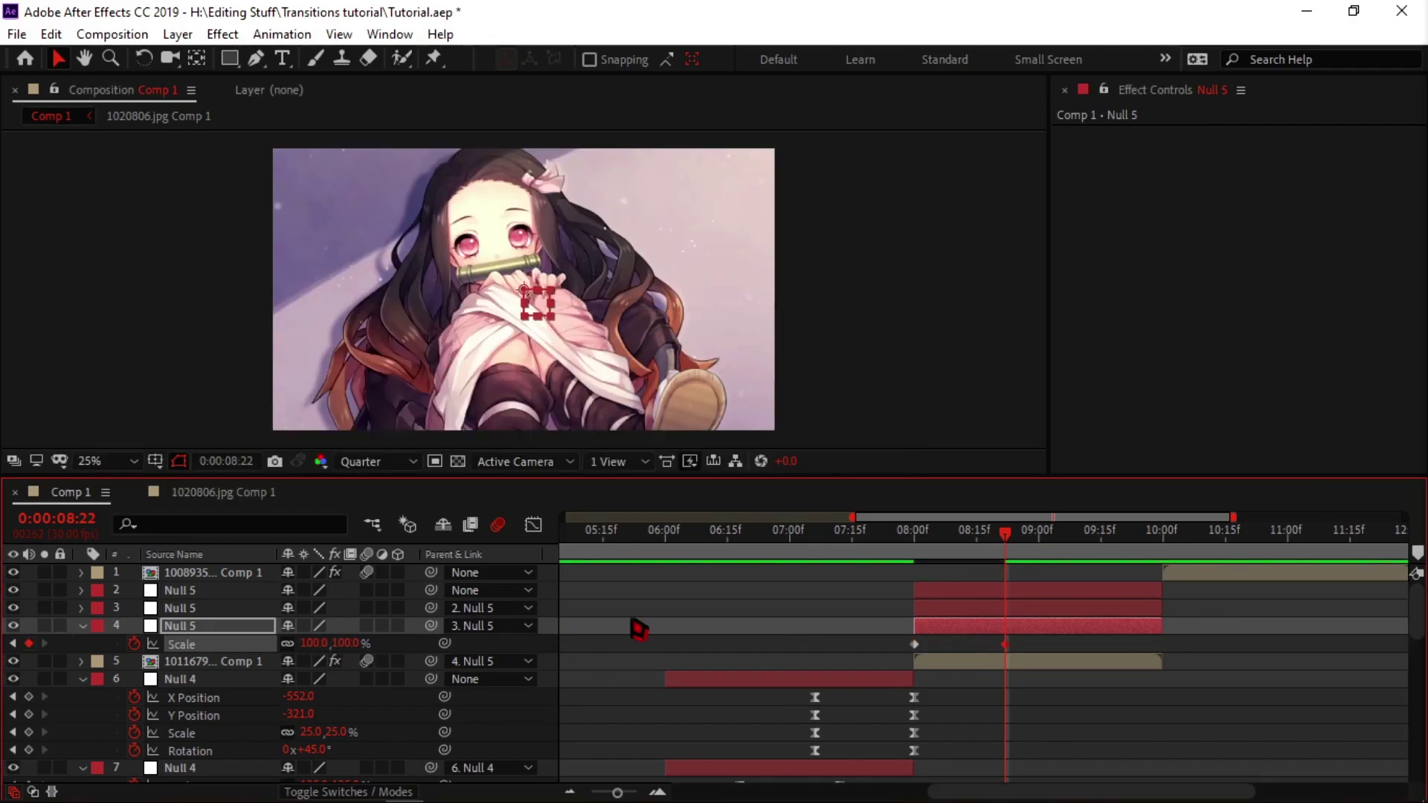
Easy-ease both Scale keyframes and reshape the curve to drop steeply at 0:00:08:00 and flatten toward 0:00:08:22.
drag(895, 660, 1112, 657)
key(F9)
click(534, 525)
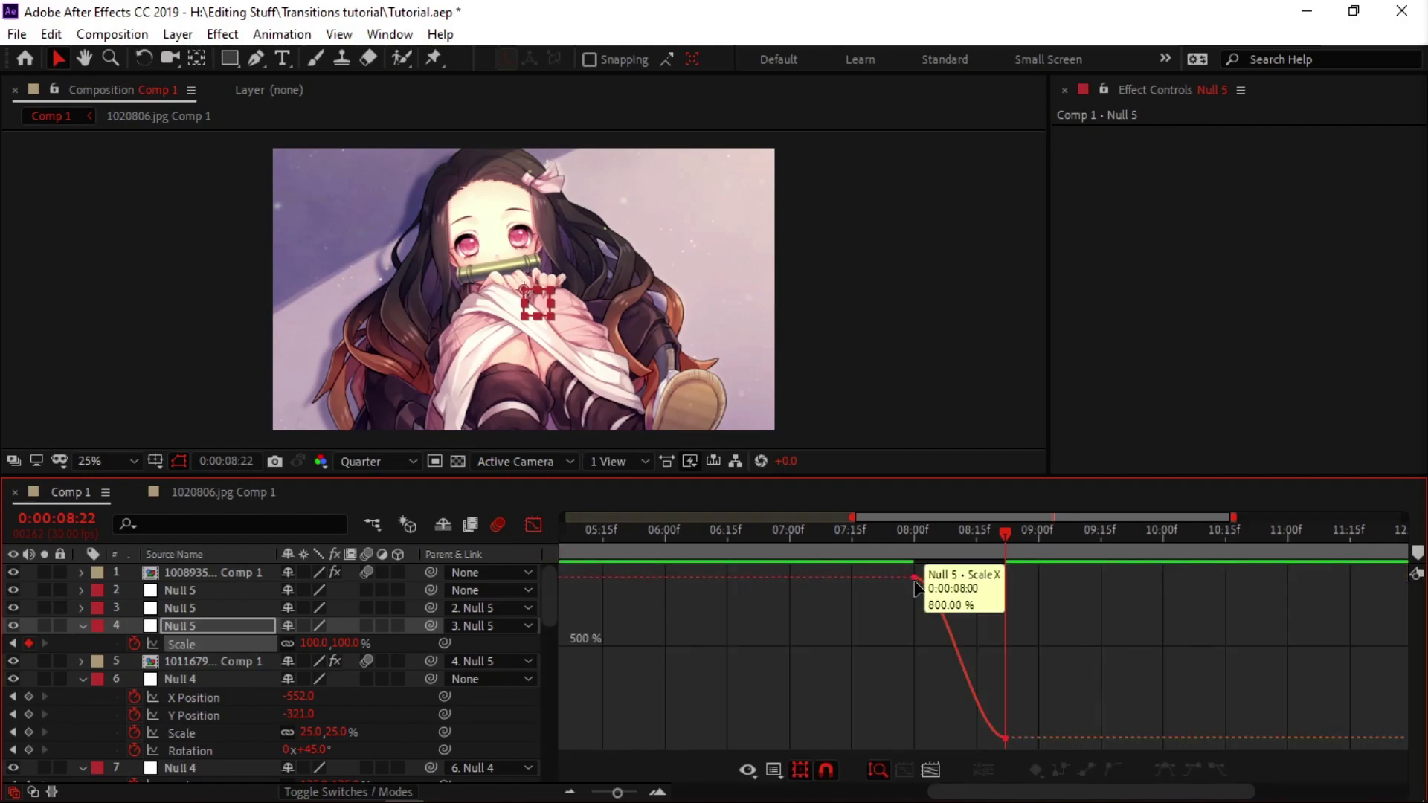
drag(940, 578, 887, 676)
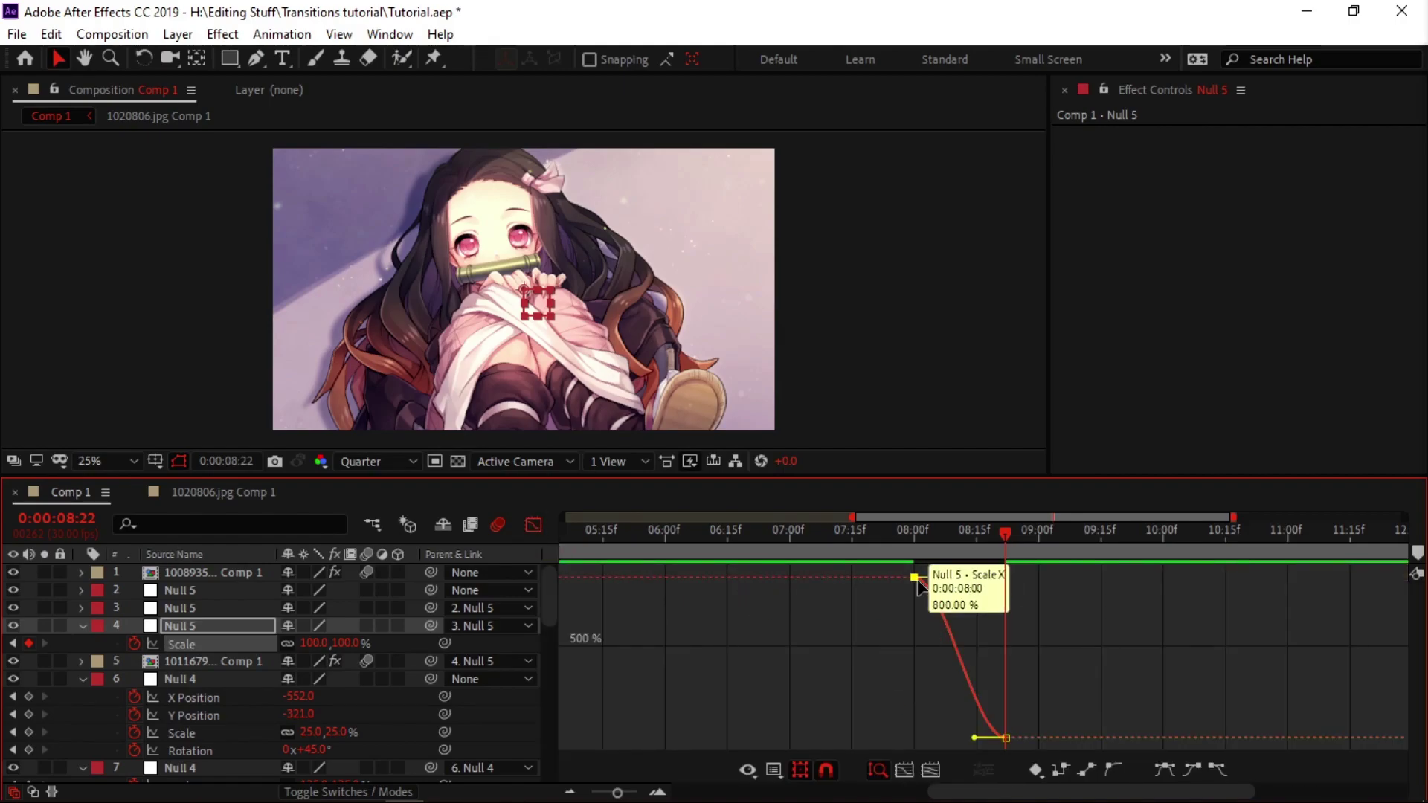
drag(944, 578, 912, 749)
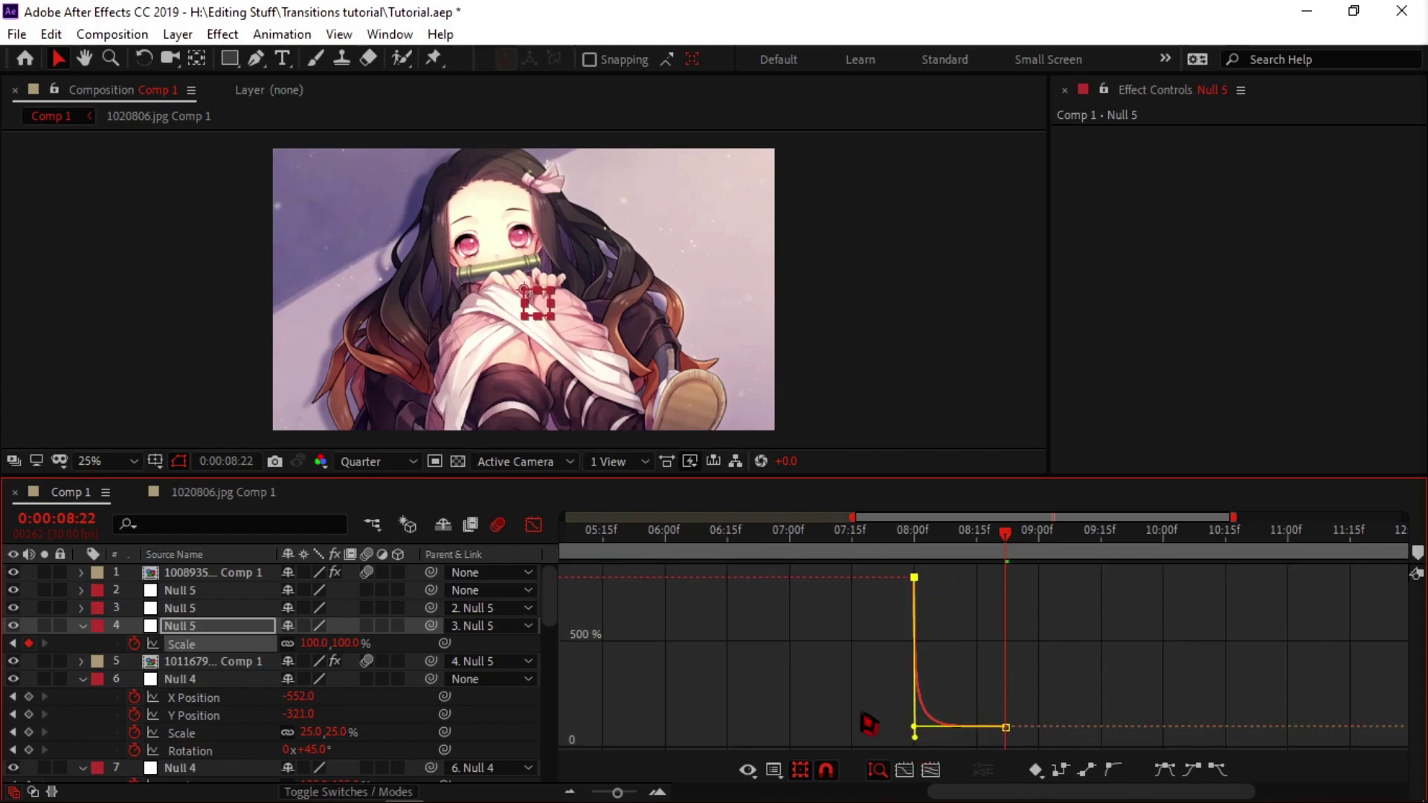
click(860, 716)
click(531, 529)
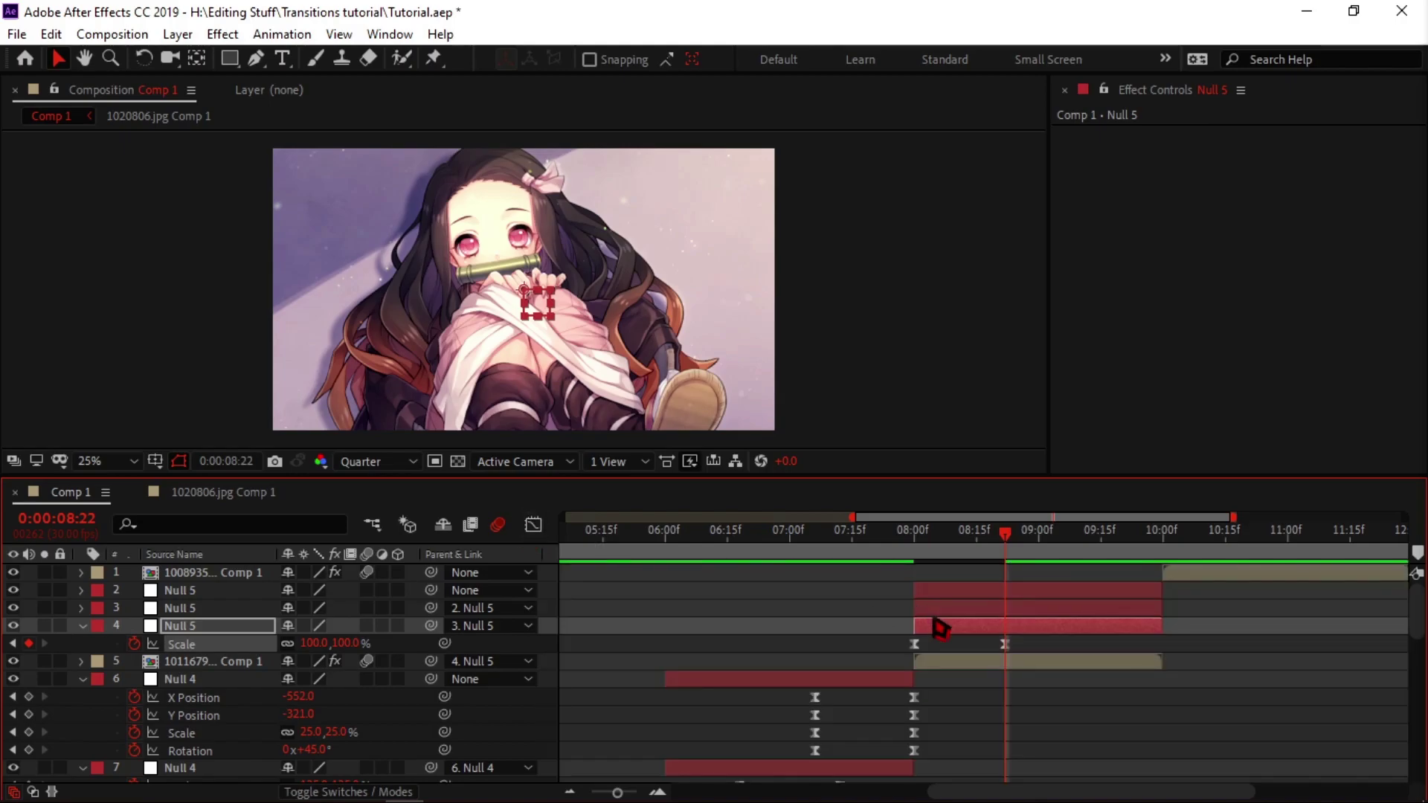
Separate the layer 4 null's Position dimensions and add X Position, Y Position and Rotation keyframes at 0:00:08:22.
click(950, 626)
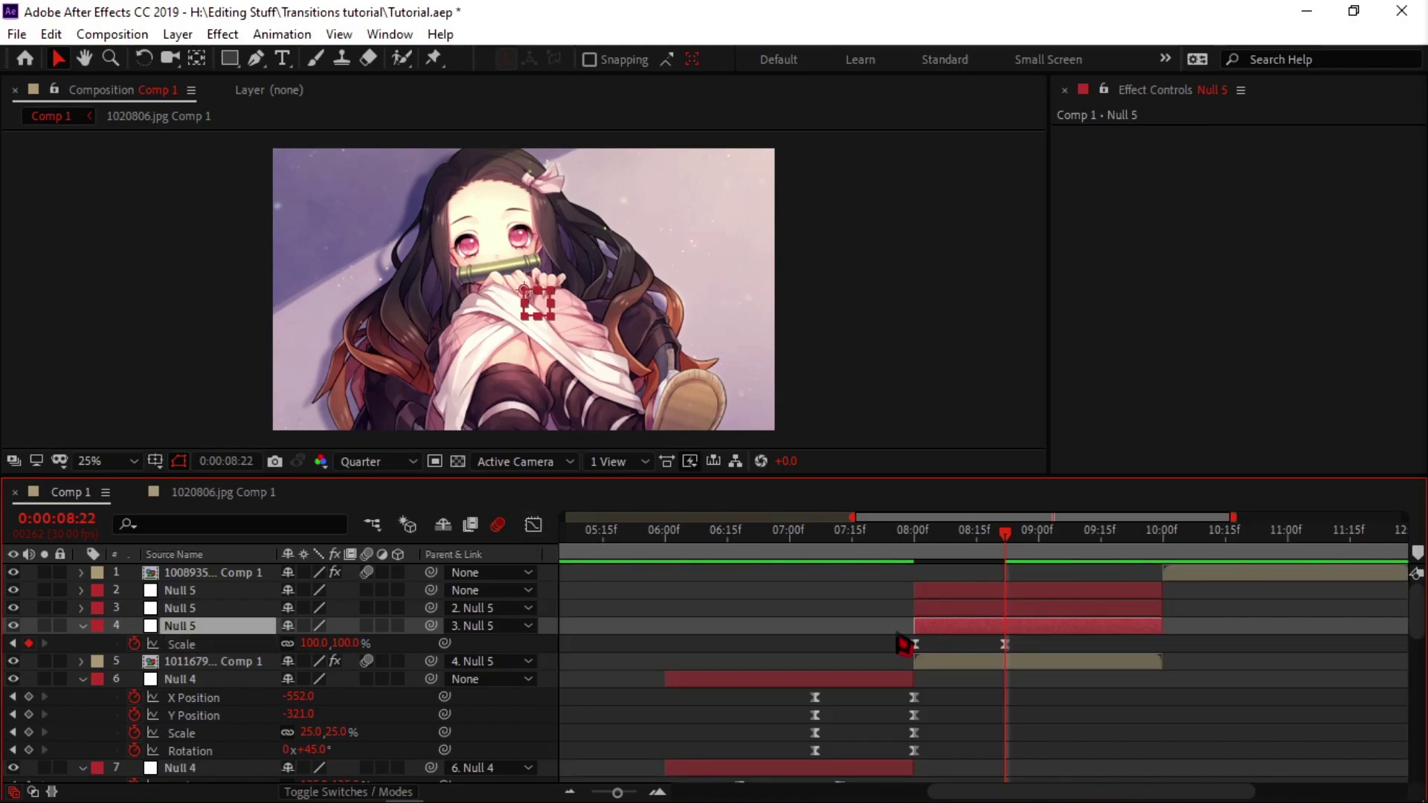
key(shift+p)
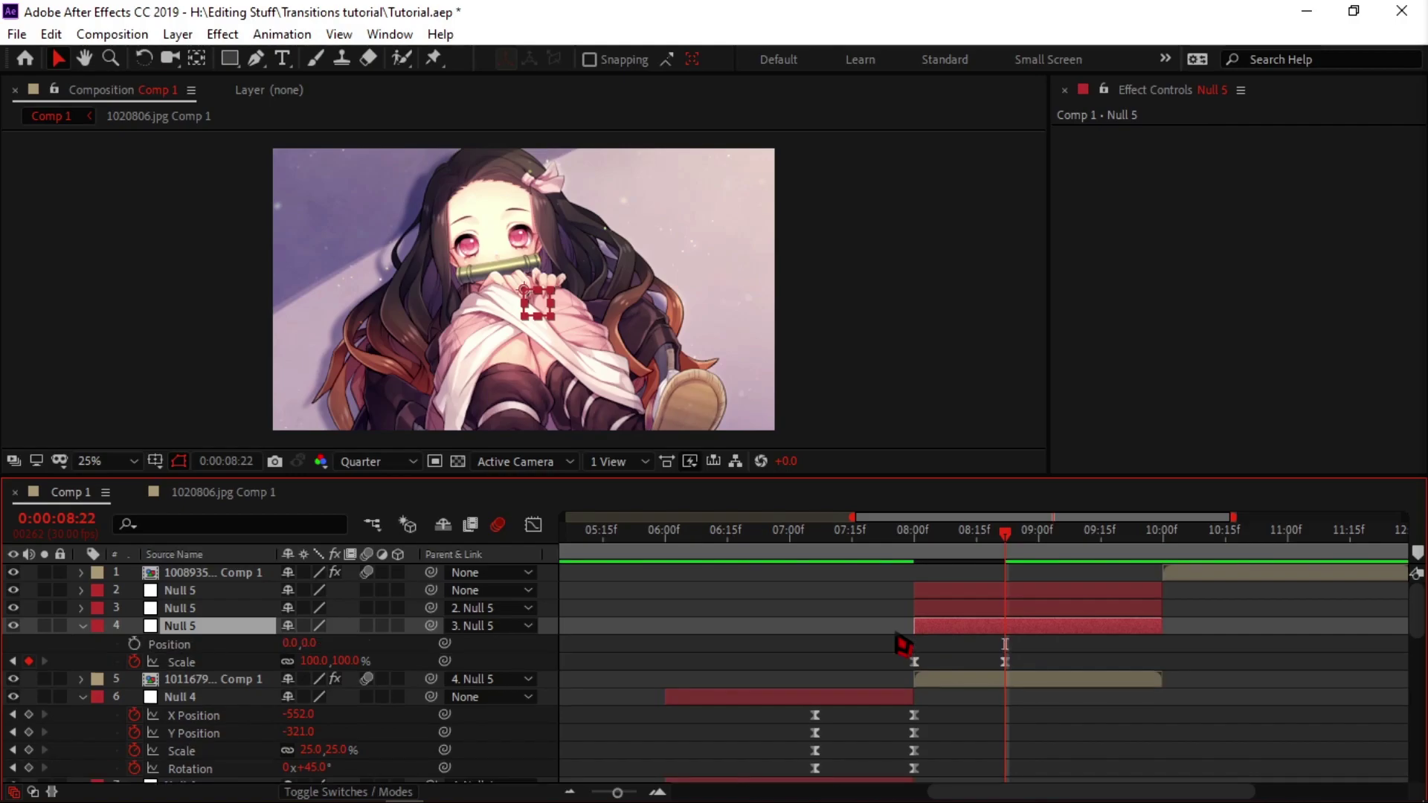
key(shift+r)
right_click(227, 647)
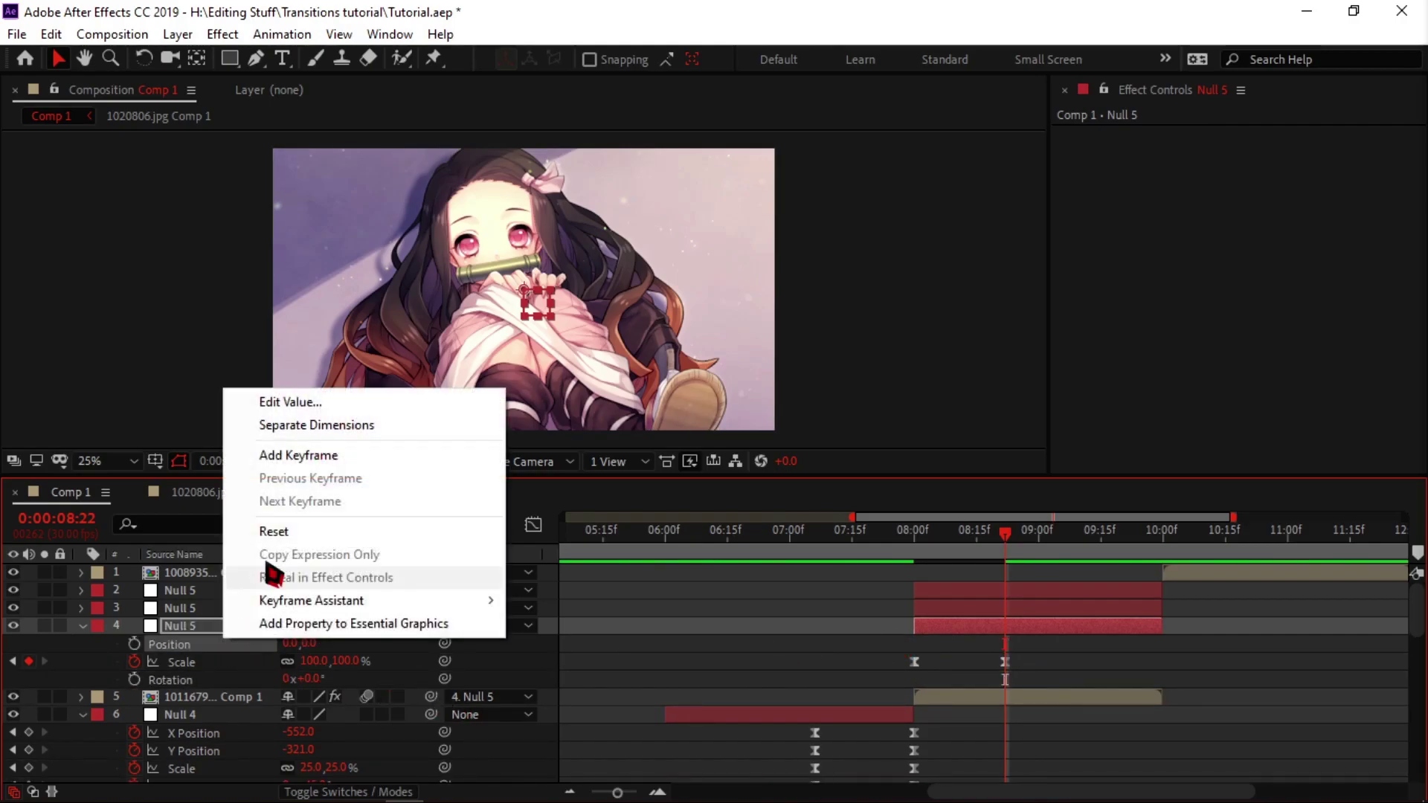
click(305, 427)
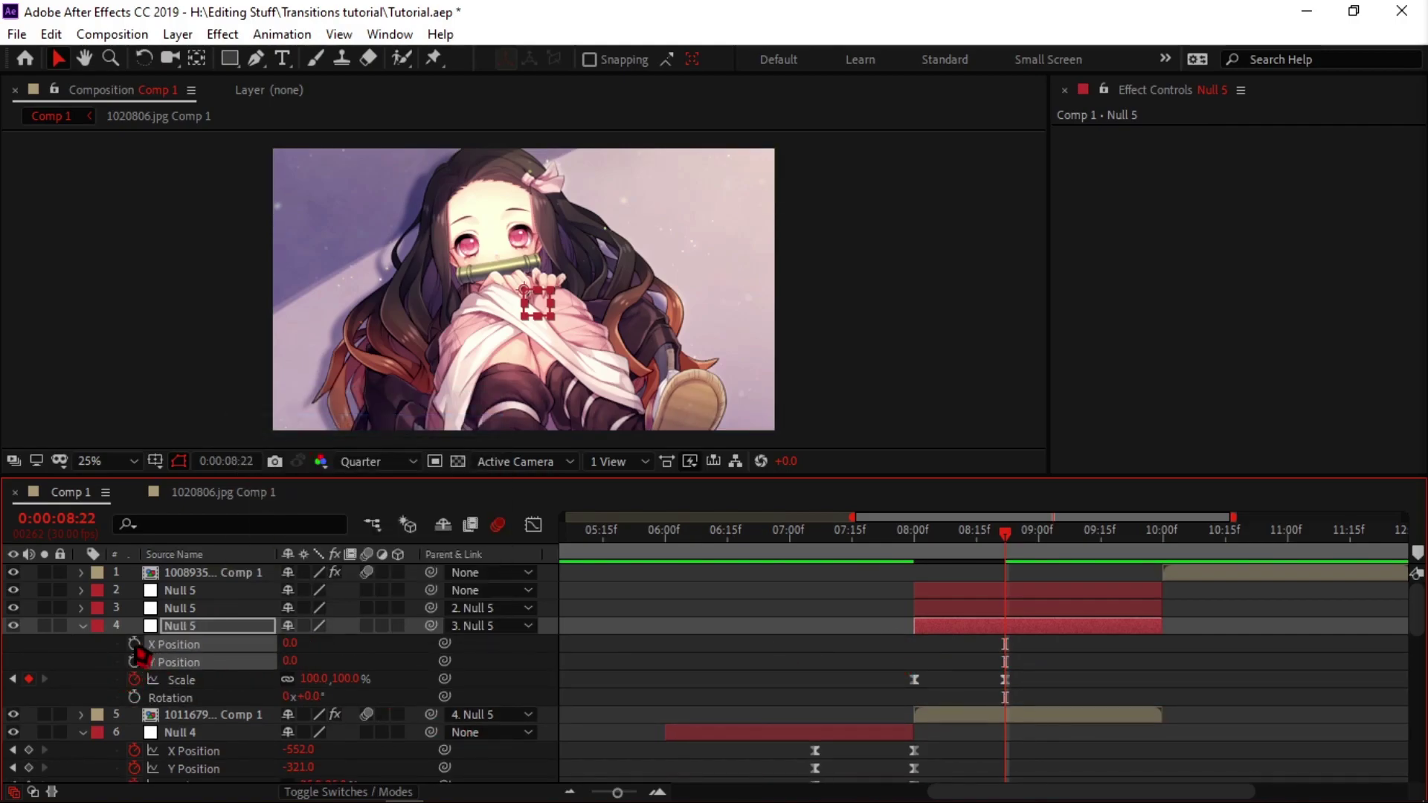
ctrl+click(178, 698)
click(134, 697)
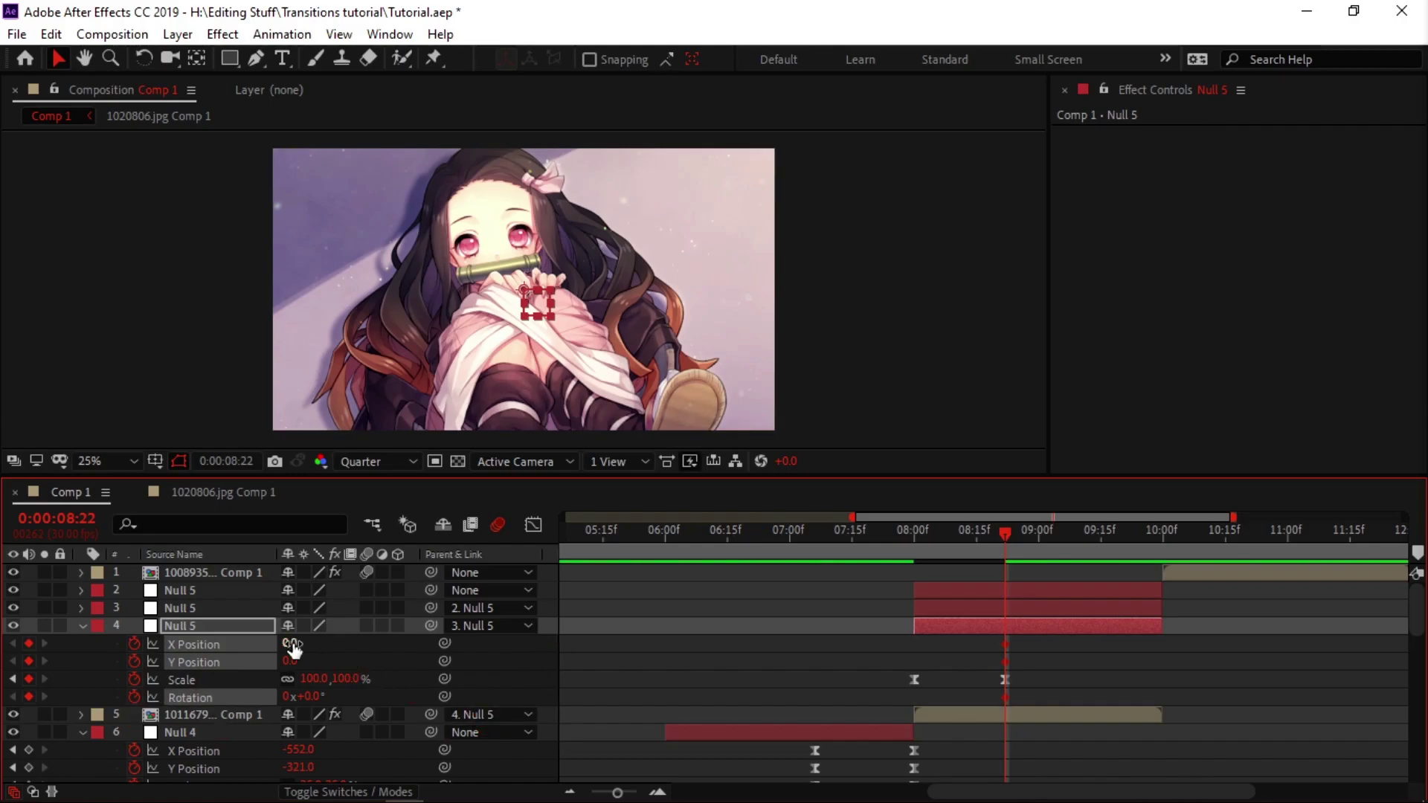
Set the layer 4 null's X Position to 8729 and Y Position to 4908 at 0:00:08:00.
drag(292, 644, 425, 643)
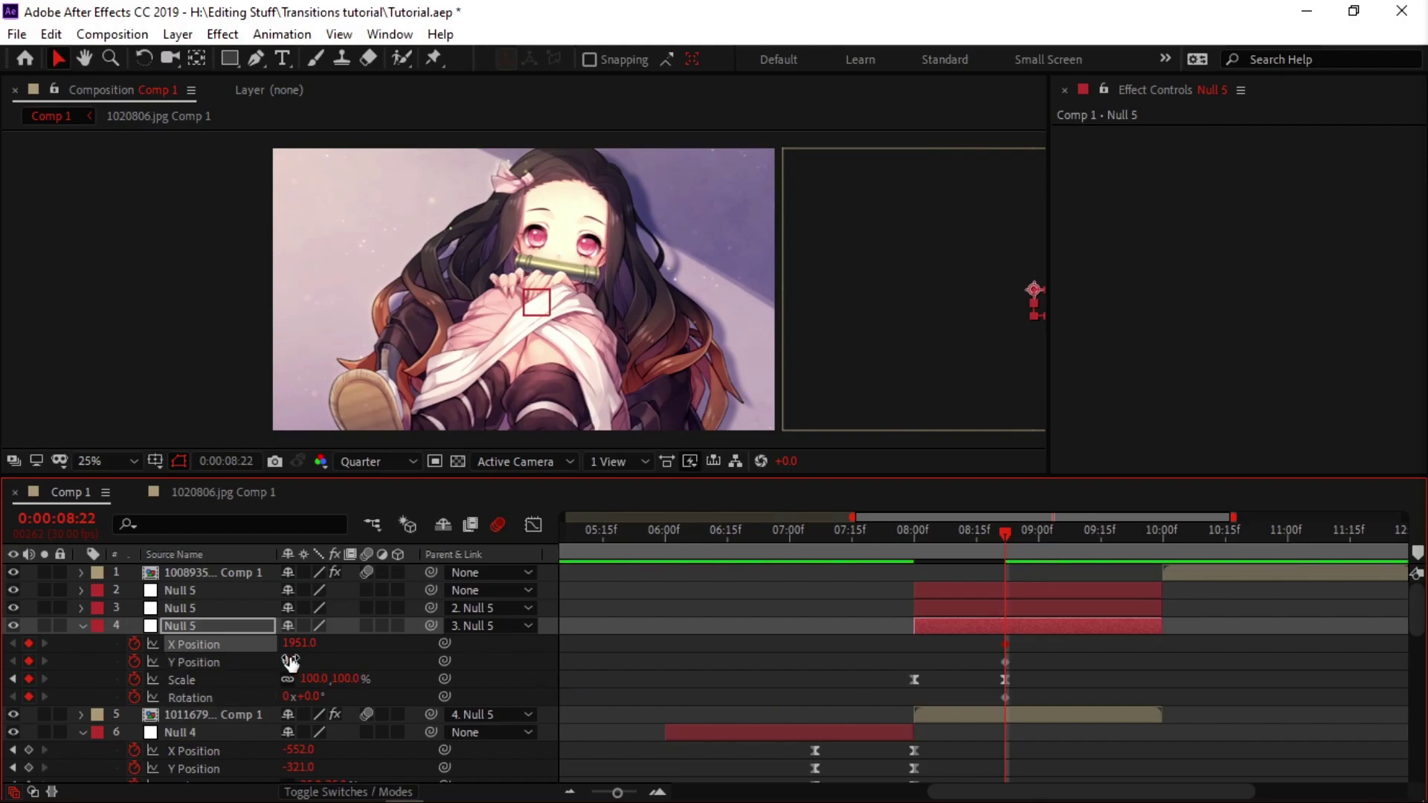
key(ctrl+z)
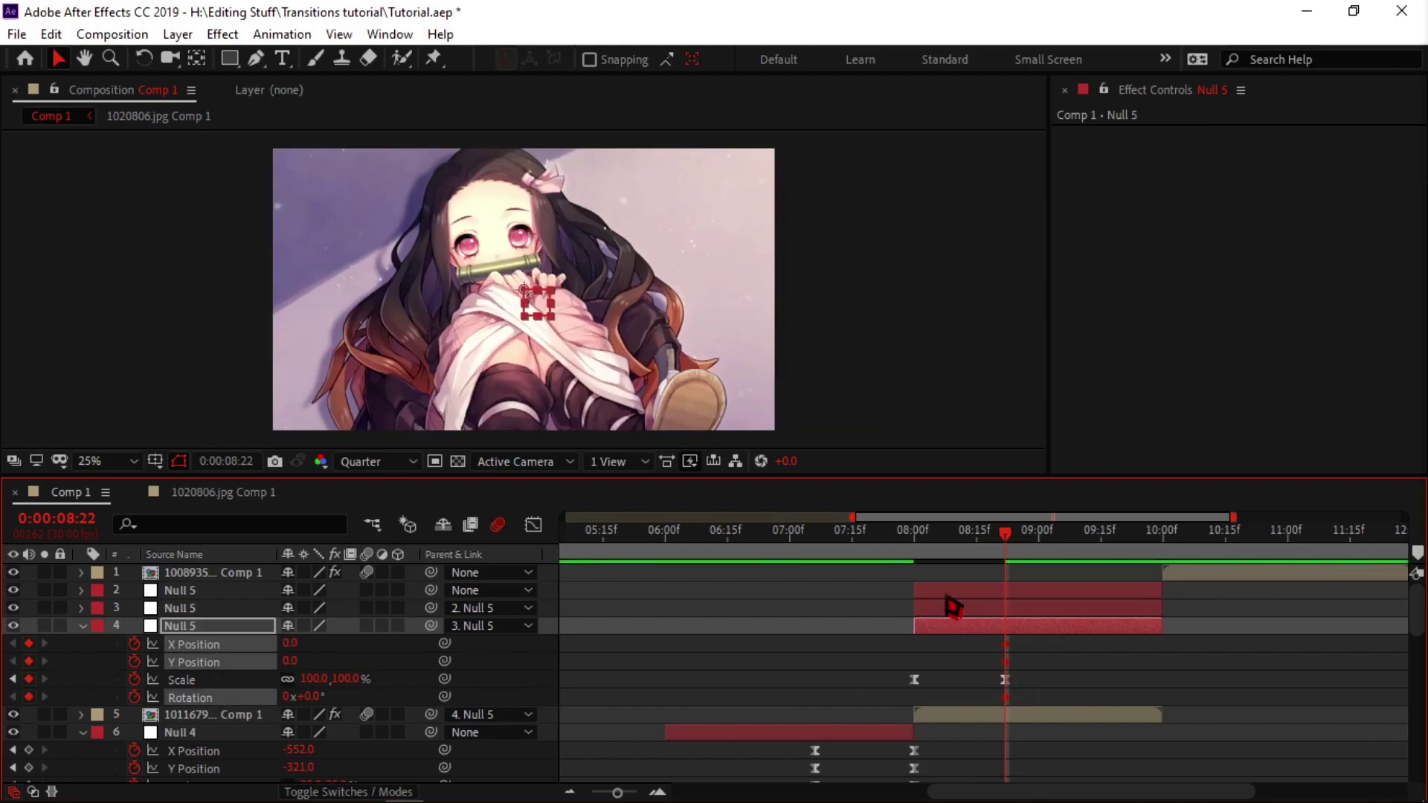
click(921, 543)
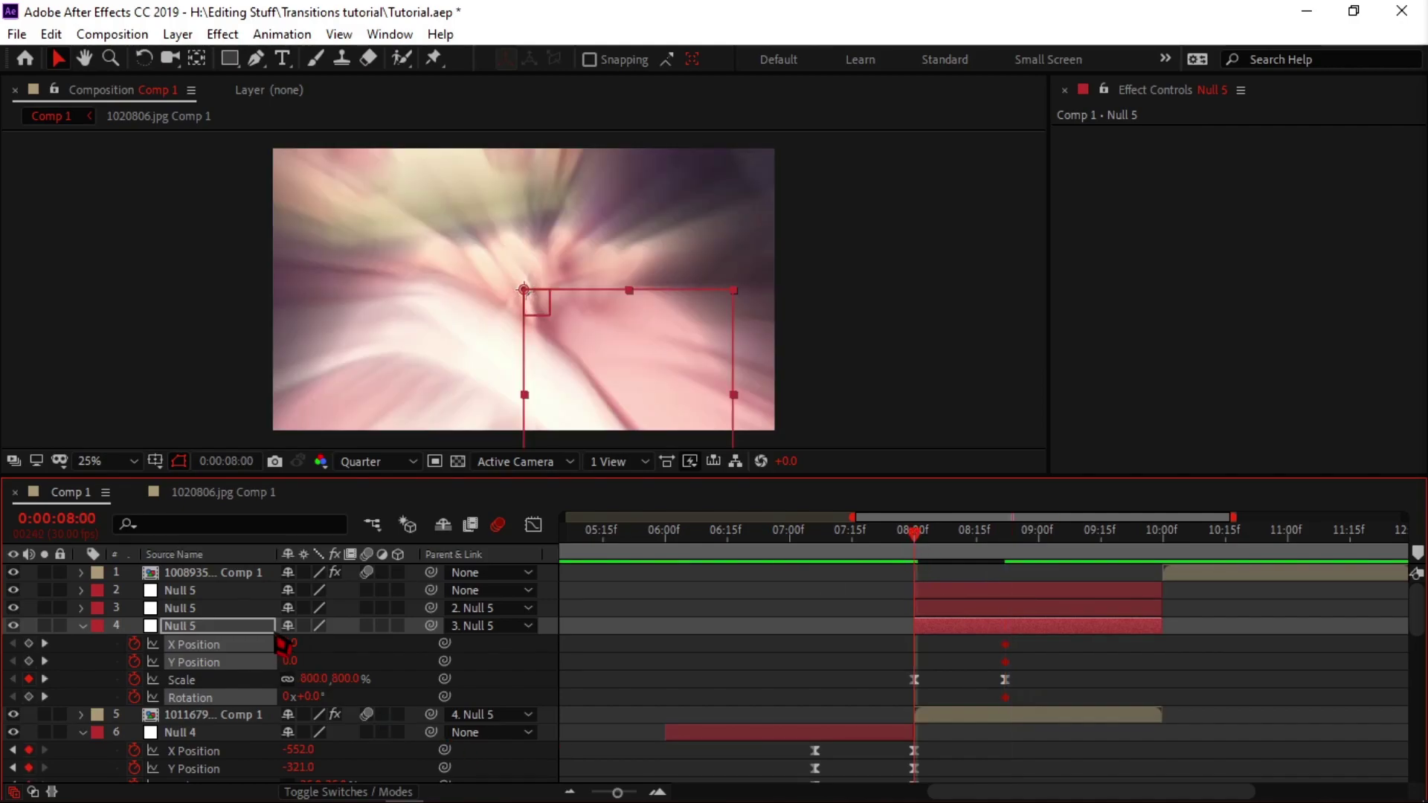
mouse_move(289, 647)
mouse_down()
mouse_move(350, 652)
mouse_move(305, 645)
mouse_up()
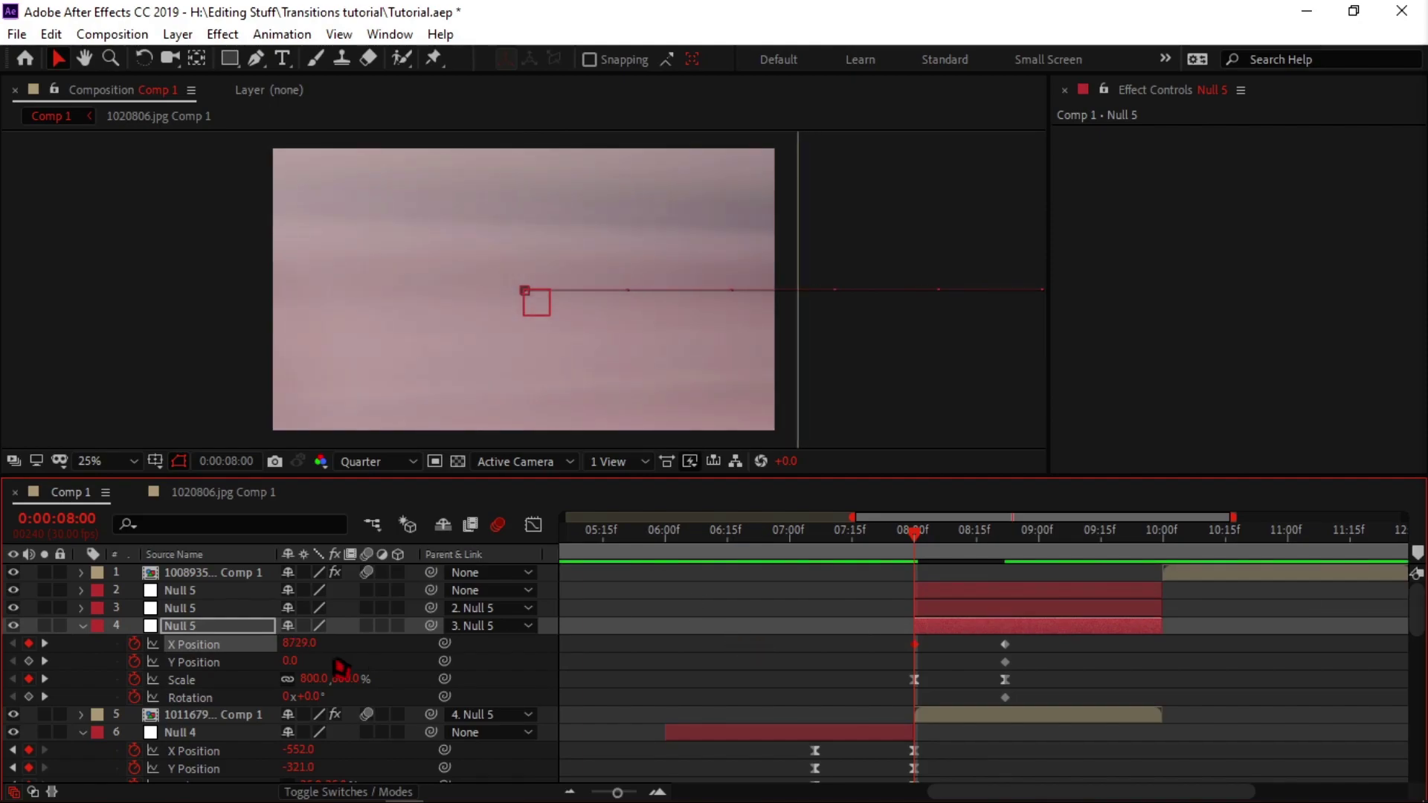
drag(296, 670, 1062, 668)
drag(296, 660, 1138, 663)
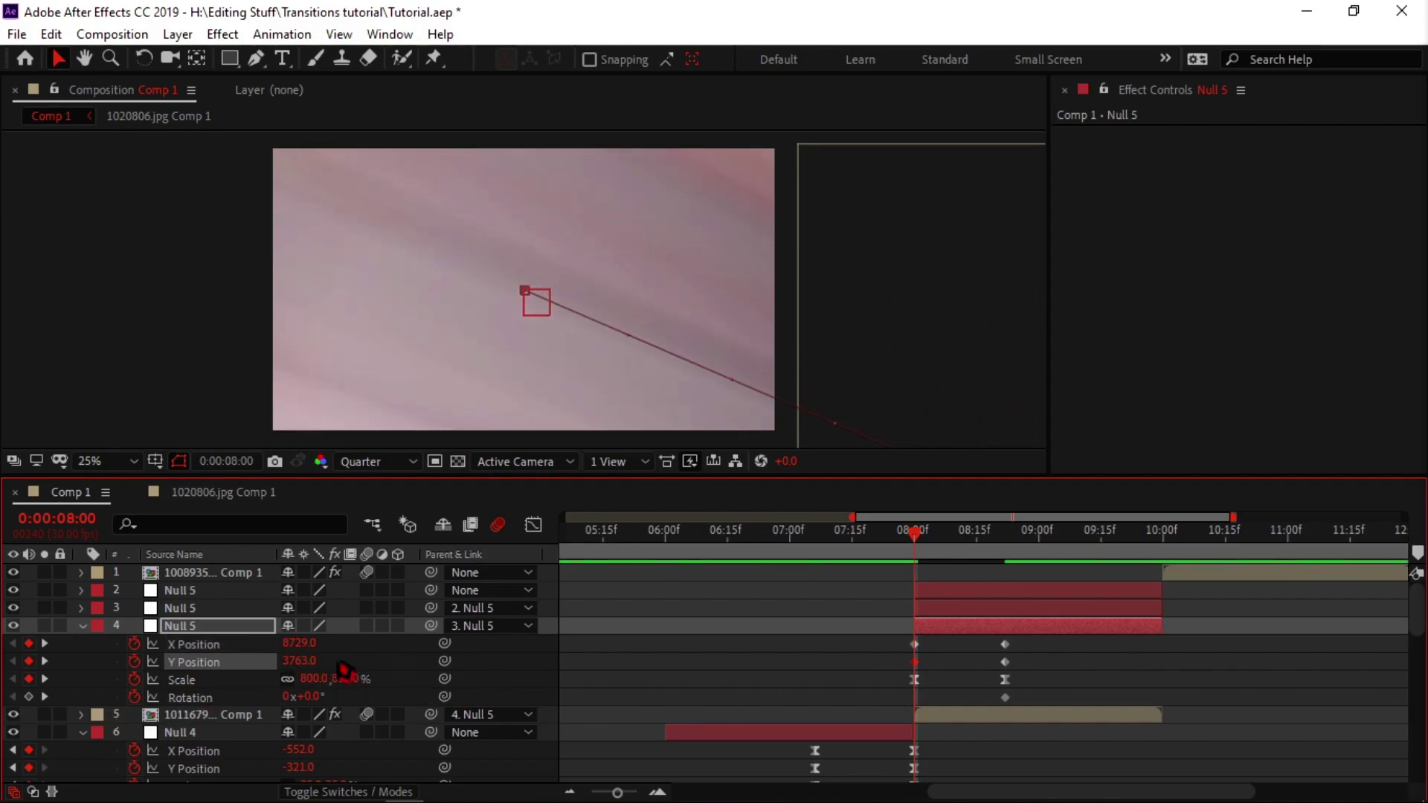
drag(302, 661, 1041, 663)
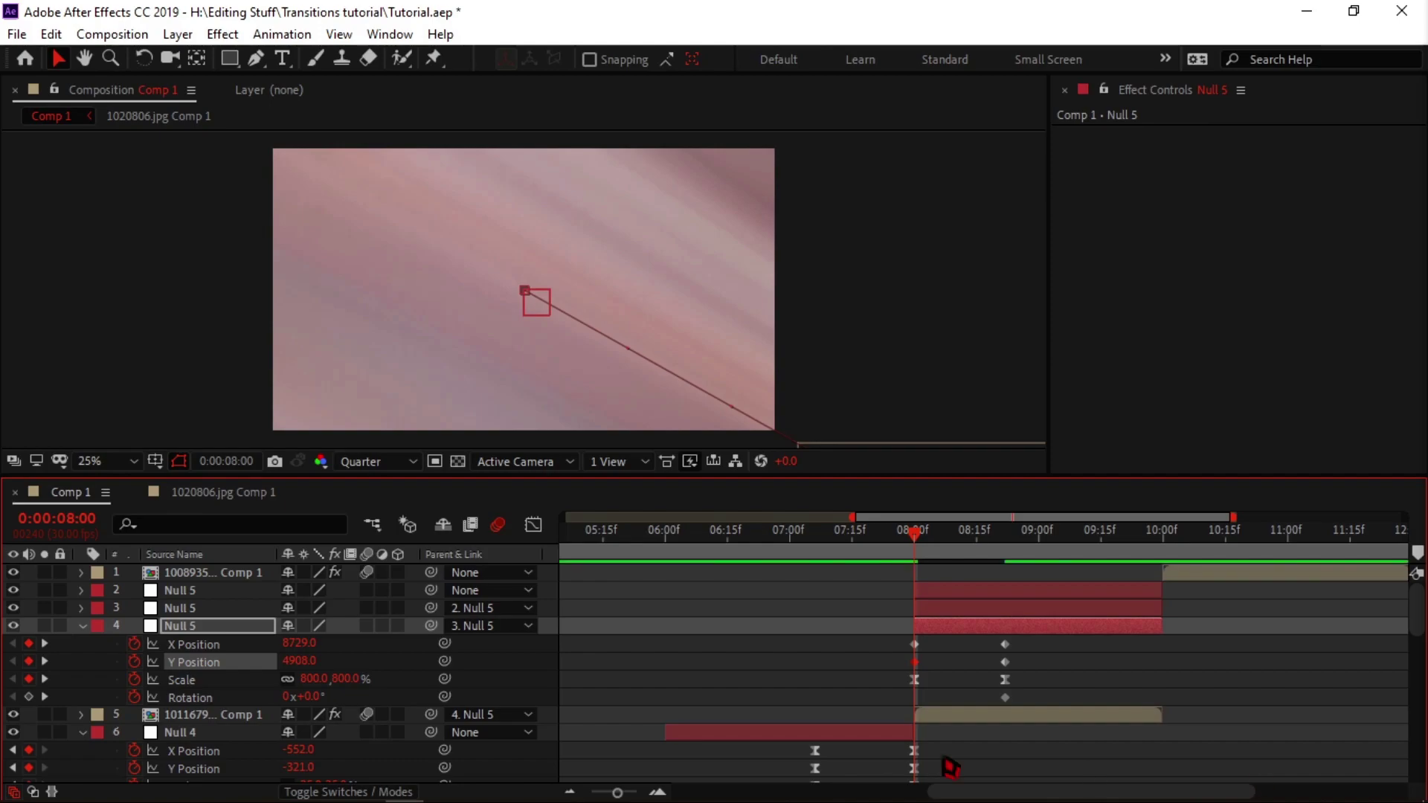
Set the layer 4 null's Rotation to -45° at 0:00:08:00 and easy-ease its X Position, Y Position and Rotation keyframes.
key(F2)
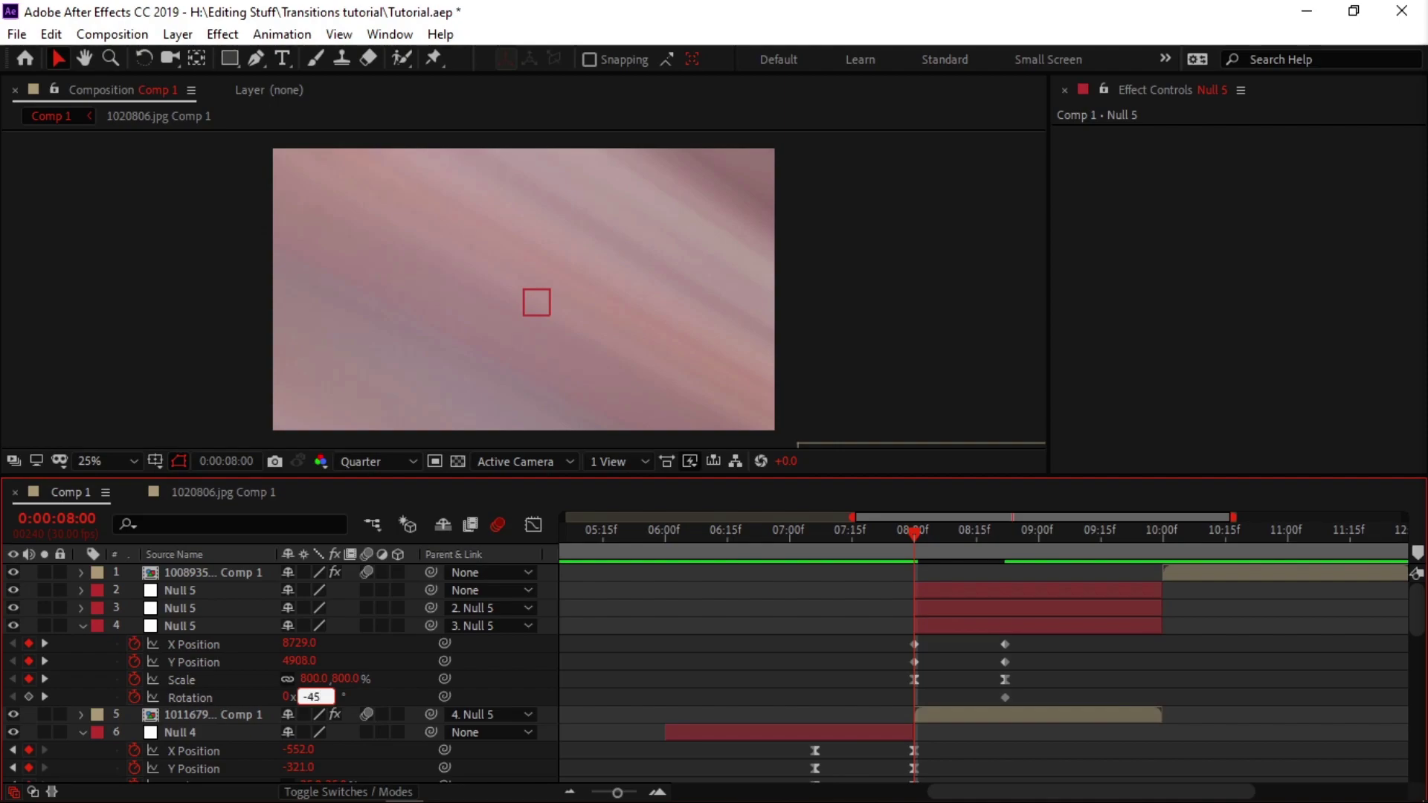
key(Return)
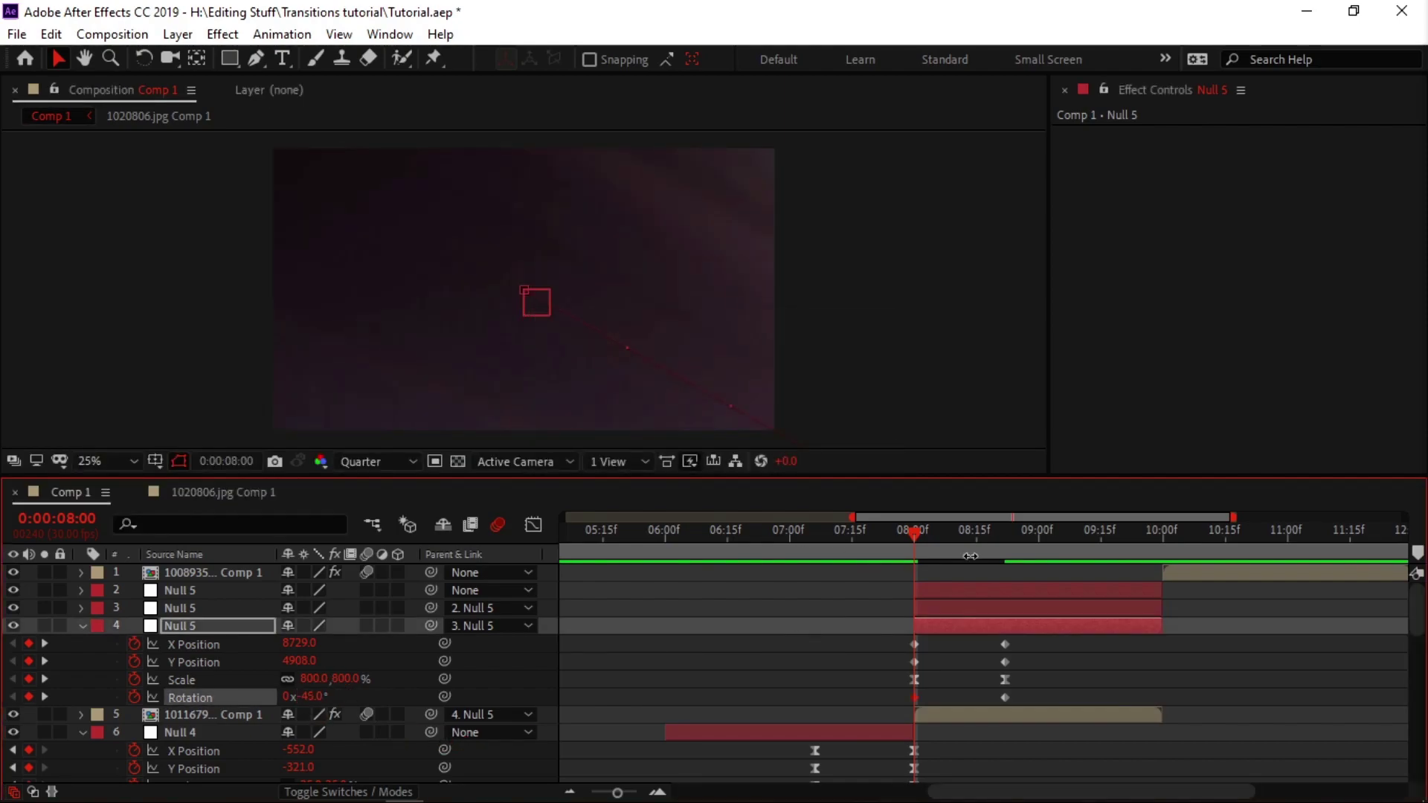
drag(885, 637, 1050, 670)
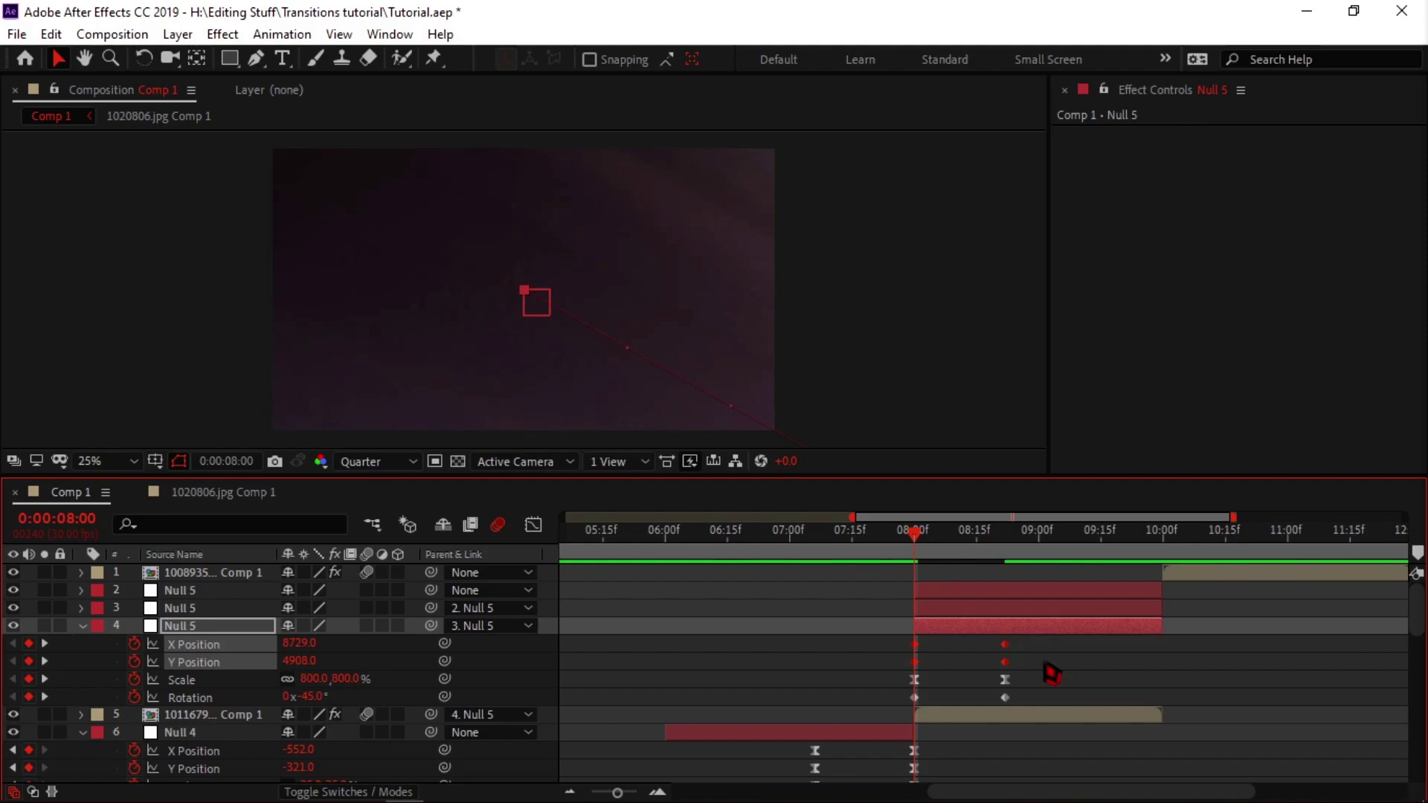
drag(904, 692, 1086, 717)
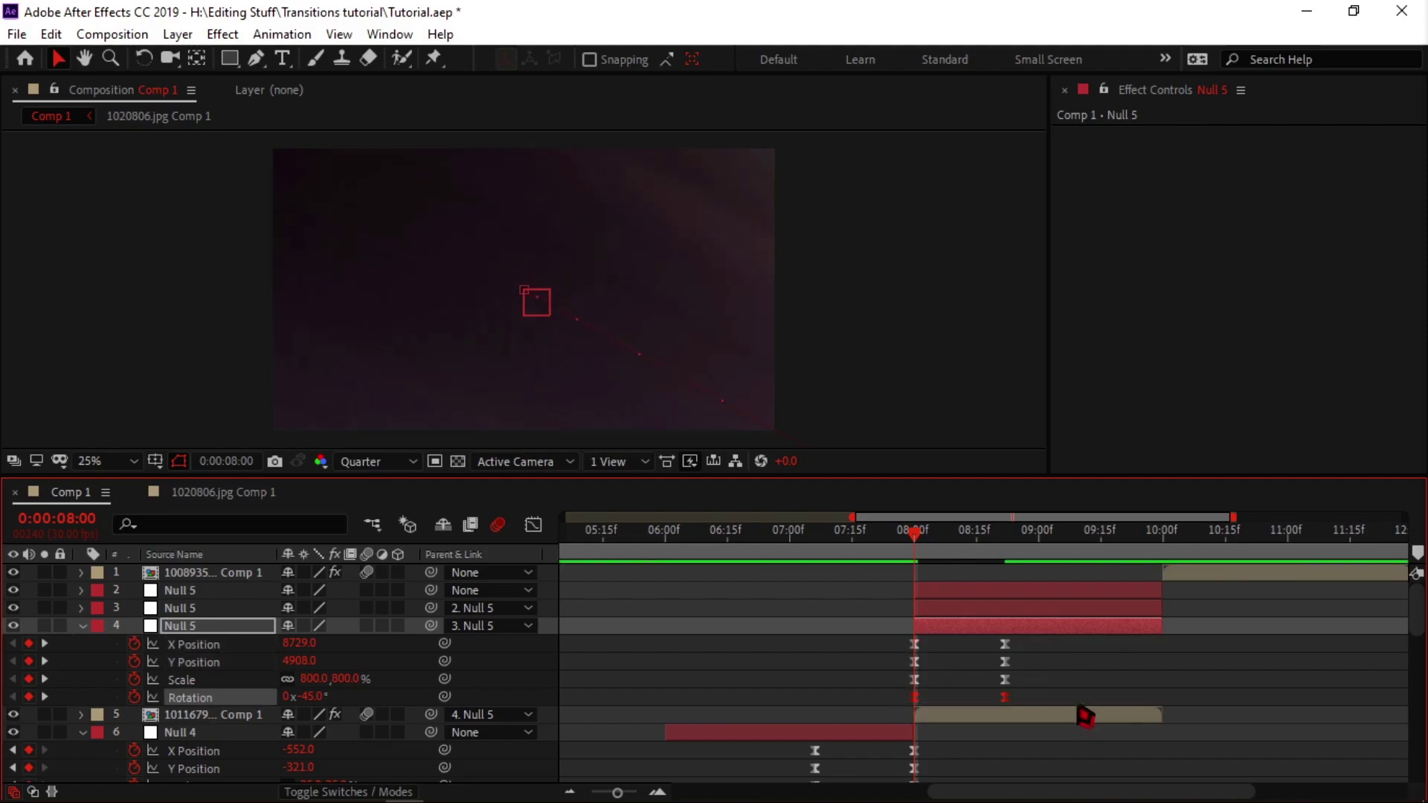
Reshape the layer 4 null's Rotation curve to rise steeply at 0:00:08:00 and flatten toward 0:00:08:22.
click(533, 525)
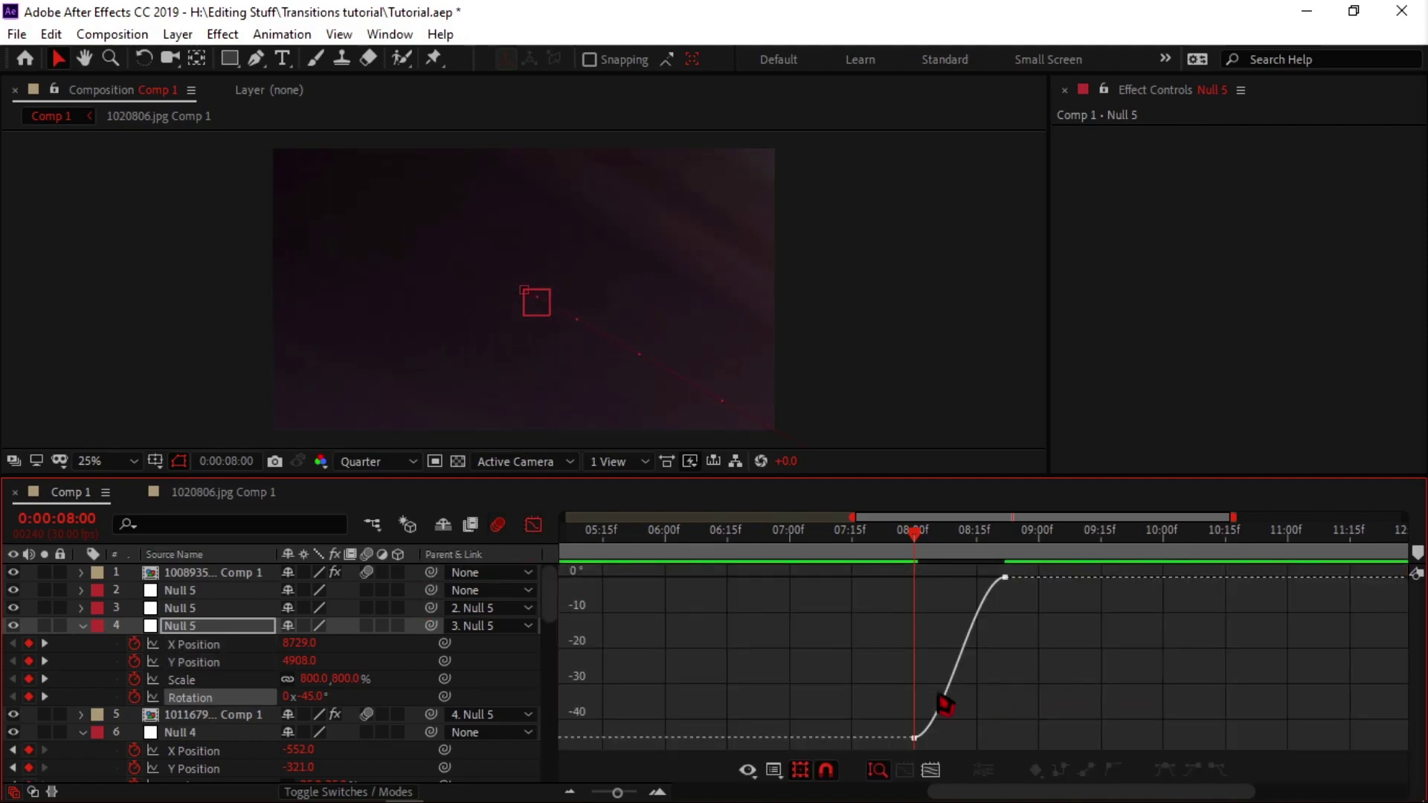
click(915, 739)
drag(941, 738, 909, 587)
click(1005, 673)
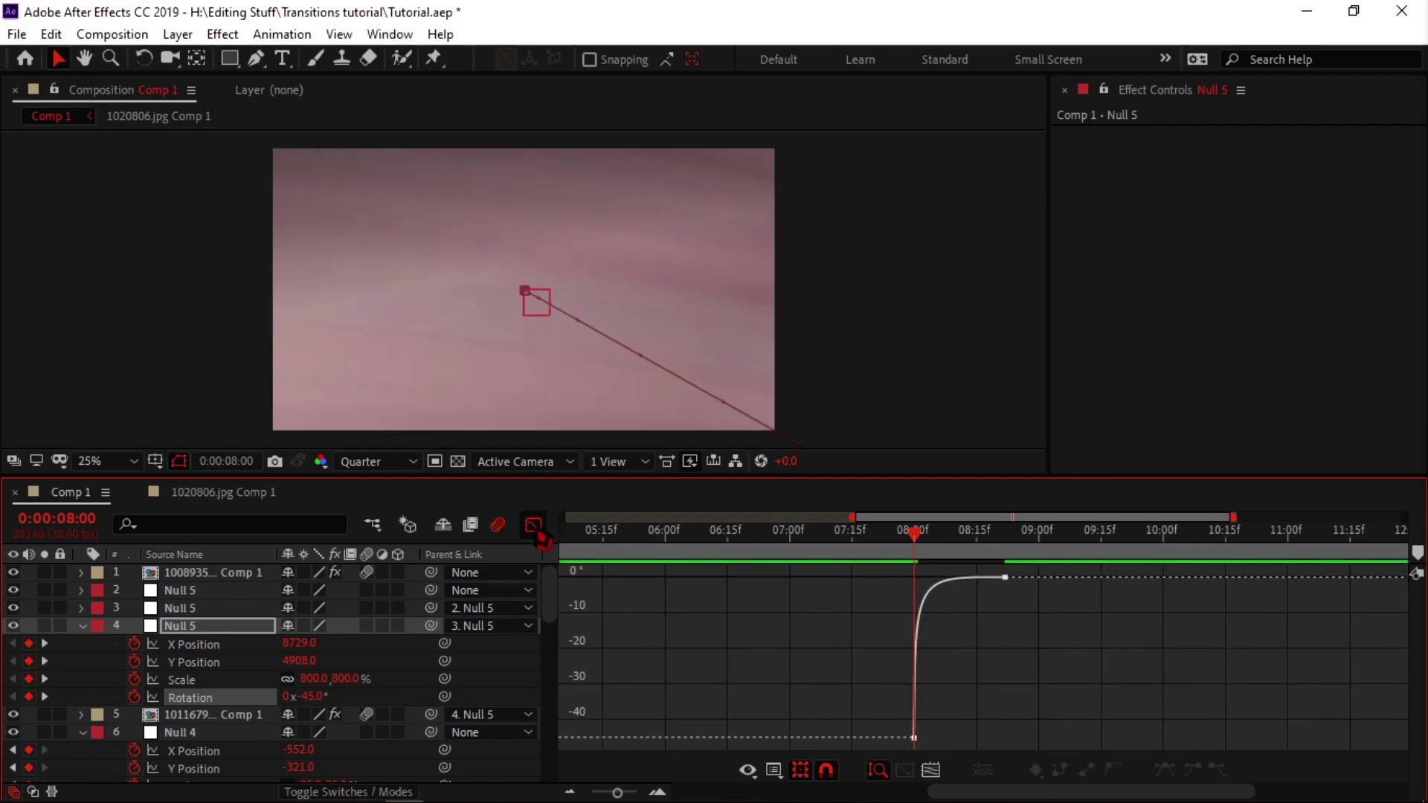
click(533, 525)
Reshape the layer 4 null's X Position curve to drop steeply at 0:00:08:00 and flatten toward 0:00:08:22.
drag(887, 638, 1044, 670)
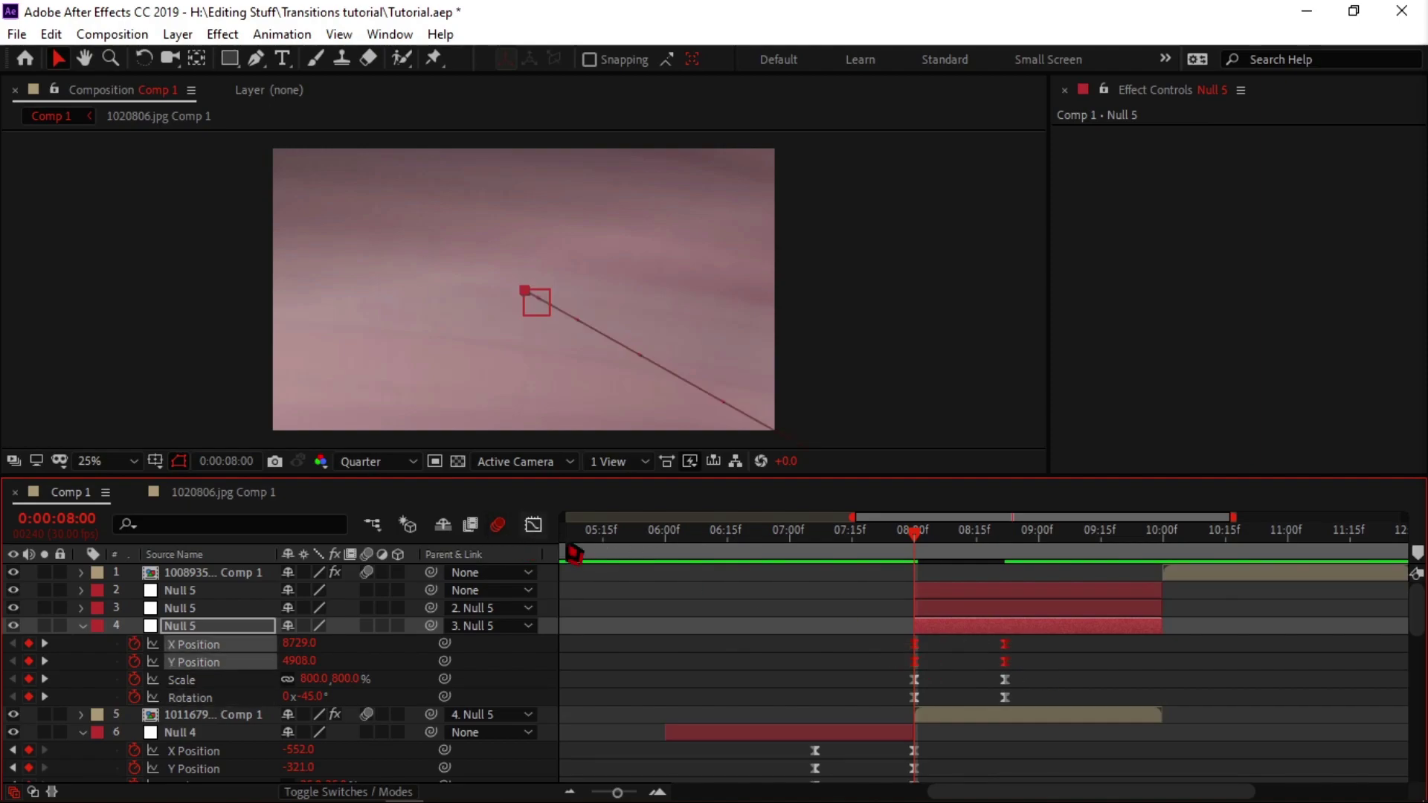
click(915, 656)
click(914, 644)
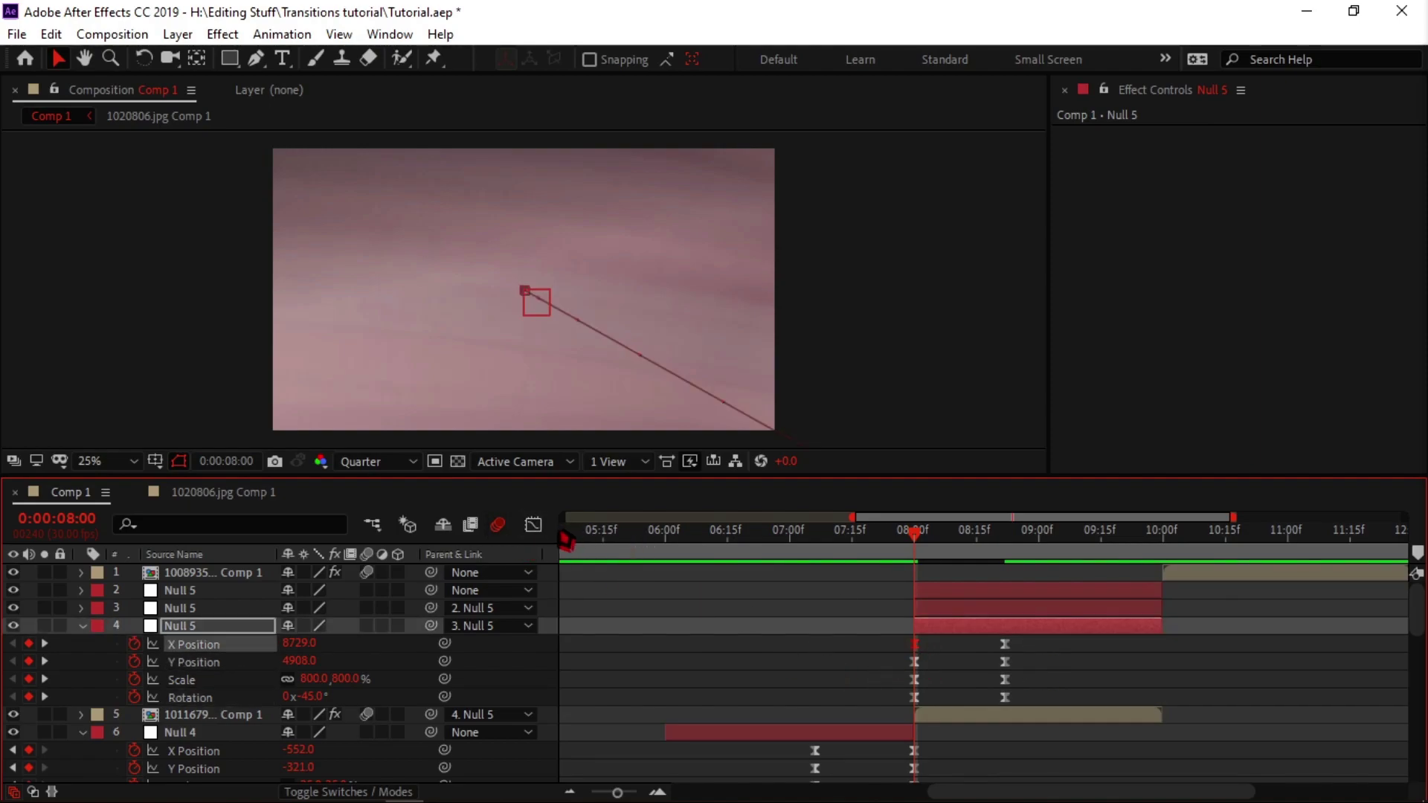
click(534, 525)
drag(951, 578, 917, 735)
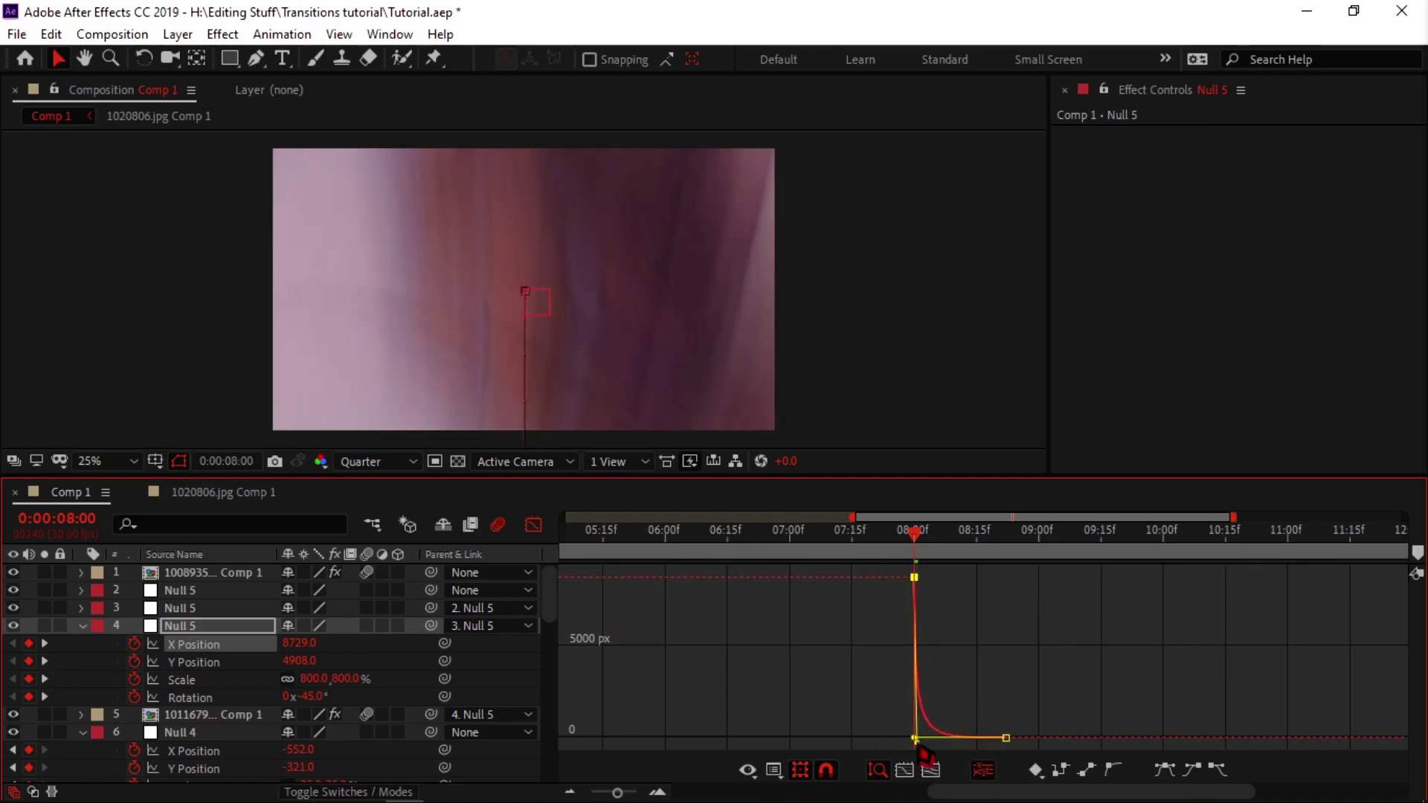
click(1008, 688)
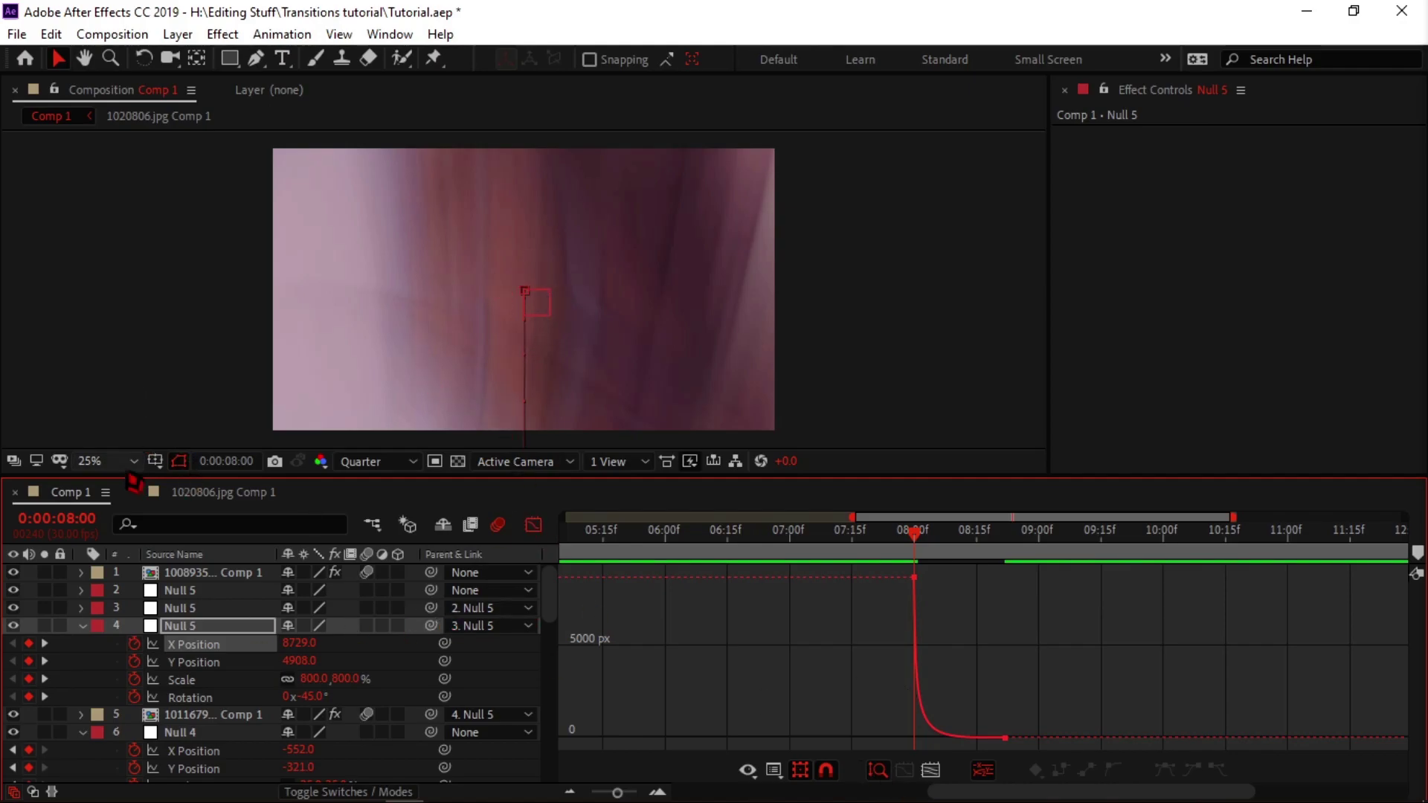
Examine the layer 4 null's motion path beyond the frame at 12.5% magnification and restore the fitted view.
click(104, 462)
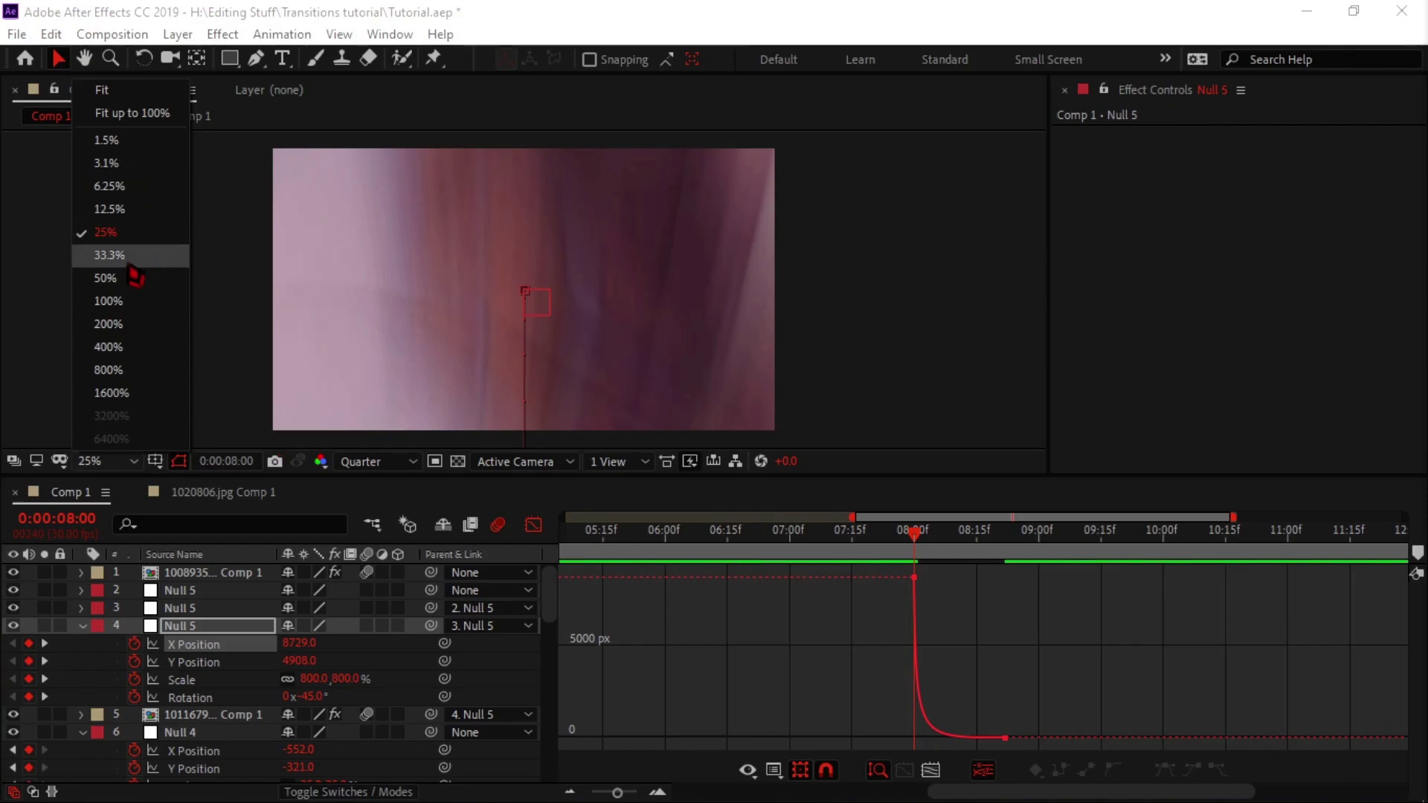
click(106, 209)
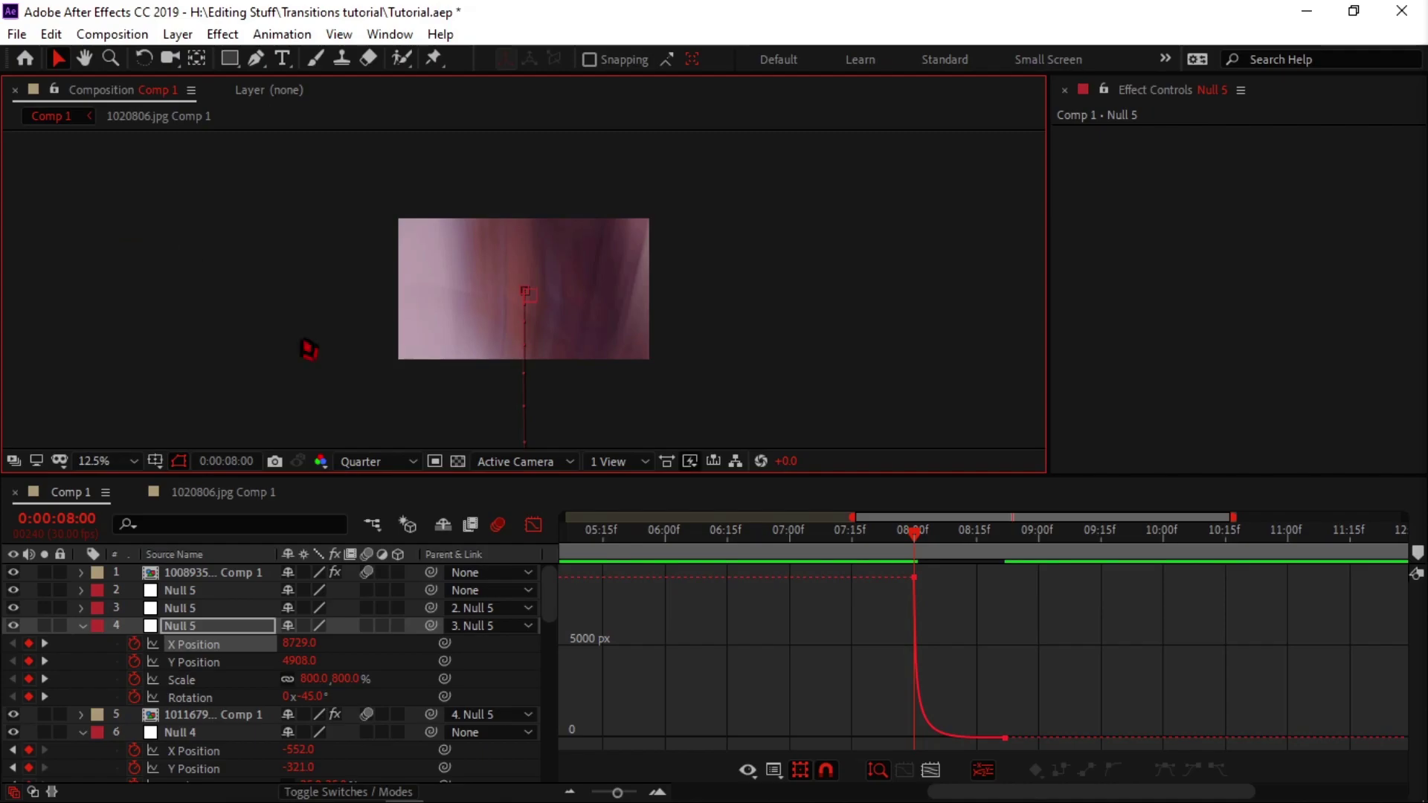
click(94, 464)
click(778, 385)
click(780, 386)
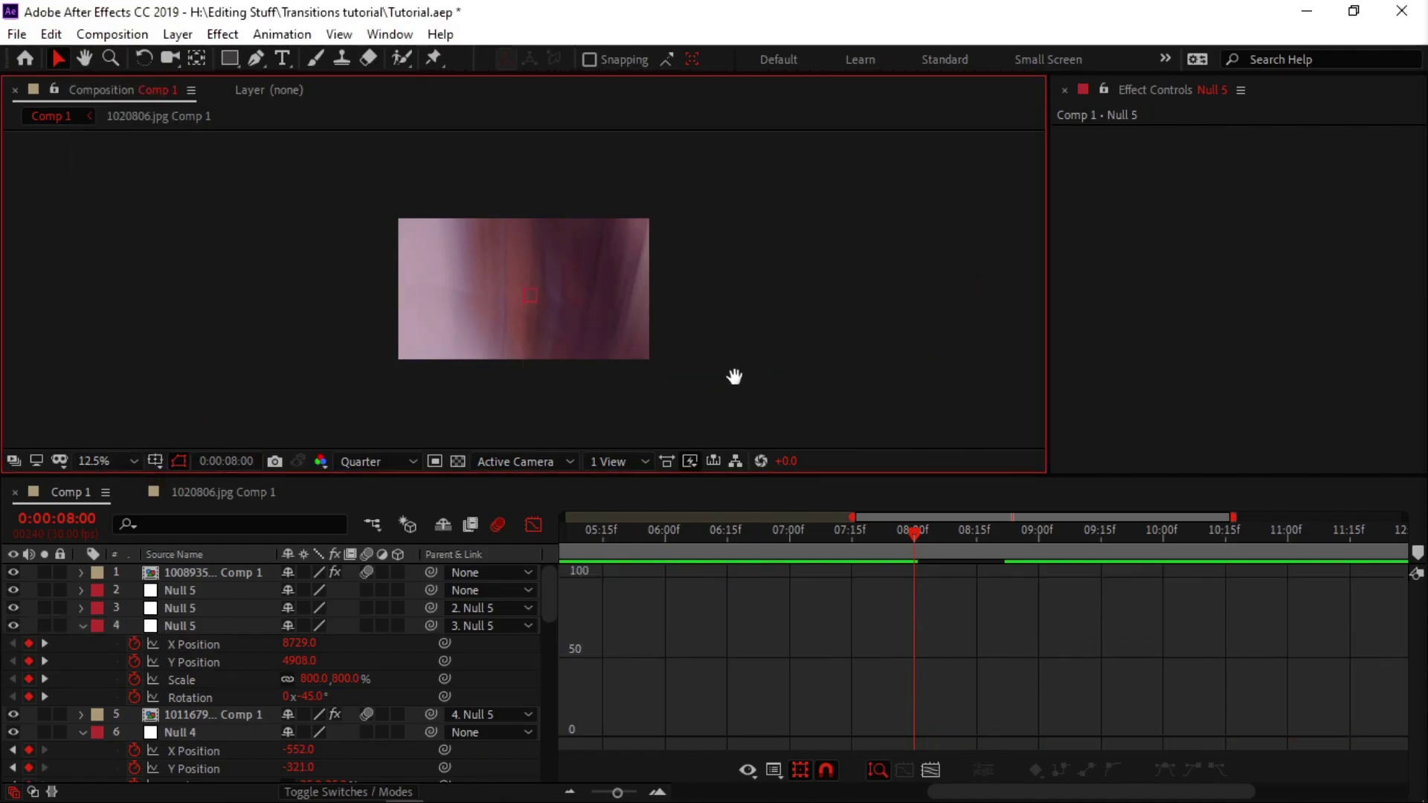
drag(734, 377, 747, 220)
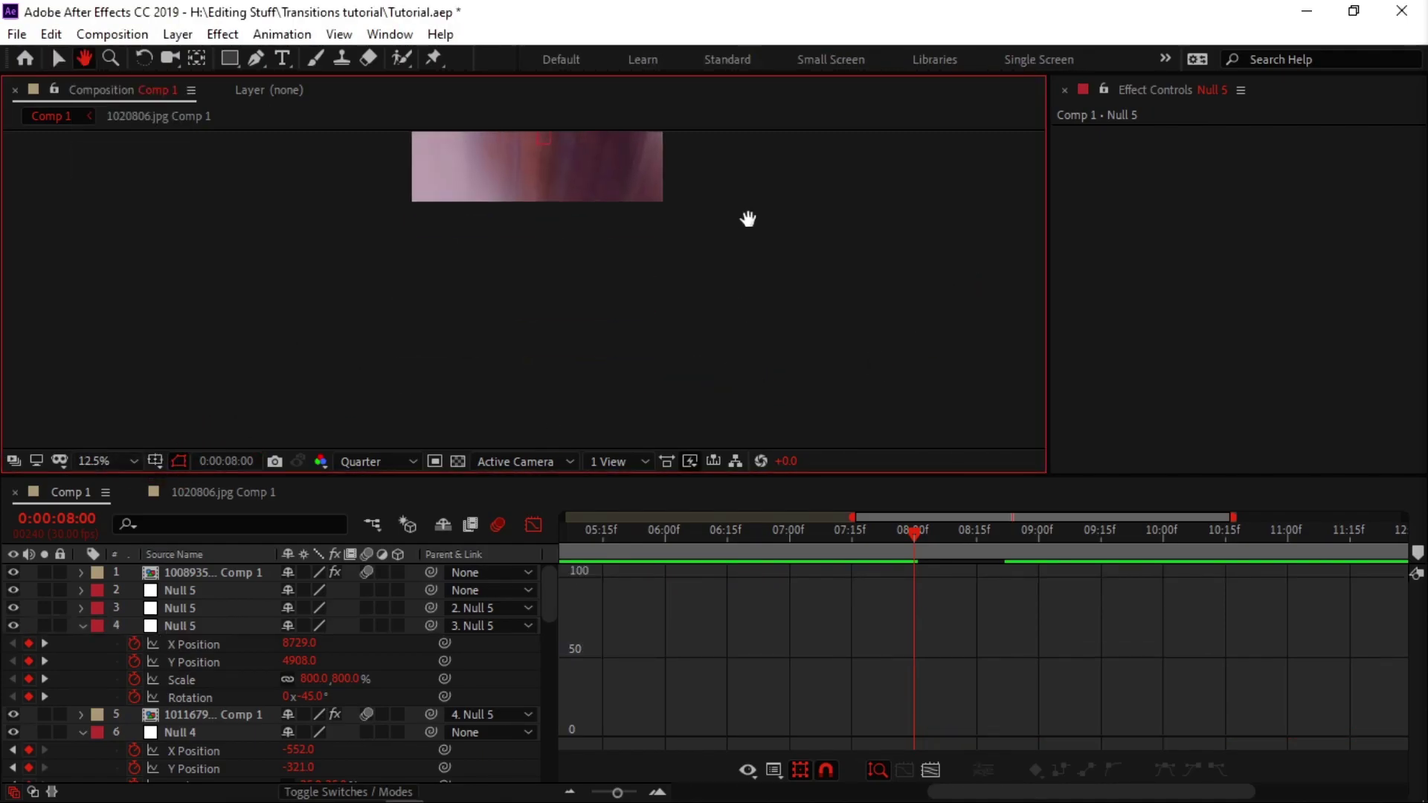
click(182, 647)
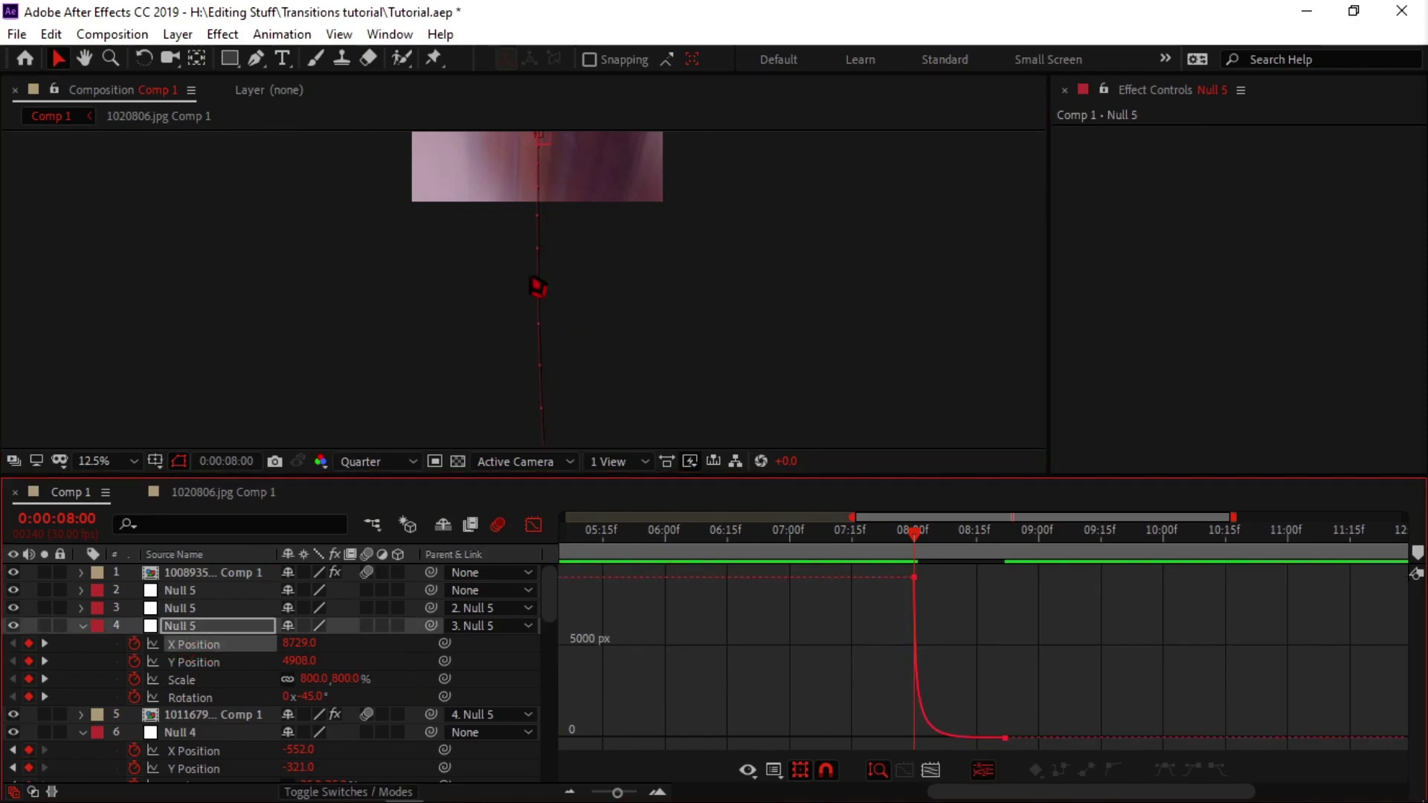
drag(348, 253, 323, 362)
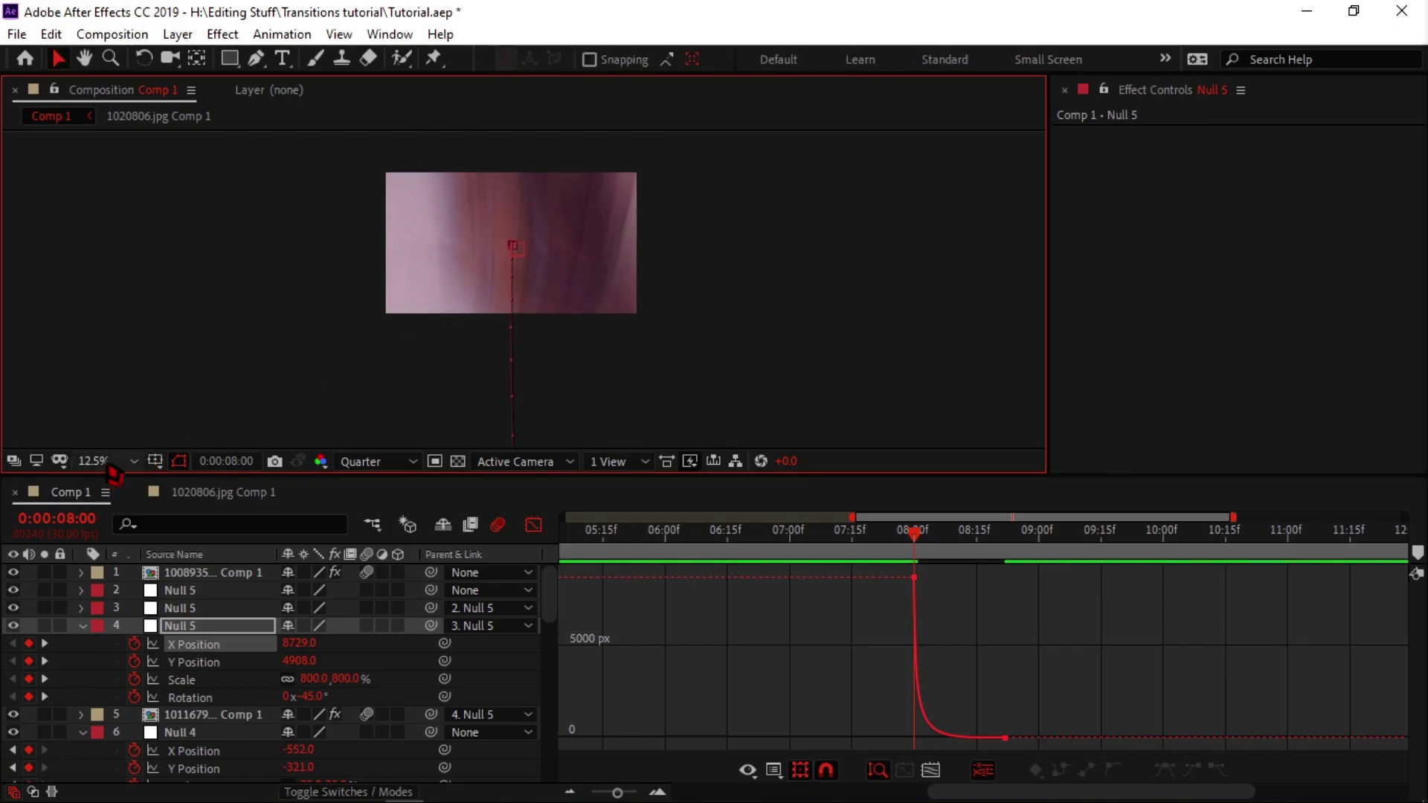
click(131, 461)
click(117, 115)
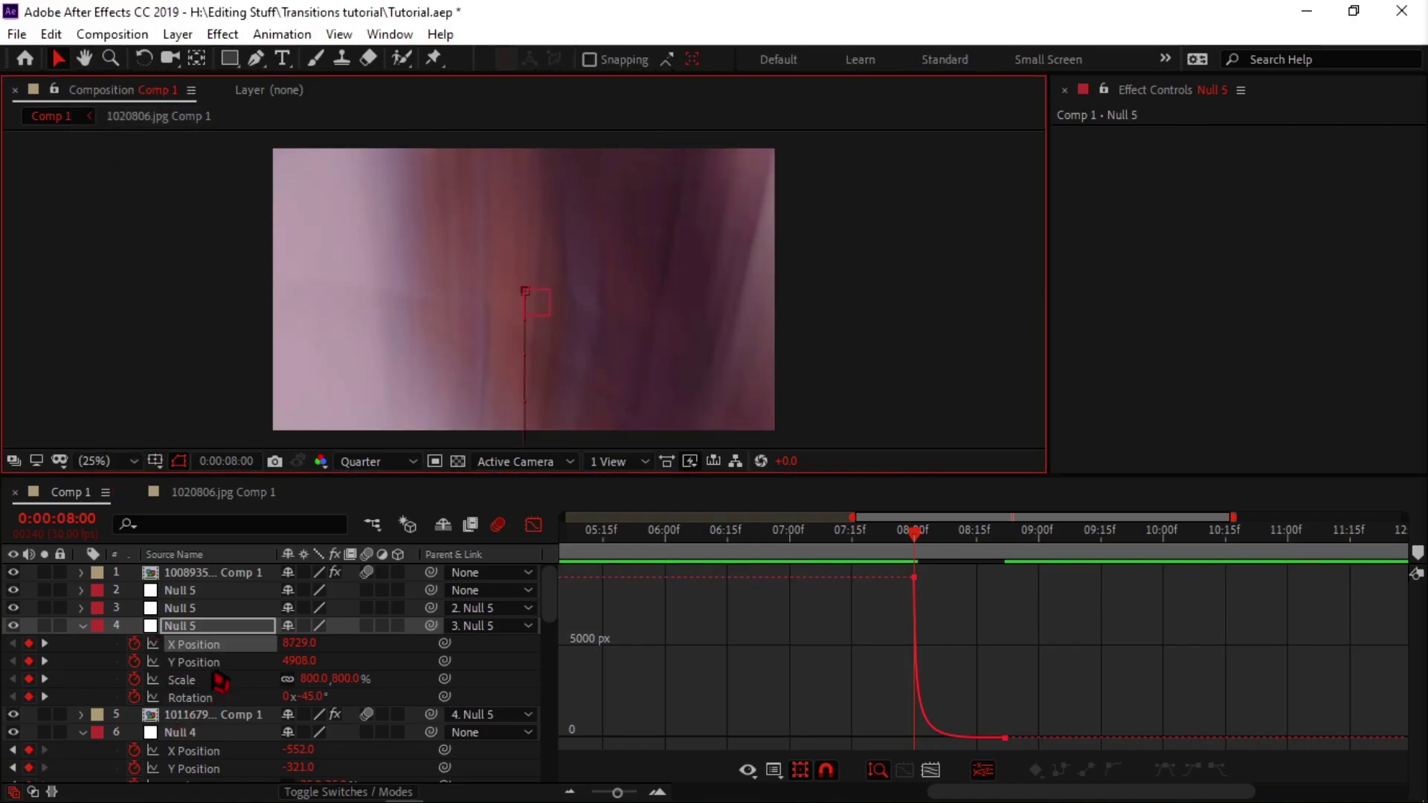
Reshape the layer 4 null's Y Position curve to drop steeply at 0:00:08:00 and flatten toward 0:00:08:22.
click(260, 664)
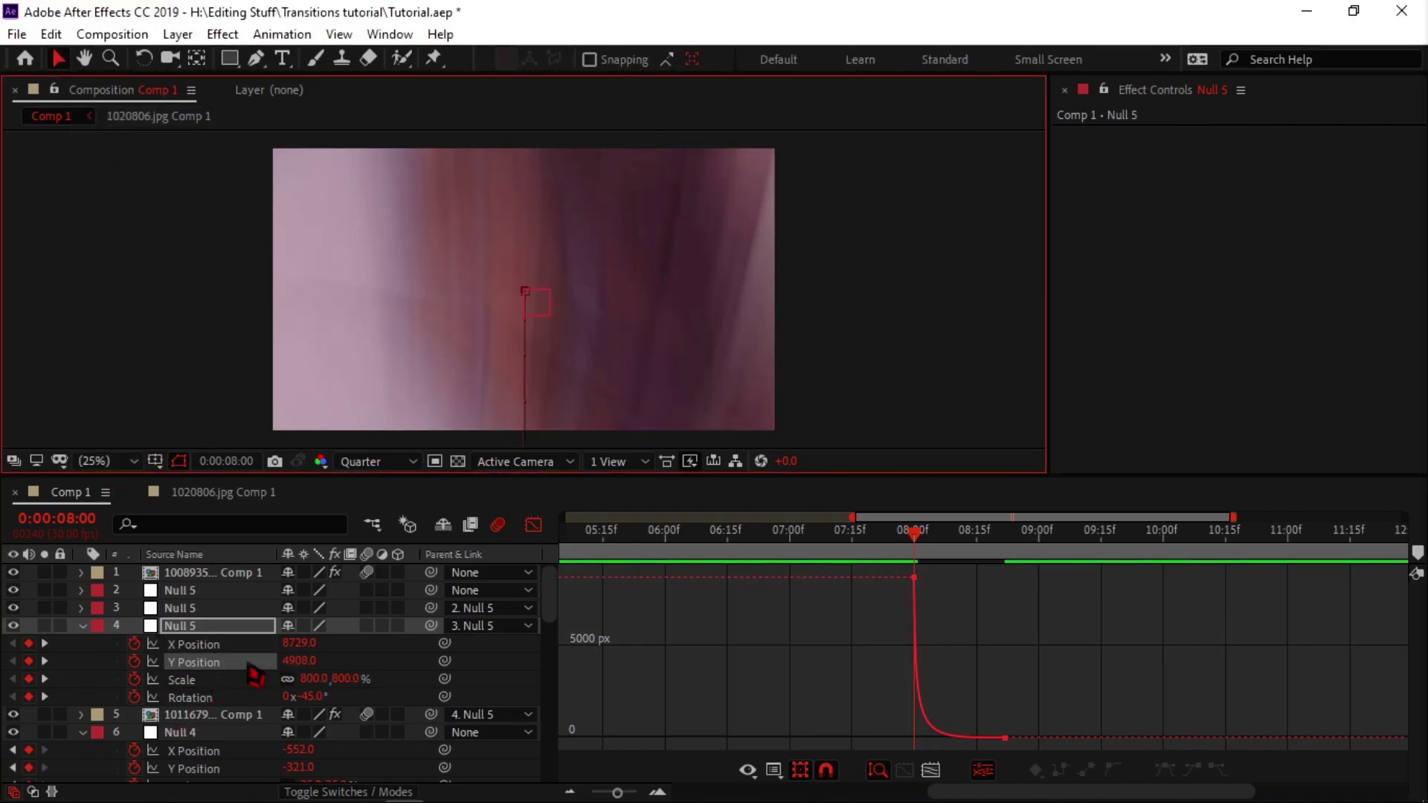
click(914, 578)
drag(945, 579, 848, 736)
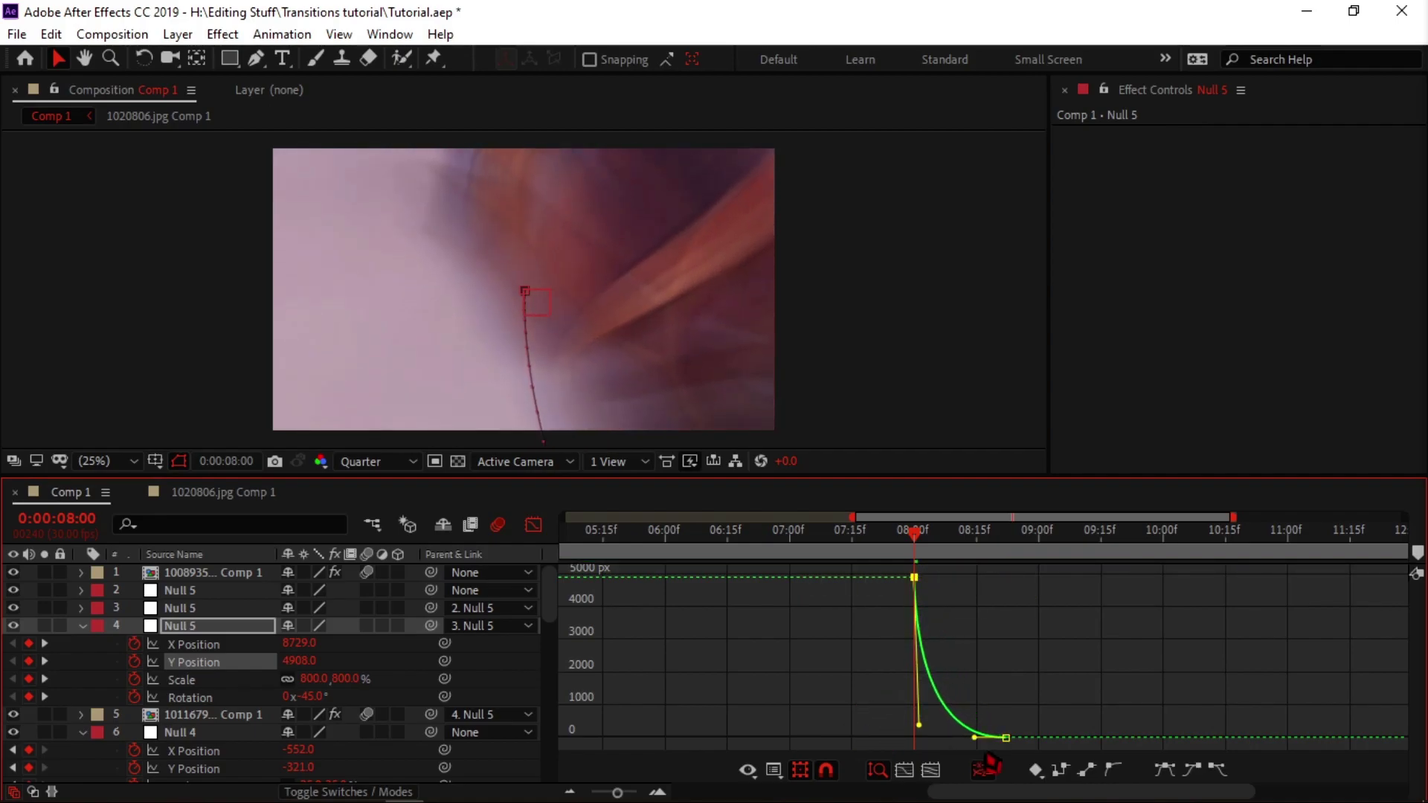
drag(975, 738, 924, 758)
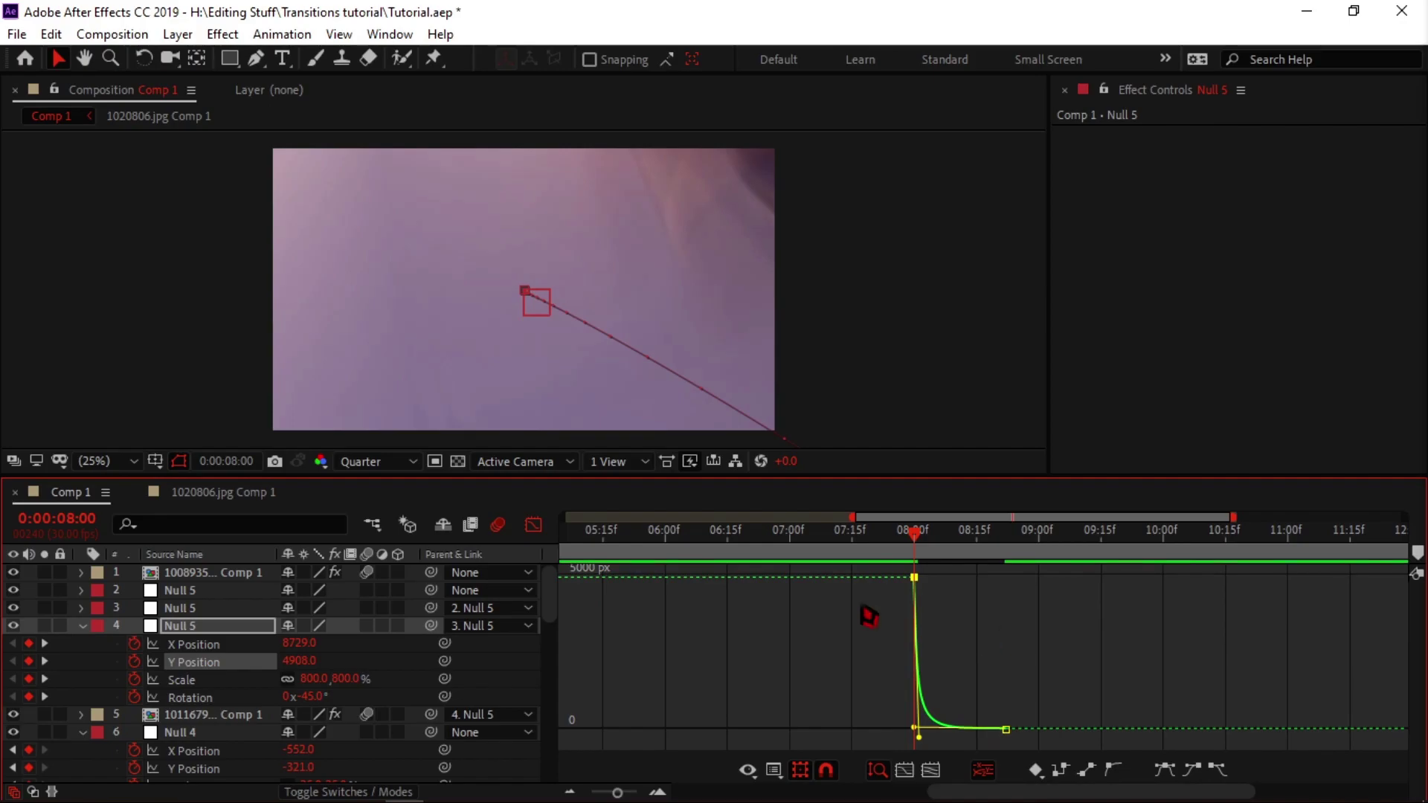
click(533, 525)
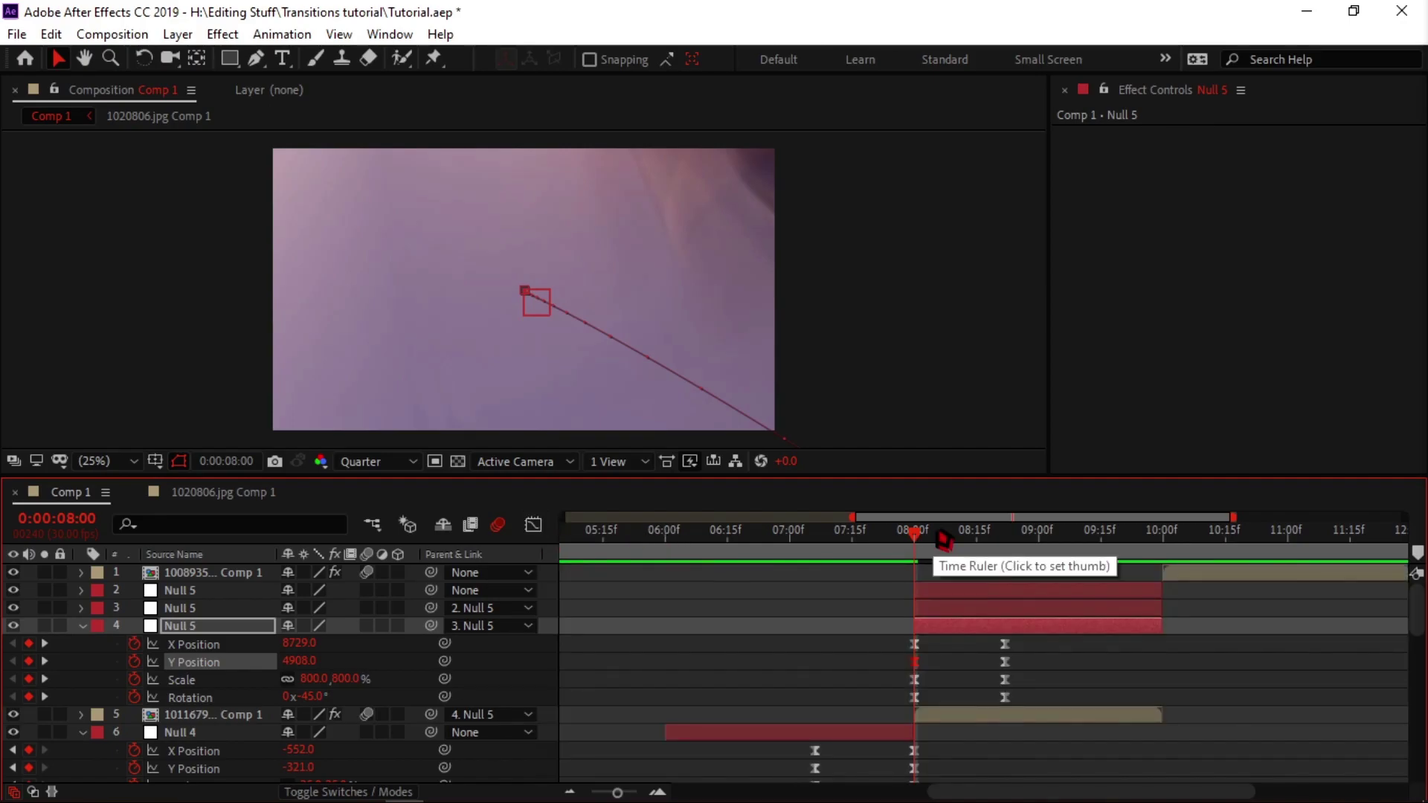
Play back the transition between the two clips that meet at 0:00:08:00.
click(905, 539)
drag(911, 543, 768, 543)
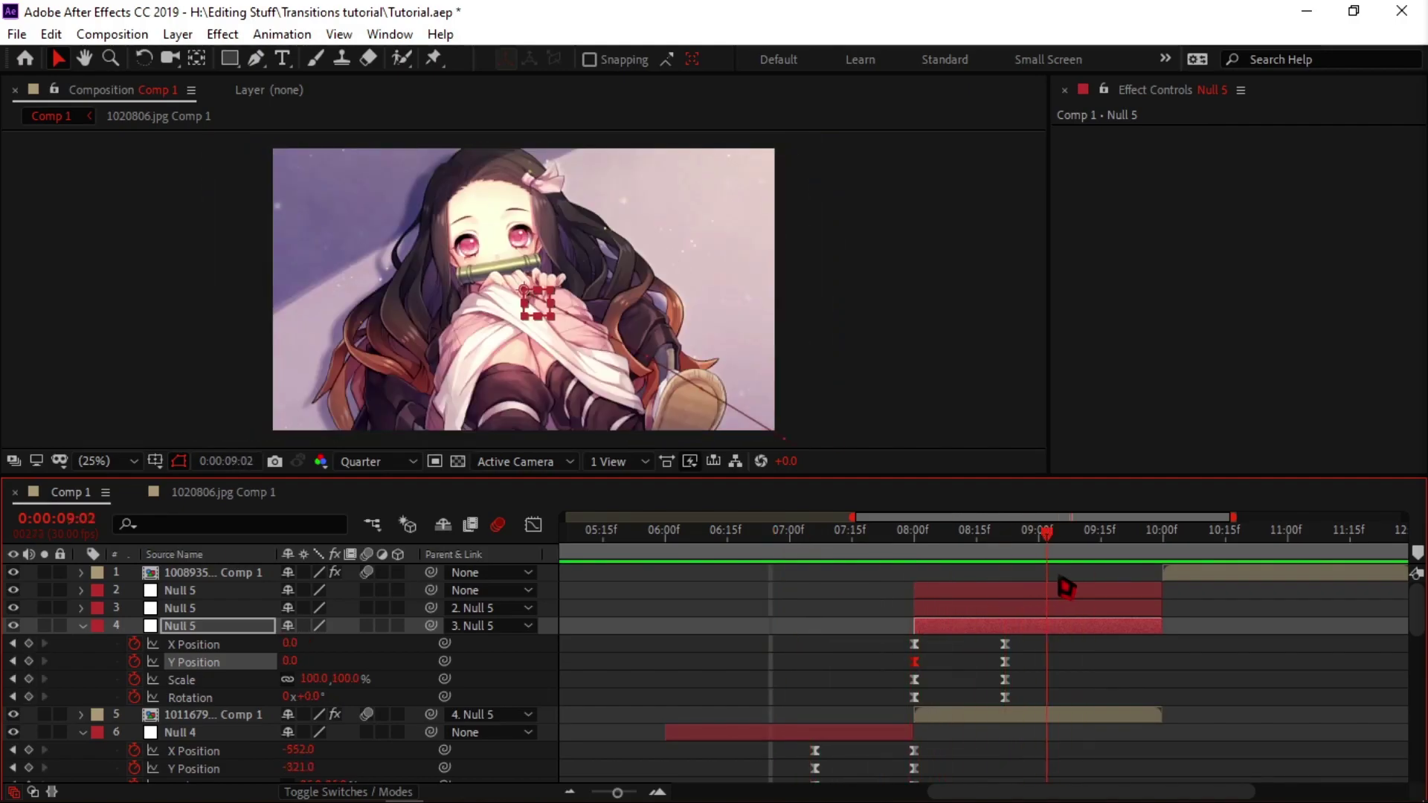
key(space)
Copy the layer 7 null's two Scale keyframes onto the layer 3 null, starting at 0:00:08:16.
drag(1012, 580, 982, 581)
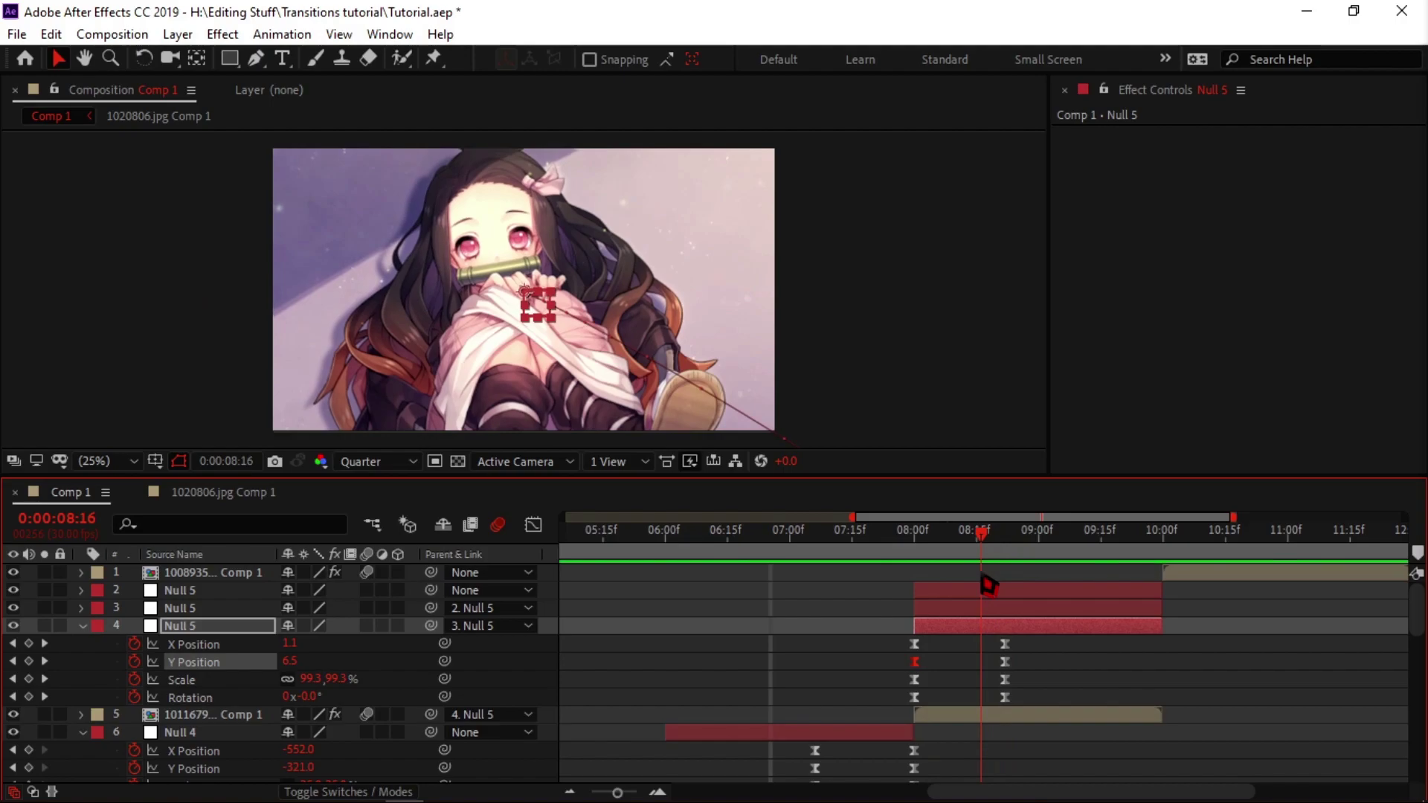
click(1010, 616)
key(s)
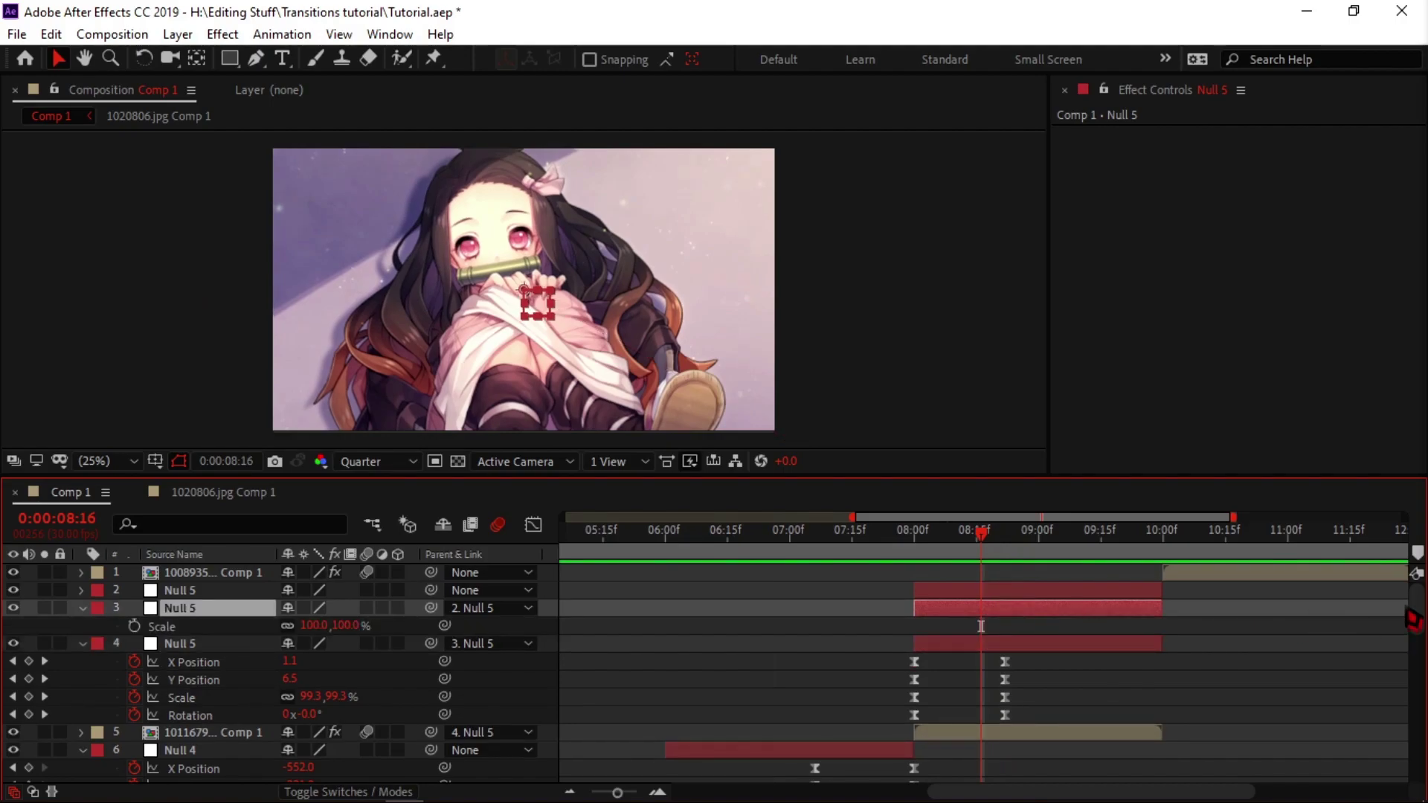
drag(1415, 606, 1415, 650)
click(711, 668)
drag(718, 662, 920, 688)
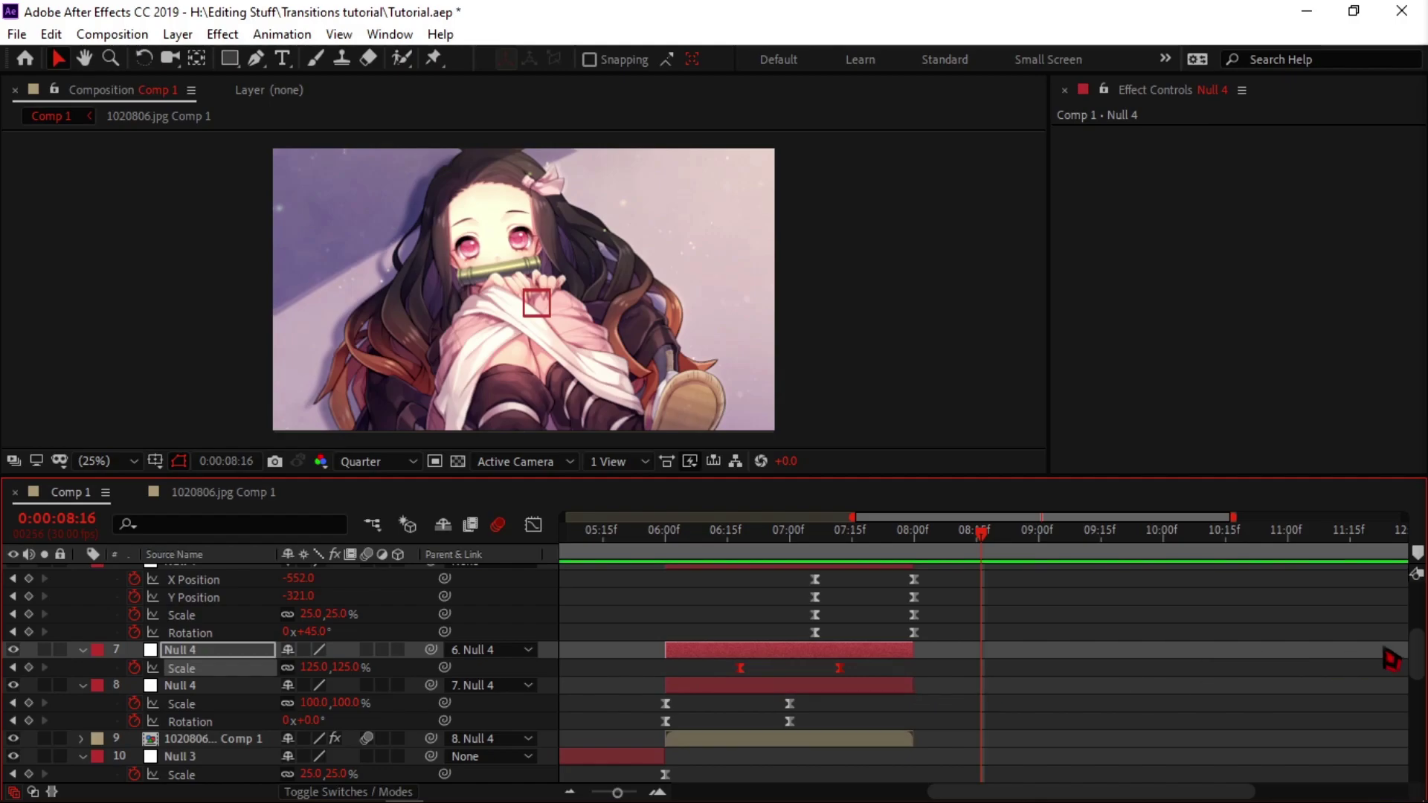
drag(1418, 646, 1417, 588)
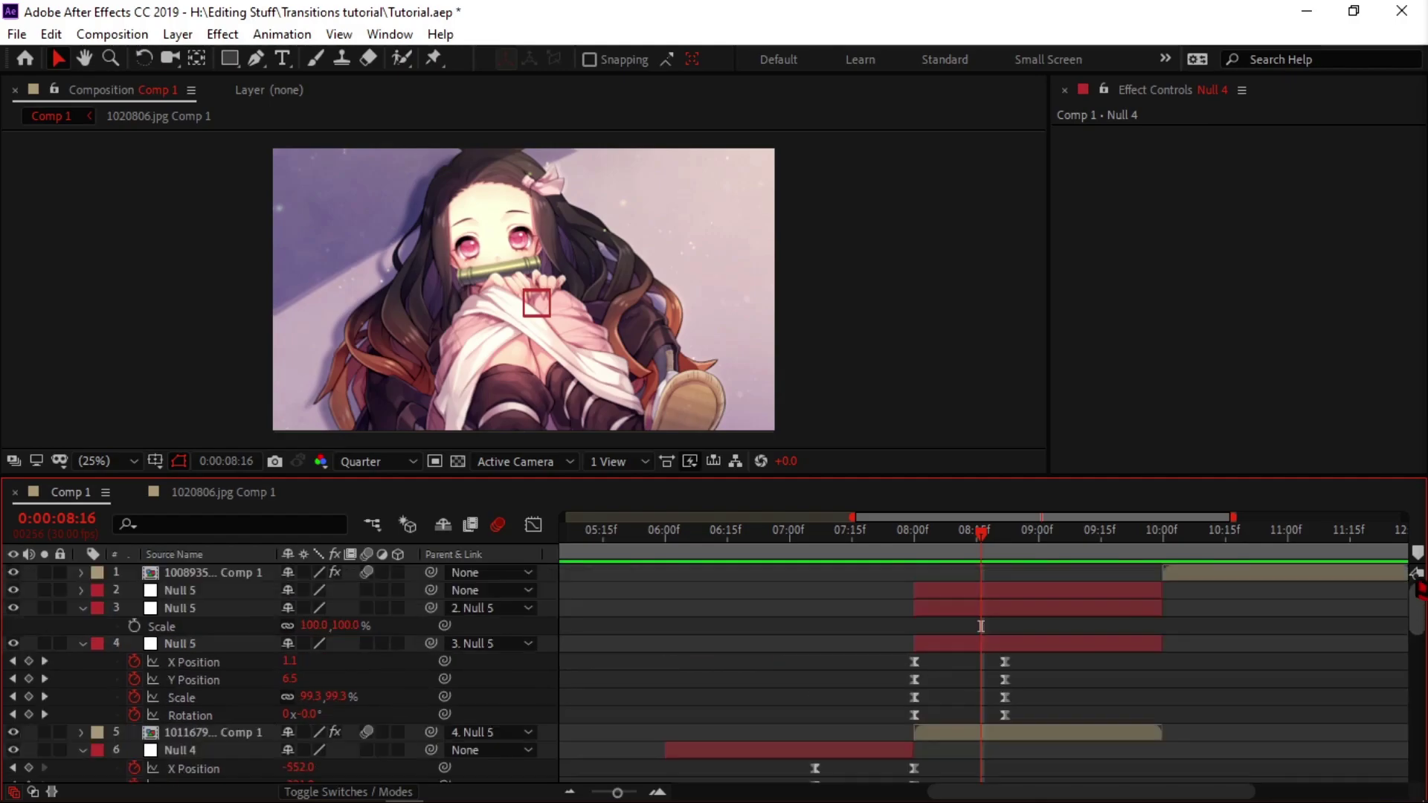
click(1047, 615)
key(ctrl+v)
Copy the layer 6 null's two Scale keyframes onto the layer 2 null, starting at 0:00:09:02.
drag(1419, 629, 1417, 677)
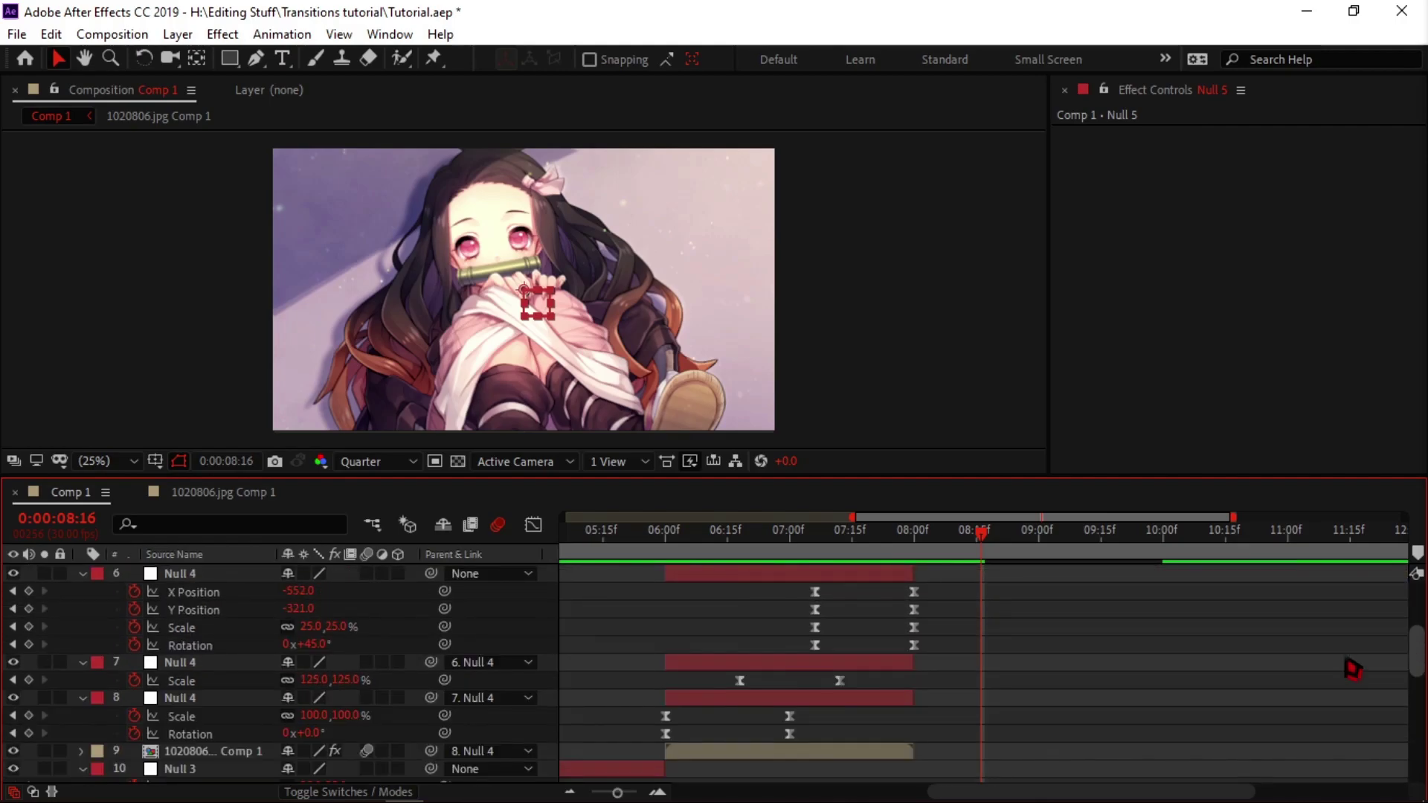
scroll(771, 662, up, 1)
drag(794, 626, 992, 647)
drag(1413, 649, 1417, 595)
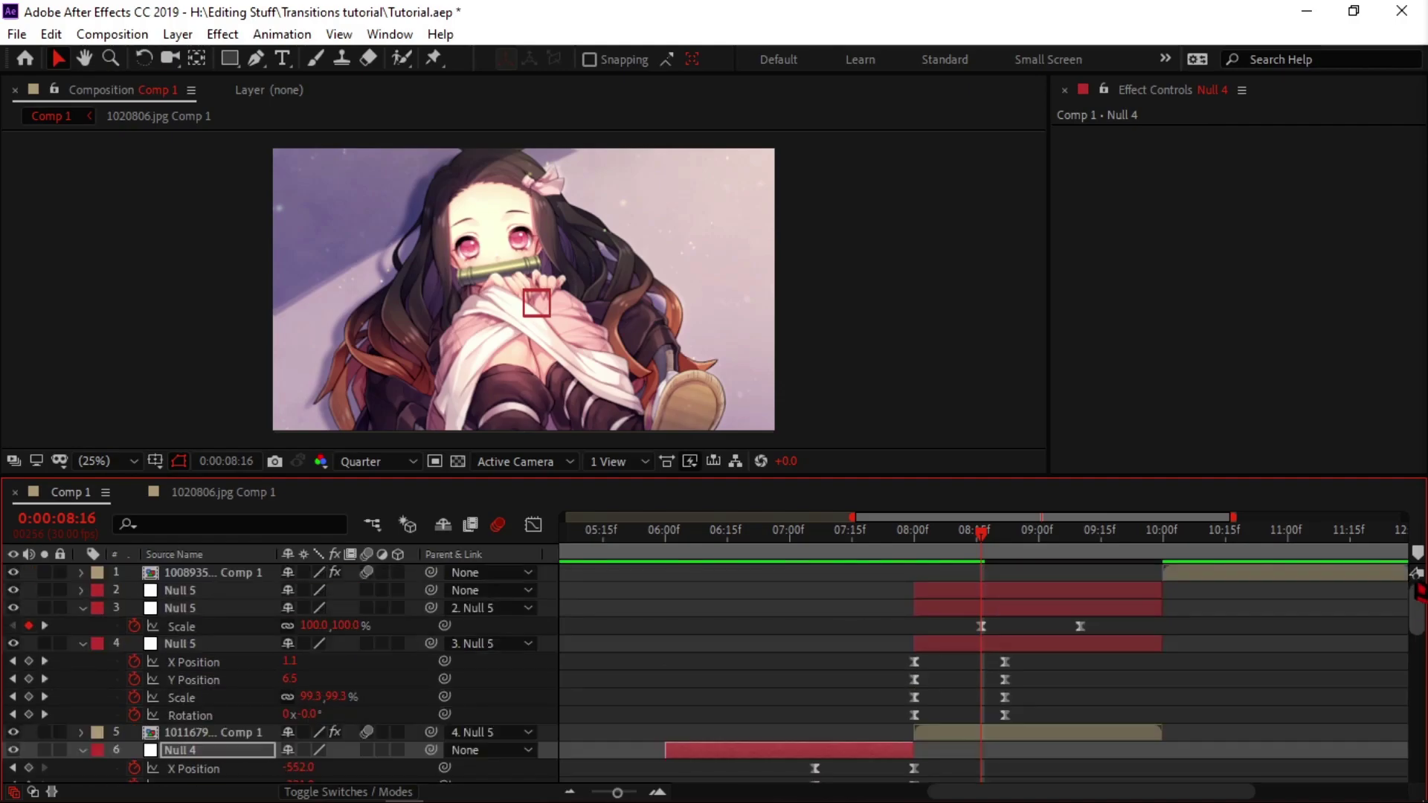
click(1063, 596)
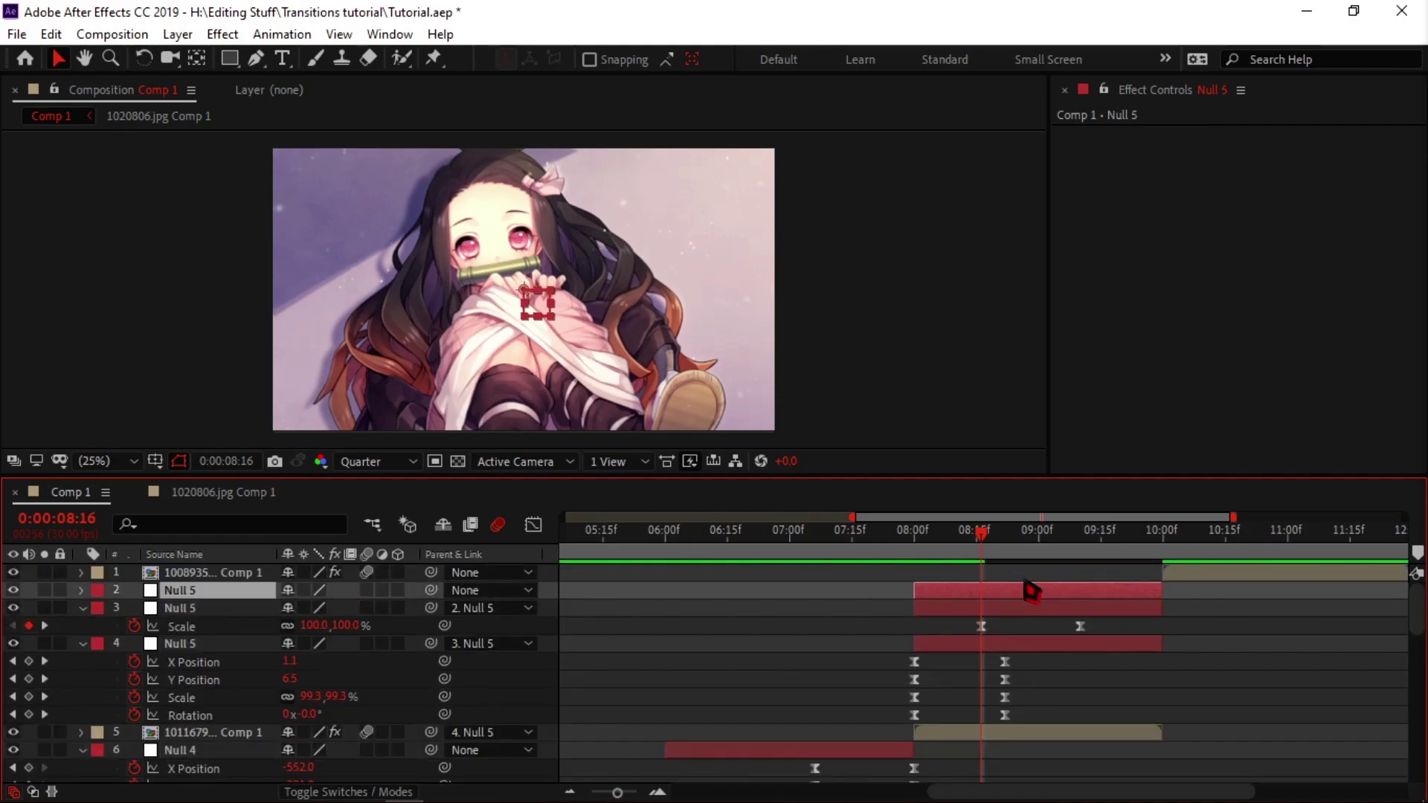
key(s)
drag(982, 532, 1048, 554)
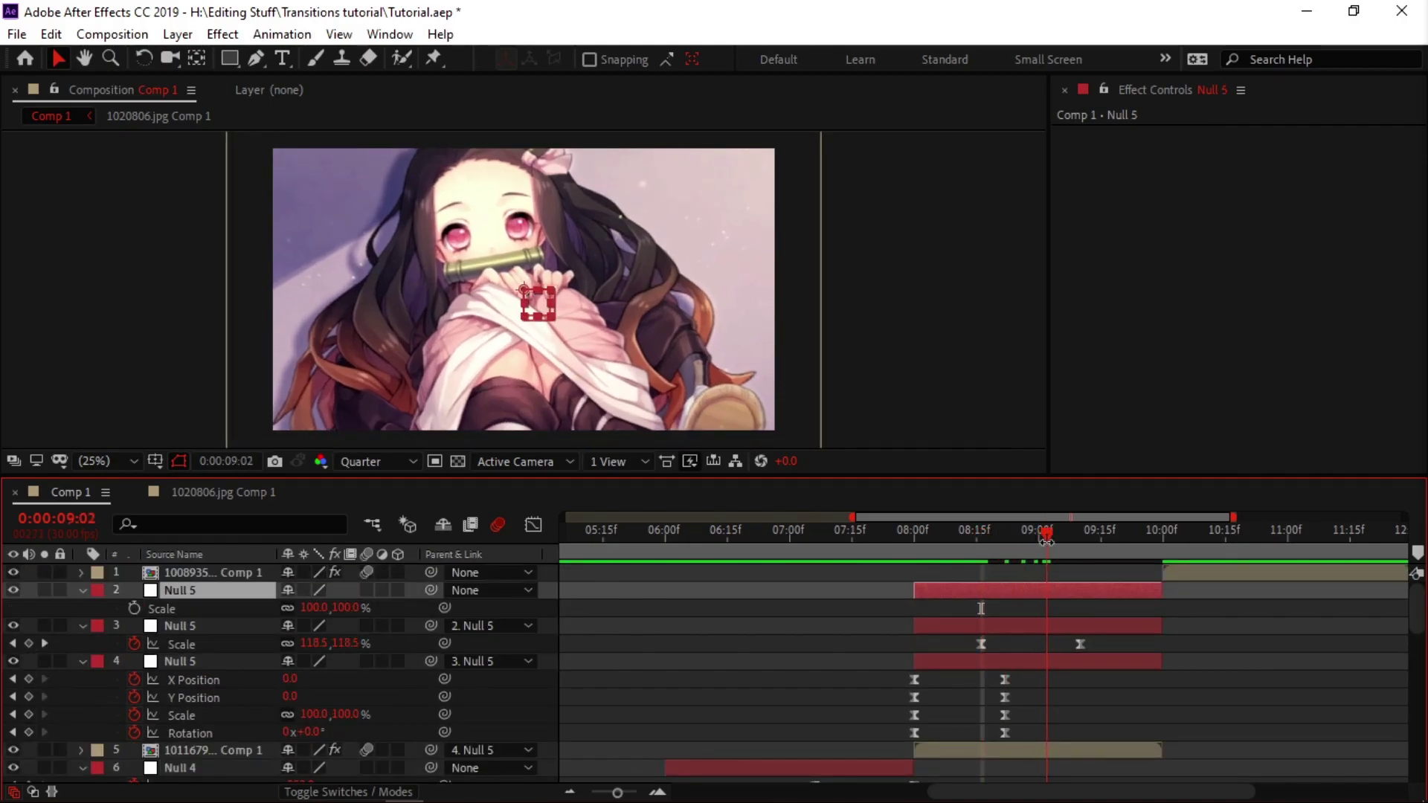
key(alt+shift+s)
Move the layer 2 null's last Scale keyframe to 0:00:10:00 and its first one to 0:00:09:02.
drag(1153, 624, 1163, 625)
click(1080, 620)
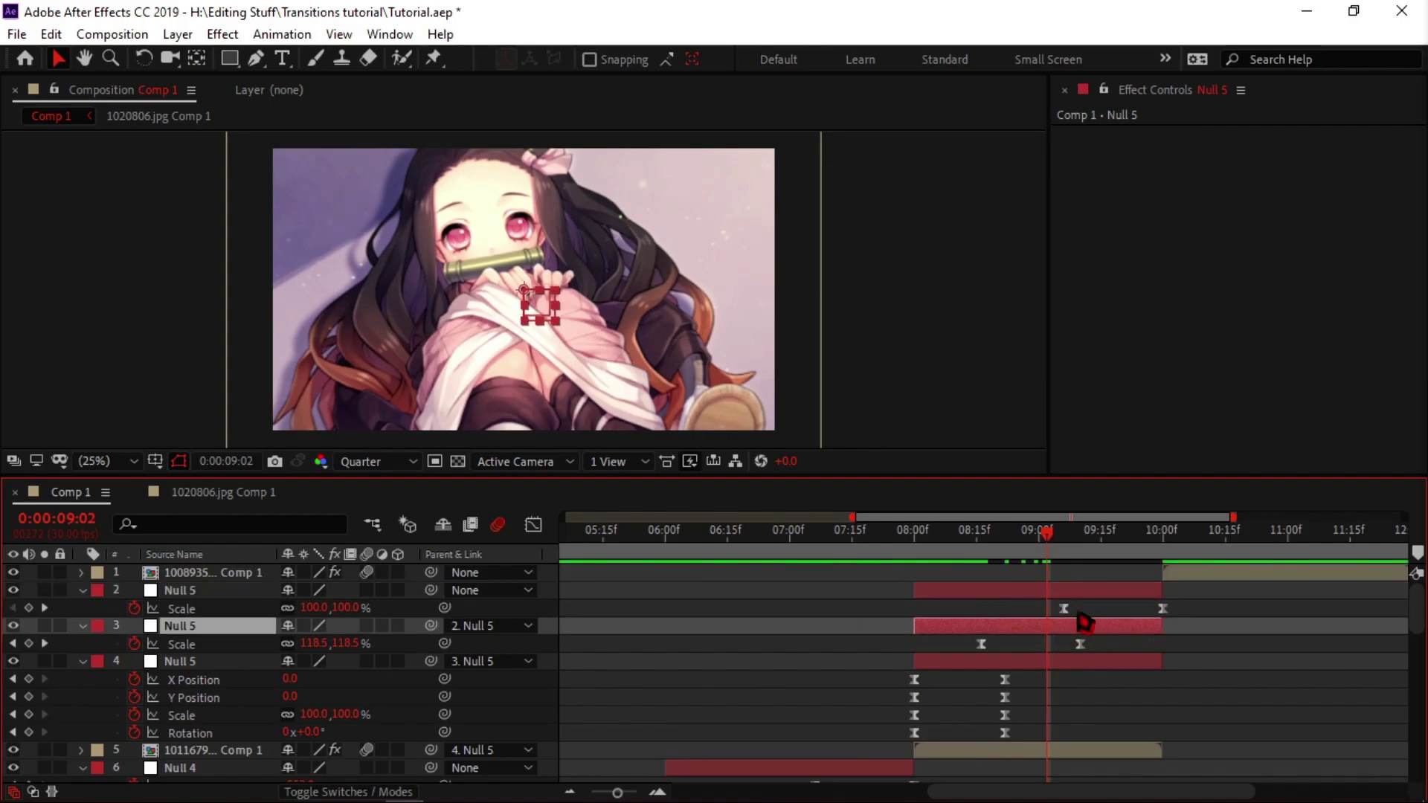
drag(1064, 609, 1049, 609)
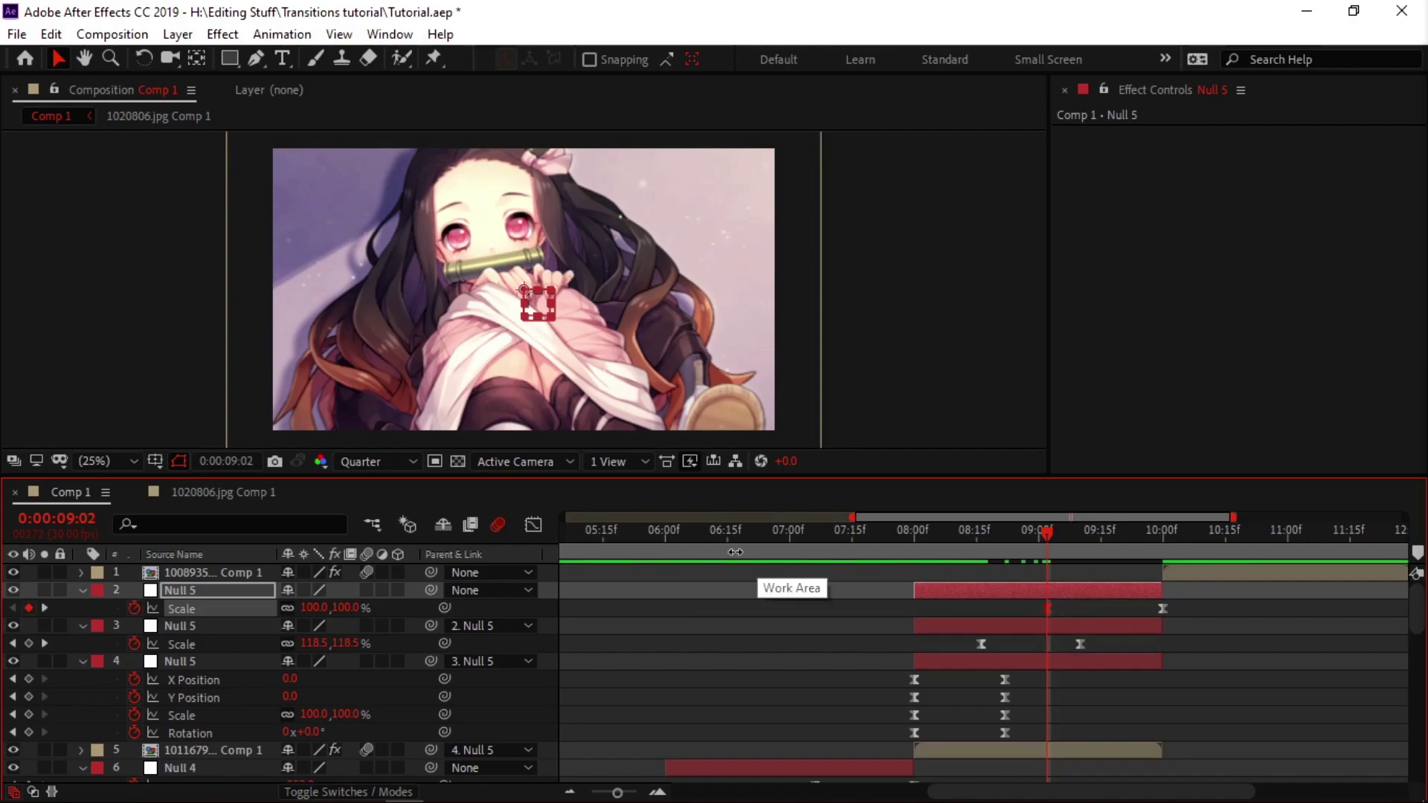
Reshape the layer 2 null's Scale curve to stay flat after 0:00:09:02 and drop steeply into 0:00:10:00.
click(533, 525)
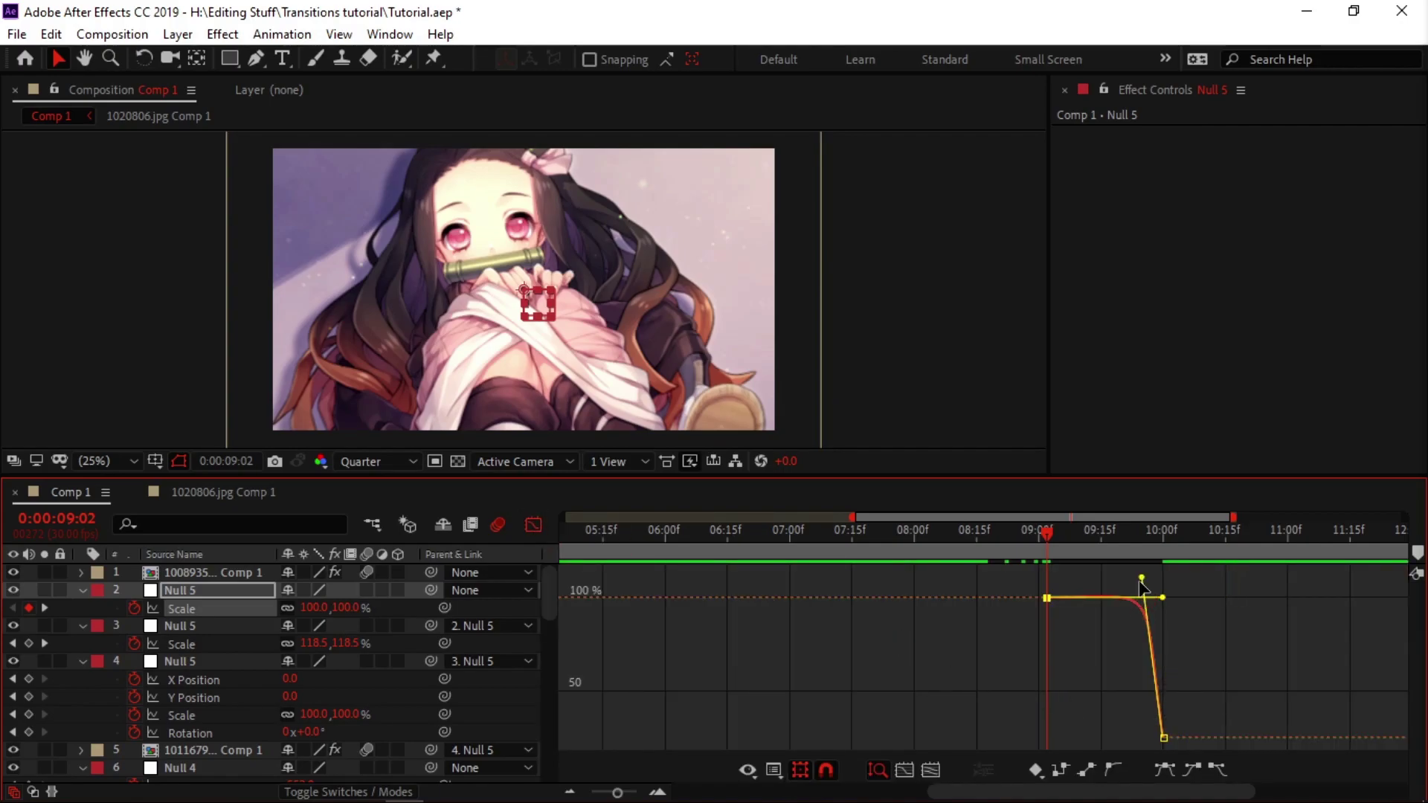
drag(1142, 577, 1171, 596)
click(1182, 627)
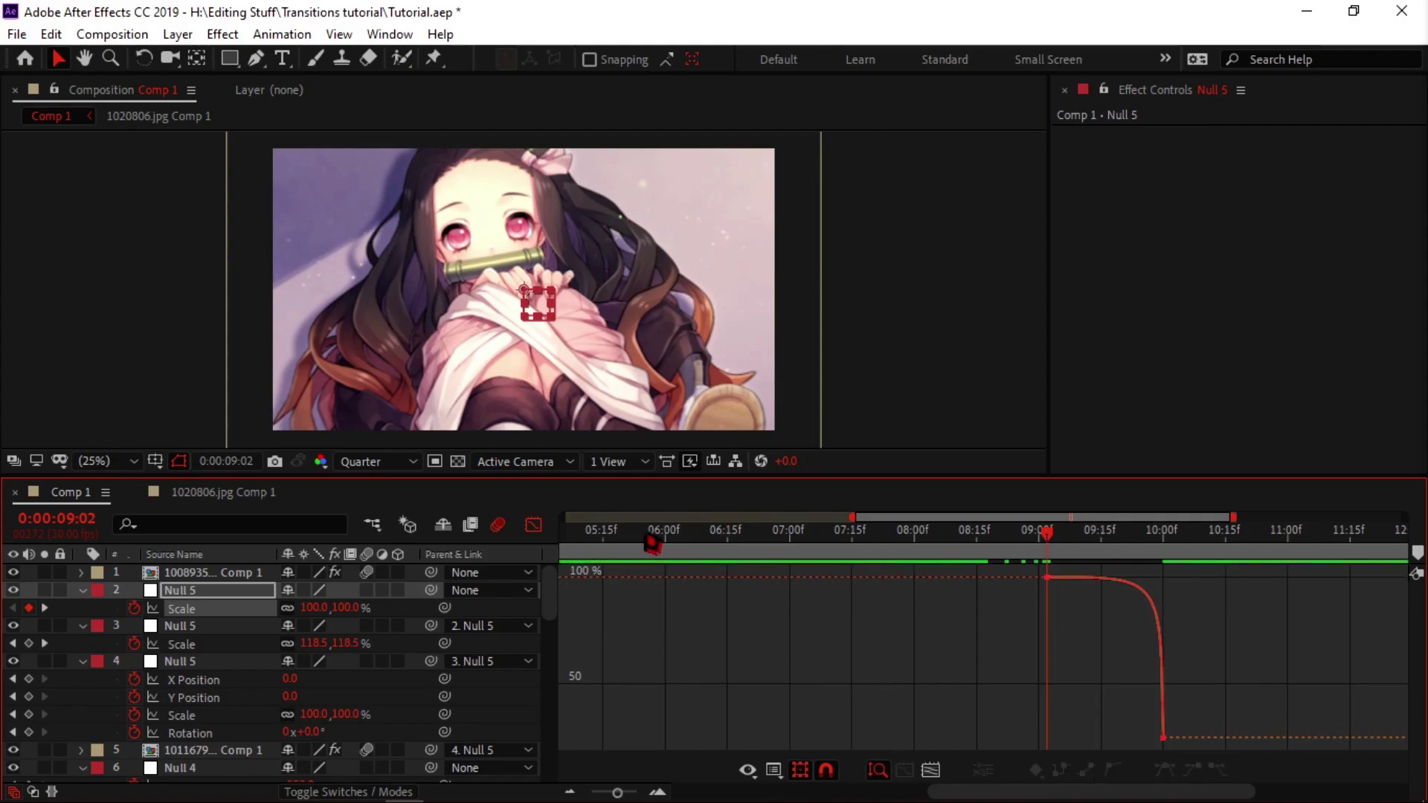
click(533, 525)
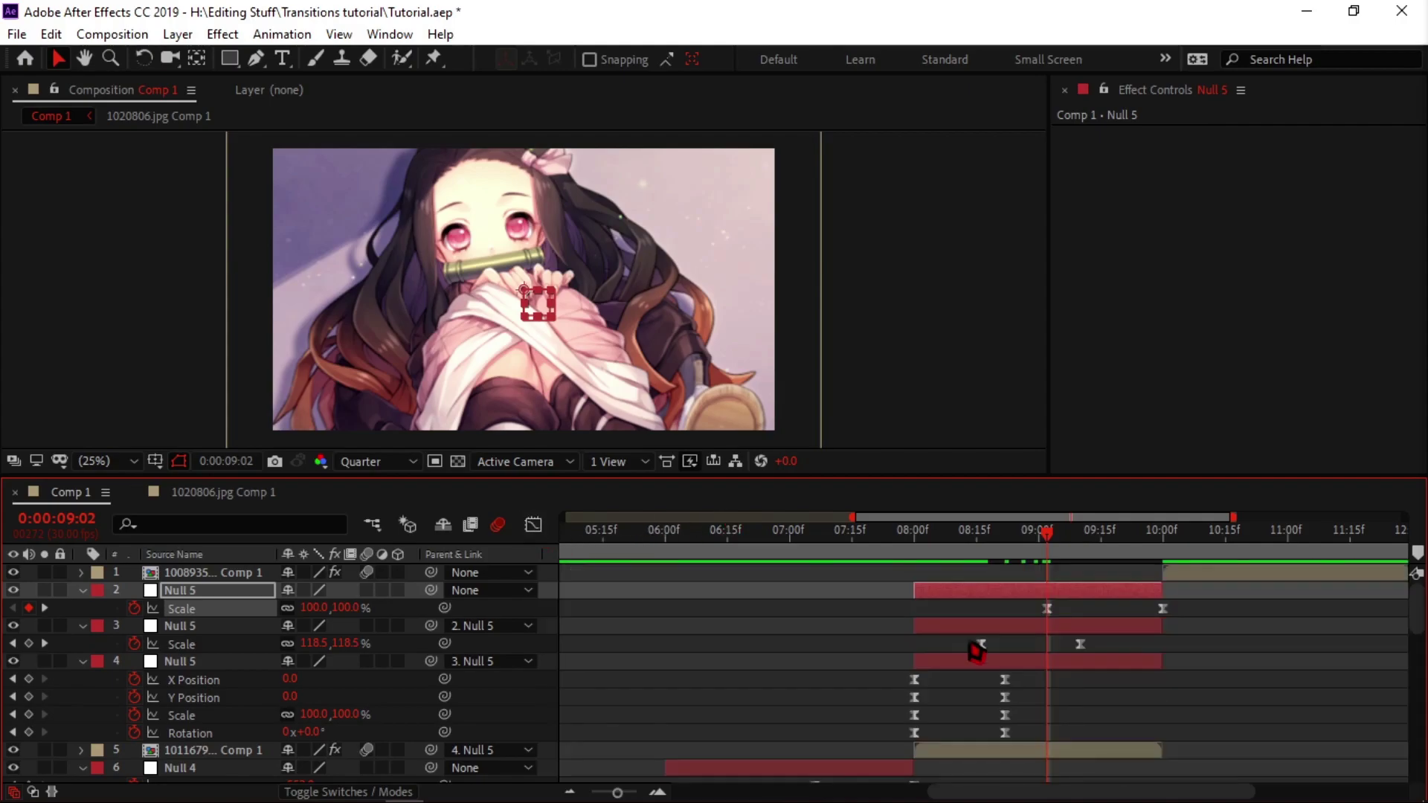
Separate the layer 2 null's Position into X and Y dimensions and keyframe both at 0:00:09:02.
click(1094, 593)
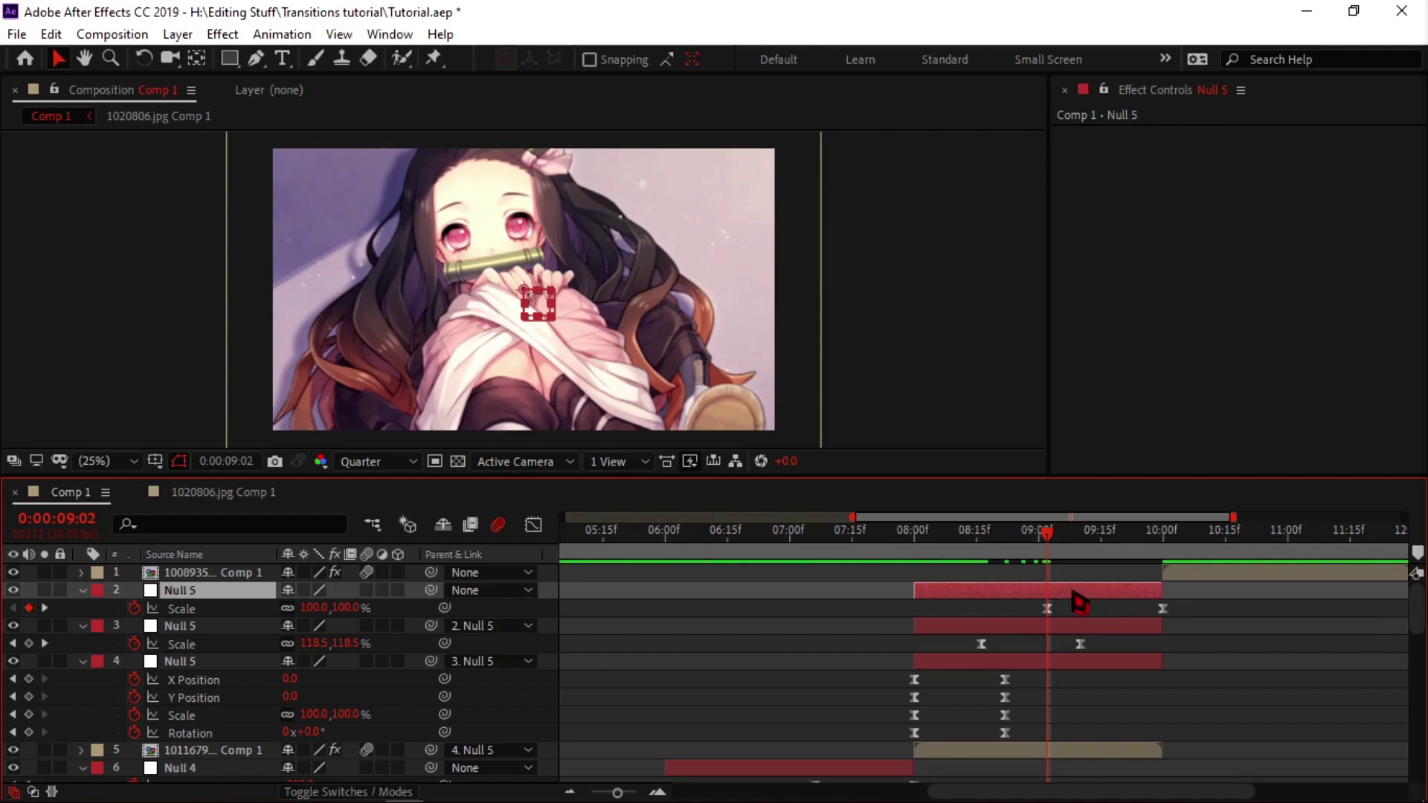
drag(1051, 546, 1072, 547)
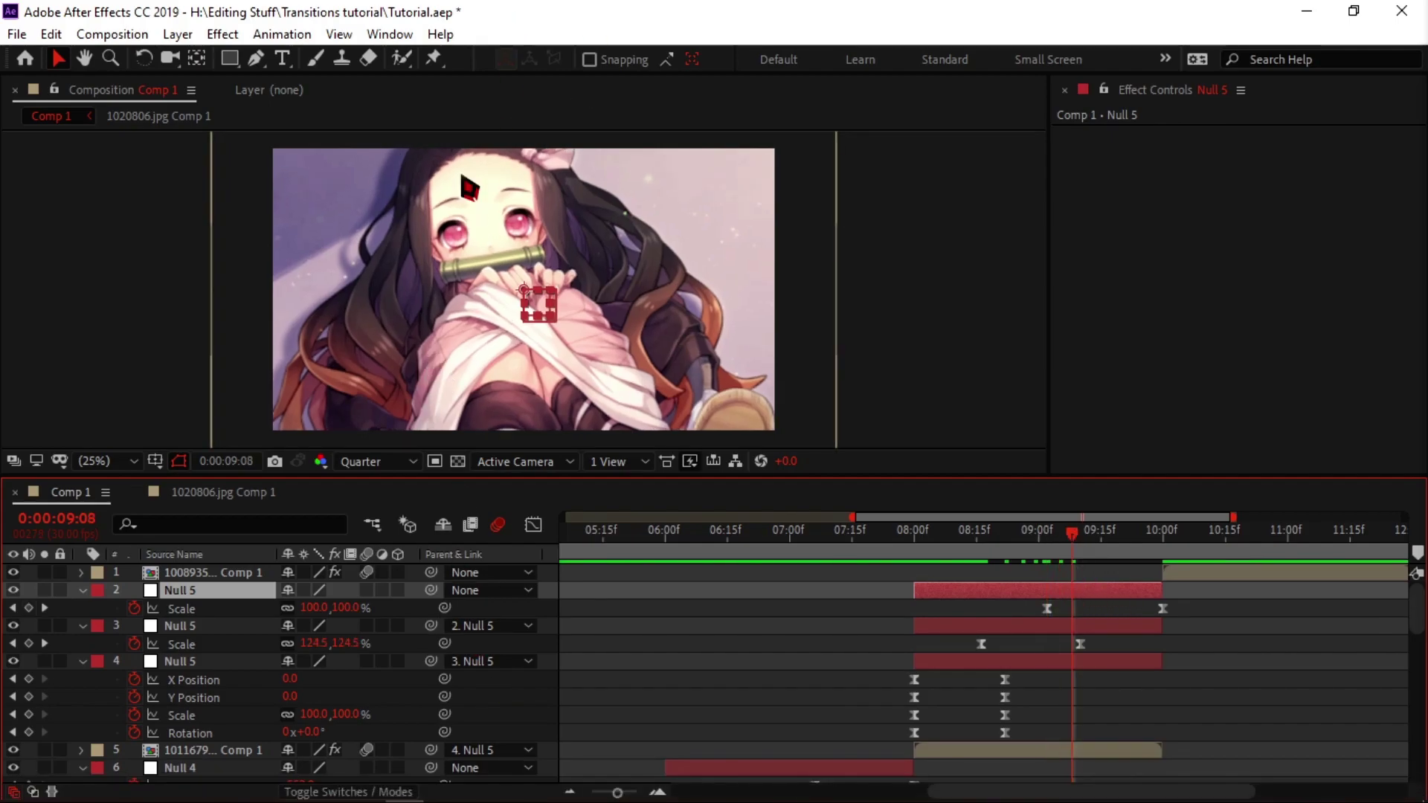
click(234, 574)
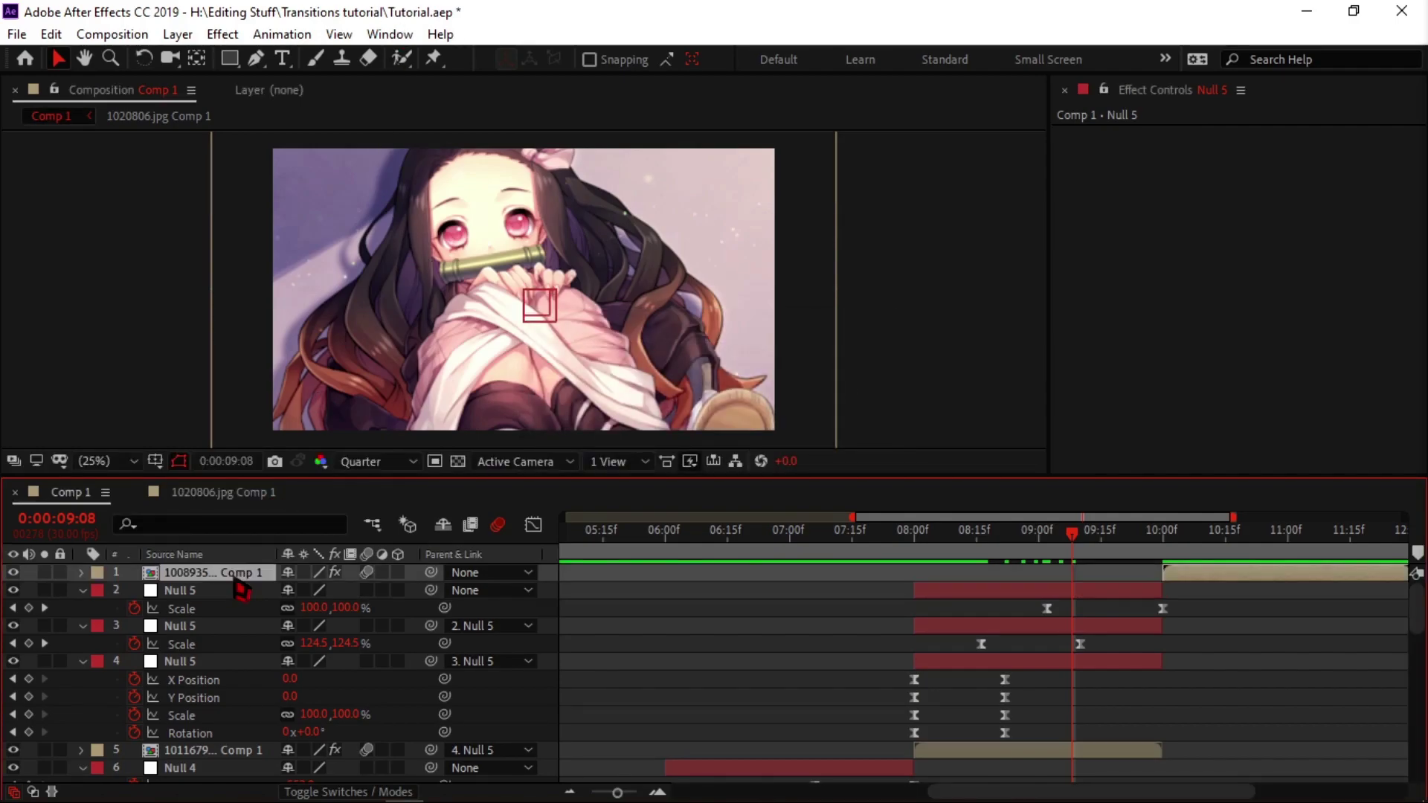
click(242, 590)
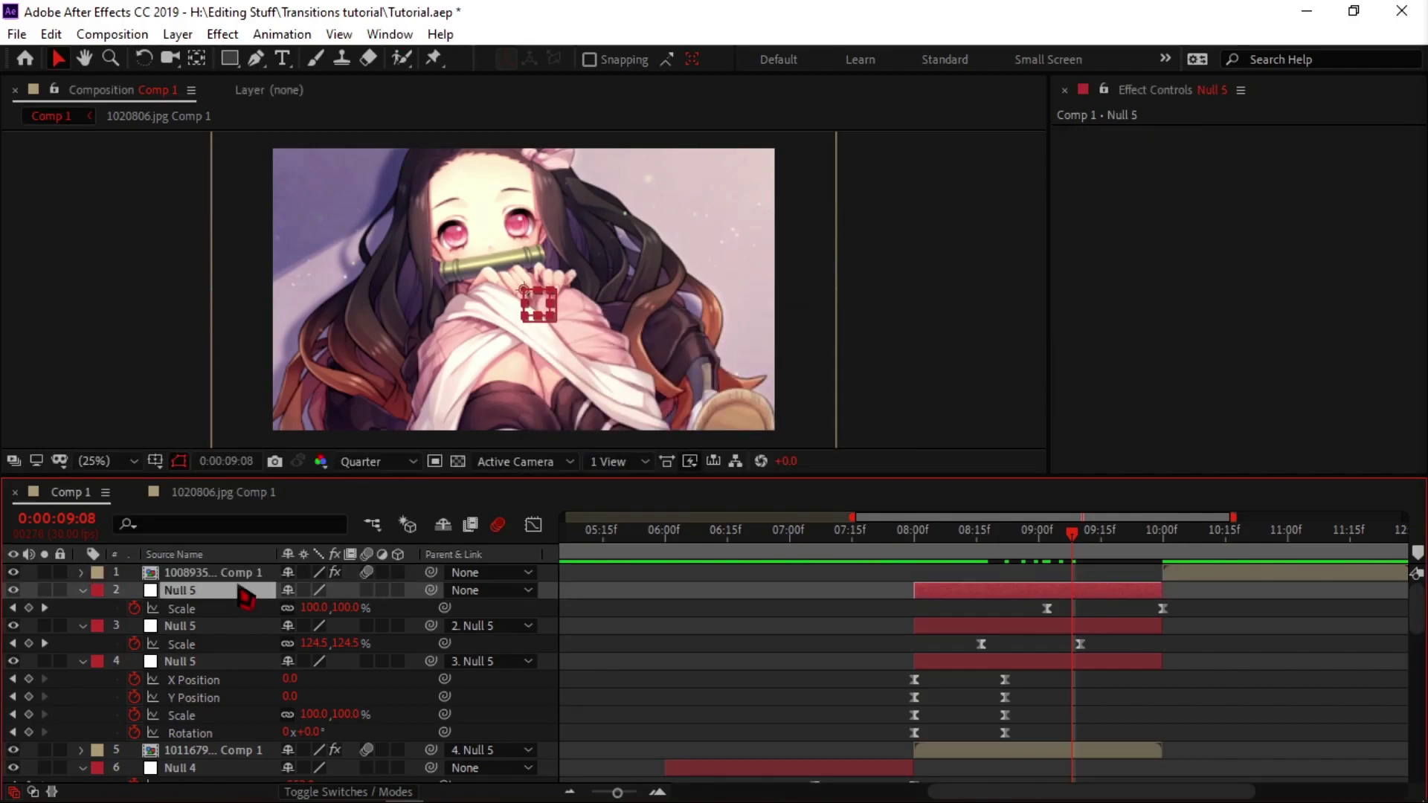
key(shift+p)
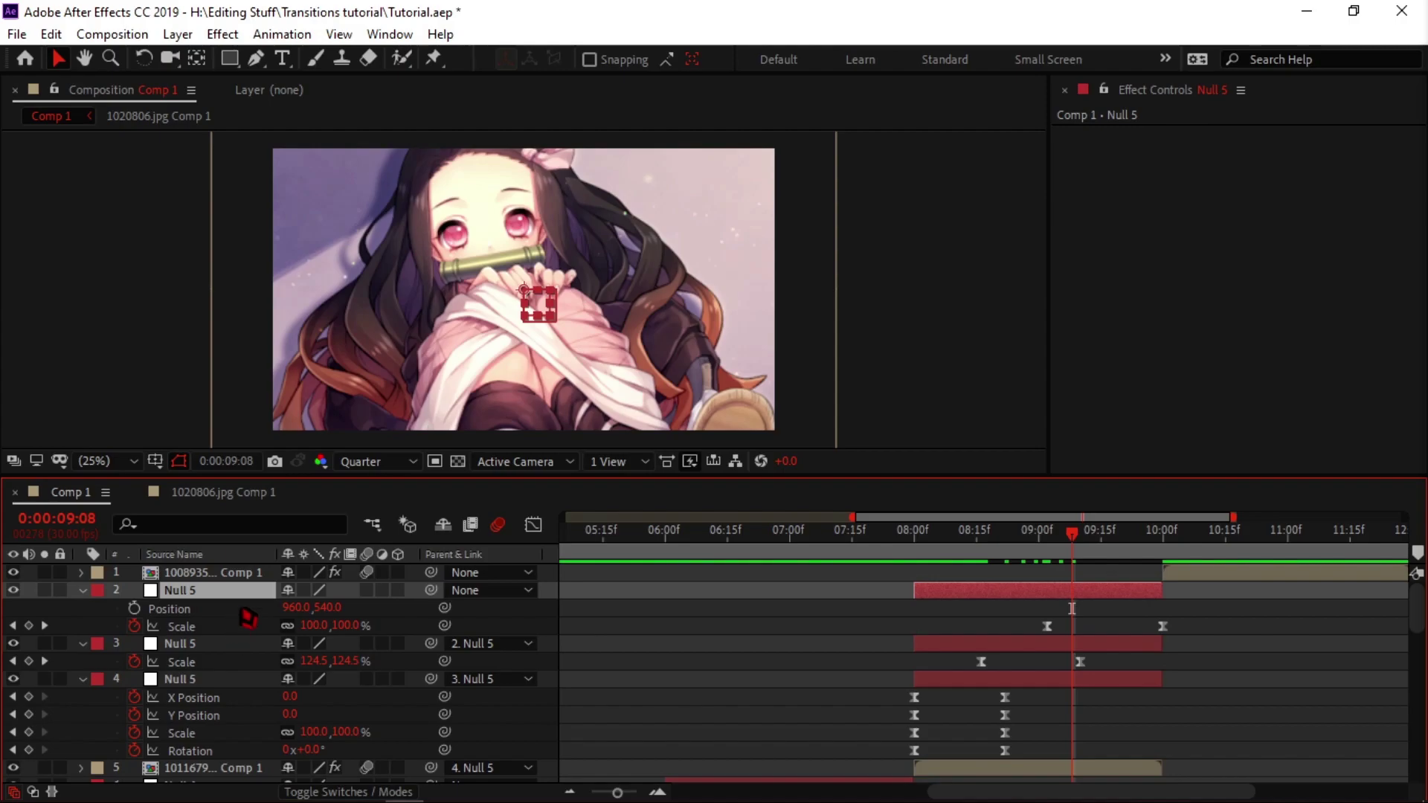
right_click(244, 612)
click(327, 390)
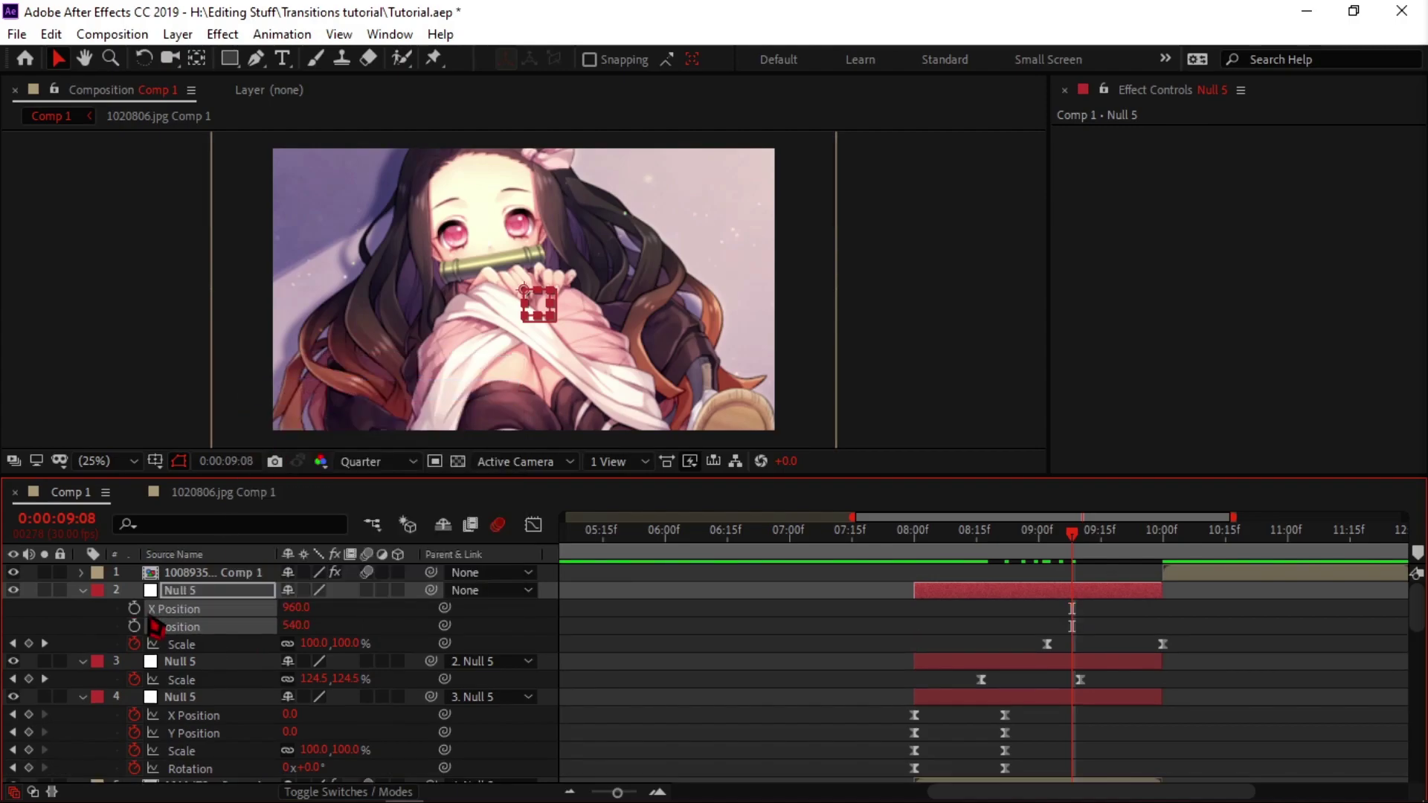
mouse_move(1055, 604)
mouse_down()
mouse_move(1081, 636)
mouse_move(1049, 628)
mouse_up()
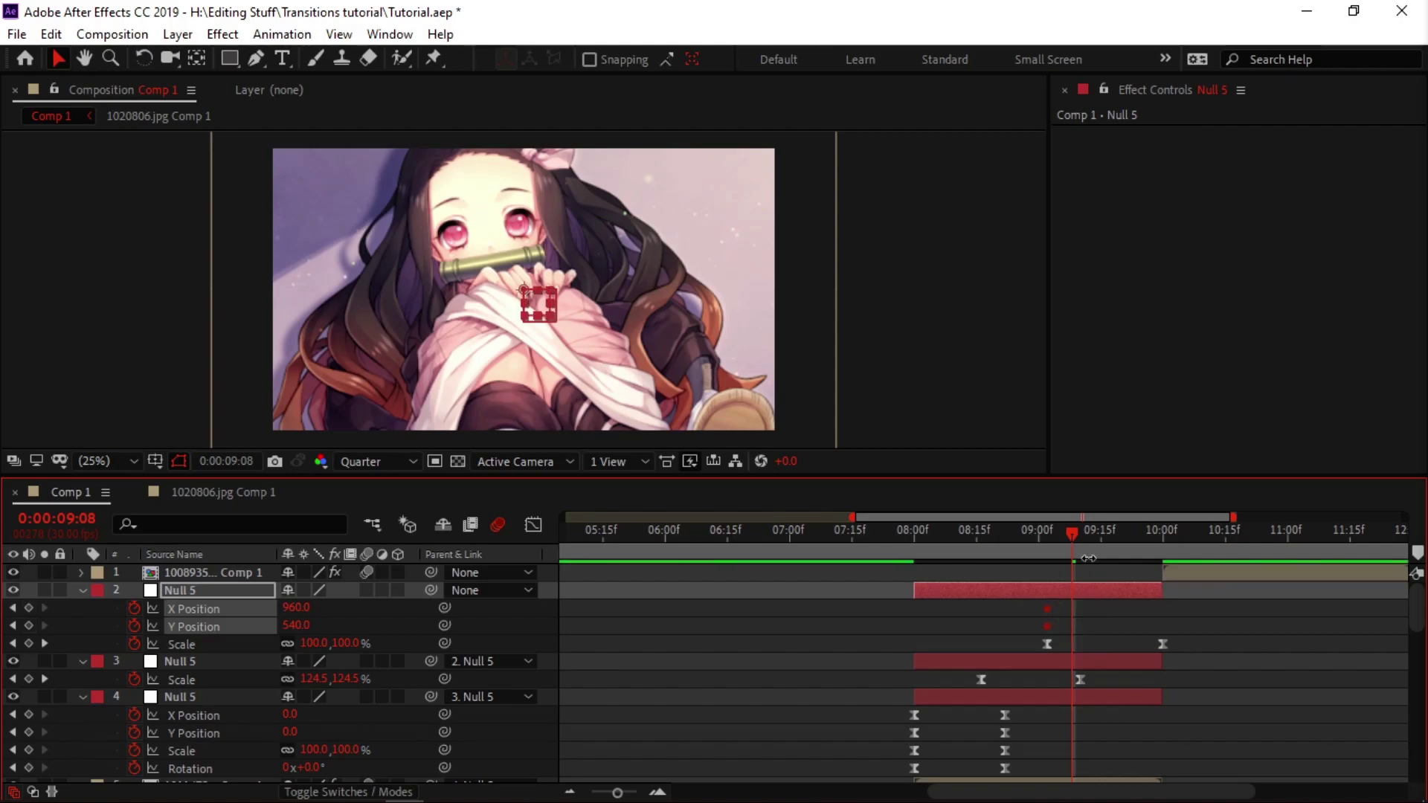
Keyframe the layer 2 null's Y Position at -573 and place that keyframe at 0:00:10:00.
drag(1080, 545, 1163, 573)
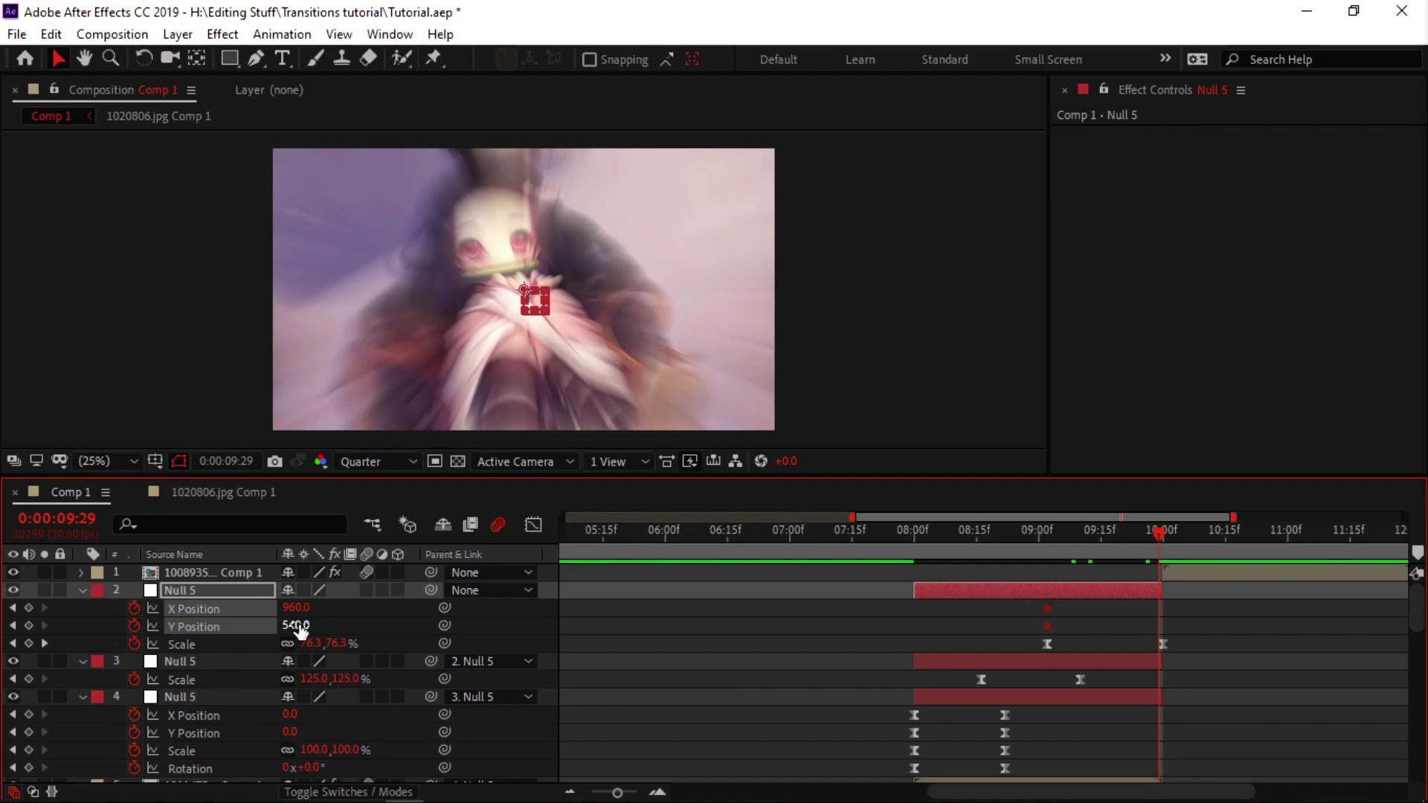
drag(294, 629, 339, 629)
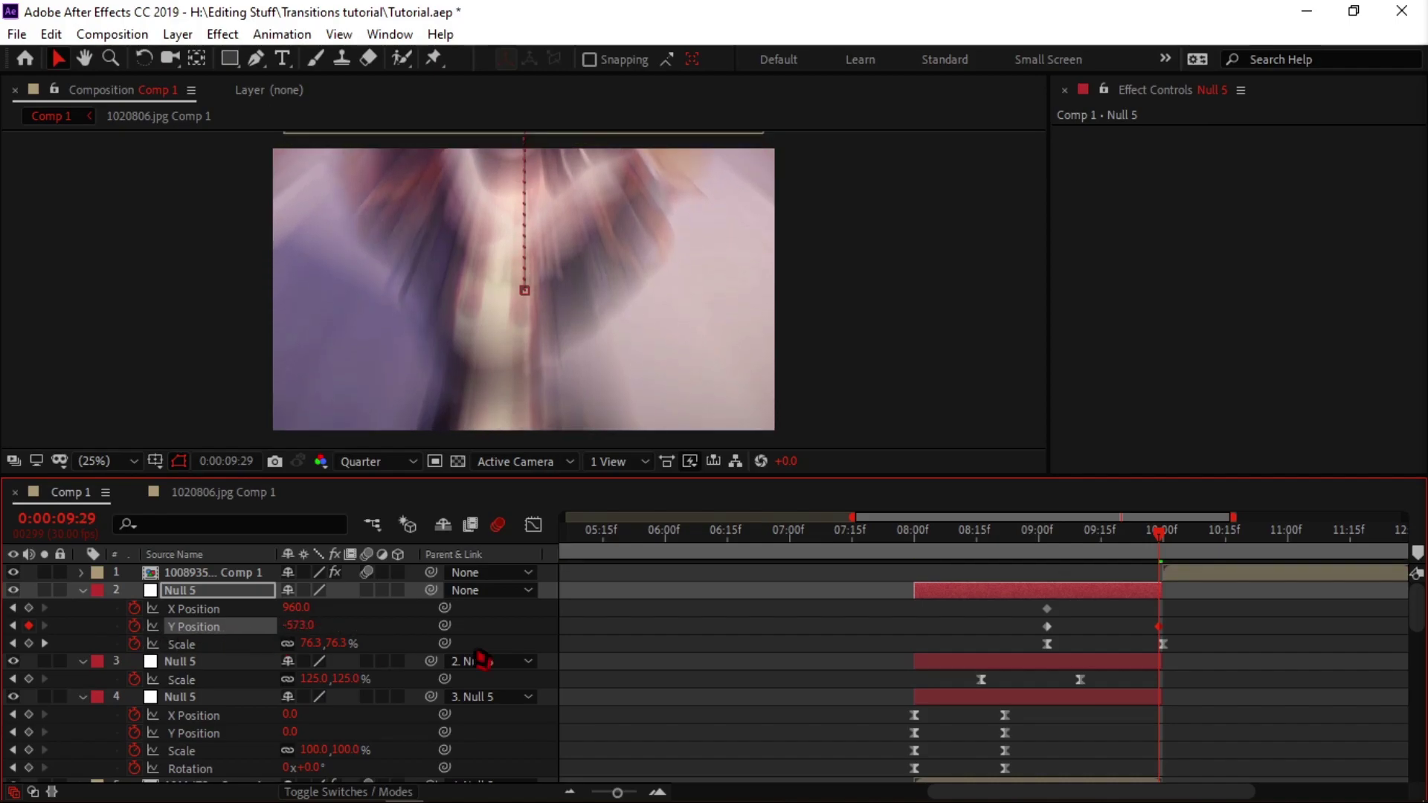
drag(1159, 628, 1164, 630)
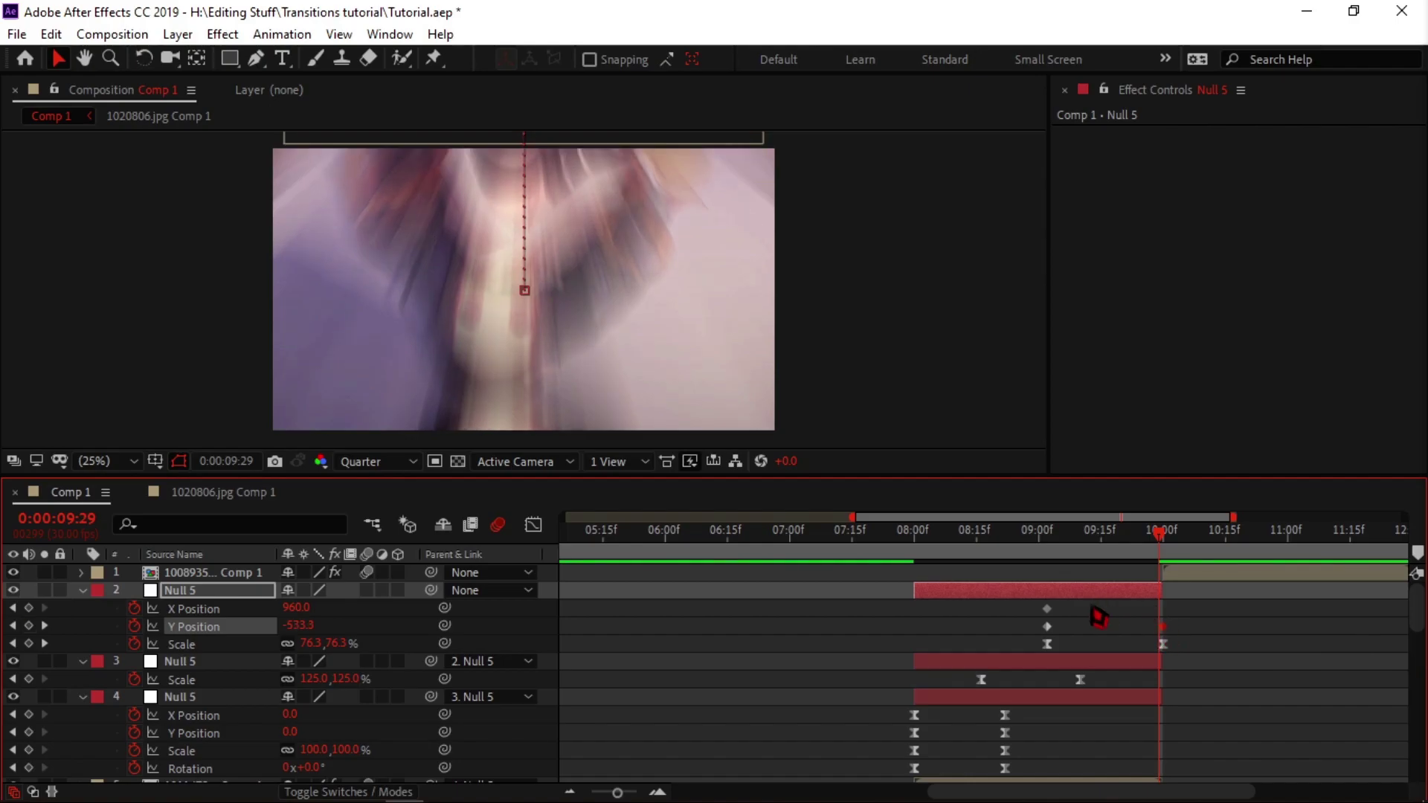
Easy-ease the layer 2 null's Y Position keyframes and reshape the curve to stay flat, then drop steeply into 0:00:10:00.
drag(989, 617, 1186, 632)
key(F9)
click(533, 525)
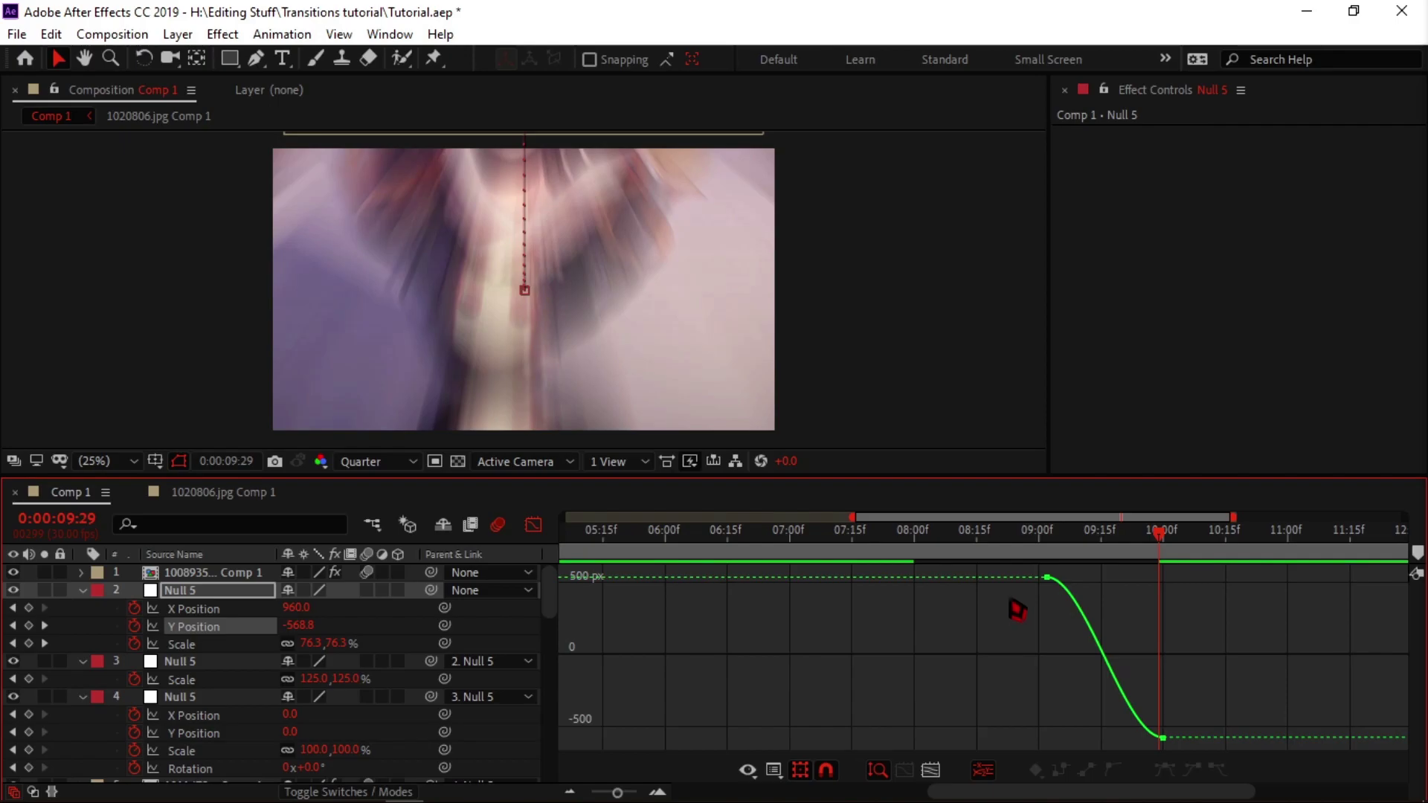
click(1048, 577)
drag(1087, 578, 1219, 586)
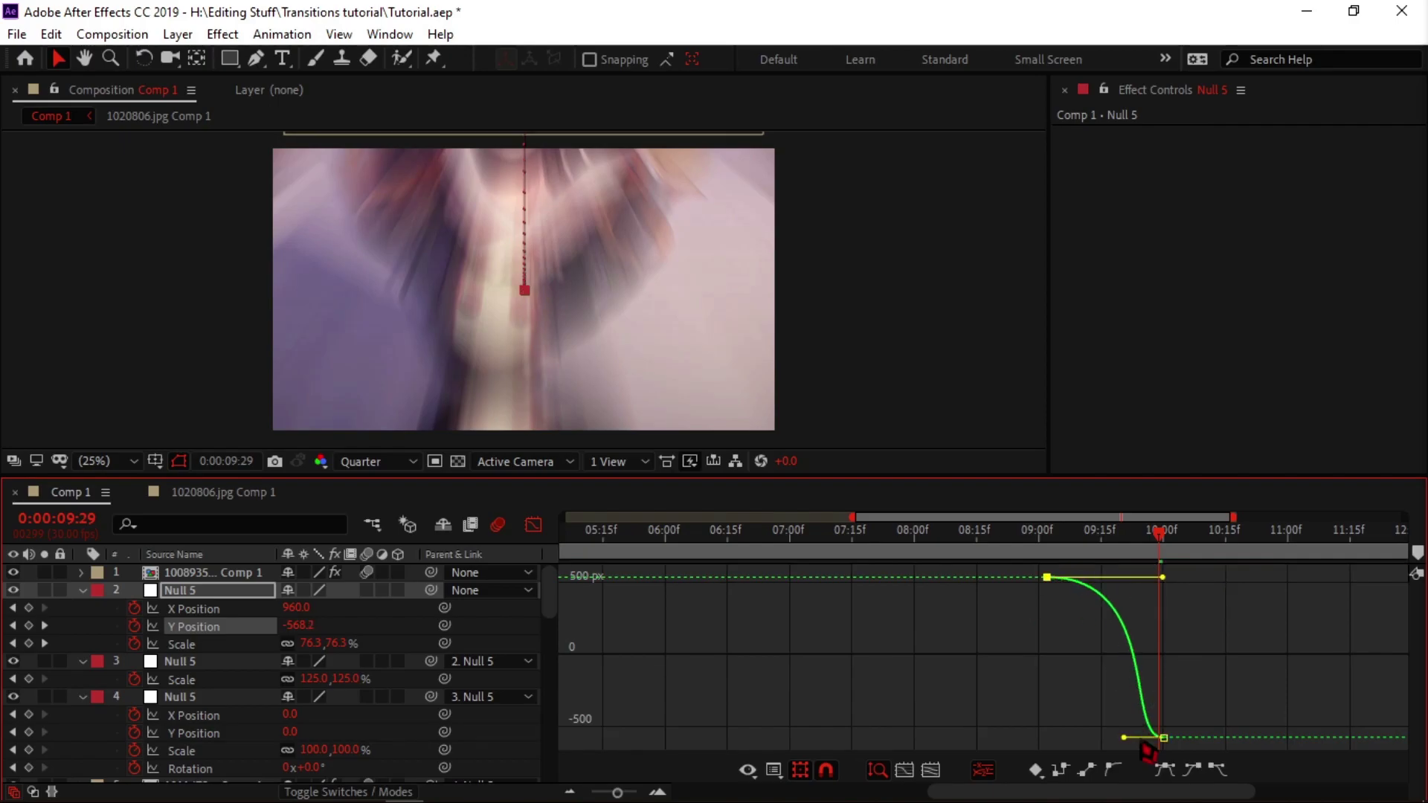
drag(1124, 738, 1162, 579)
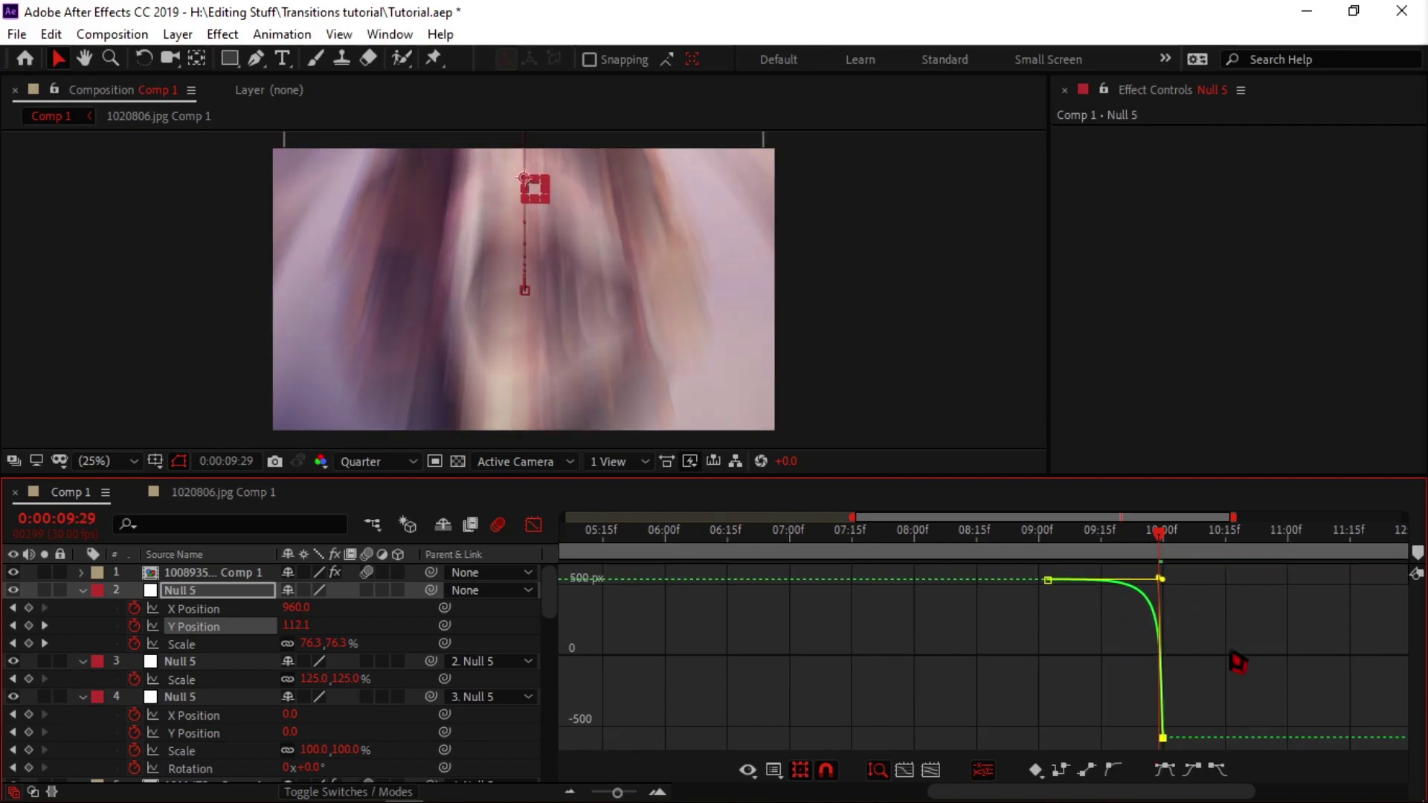
click(534, 525)
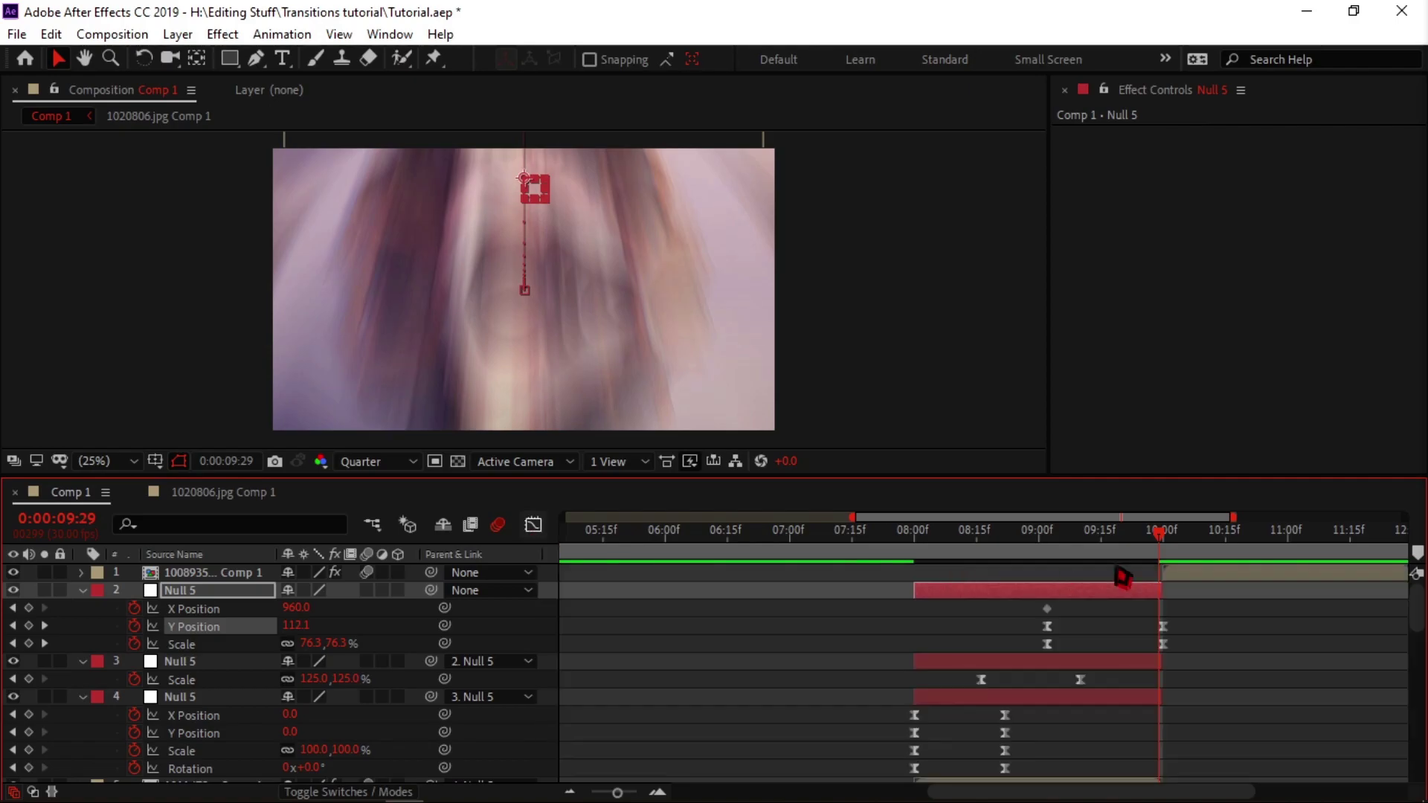
Add a null above the 1008935 clip, split it at 0:00:10:00 and delete the earlier part.
click(1193, 575)
key(ctrl+alt+shift+y)
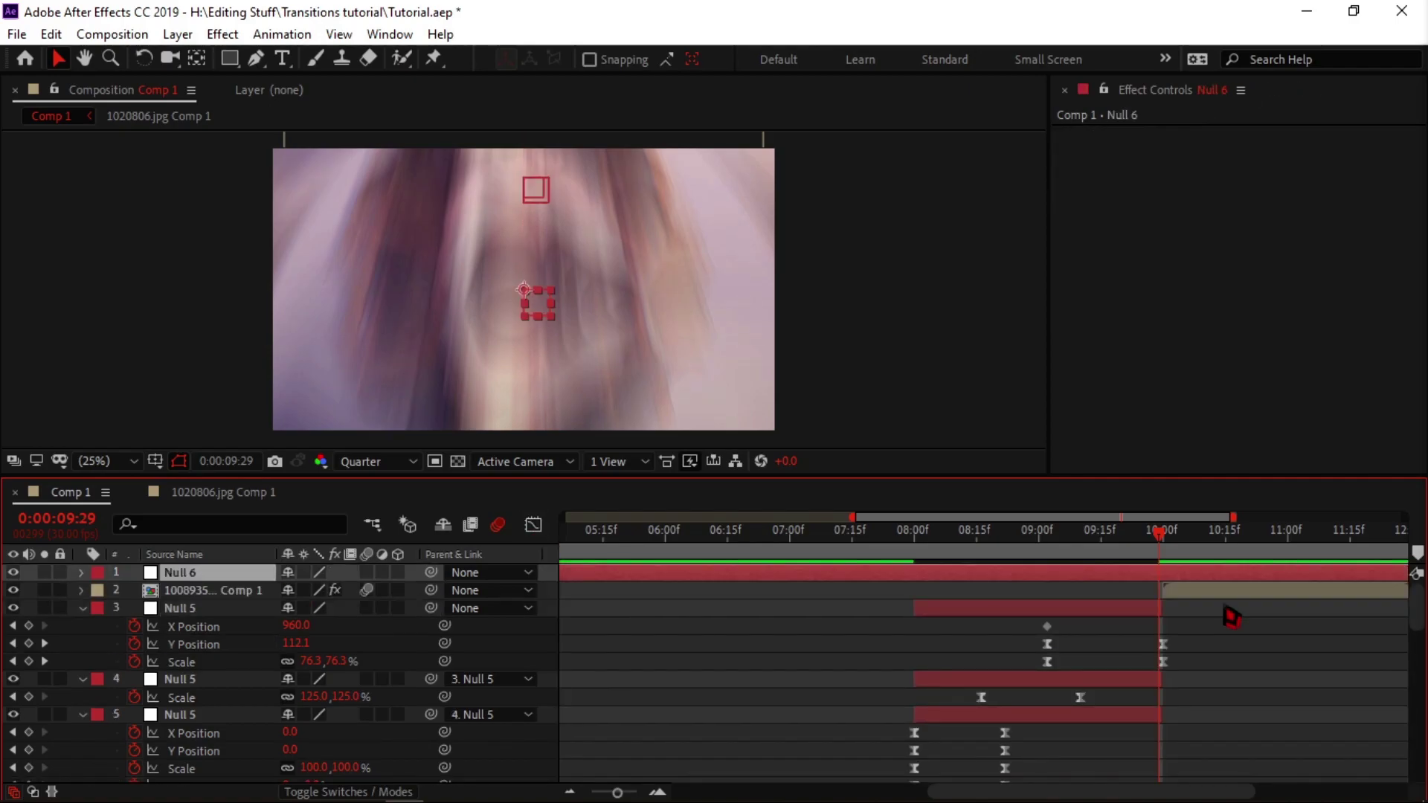
drag(1164, 547, 1168, 547)
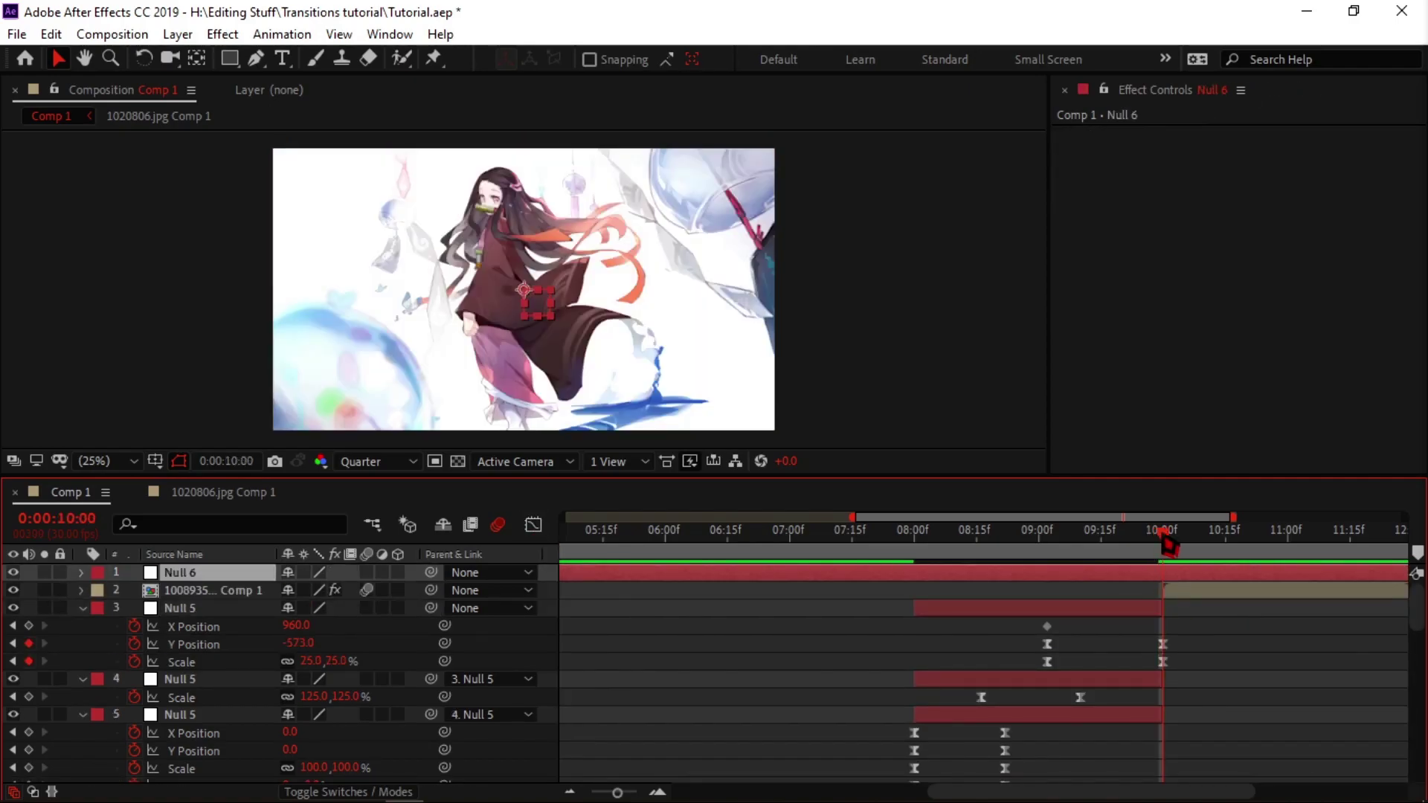
key(ctrl+shift+d)
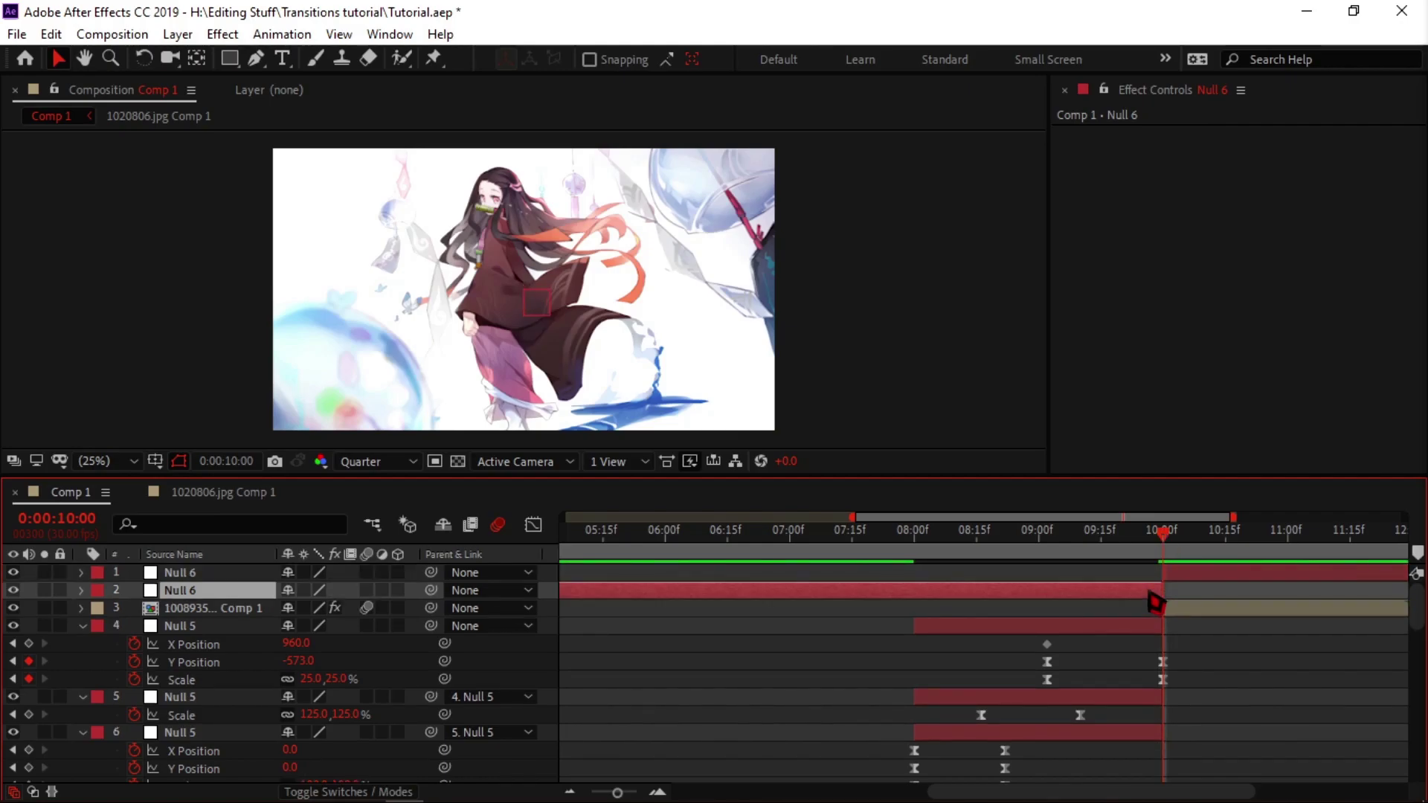
key(Delete)
click(1202, 574)
key(ctrl+d)
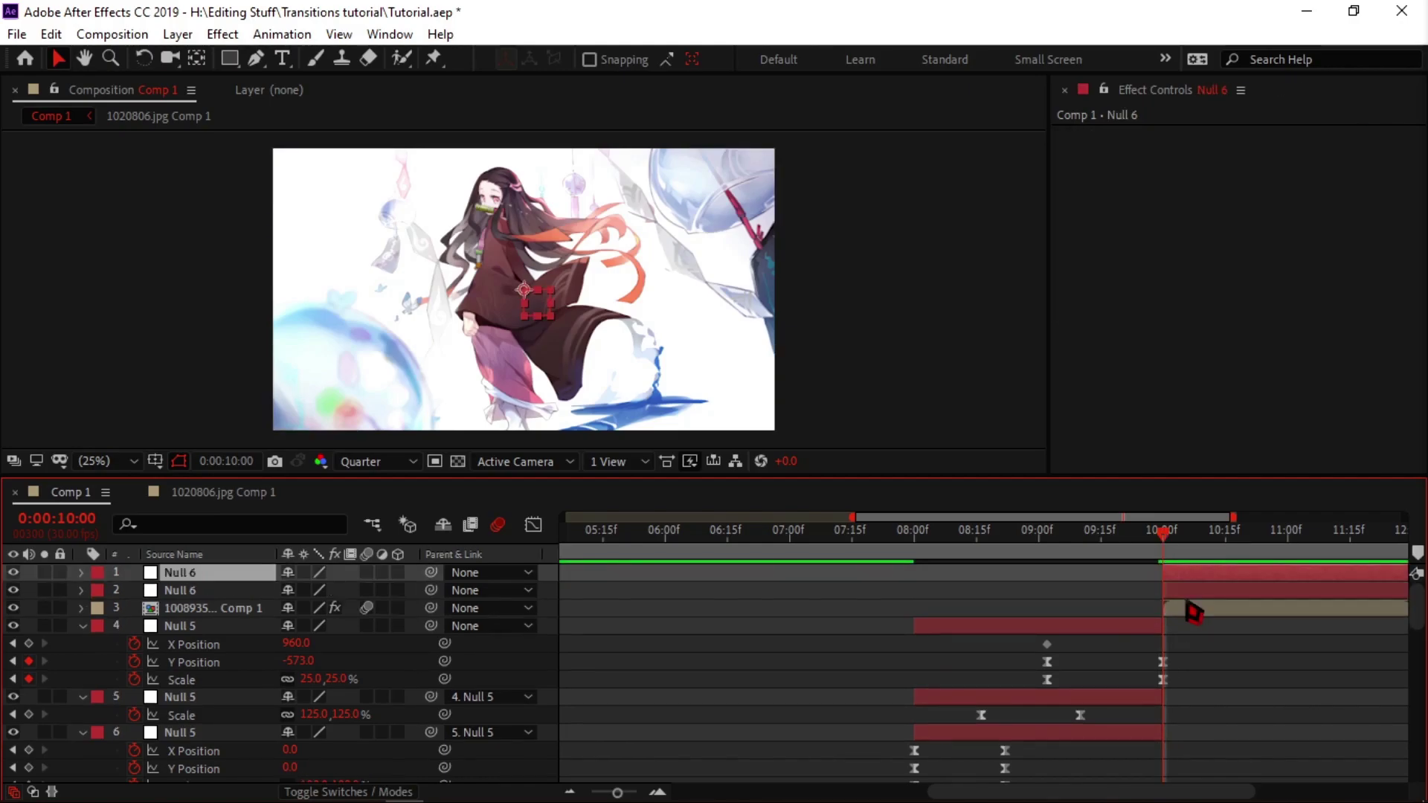
click(1313, 585)
key(Delete)
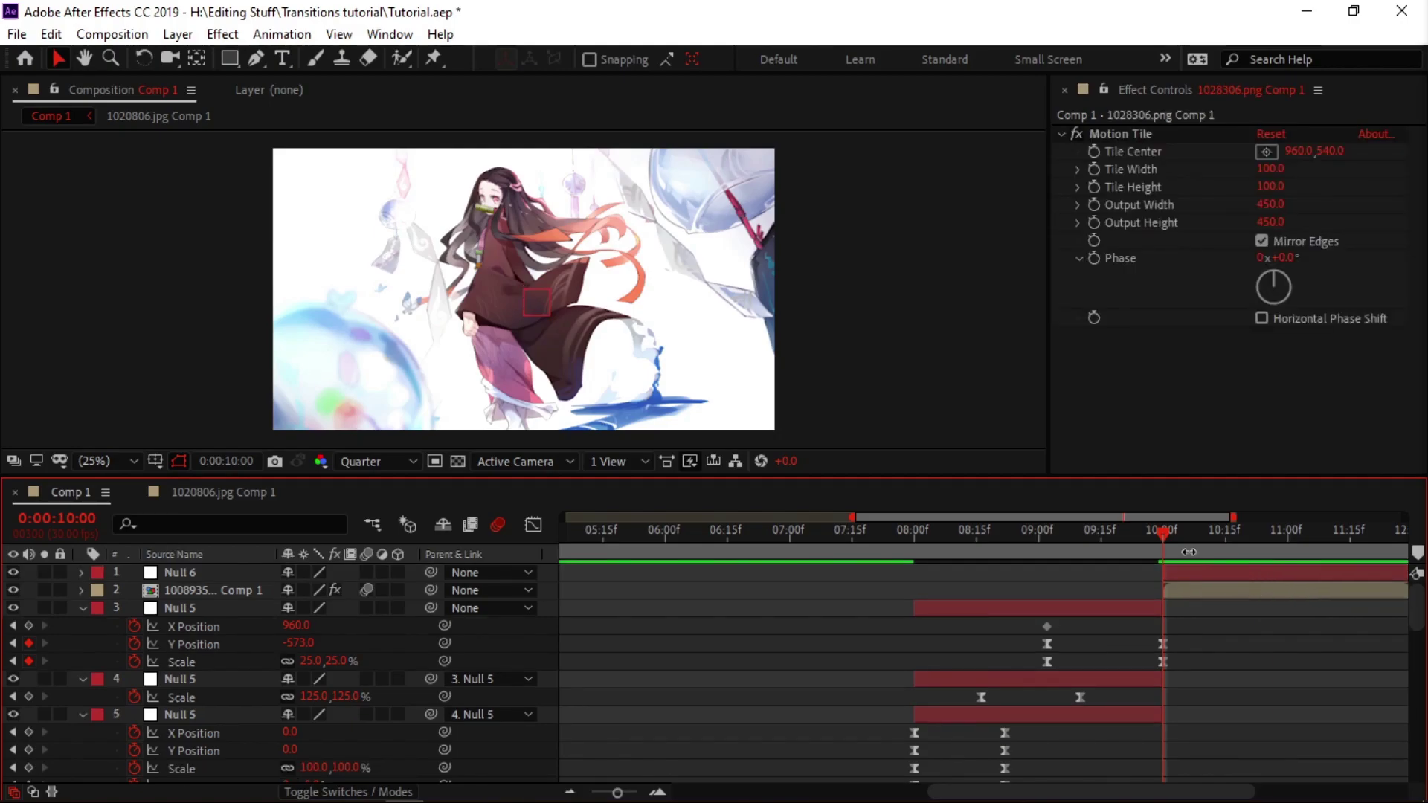
Parent the 1008935 clip on layer 2 to the Null 6 layer.
drag(1172, 550, 1205, 564)
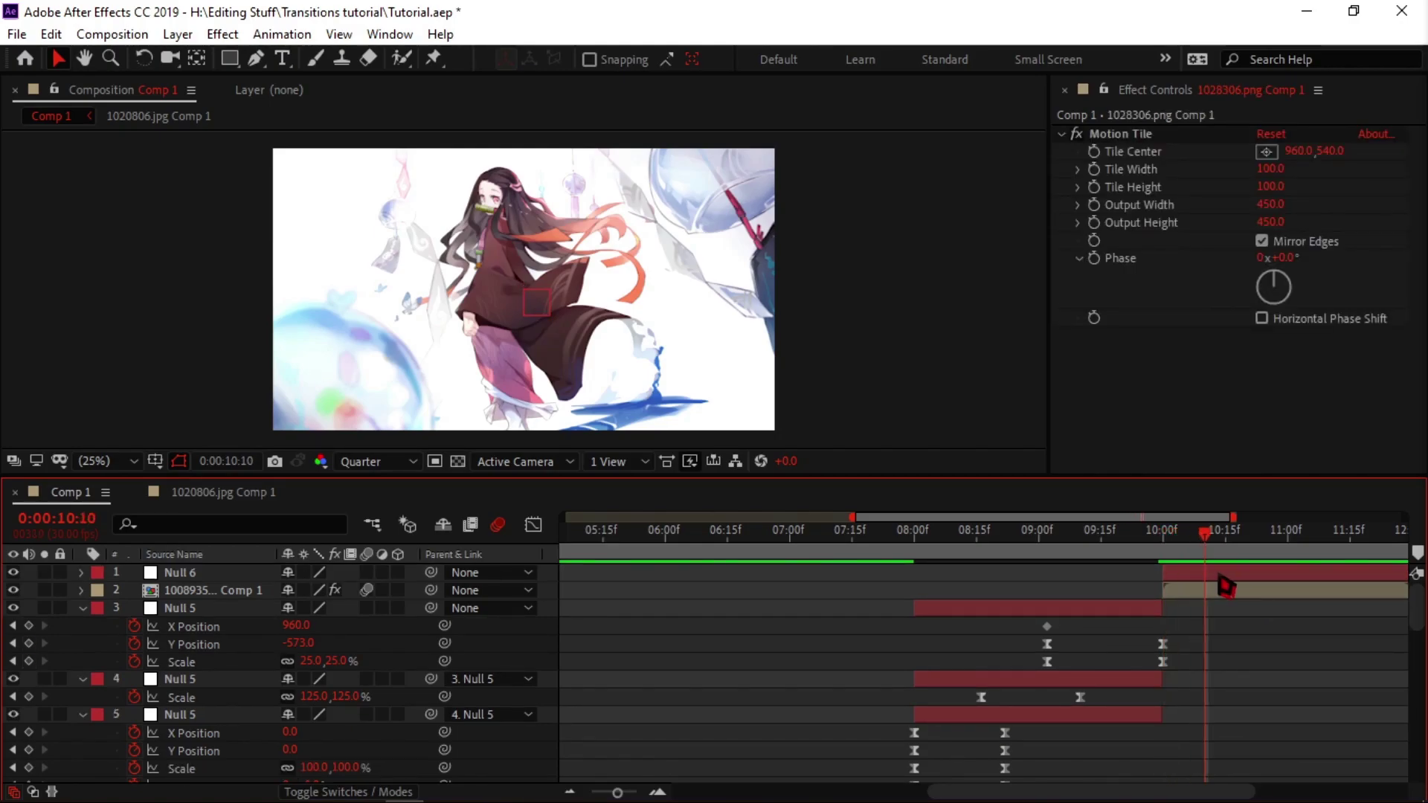
click(678, 576)
drag(430, 591, 223, 574)
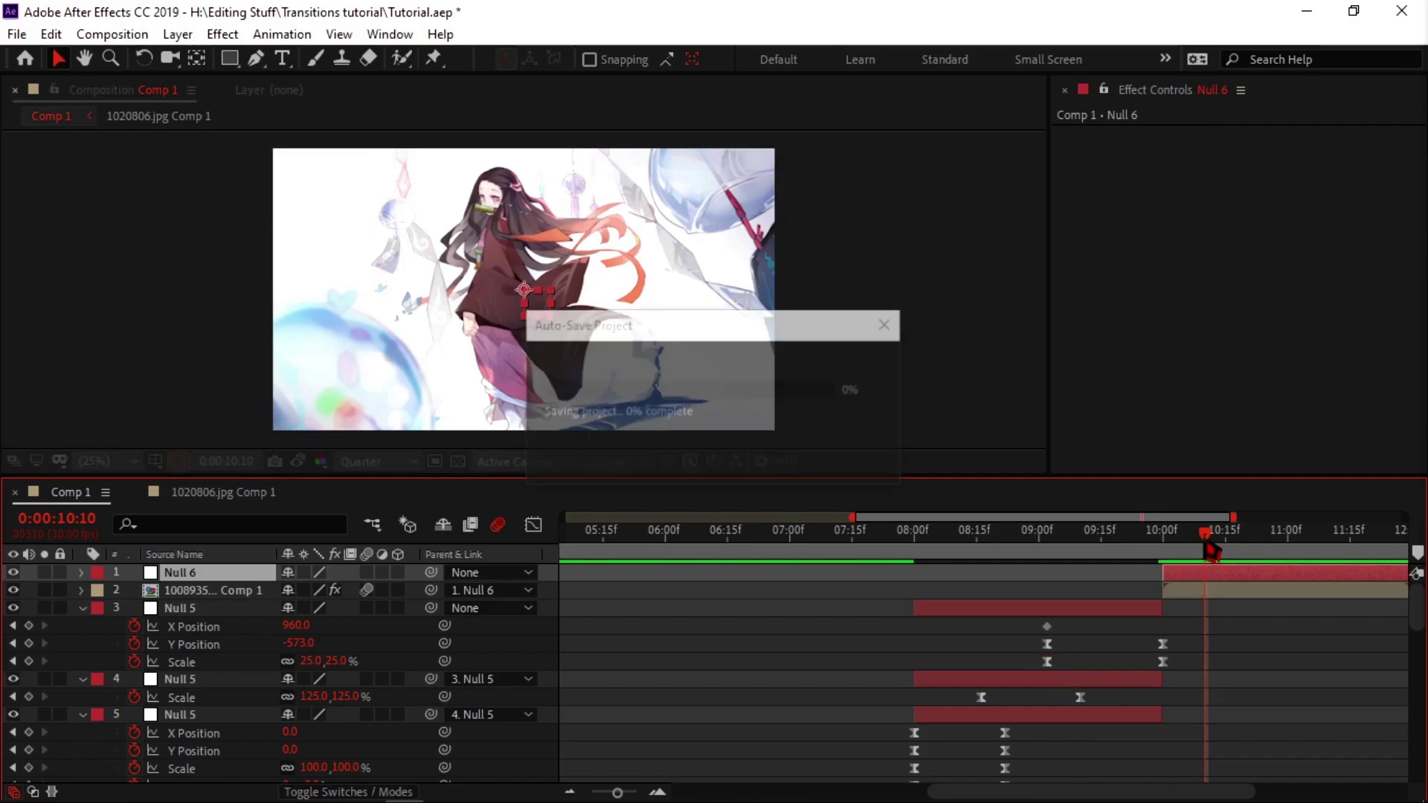
Keyframe the layer 1 null's Scale at 800% at 0:00:10:00 and 100% at 0:00:10:22.
drag(1207, 544, 1168, 554)
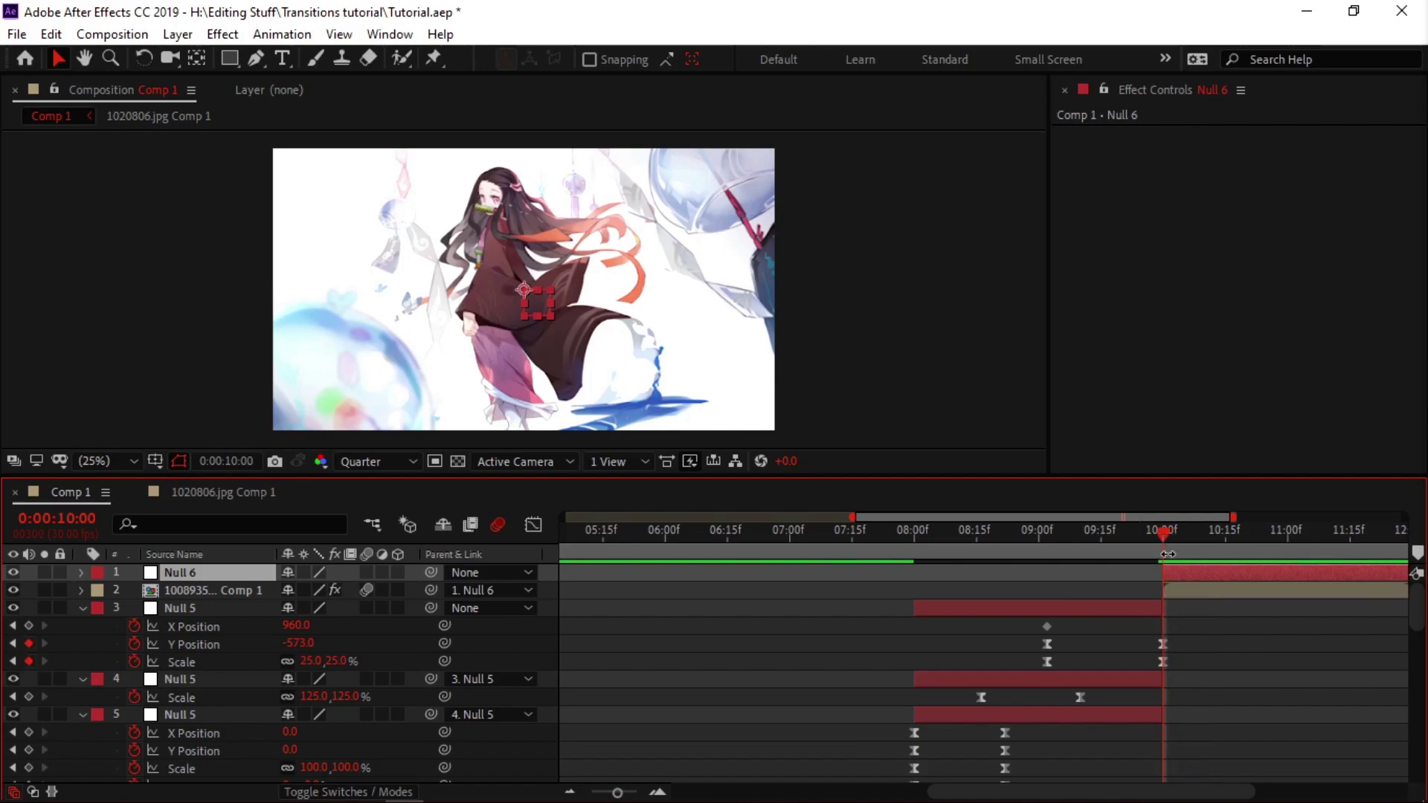
key(alt+shift+s)
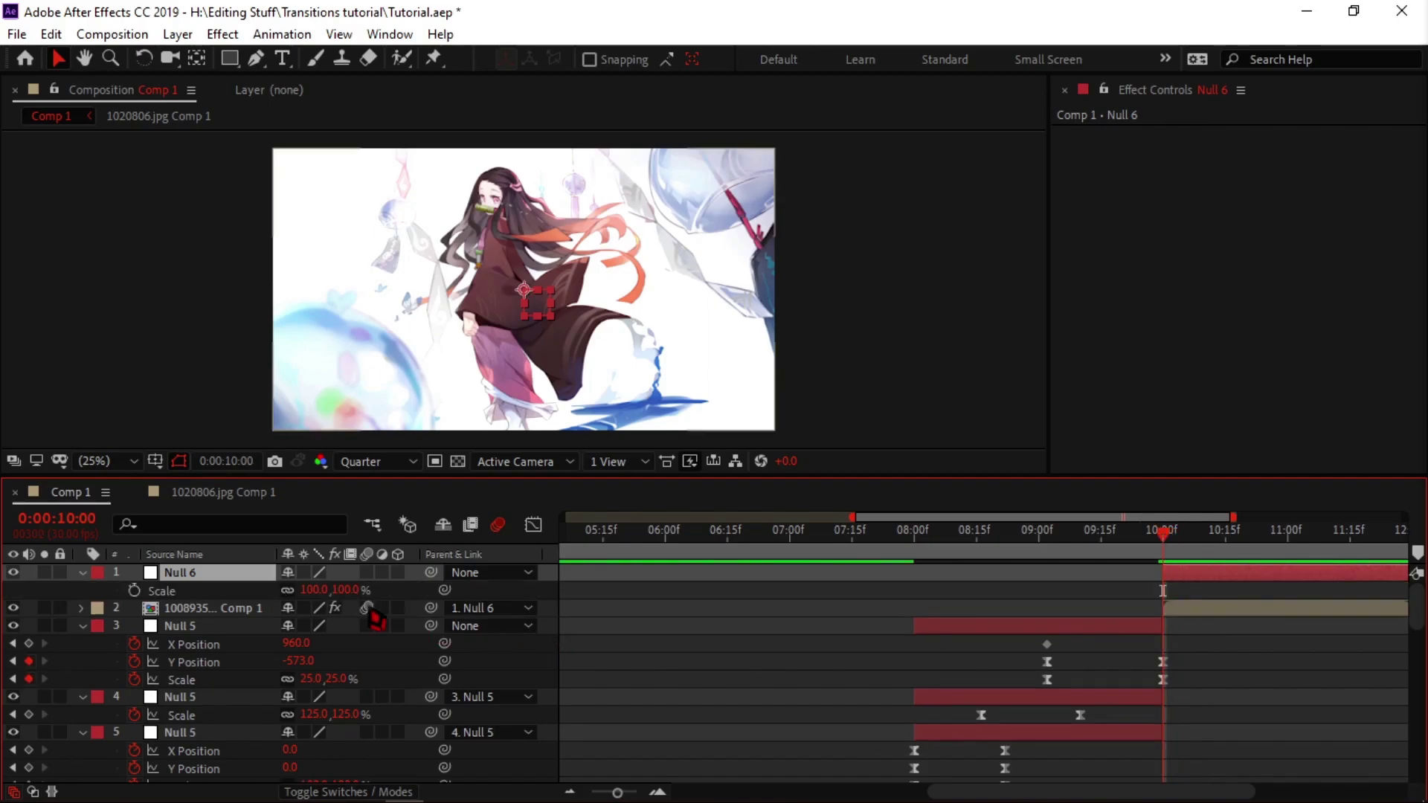
click(134, 592)
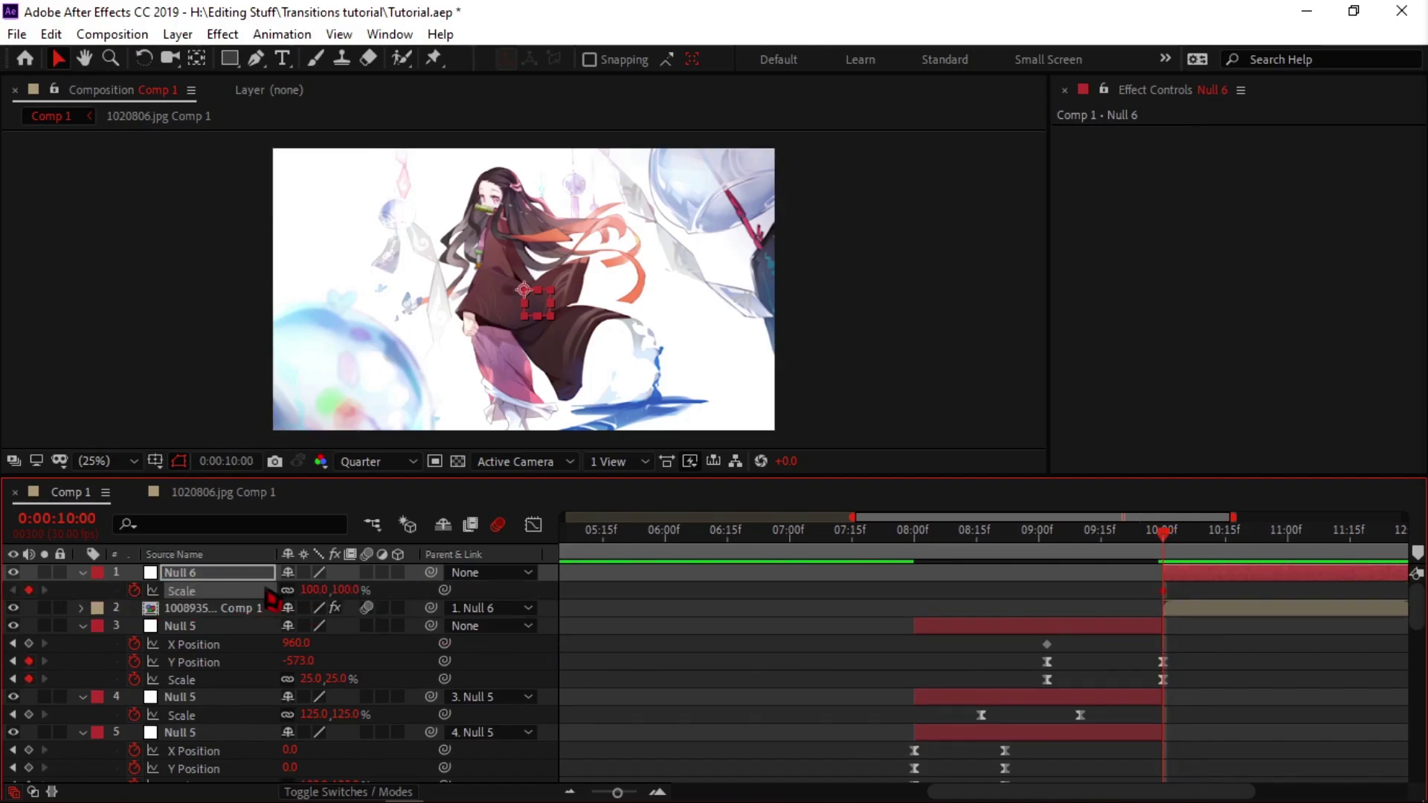
click(307, 590)
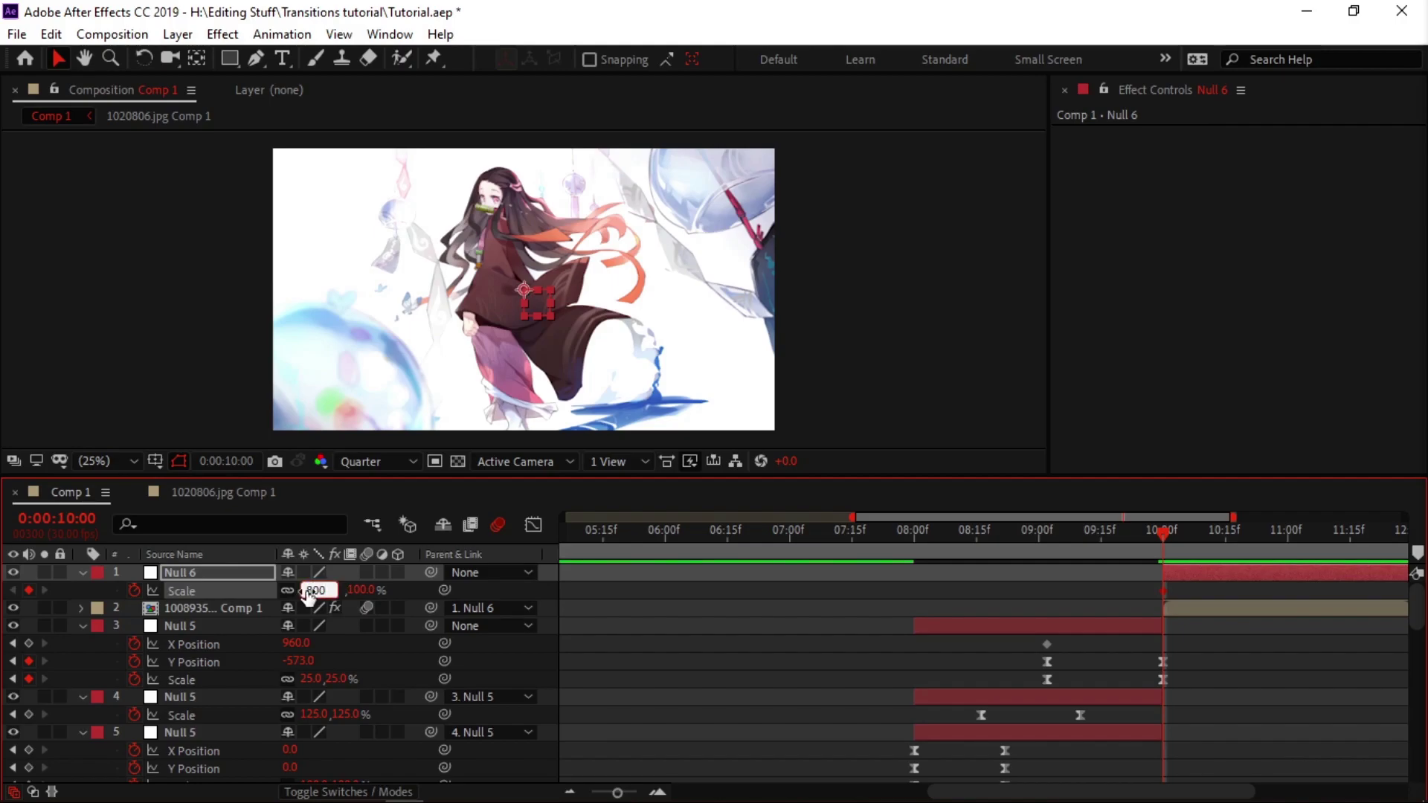
text(800)
key(Return)
drag(1167, 531, 1265, 577)
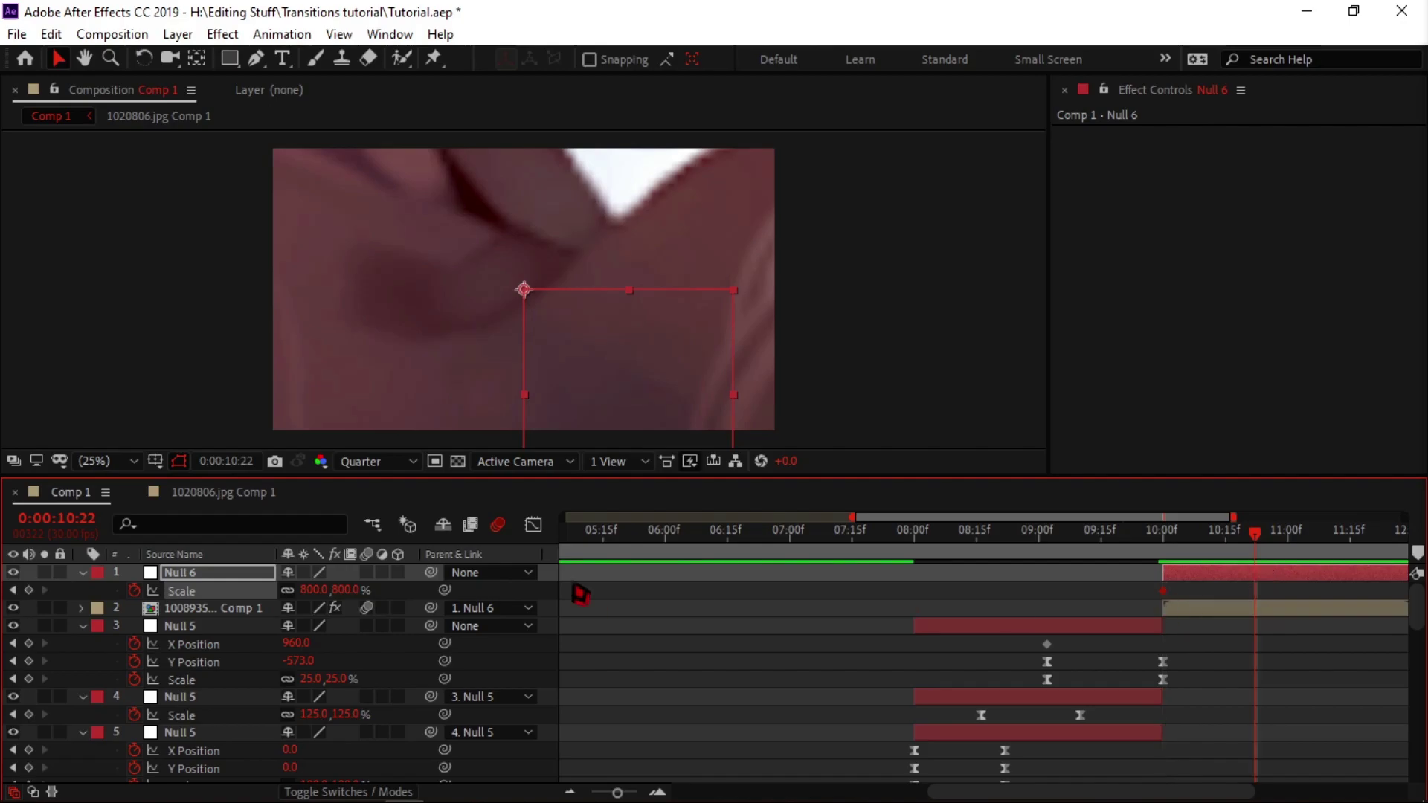
click(350, 590)
key(Return)
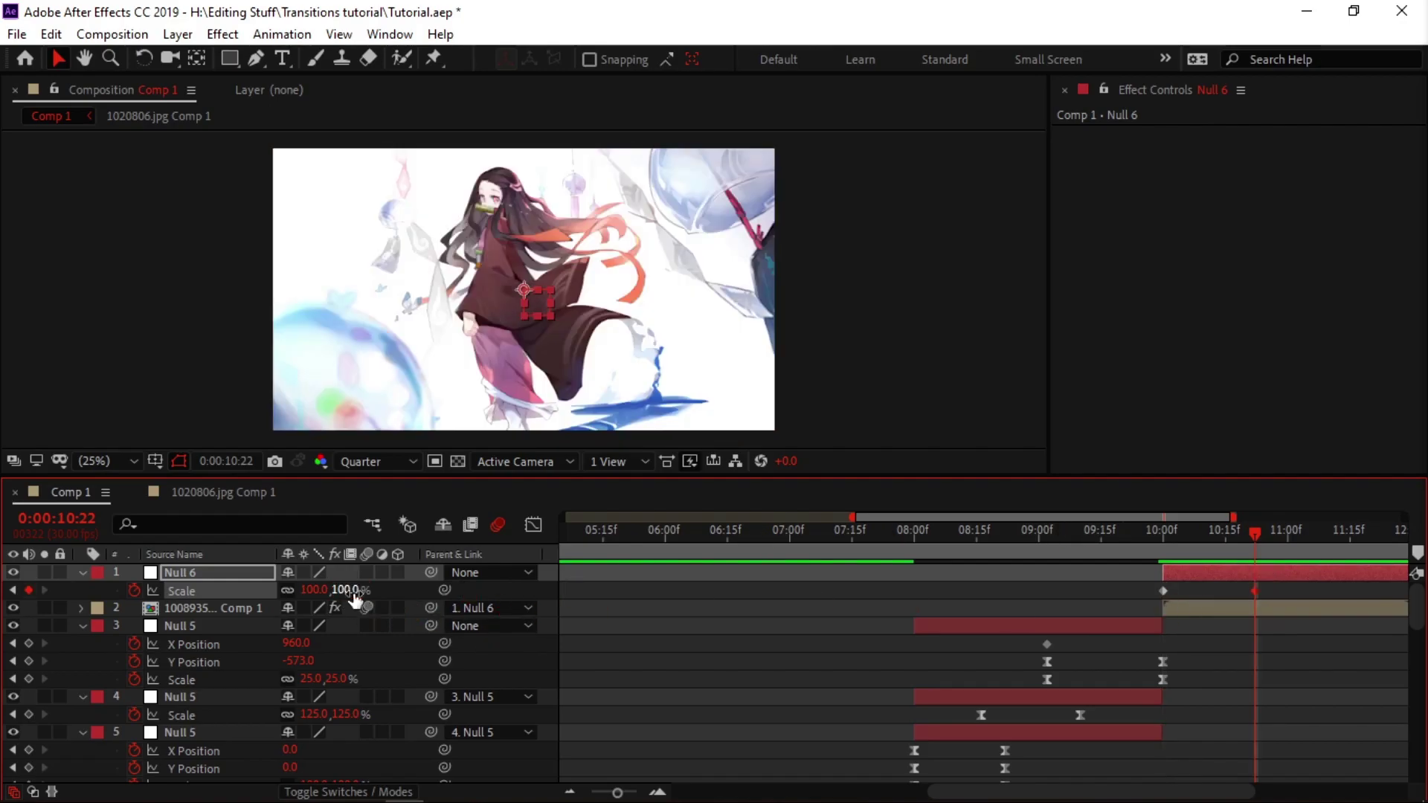
Easy-ease the layer 1 null's Scale keyframes and reshape the curve to fall steeply from 0:00:10:00 and flatten into 0:00:10:22.
drag(1142, 589, 1270, 608)
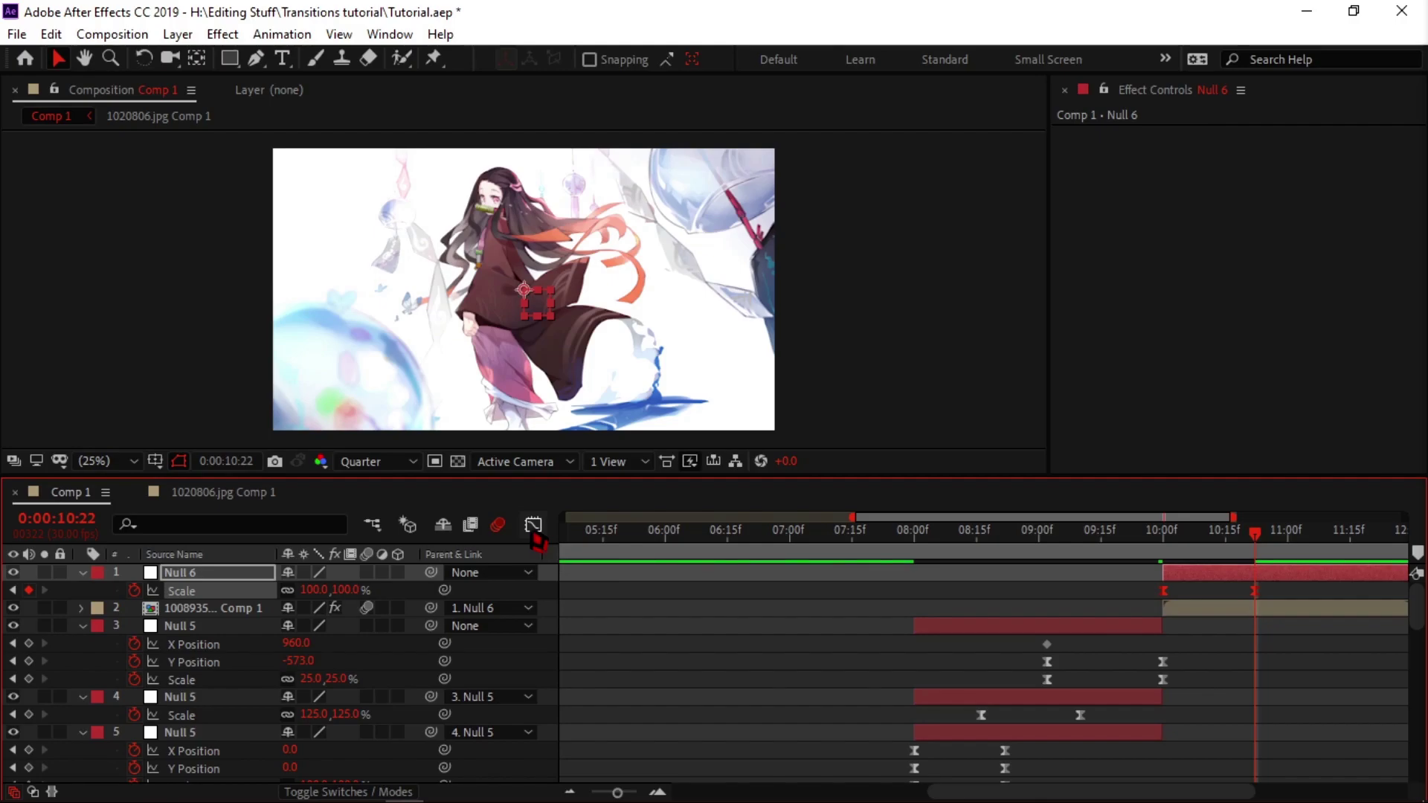
click(533, 528)
drag(1194, 578, 1167, 732)
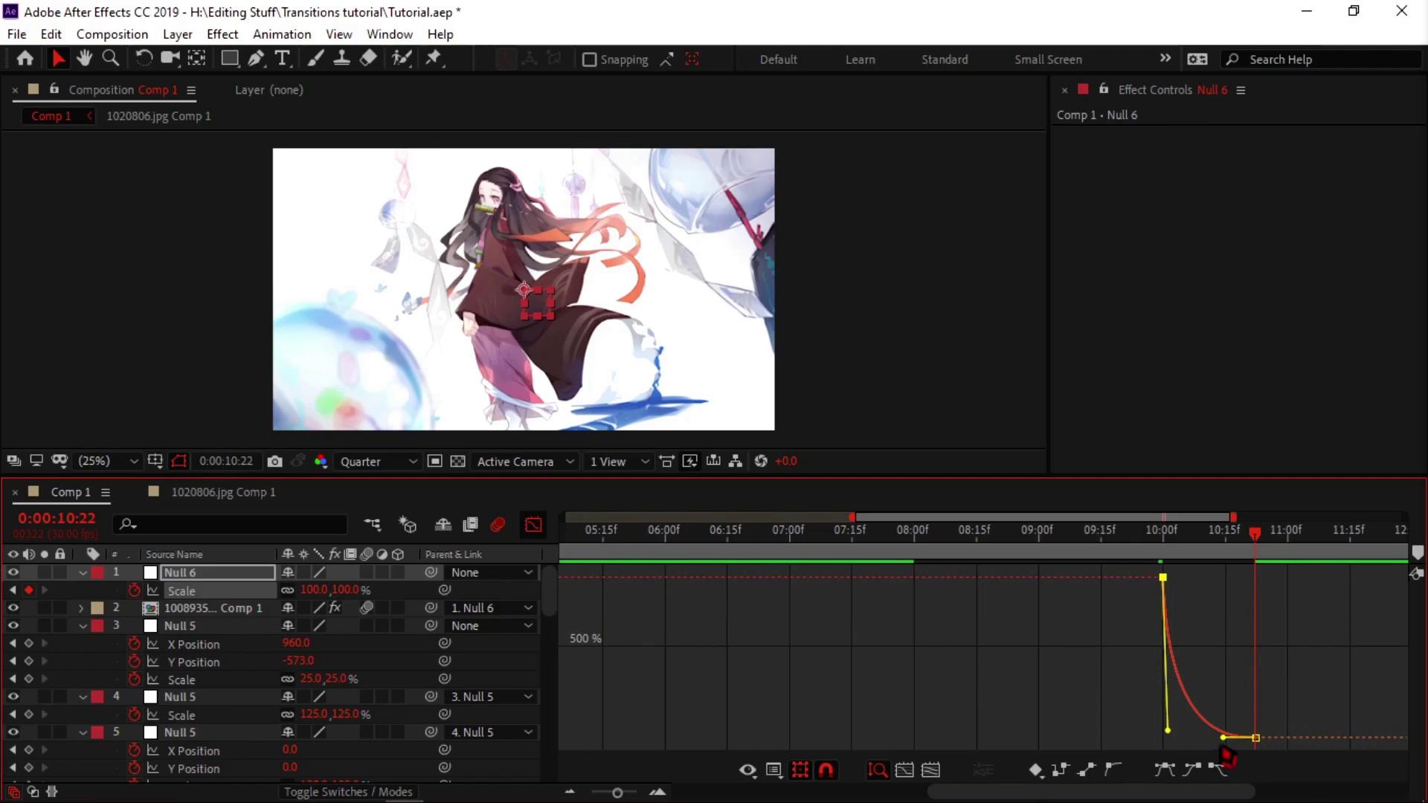
key(shift+F3)
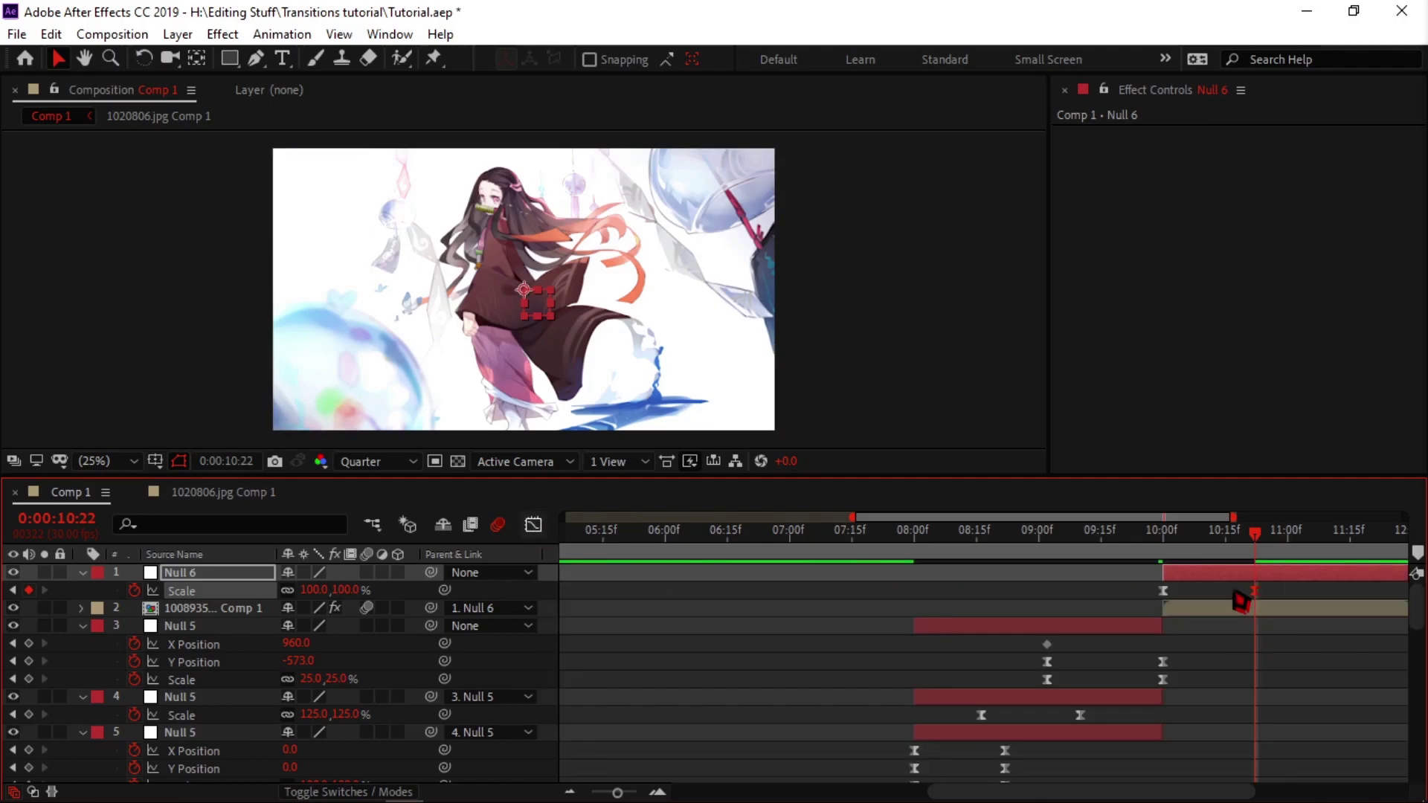
Separate the layer 1 null's Position dimensions, keyframe X and Y Position at 0:00:10:22, and return to 0:00:10:00.
click(1225, 577)
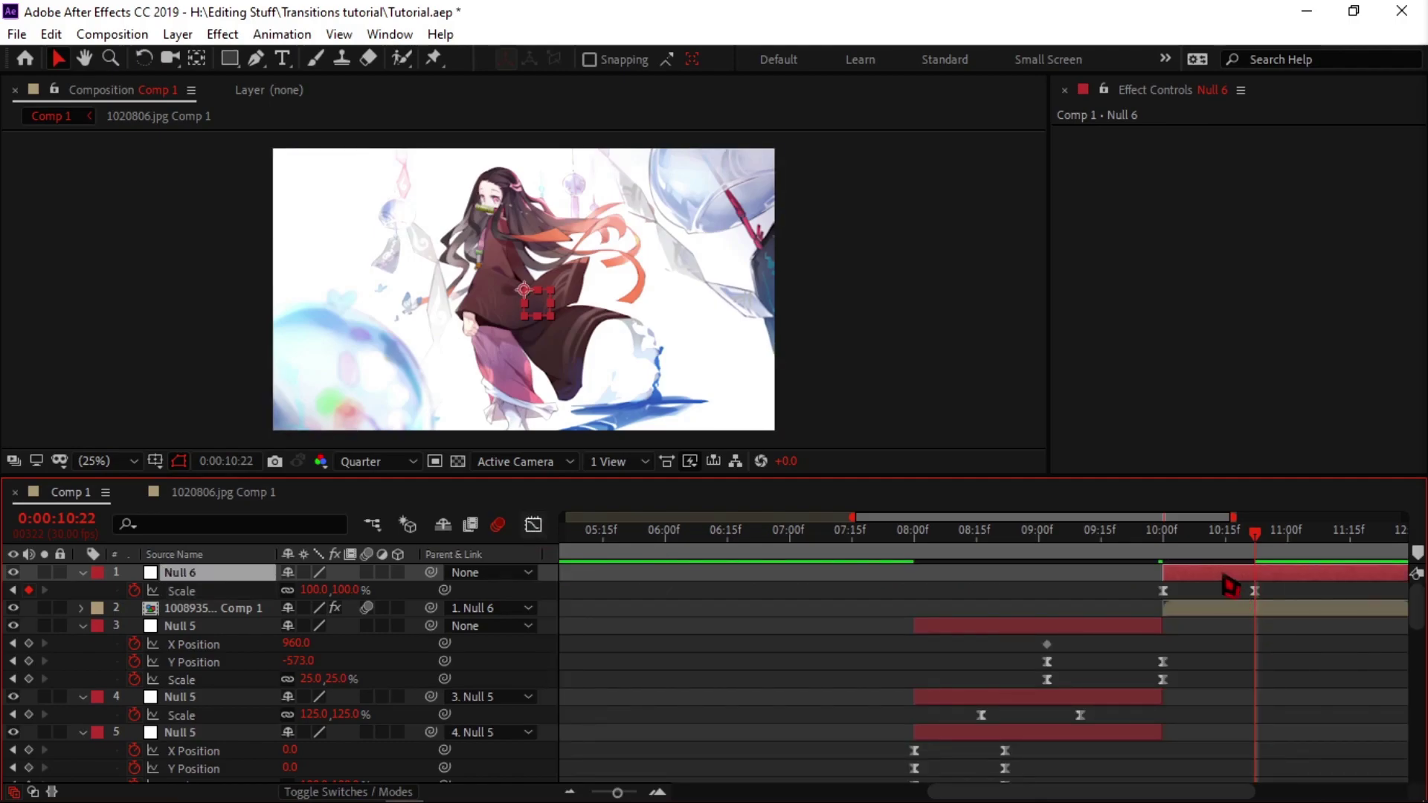
key(shift+p)
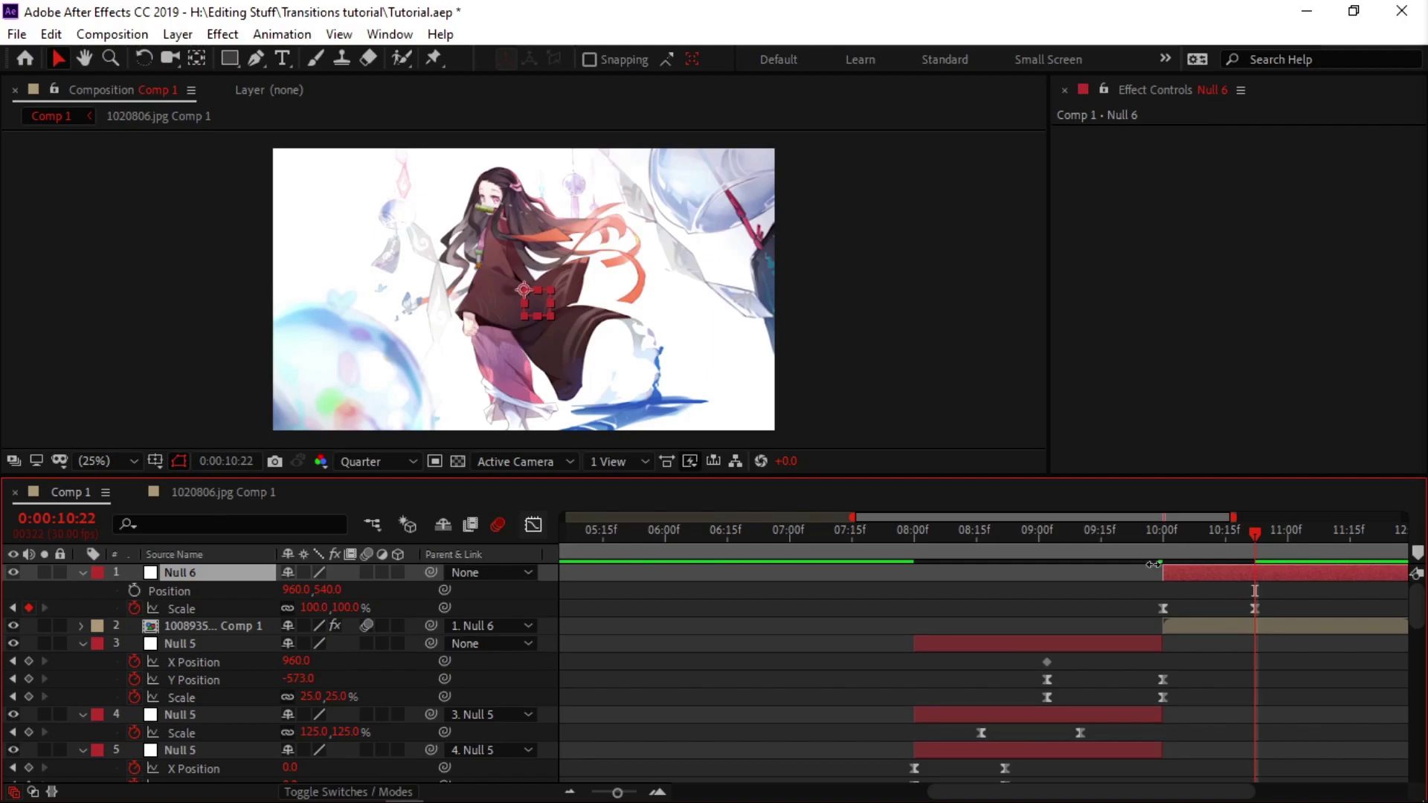
right_click(201, 592)
click(290, 372)
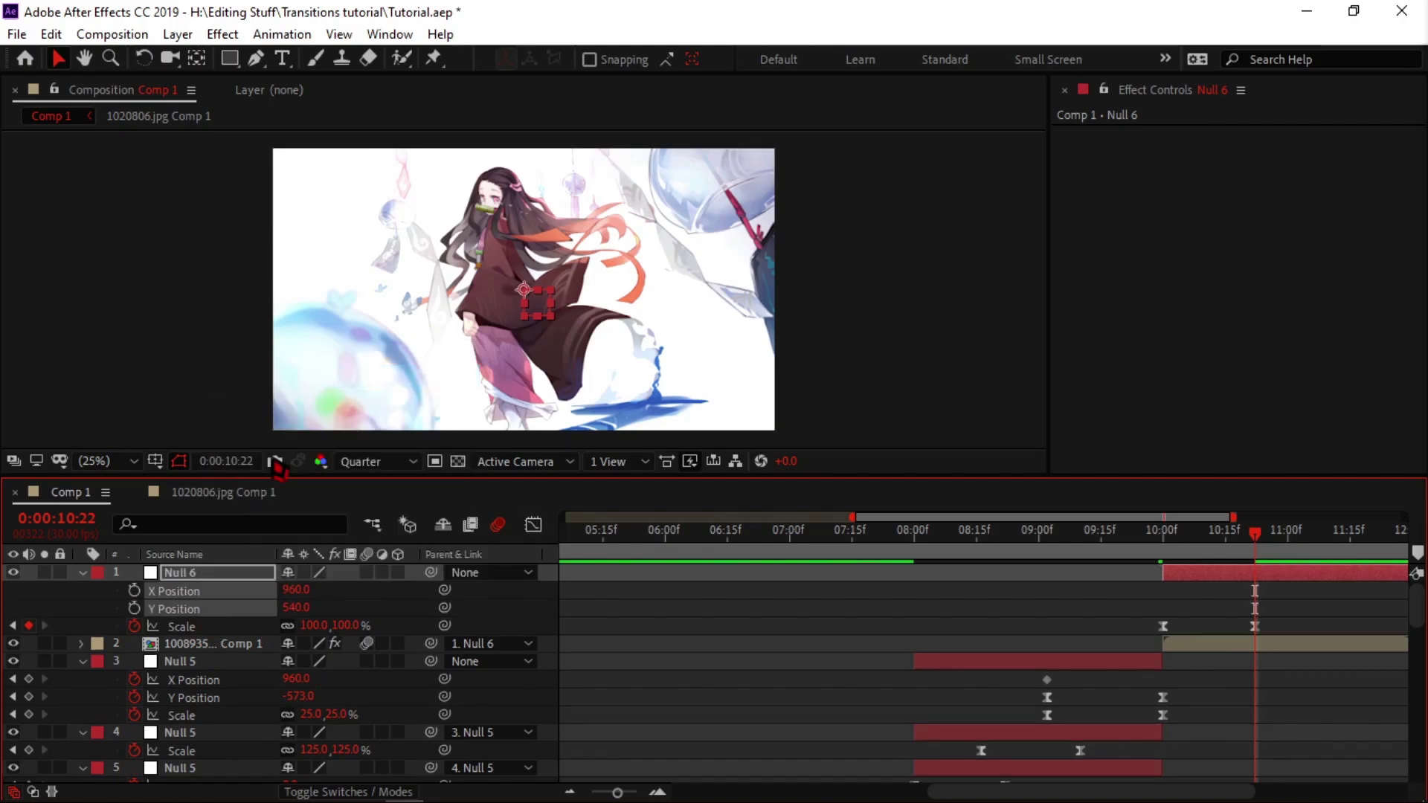
click(134, 609)
click(134, 591)
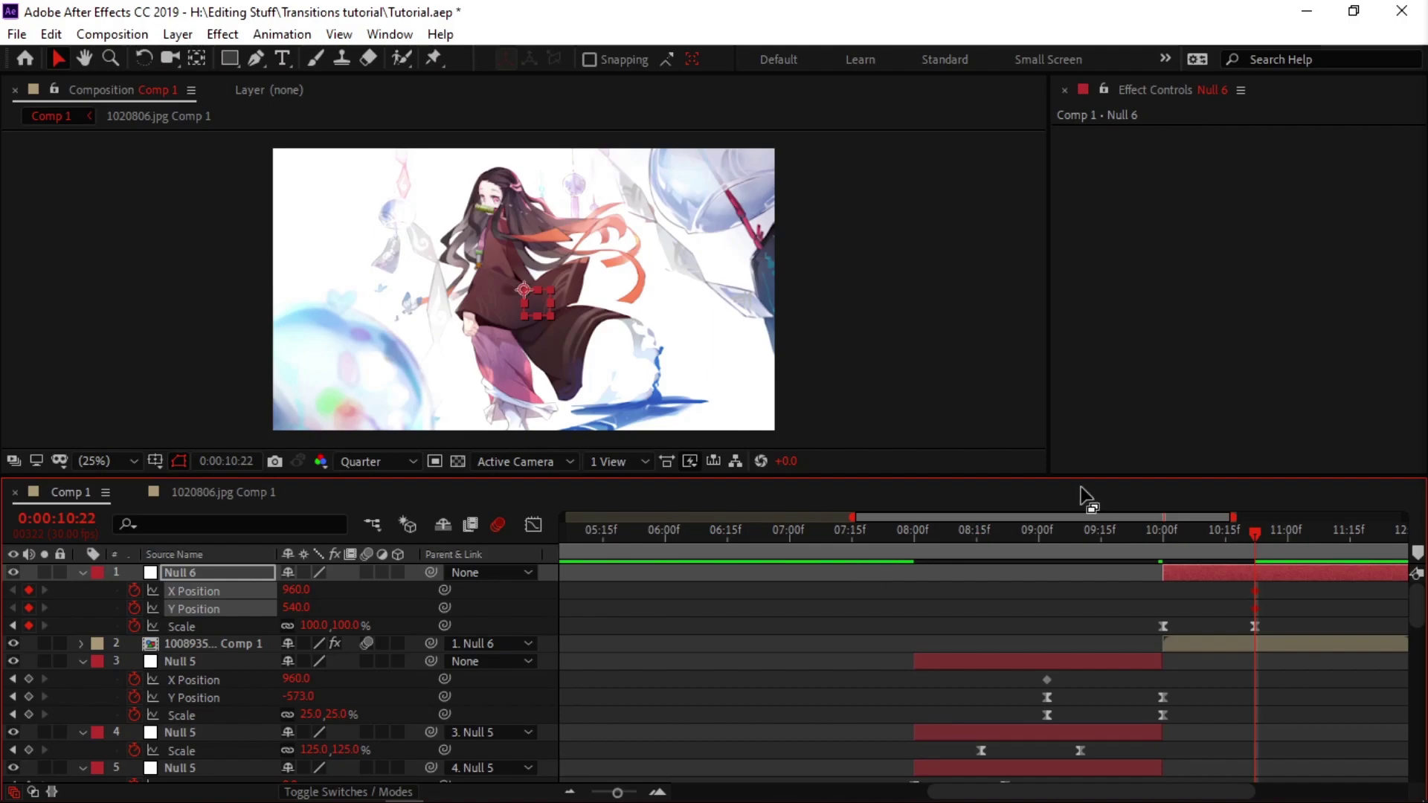
key(j)
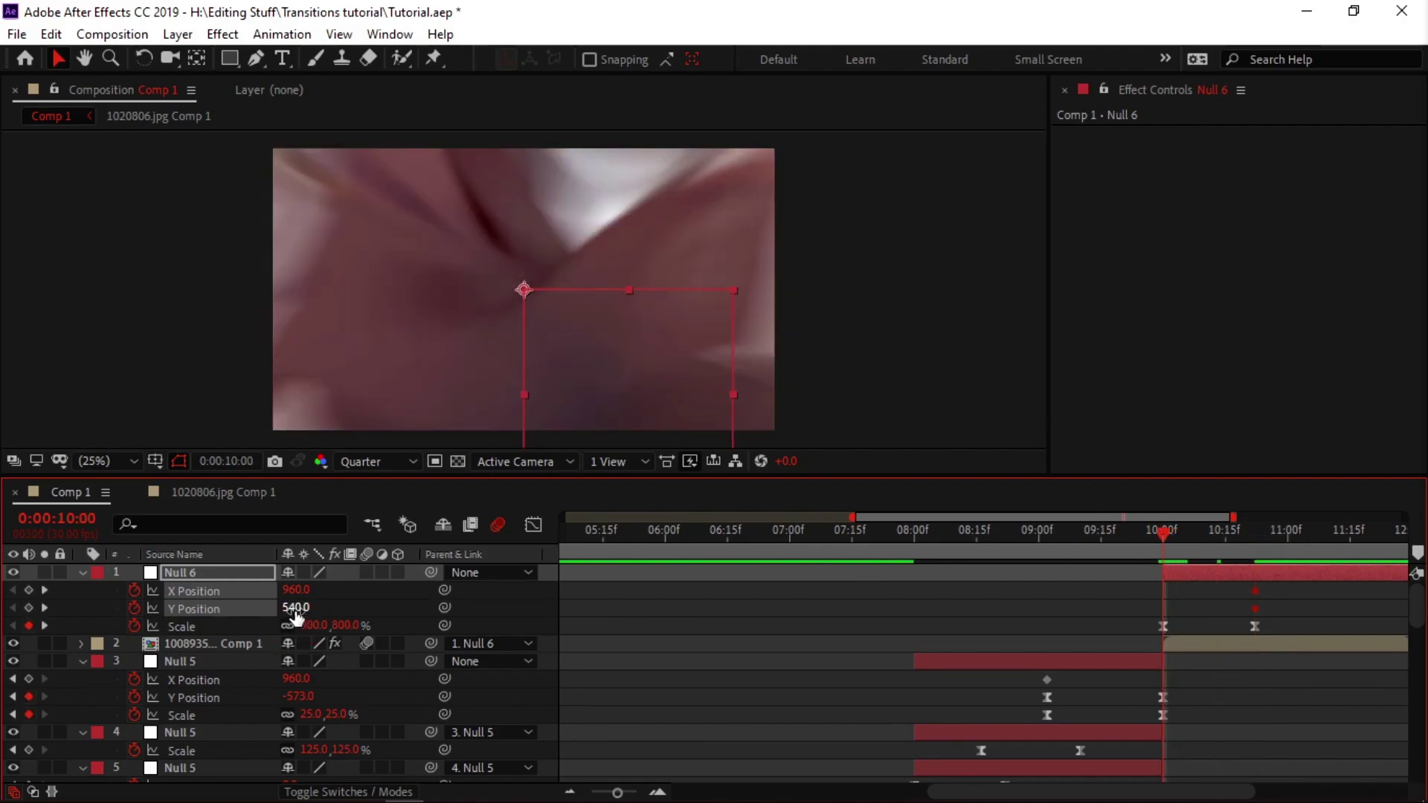
Set the layer 1 null's Y Position to 5422 at 0:00:10:00 and easy-ease its keyframes into a curve that drops steeply and flattens towards 0:00:10:22.
drag(295, 616, 468, 536)
drag(300, 601, 350, 603)
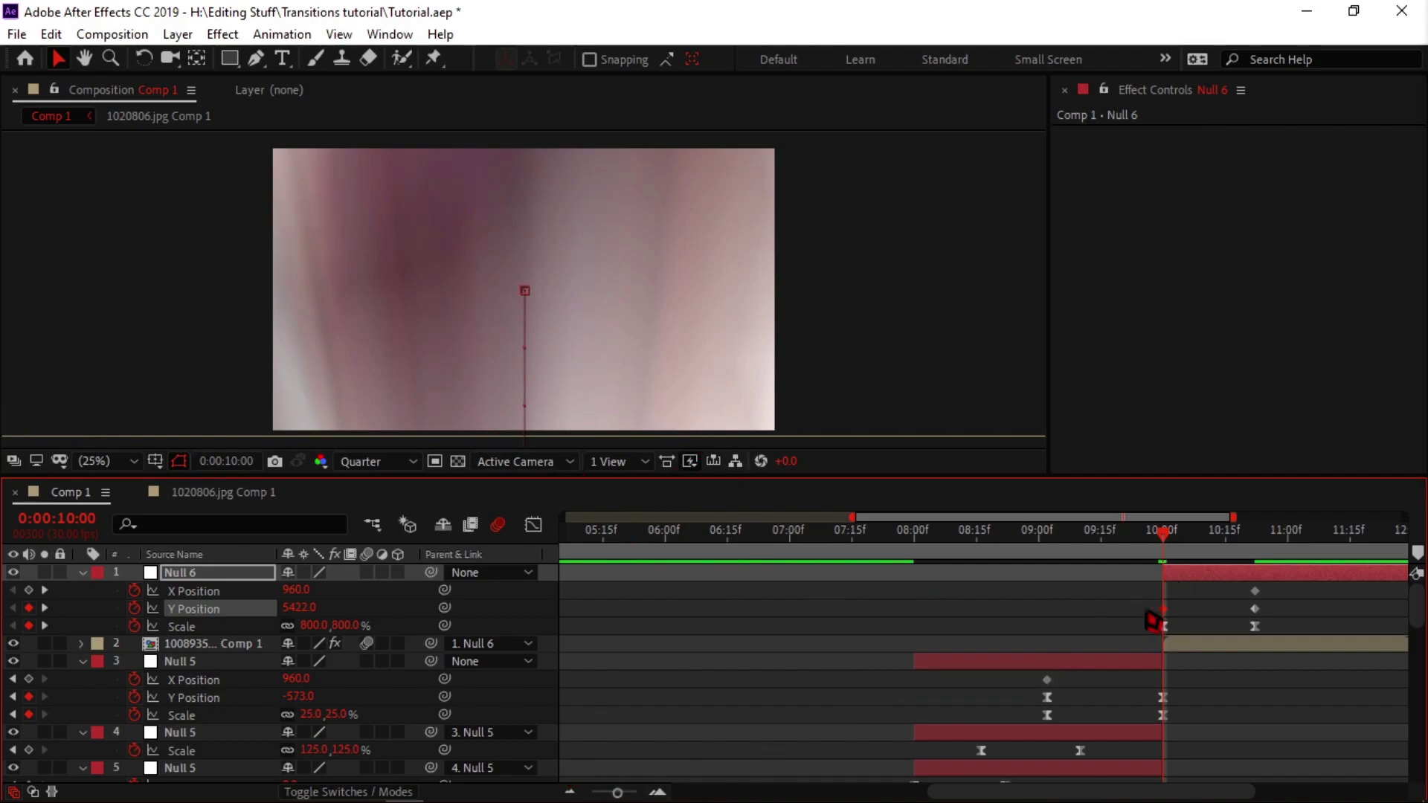
click(1255, 609)
click(534, 524)
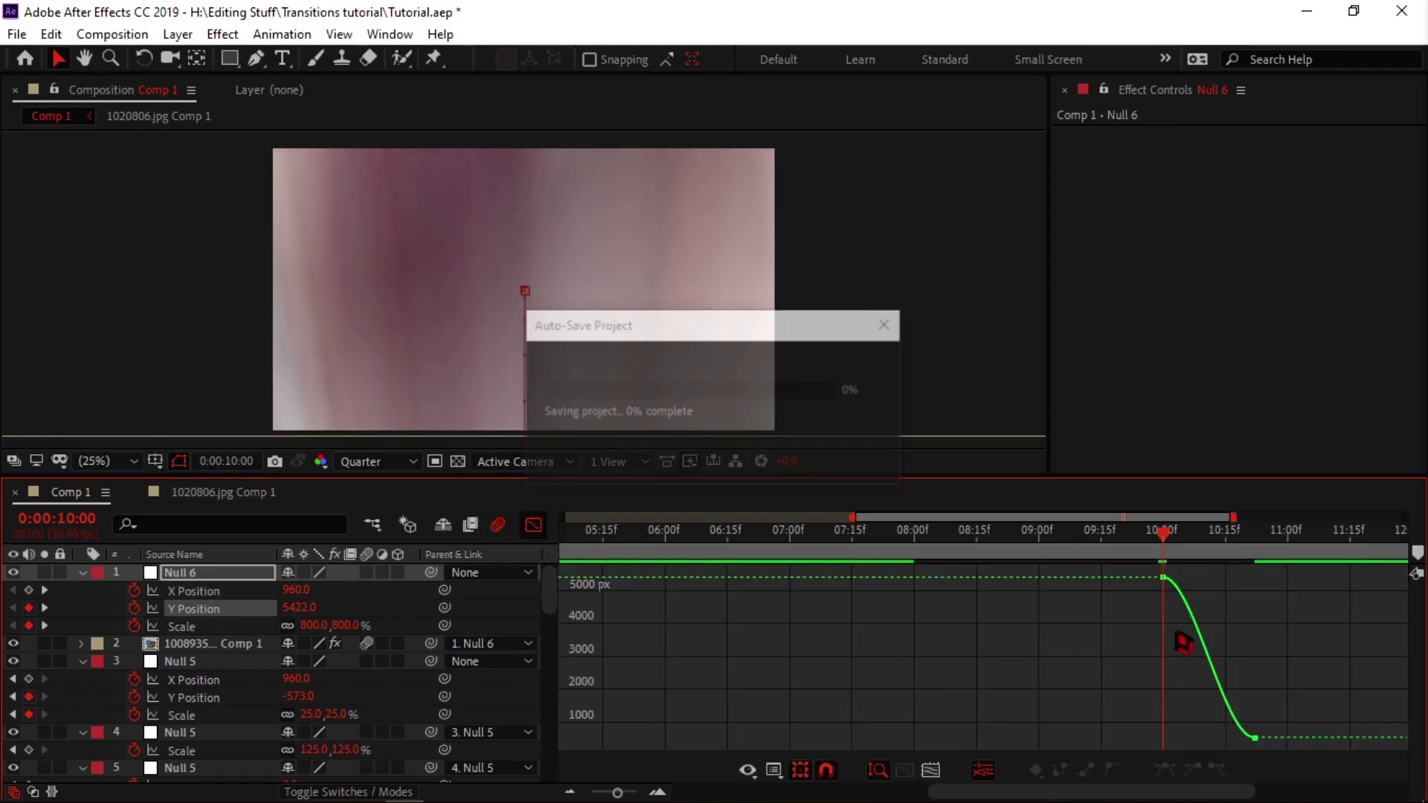
click(1163, 578)
drag(1194, 583, 1131, 739)
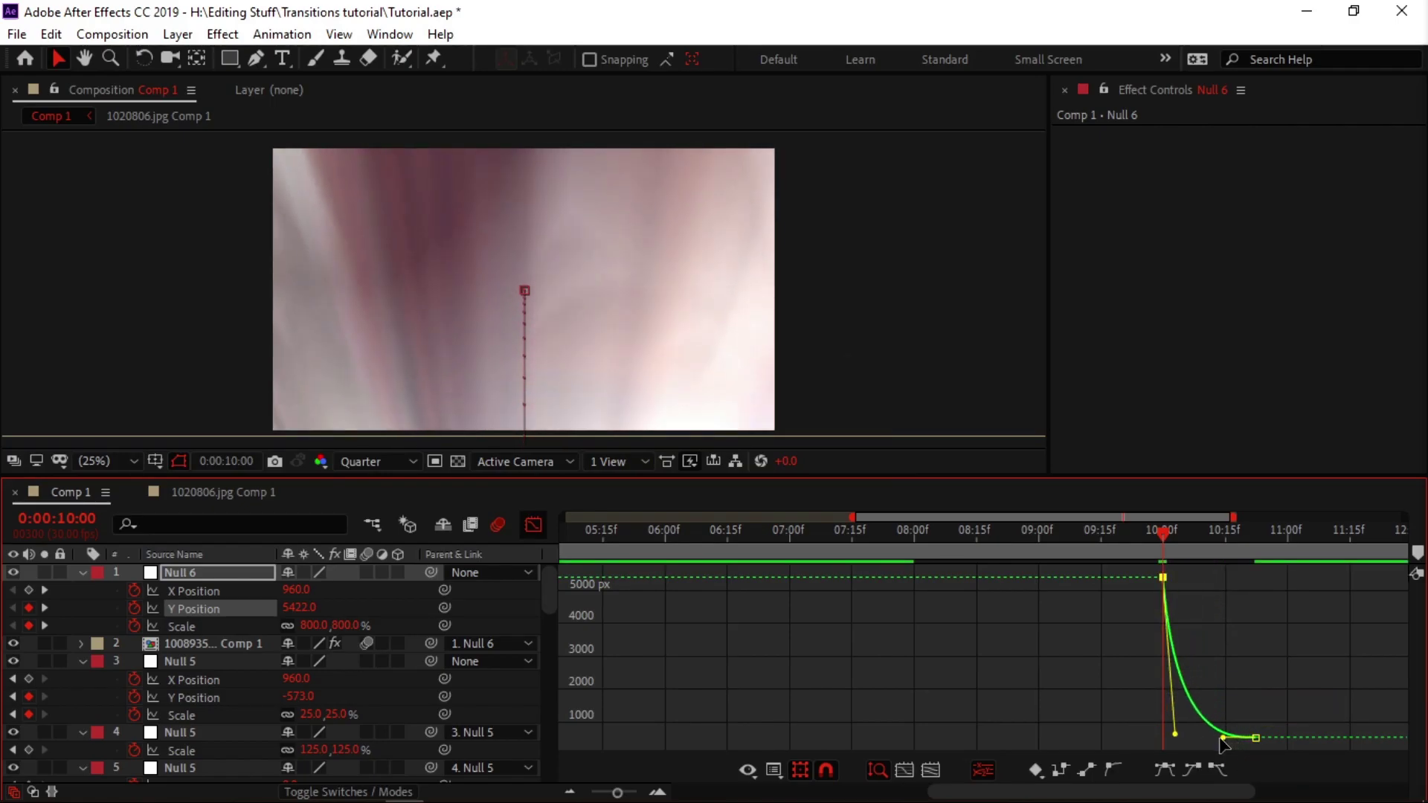
drag(1224, 739, 1165, 739)
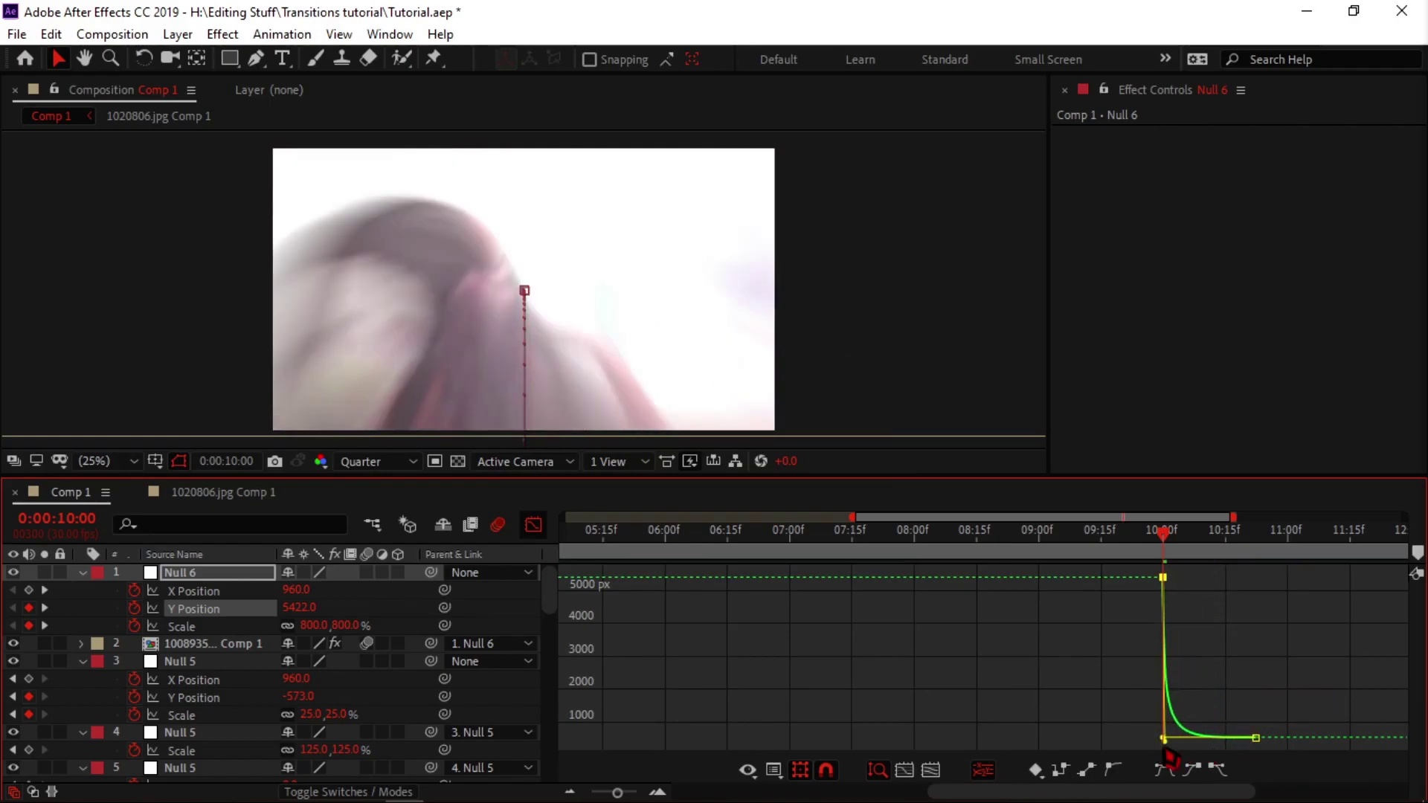
key(shift+F3)
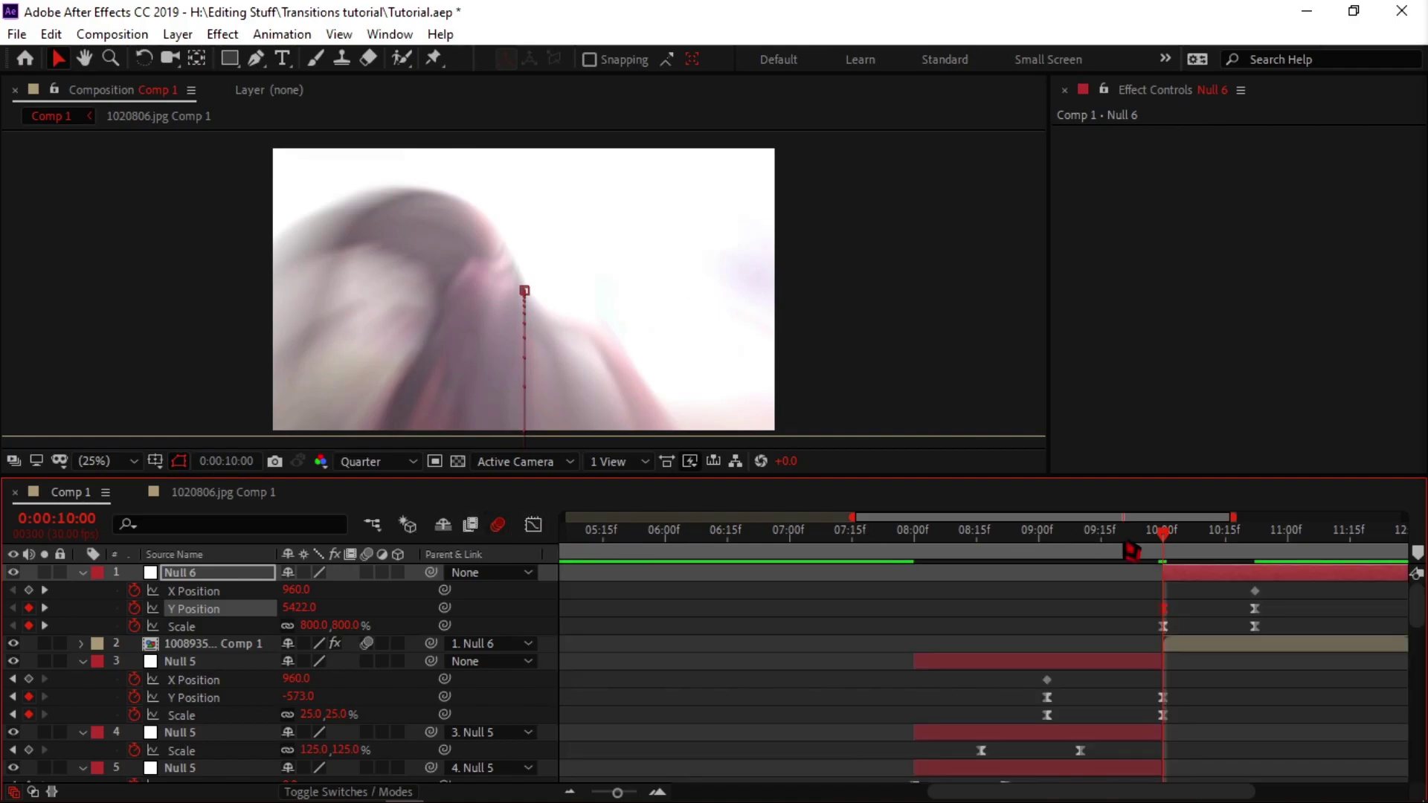
Play back the latest transition from before 0:00:08:00, and preview the whole composition from 0:00:00:00.
drag(1167, 548, 900, 582)
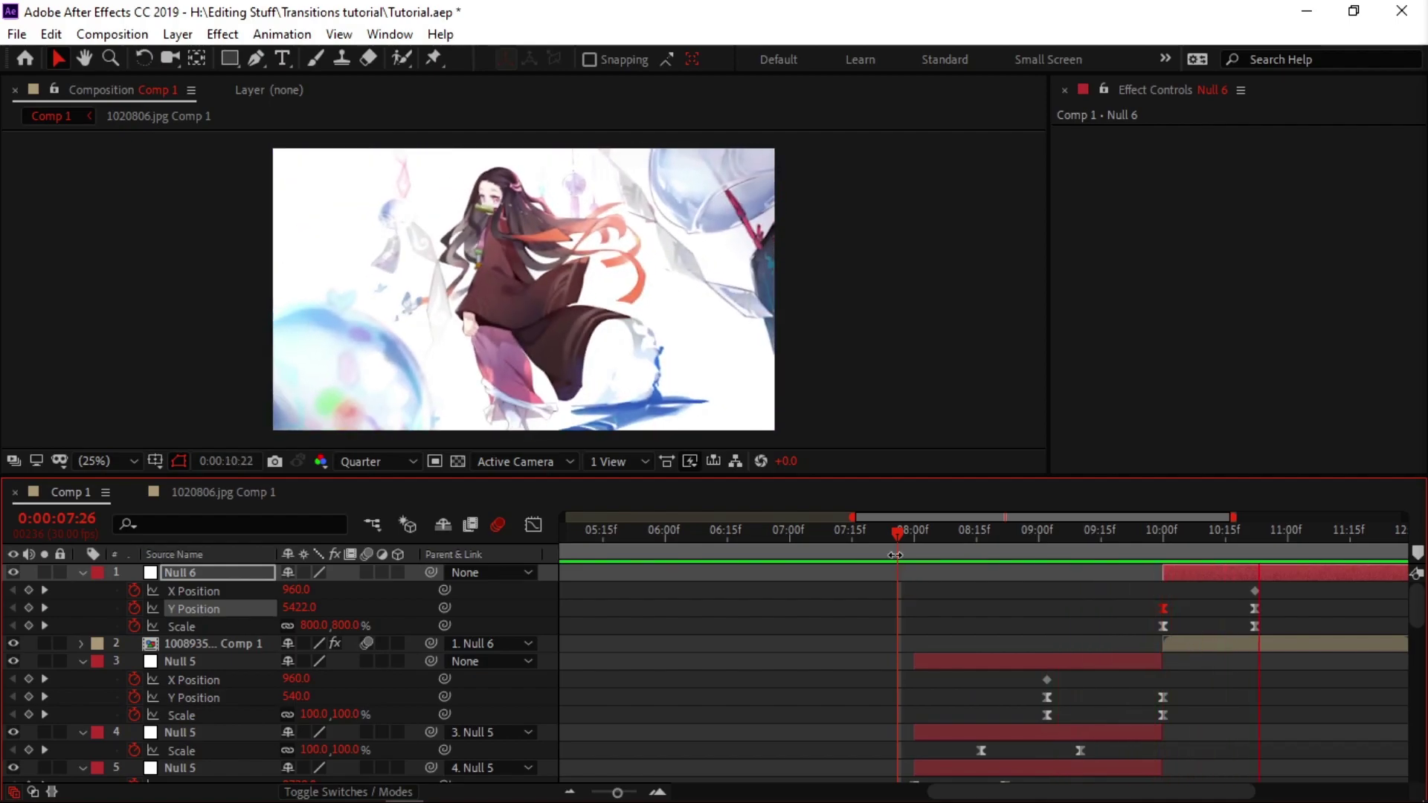
drag(898, 538, 808, 547)
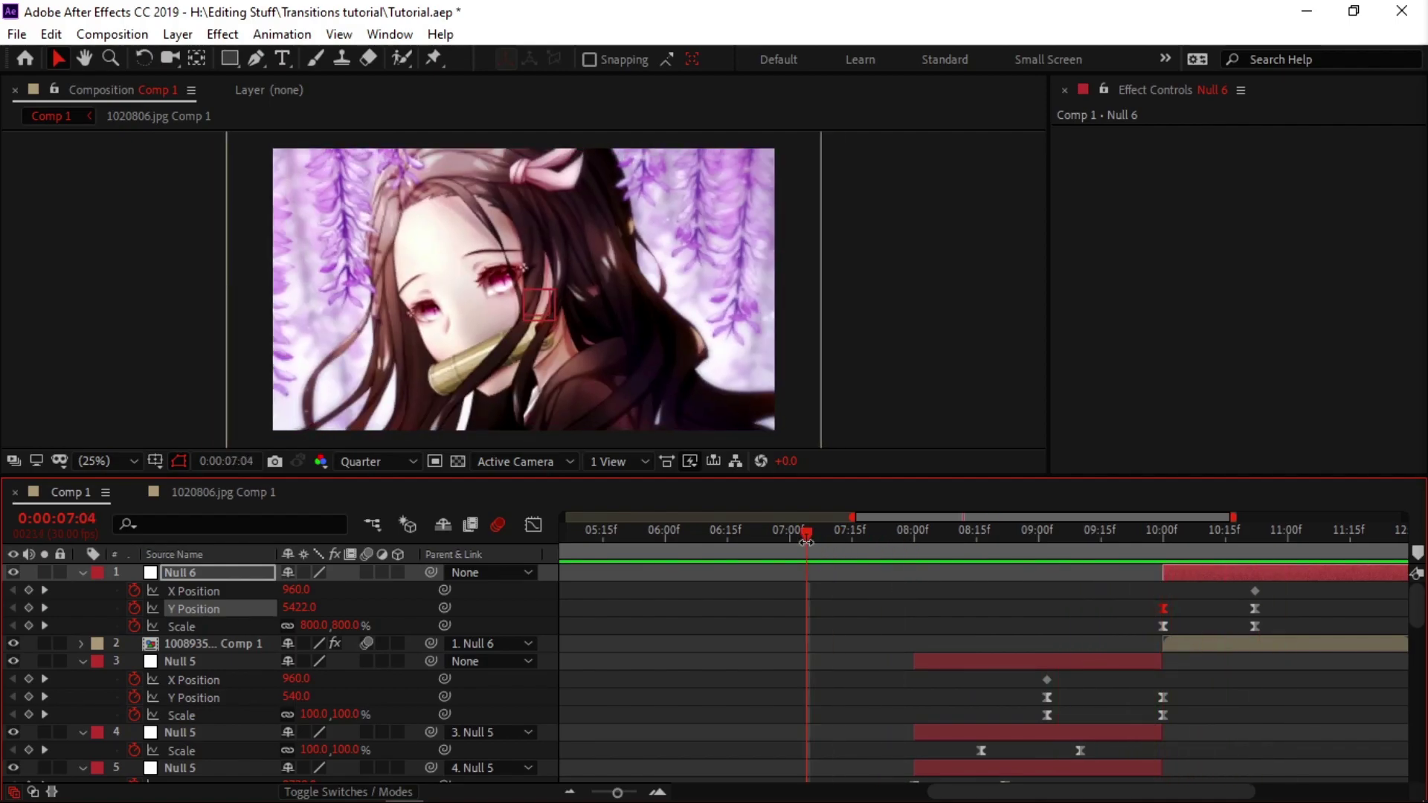
key(Home)
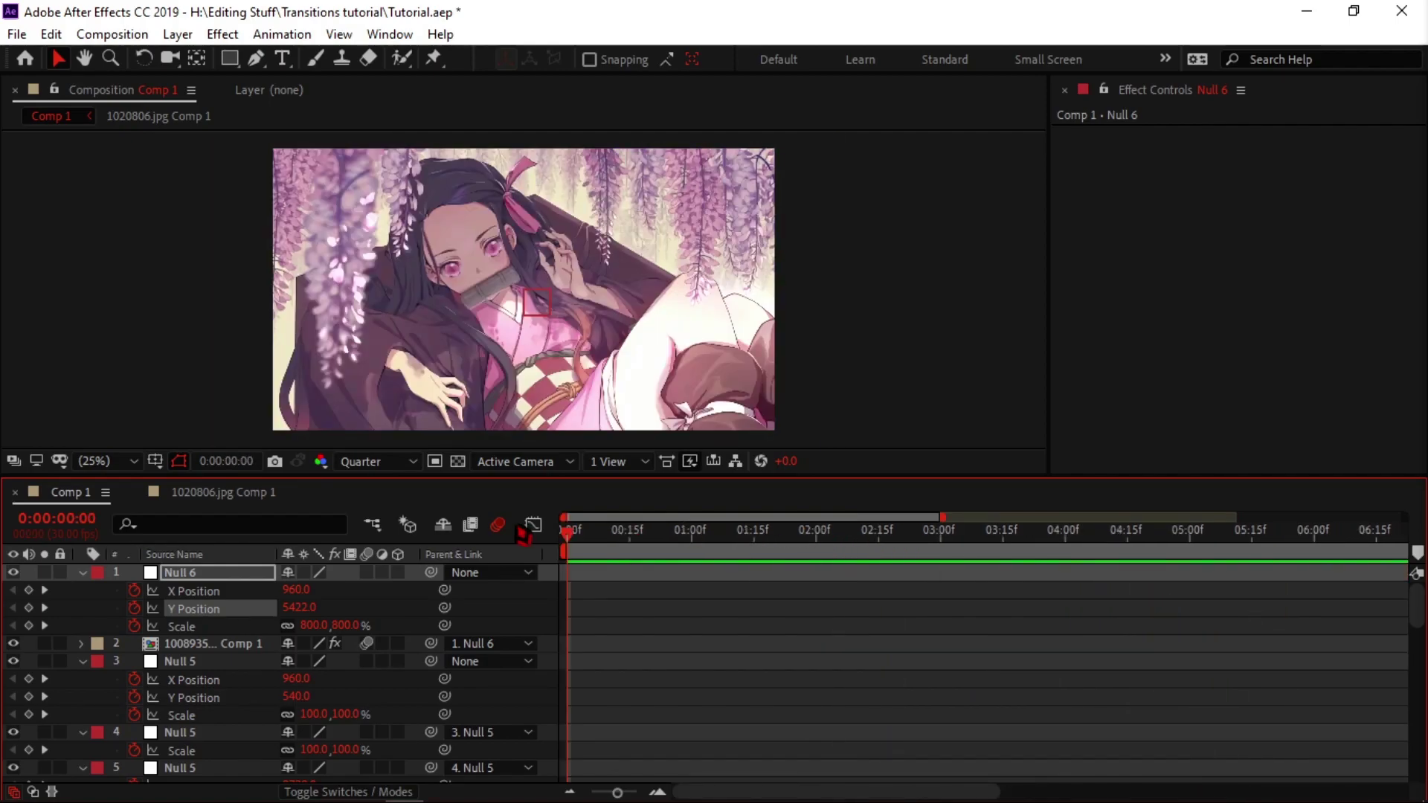
key(space)
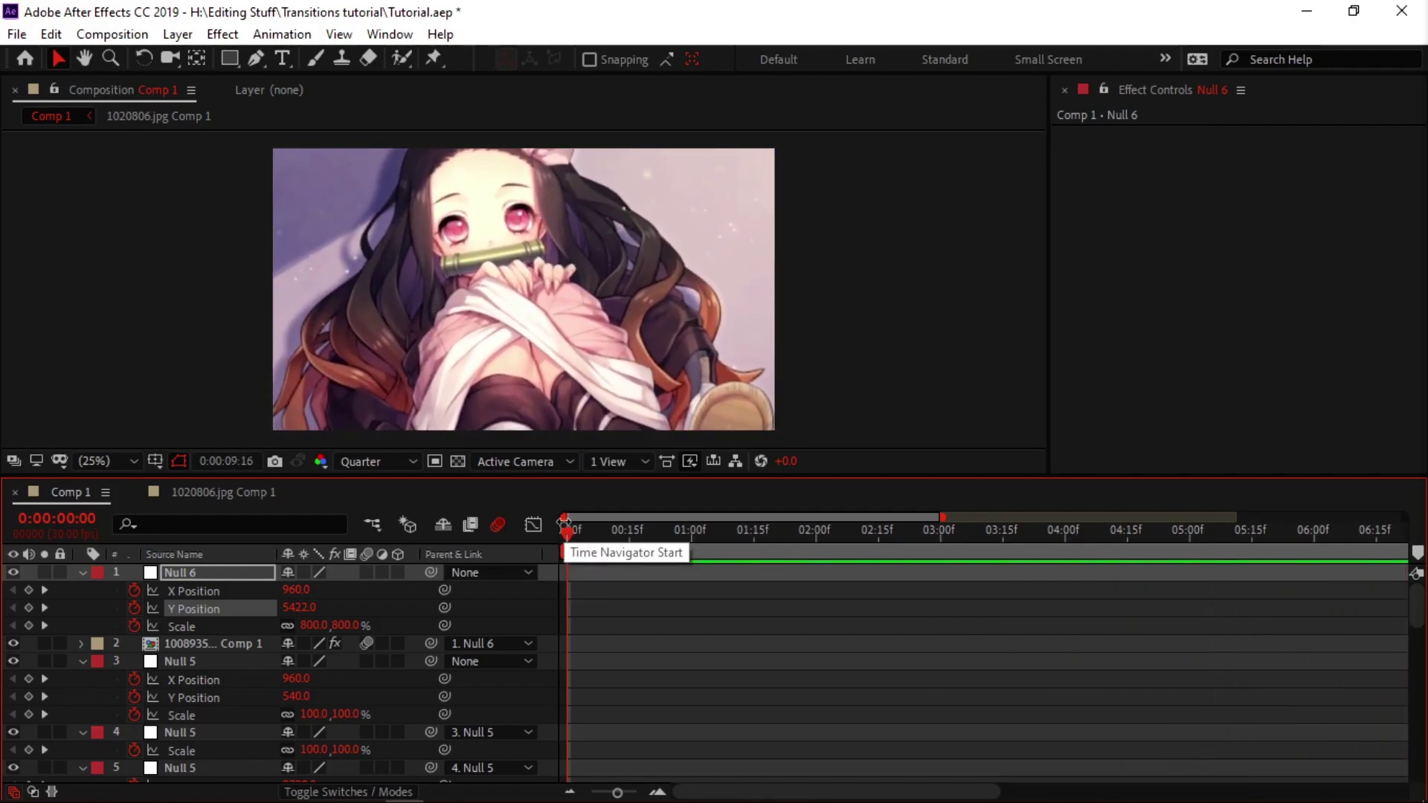
key(space)
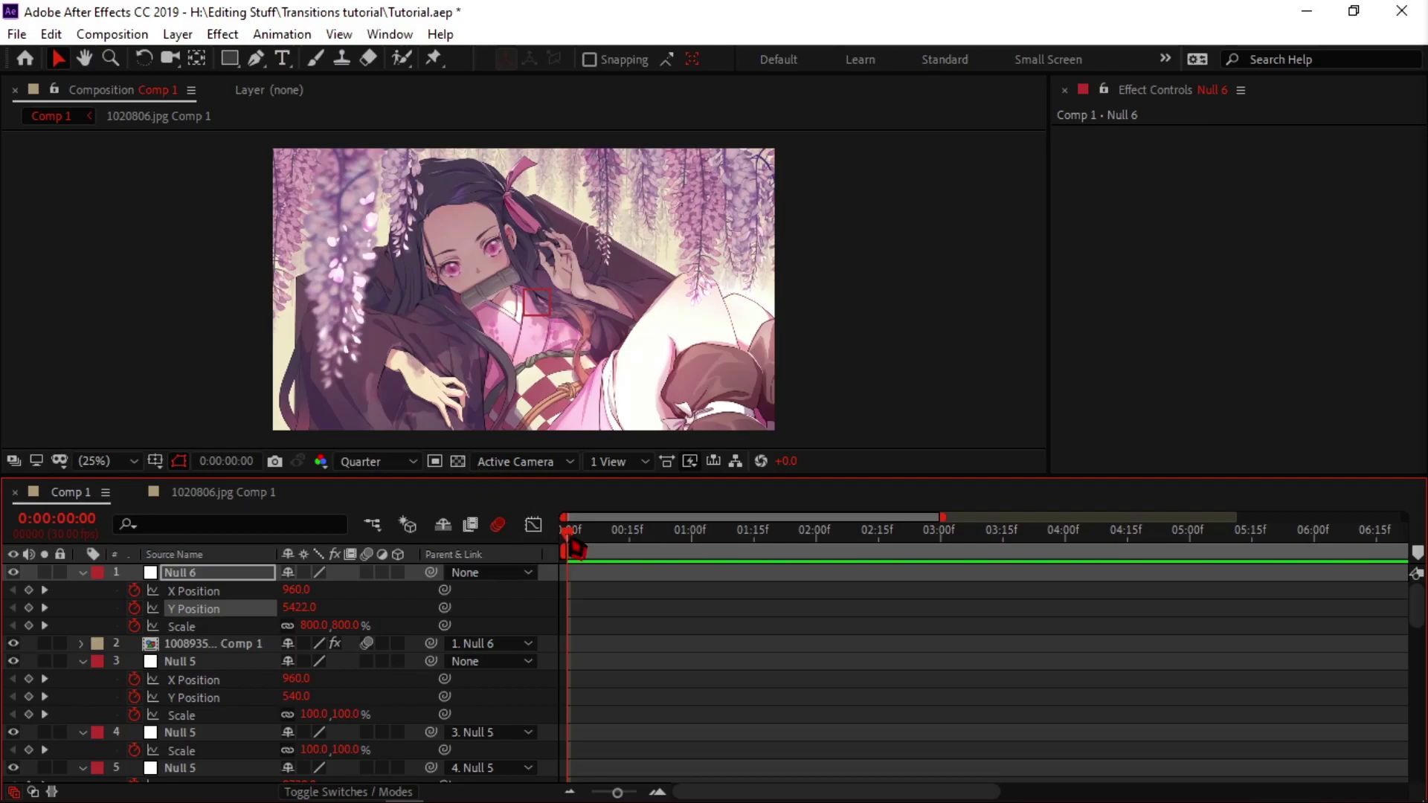
drag(575, 549, 554, 595)
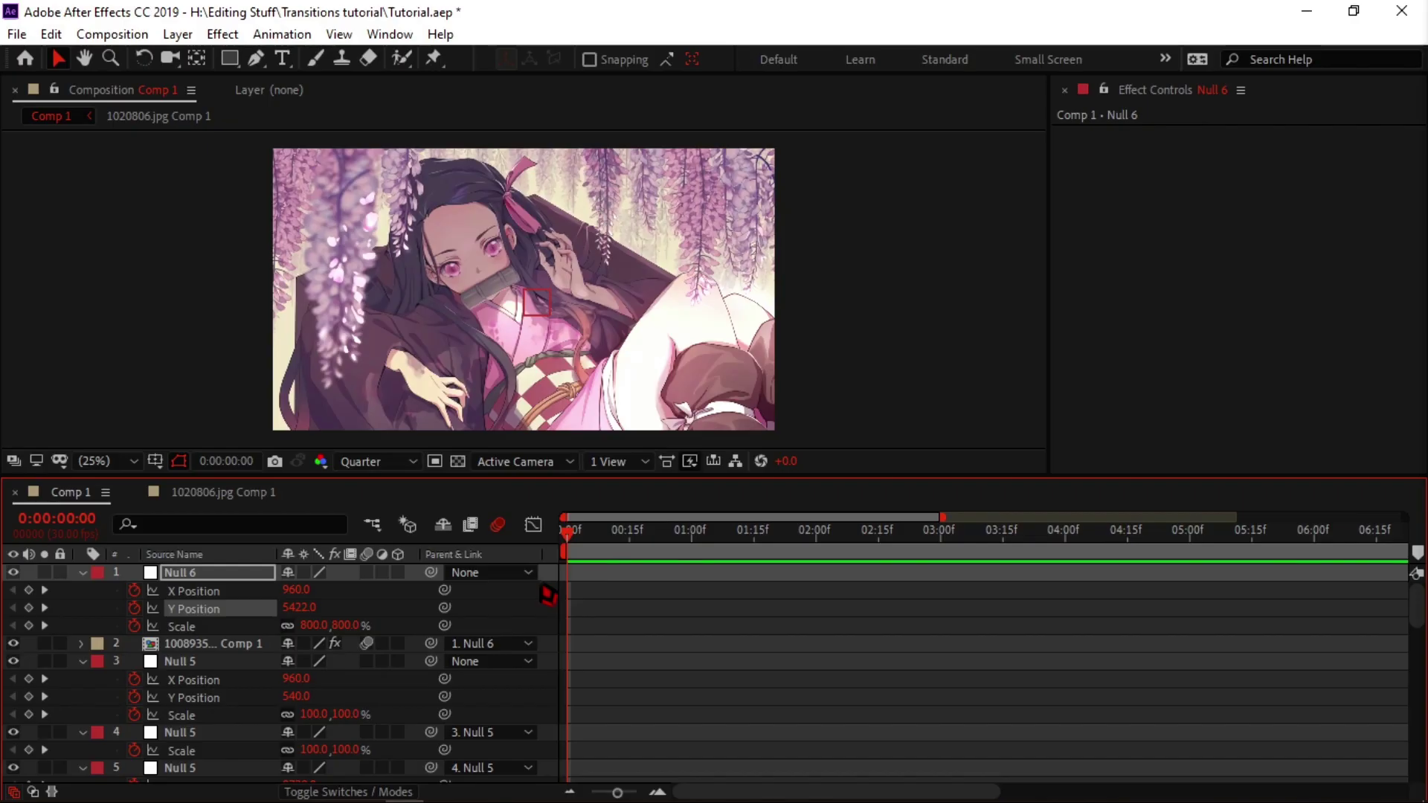